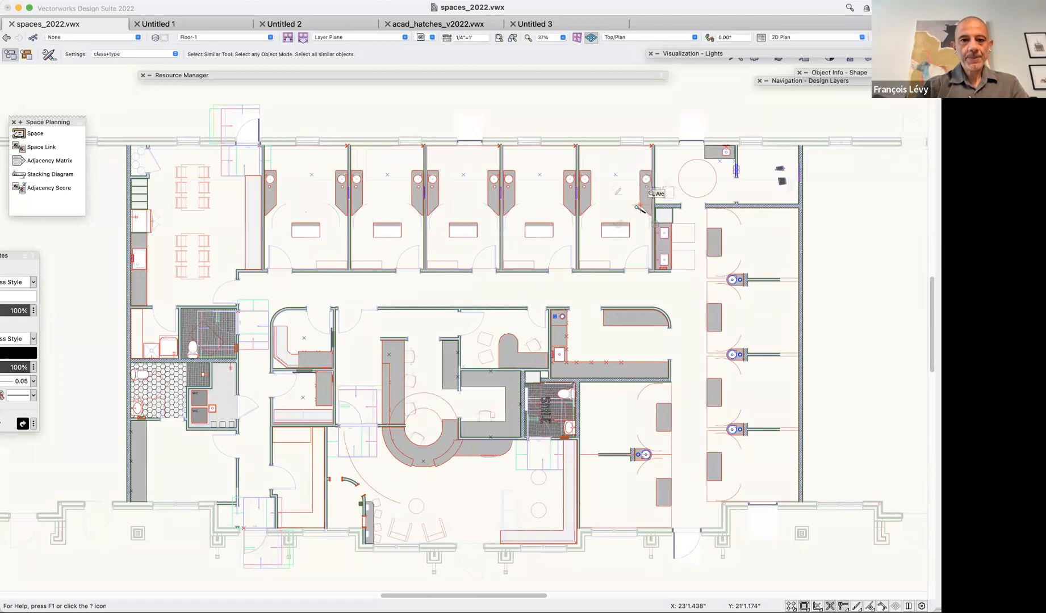
Create a blank document and move the Space Planning tool set in over the drawing area.
{"action": "key", "text": "super+n"}
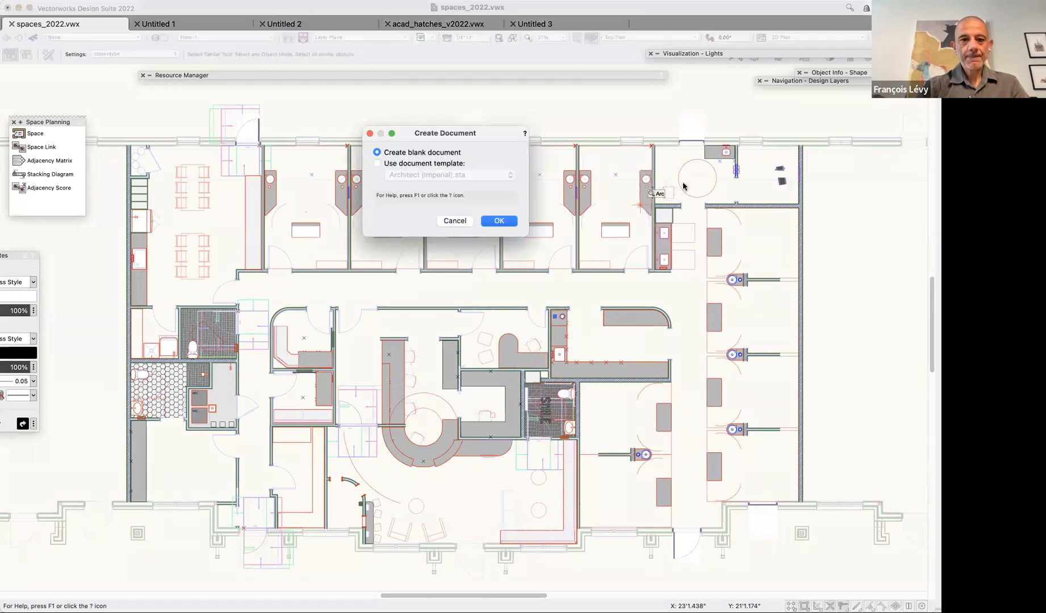
{"action": "left_click", "coordinate": [503, 222]}
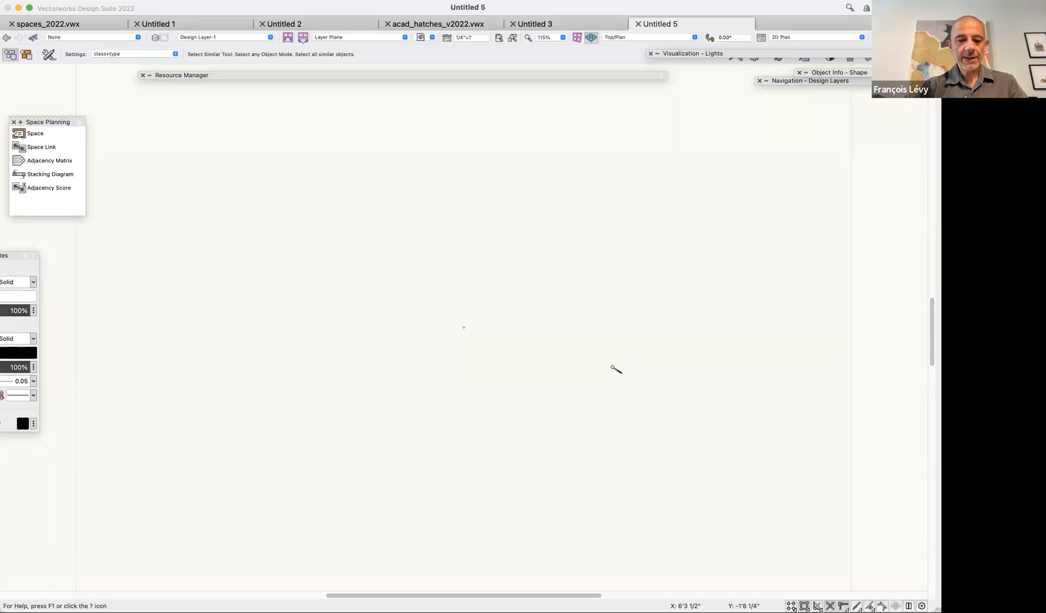
{"action": "left_click", "coordinate": [47, 133]}
{"action": "left_click_drag", "start_coordinate": [58, 122], "coordinate": [267, 145]}
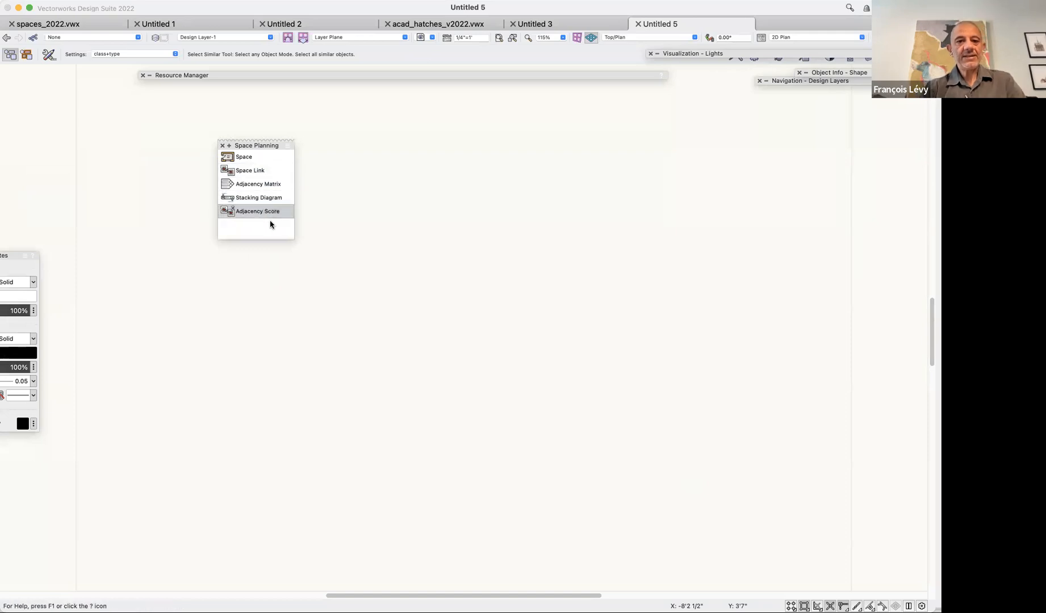
Draw a rectangular unstyled space about 11'6" by 11'3" around the page centre, and return to the Selection tool.
{"action": "left_click", "coordinate": [236, 158]}
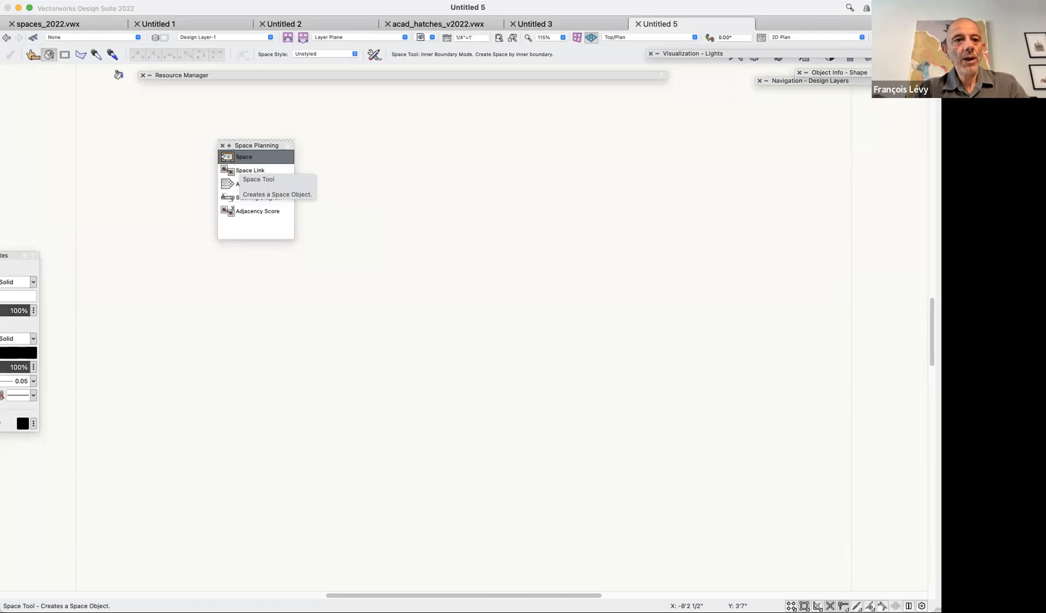
{"action": "left_click", "coordinate": [63, 57]}
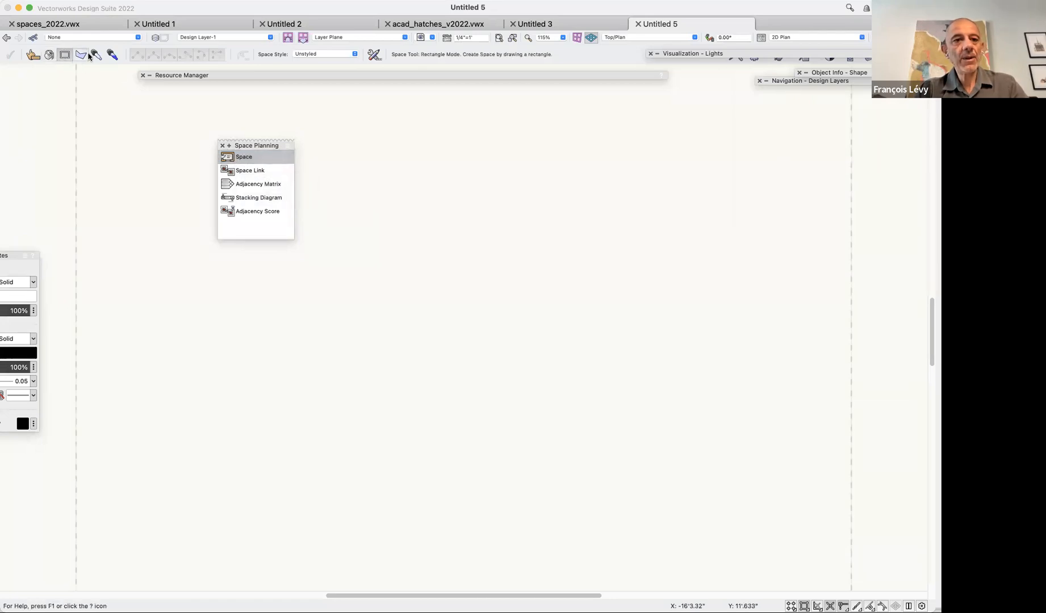
{"action": "left_click", "coordinate": [82, 56]}
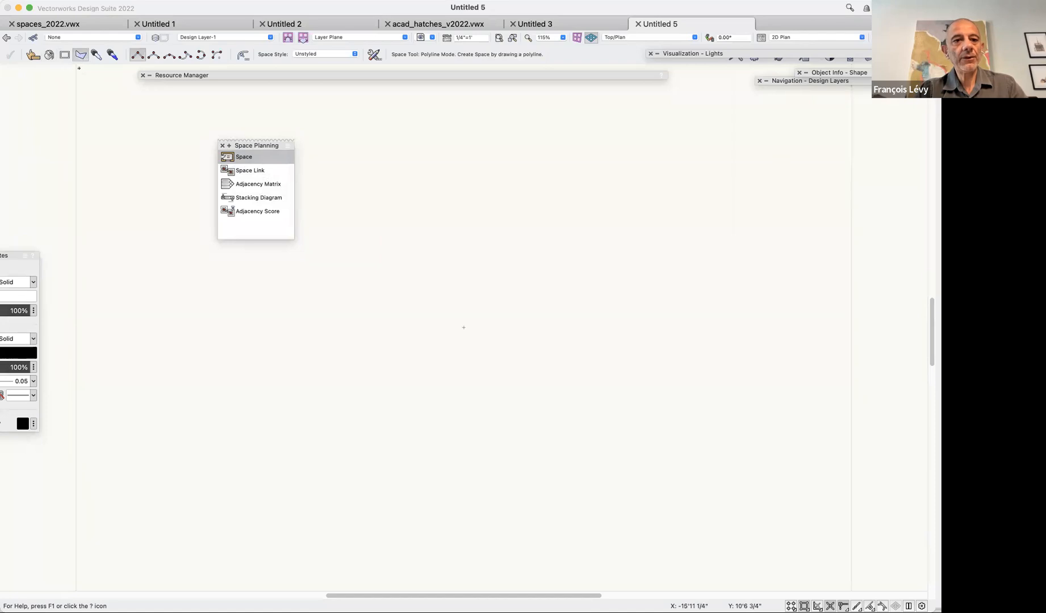
{"action": "left_click", "coordinate": [65, 55]}
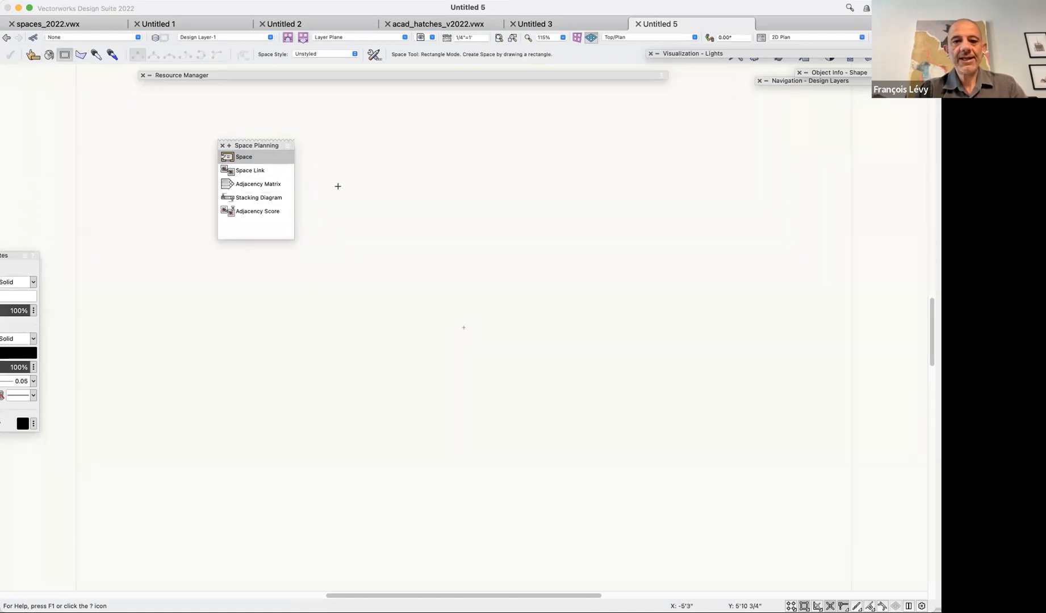
{"action": "left_click", "coordinate": [326, 149]}
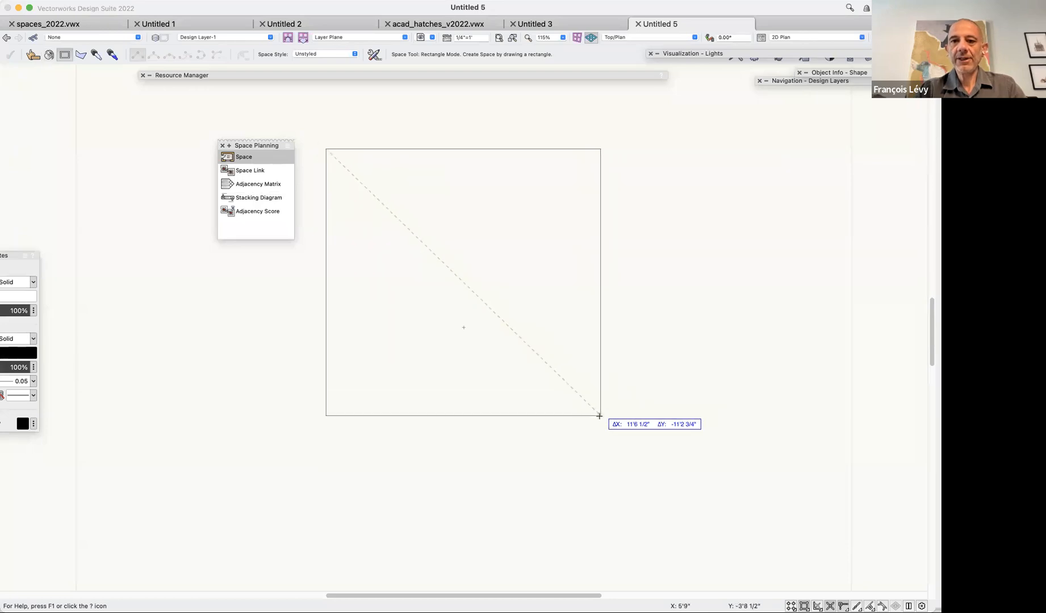
{"action": "left_click", "coordinate": [599, 416]}
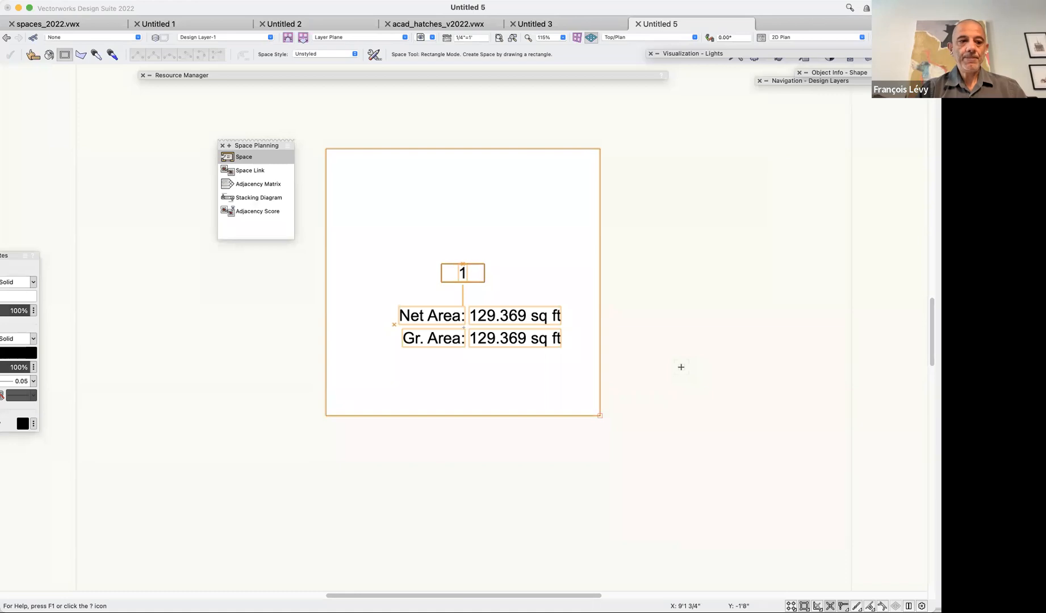
{"action": "key", "text": "space"}
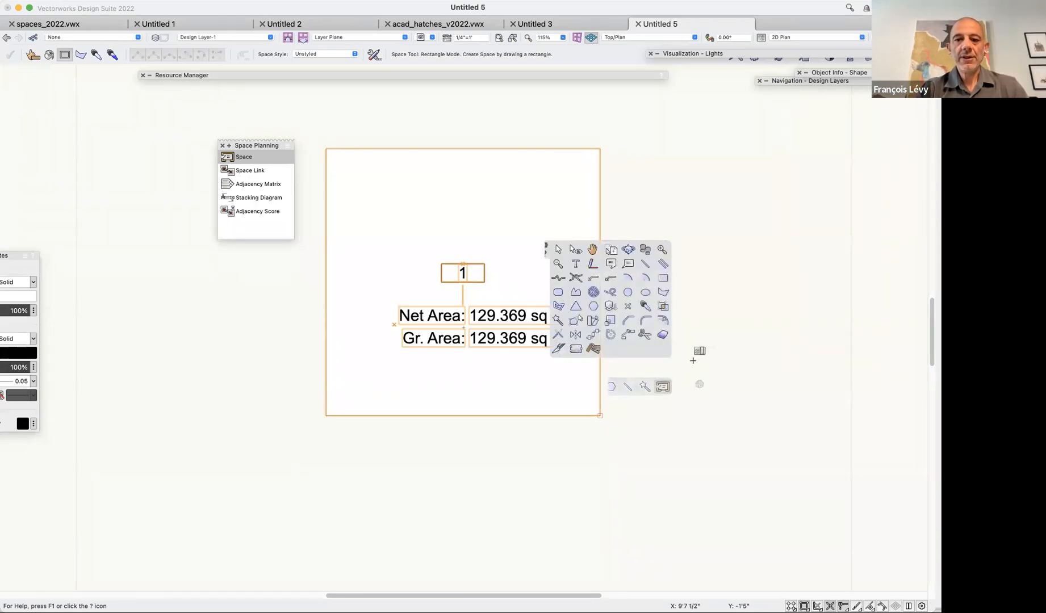
{"action": "key", "text": "x"}
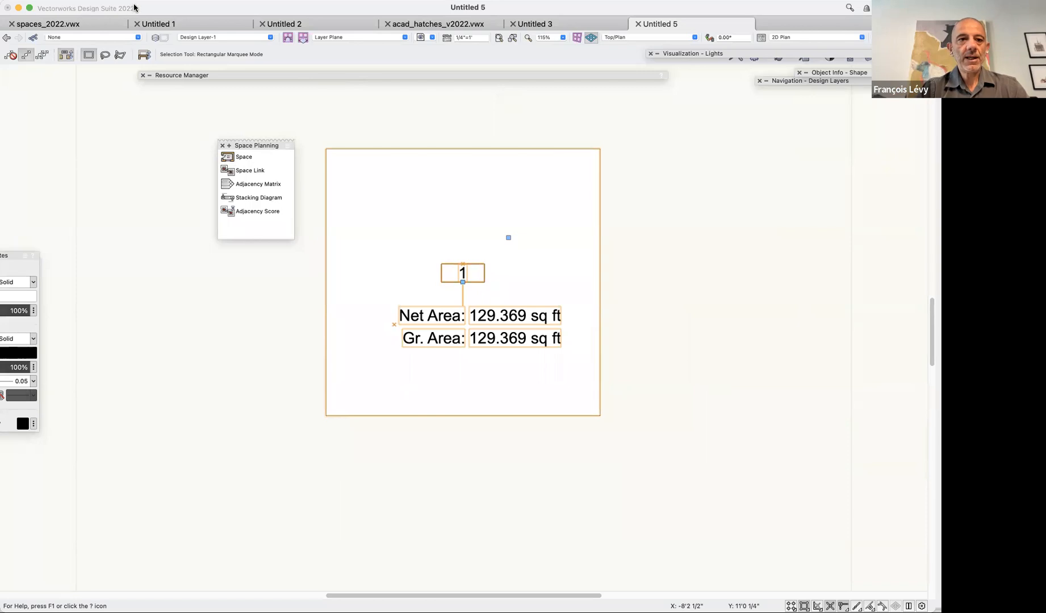
Set the wall height of Design Layer-1 to 9' in the Organization settings.
{"action": "left_click", "coordinate": [156, 38]}
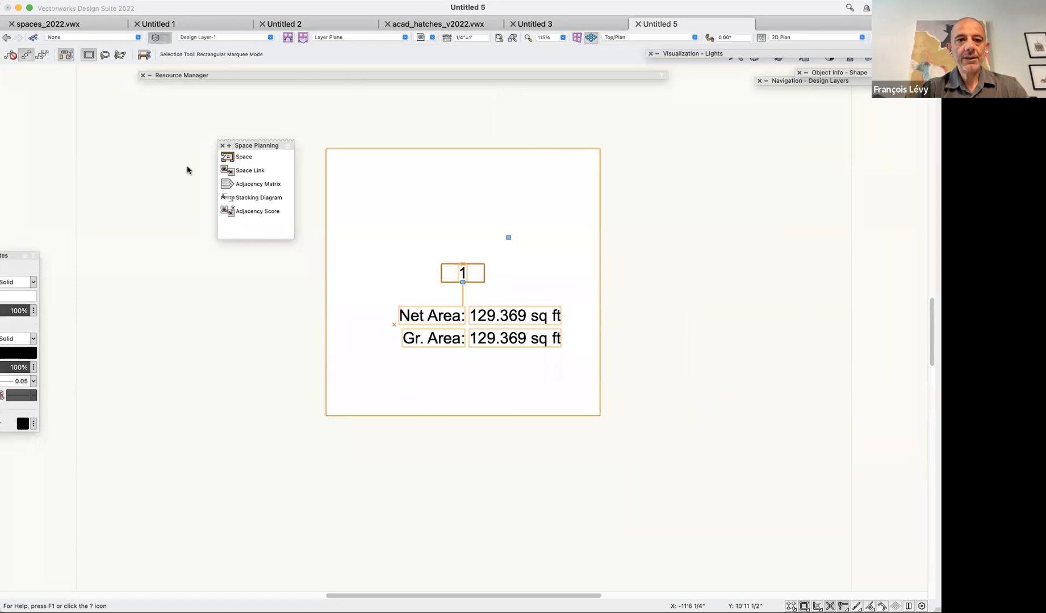
{"action": "left_click", "coordinate": [513, 177]}
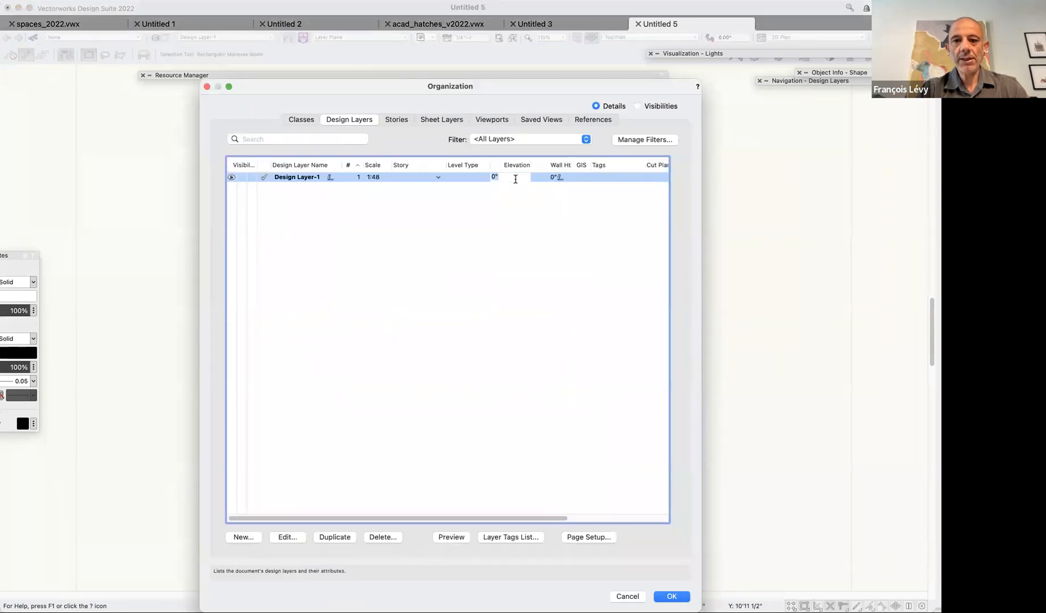
{"action": "left_click", "coordinate": [558, 180]}
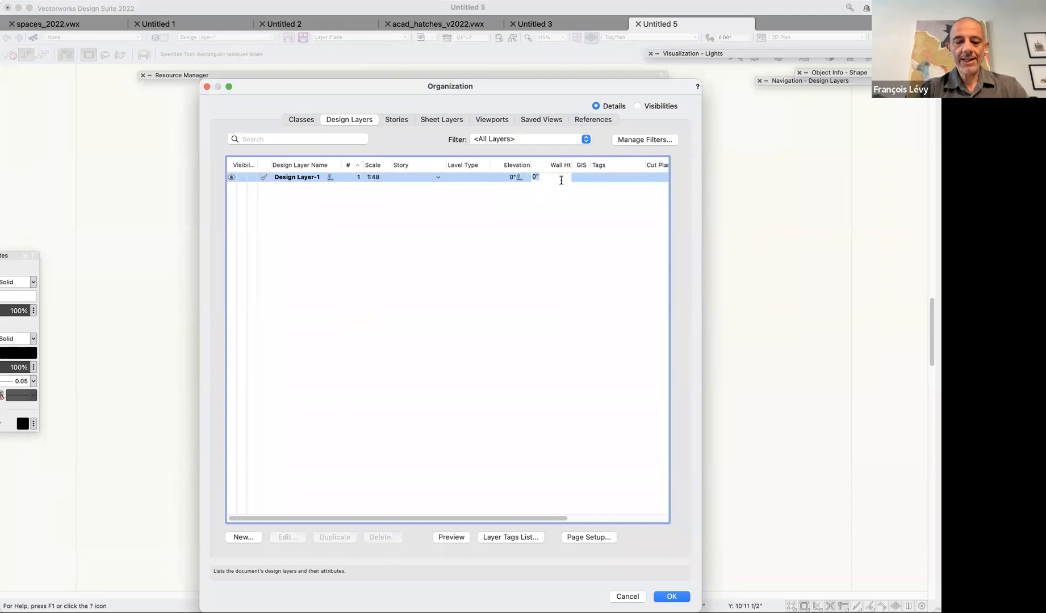
{"action": "type", "text": "9'"}
{"action": "key", "text": "Return"}
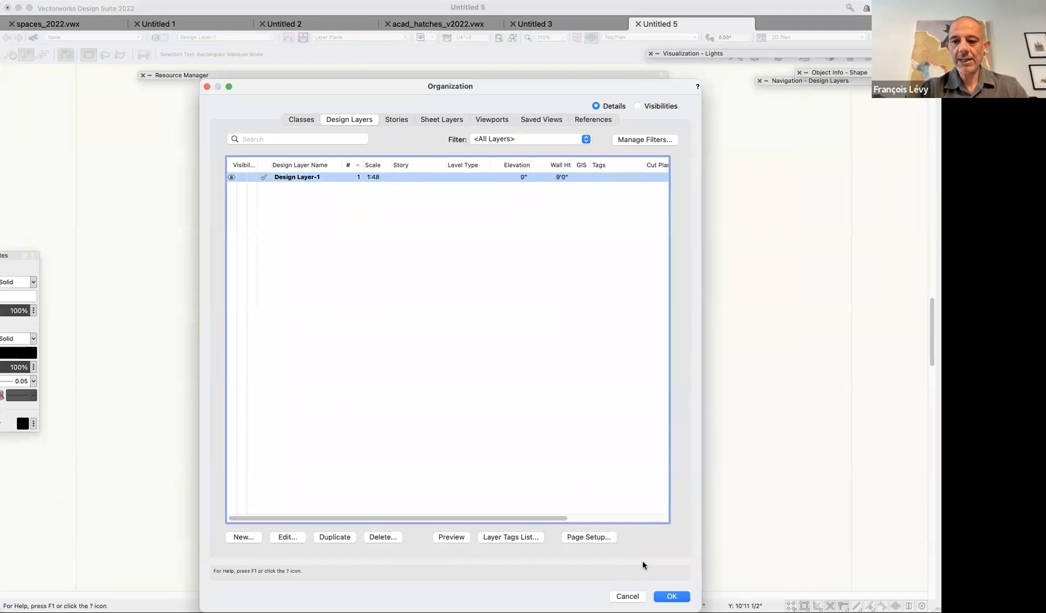
{"action": "left_click", "coordinate": [687, 596]}
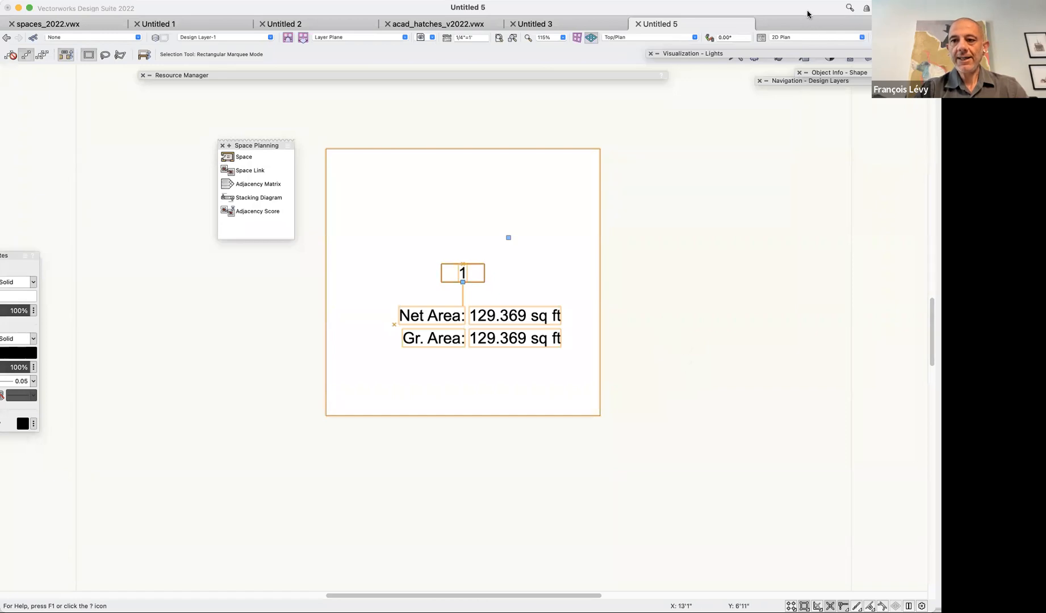
Expand the Object Info palette, place it beside the space and enlarge it to show more of the space's parameters.
{"action": "left_click", "coordinate": [837, 72]}
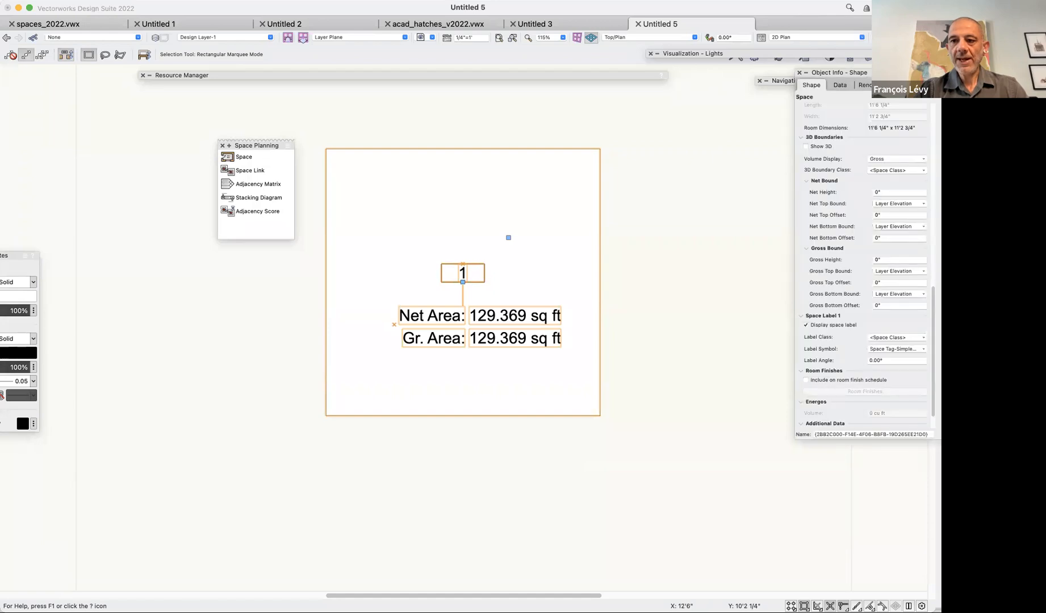
{"action": "left_click_drag", "start_coordinate": [883, 72], "coordinate": [739, 97]}
{"action": "scroll", "coordinate": [728, 215], "scroll_direction": "up", "scroll_amount": 10}
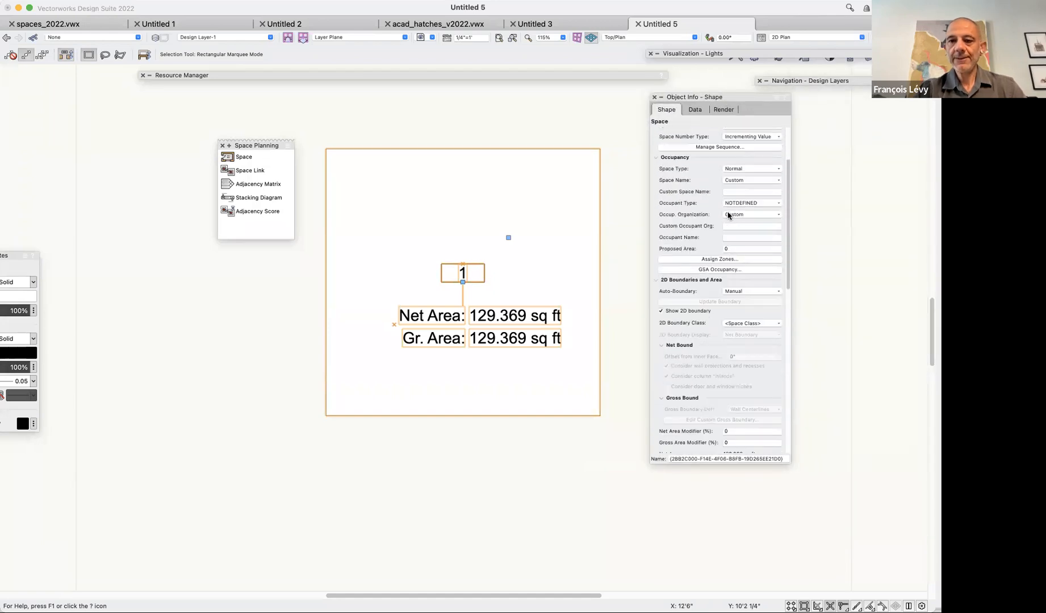
{"action": "mouse_move", "coordinate": [814, 538]}
{"action": "left_mouse_down"}
{"action": "mouse_move", "coordinate": [835, 592]}
{"action": "mouse_move", "coordinate": [803, 517]}
{"action": "mouse_move", "coordinate": [802, 536]}
{"action": "left_mouse_up"}
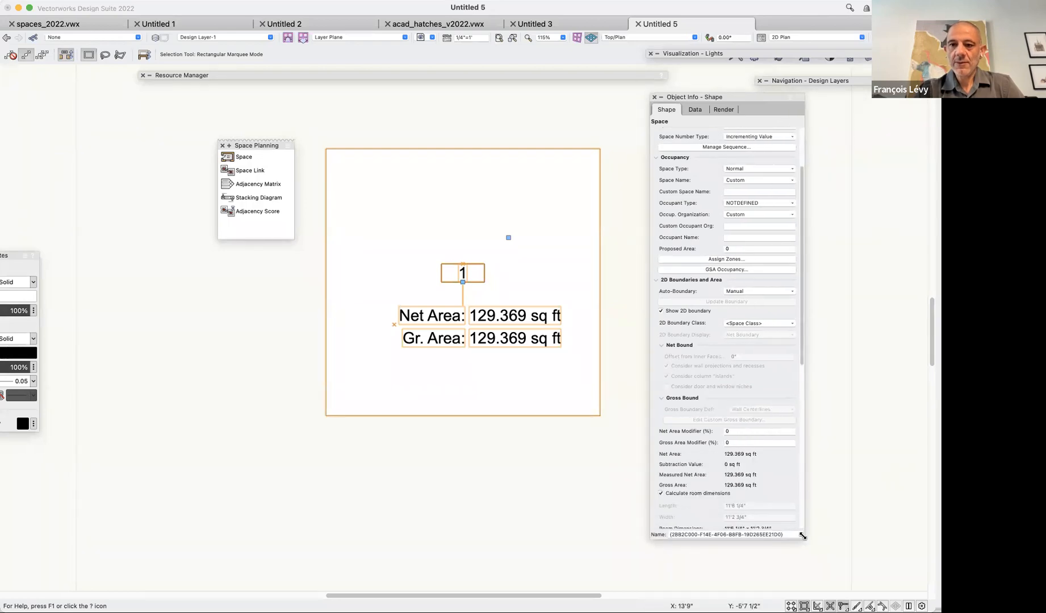
{"action": "scroll", "coordinate": [757, 312], "scroll_direction": "up", "scroll_amount": 5}
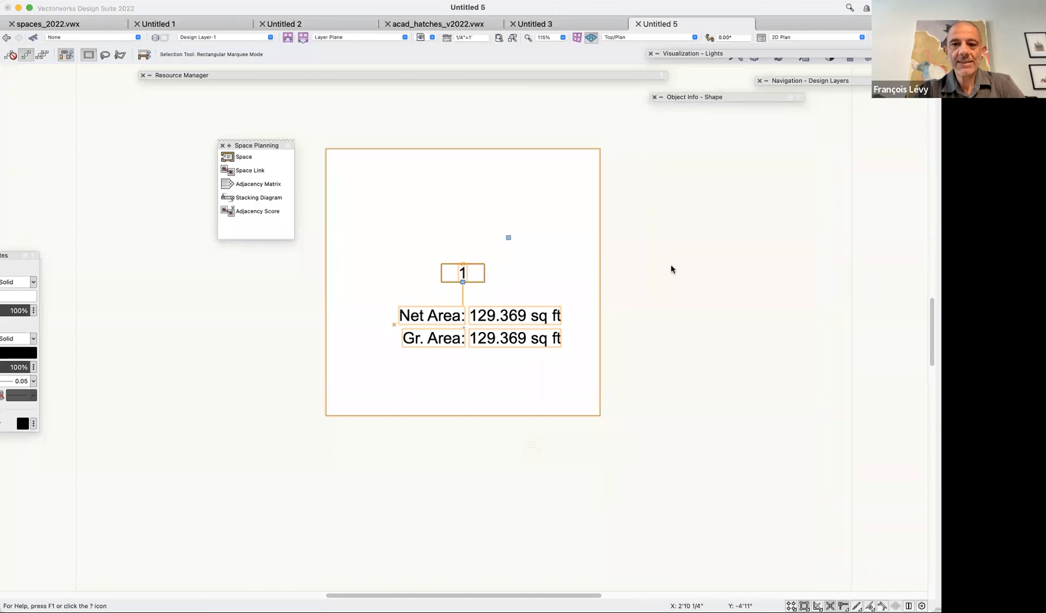
Orbit to an angled 3D view with Flyover and turn on Show 3D for the selected space.
{"action": "mouse_move", "coordinate": [723, 97]}
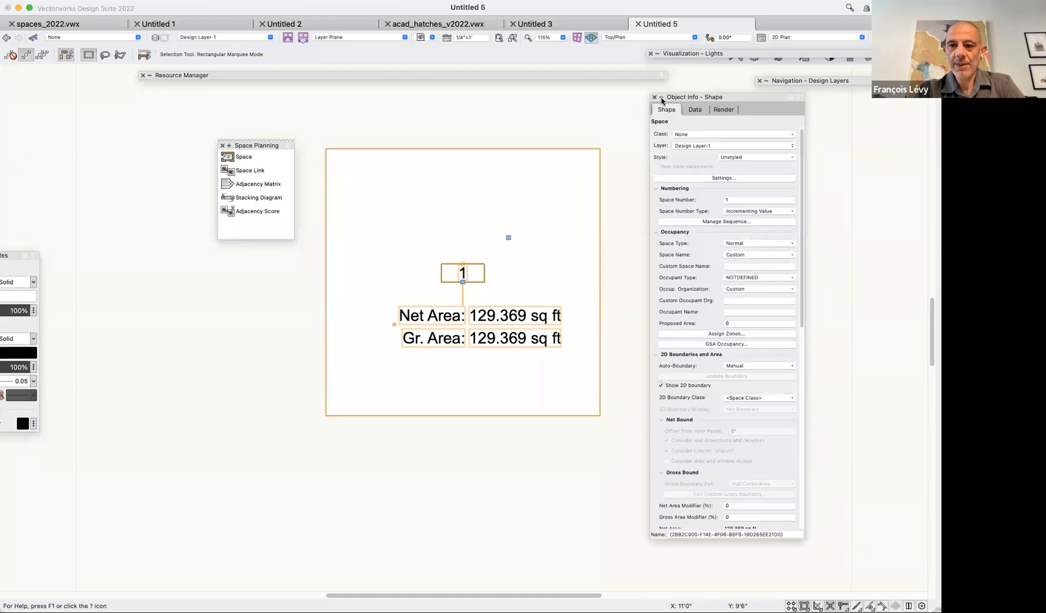
{"action": "left_click", "coordinate": [661, 98]}
{"action": "scroll", "coordinate": [718, 233], "scroll_direction": "down", "scroll_amount": 1}
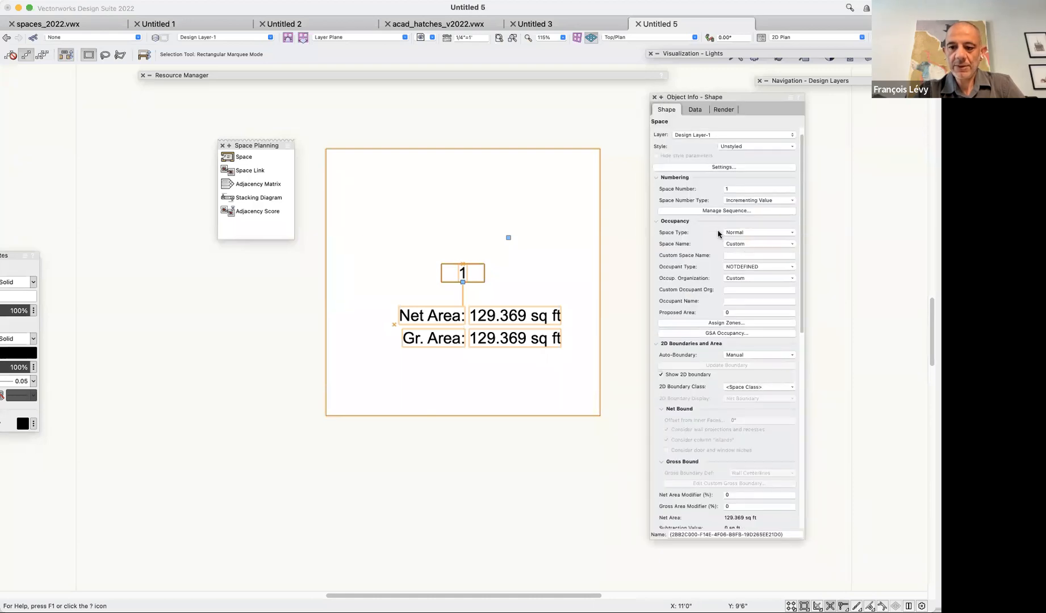
{"action": "scroll", "coordinate": [718, 233], "scroll_direction": "down", "scroll_amount": 2}
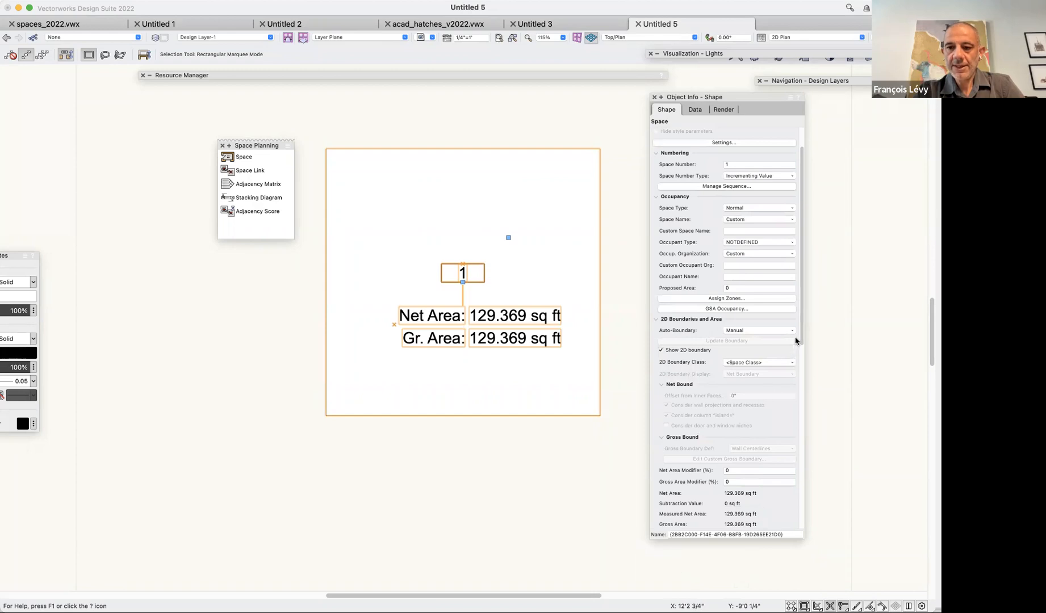
{"action": "left_click_drag", "start_coordinate": [800, 330], "coordinate": [810, 412]}
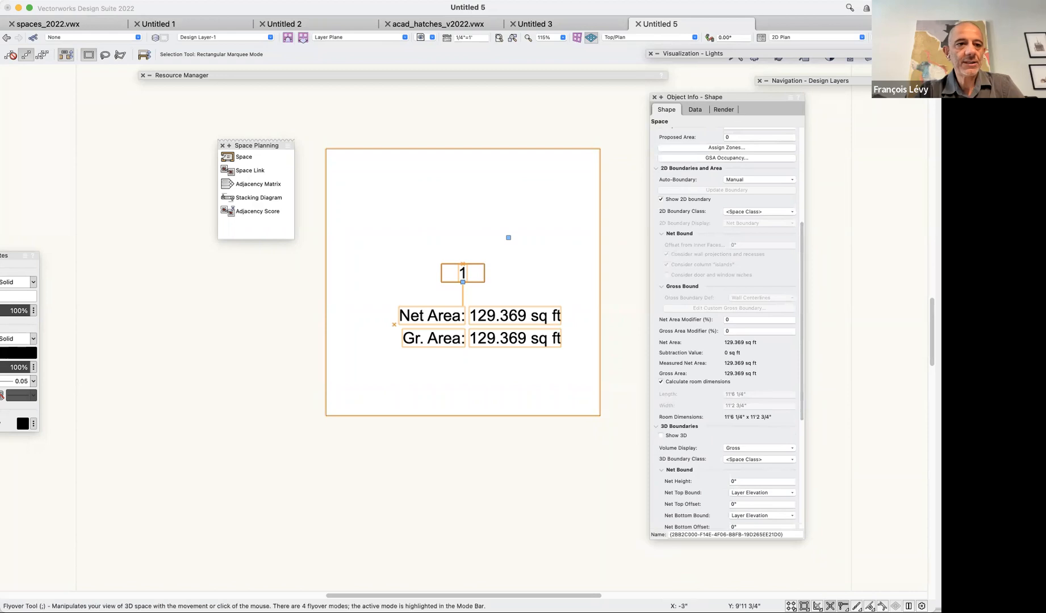
{"action": "key", "text": ";"}
{"action": "left_click_drag", "start_coordinate": [462, 366], "coordinate": [421, 267]}
{"action": "left_click", "coordinate": [661, 436]}
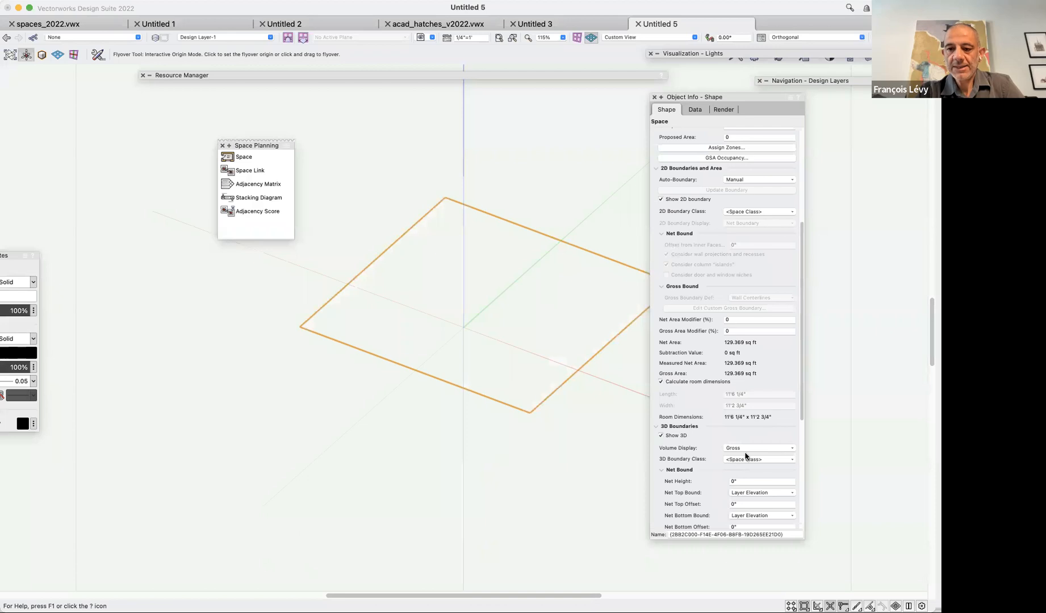
Raise the space's net top bound 10' above the layer elevation and set its volume display to Net.
{"action": "scroll", "coordinate": [765, 461], "scroll_direction": "down", "scroll_amount": 3}
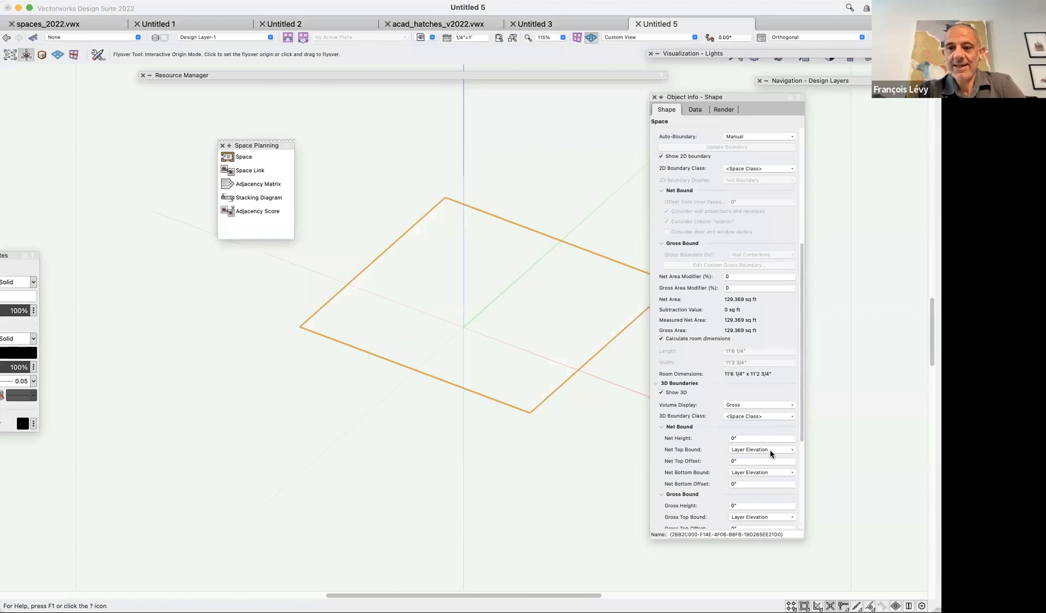
{"action": "left_click", "coordinate": [737, 438]}
{"action": "left_click", "coordinate": [735, 461]}
{"action": "type", "text": "10'"}
{"action": "key", "text": "Return"}
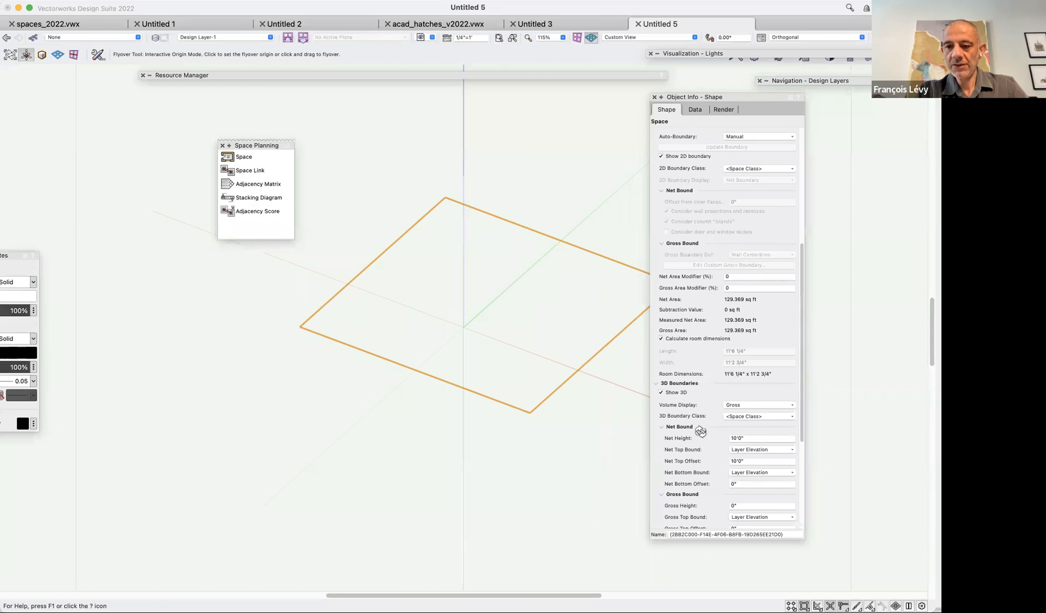
{"action": "left_click", "coordinate": [749, 405]}
{"action": "left_click", "coordinate": [749, 425]}
{"action": "scroll", "coordinate": [600, 416], "scroll_direction": "up", "scroll_amount": 3}
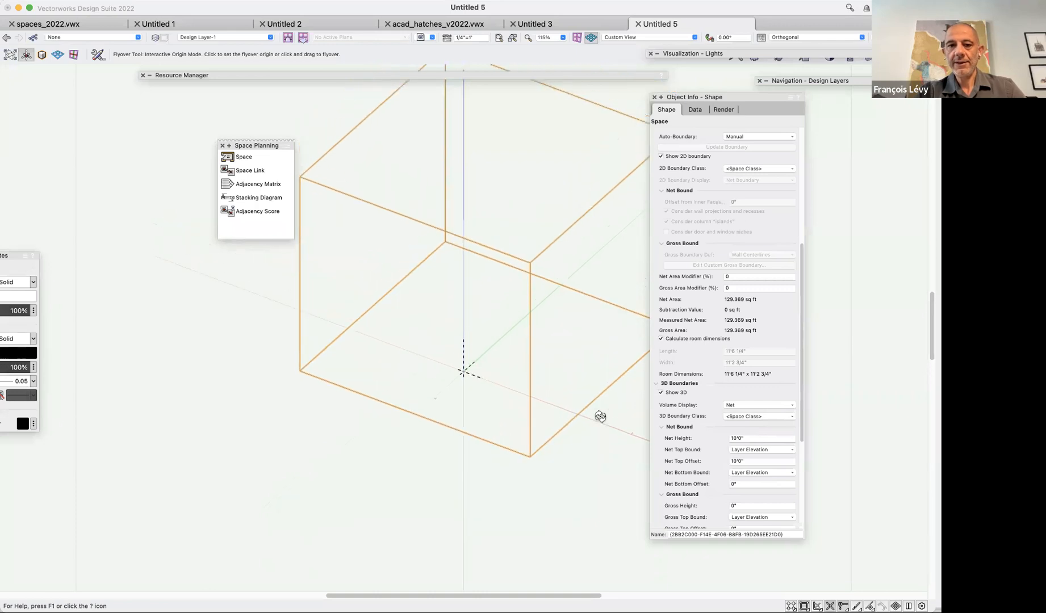
Set the space's volume display to Gross and its net height to 0.
{"action": "left_click", "coordinate": [742, 406]}
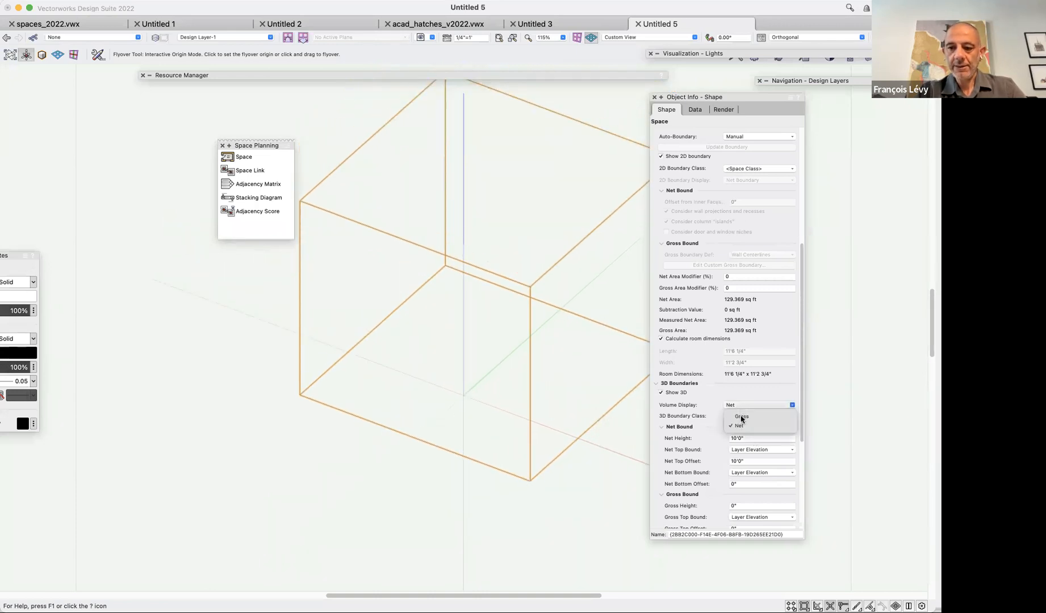
{"action": "left_click", "coordinate": [741, 417]}
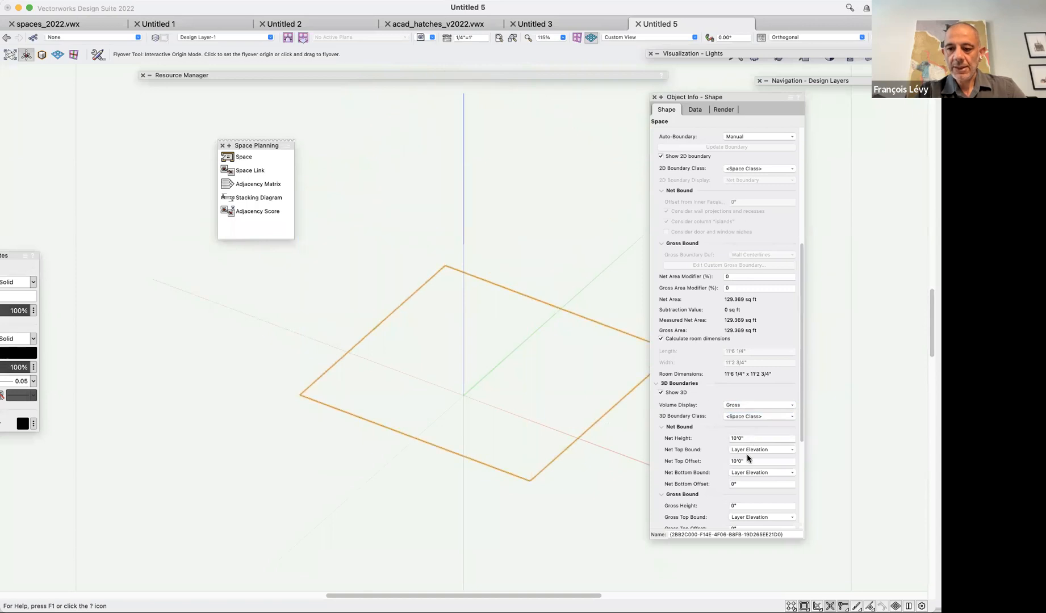
{"action": "left_click", "coordinate": [744, 439]}
{"action": "type", "text": "0"}
{"action": "key", "text": "Tab"}
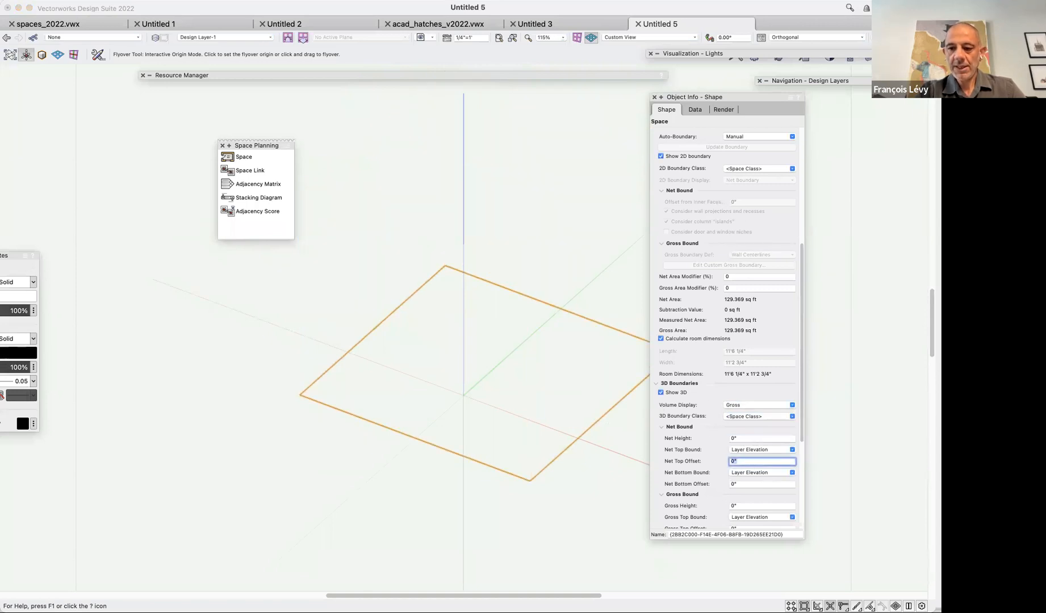
Set both the net and gross top bounds of the space to Layer Wall Height.
{"action": "left_click", "coordinate": [748, 450]}
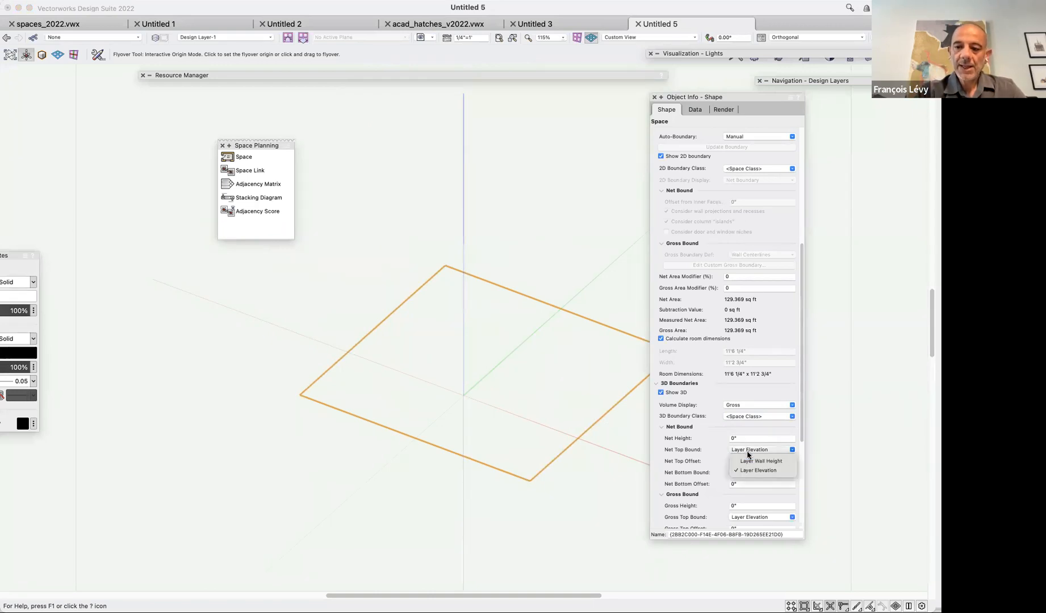
{"action": "left_click", "coordinate": [747, 462]}
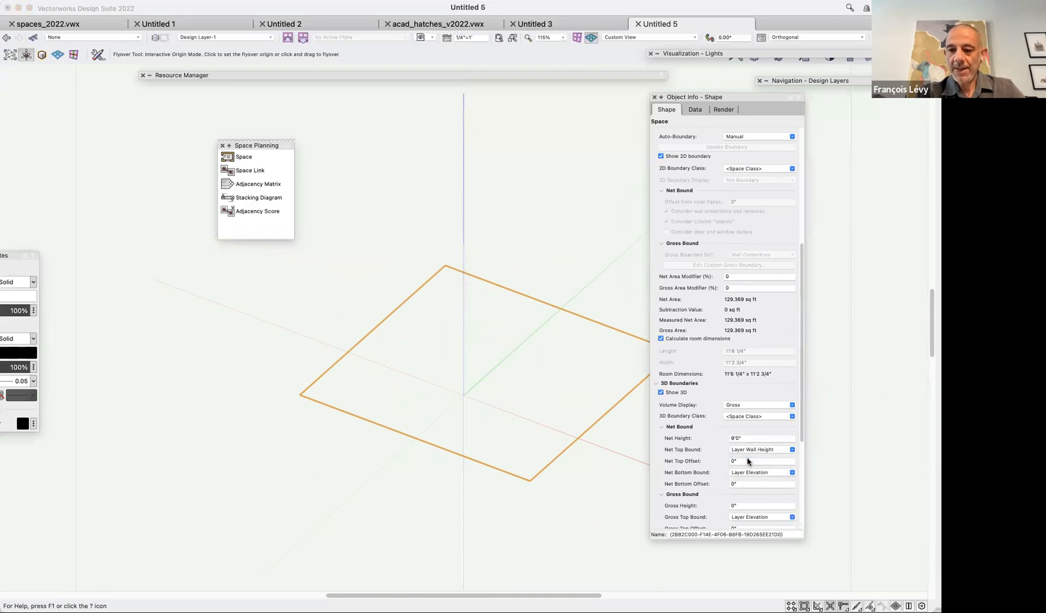
{"action": "scroll", "coordinate": [747, 457], "scroll_direction": "down", "scroll_amount": 2}
{"action": "left_click", "coordinate": [747, 500]}
{"action": "left_click", "coordinate": [747, 494]}
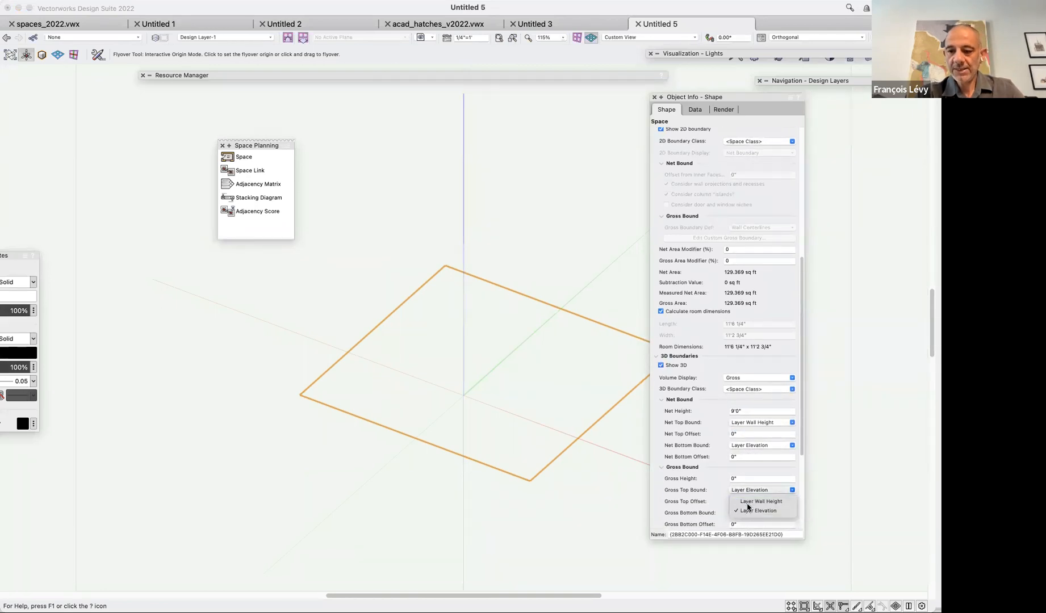
{"action": "left_click", "coordinate": [748, 500]}
{"action": "scroll", "coordinate": [634, 477], "scroll_direction": "down", "scroll_amount": 3}
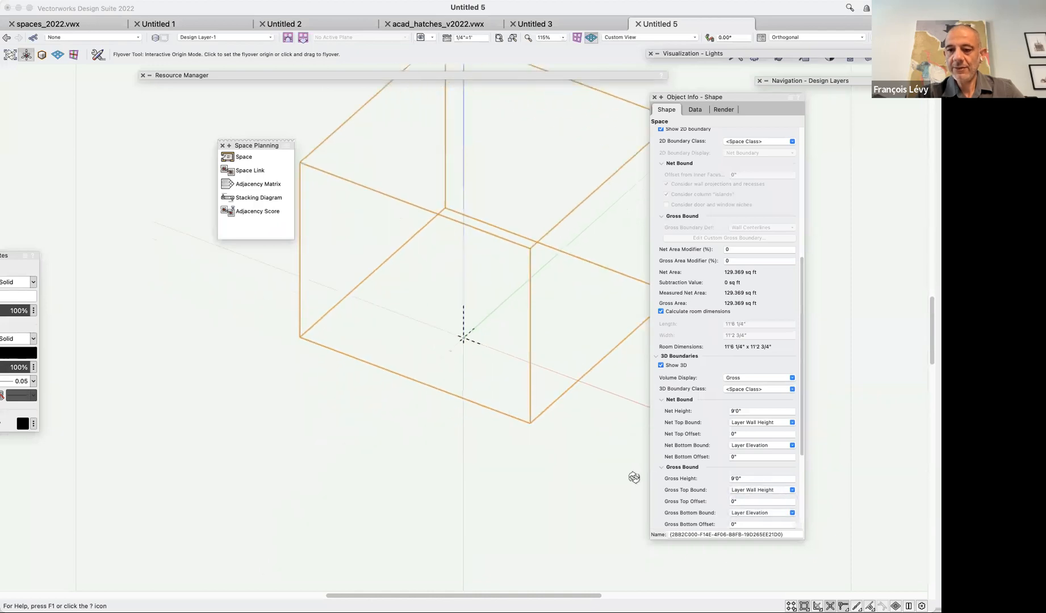
{"action": "scroll", "coordinate": [739, 407], "scroll_direction": "down", "scroll_amount": 3}
{"action": "scroll", "coordinate": [739, 406], "scroll_direction": "down", "scroll_amount": 1}
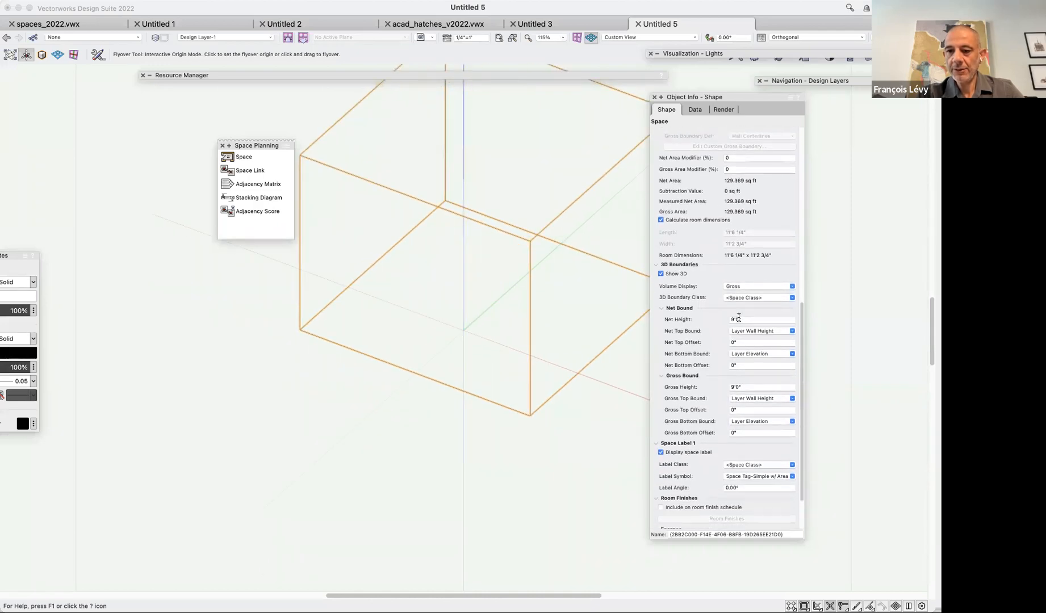
{"action": "scroll", "coordinate": [744, 353], "scroll_direction": "down", "scroll_amount": 2}
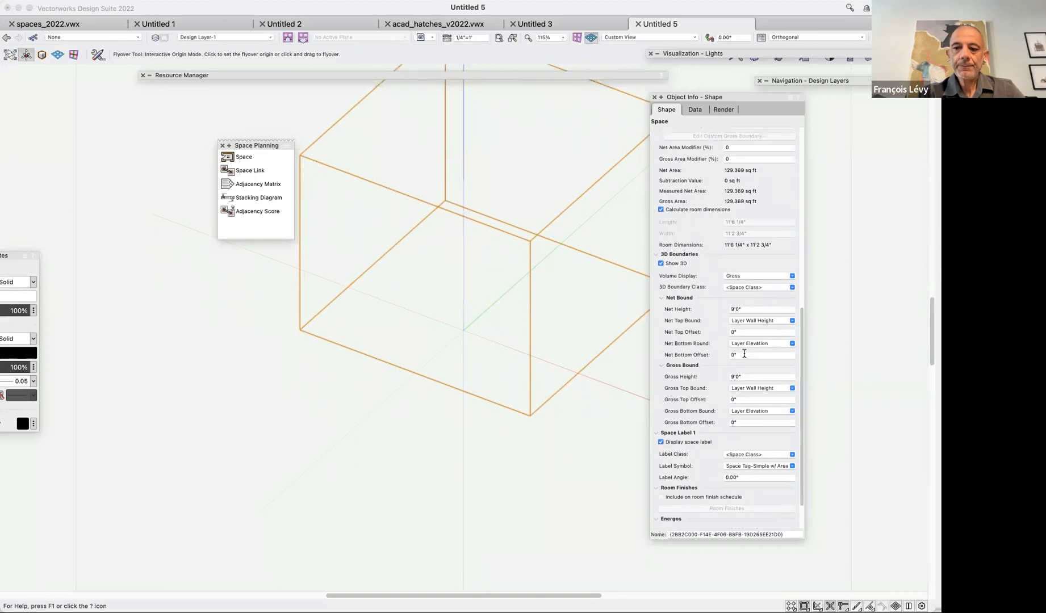
{"action": "scroll", "coordinate": [743, 353], "scroll_direction": "up", "scroll_amount": 1}
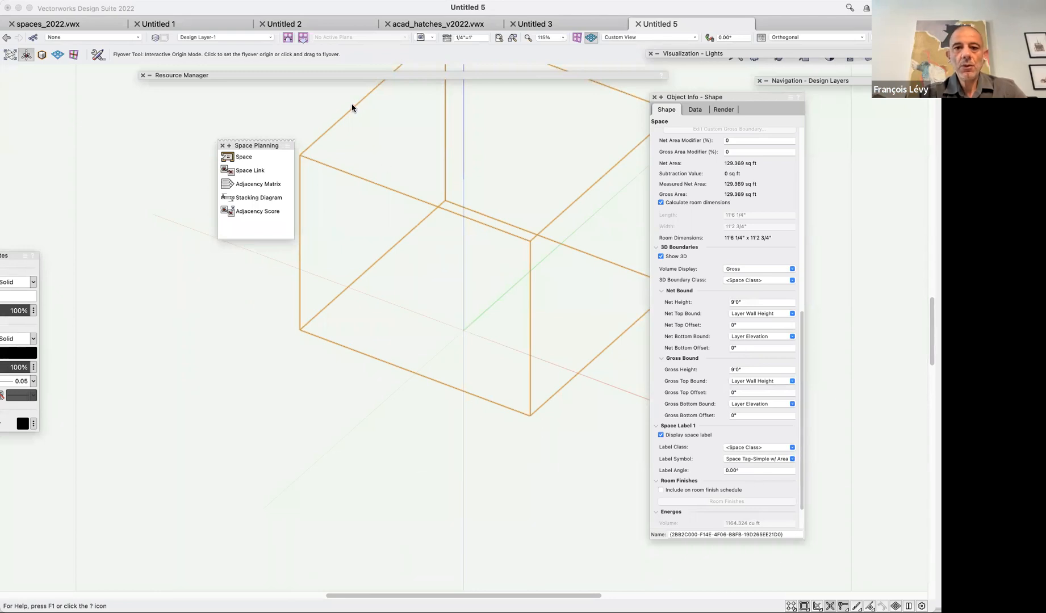
{"action": "scroll", "coordinate": [668, 363], "scroll_direction": "down", "scroll_amount": 3}
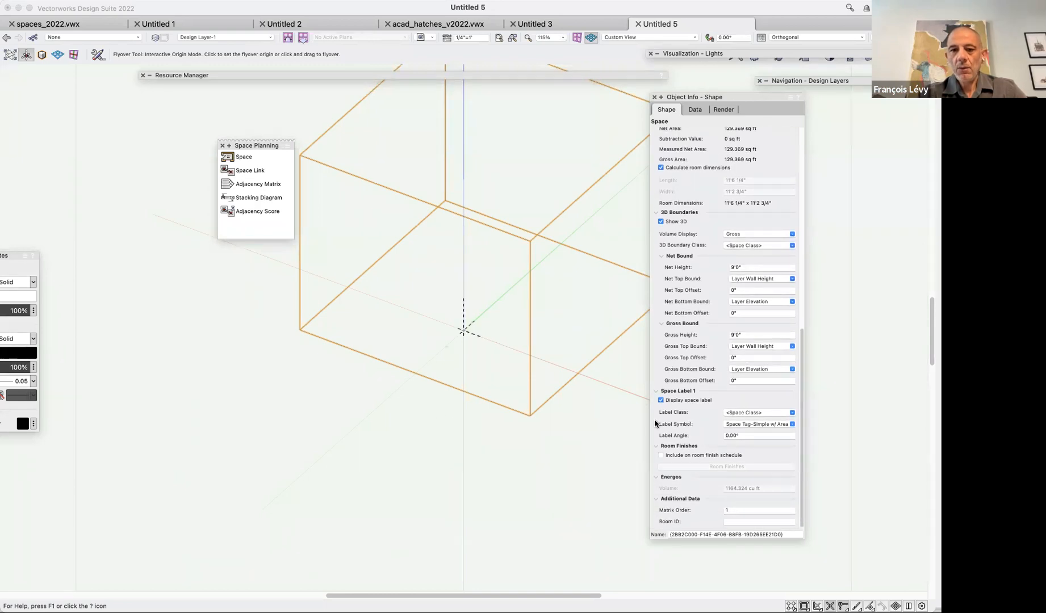
Return to the Top/Plan view with the Selection tool active and space 1 selected.
{"action": "key", "text": "x"}
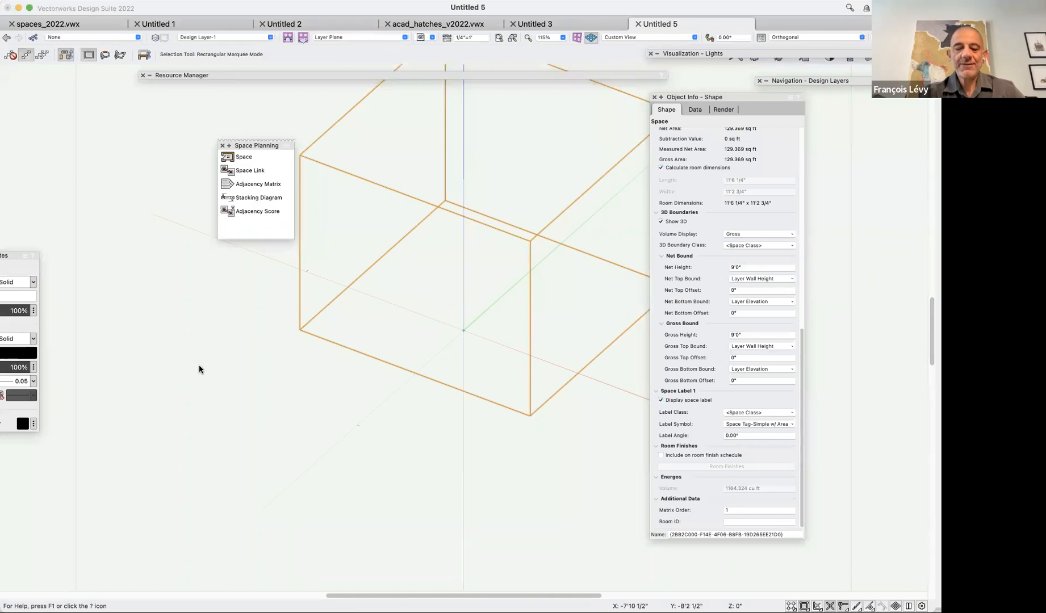
{"action": "key", "text": "F5"}
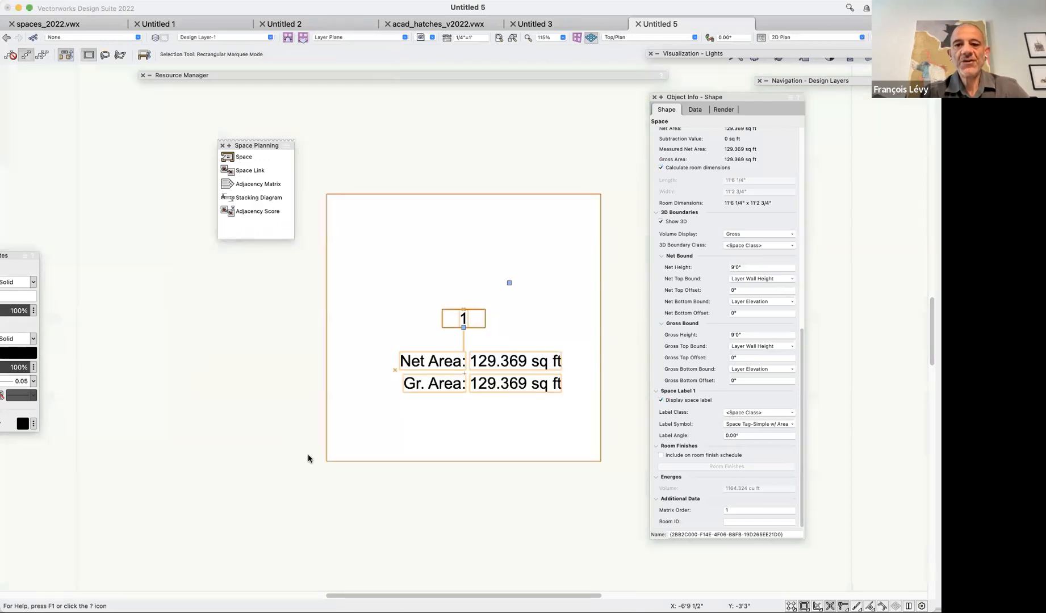
{"action": "left_click", "coordinate": [282, 435]}
{"action": "left_click", "coordinate": [418, 411]}
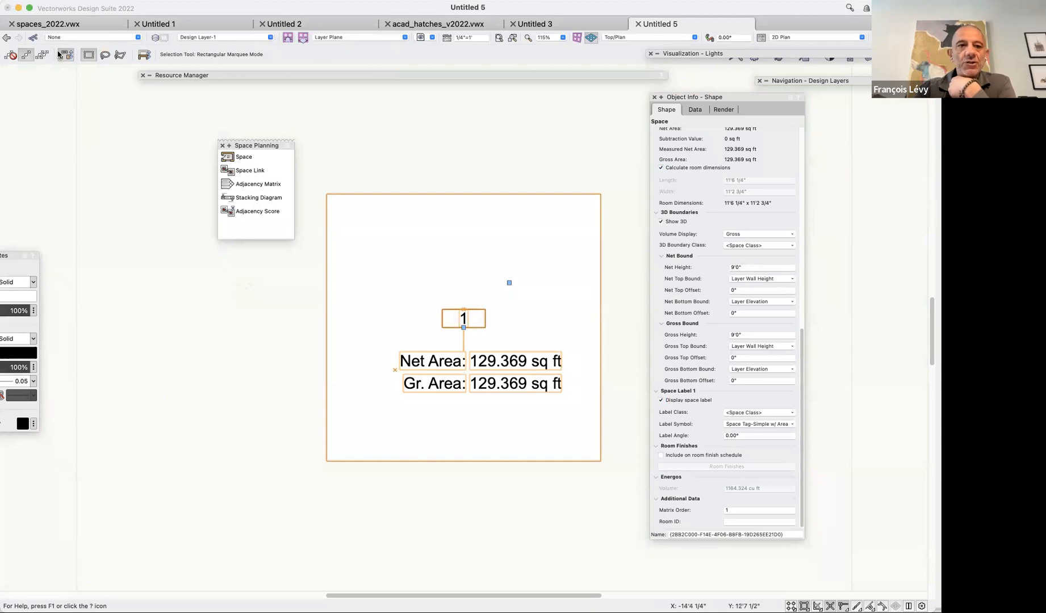
Draw a six-sided, bow-tie-shaped space in Polyline mode beside space 1, about 10'3" by 9'8".
{"action": "left_click", "coordinate": [227, 170]}
{"action": "left_click", "coordinate": [234, 156]}
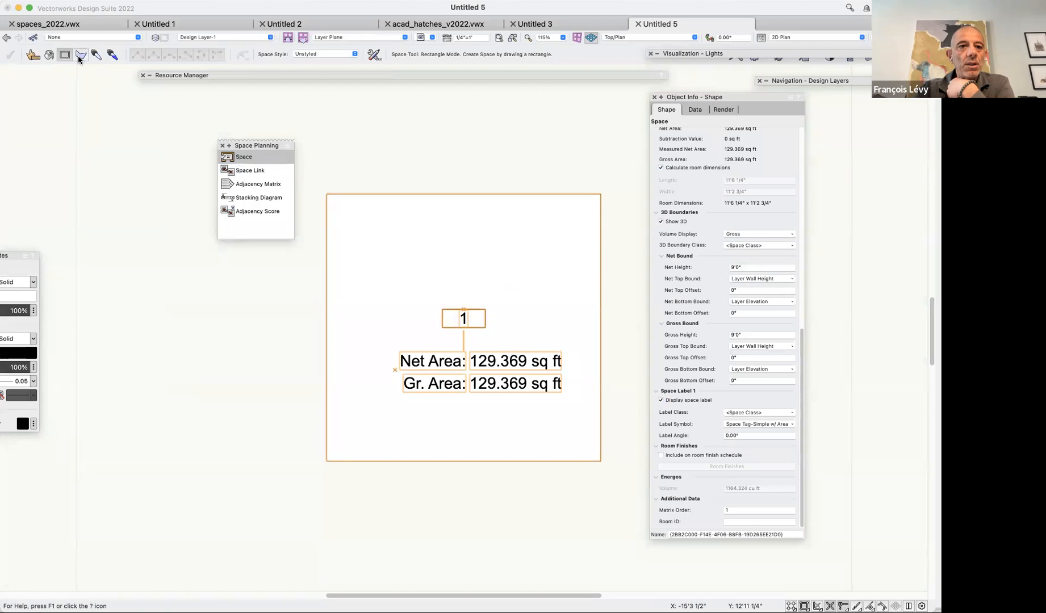
{"action": "left_click", "coordinate": [81, 55]}
{"action": "left_click", "coordinate": [88, 278]}
{"action": "left_click", "coordinate": [169, 454]}
{"action": "left_click", "coordinate": [330, 508]}
{"action": "left_click", "coordinate": [299, 291]}
{"action": "left_click", "coordinate": [193, 322]}
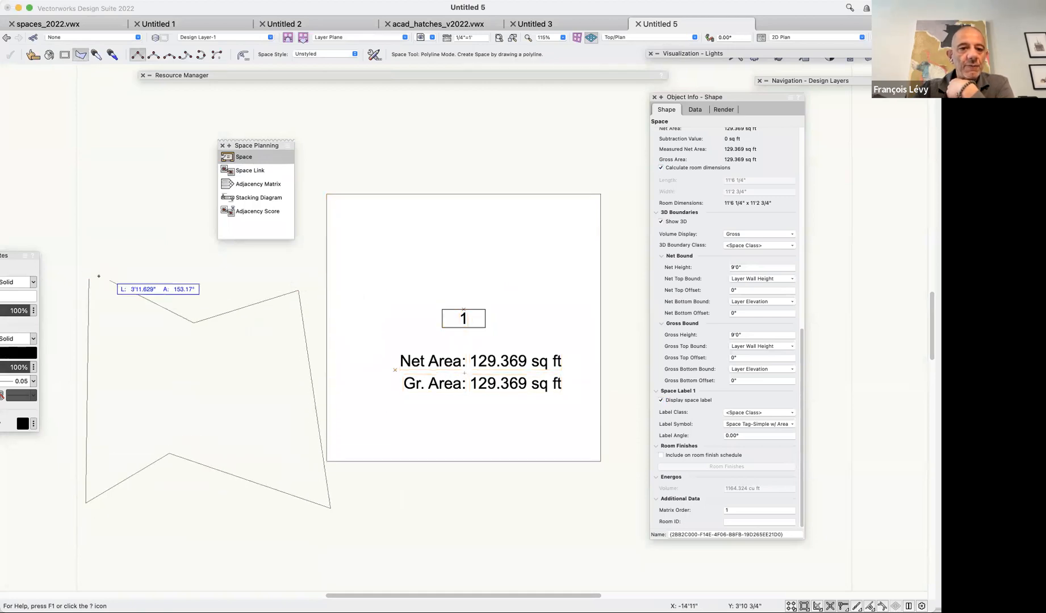
{"action": "left_click", "coordinate": [89, 279]}
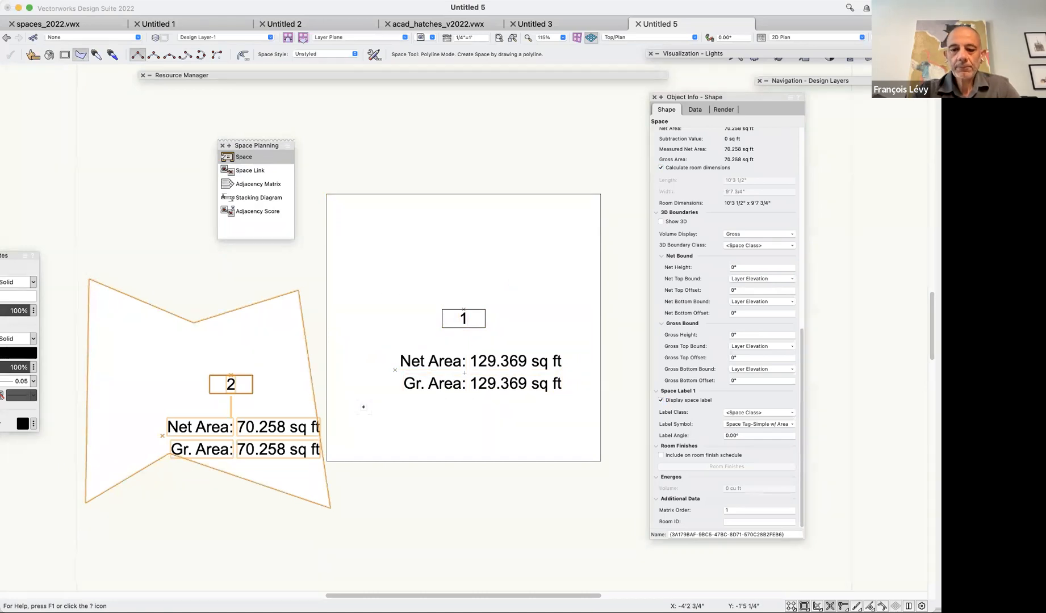
{"action": "key", "text": "i"}
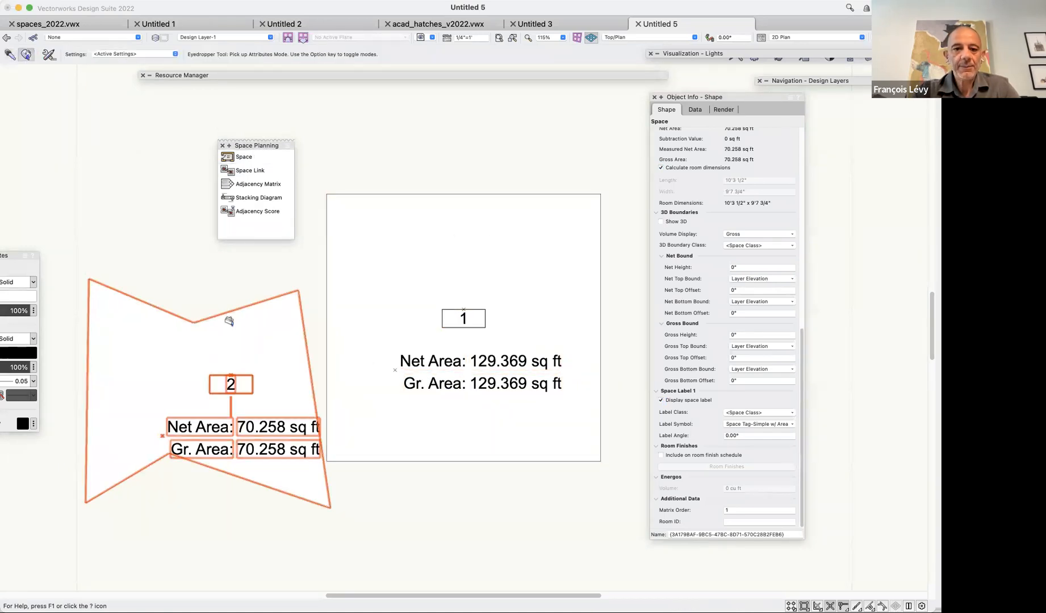
{"action": "left_click", "coordinate": [227, 321]}
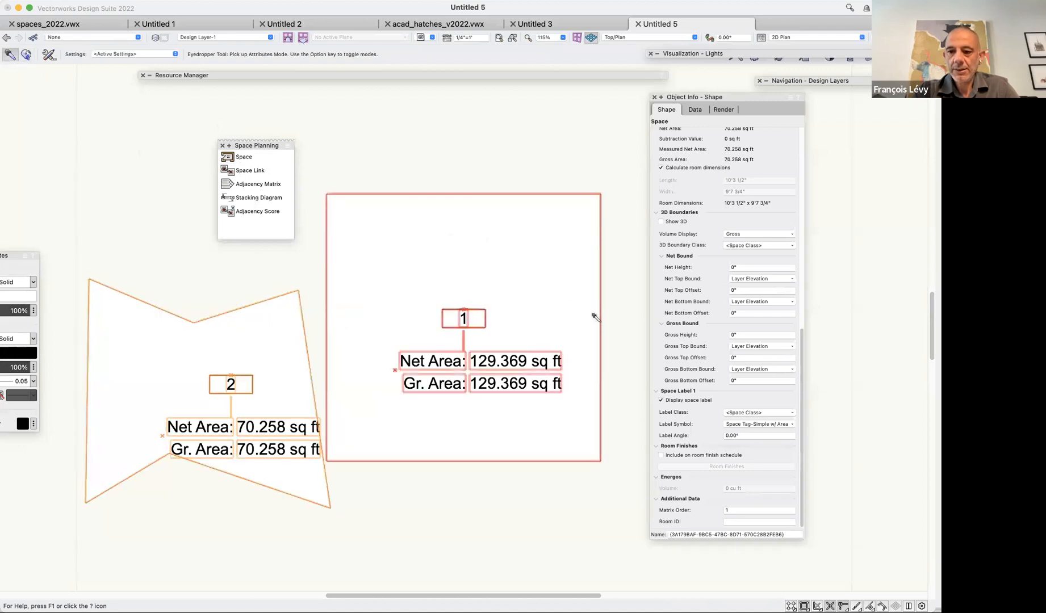
{"action": "key", "text": "x"}
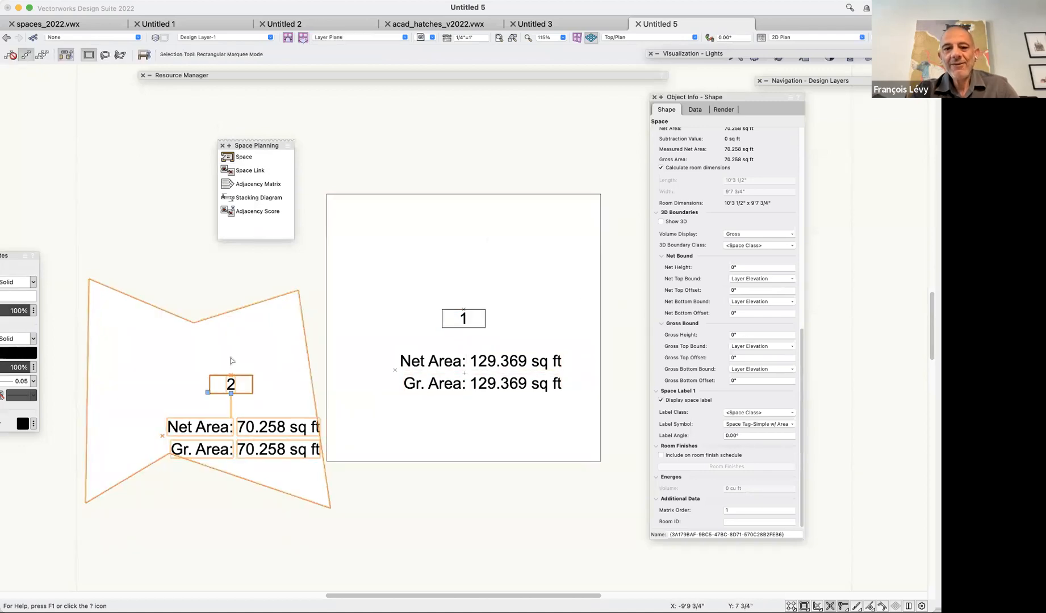
{"action": "scroll", "coordinate": [731, 225], "scroll_direction": "up", "scroll_amount": 5}
{"action": "scroll", "coordinate": [732, 224], "scroll_direction": "up", "scroll_amount": 10}
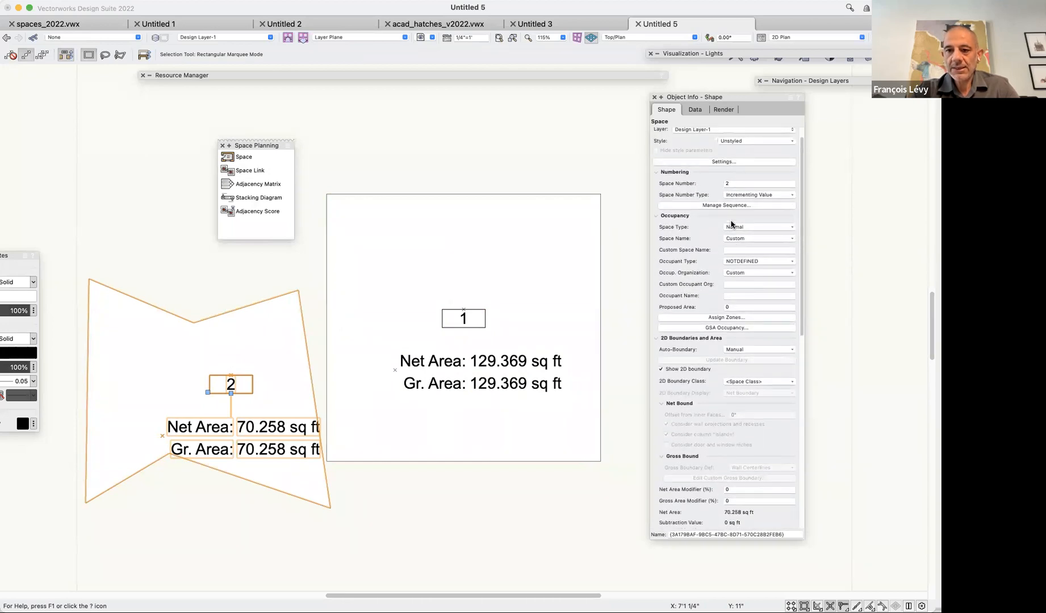
Create a new plug-in style named Space Style1 from the unstyled space 1, stored in the Untitled 5 folder.
{"action": "left_click", "coordinate": [513, 312]}
{"action": "scroll", "coordinate": [697, 325], "scroll_direction": "down", "scroll_amount": 5}
{"action": "scroll", "coordinate": [697, 325], "scroll_direction": "down", "scroll_amount": 5}
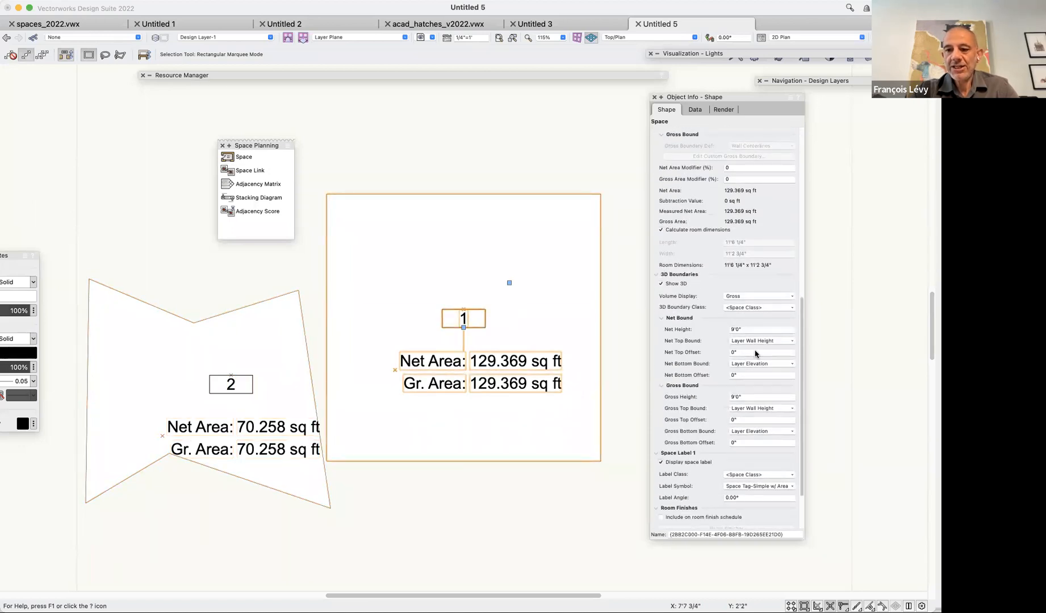
{"action": "scroll", "coordinate": [567, 202], "scroll_direction": "up", "scroll_amount": 10}
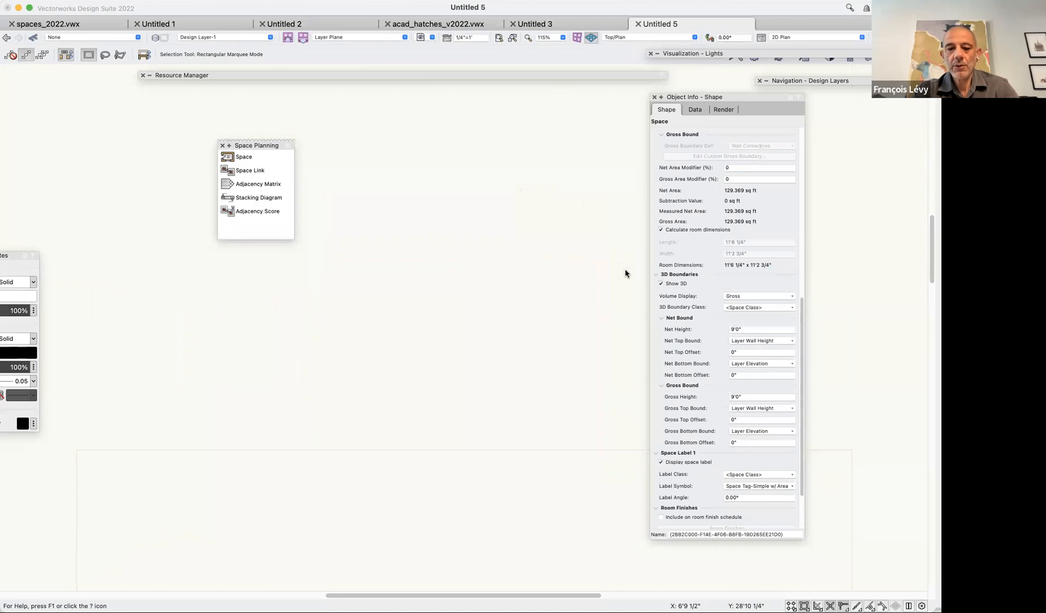
{"action": "scroll", "coordinate": [624, 269], "scroll_direction": "down", "scroll_amount": 10}
{"action": "scroll", "coordinate": [744, 254], "scroll_direction": "up", "scroll_amount": 10}
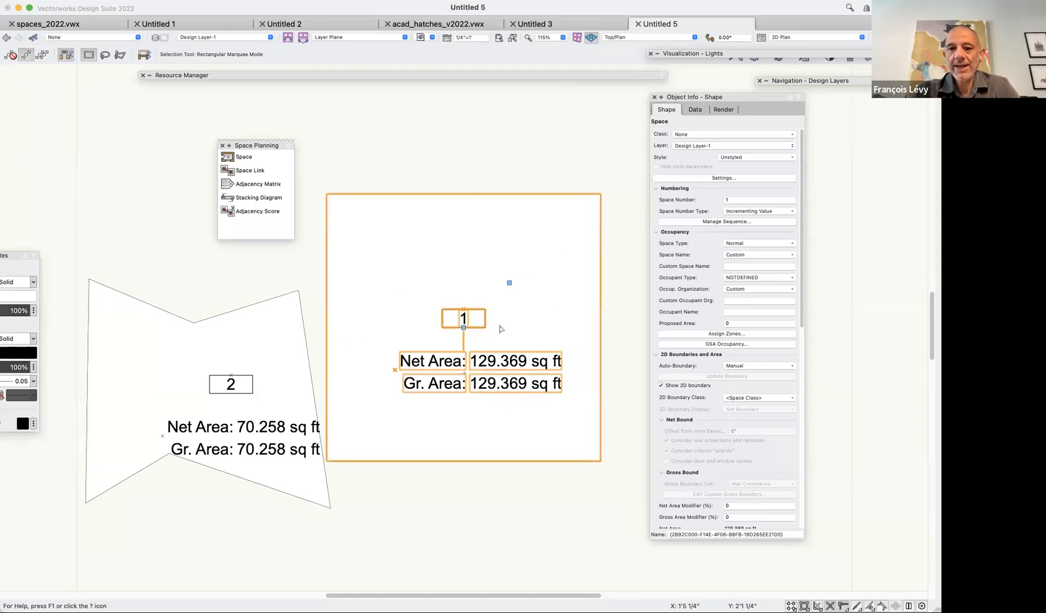
{"action": "left_click", "coordinate": [736, 157]}
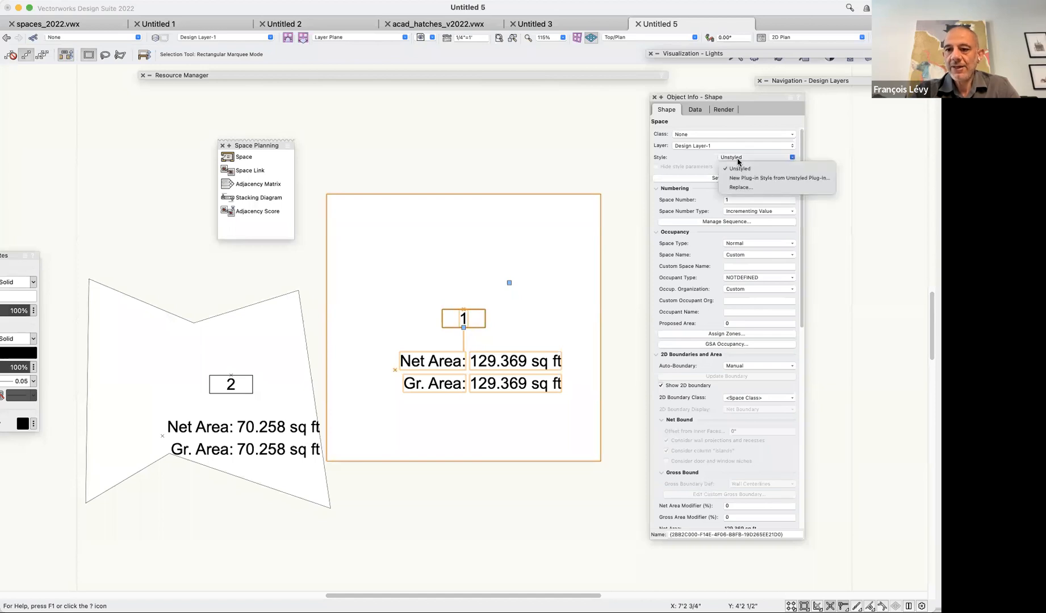
{"action": "left_click", "coordinate": [737, 178]}
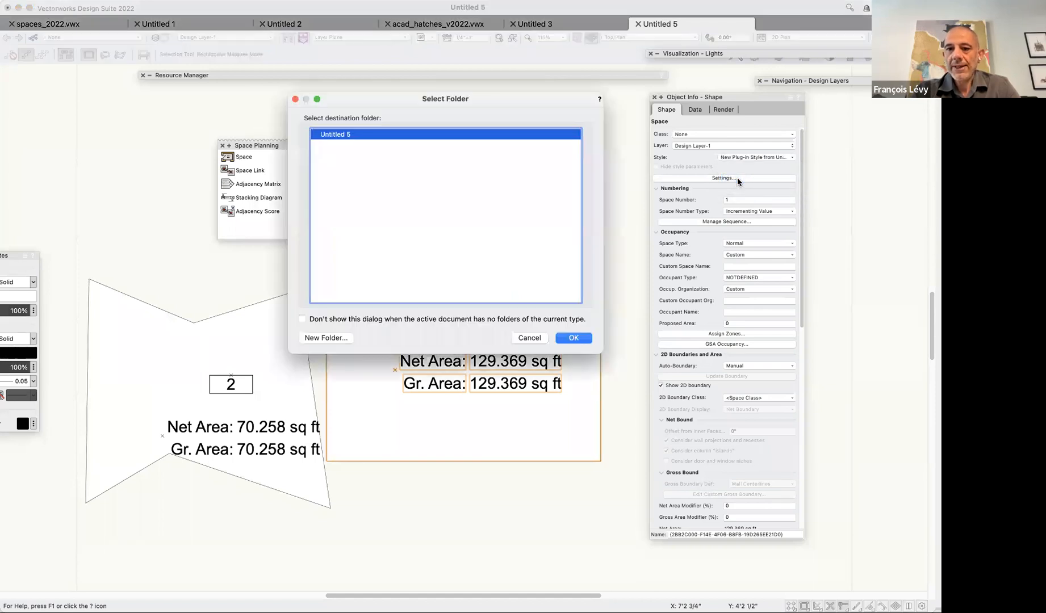
{"action": "left_click", "coordinate": [574, 339]}
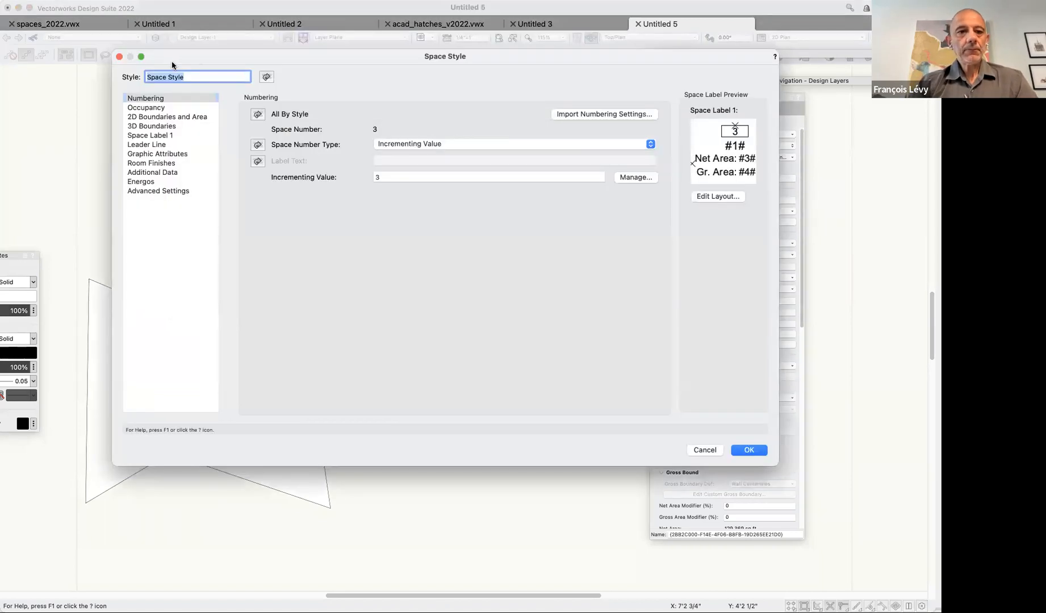
{"action": "left_click", "coordinate": [199, 74]}
{"action": "type", "text": "1"}
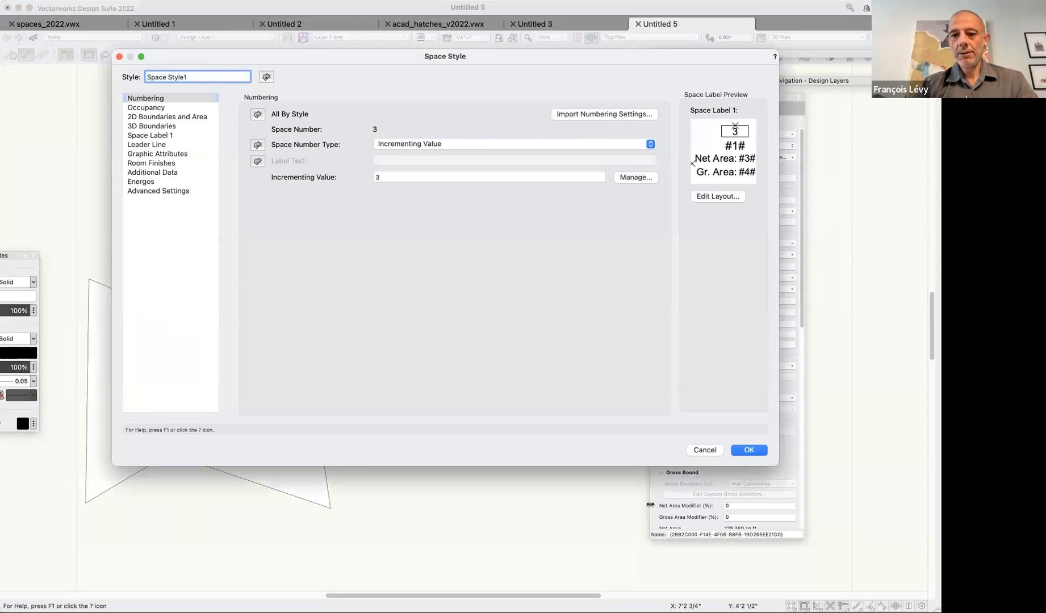
{"action": "key", "text": "Return"}
Switch to the Right Isometric view and check the style assigned to the box-shaped space 1.
{"action": "left_click", "coordinate": [245, 370]}
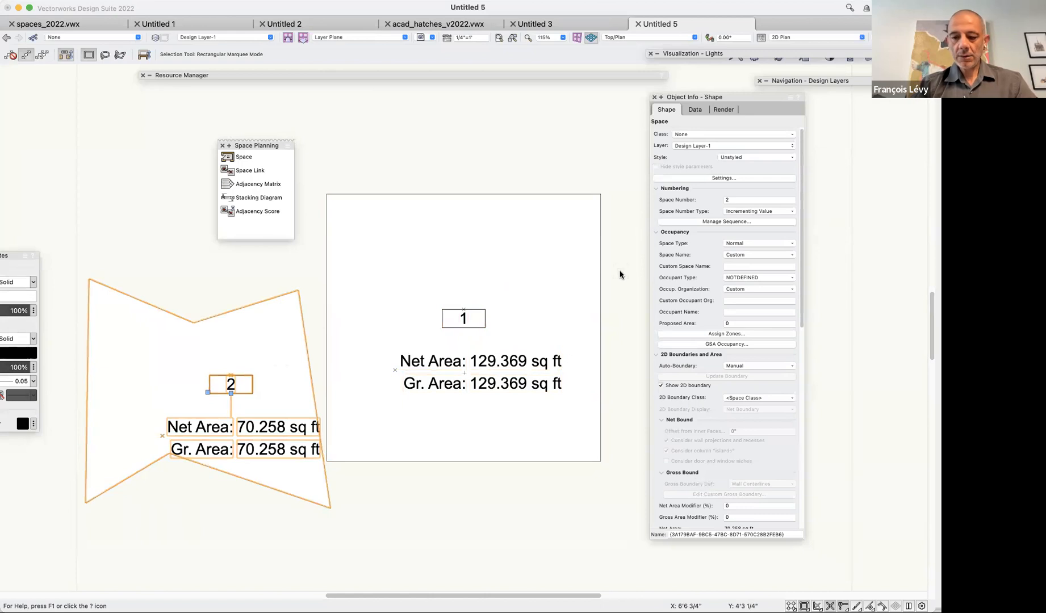
{"action": "key", "text": "KP_3"}
{"action": "scroll", "coordinate": [489, 347], "scroll_direction": "right", "scroll_amount": 3}
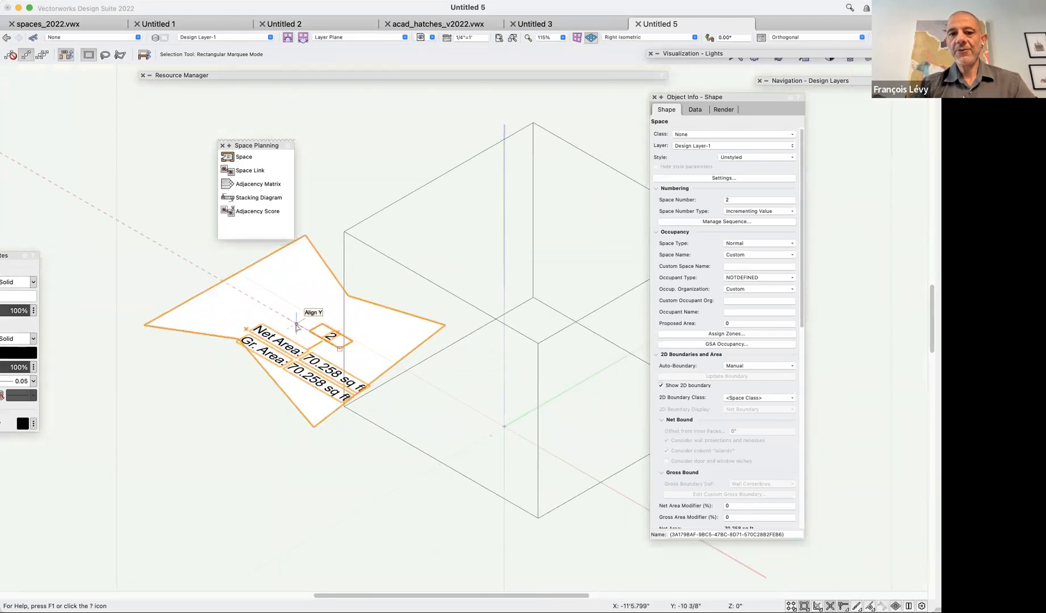
{"action": "left_click", "coordinate": [537, 342]}
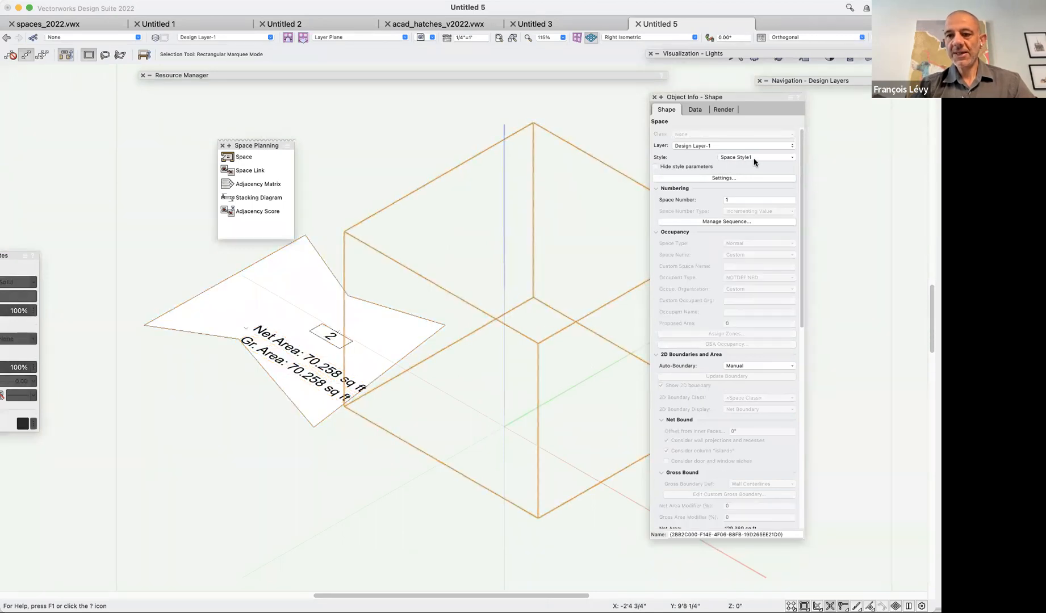
Replace the style of the bow-tie-shaped space 2 with Space Style1.
{"action": "left_click", "coordinate": [194, 296]}
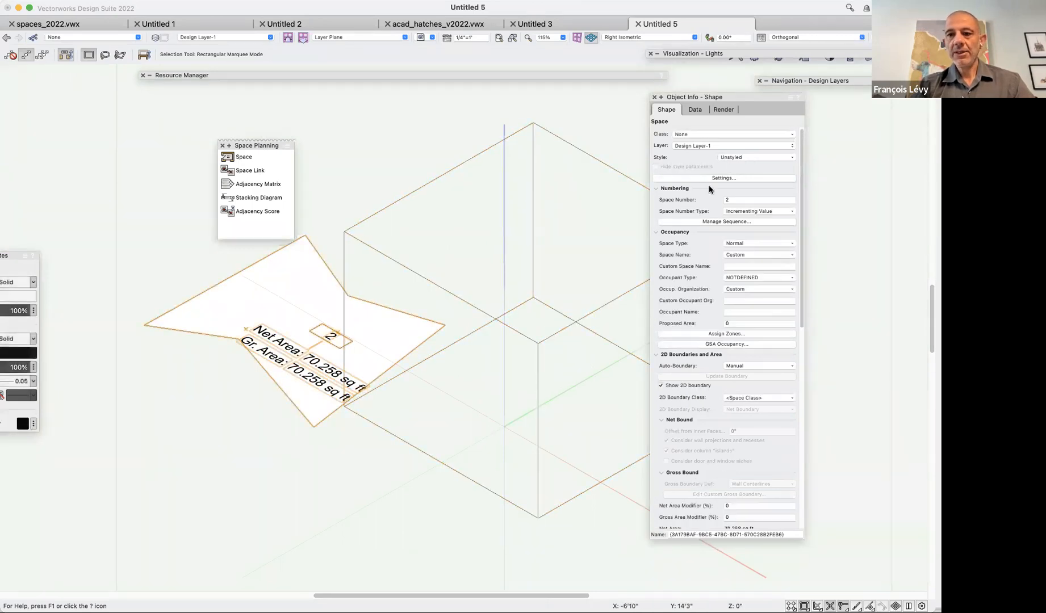
{"action": "left_click", "coordinate": [733, 157]}
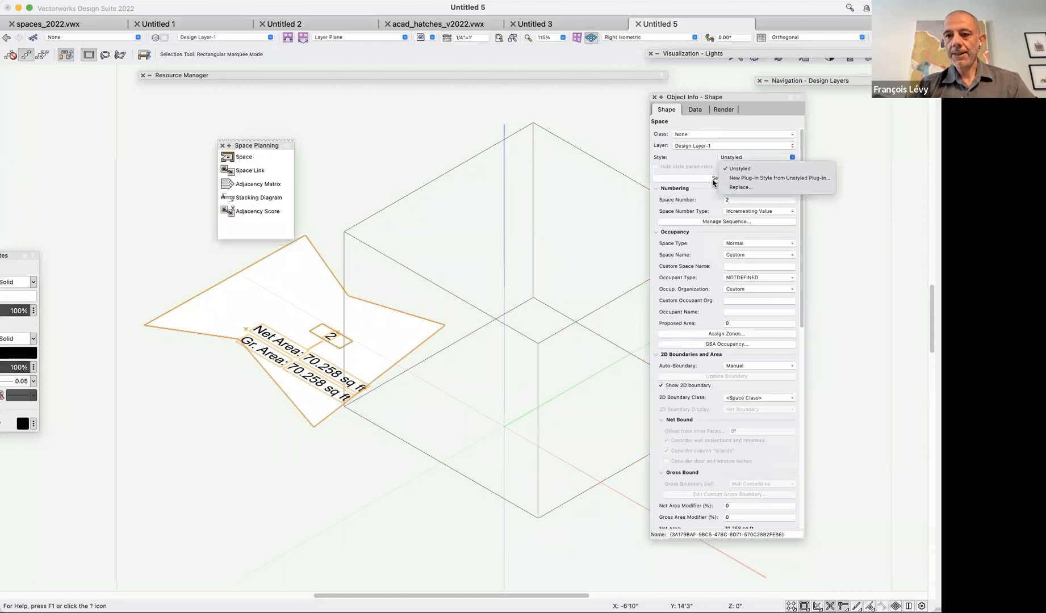
{"action": "left_click", "coordinate": [738, 187]}
{"action": "left_click", "coordinate": [475, 242]}
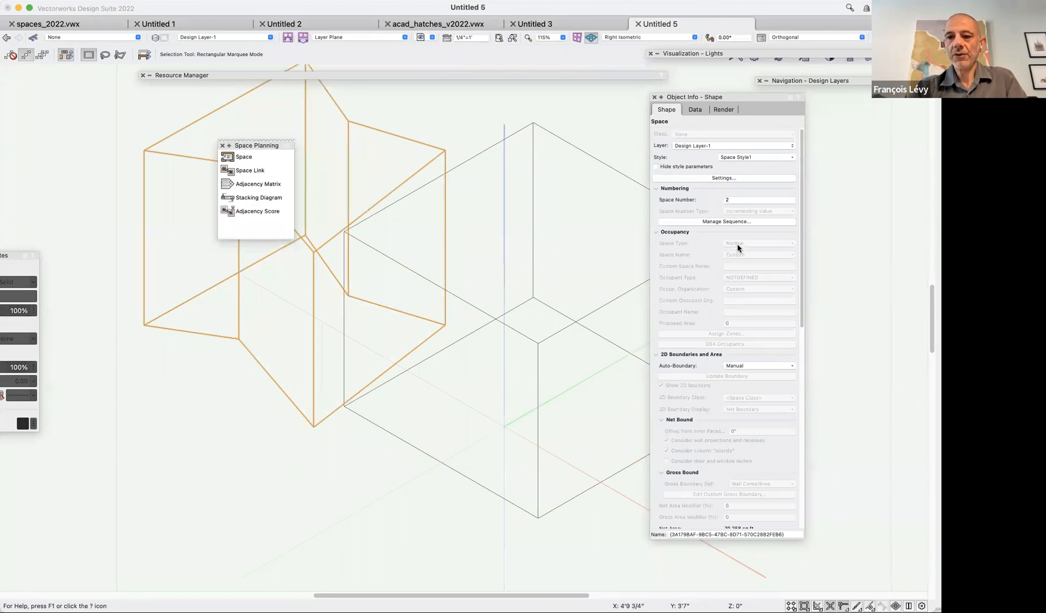
Open the Space Style1 definition for editing to view its settings, and close it without changes.
{"action": "left_click", "coordinate": [763, 154]}
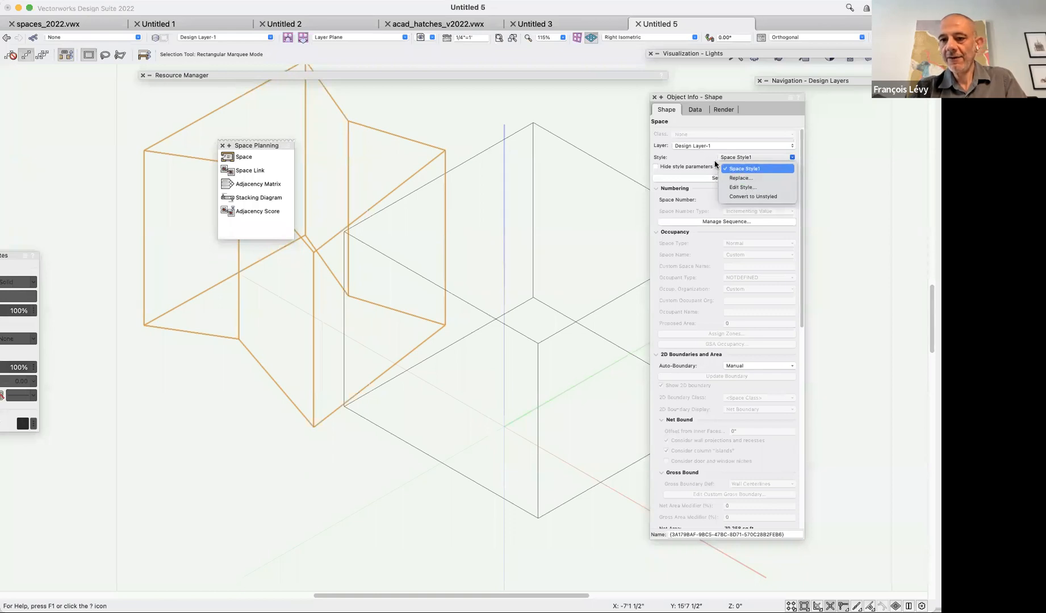
{"action": "left_click", "coordinate": [747, 192]}
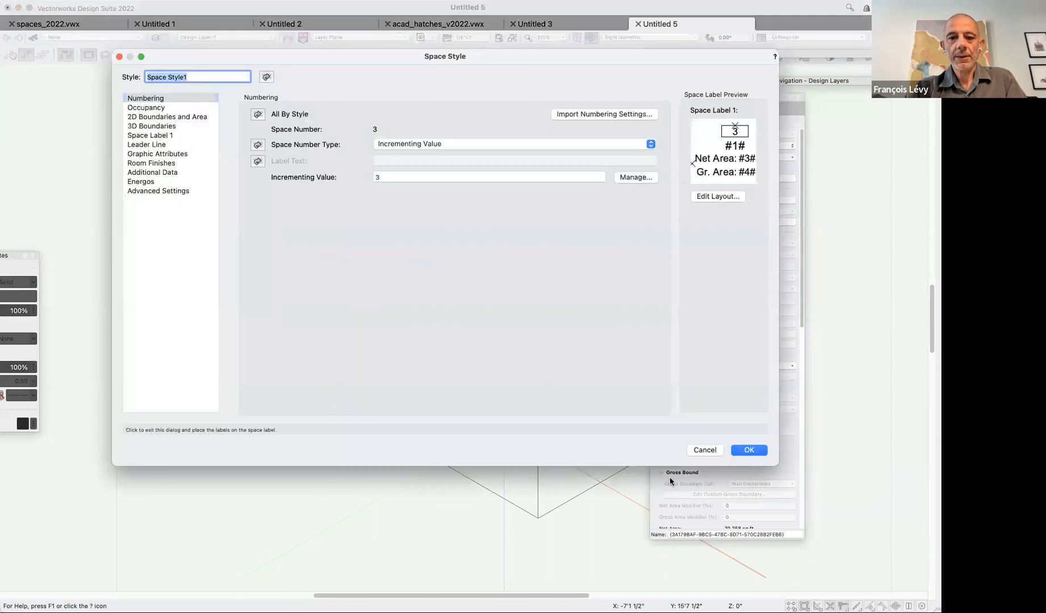
{"action": "left_click", "coordinate": [703, 450]}
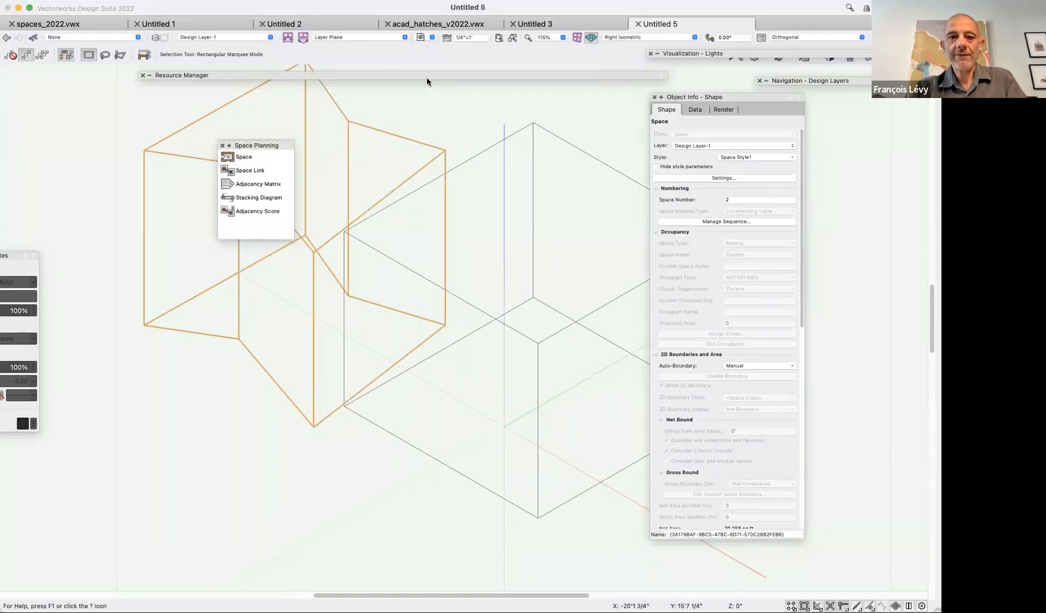
Show all resource types of the Untitled 5 file in the Resource Manager and select Space Style1.
{"action": "key", "text": "super+r"}
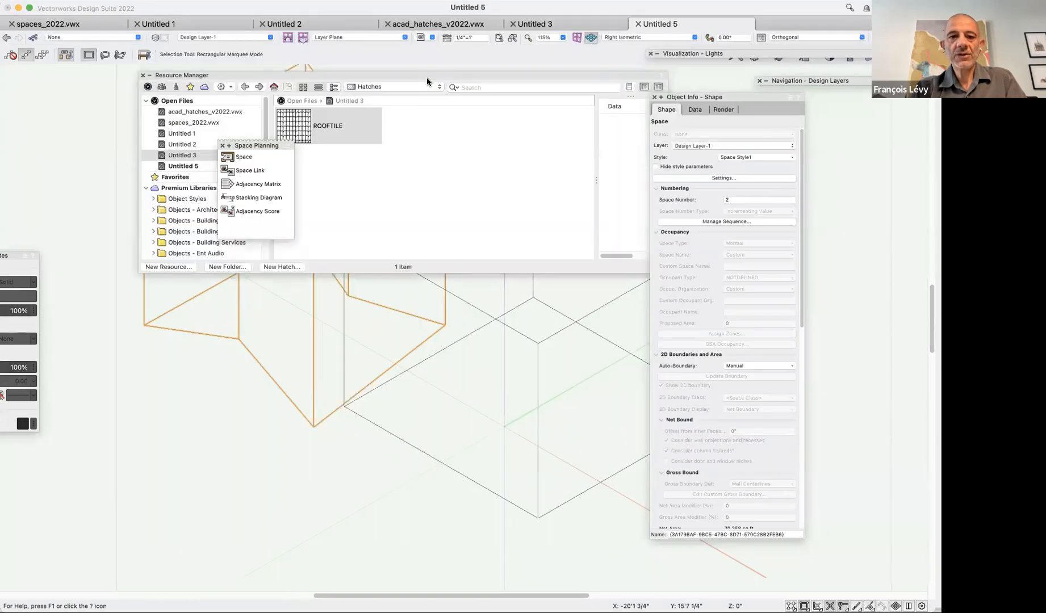
{"action": "left_click", "coordinate": [196, 168]}
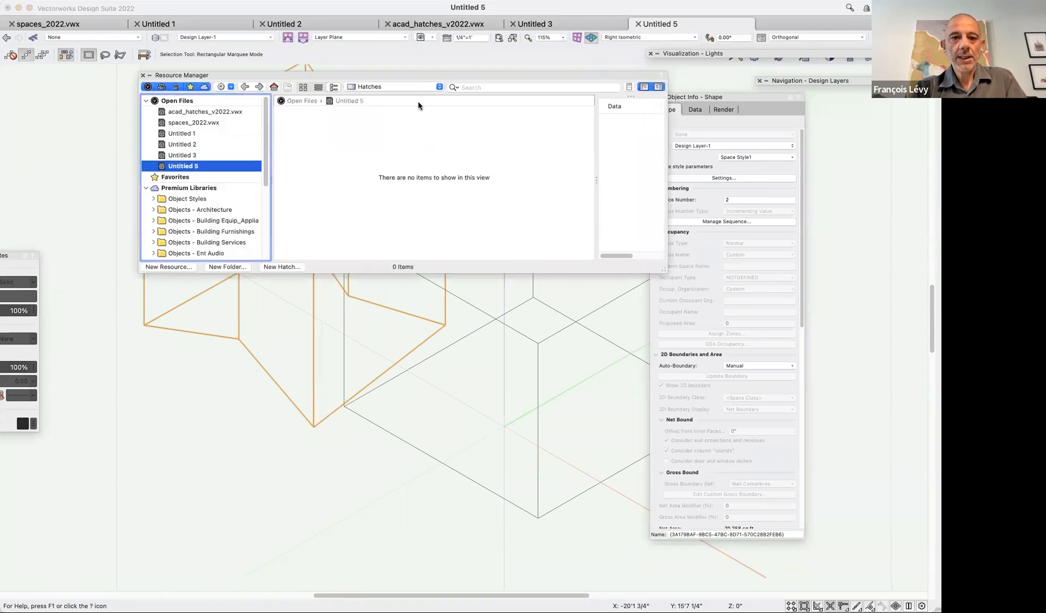
{"action": "left_click", "coordinate": [408, 86]}
{"action": "left_click", "coordinate": [392, 66]}
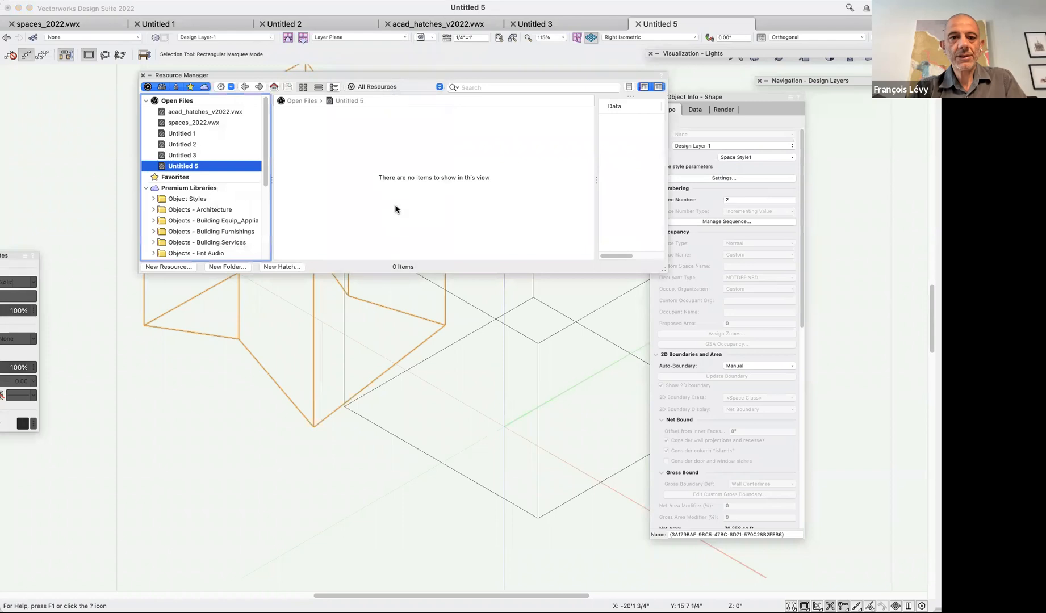
{"action": "left_click", "coordinate": [295, 137]}
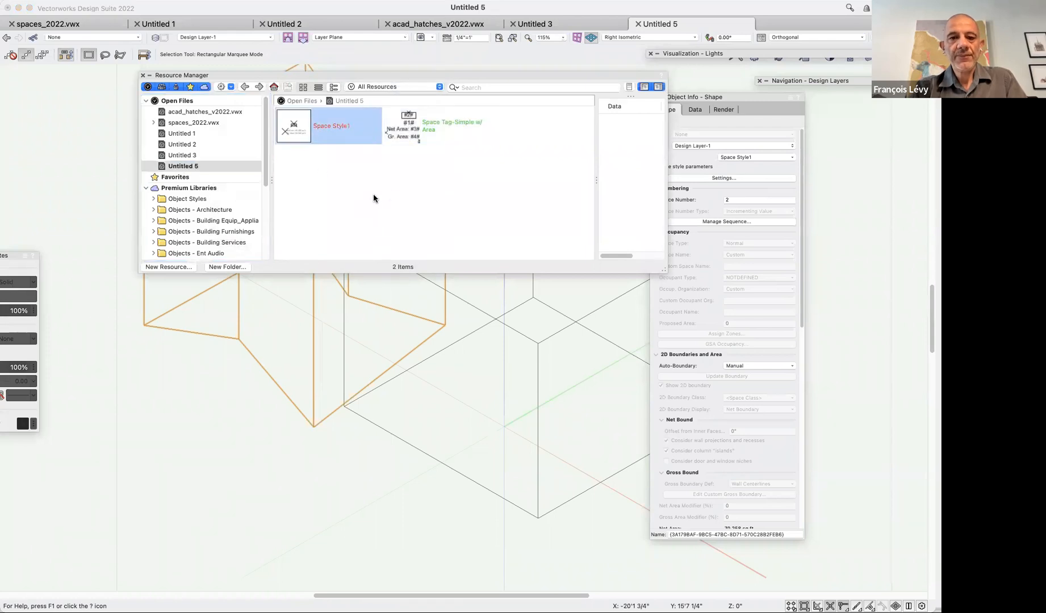
Open the Space Style1 resource for editing, check its space number type options, and open its space label layout.
{"action": "right_click", "coordinate": [299, 133]}
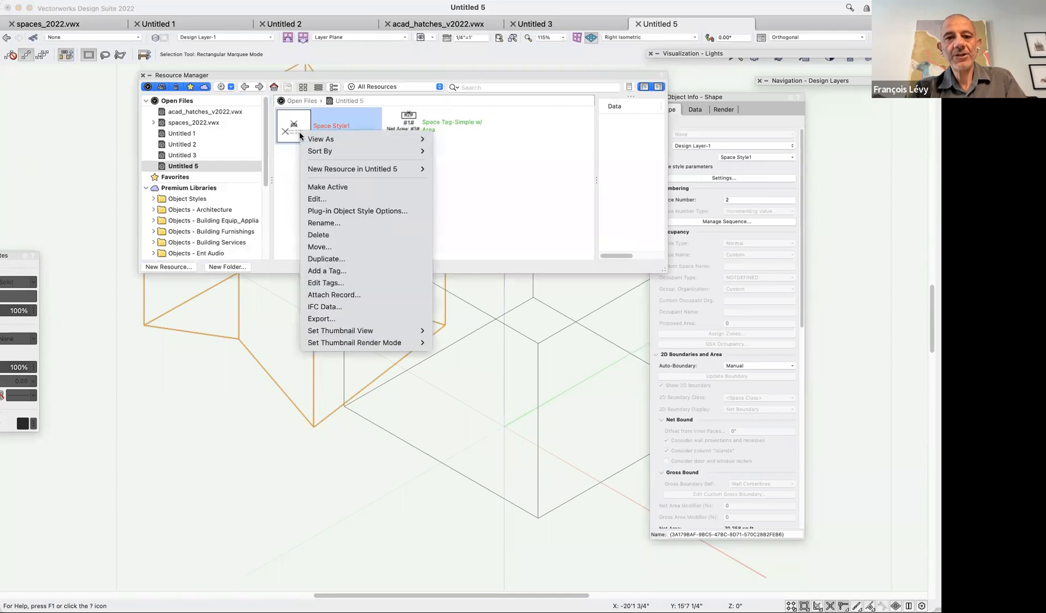
{"action": "left_click", "coordinate": [323, 200]}
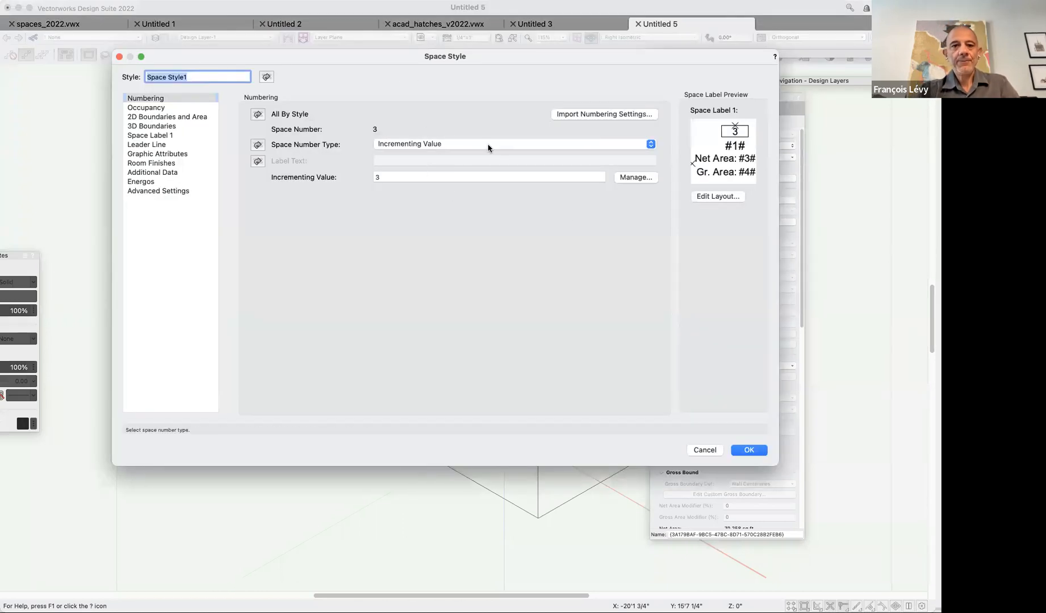
{"action": "left_click", "coordinate": [452, 144]}
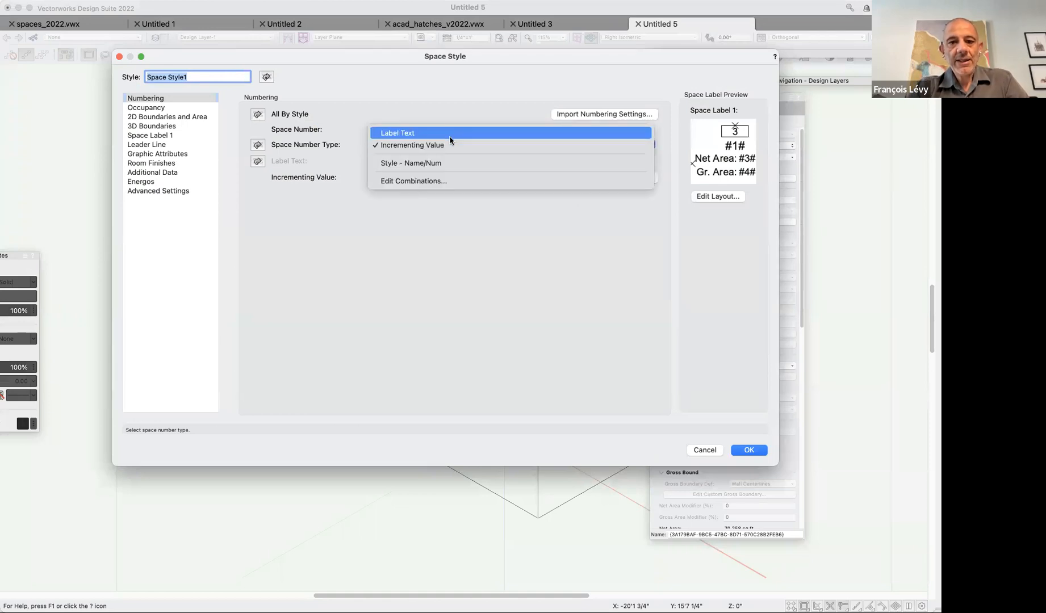
{"action": "left_click", "coordinate": [459, 239]}
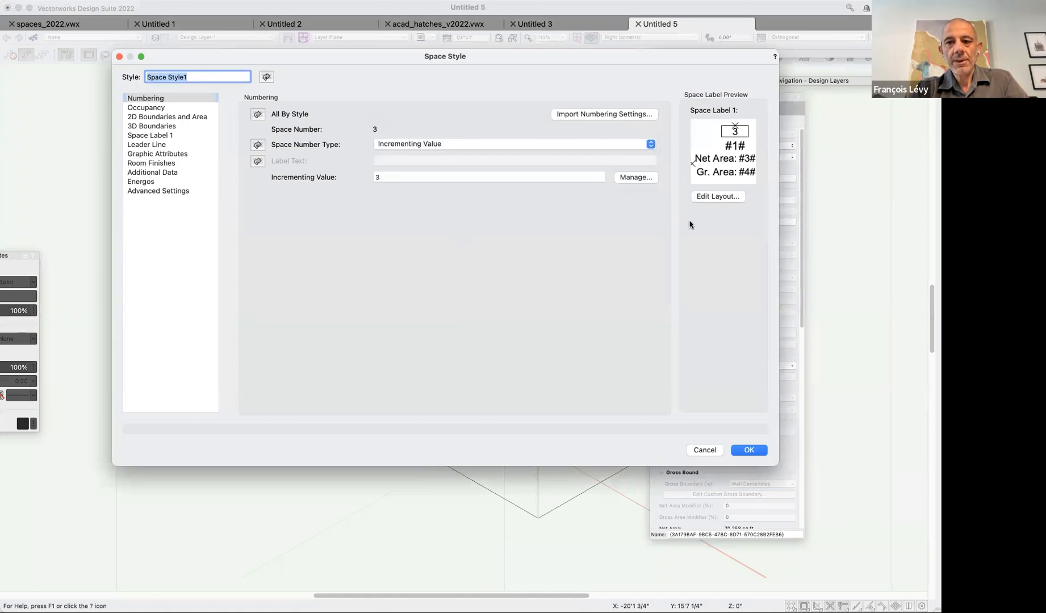
{"action": "left_click", "coordinate": [724, 197]}
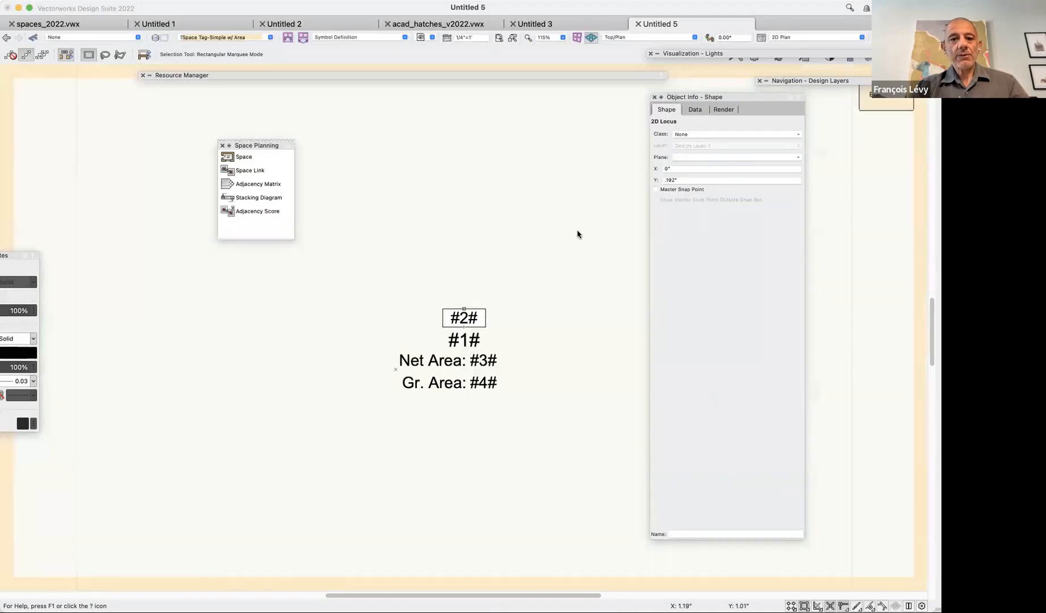
Select all elements of the space label layout and set their font to Helvetica.
{"action": "scroll", "coordinate": [525, 377], "scroll_direction": "up", "scroll_amount": 2}
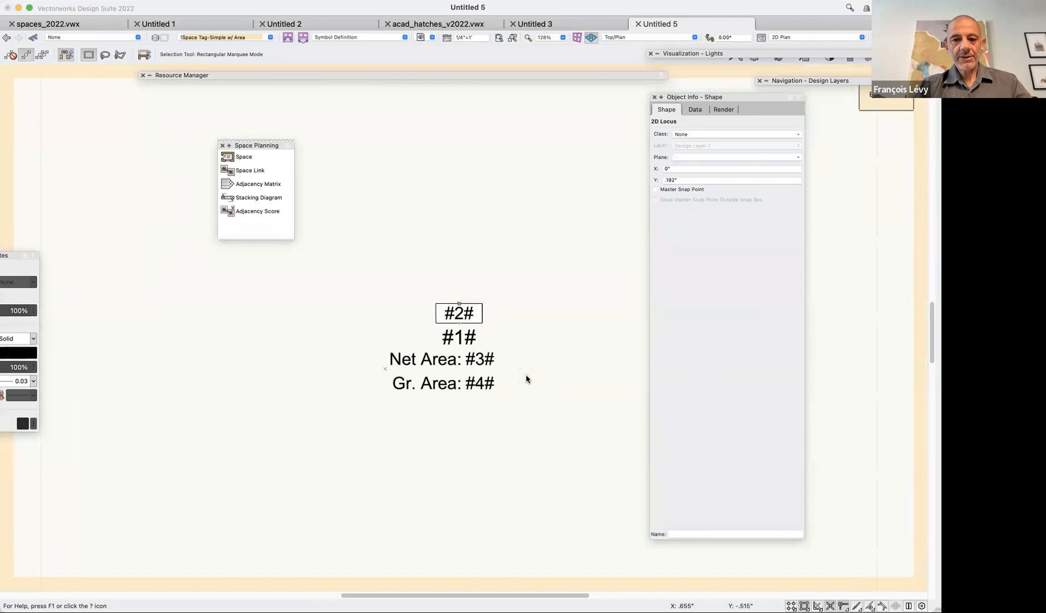
{"action": "left_click_drag", "start_coordinate": [311, 273], "coordinate": [572, 467]}
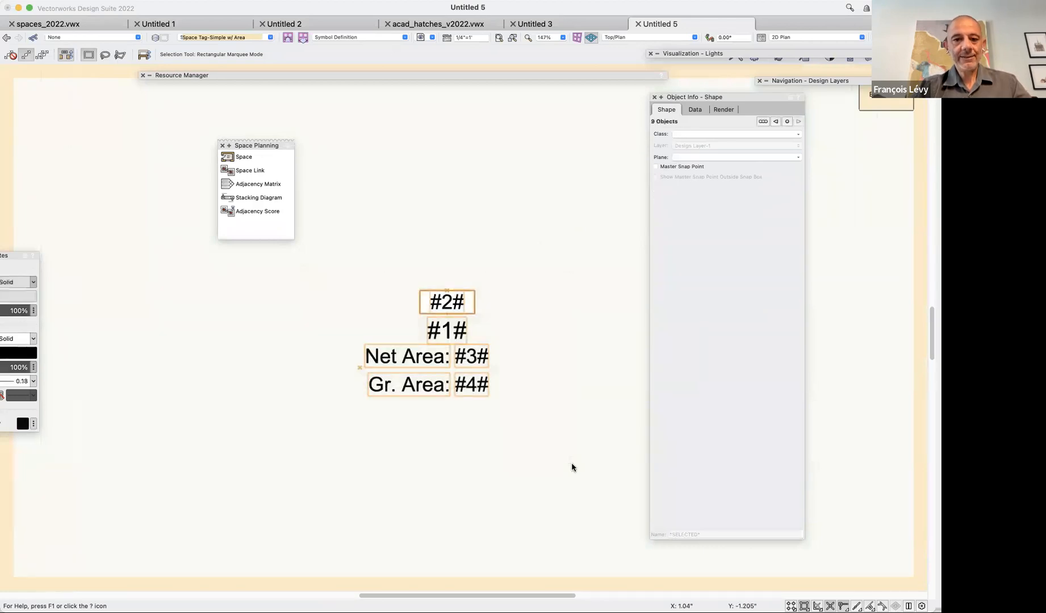
{"action": "left_click", "coordinate": [244, 1]}
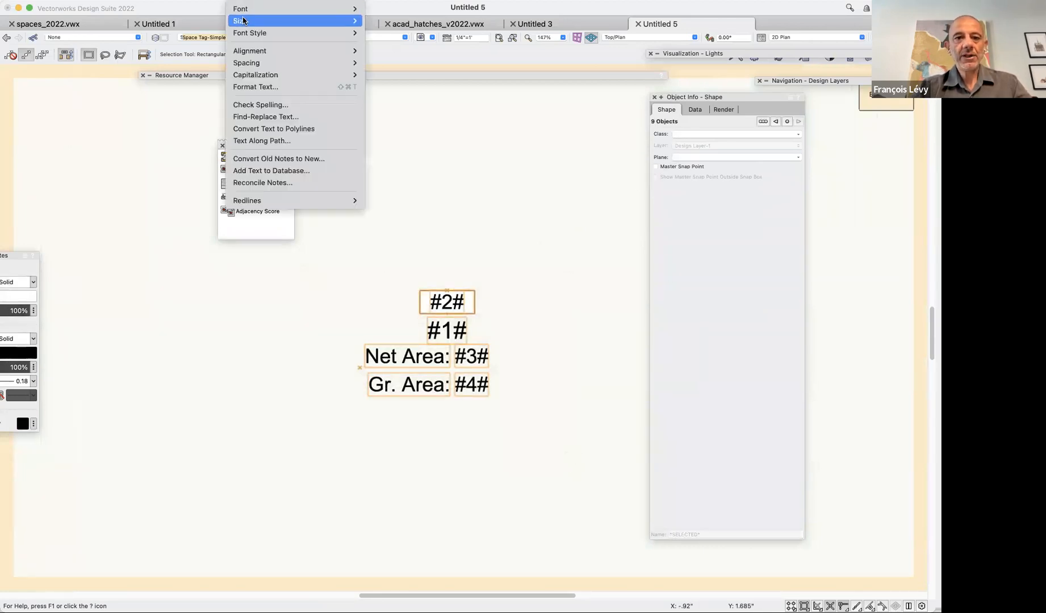
{"action": "mouse_move", "coordinate": [244, 12]}
{"action": "left_click", "coordinate": [384, 11]}
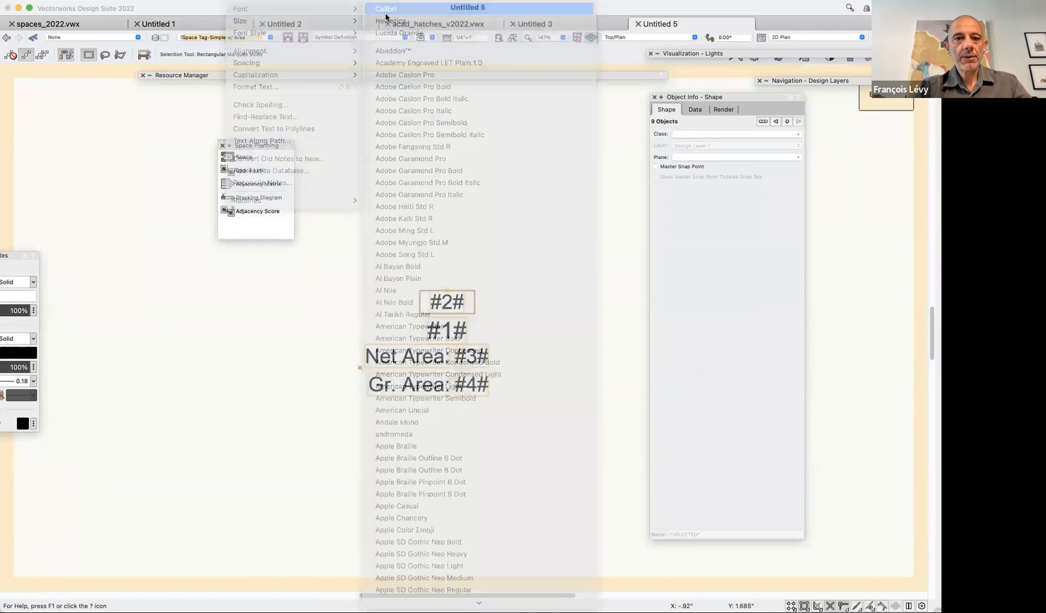
{"action": "left_click", "coordinate": [244, 2]}
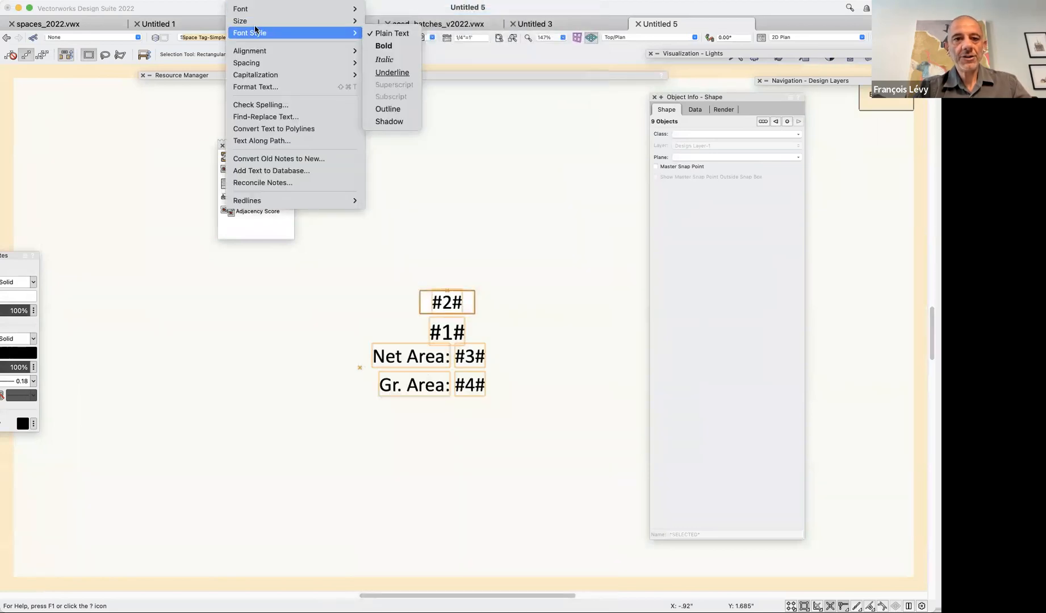
{"action": "left_click", "coordinate": [390, 21]}
Make the selected label text bold and italic, and exit the label layout back to the drawing.
{"action": "left_click", "coordinate": [244, 2]}
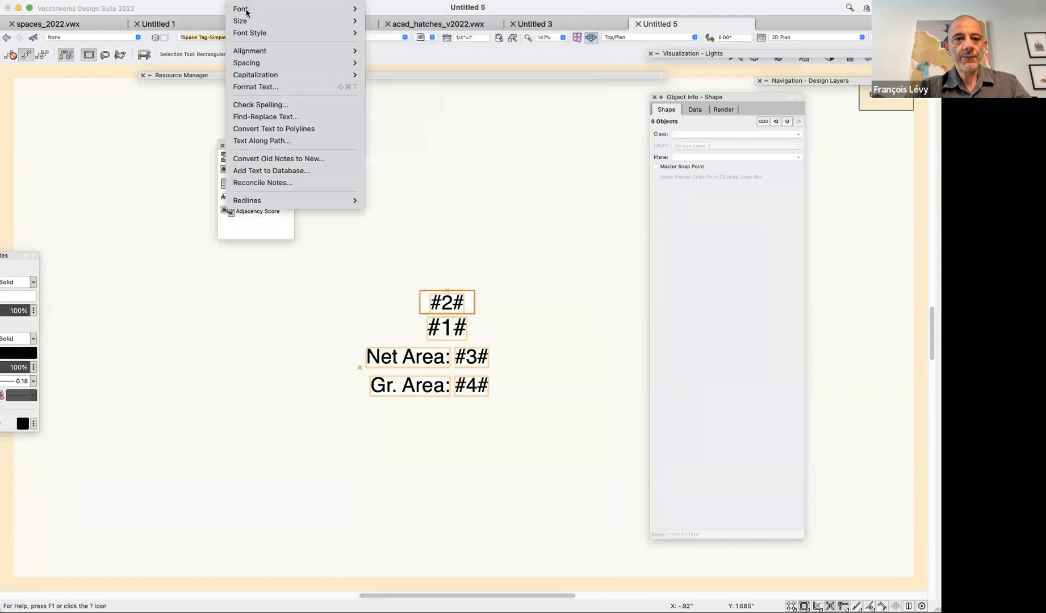
{"action": "mouse_move", "coordinate": [250, 33]}
{"action": "left_click", "coordinate": [384, 46]}
{"action": "left_click", "coordinate": [244, 2]}
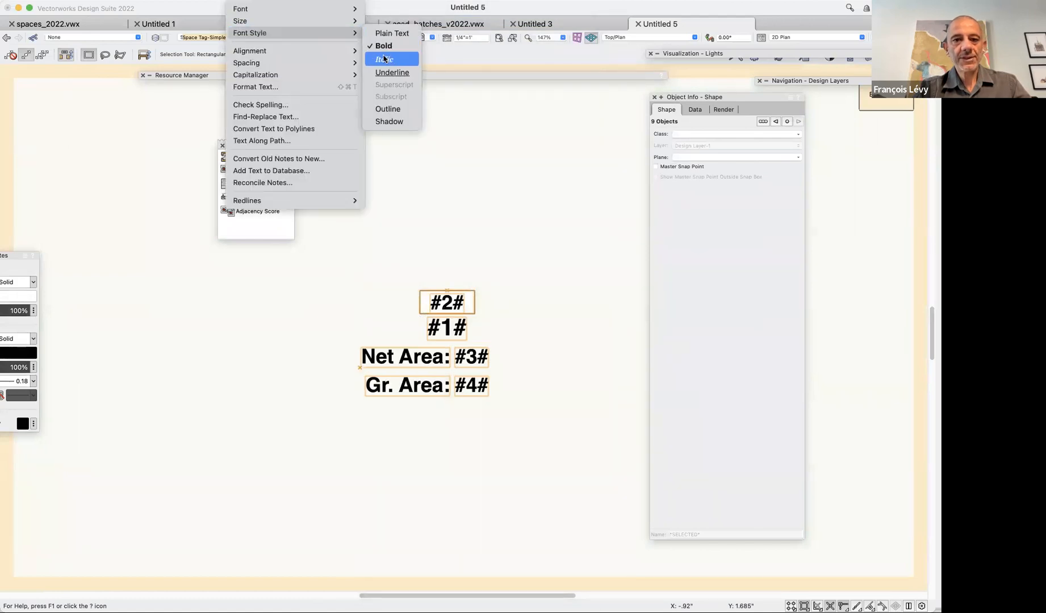
{"action": "left_click", "coordinate": [383, 59]}
{"action": "key", "text": "super+bracketright"}
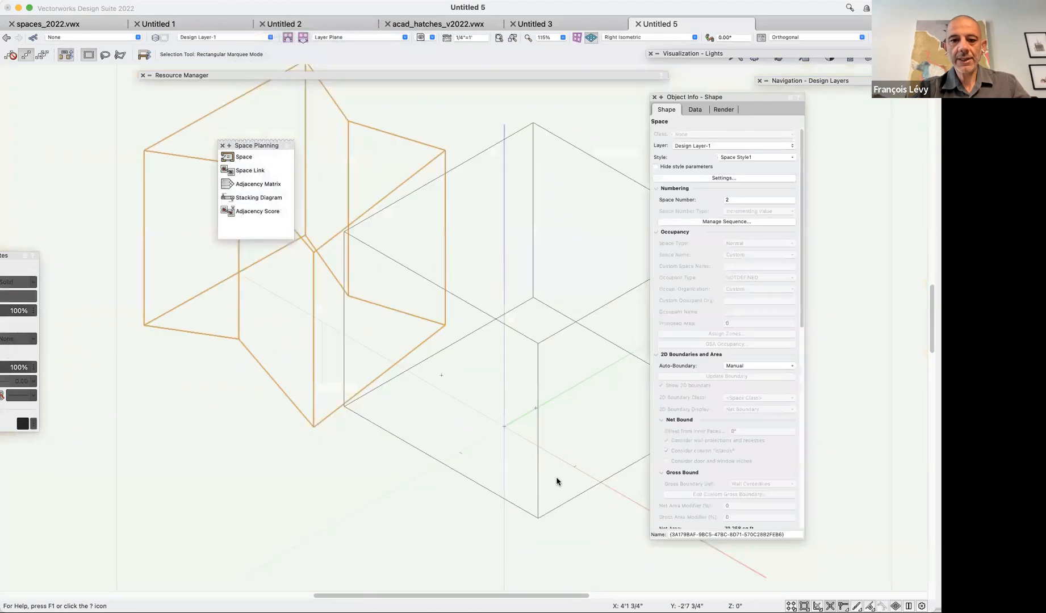
Switch to the Top/Plan view and check the labels of space 2 and space 1.
{"action": "key", "text": "super+5"}
{"action": "scroll", "coordinate": [474, 478], "scroll_direction": "right", "scroll_amount": 5}
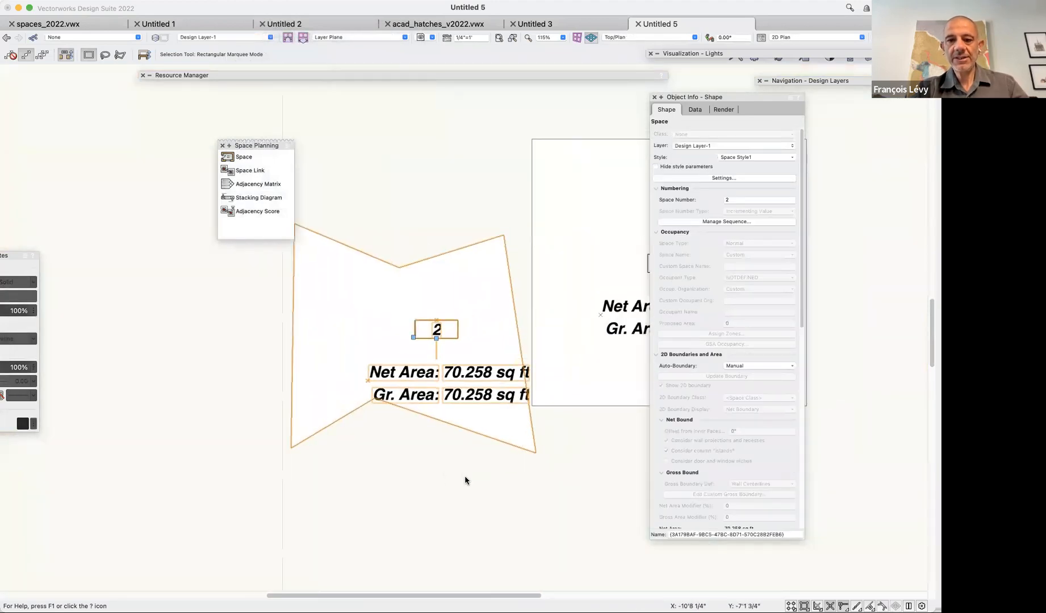
{"action": "left_click", "coordinate": [404, 381]}
{"action": "left_click", "coordinate": [272, 352]}
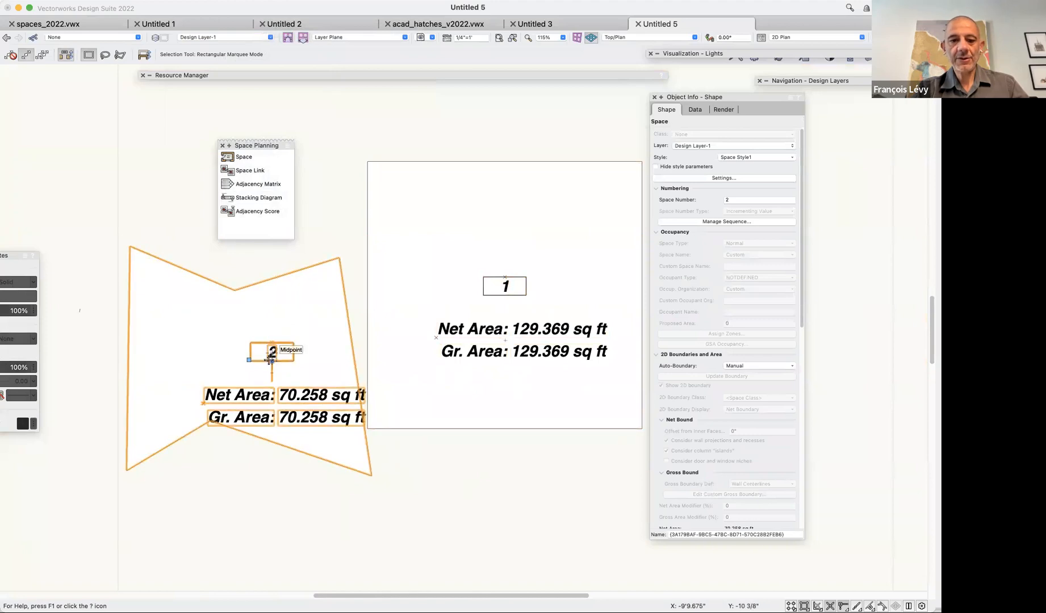
{"action": "left_click", "coordinate": [591, 329]}
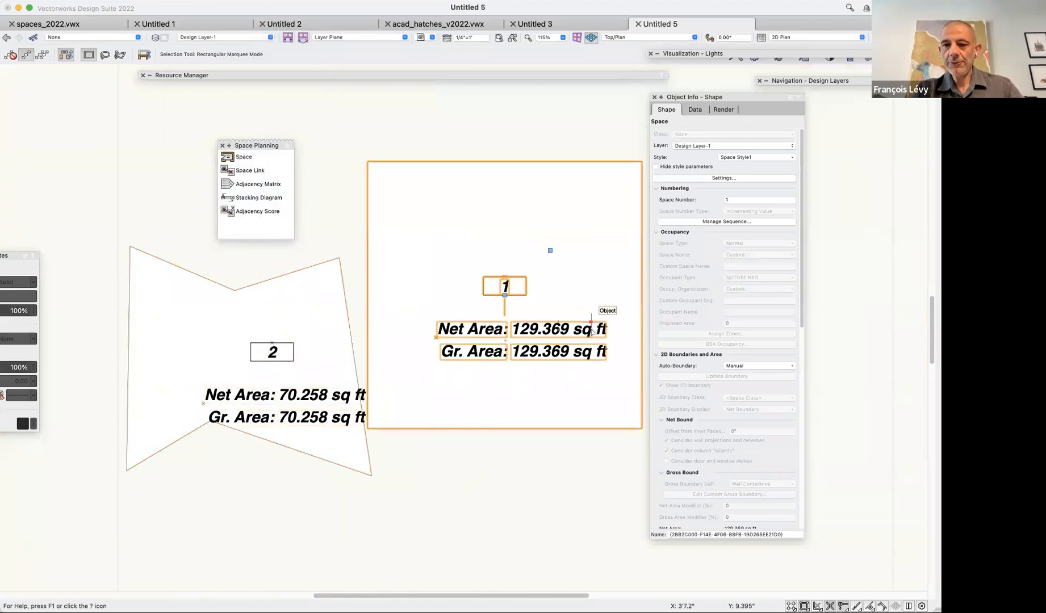
Examine which of space 1's numbering, occupancy, 2D boundary, 3D boundary and label parameters are locked by its style.
{"action": "scroll", "coordinate": [644, 235], "scroll_direction": "down", "scroll_amount": 4}
{"action": "scroll", "coordinate": [740, 245], "scroll_direction": "down", "scroll_amount": 10}
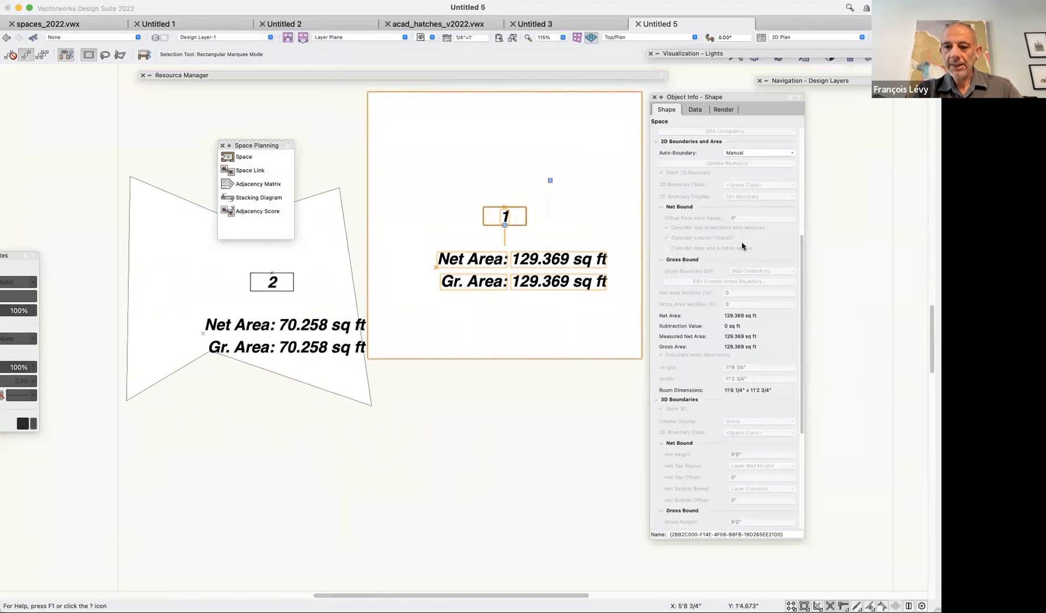
{"action": "scroll", "coordinate": [742, 246], "scroll_direction": "up", "scroll_amount": 5}
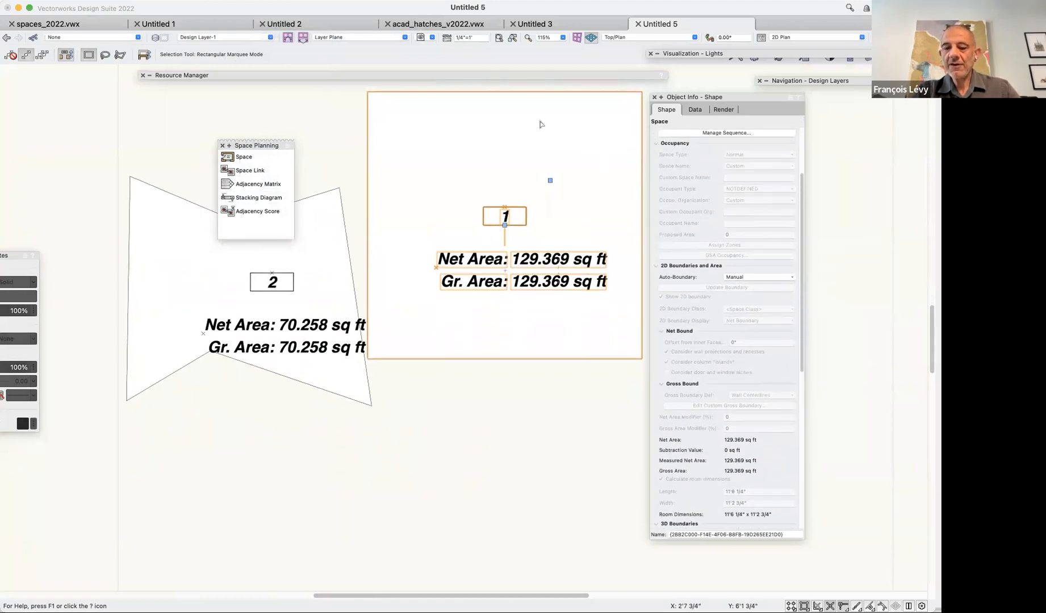
{"action": "scroll", "coordinate": [710, 278], "scroll_direction": "up", "scroll_amount": 4}
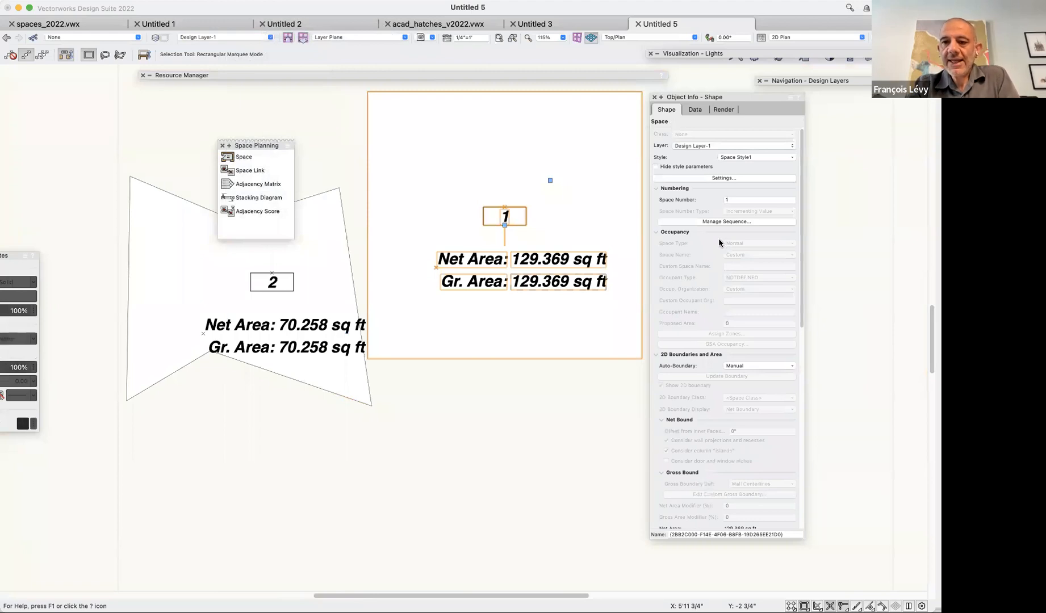
{"action": "scroll", "coordinate": [718, 239], "scroll_direction": "down", "scroll_amount": 3}
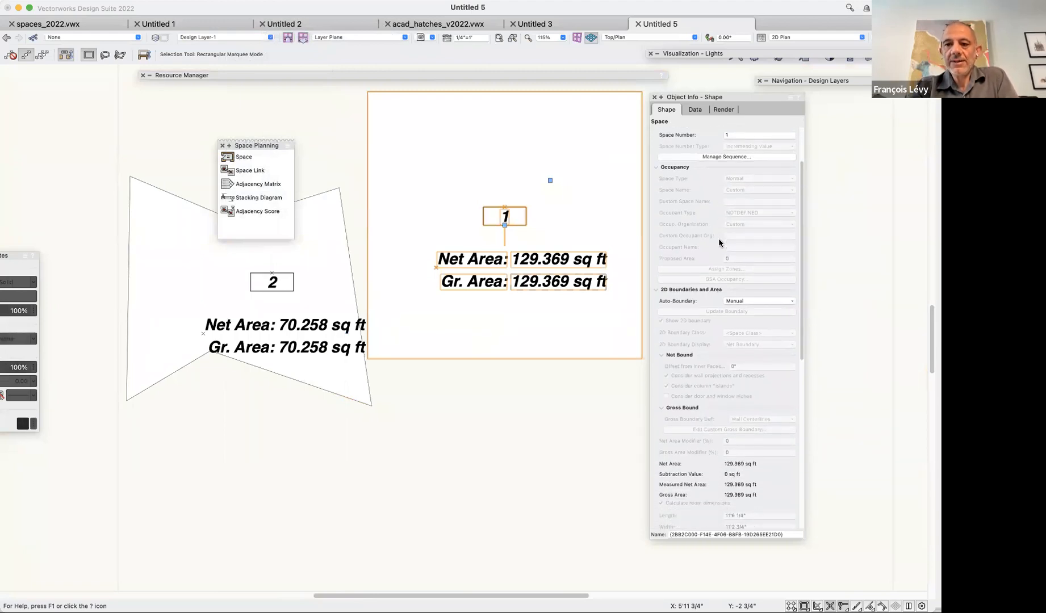
{"action": "scroll", "coordinate": [718, 239], "scroll_direction": "down", "scroll_amount": 3}
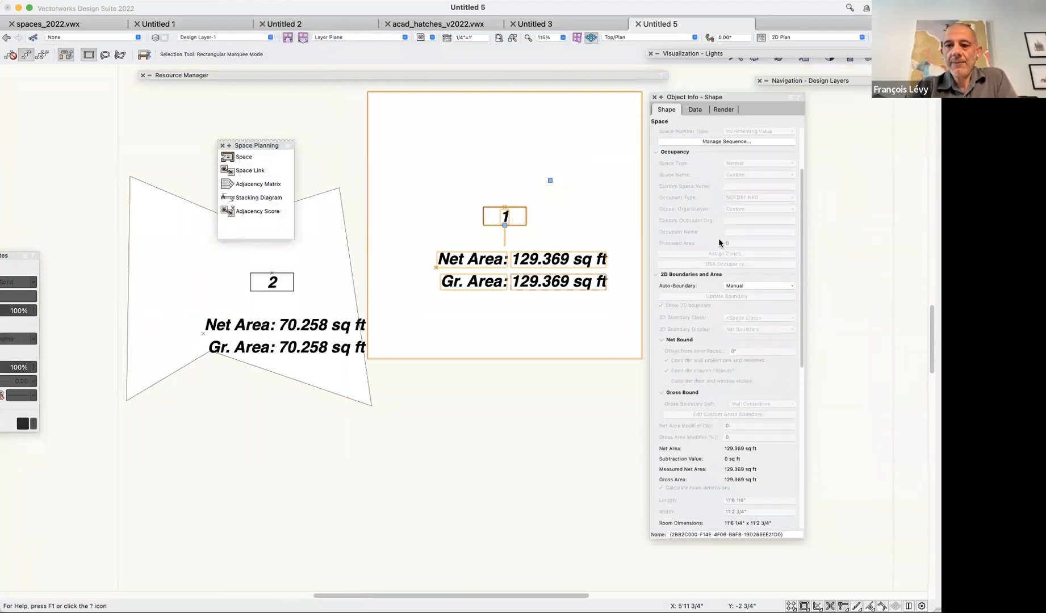
{"action": "scroll", "coordinate": [718, 239], "scroll_direction": "up", "scroll_amount": 6}
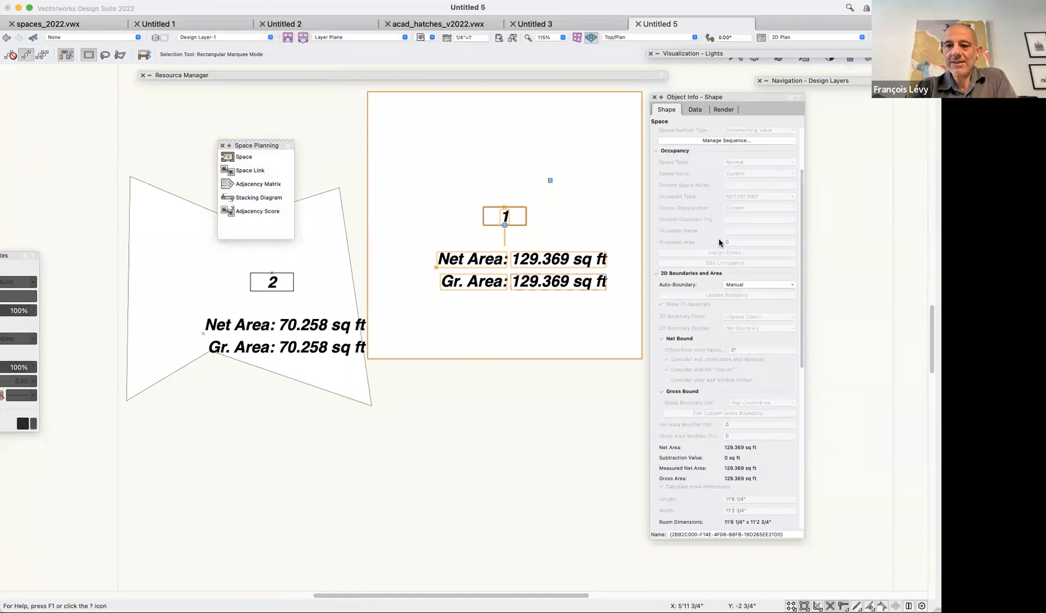
{"action": "scroll", "coordinate": [719, 243], "scroll_direction": "down", "scroll_amount": 10}
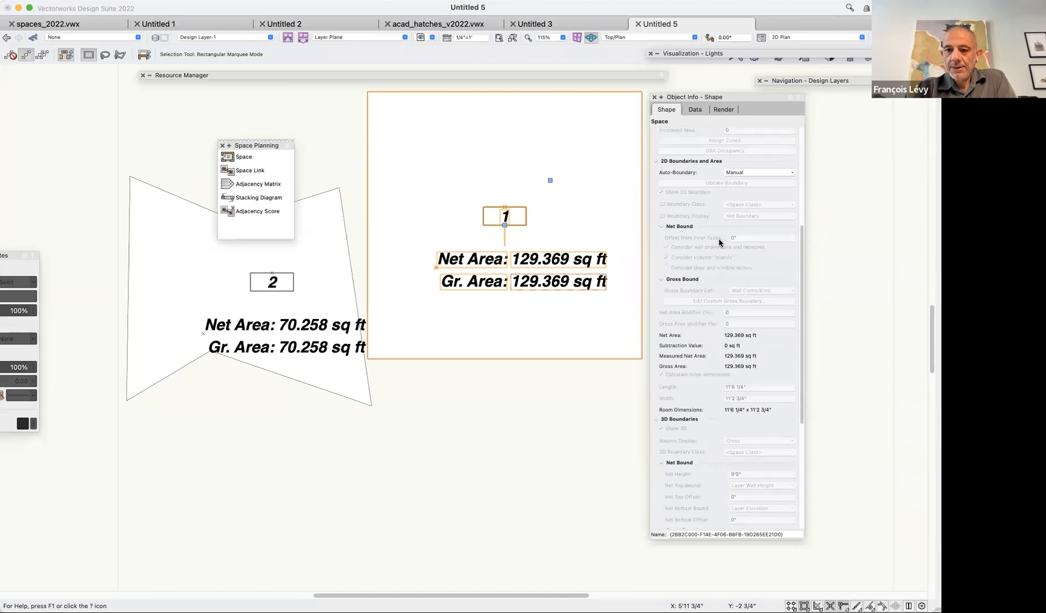
{"action": "scroll", "coordinate": [719, 242], "scroll_direction": "down", "scroll_amount": 4}
{"action": "scroll", "coordinate": [719, 242], "scroll_direction": "down", "scroll_amount": 7}
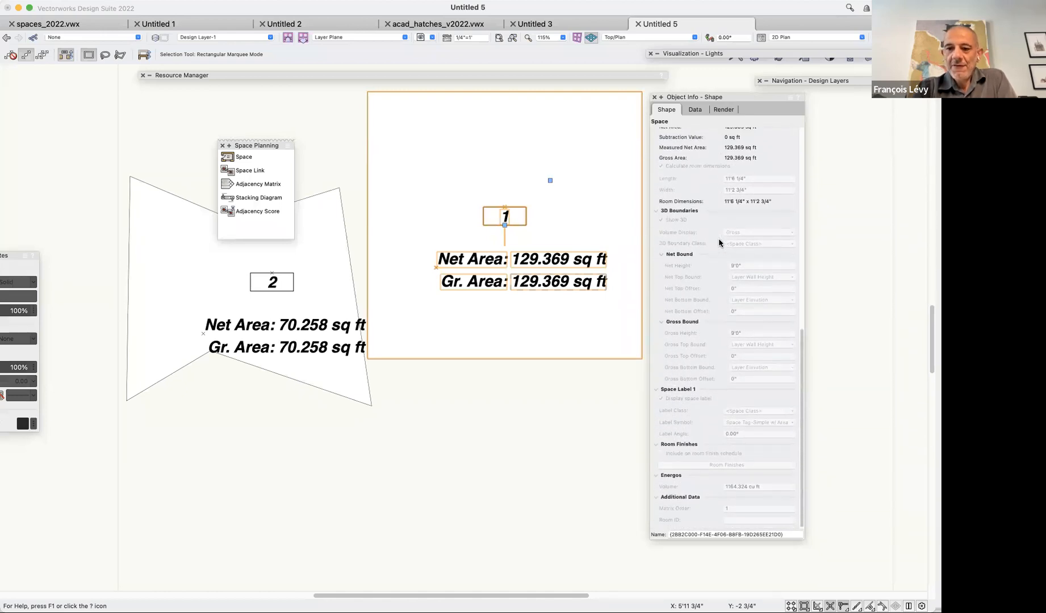
{"action": "scroll", "coordinate": [738, 362], "scroll_direction": "up", "scroll_amount": 6}
{"action": "scroll", "coordinate": [737, 363], "scroll_direction": "up", "scroll_amount": 8}
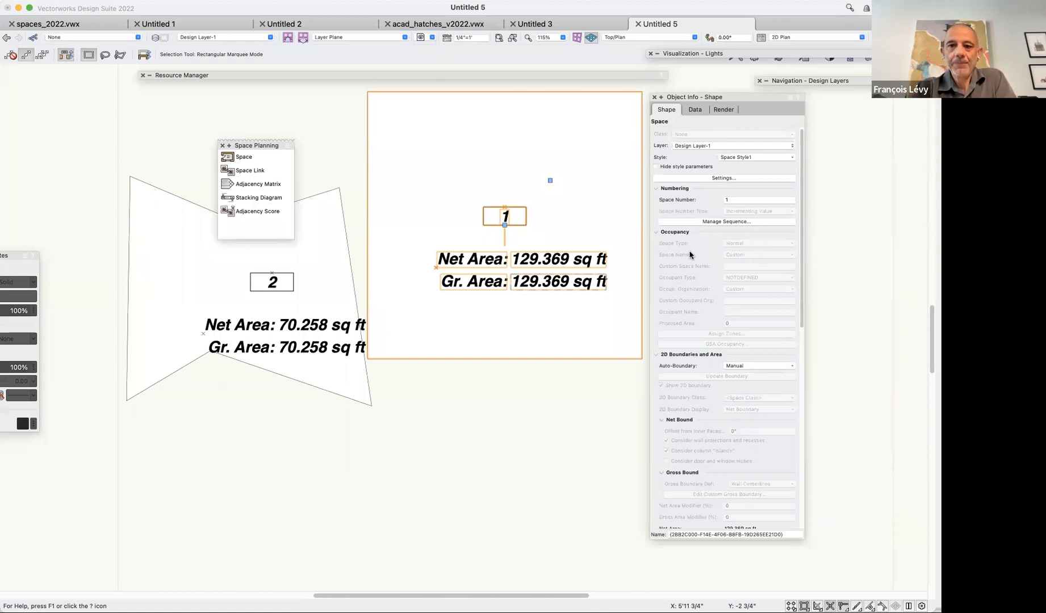
Open Space Style1 for editing from space 1 and set all its occupancy parameters to be controlled by instance.
{"action": "left_click", "coordinate": [741, 159]}
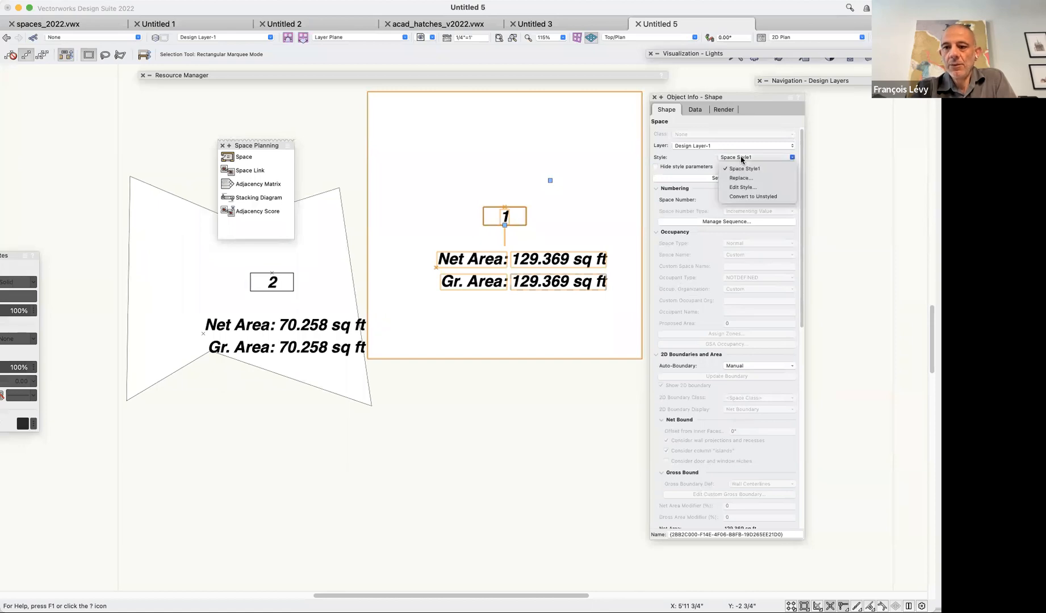
{"action": "left_click", "coordinate": [756, 188]}
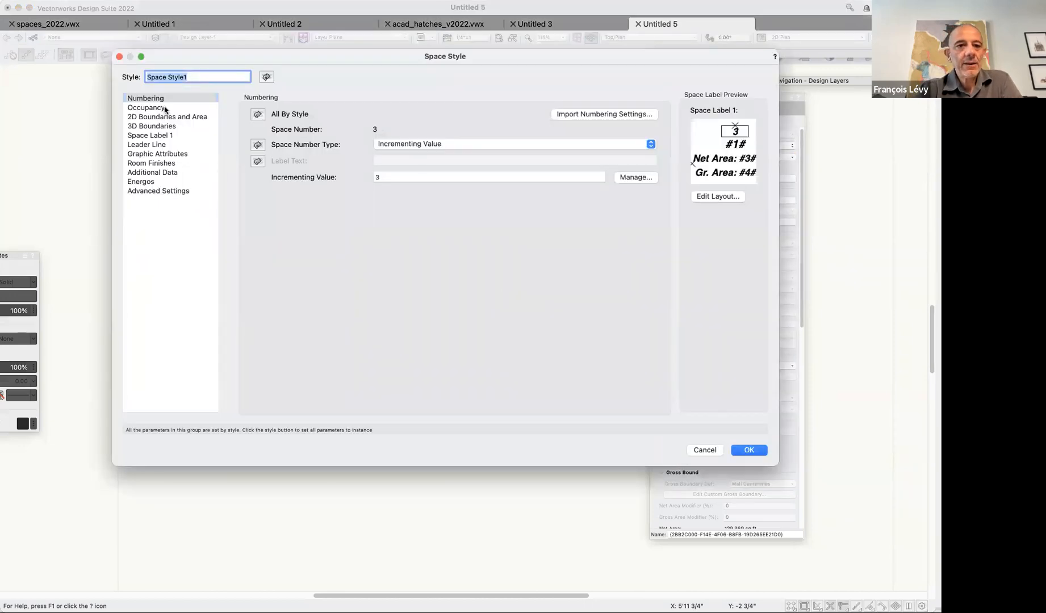
{"action": "left_click", "coordinate": [149, 108]}
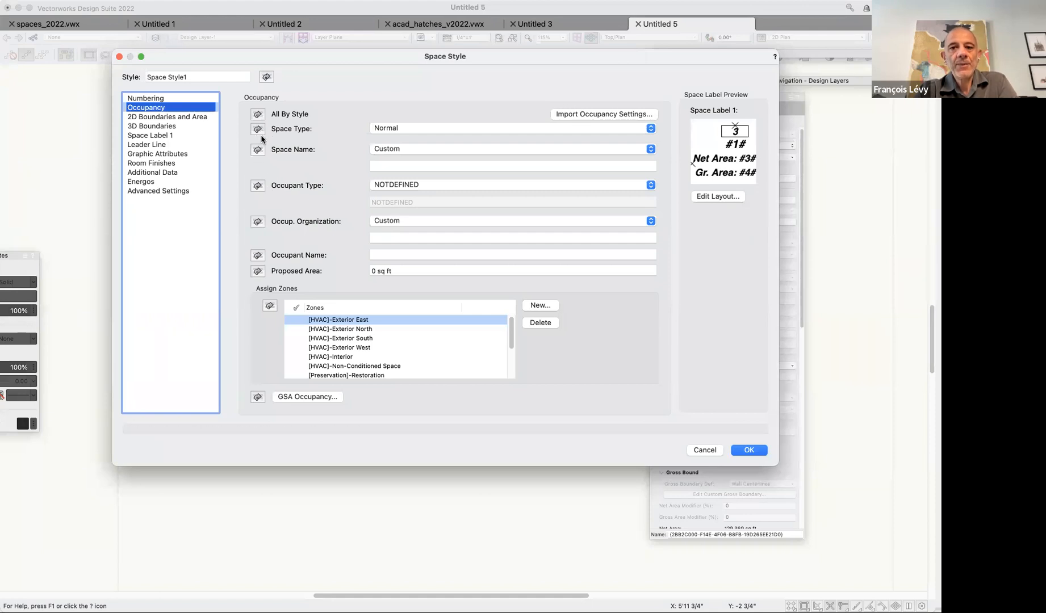
{"action": "left_click", "coordinate": [259, 116]}
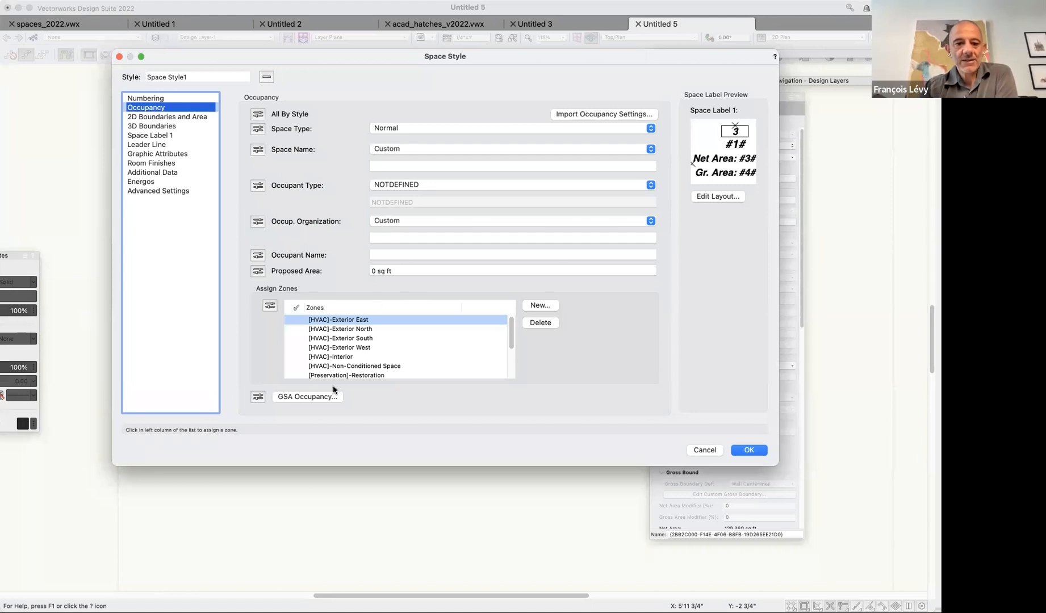
Review the style's 2D boundary, label and graphic parameters, and set all room finishes parameters to be controlled by instance.
{"action": "left_click", "coordinate": [200, 117]}
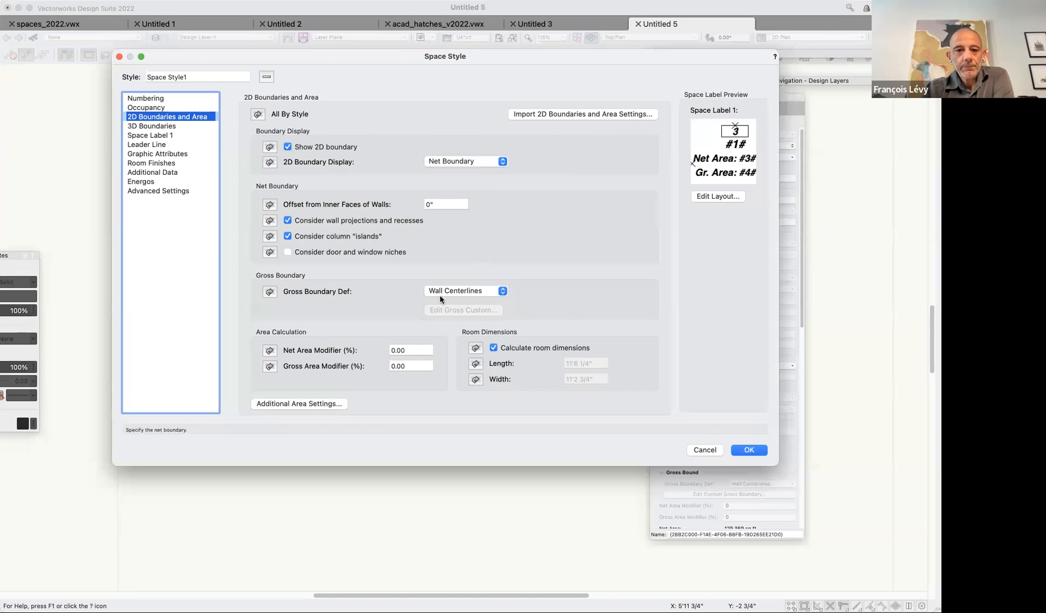
{"action": "left_click", "coordinate": [141, 136]}
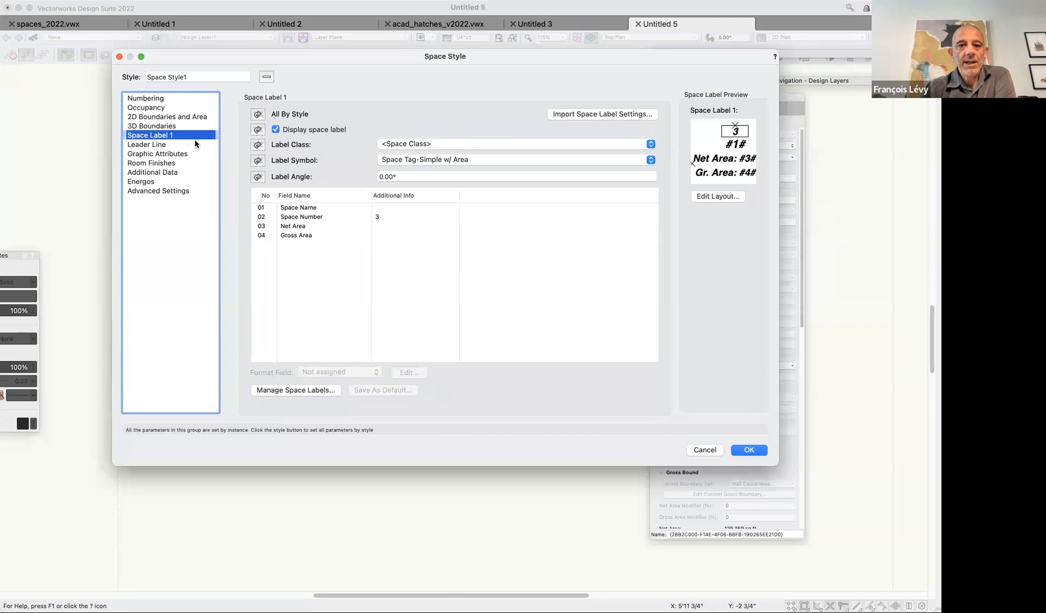
{"action": "left_click", "coordinate": [176, 154]}
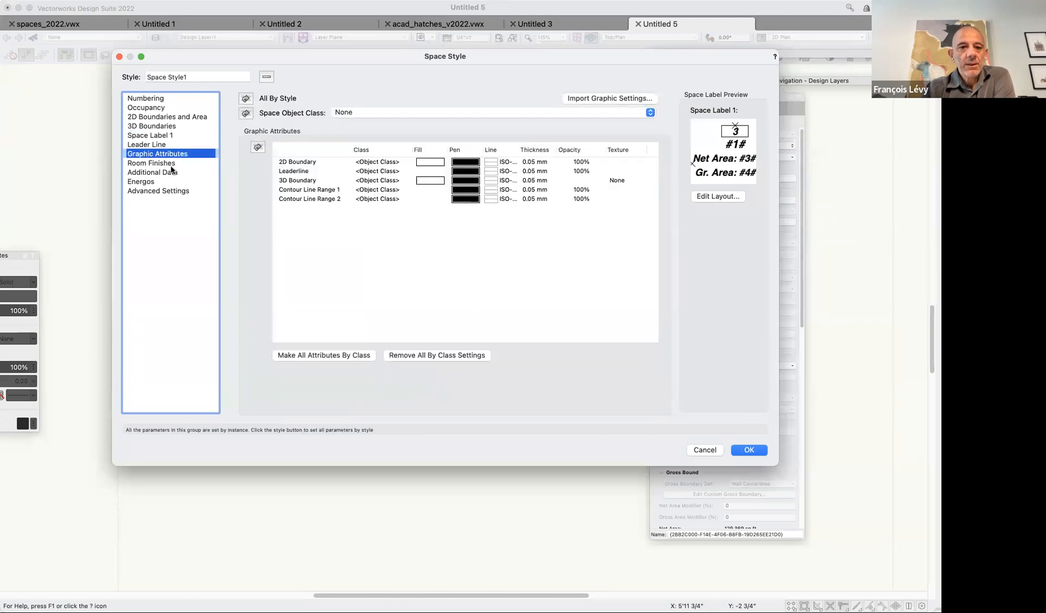
{"action": "left_click", "coordinate": [173, 163]}
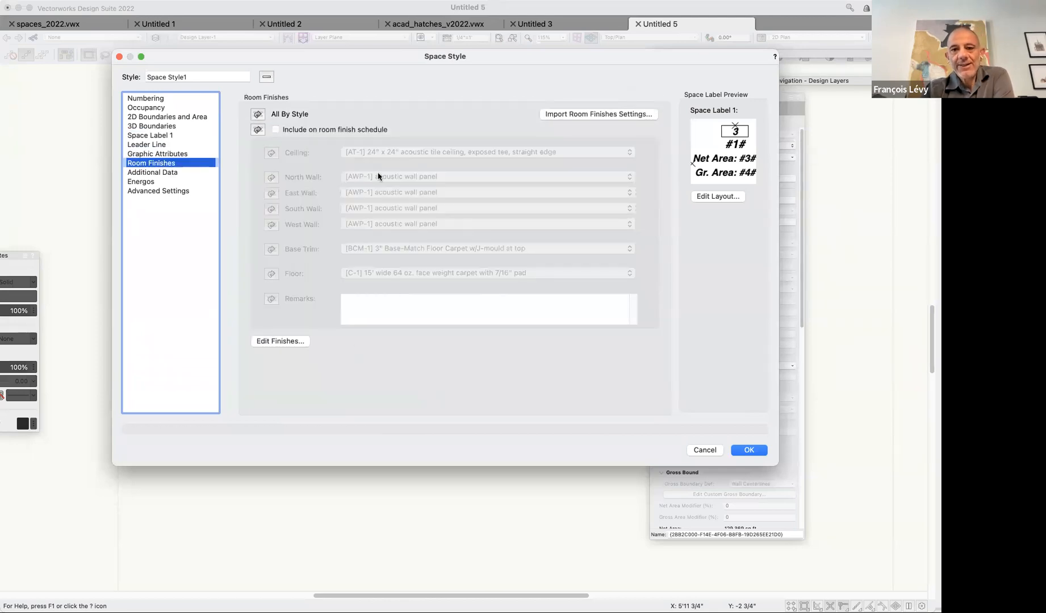
{"action": "left_click", "coordinate": [257, 115]}
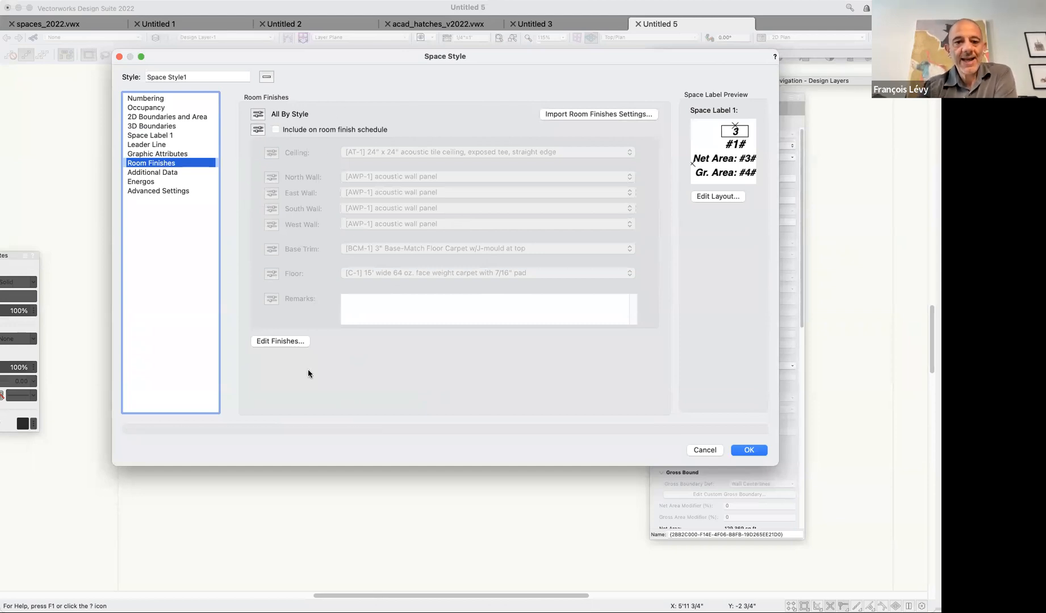
Examine the full list of additional data fields available in the space style.
{"action": "left_click", "coordinate": [170, 172]}
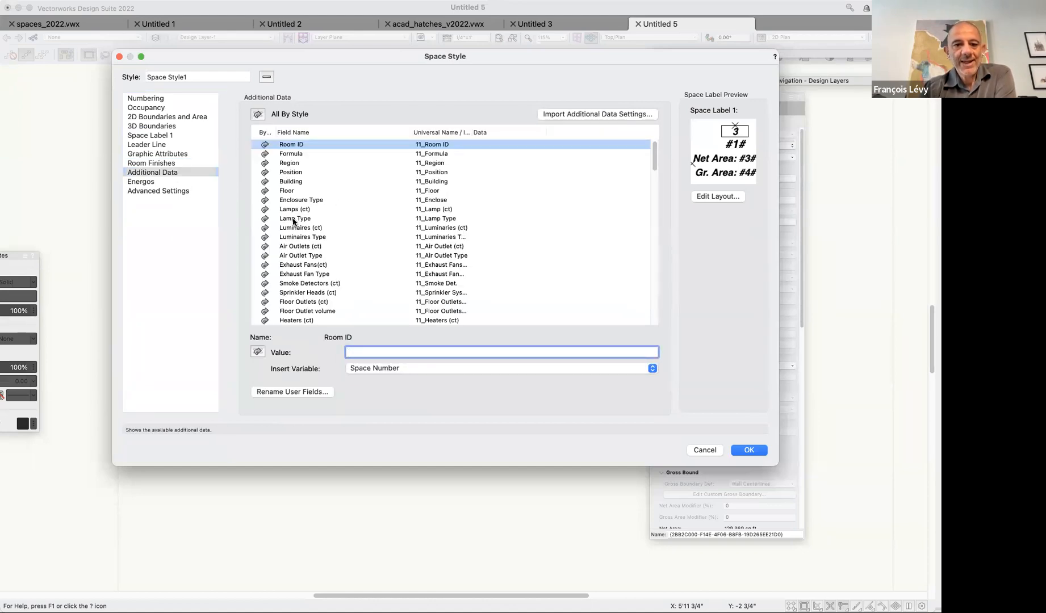
{"action": "scroll", "coordinate": [293, 222], "scroll_direction": "down", "scroll_amount": 5}
{"action": "scroll", "coordinate": [294, 221], "scroll_direction": "down", "scroll_amount": 10}
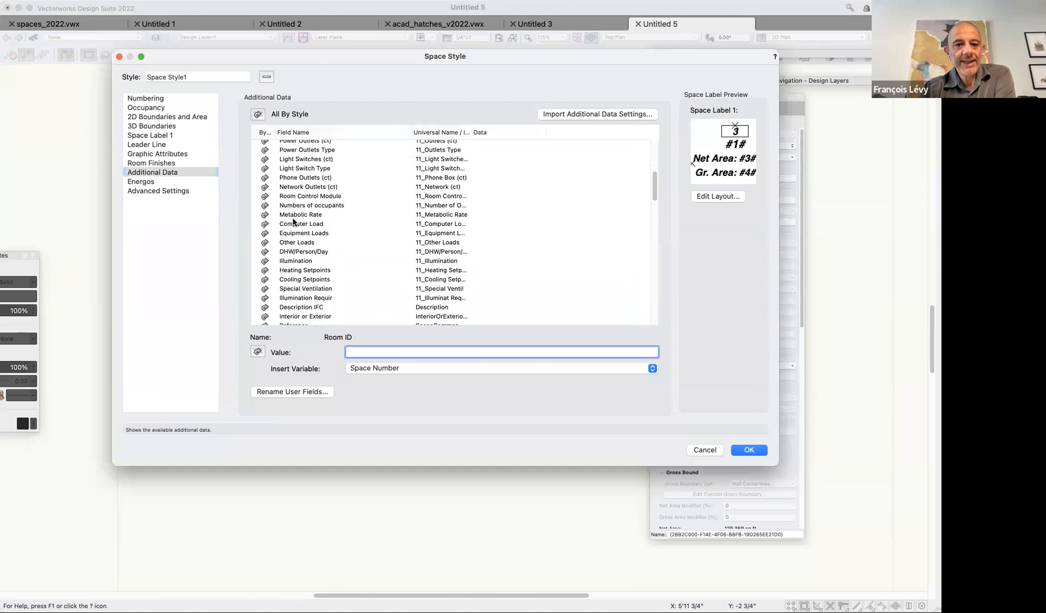
{"action": "scroll", "coordinate": [294, 222], "scroll_direction": "down", "scroll_amount": 10}
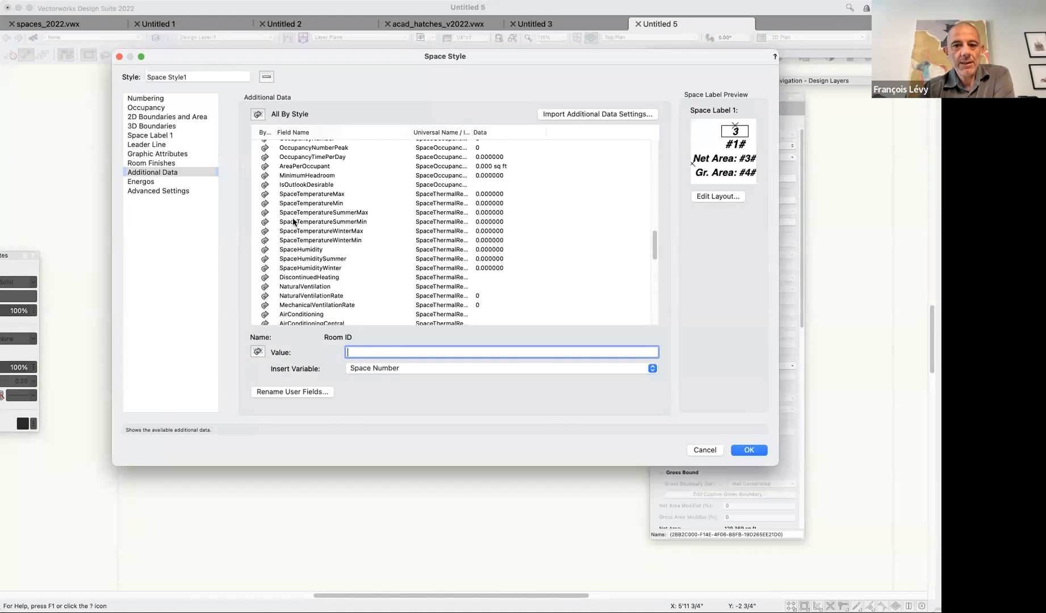
{"action": "scroll", "coordinate": [294, 222], "scroll_direction": "down", "scroll_amount": 10}
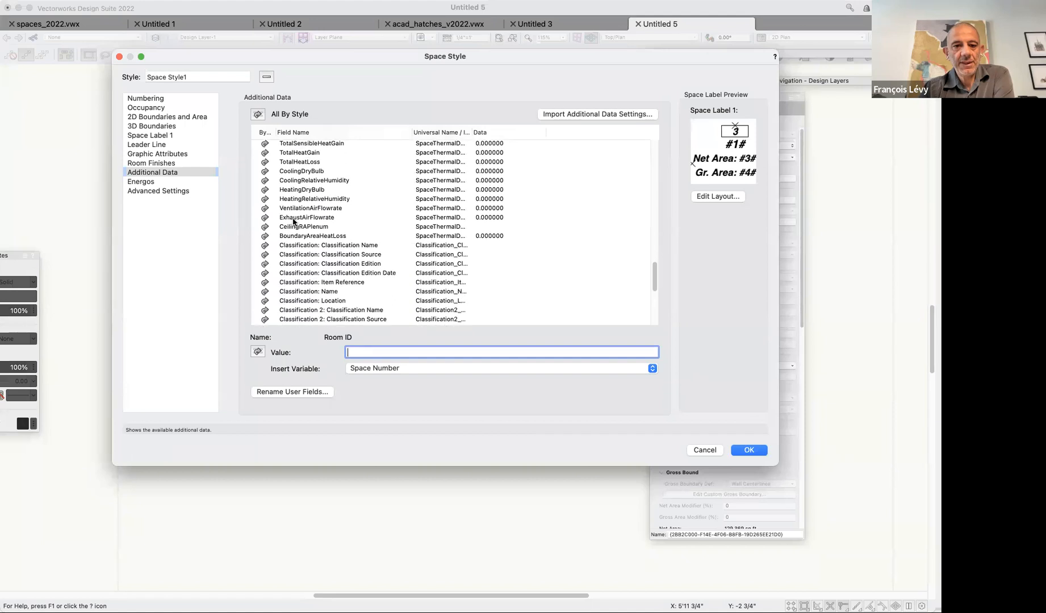
{"action": "scroll", "coordinate": [294, 222], "scroll_direction": "down", "scroll_amount": 6}
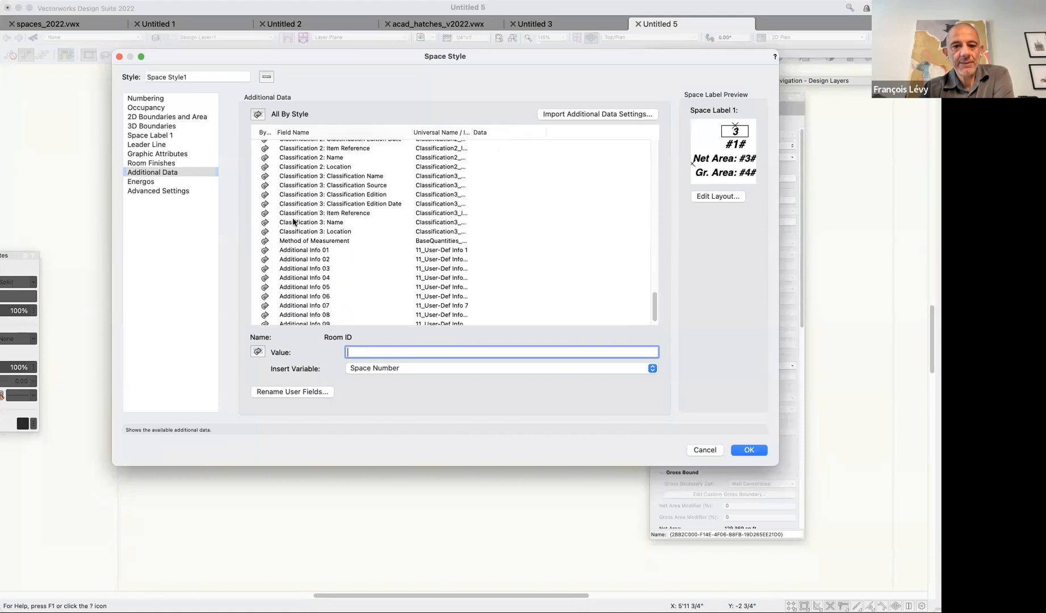
{"action": "scroll", "coordinate": [294, 305], "scroll_direction": "up", "scroll_amount": 8}
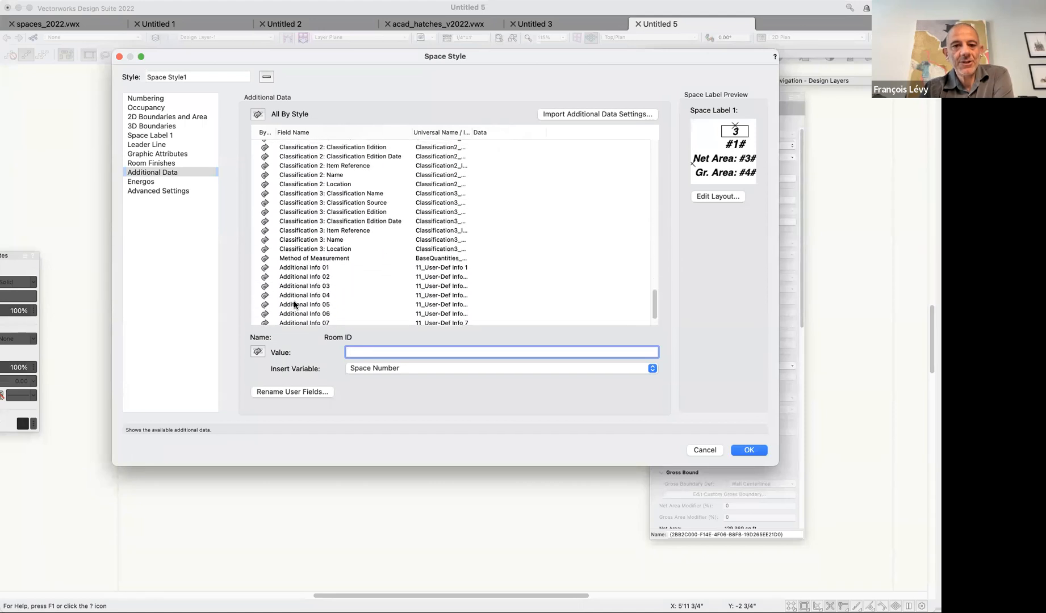
{"action": "scroll", "coordinate": [293, 305], "scroll_direction": "up", "scroll_amount": 8}
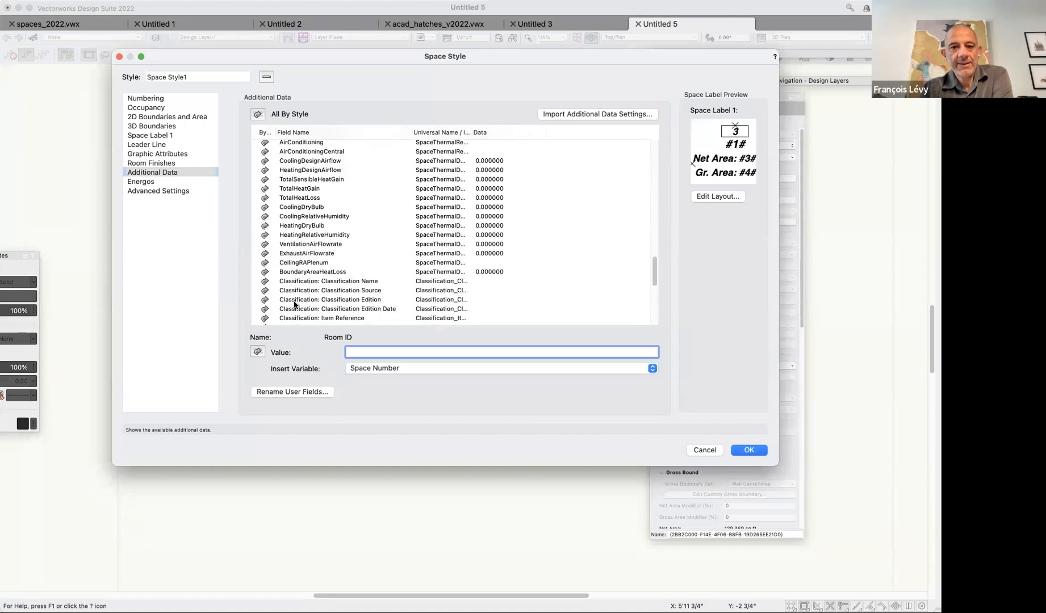
{"action": "scroll", "coordinate": [293, 304], "scroll_direction": "up", "scroll_amount": 8}
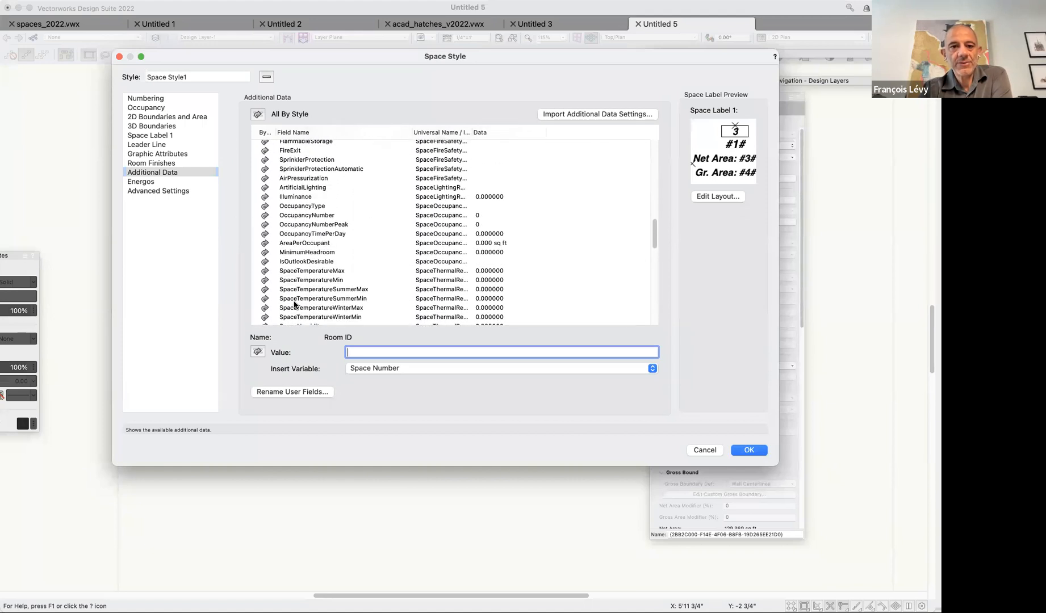
{"action": "scroll", "coordinate": [294, 305], "scroll_direction": "up", "scroll_amount": 2}
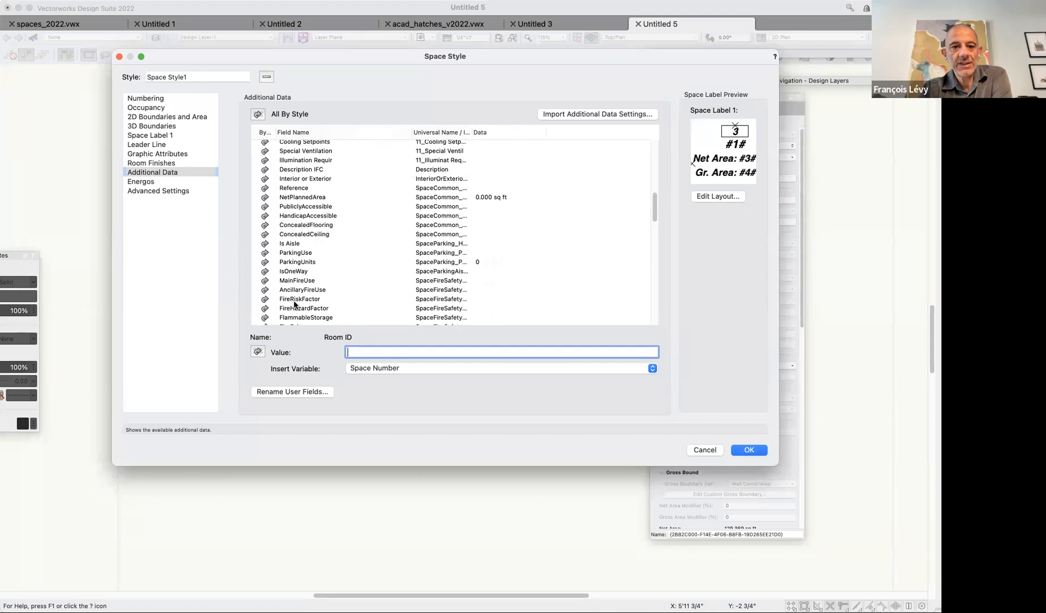
{"action": "scroll", "coordinate": [293, 305], "scroll_direction": "up", "scroll_amount": 4}
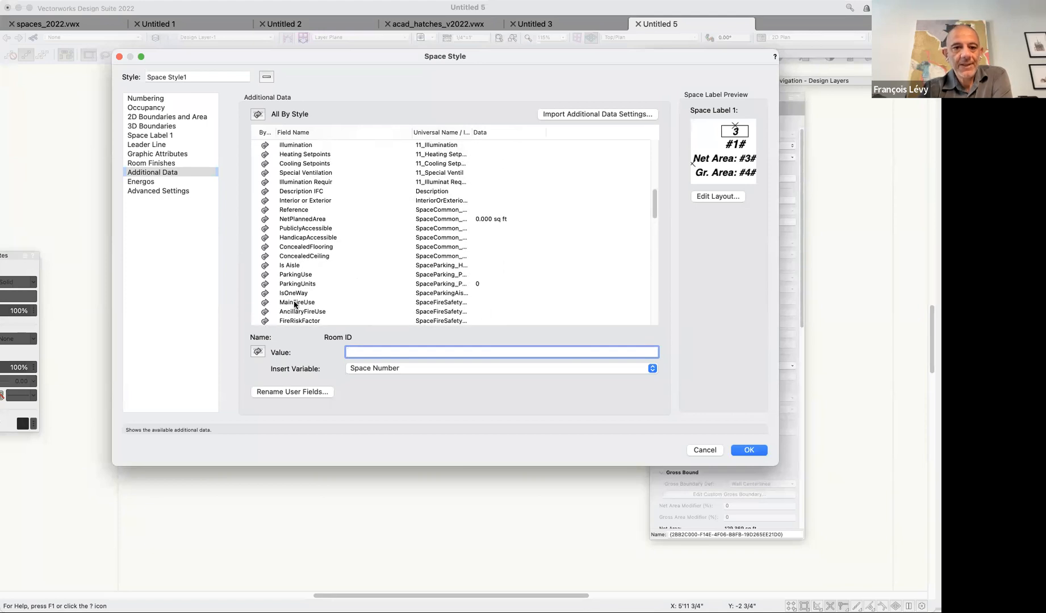
{"action": "scroll", "coordinate": [293, 305], "scroll_direction": "up", "scroll_amount": 4}
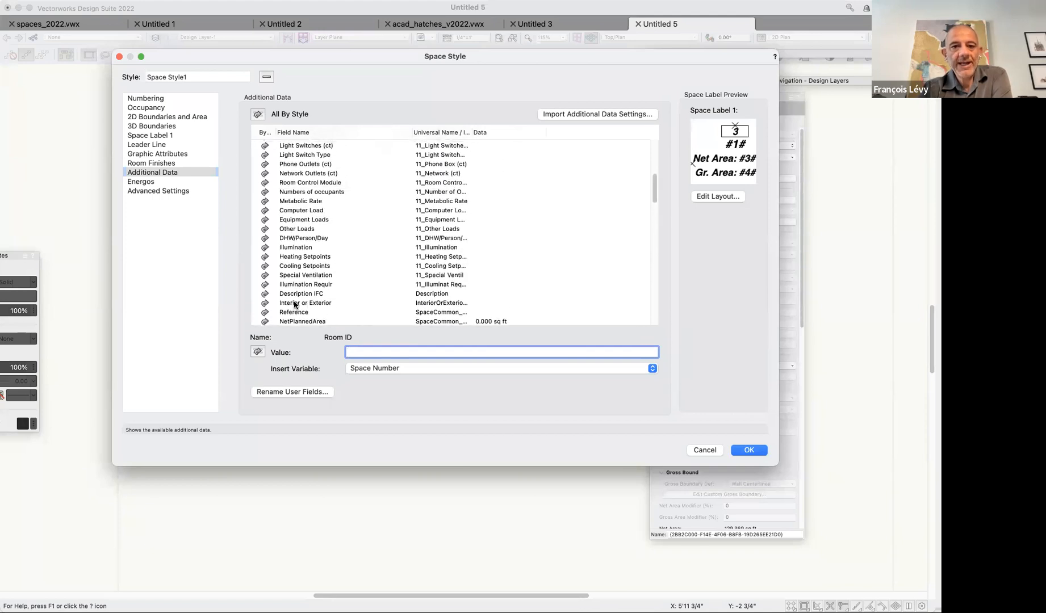
{"action": "scroll", "coordinate": [293, 305], "scroll_direction": "up", "scroll_amount": 7}
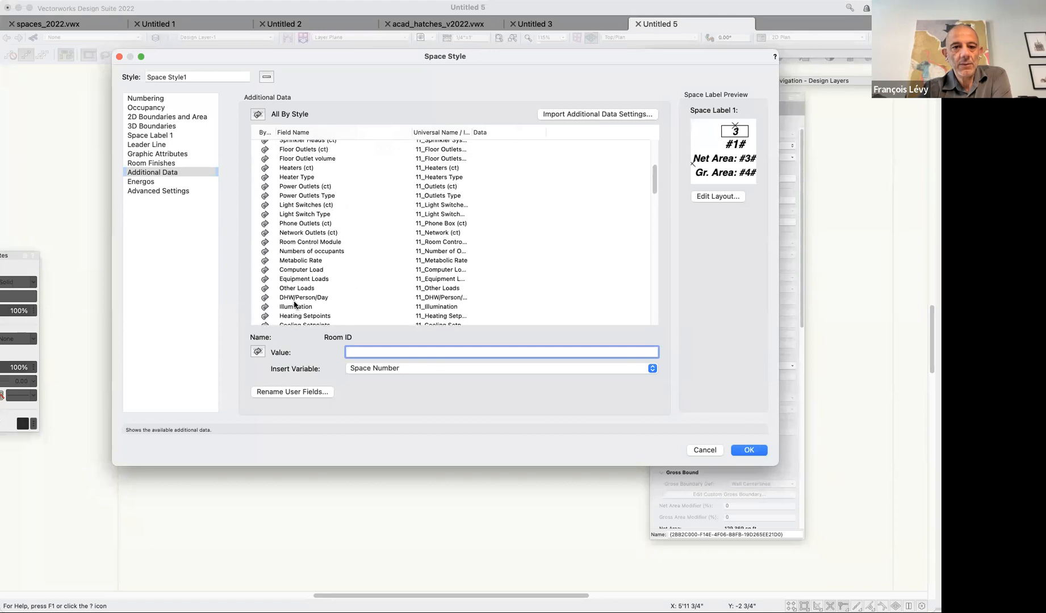
{"action": "scroll", "coordinate": [293, 305], "scroll_direction": "up", "scroll_amount": 3}
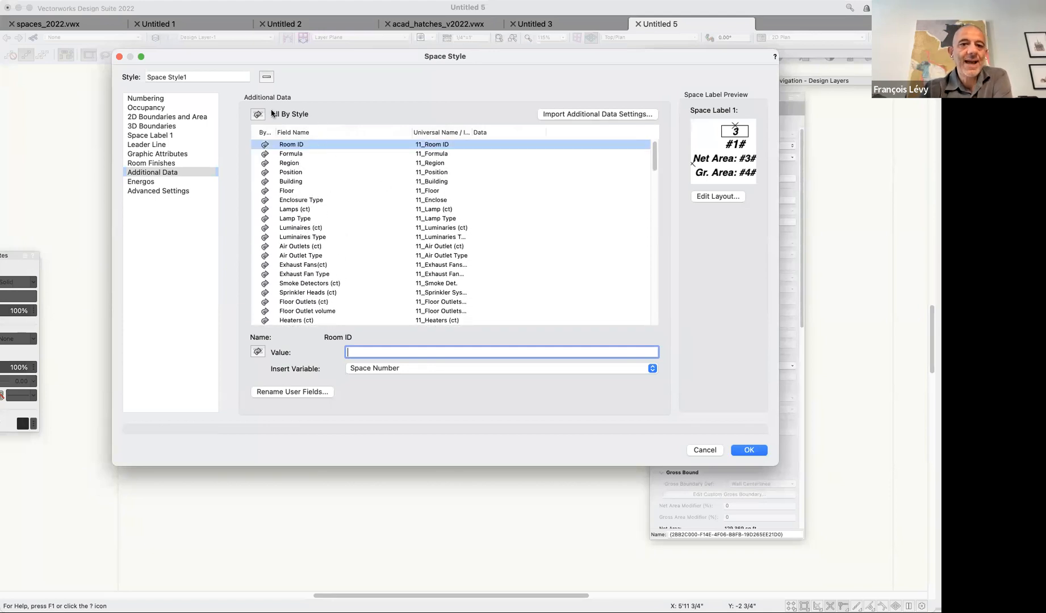
Try setting Room ID, Floor, Building and the whole additional data group by instance, and reset the group to by style.
{"action": "left_click", "coordinate": [265, 145]}
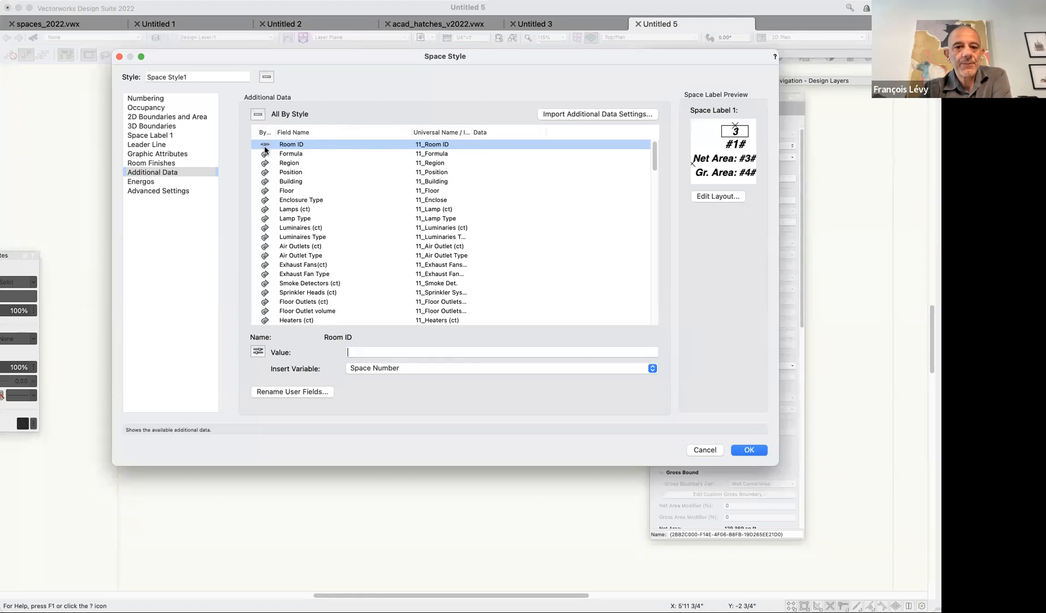
{"action": "left_click", "coordinate": [265, 181]}
{"action": "left_click", "coordinate": [264, 191]}
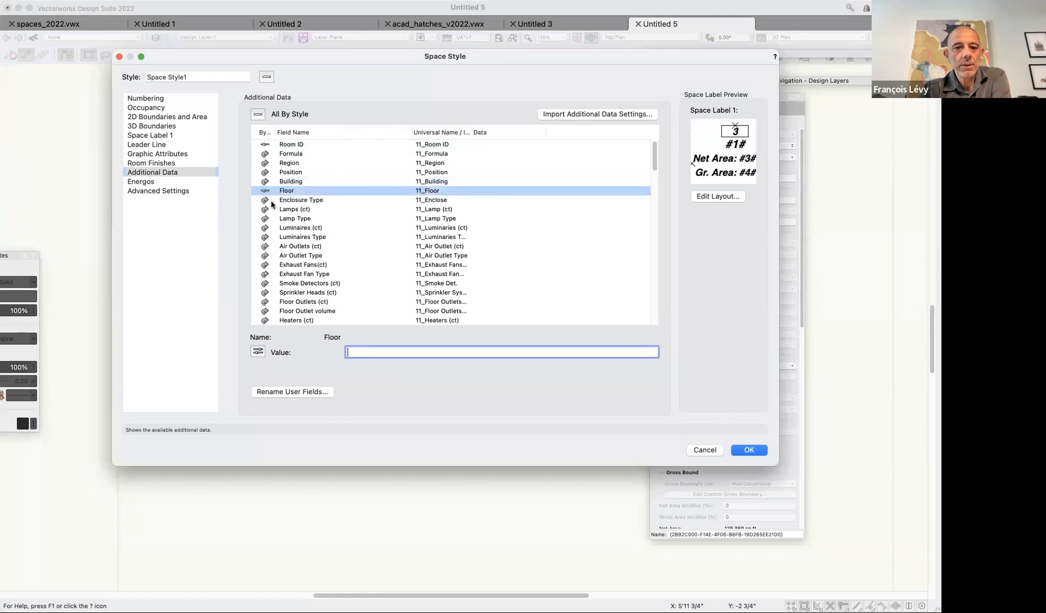
{"action": "left_click", "coordinate": [264, 182]}
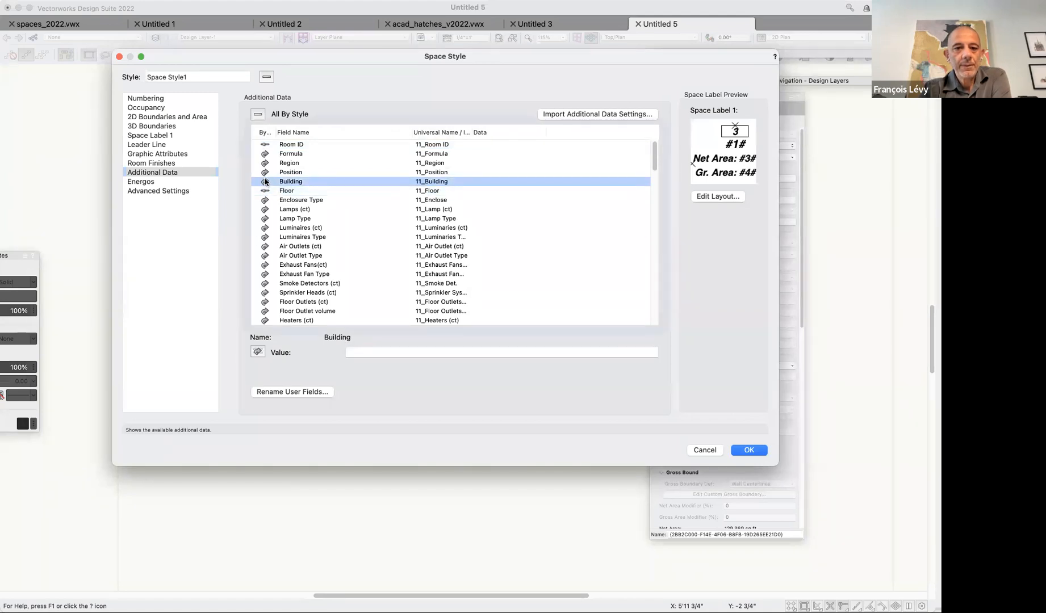
{"action": "left_click", "coordinate": [258, 115]}
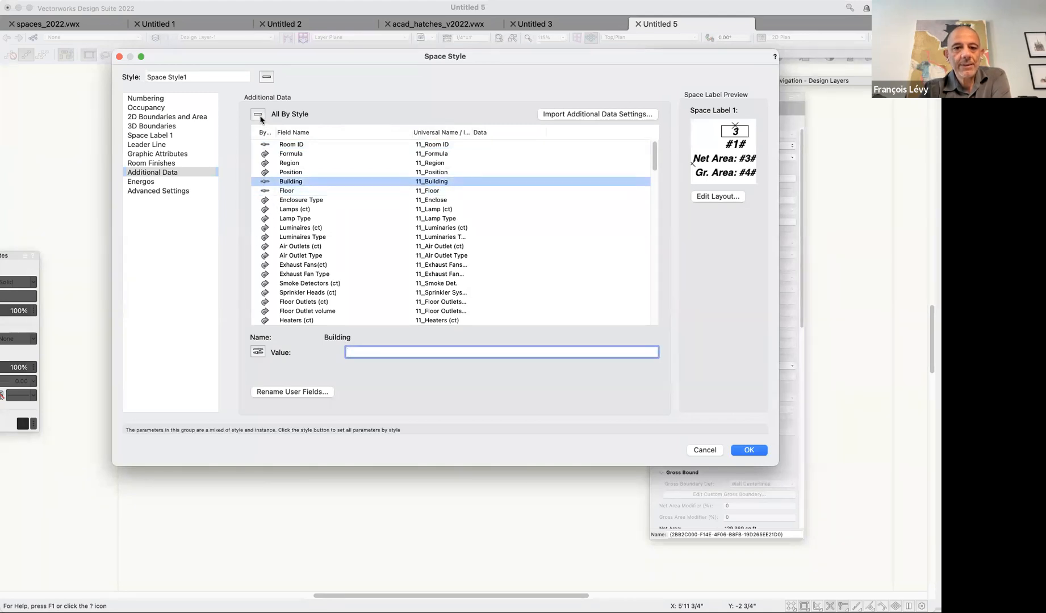
{"action": "left_click", "coordinate": [257, 115]}
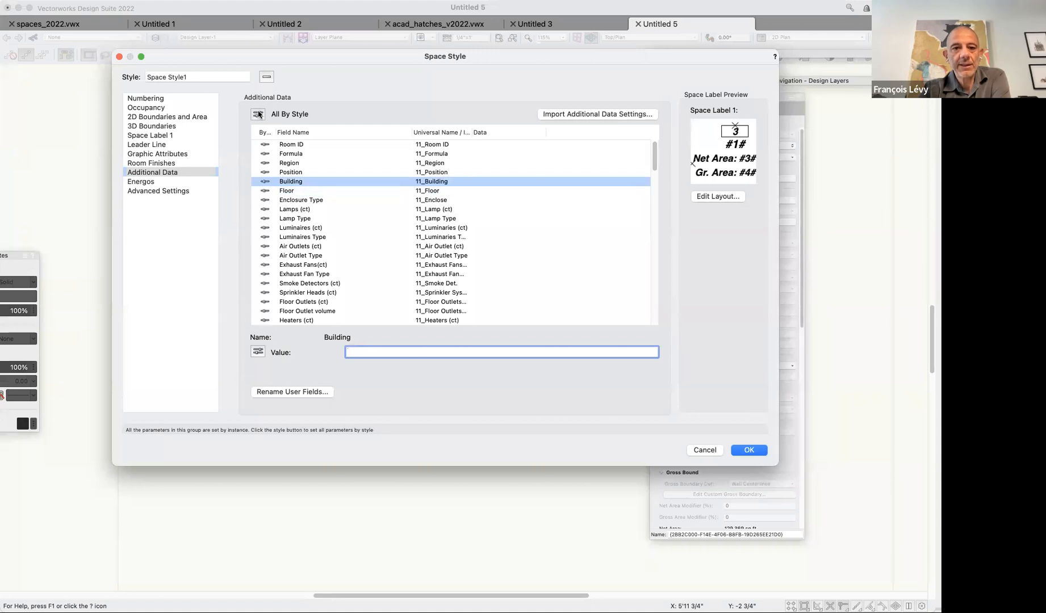
{"action": "left_click", "coordinate": [256, 116]}
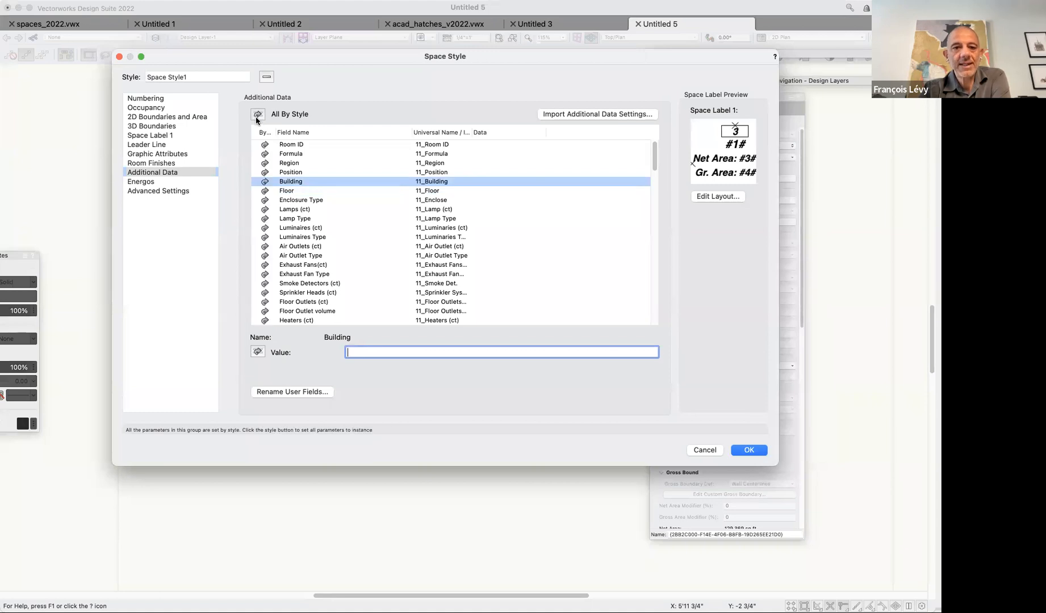
Set the Room ID, Building and Floor additional data fields to be controlled by instance.
{"action": "left_click", "coordinate": [264, 145]}
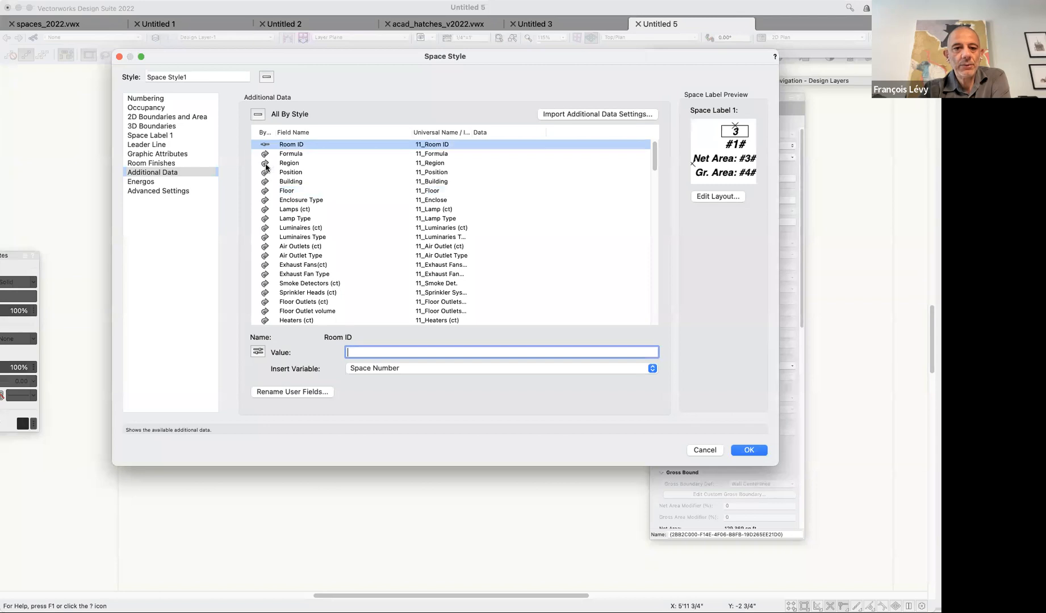
{"action": "left_click", "coordinate": [264, 182]}
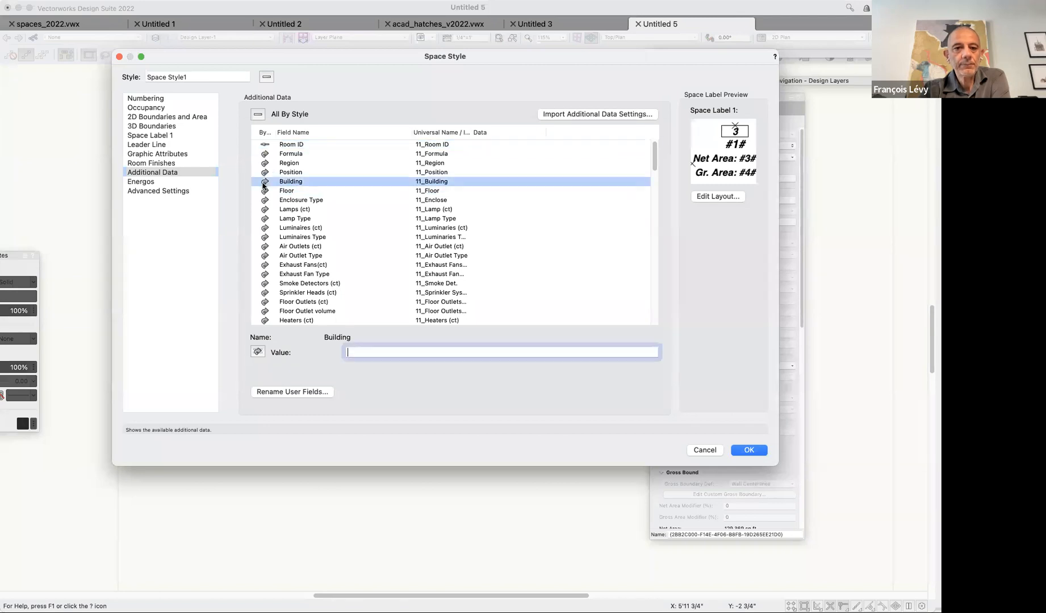
{"action": "left_click", "coordinate": [264, 193]}
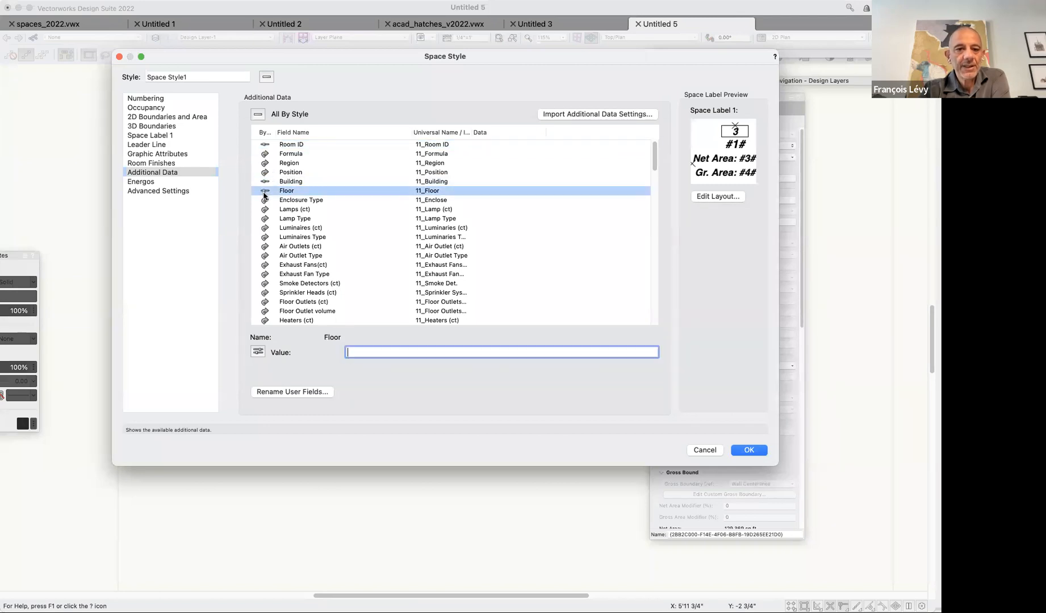
Review the style's Energos and advanced settings, and accept the space style changes.
{"action": "left_click", "coordinate": [170, 184]}
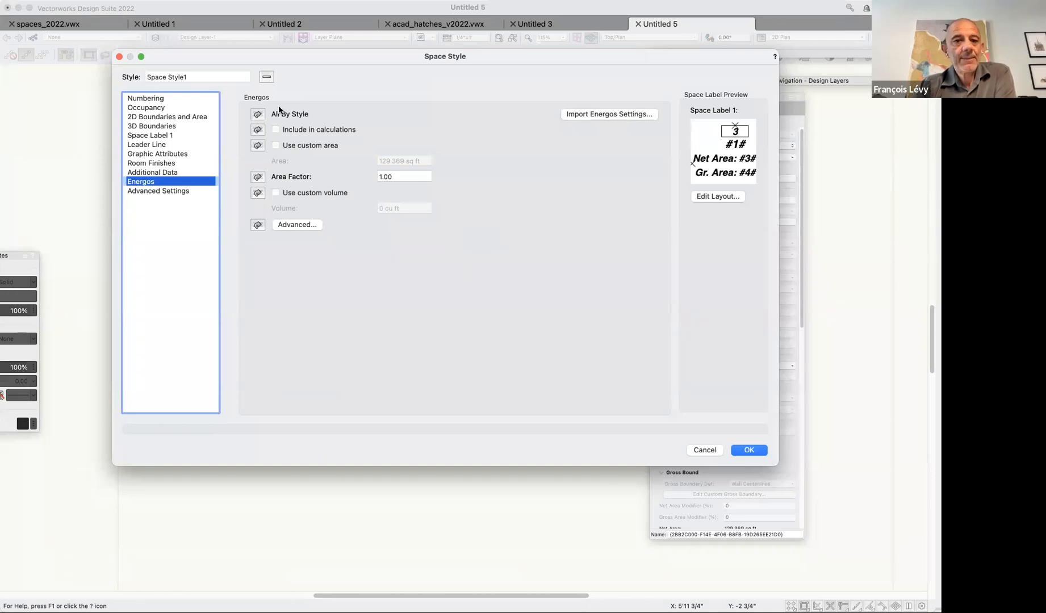
{"action": "left_click", "coordinate": [258, 115]}
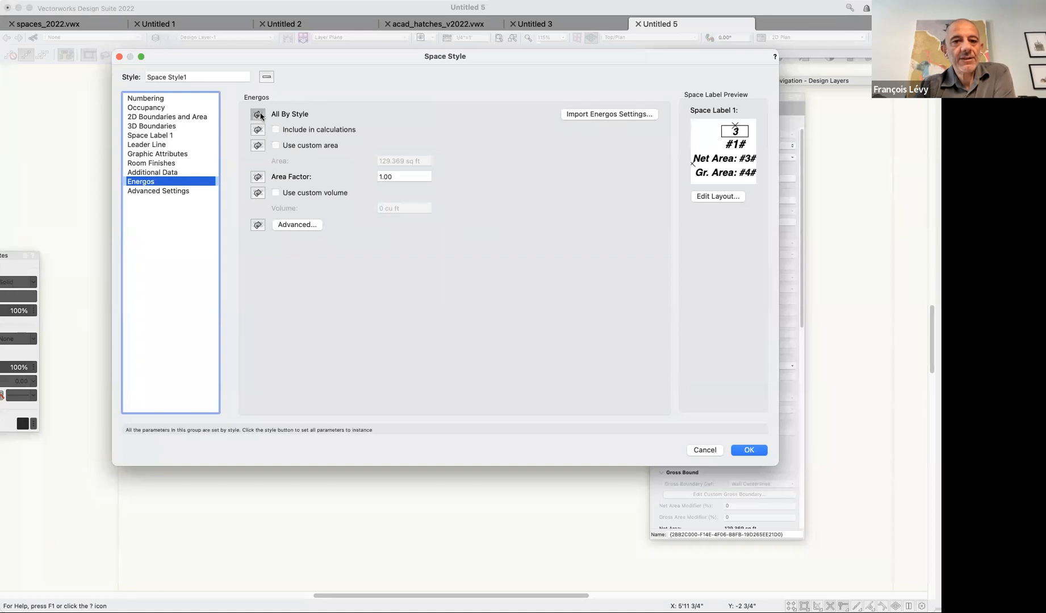
{"action": "left_click", "coordinate": [170, 192]}
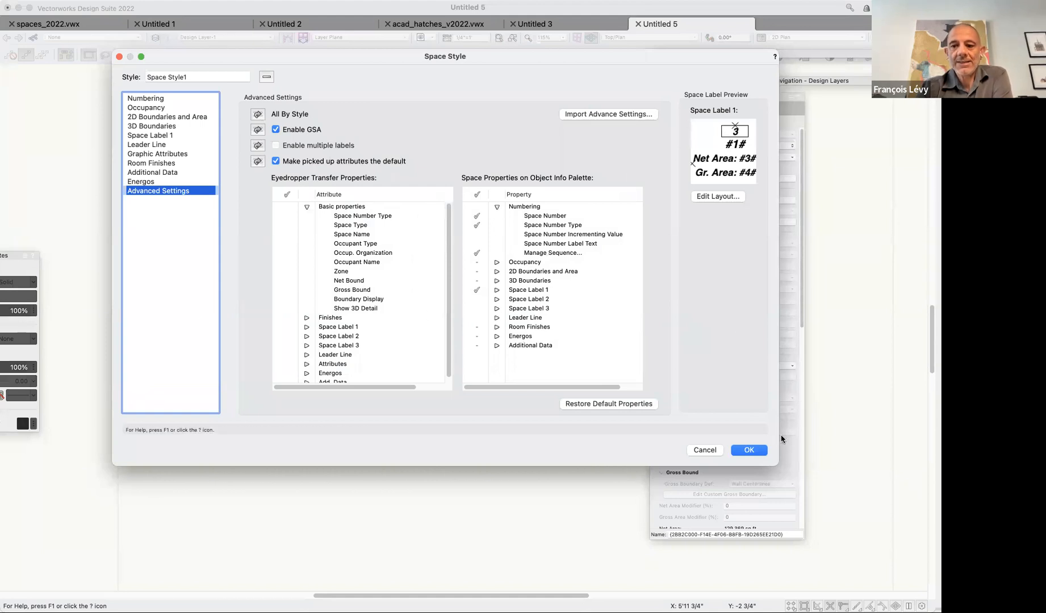
{"action": "left_click", "coordinate": [754, 452]}
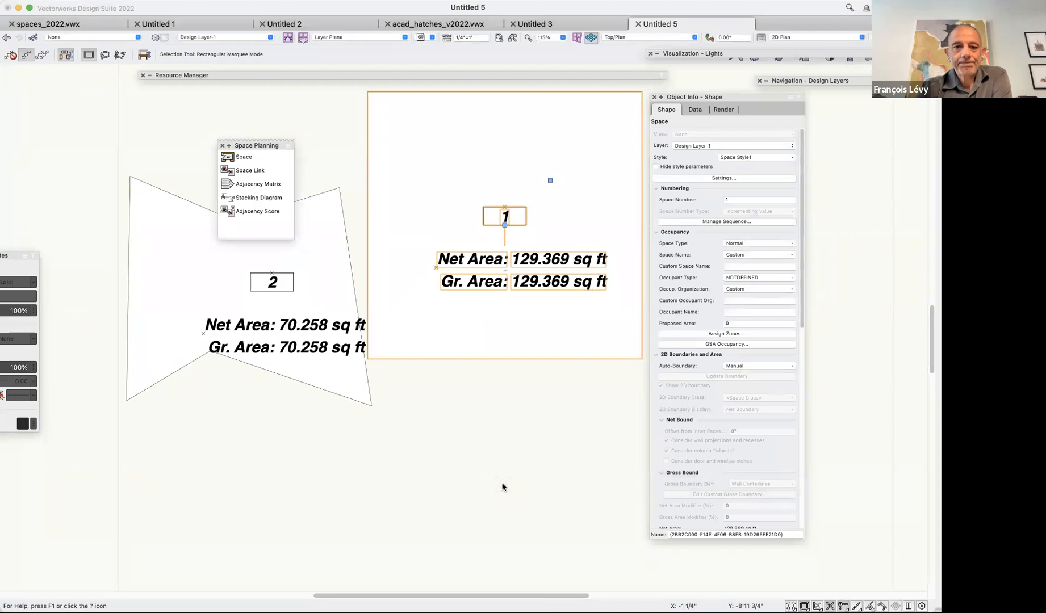
Move the Space Planning palette clear of the drawing and delete both spaces from the design layer.
{"action": "left_click_drag", "start_coordinate": [253, 147], "coordinate": [53, 79]}
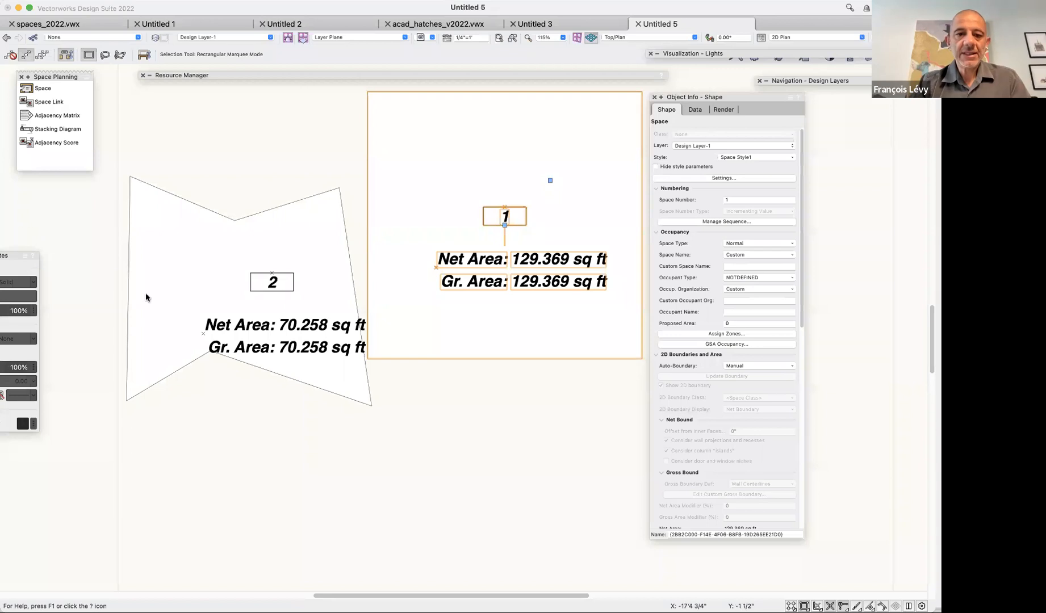
{"action": "left_click", "coordinate": [214, 288]}
{"action": "left_click", "coordinate": [445, 328], "text": "shift"}
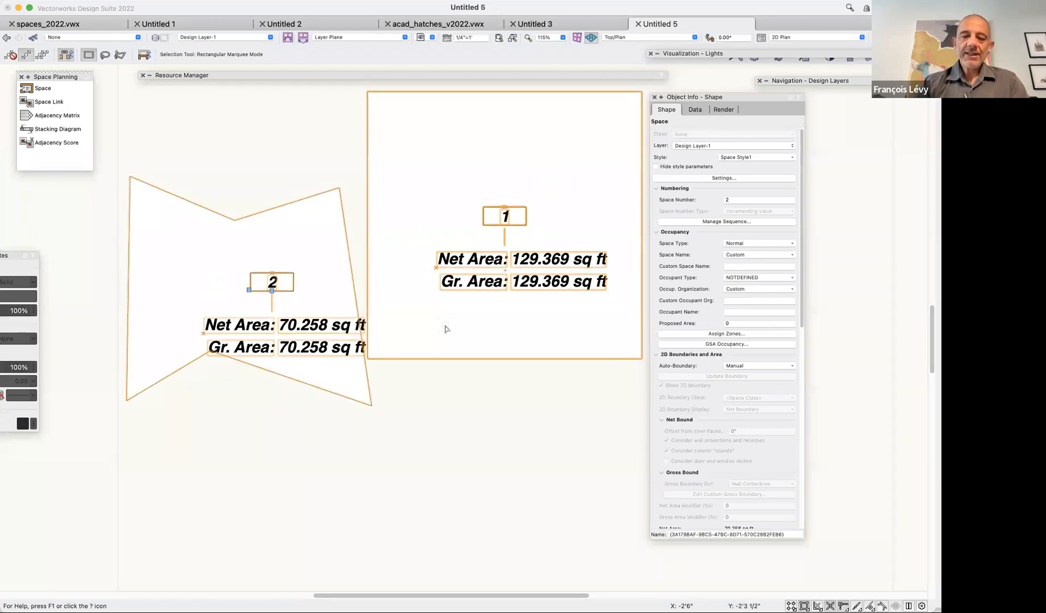
{"action": "left_click", "coordinate": [550, 180]}
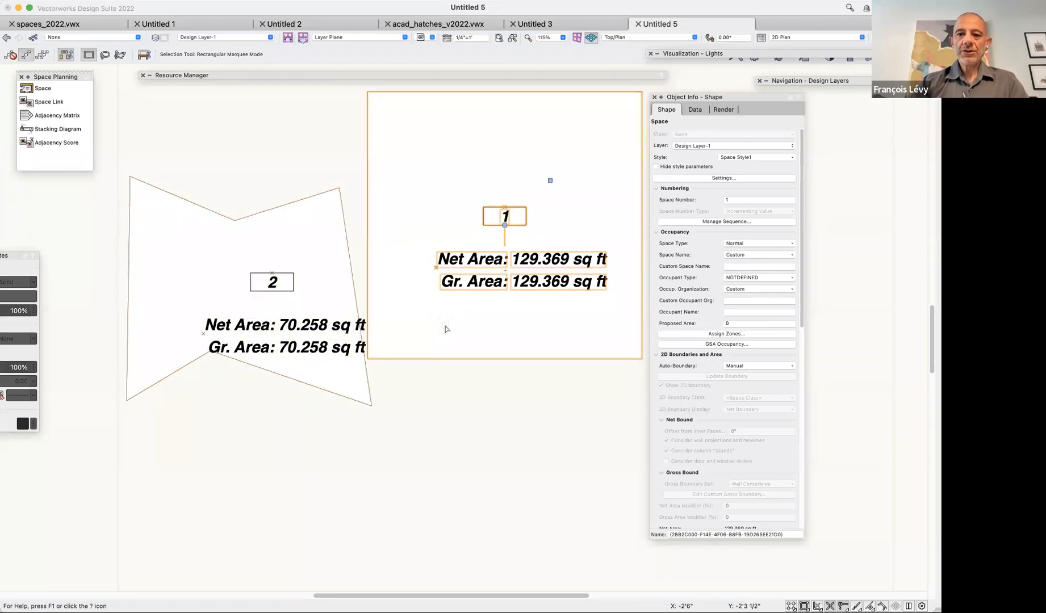
{"action": "key", "text": "super+a"}
{"action": "key", "text": "Delete"}
{"action": "key", "text": "super+2"}
{"action": "scroll", "coordinate": [426, 216], "scroll_direction": "right", "scroll_amount": 2}
{"action": "scroll", "coordinate": [427, 216], "scroll_direction": "down", "scroll_amount": 2}
{"action": "scroll", "coordinate": [427, 219], "scroll_direction": "down", "scroll_amount": 1}
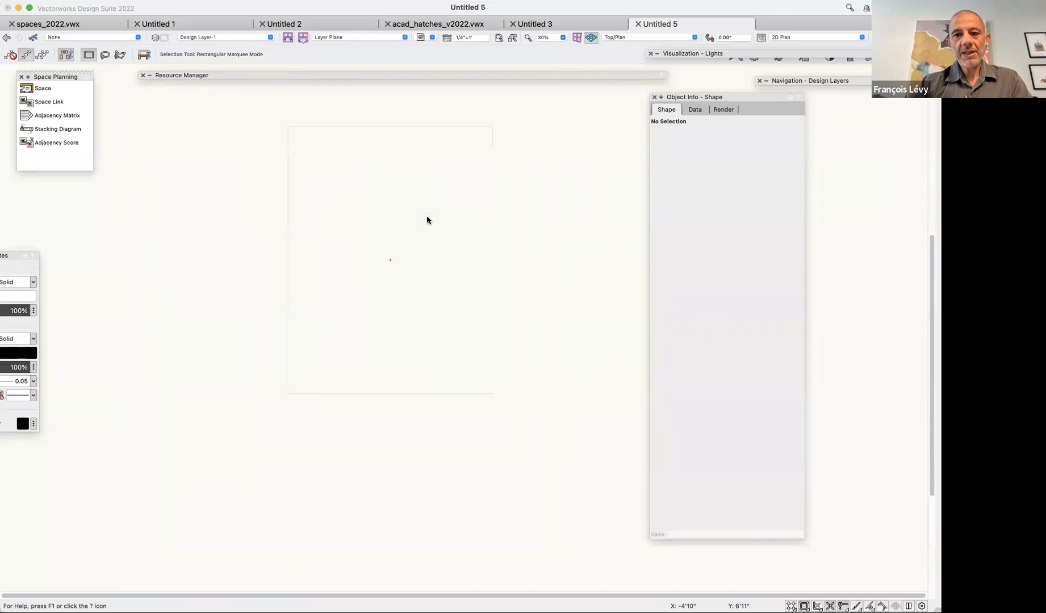
Set the scale of Design Layer-1 to 1/8".
{"action": "left_click", "coordinate": [447, 38]}
{"action": "left_click", "coordinate": [317, 164]}
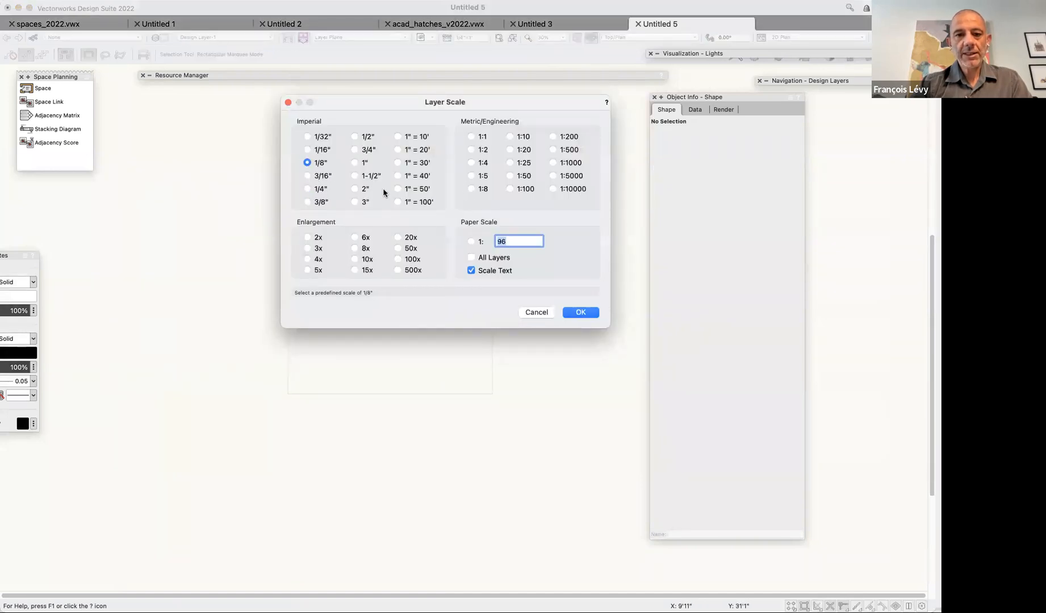
{"action": "left_click", "coordinate": [582, 314]}
{"action": "key", "text": "super+4"}
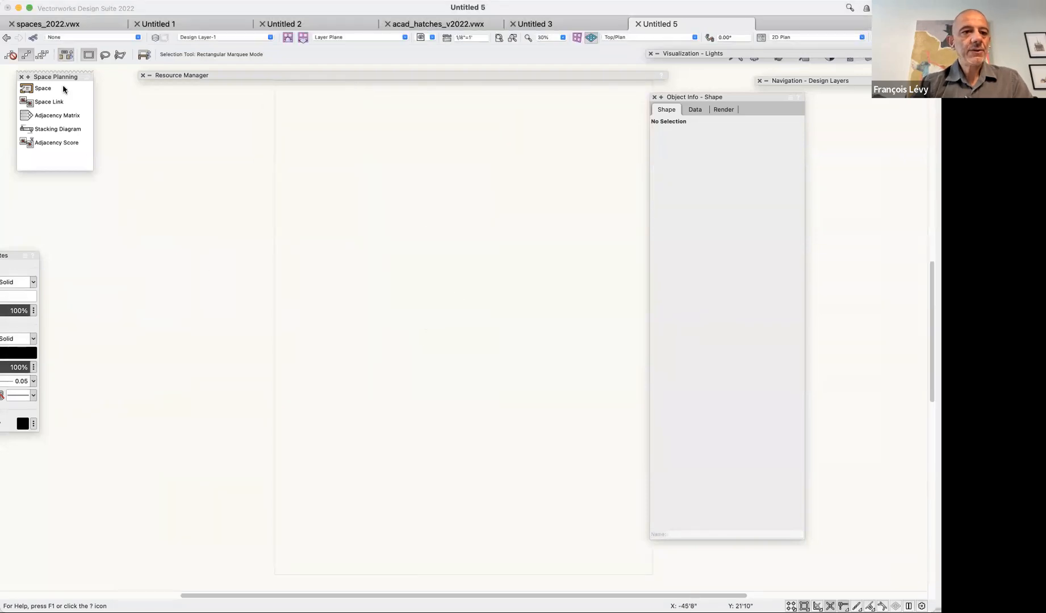
Draw a 20' wide by 30' high rectangle, and copy it with its top-right corner on the midpoint of the original's left edge.
{"action": "key", "text": "4"}
{"action": "double_click", "coordinate": [444, 303]}
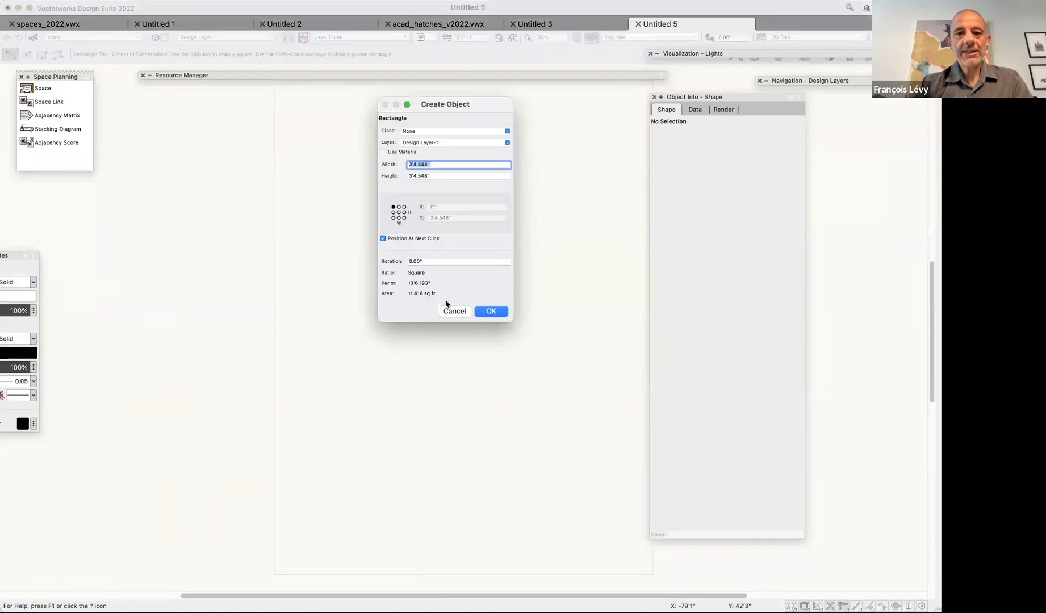
{"action": "type", "text": "20'"}
{"action": "key", "text": "Tab"}
{"action": "type", "text": "30'"}
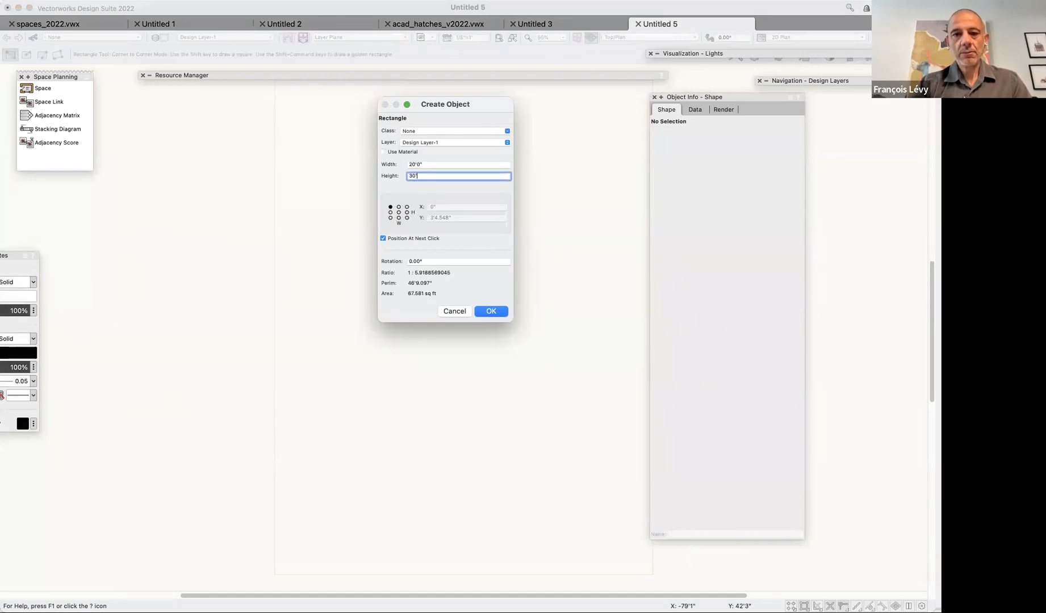
{"action": "key", "text": "Return"}
{"action": "left_click", "coordinate": [417, 216]}
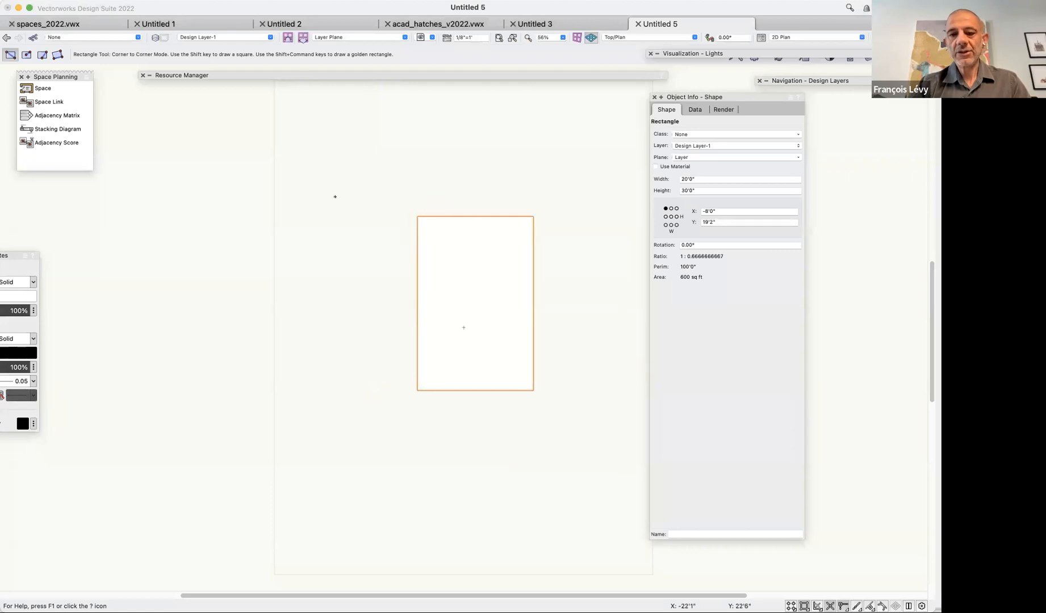
{"action": "key", "text": "x"}
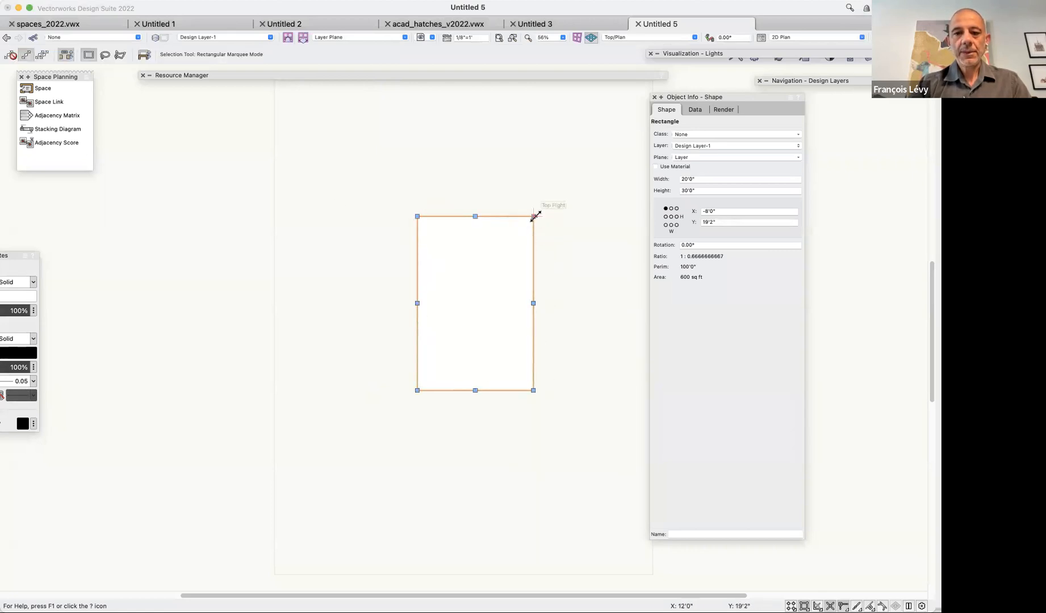
{"action": "left_click_drag", "start_coordinate": [533, 216], "coordinate": [418, 303], "text": "alt"}
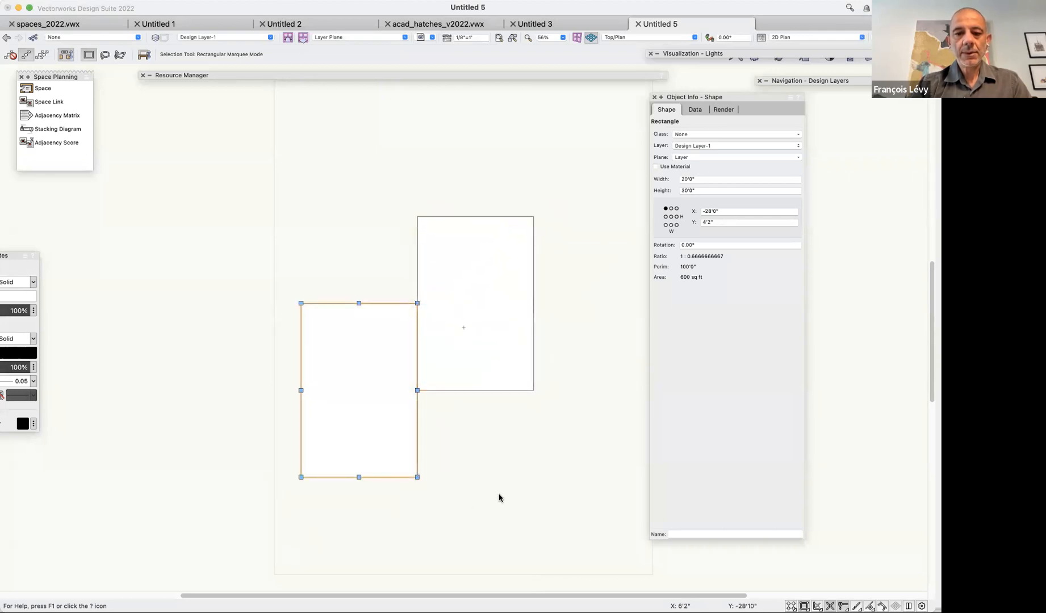
Set the copied rectangle's height to 18' about its center, and duplicate it with its left edge midpoint on the tall rectangle's top-right corner.
{"action": "left_click", "coordinate": [671, 217]}
{"action": "key", "text": "Return"}
{"action": "left_click", "coordinate": [732, 190]}
{"action": "type", "text": "18"}
{"action": "key", "text": "Return"}
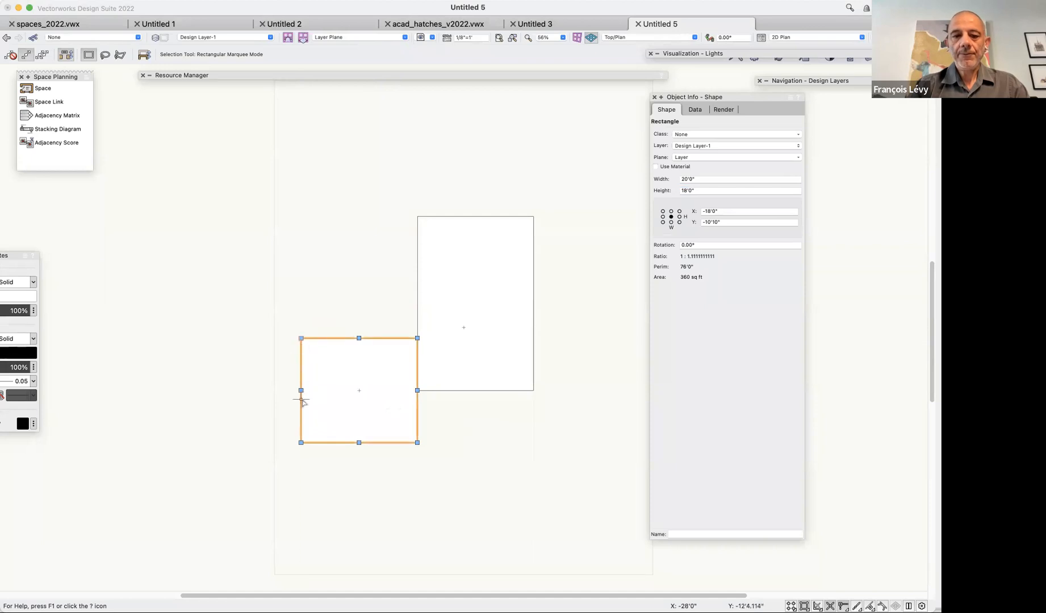
{"action": "left_click_drag", "start_coordinate": [301, 391], "coordinate": [533, 216]}
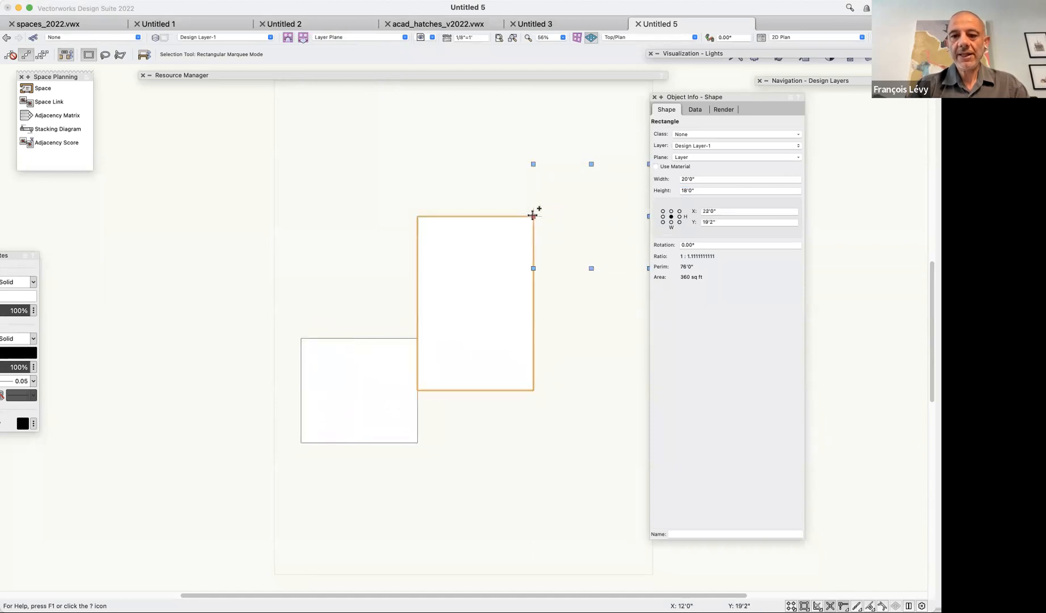
{"action": "scroll", "coordinate": [428, 193], "scroll_direction": "right", "scroll_amount": 5}
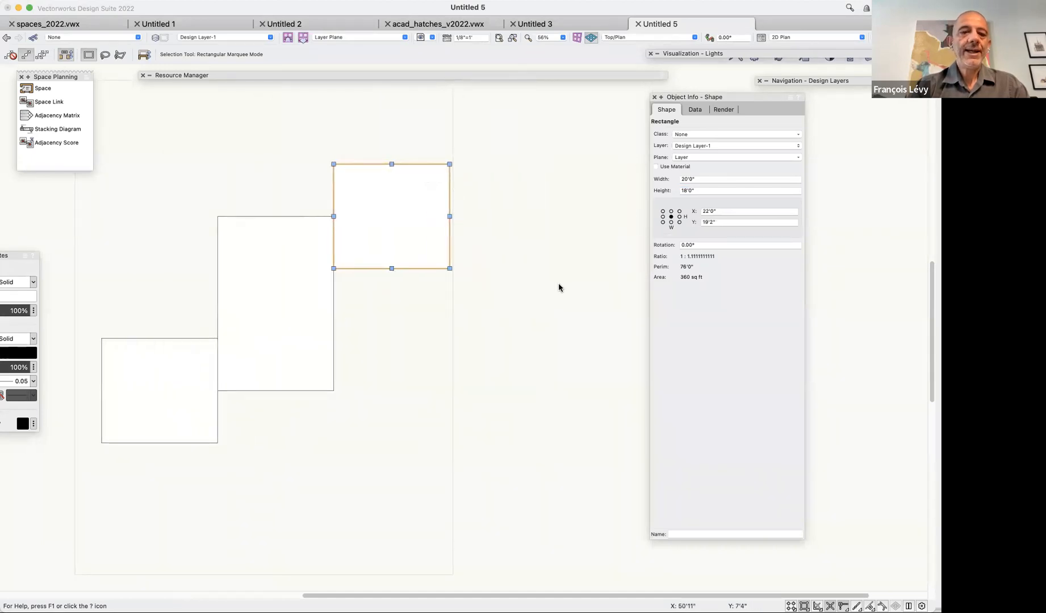
Convert the upper-right rectangle to a polygon and fillet its top-right corner using the Reshape tool's Change Vertex mode.
{"action": "key", "text": "shift+r"}
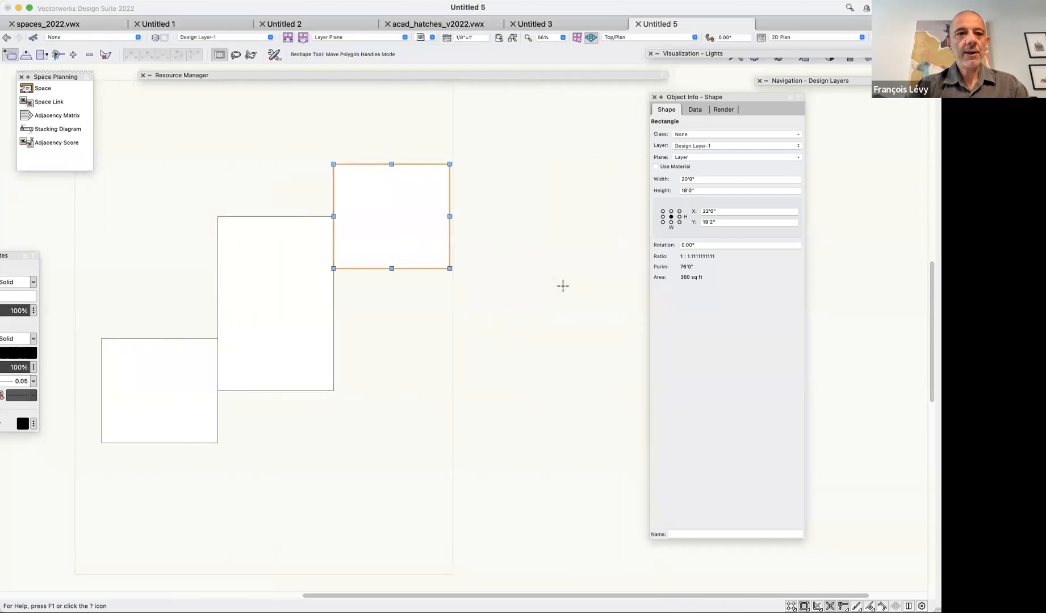
{"action": "left_click", "coordinate": [57, 55]}
{"action": "left_click", "coordinate": [194, 54]}
{"action": "left_click", "coordinate": [274, 55]}
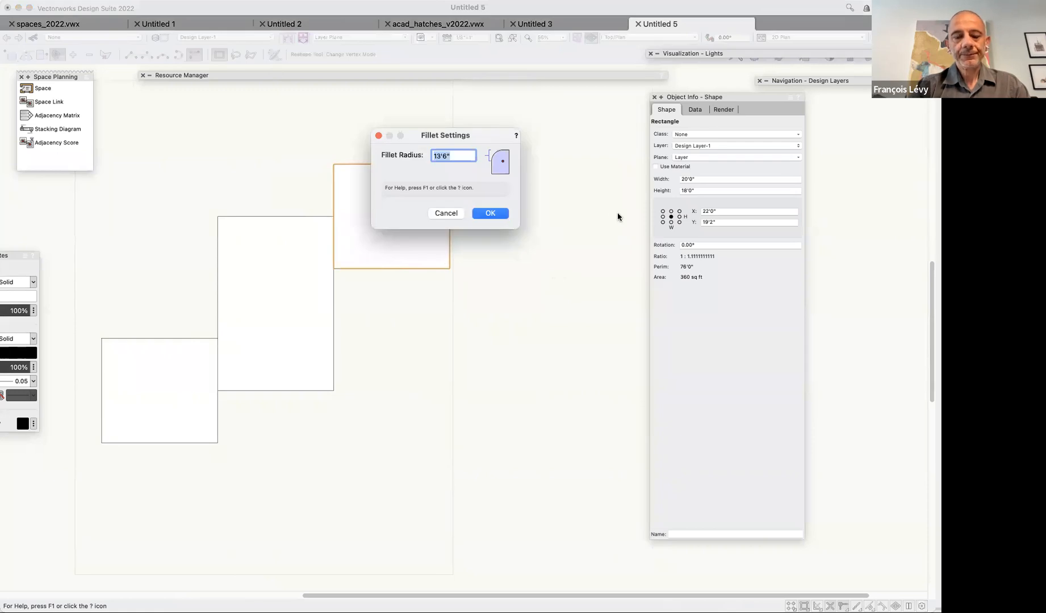
{"action": "key", "text": "Return"}
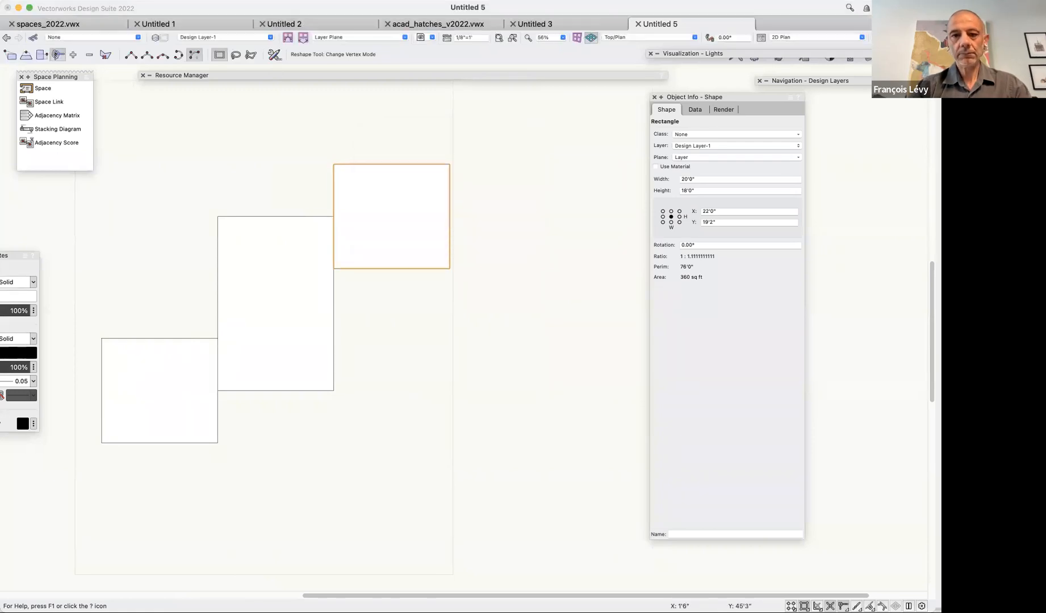
{"action": "left_click", "coordinate": [125, 1]}
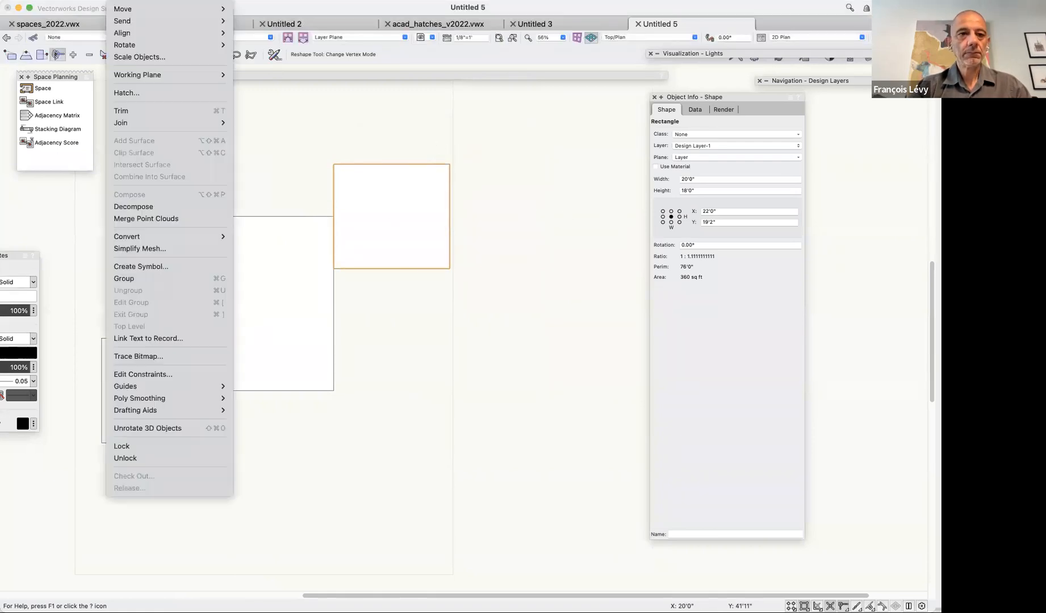
{"action": "mouse_move", "coordinate": [130, 235]}
{"action": "left_click", "coordinate": [306, 279]}
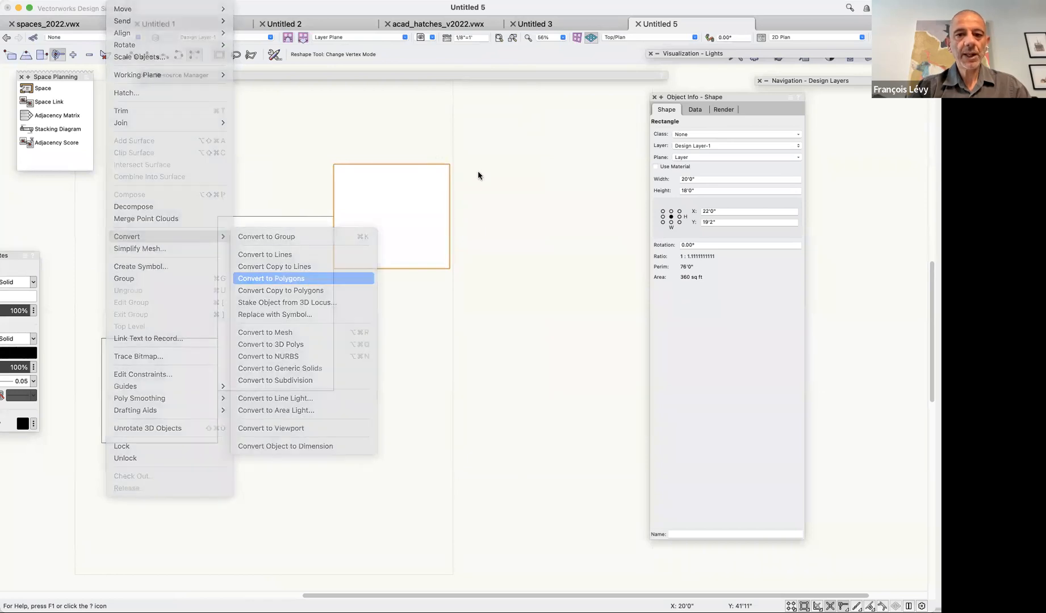
{"action": "left_click", "coordinate": [451, 163]}
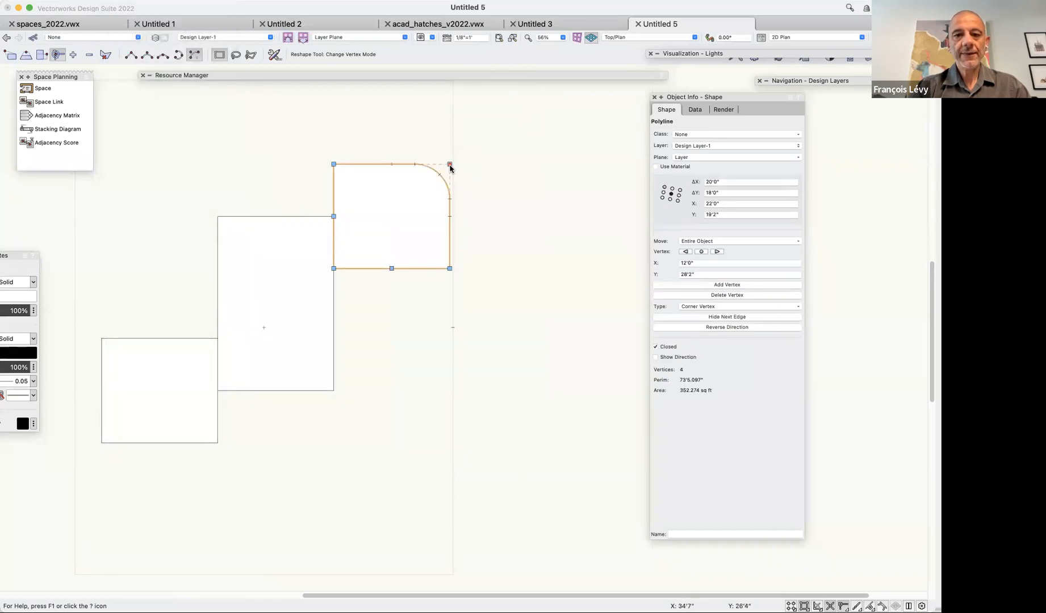
{"action": "key", "text": "x"}
{"action": "left_click", "coordinate": [565, 293]}
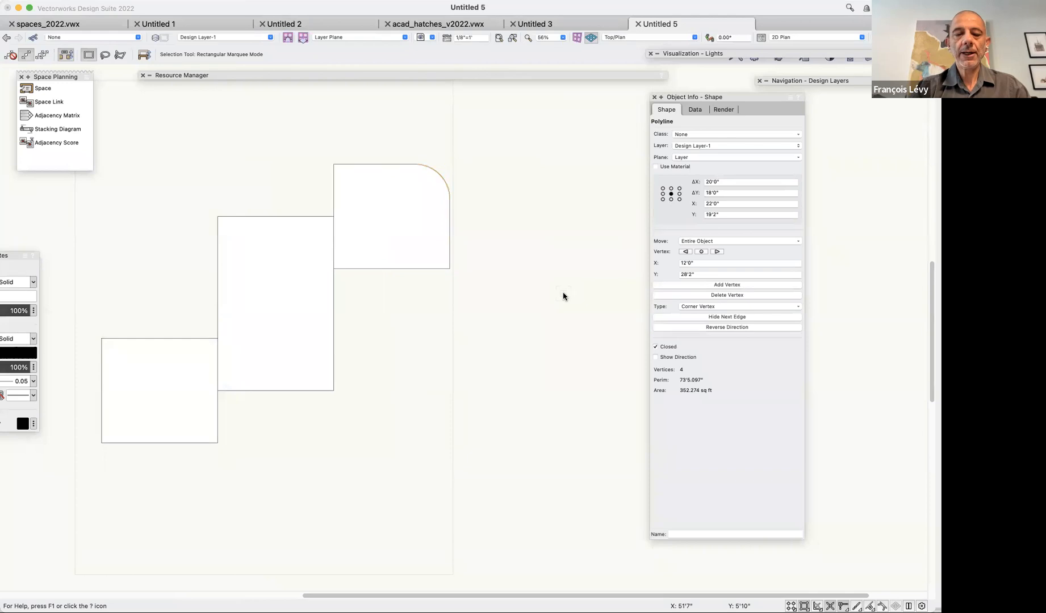
{"action": "left_click", "coordinate": [231, 286]}
{"action": "left_click", "coordinate": [147, 396]}
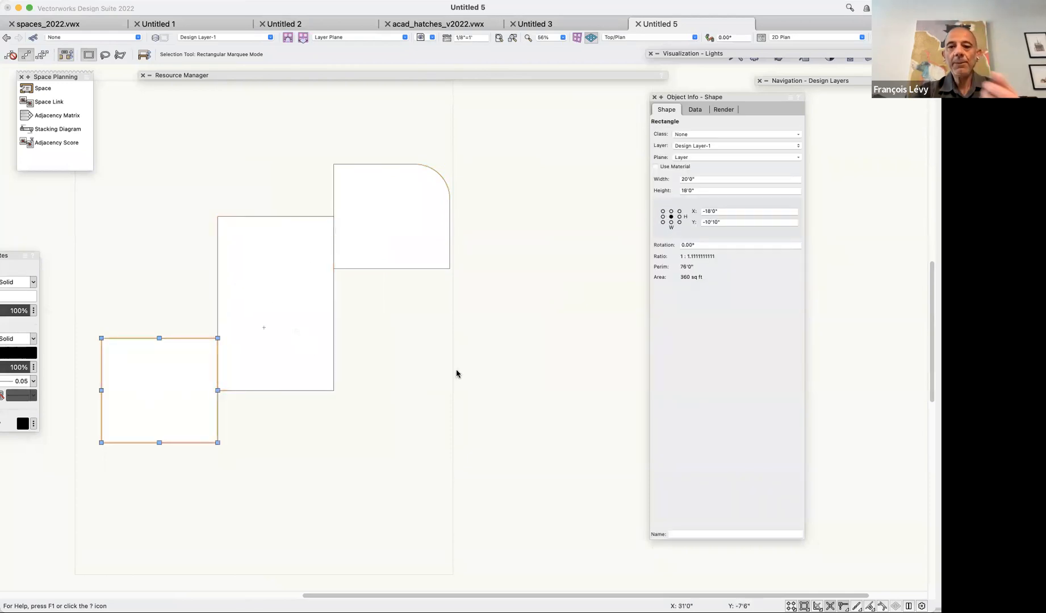
{"action": "left_click", "coordinate": [306, 334]}
{"action": "left_click", "coordinate": [385, 214]}
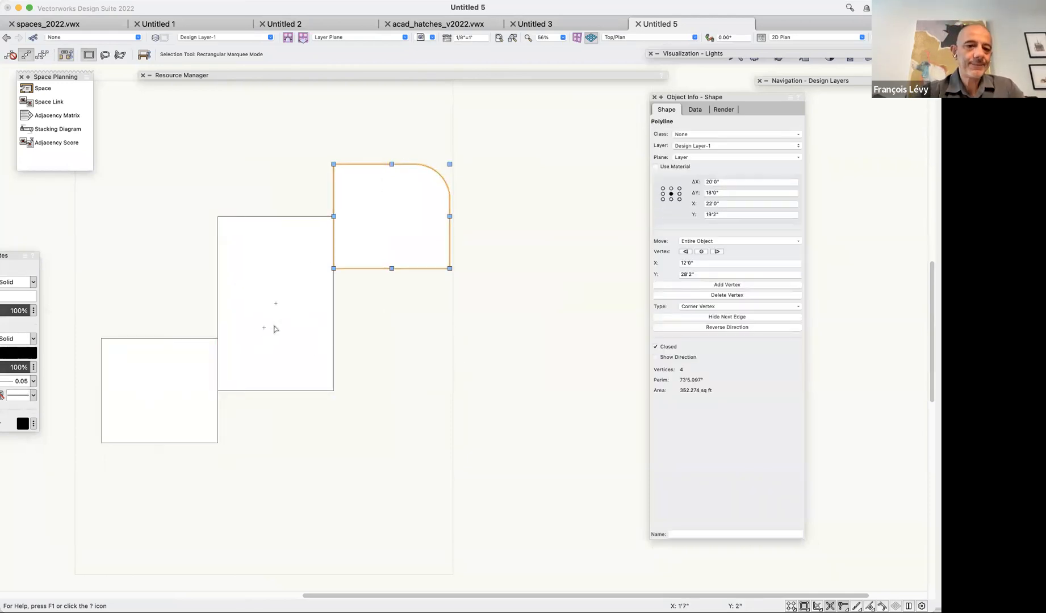
{"action": "left_click", "coordinate": [275, 303]}
Create Space objects from all three shapes, with the source shapes deleted.
{"action": "left_click", "coordinate": [157, 422]}
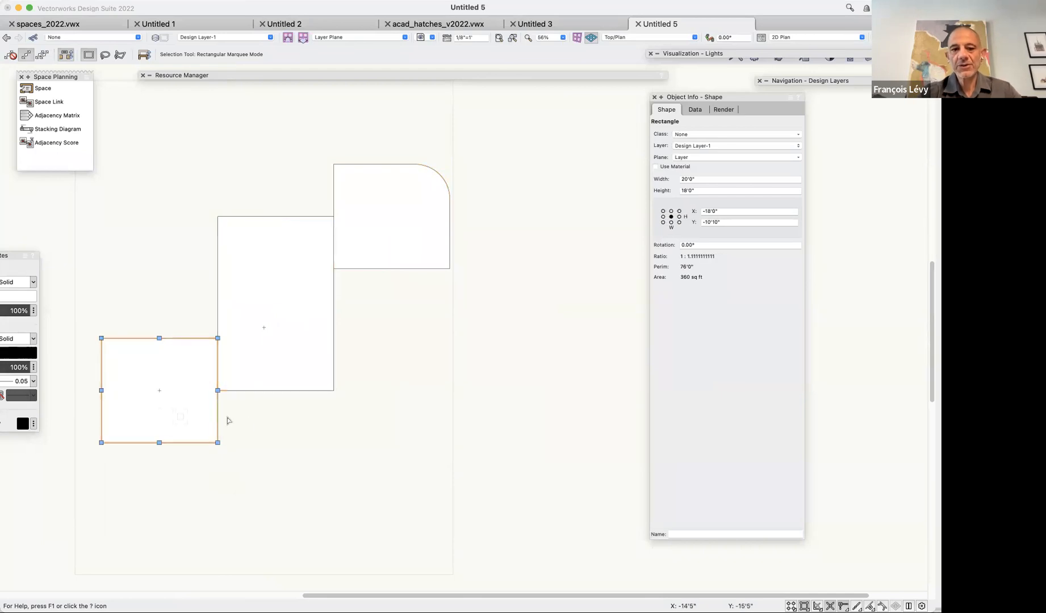
{"action": "left_click", "coordinate": [321, 334], "text": "shift"}
{"action": "left_click", "coordinate": [388, 215], "text": "shift"}
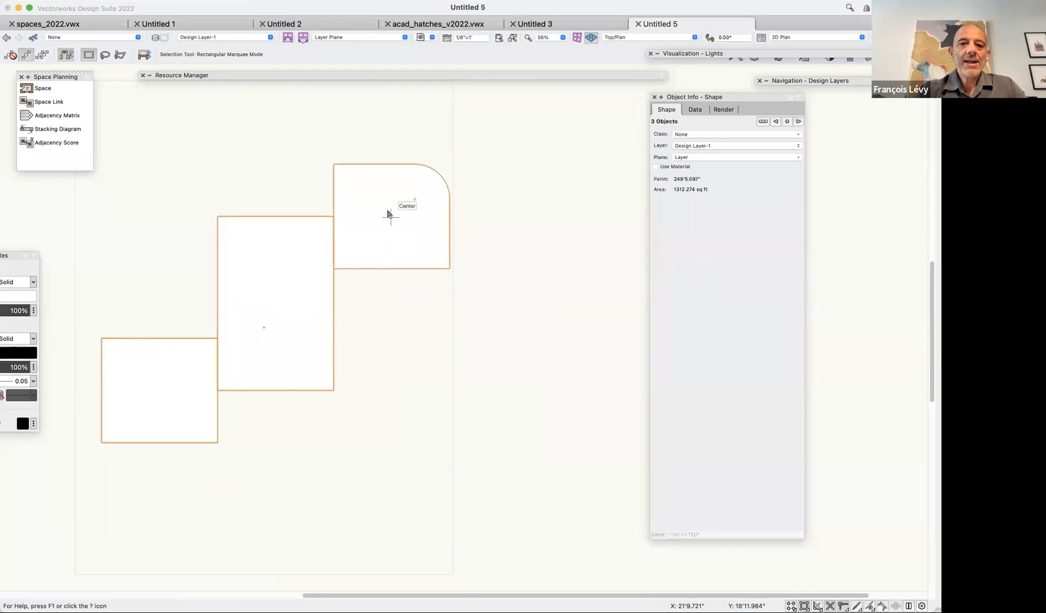
{"action": "left_click", "coordinate": [216, 0]}
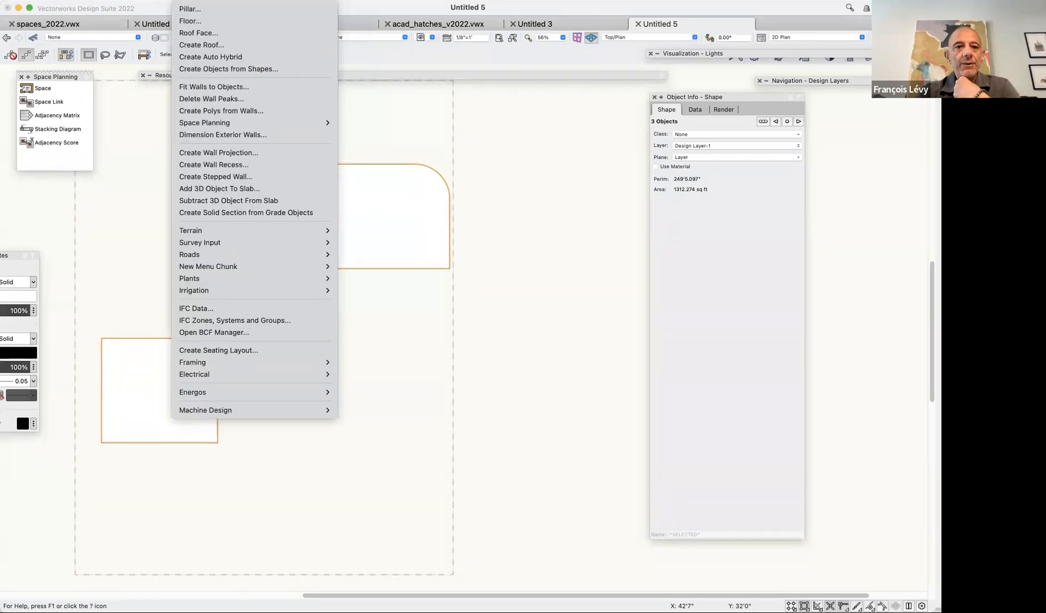
{"action": "left_click", "coordinate": [210, 70]}
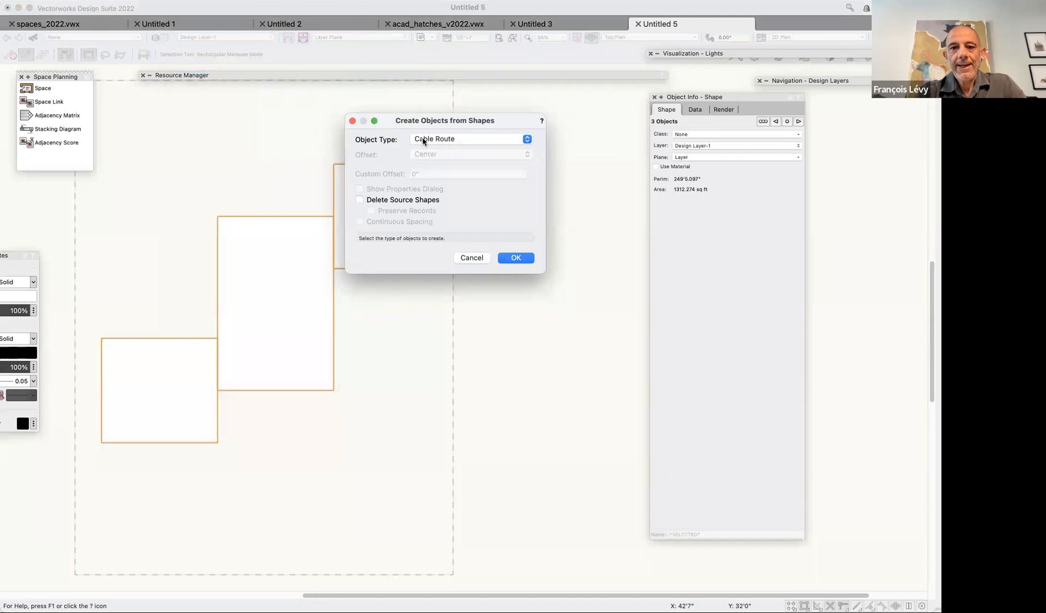
{"action": "left_click", "coordinate": [423, 140]}
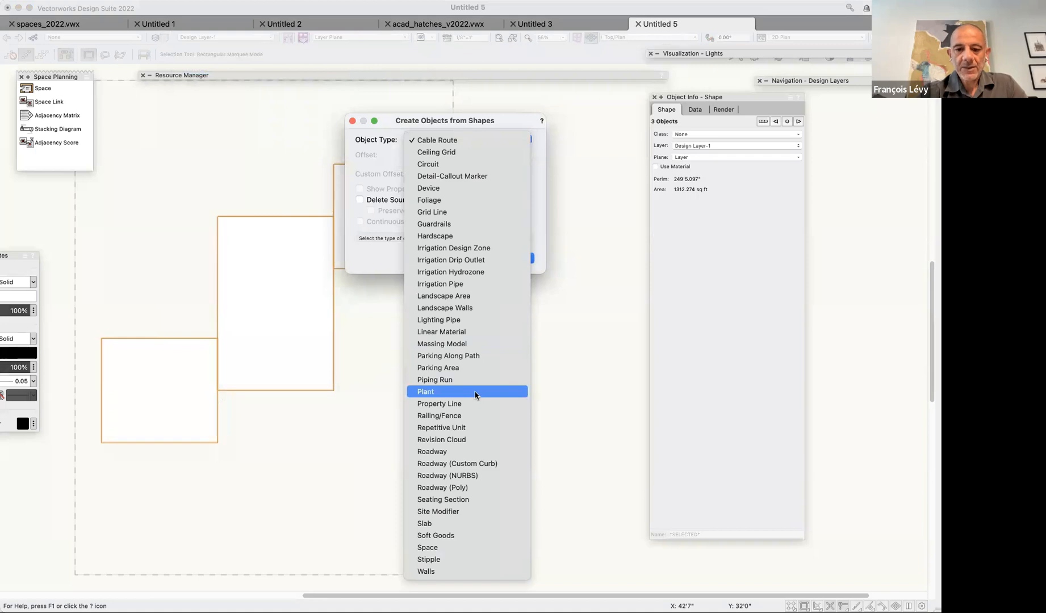
{"action": "left_click", "coordinate": [466, 549]}
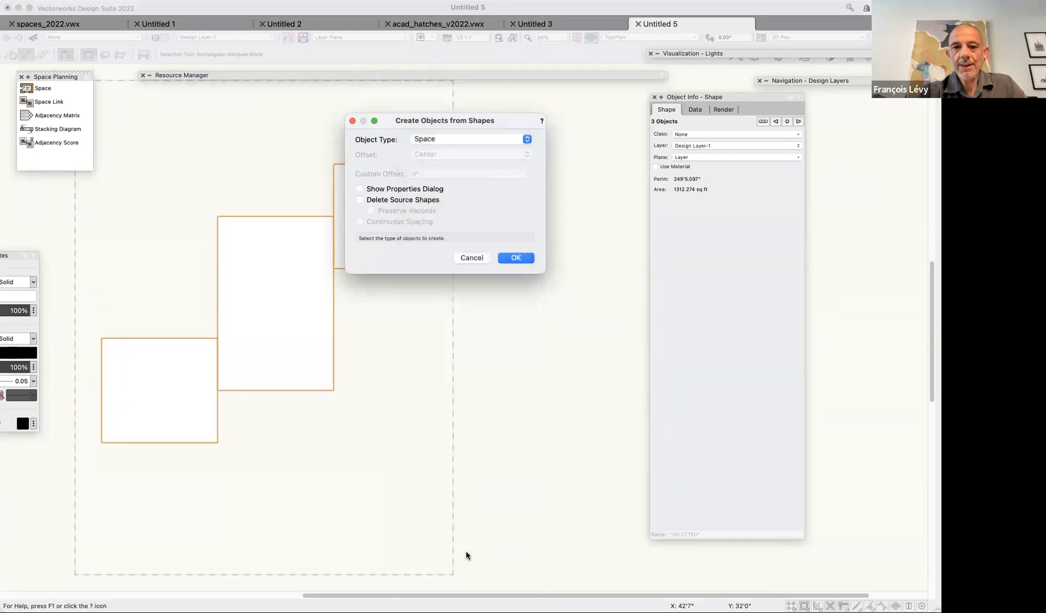
{"action": "left_click", "coordinate": [380, 200]}
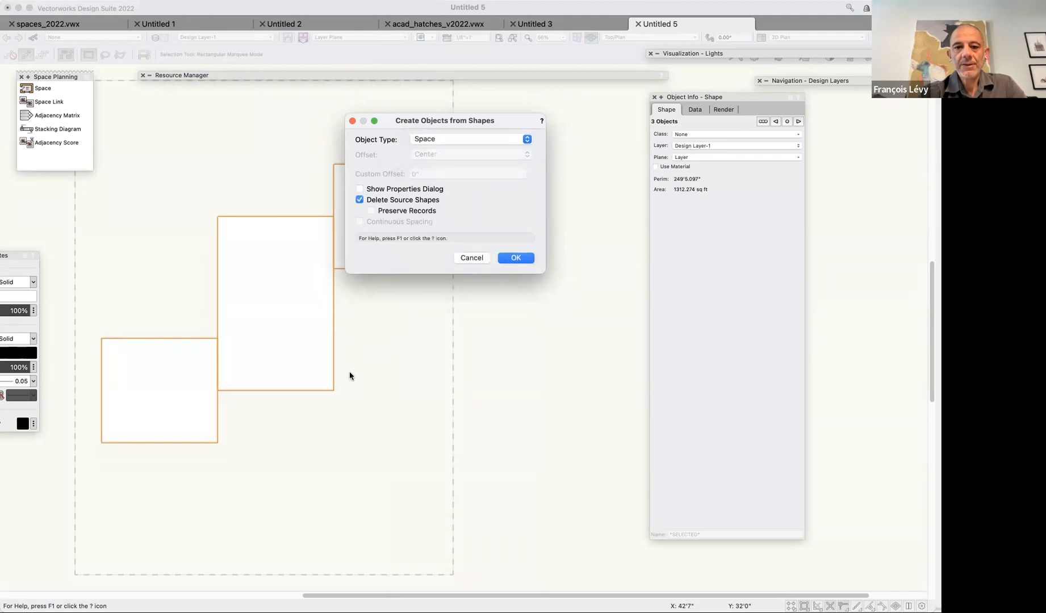
{"action": "left_click", "coordinate": [532, 256]}
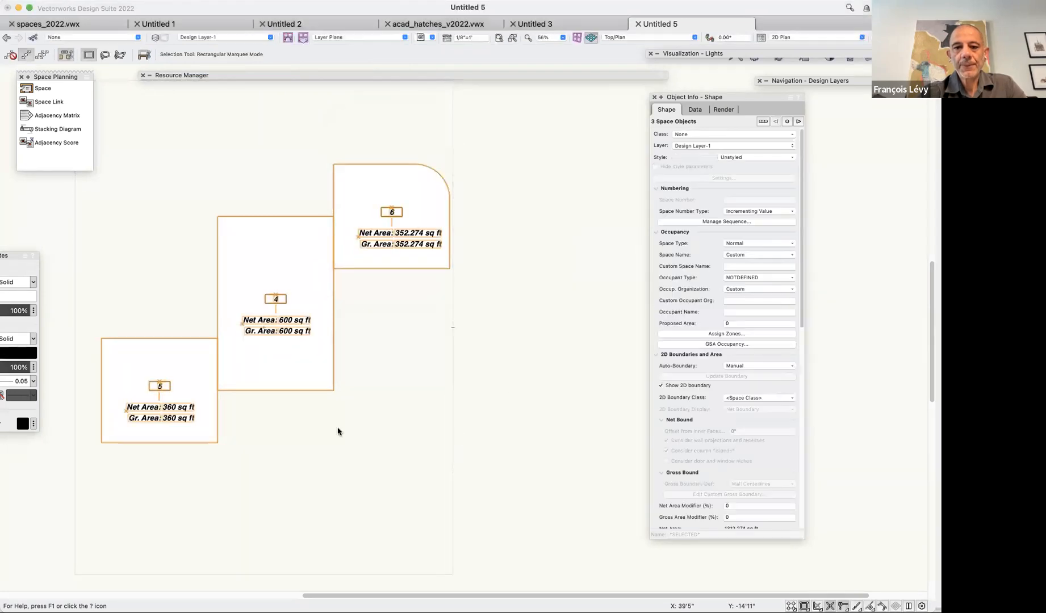
{"action": "left_click", "coordinate": [451, 402]}
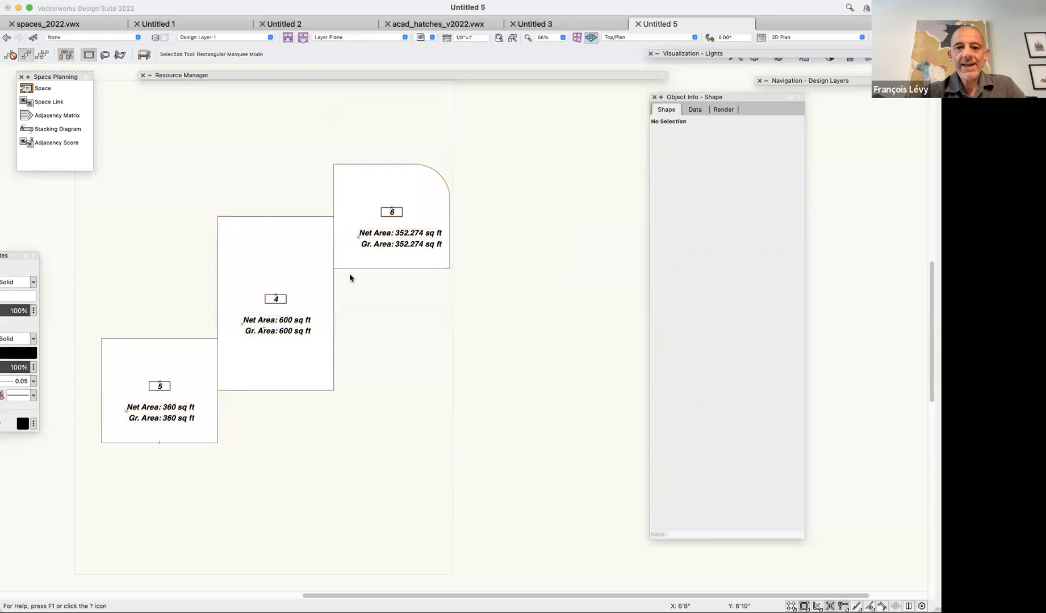
Select all three space objects and replace their unstyled setting with Space Style1.
{"action": "left_click", "coordinate": [273, 369]}
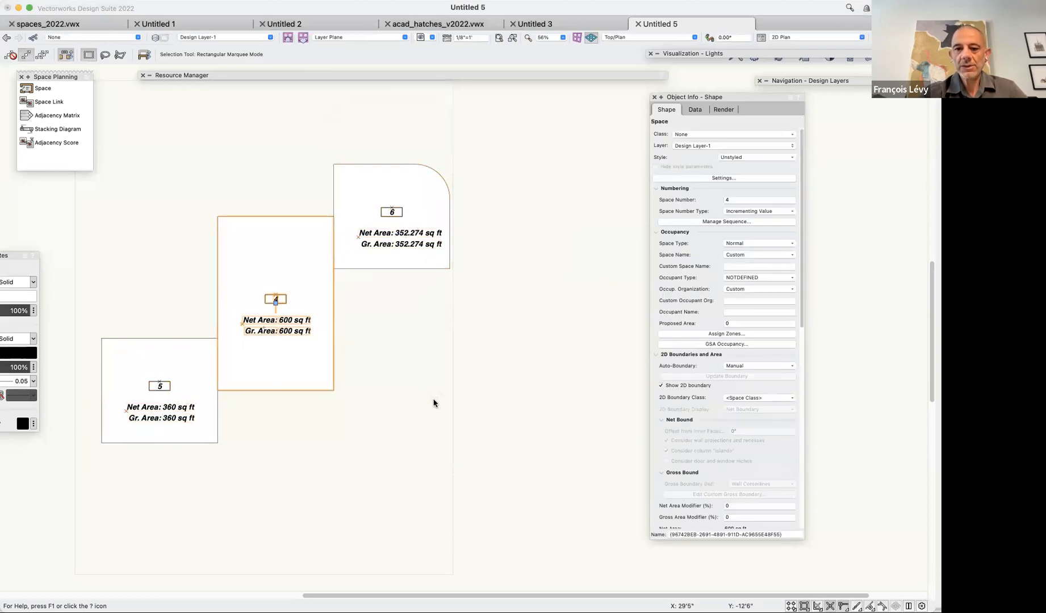
{"action": "key", "text": "shift+c"}
{"action": "left_click_drag", "start_coordinate": [428, 304], "coordinate": [357, 211]}
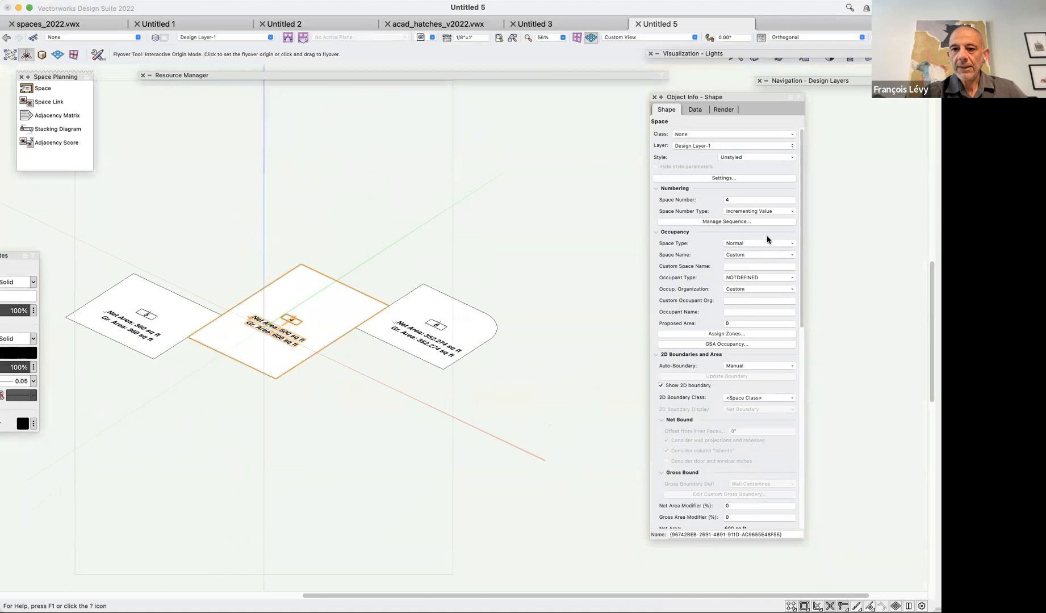
{"action": "key", "text": "x"}
{"action": "left_click", "coordinate": [465, 328], "text": "shift"}
{"action": "left_click", "coordinate": [146, 309], "text": "shift"}
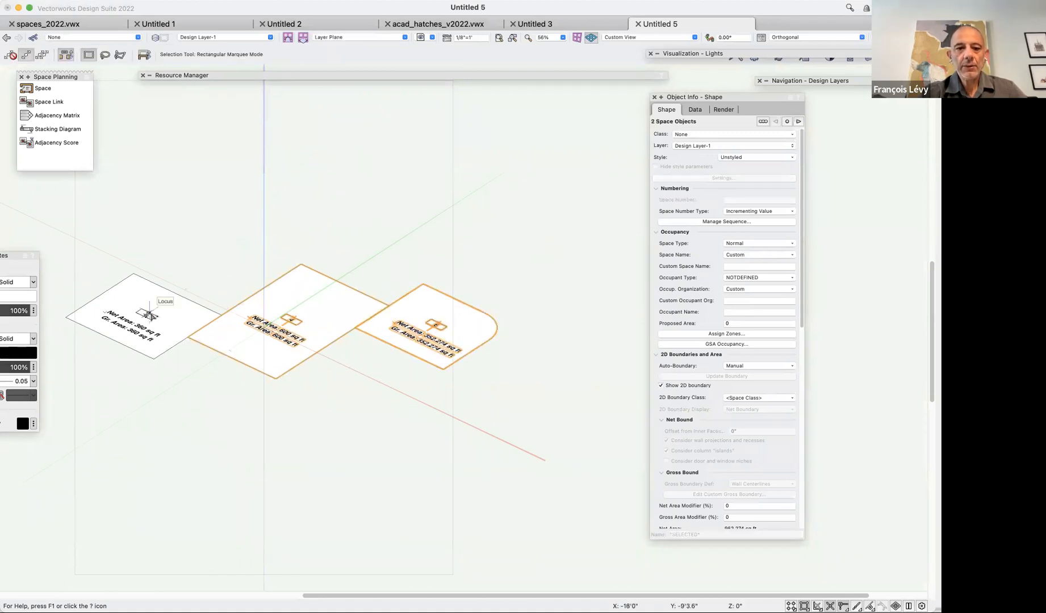
{"action": "left_click", "coordinate": [746, 157]}
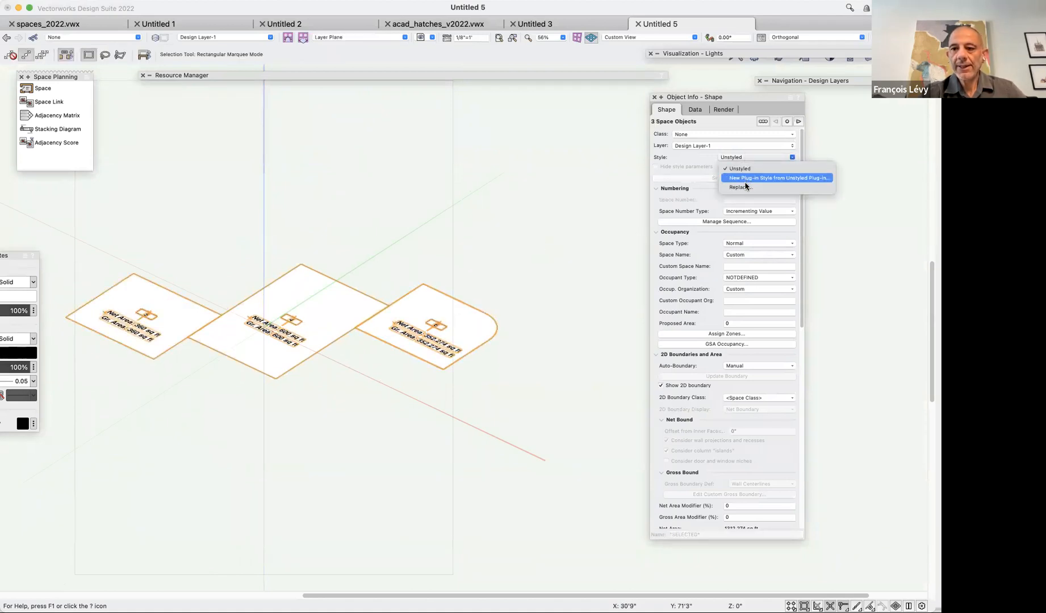
{"action": "left_click", "coordinate": [745, 187]}
{"action": "key", "text": "Return"}
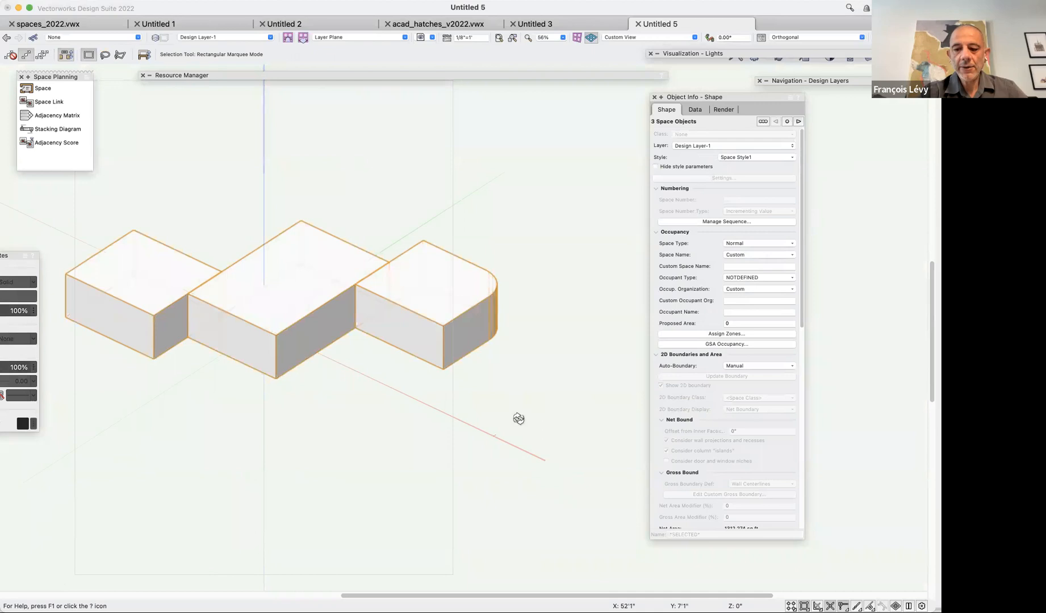
Examine the volumes of the three styled spaces in 3D from several angles.
{"action": "key", "text": "shift+c"}
{"action": "left_click_drag", "start_coordinate": [485, 414], "coordinate": [569, 477]}
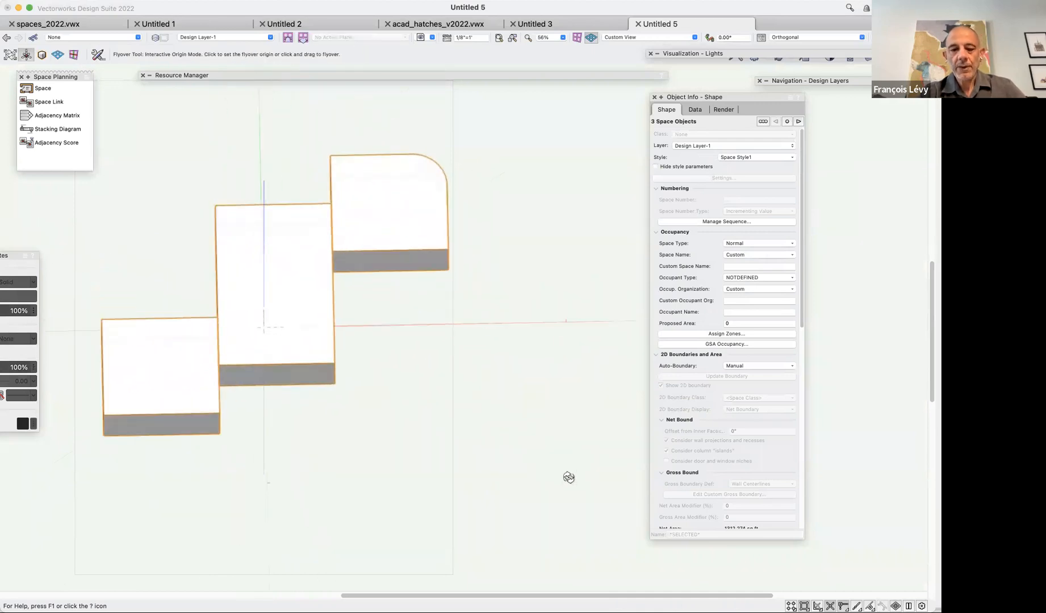
{"action": "left_click_drag", "start_coordinate": [511, 429], "coordinate": [465, 379]}
{"action": "left_click_drag", "start_coordinate": [382, 382], "coordinate": [402, 401]}
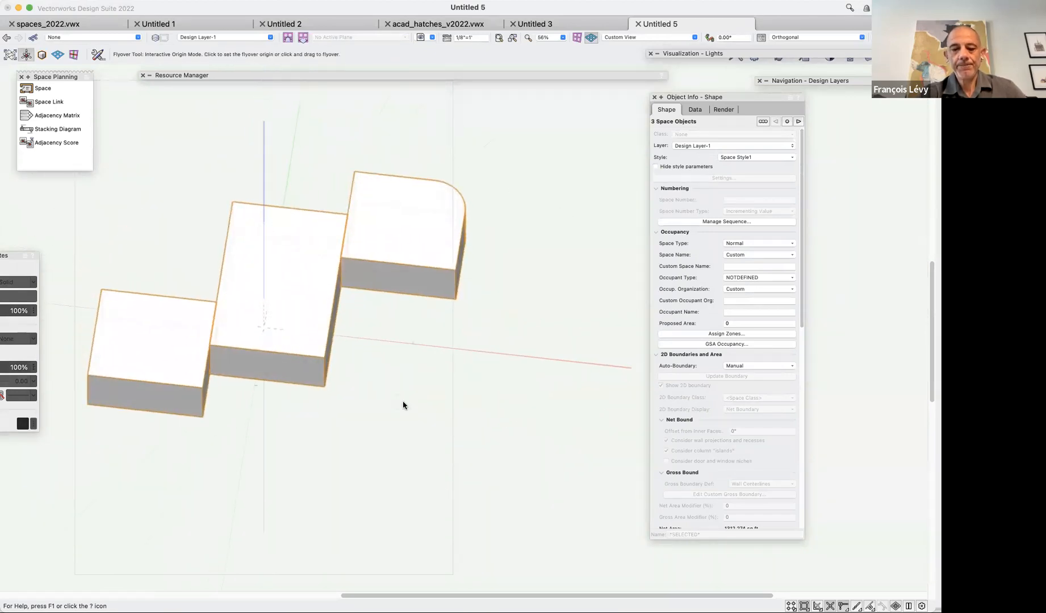
Start creating walls from the three selected spaces in plan view, placing exterior walls with Align Inner Side to Space Edge.
{"action": "key", "text": "F5"}
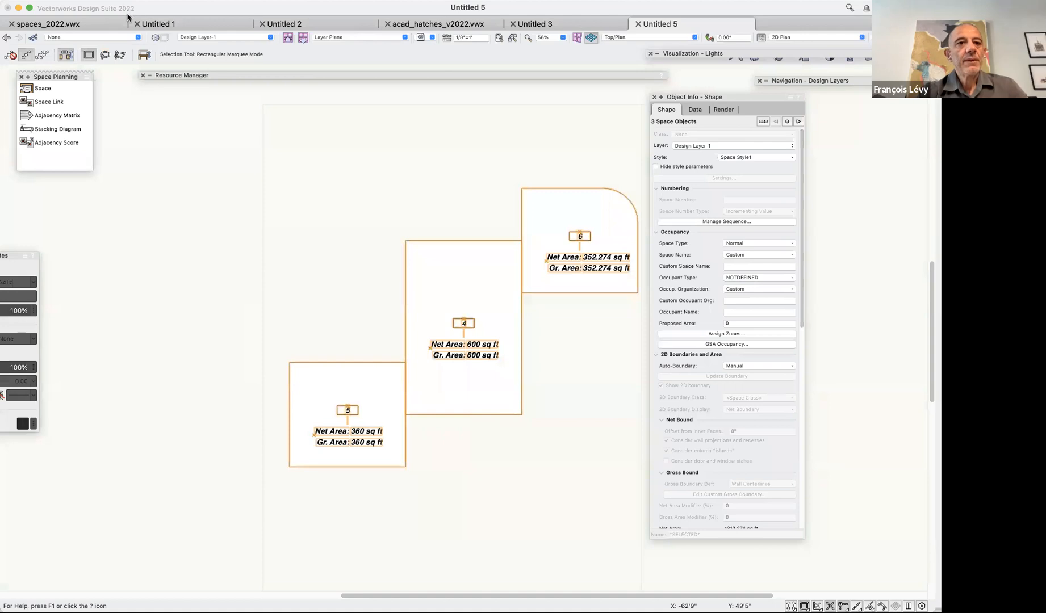
{"action": "left_click", "coordinate": [184, 1]}
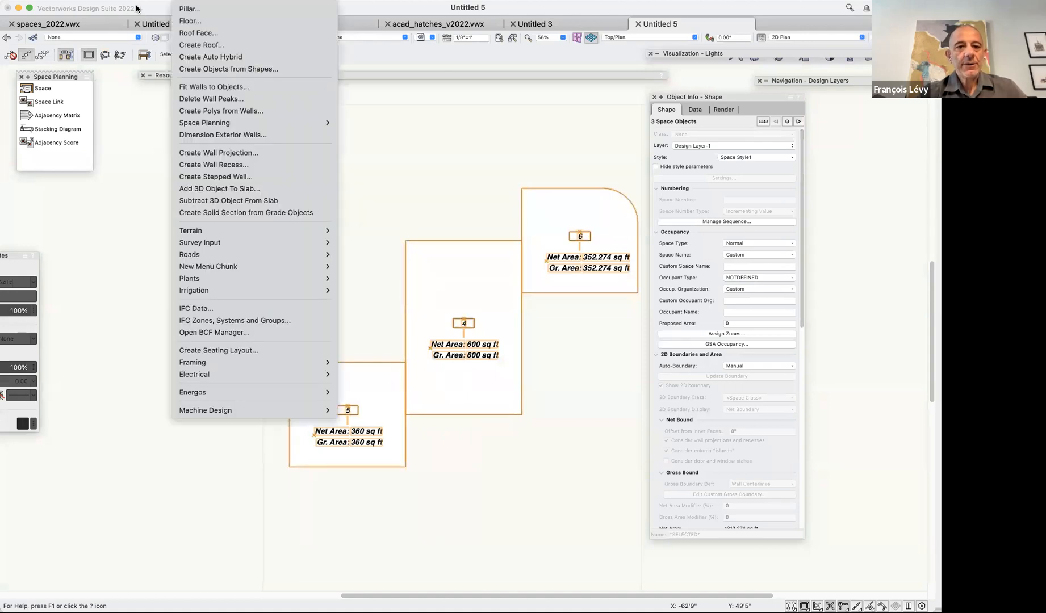
{"action": "mouse_move", "coordinate": [192, 269]}
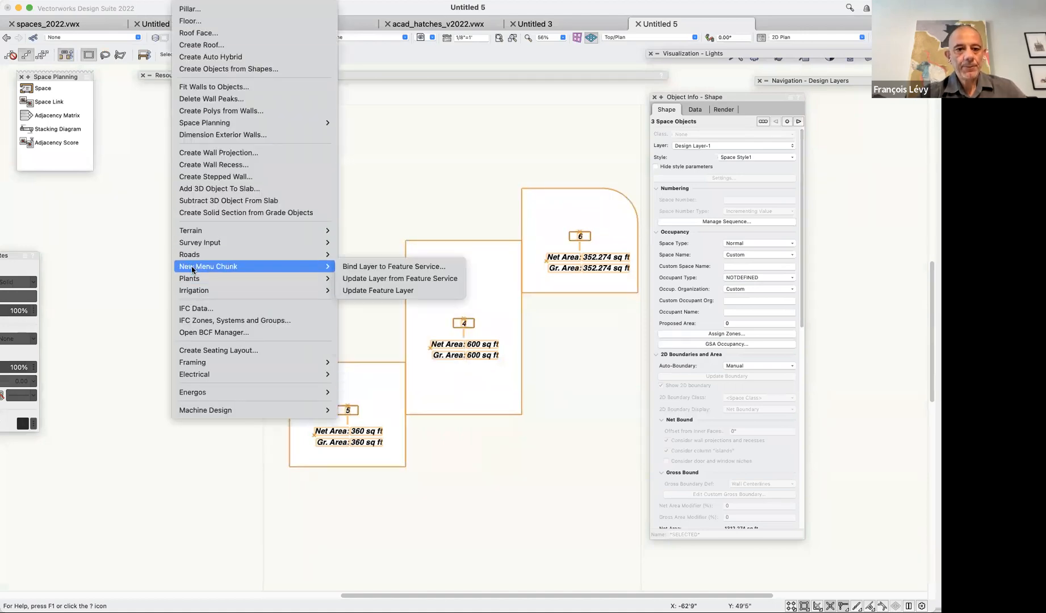
{"action": "mouse_move", "coordinate": [202, 126]}
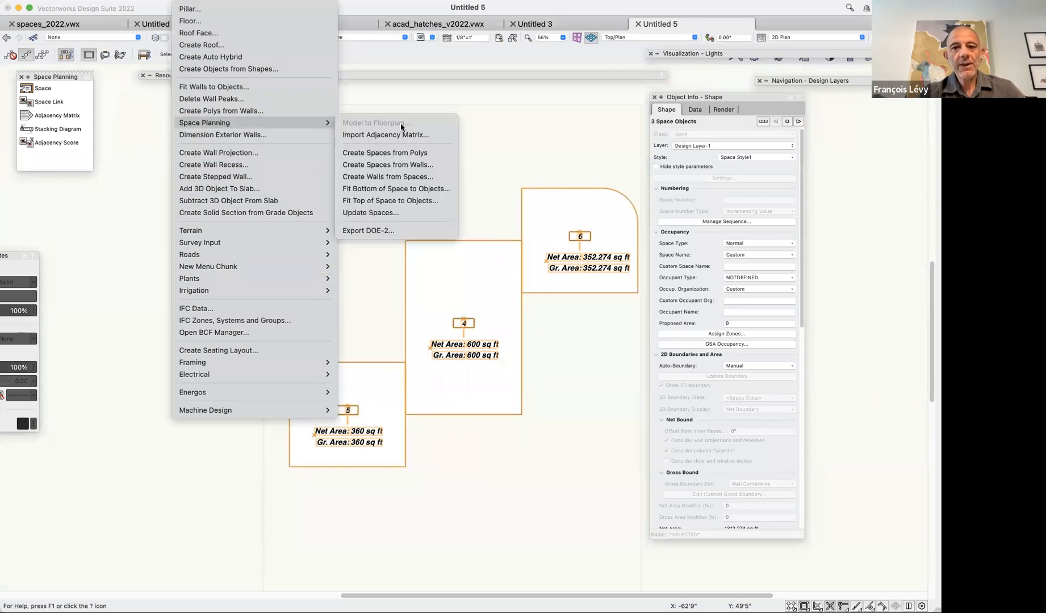
{"action": "left_click", "coordinate": [402, 179]}
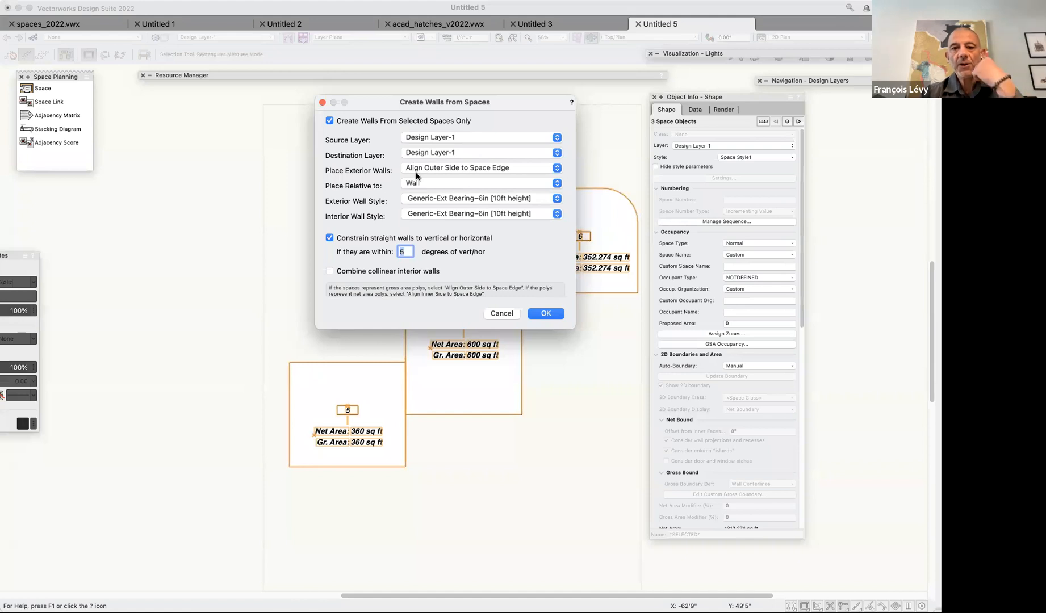
{"action": "left_click", "coordinate": [429, 170]}
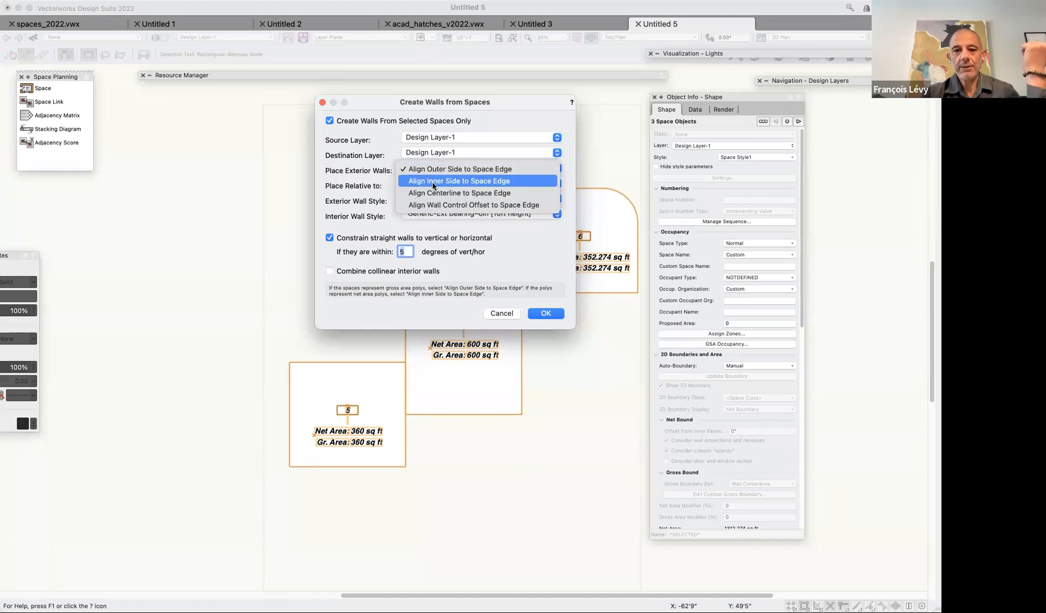
{"action": "left_click", "coordinate": [433, 181]}
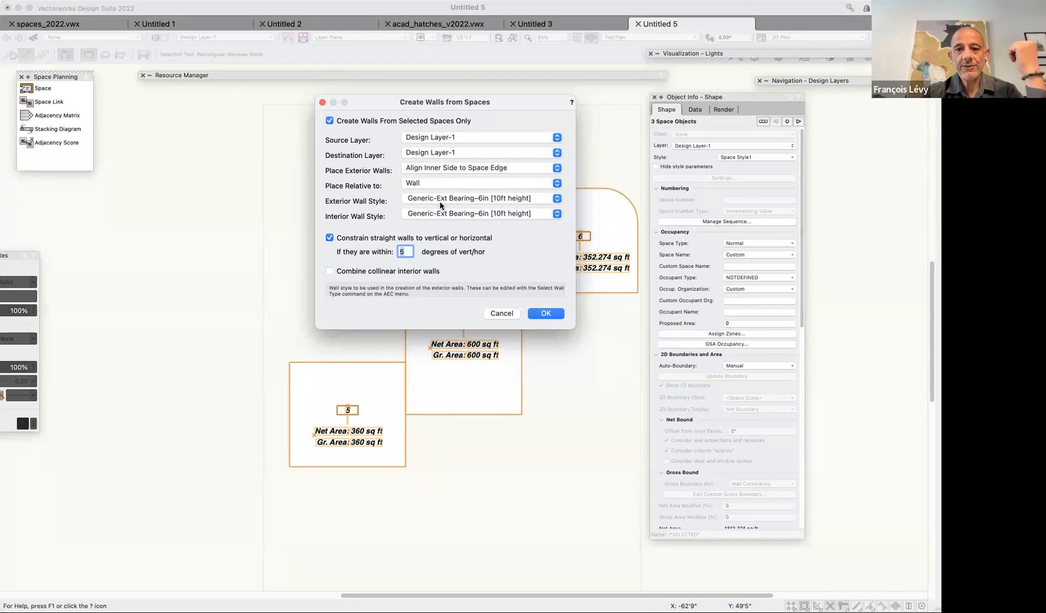
Choose CMU 8in-Plain as the exterior wall style for the walls created from spaces.
{"action": "left_click", "coordinate": [440, 201]}
{"action": "scroll", "coordinate": [454, 295], "scroll_direction": "down", "scroll_amount": 20}
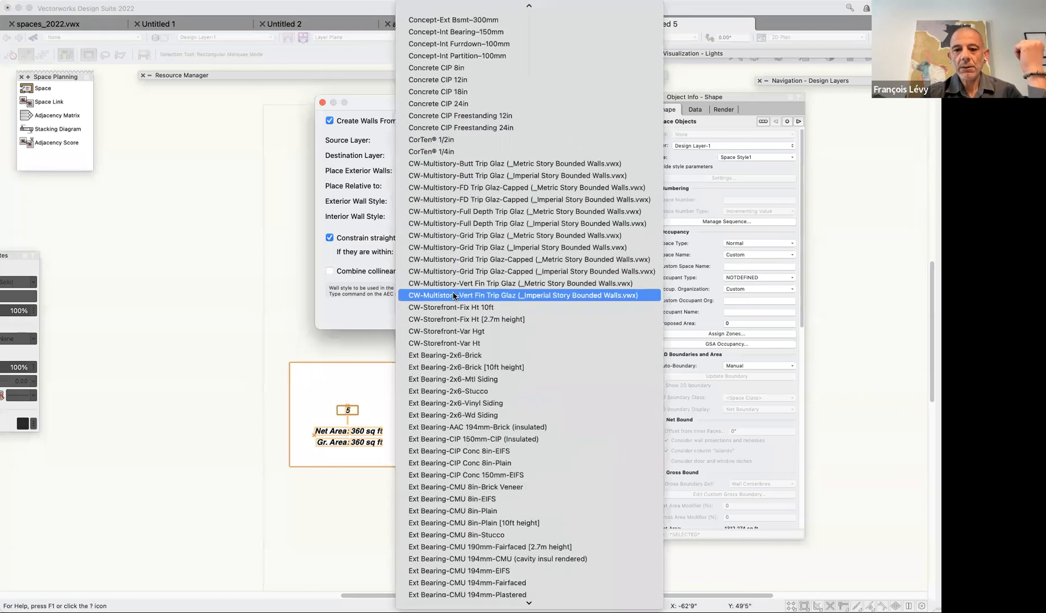
{"action": "scroll", "coordinate": [454, 295], "scroll_direction": "down", "scroll_amount": 5}
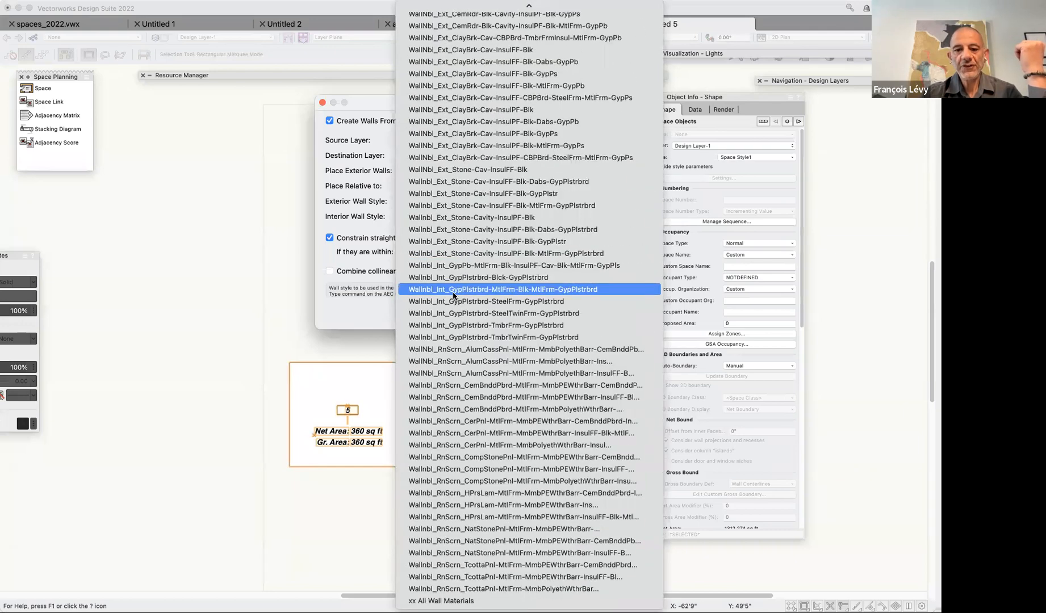
{"action": "scroll", "coordinate": [454, 295], "scroll_direction": "up", "scroll_amount": 20}
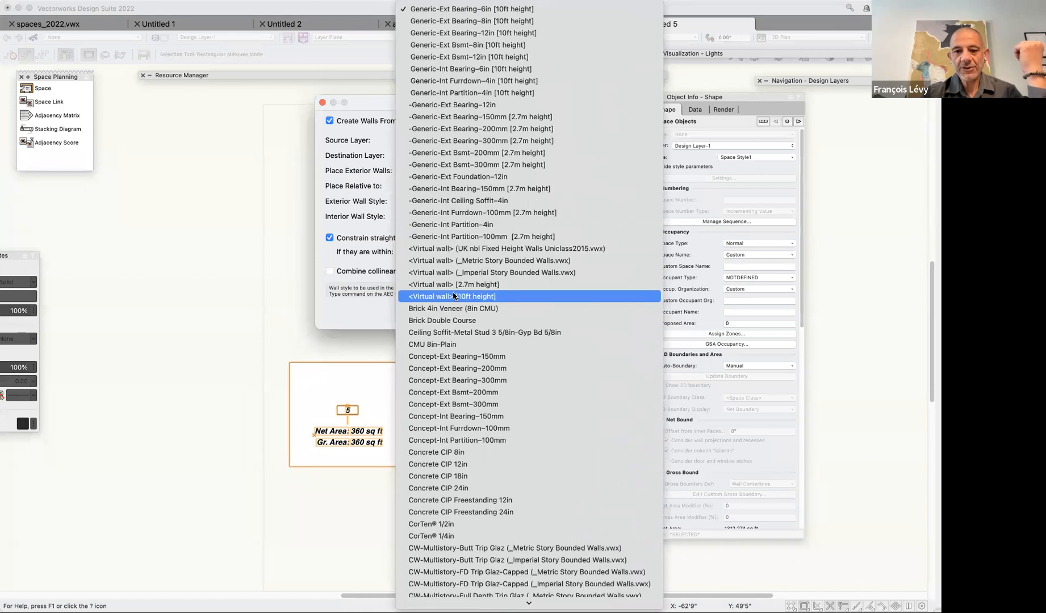
{"action": "left_click", "coordinate": [472, 348]}
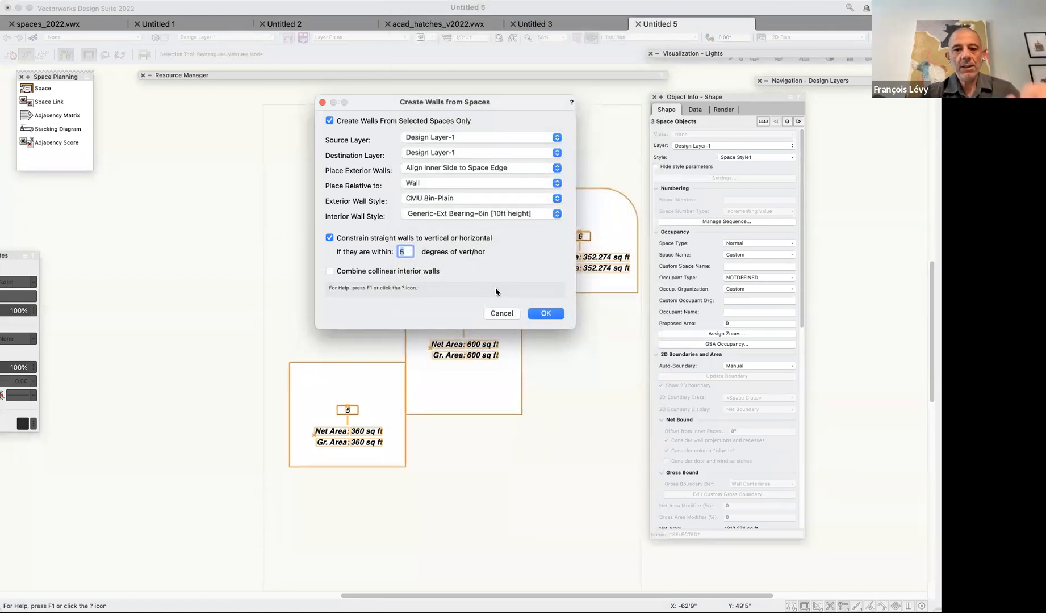
Enable combining collinear interior walls, set the interior style to Generic-Int Partition-4in [10ft height], and create the walls.
{"action": "left_click", "coordinate": [390, 271]}
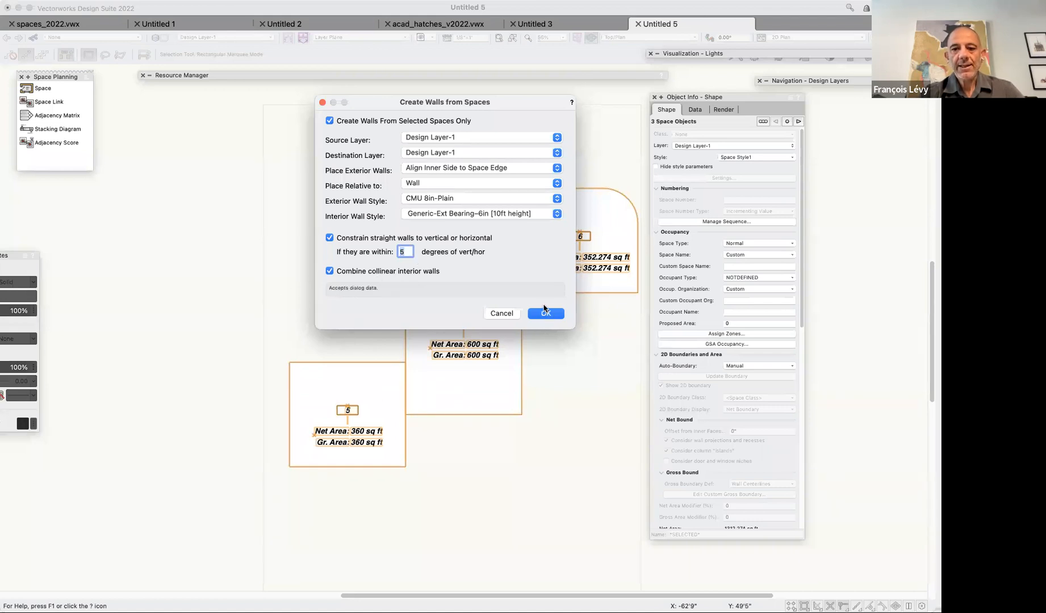
{"action": "left_click", "coordinate": [433, 215]}
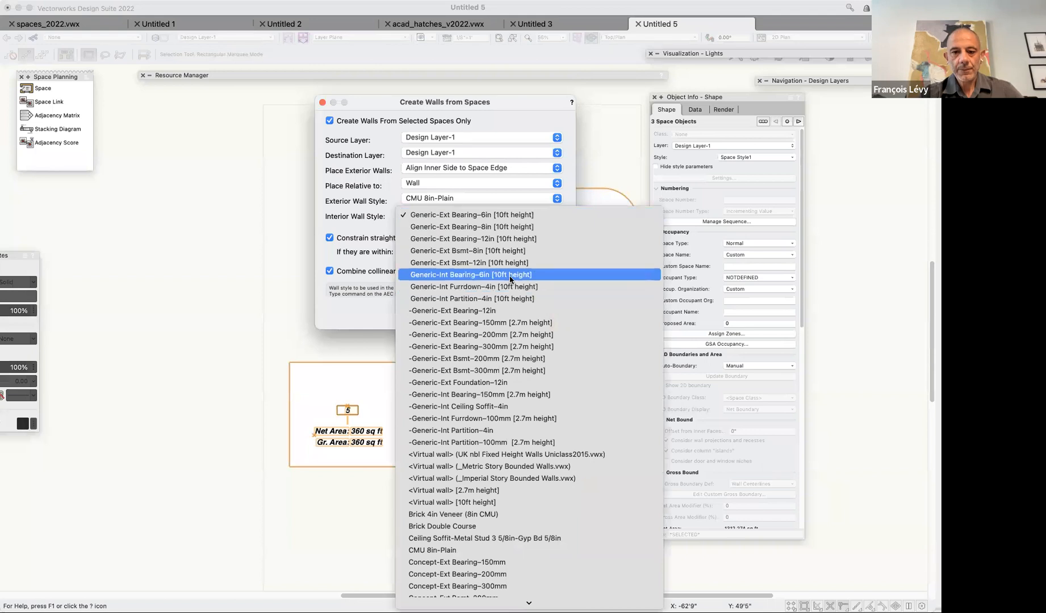
{"action": "left_click", "coordinate": [504, 299]}
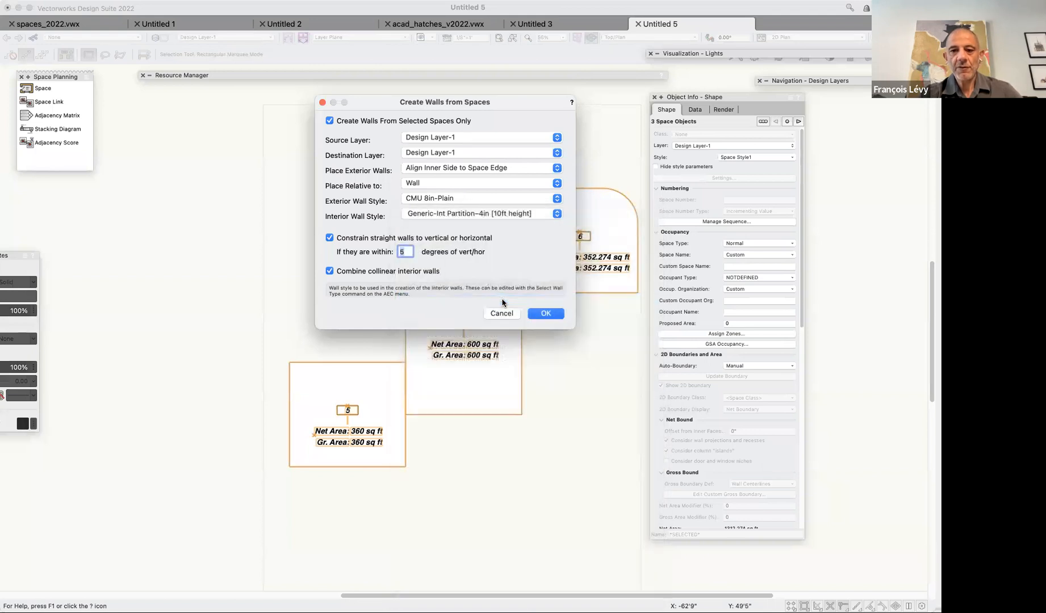
{"action": "left_click", "coordinate": [553, 309]}
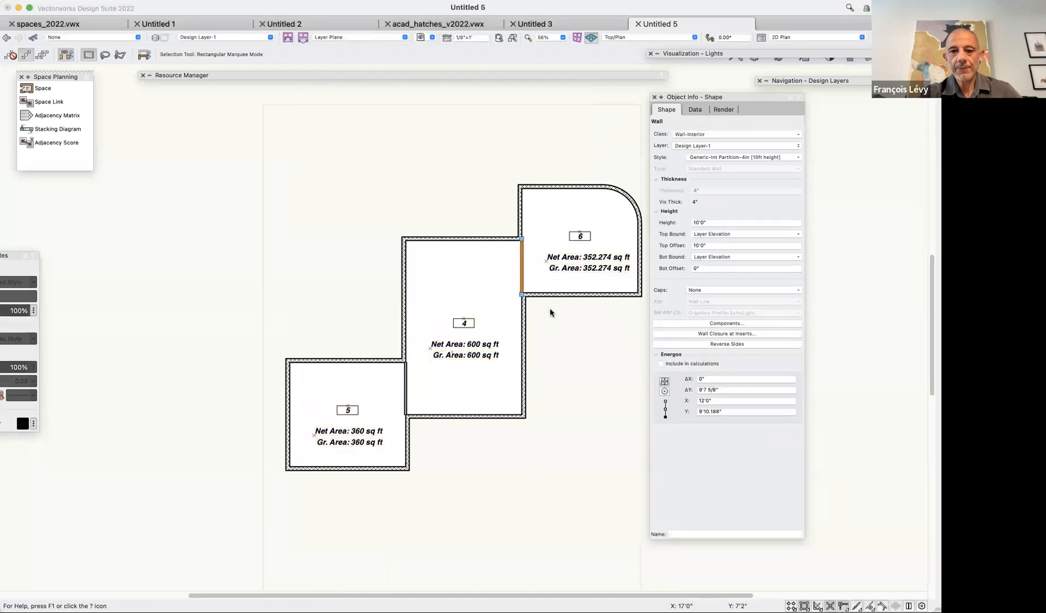
Examine the generated walls and the curved corner wall in plan, then compare wall and space heights in a 3D view.
{"action": "left_click", "coordinate": [546, 325]}
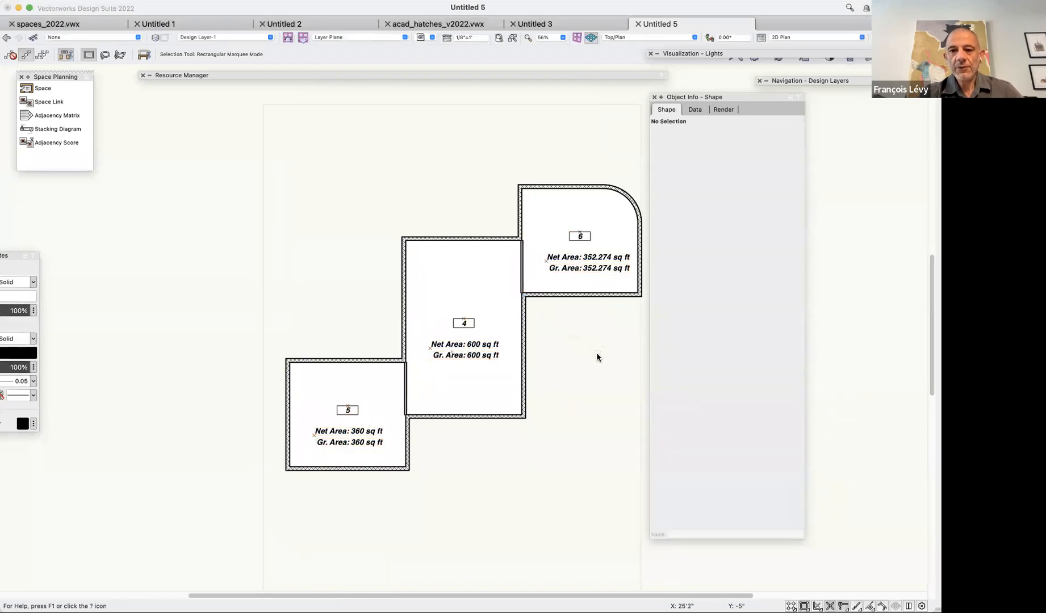
{"action": "left_click", "coordinate": [553, 189]}
{"action": "left_click", "coordinate": [621, 190]}
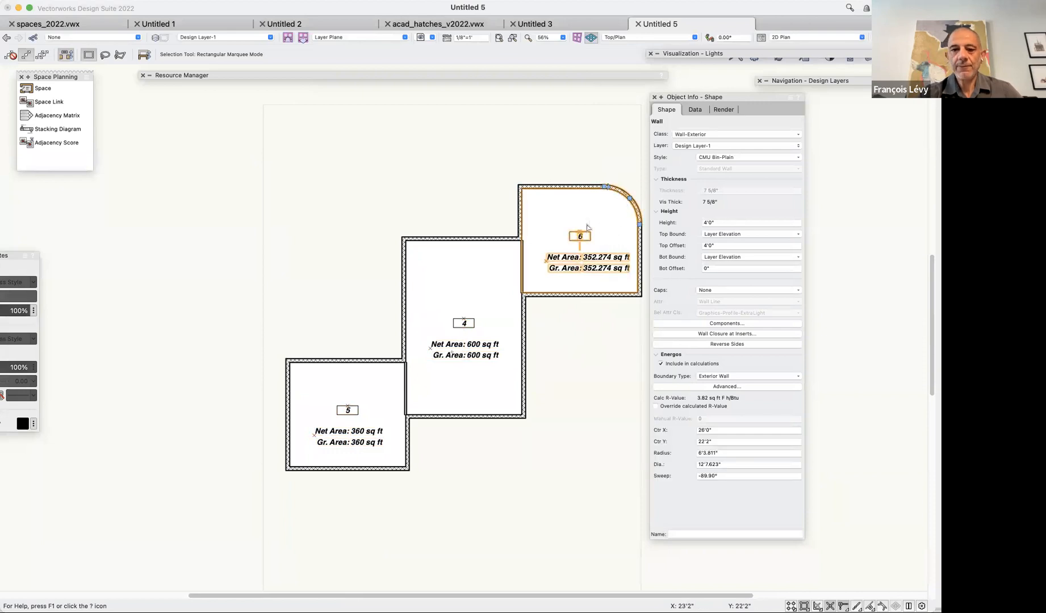
{"action": "left_click", "coordinate": [618, 354]}
{"action": "left_click", "coordinate": [636, 196]}
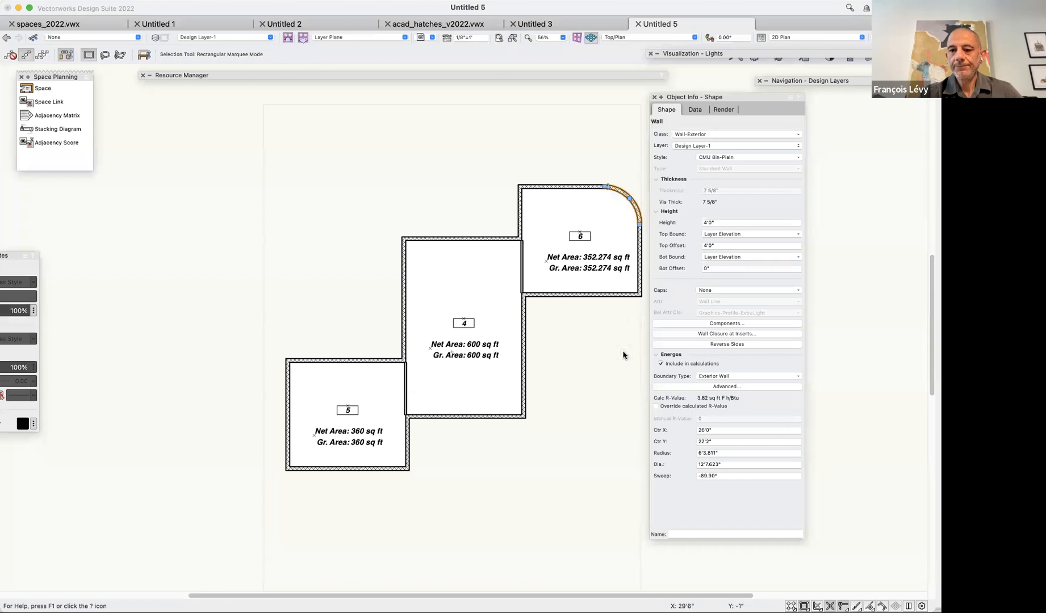
{"action": "scroll", "coordinate": [623, 356], "scroll_direction": "right", "scroll_amount": 5}
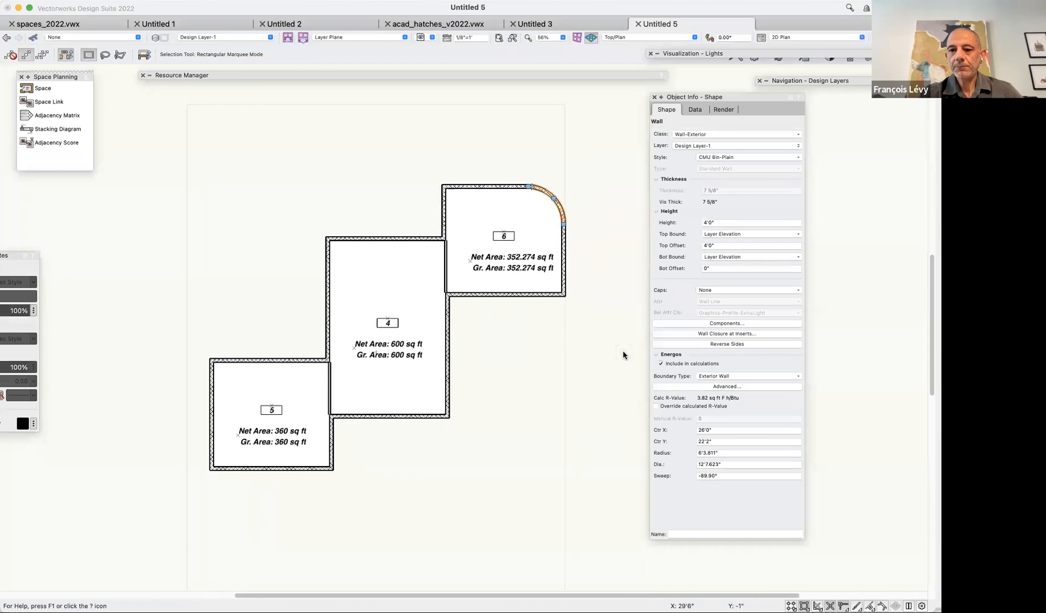
{"action": "left_click", "coordinate": [534, 279]}
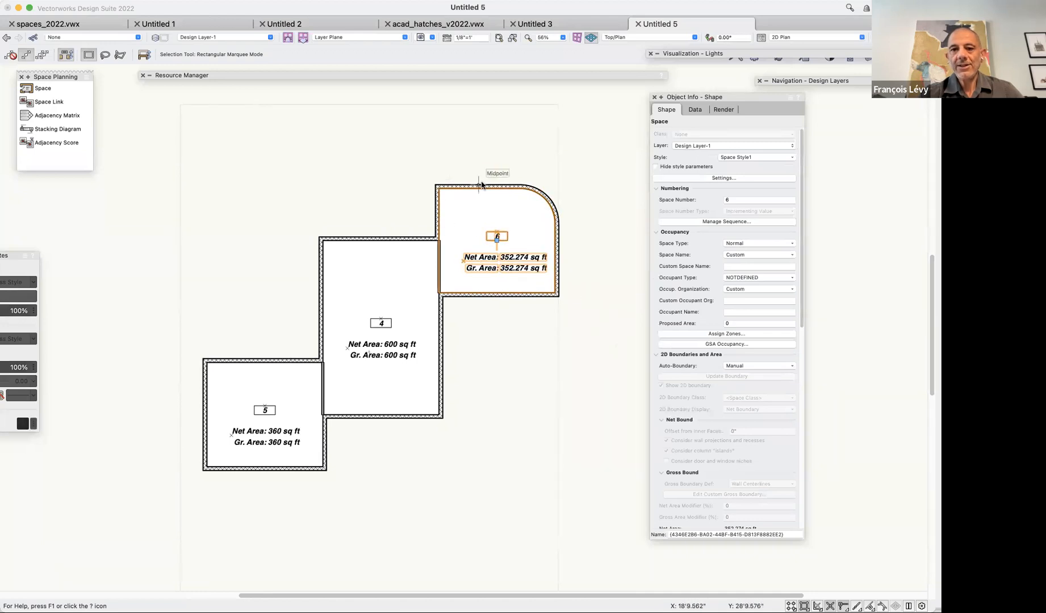
{"action": "key", "text": "shift+c"}
{"action": "left_click_drag", "start_coordinate": [490, 437], "coordinate": [499, 404]}
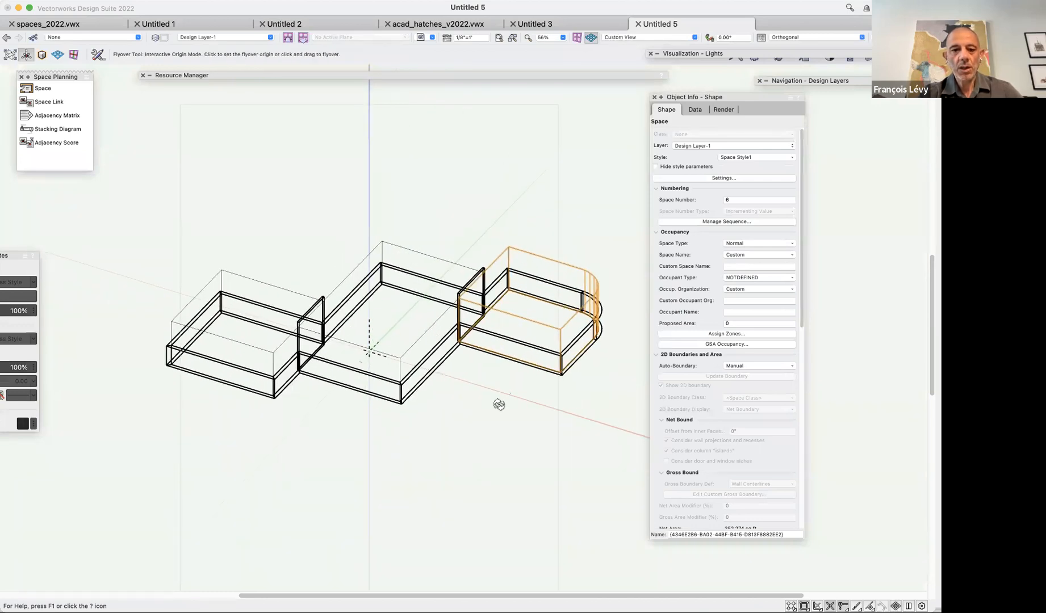
{"action": "key", "text": "x"}
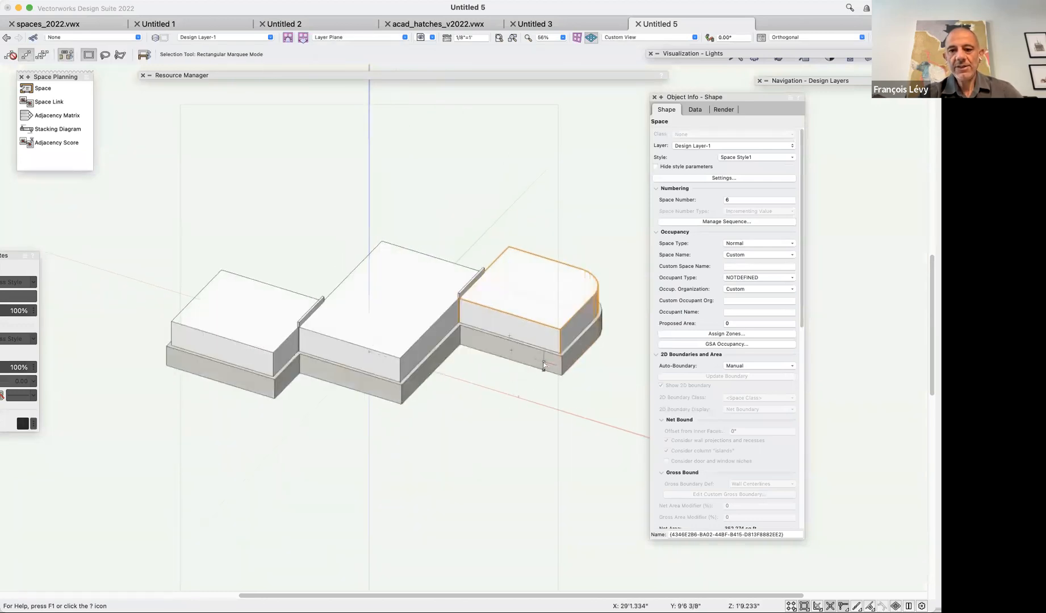
Edit the exterior wall's CMU 8in-Plain style so its height offset is 0" and its top bound is Layer Wall Height.
{"action": "left_click", "coordinate": [542, 363]}
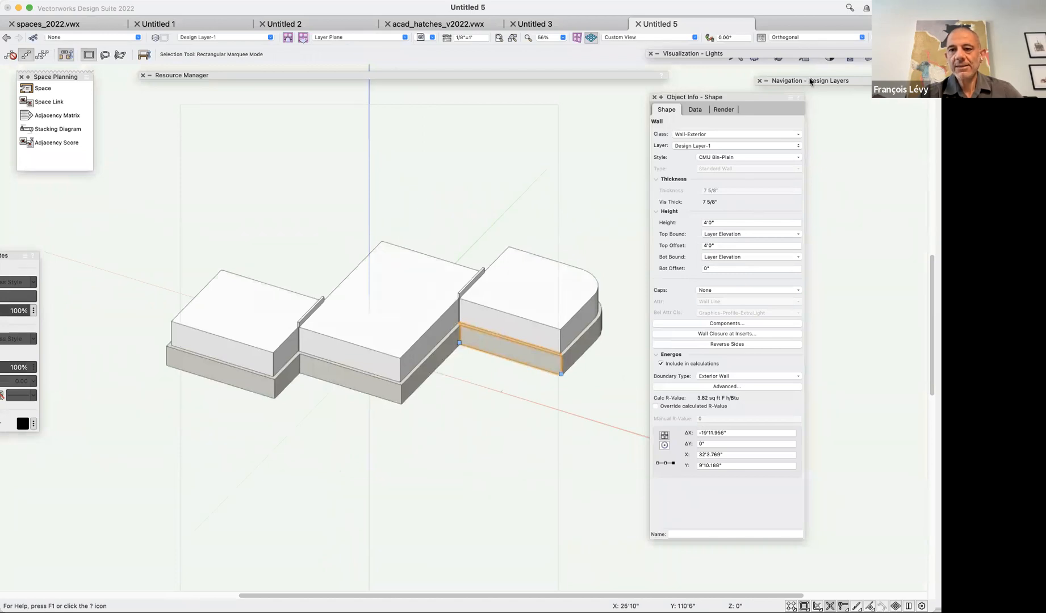
{"action": "mouse_move", "coordinate": [810, 81]}
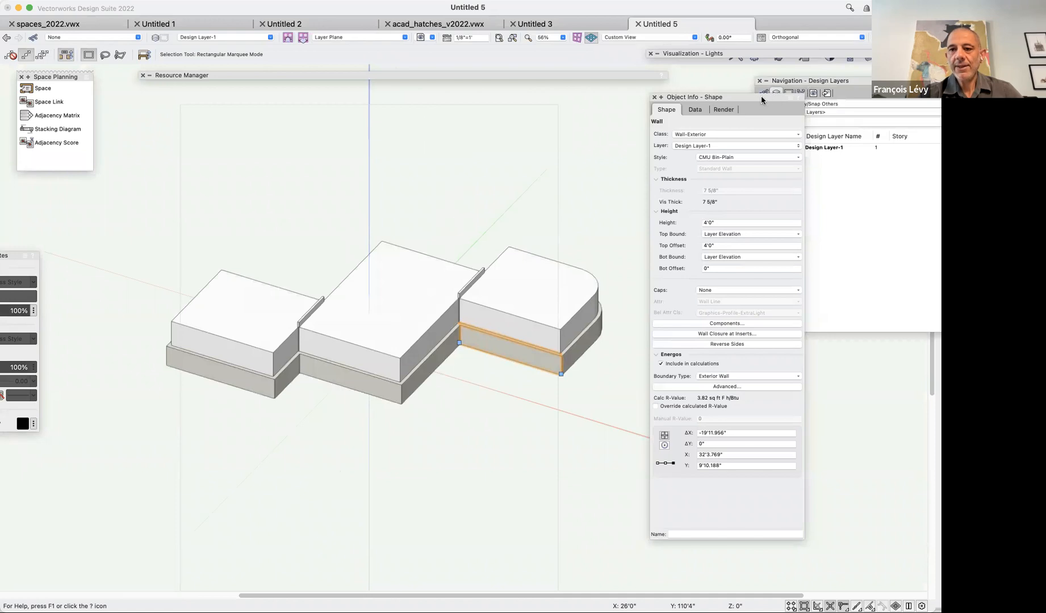
{"action": "left_click", "coordinate": [750, 157]}
{"action": "left_click", "coordinate": [745, 187]}
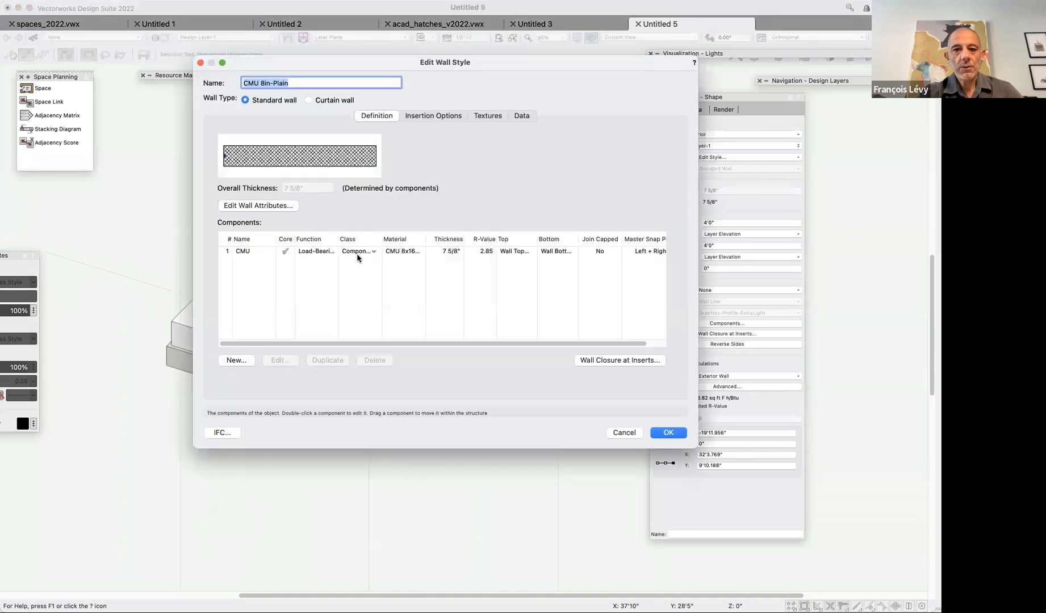
{"action": "left_click", "coordinate": [433, 117]}
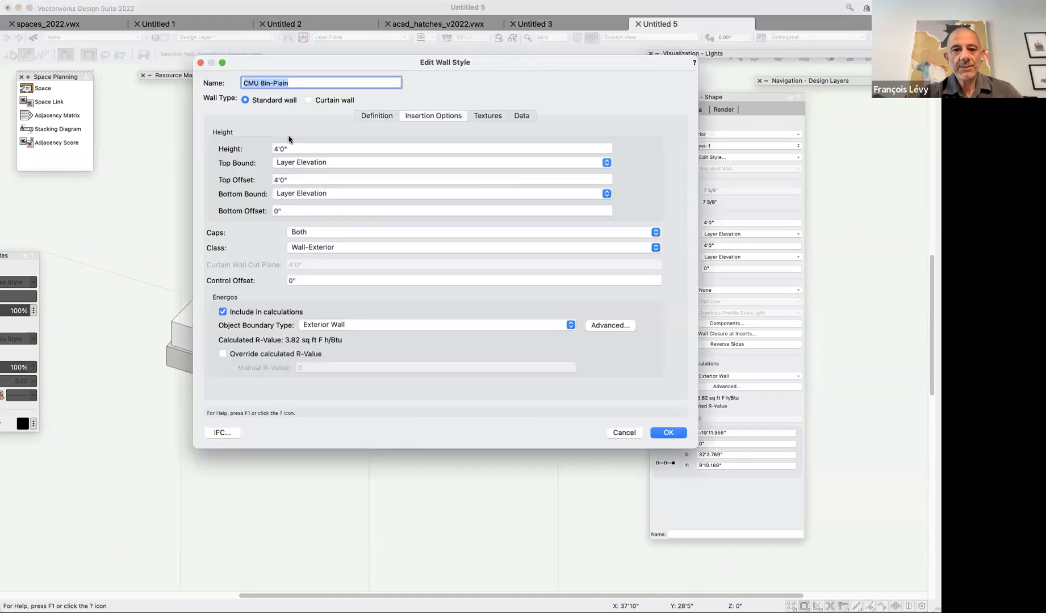
{"action": "left_click", "coordinate": [295, 148]}
{"action": "type", "text": "0"}
{"action": "key", "text": "Tab"}
{"action": "left_click", "coordinate": [289, 163]}
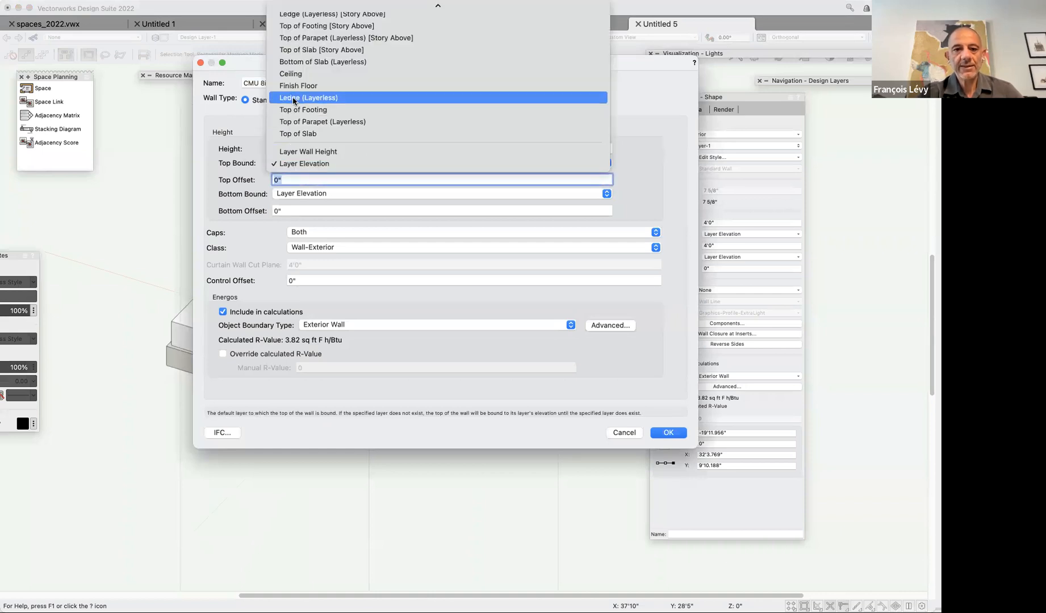
{"action": "left_click", "coordinate": [305, 151]}
Save the exterior wall style and apply it to the existing walls, aligned by center line and replacing only default heights.
{"action": "left_click", "coordinate": [667, 432]}
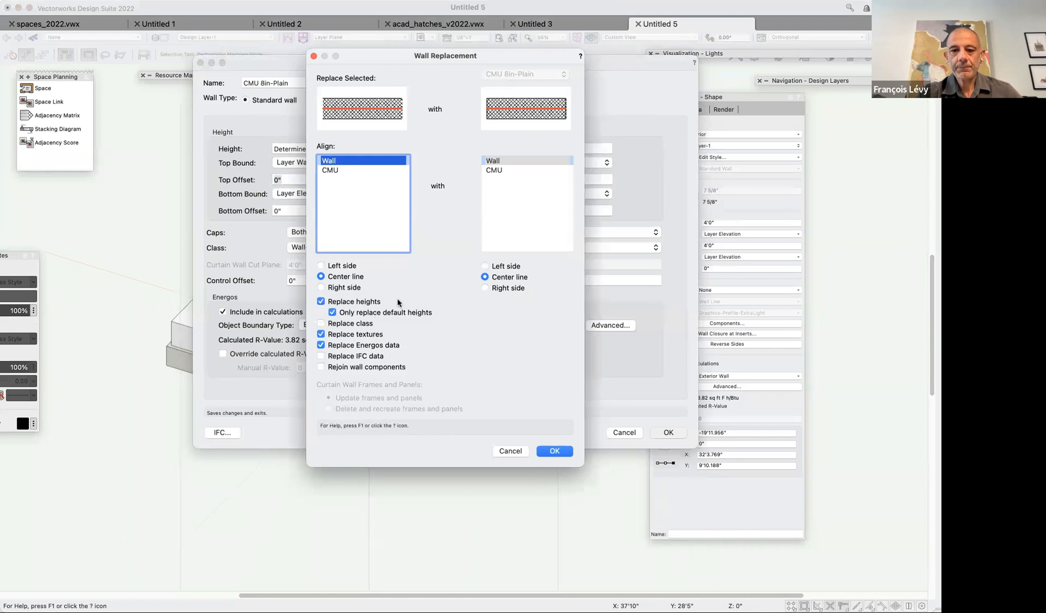
{"action": "left_click", "coordinate": [554, 451]}
{"action": "left_click", "coordinate": [668, 432]}
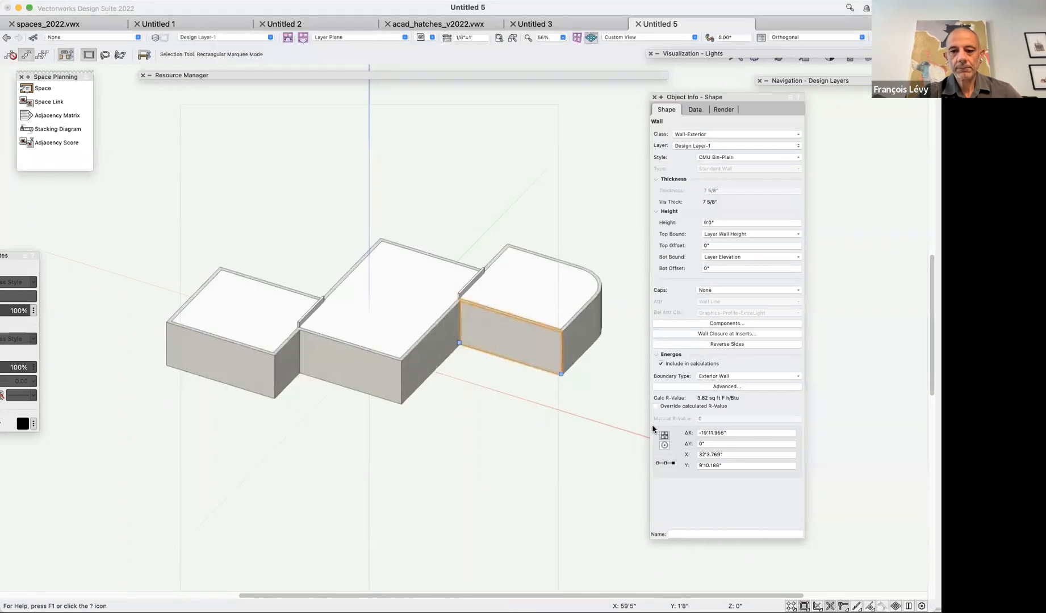
{"action": "left_click", "coordinate": [545, 440]}
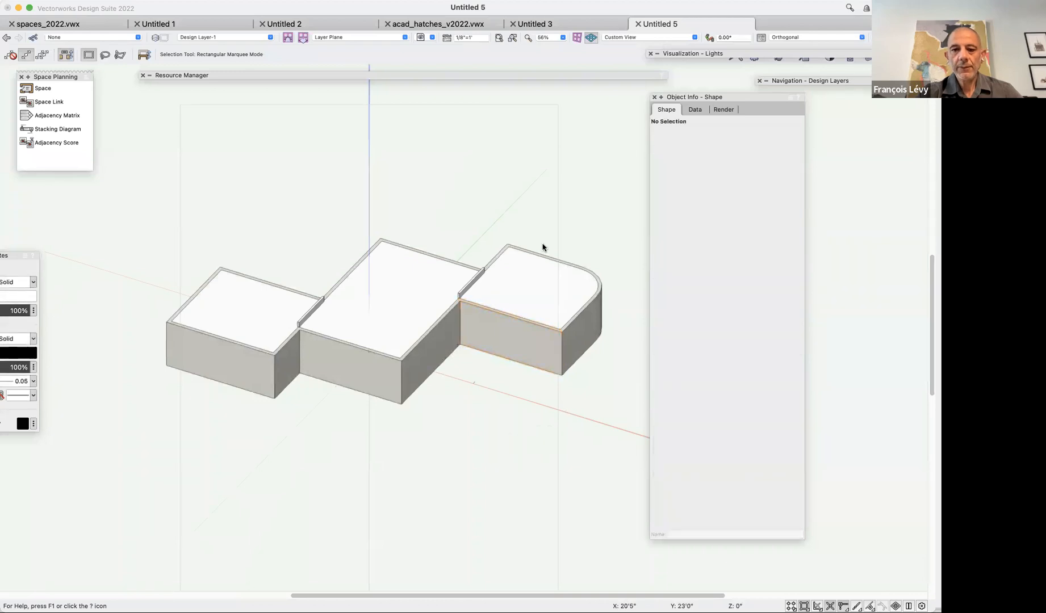
Edit the two interior walls' Generic-Int Partition-4in [10ft height] style so its height offset is 0" and its top bound is Layer Wall Height.
{"action": "left_click", "coordinate": [467, 286]}
{"action": "left_click", "coordinate": [307, 318], "text": "shift"}
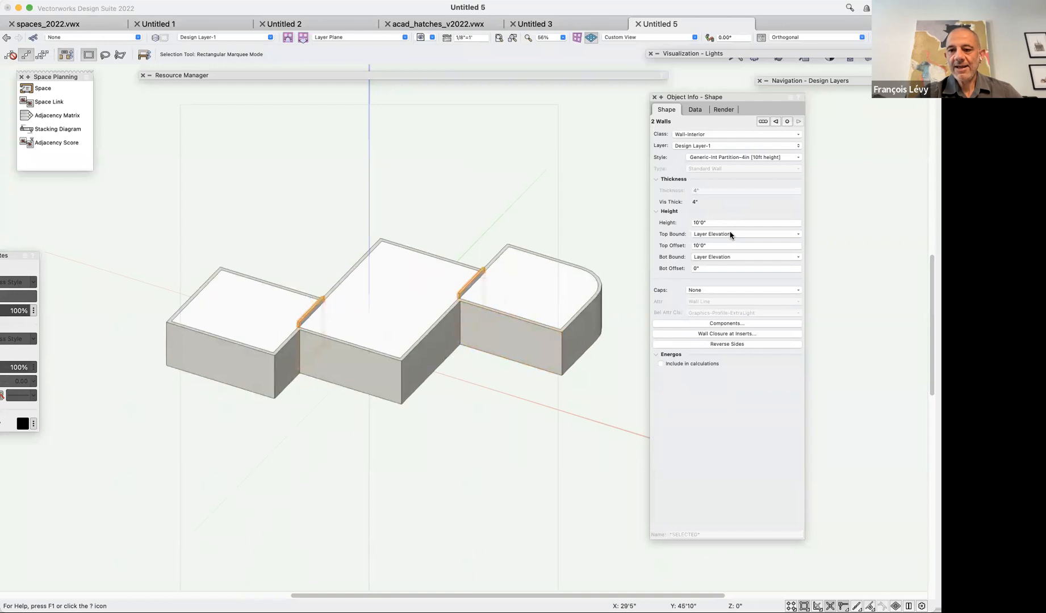
{"action": "left_click", "coordinate": [742, 157]}
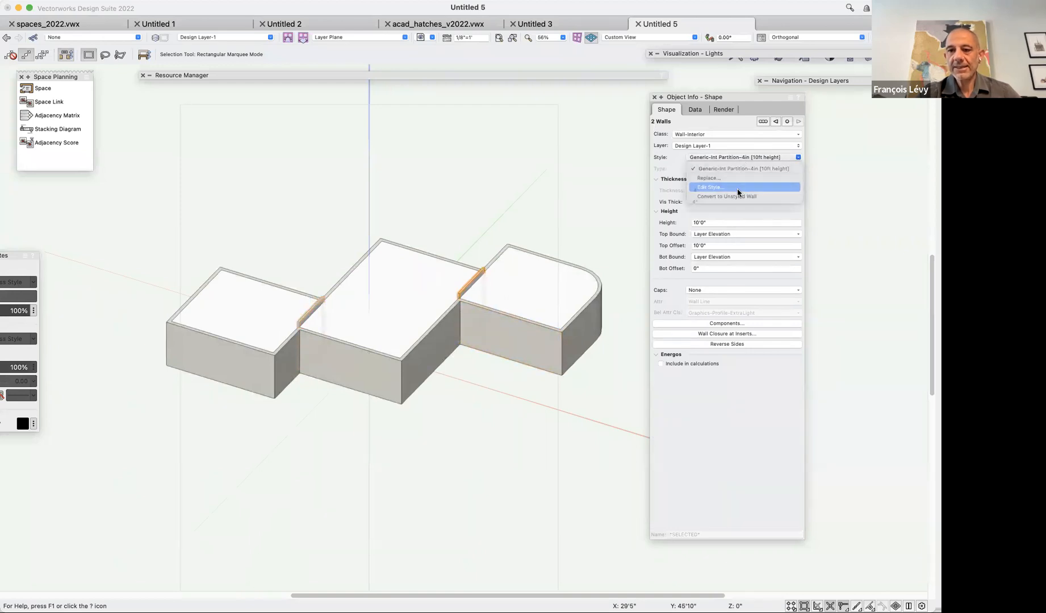
{"action": "left_click", "coordinate": [737, 189]}
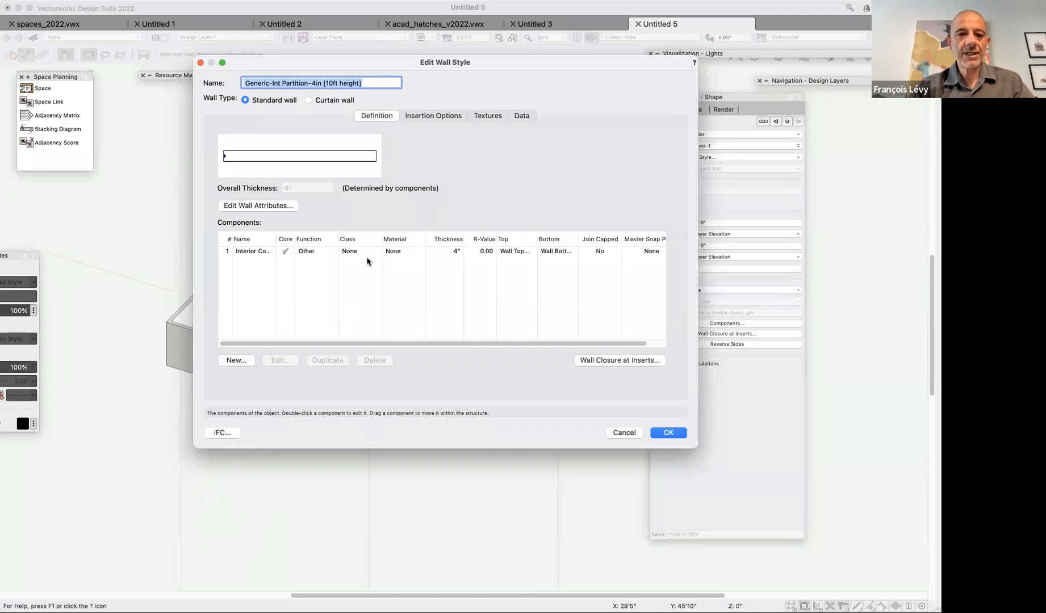
{"action": "left_click", "coordinate": [432, 116]}
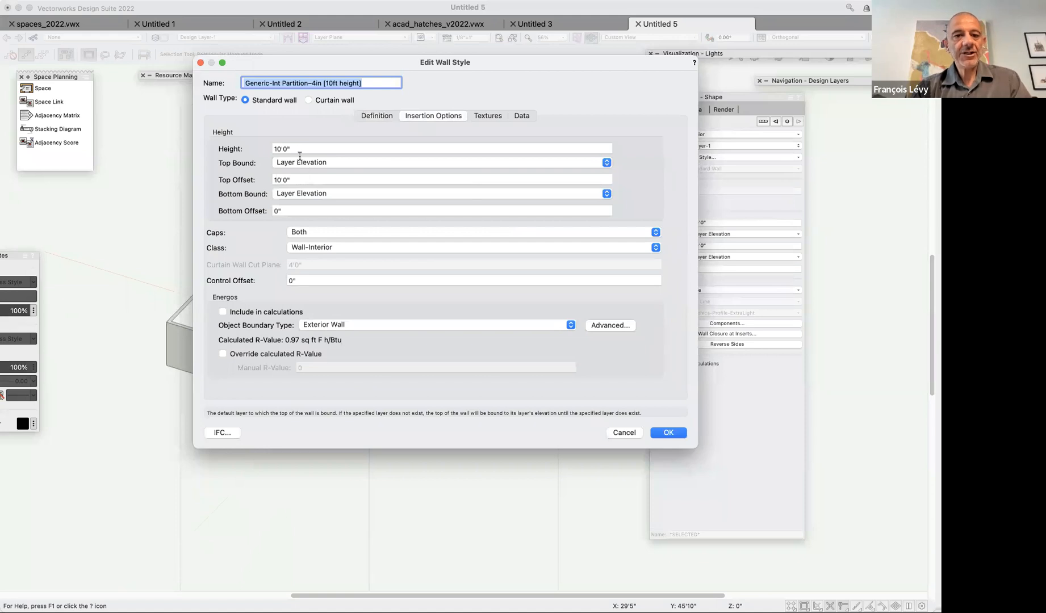
{"action": "double_click", "coordinate": [282, 149]}
{"action": "type", "text": "0"}
{"action": "key", "text": "Tab"}
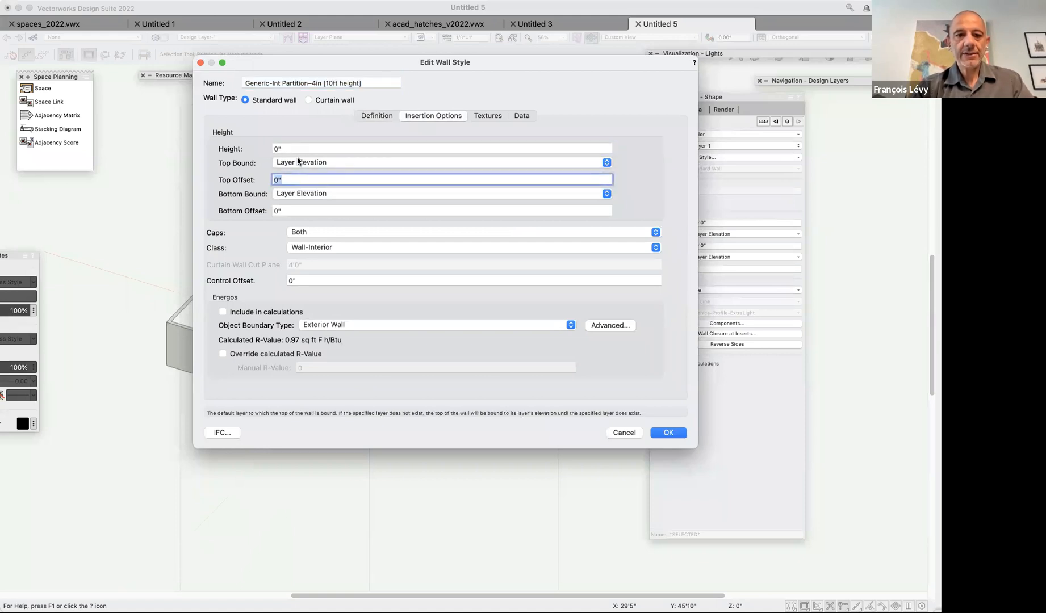
{"action": "left_click", "coordinate": [299, 163]}
{"action": "left_click", "coordinate": [471, 146]}
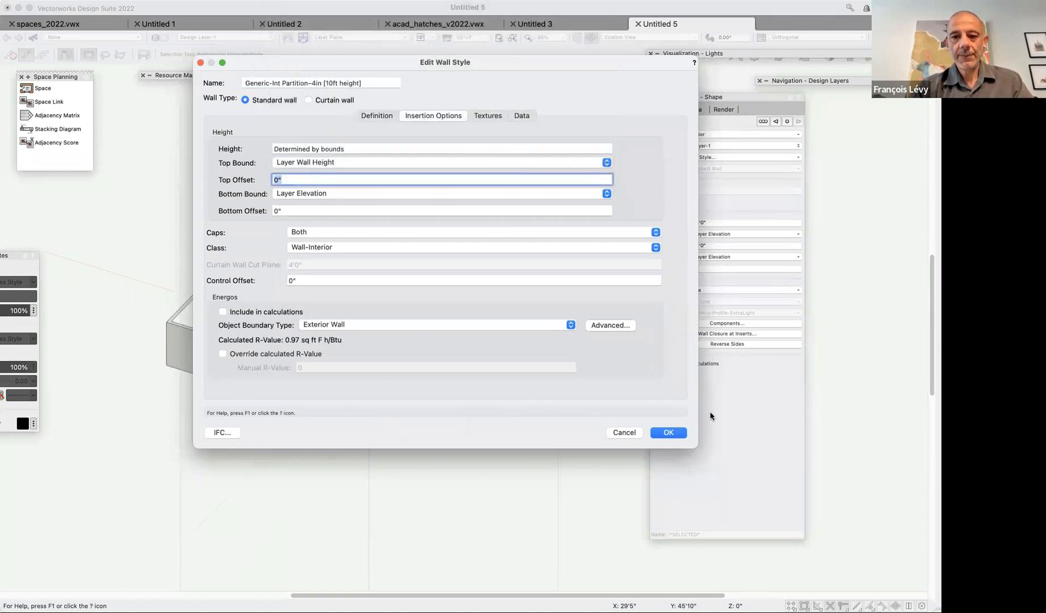
Save the interior wall style and apply it to the existing walls, aligned by center line and replacing heights, textures and Energos data.
{"action": "left_click", "coordinate": [670, 432]}
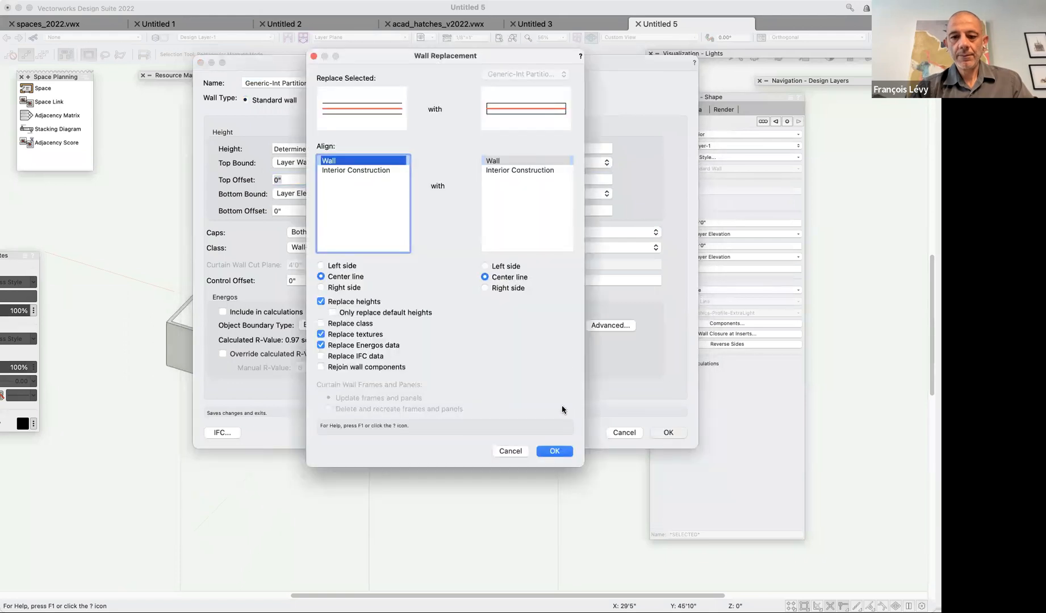
{"action": "left_click", "coordinate": [558, 454]}
{"action": "left_click", "coordinate": [425, 451]}
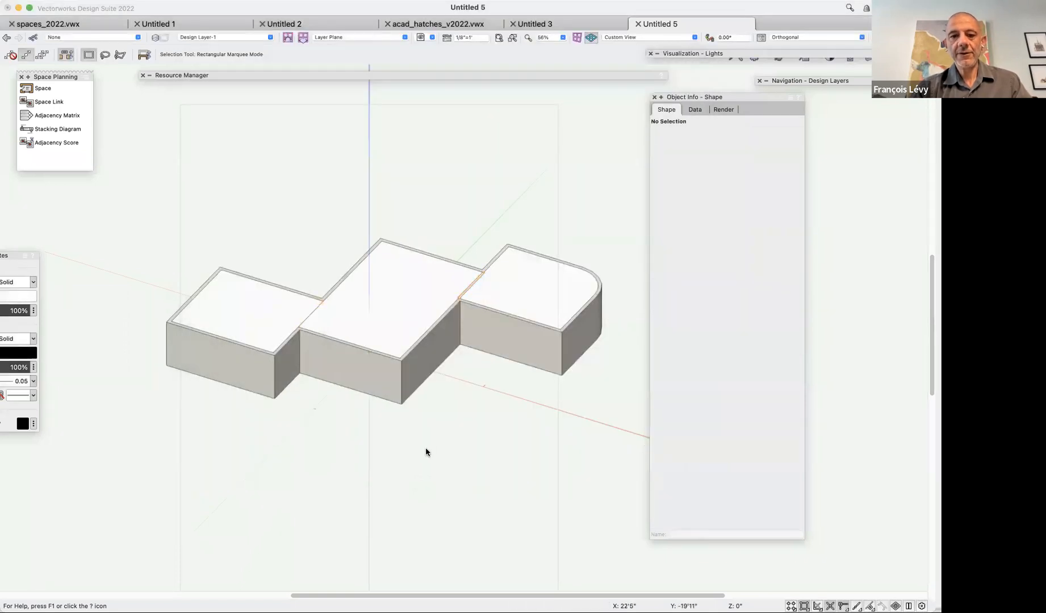
Check the settings of the middle space and of the interior wall between the middle and curved rooms.
{"action": "left_click", "coordinate": [369, 309]}
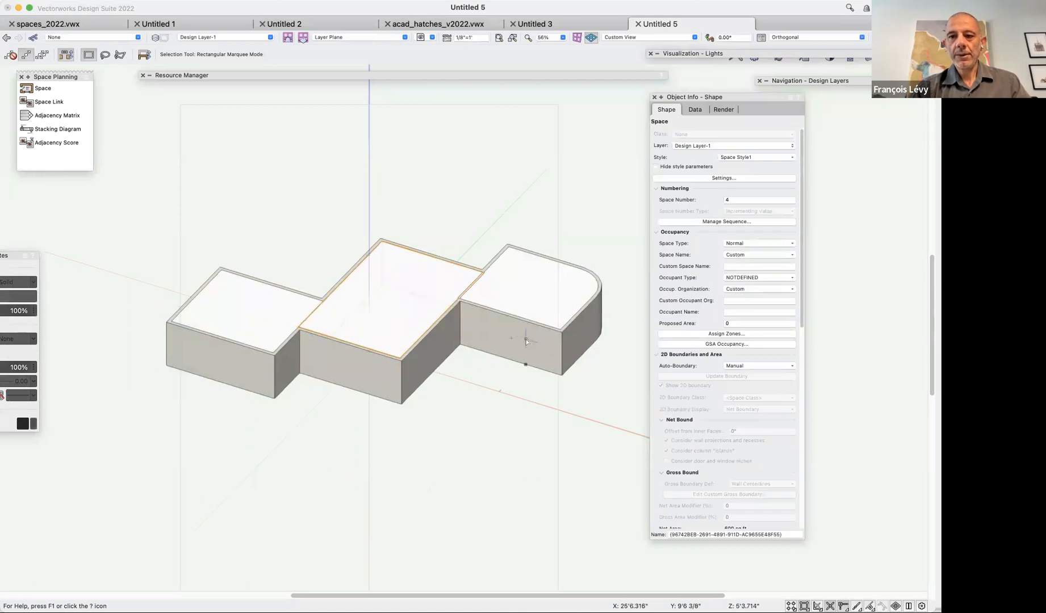
{"action": "left_click", "coordinate": [471, 318]}
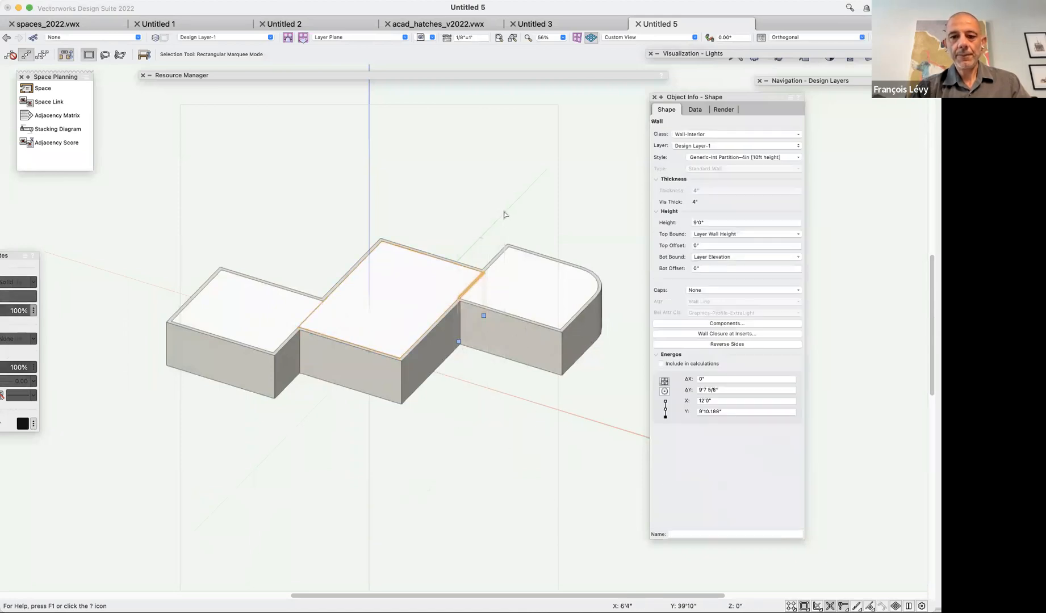
{"action": "left_click", "coordinate": [547, 417]}
{"action": "left_click_drag", "start_coordinate": [446, 380], "coordinate": [498, 232]}
Delete the three spaces in the 3D view to expose the wall interiors, and undo the deletion.
{"action": "left_click", "coordinate": [560, 291]}
{"action": "left_click", "coordinate": [414, 303], "text": "shift"}
{"action": "left_click", "coordinate": [222, 307], "text": "shift"}
{"action": "key", "text": "Delete"}
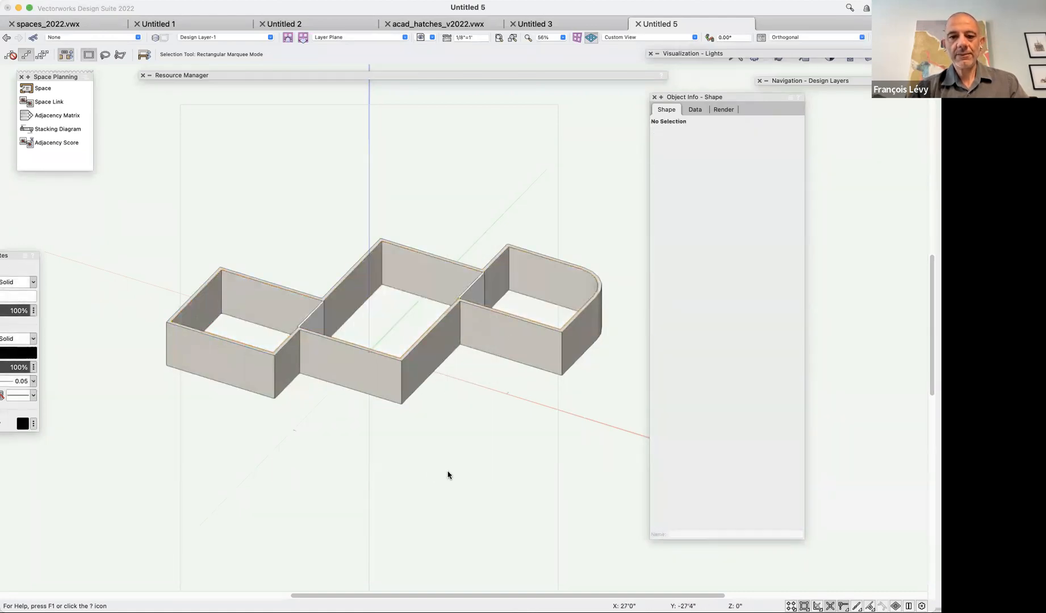
{"action": "key", "text": "super+z"}
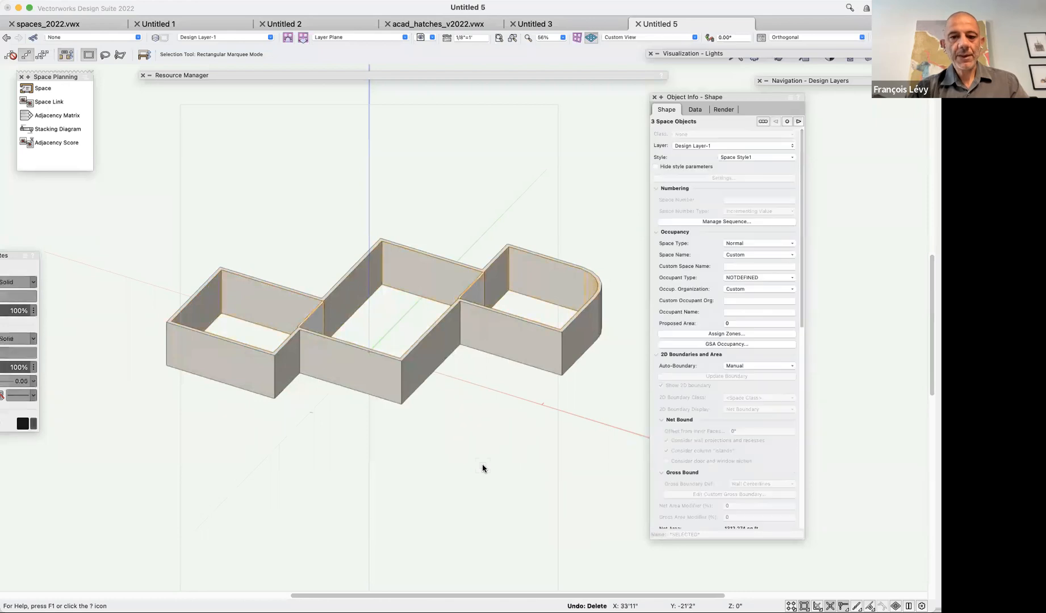
Examine the interior wall between spaces 4 and 6 and its junctions with the exterior walls up close in Top/Plan view.
{"action": "key", "text": "F5"}
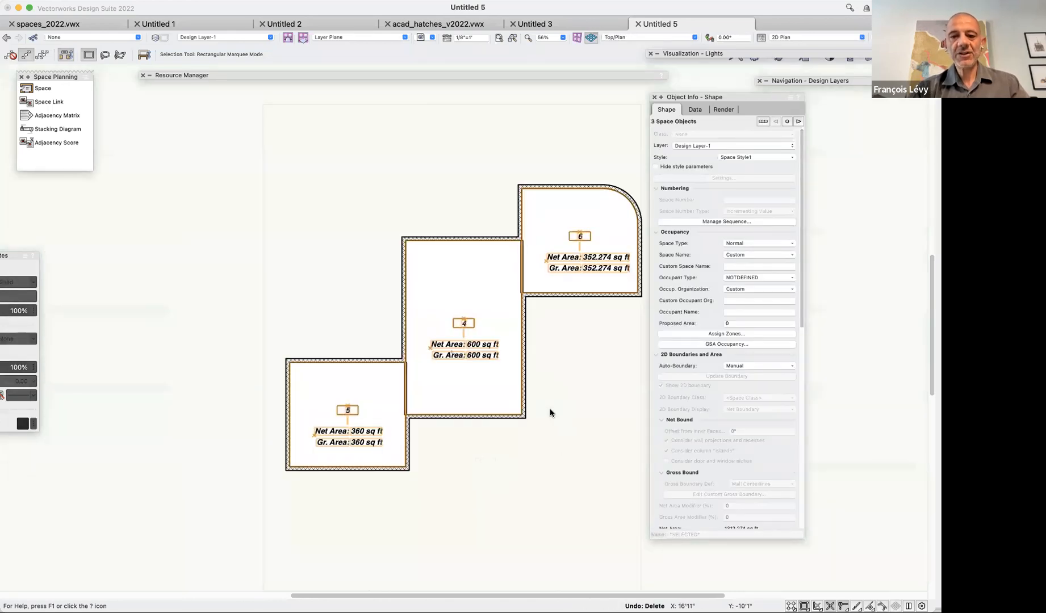
{"action": "key", "text": "super+1"}
{"action": "key", "text": "super+1"}
{"action": "scroll", "coordinate": [550, 408], "scroll_direction": "right", "scroll_amount": 5}
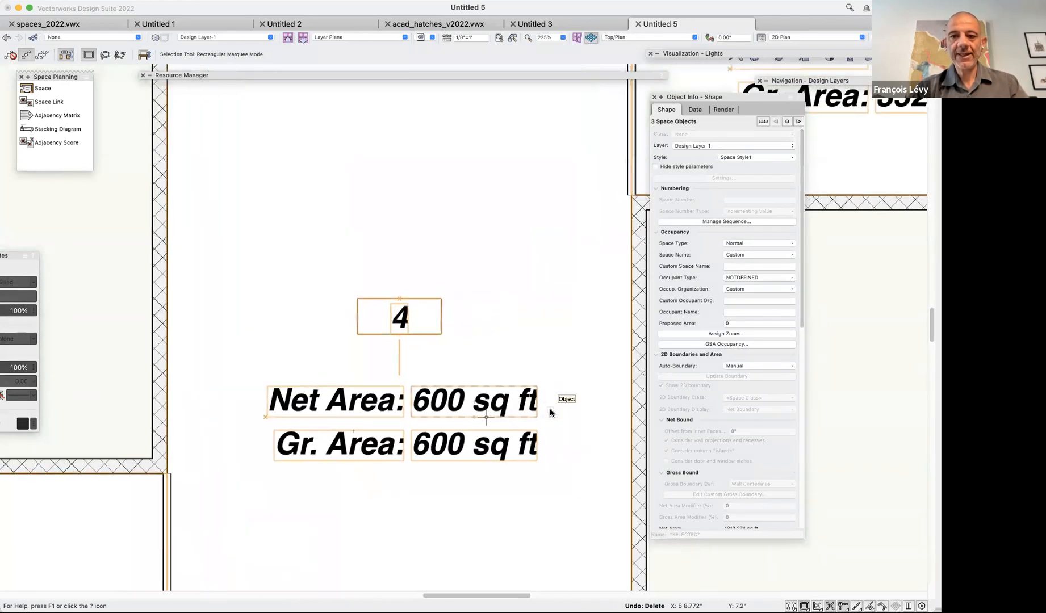
{"action": "scroll", "coordinate": [549, 413], "scroll_direction": "up", "scroll_amount": 3}
{"action": "left_click", "coordinate": [539, 427]}
{"action": "left_click", "coordinate": [410, 179]}
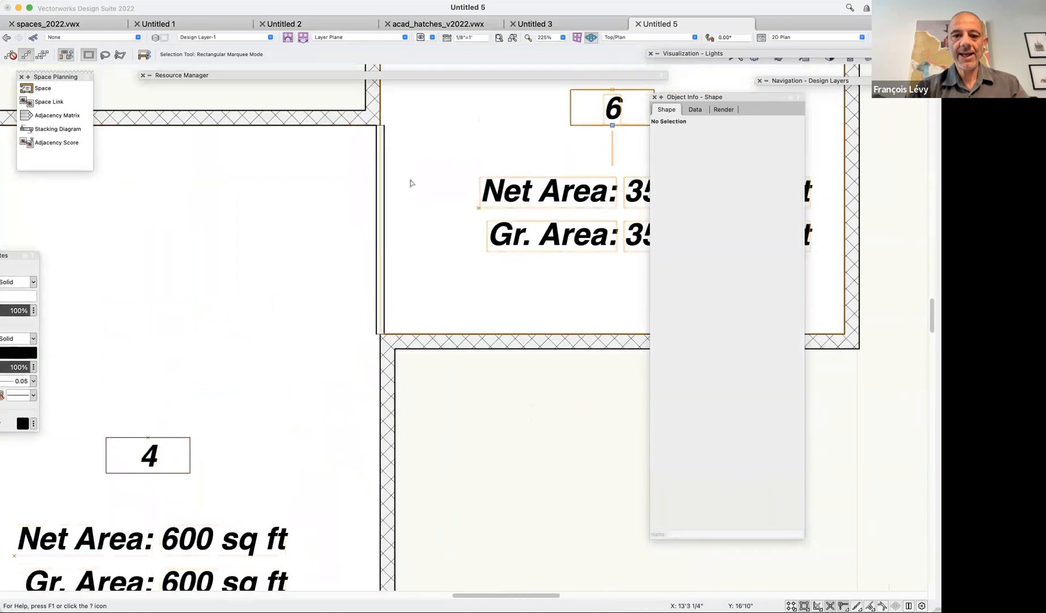
{"action": "left_click", "coordinate": [380, 145]}
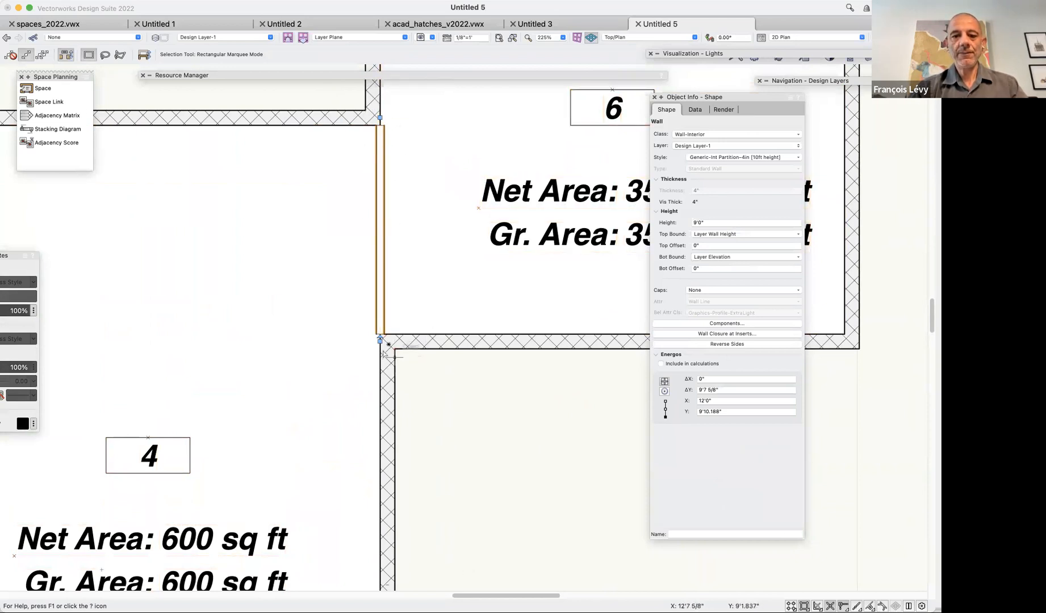
{"action": "scroll", "coordinate": [444, 426], "scroll_direction": "down", "scroll_amount": 2}
{"action": "left_click", "coordinate": [516, 430]}
{"action": "scroll", "coordinate": [555, 433], "scroll_direction": "right", "scroll_amount": 5}
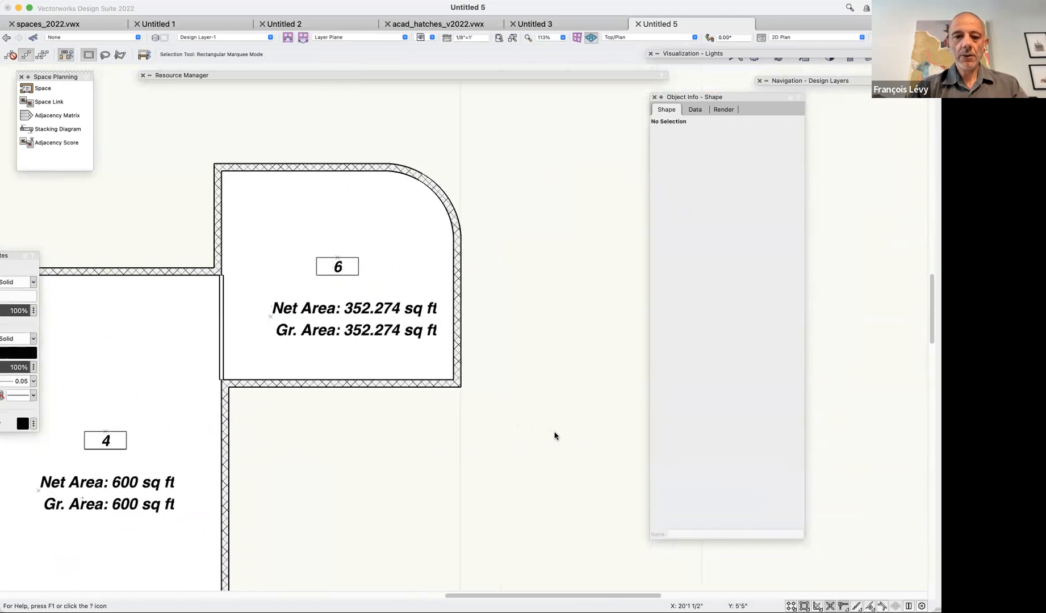
Enable the Selection tool's connected walls mode so joined walls follow when a wall is moved.
{"action": "left_click", "coordinate": [363, 387]}
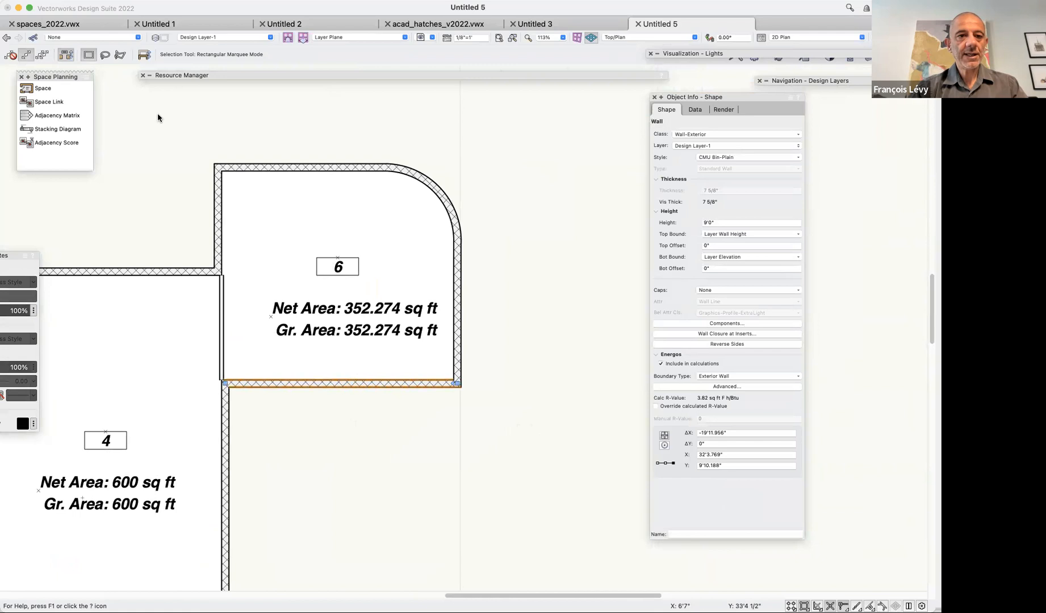
{"action": "left_click", "coordinate": [144, 55]}
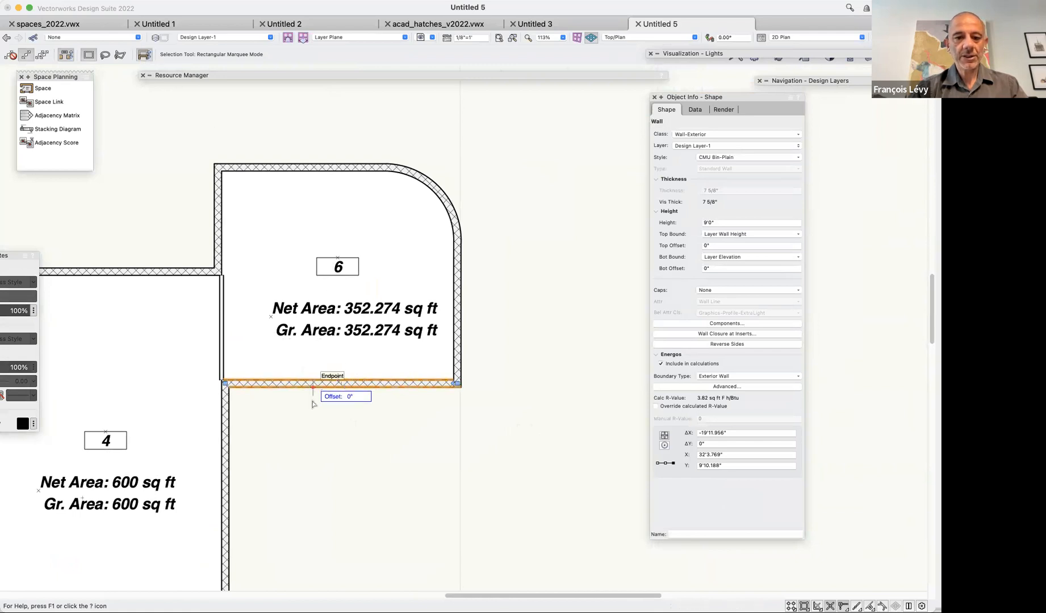
{"action": "left_click", "coordinate": [335, 447]}
Try moving the exterior wall between space 4 and the outside, below space 6, by 2' in X and 0 in Y, and undo the move.
{"action": "left_click", "coordinate": [226, 438]}
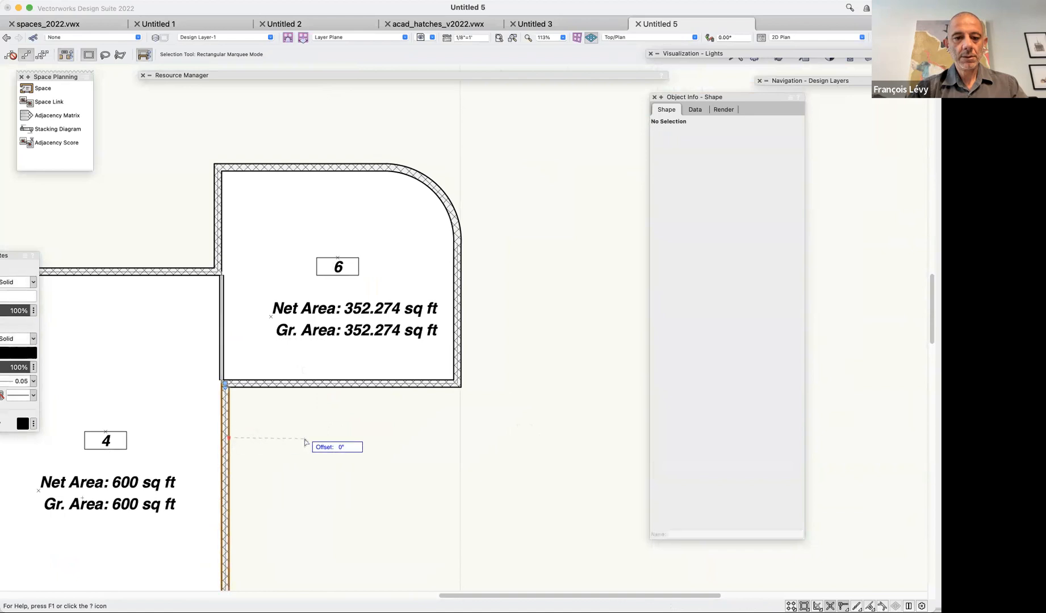
{"action": "key", "text": "super+2"}
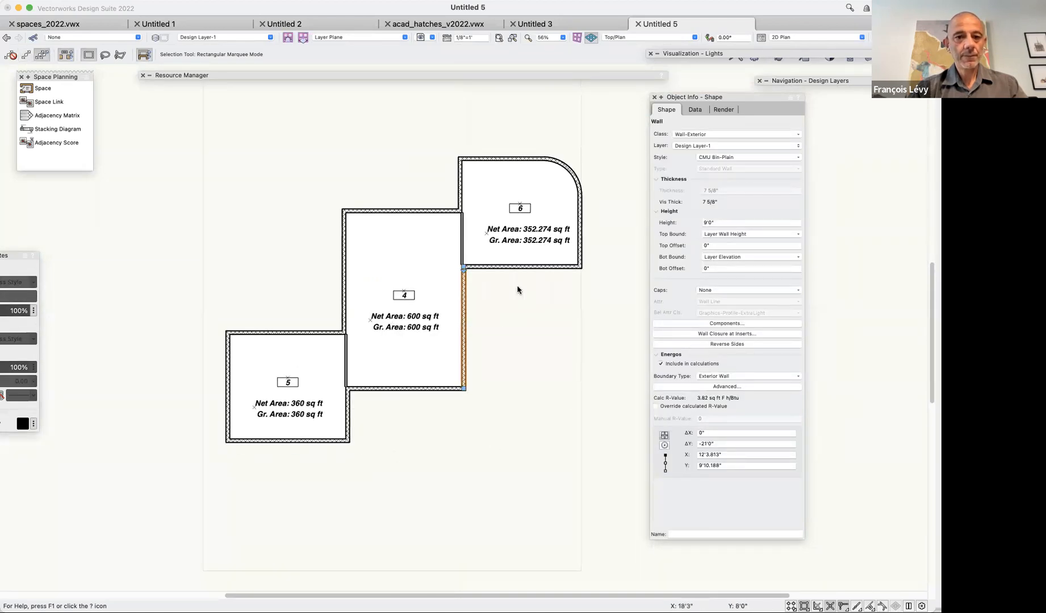
{"action": "key", "text": "super+m"}
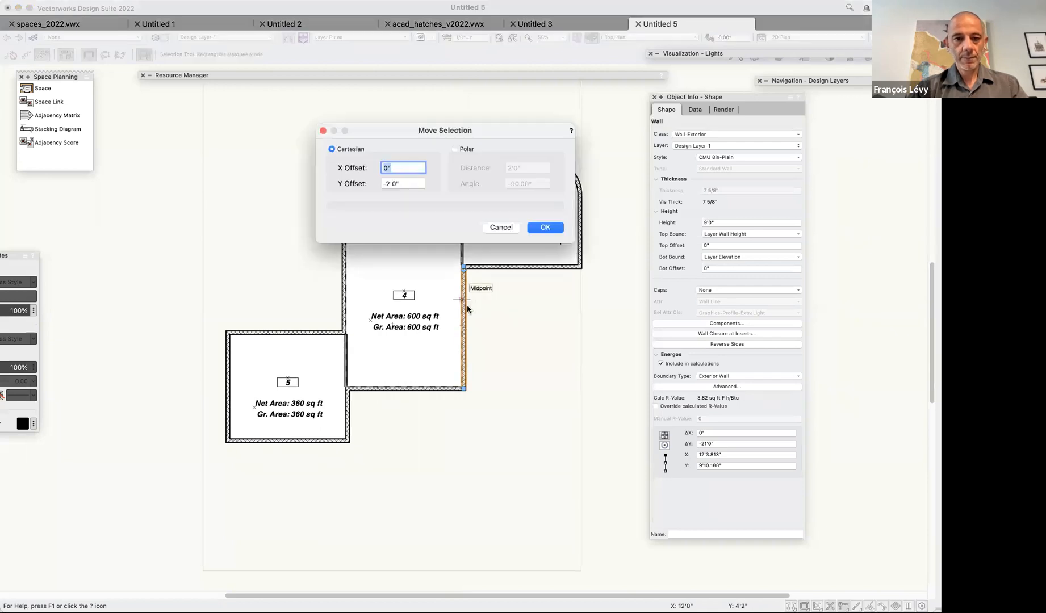
{"action": "type", "text": "2'"}
{"action": "key", "text": "Tab"}
{"action": "type", "text": "0"}
{"action": "key", "text": "Return"}
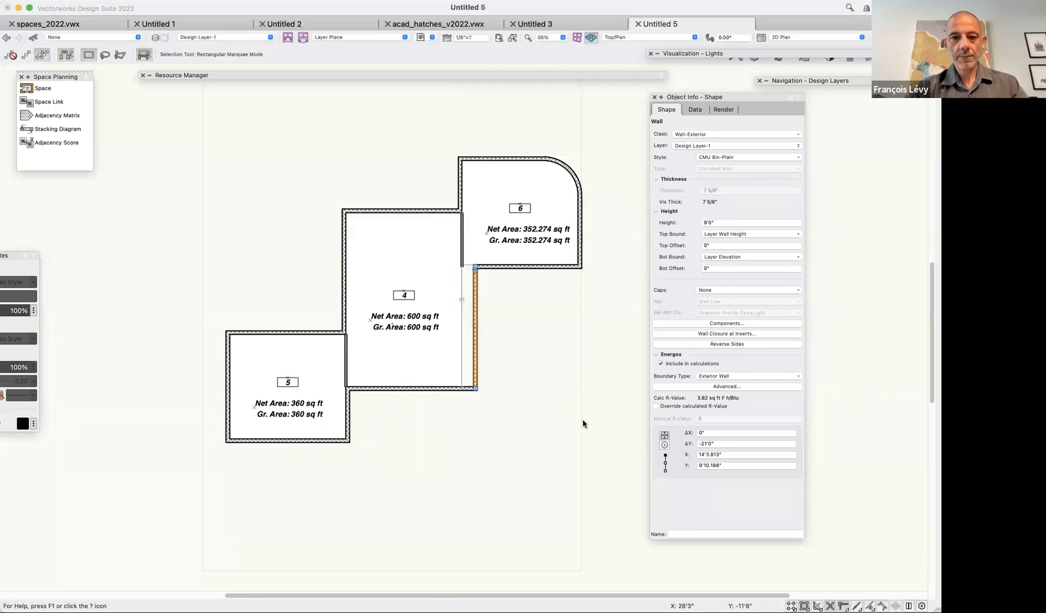
{"action": "key", "text": "super+z"}
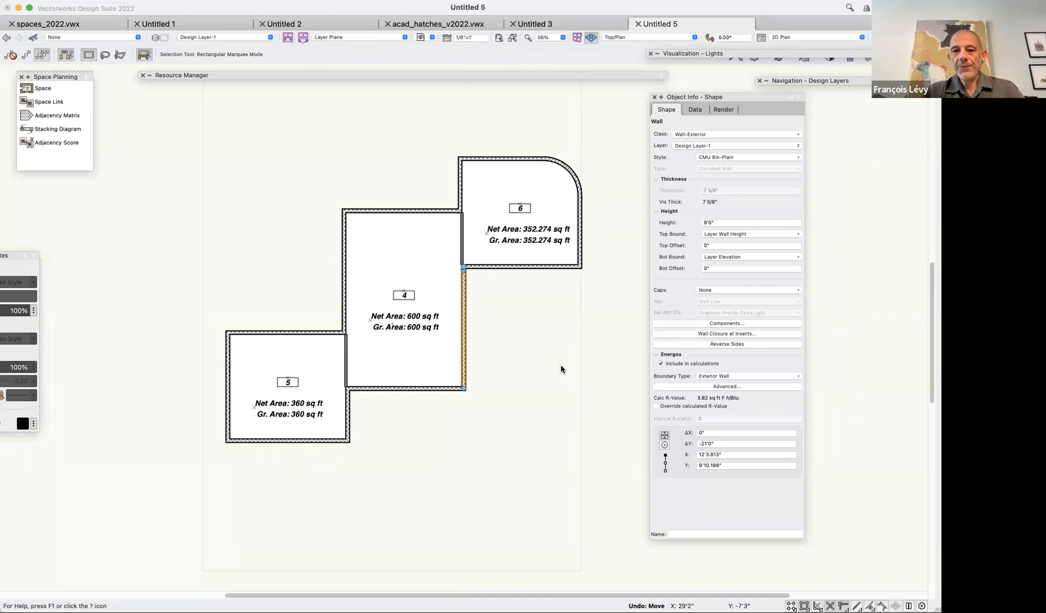
Delete spaces 4, 5 and 6, leaving only the walls.
{"action": "left_click", "coordinate": [560, 369]}
{"action": "left_click", "coordinate": [420, 273]}
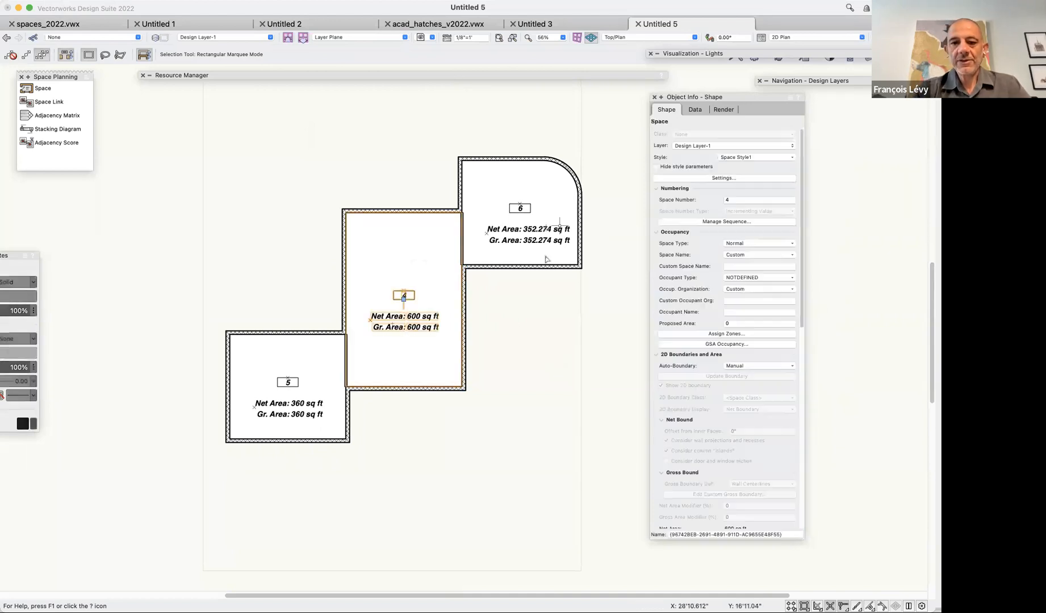
{"action": "left_click", "coordinate": [549, 218], "text": "shift"}
{"action": "left_click", "coordinate": [301, 354], "text": "shift"}
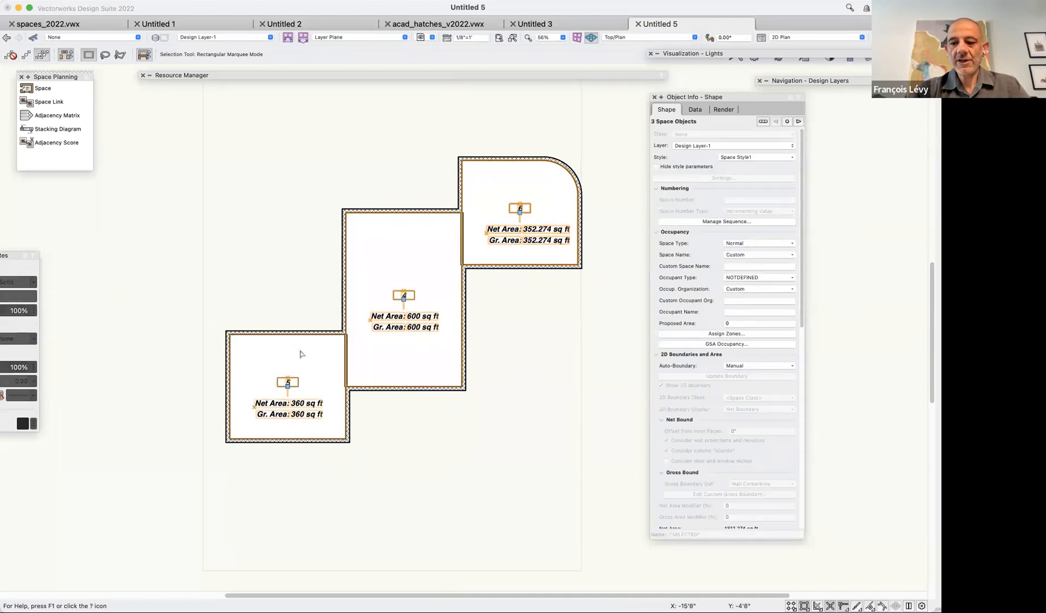
{"action": "key", "text": "Delete"}
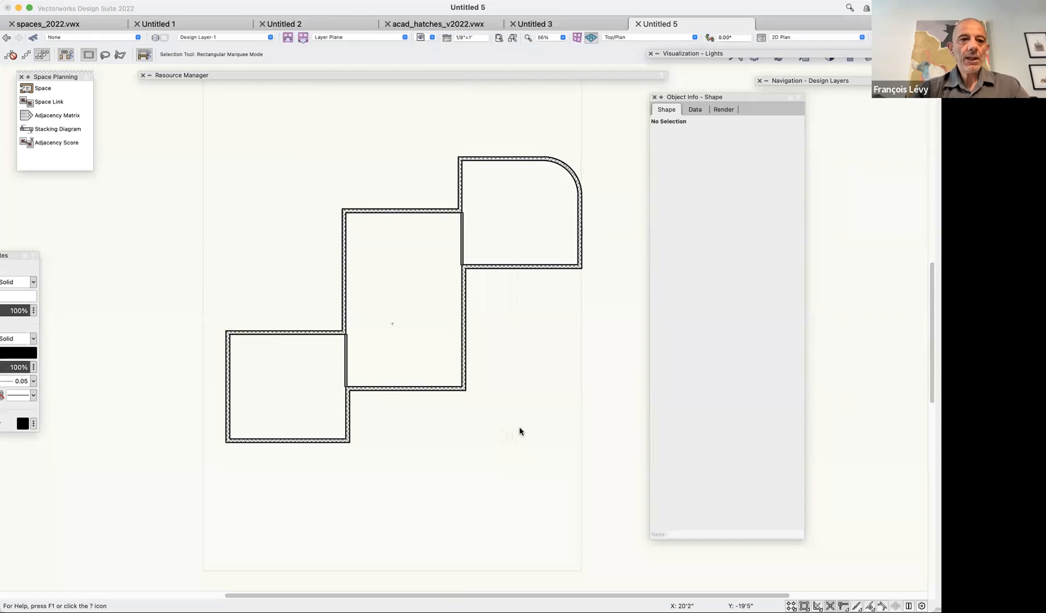
Create an unstyled space in each of the three walled rooms using the Space tool's Inner Boundary mode.
{"action": "left_click", "coordinate": [44, 89]}
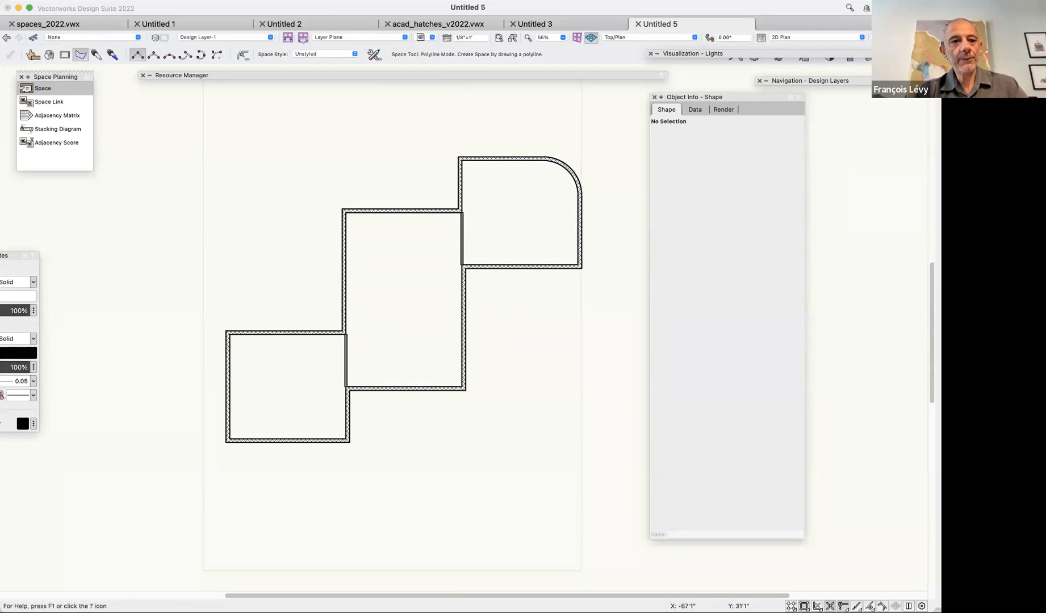
{"action": "left_click", "coordinate": [49, 57]}
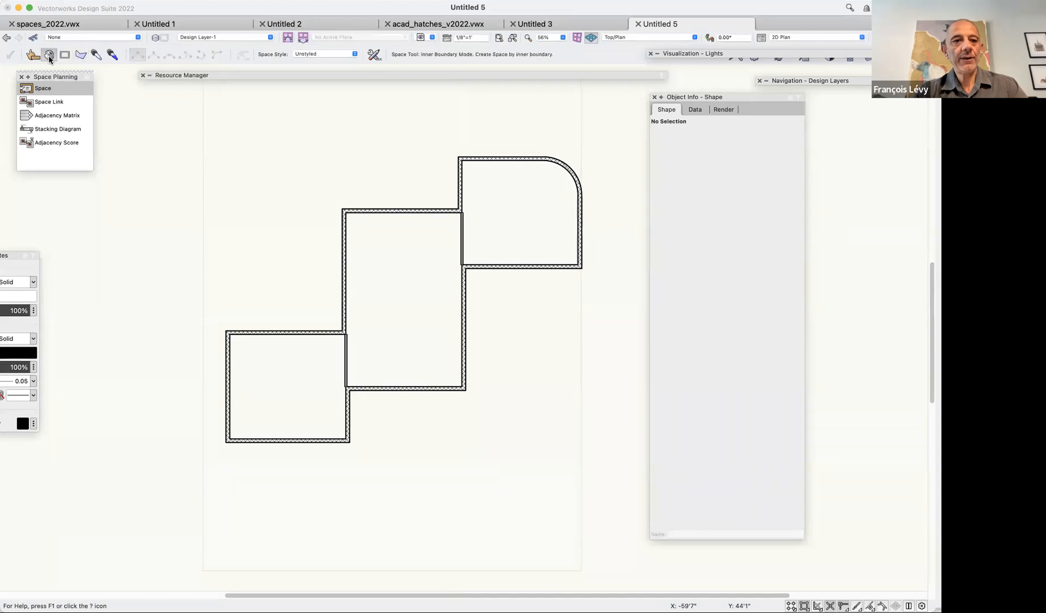
{"action": "left_click", "coordinate": [282, 403]}
{"action": "left_click", "coordinate": [413, 305]}
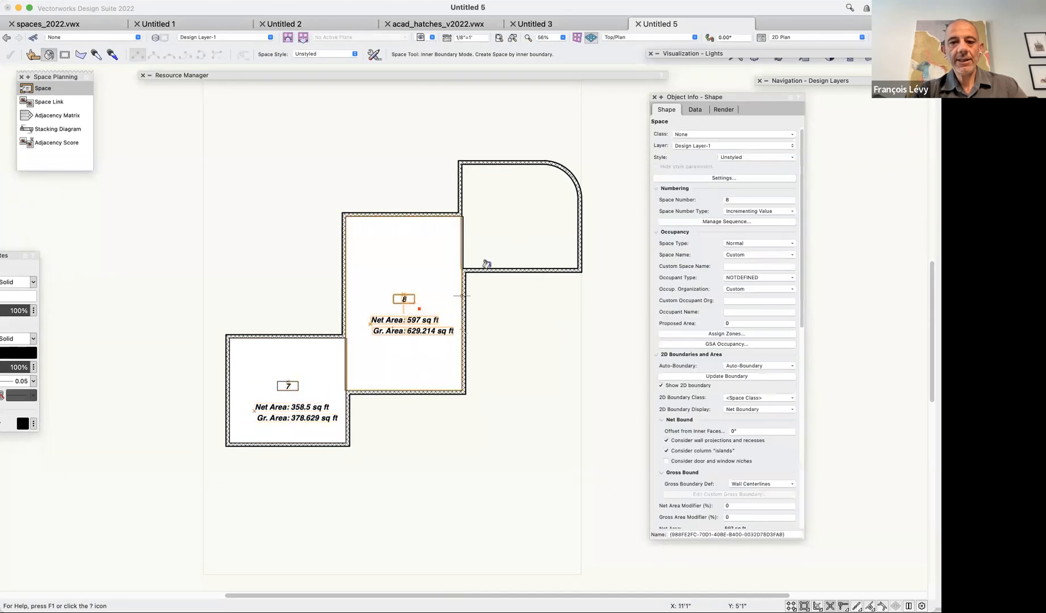
{"action": "left_click", "coordinate": [531, 192]}
{"action": "key", "text": "x"}
{"action": "left_click", "coordinate": [561, 337]}
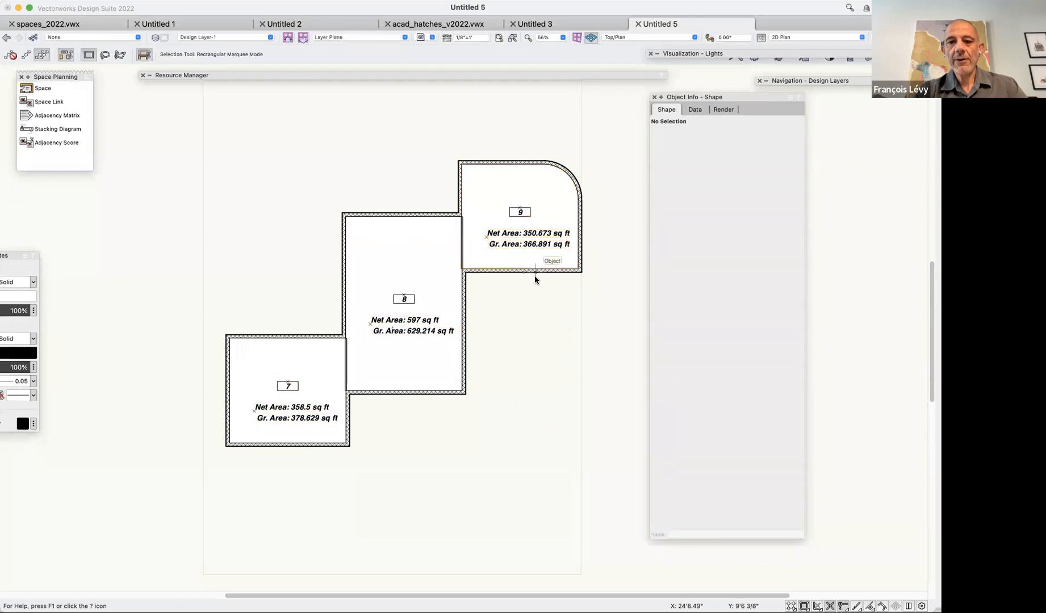
Try moving the exterior wall beside space 8 outward by 2' in X to test the auto-boundary spaces.
{"action": "left_click", "coordinate": [465, 317]}
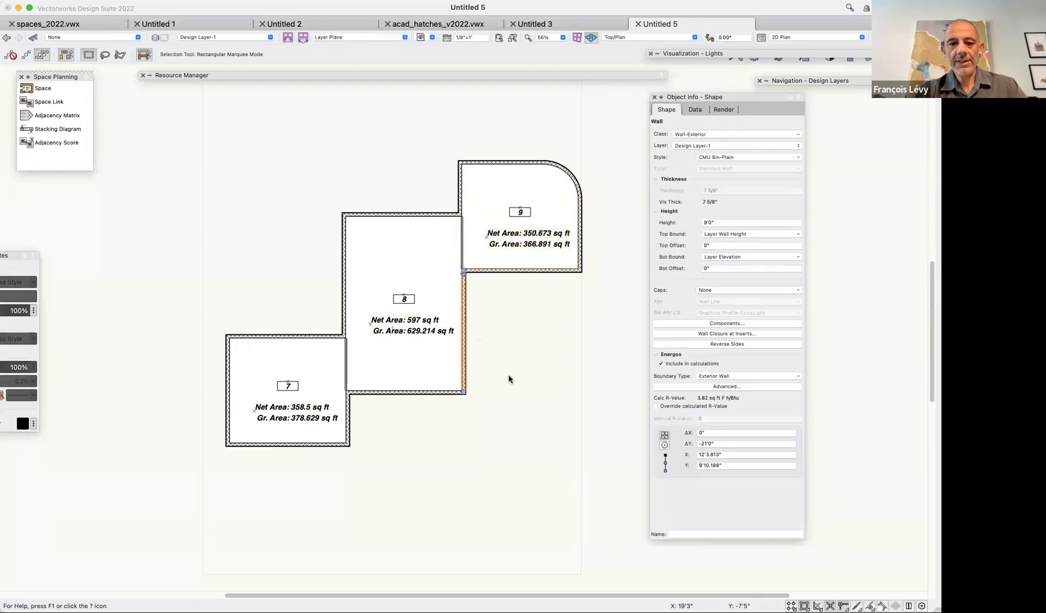
{"action": "key", "text": "super+m"}
{"action": "key", "text": "Return"}
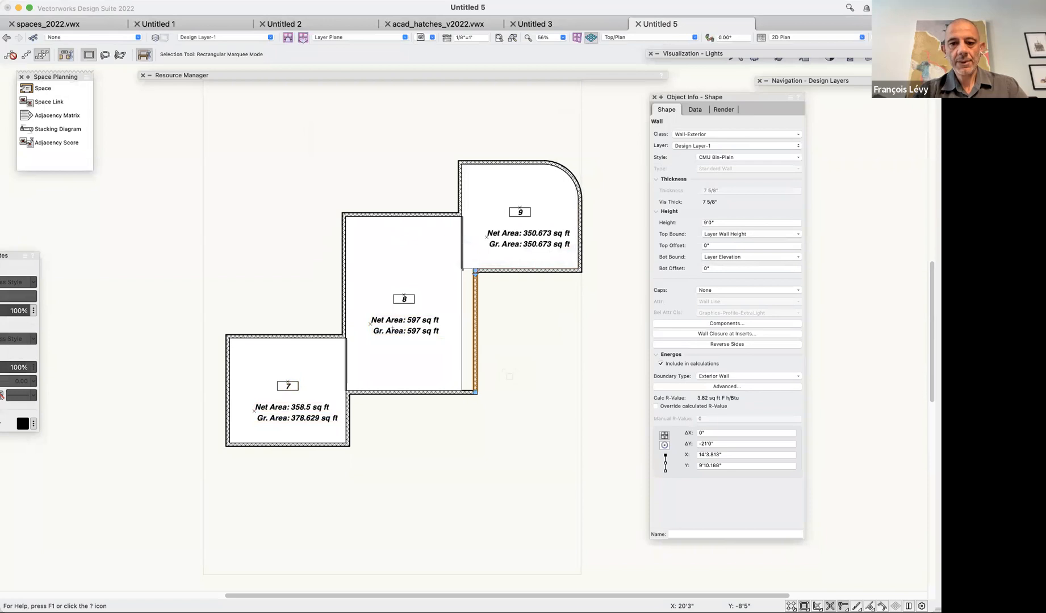
Undo the trial wall move and delete spaces 7, 8 and 9.
{"action": "left_click", "coordinate": [409, 331]}
{"action": "left_click", "coordinate": [470, 246], "text": "shift"}
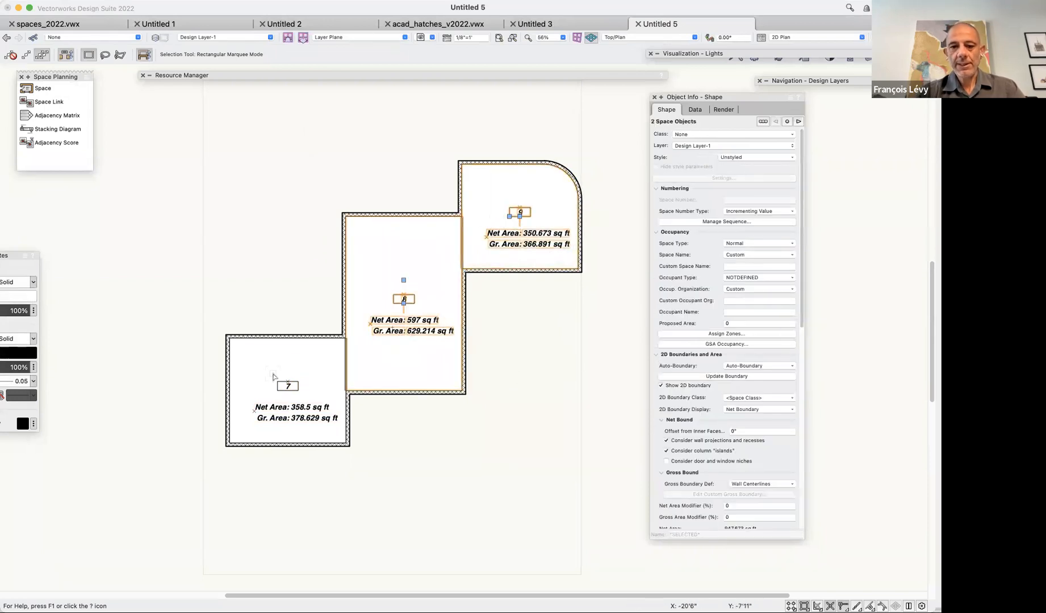
{"action": "left_click", "coordinate": [273, 376]}
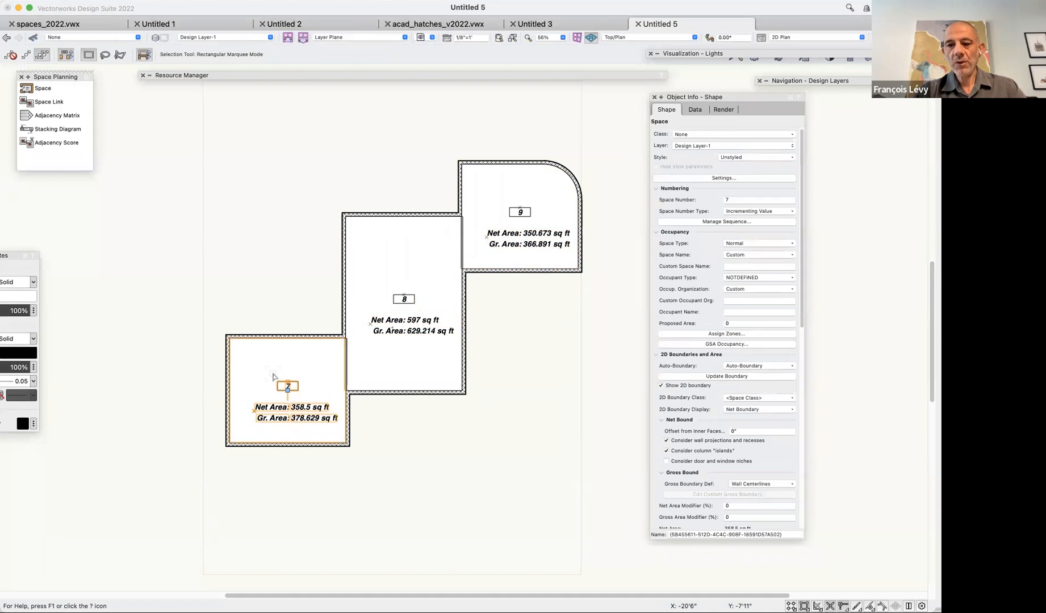
{"action": "left_click", "coordinate": [397, 350]}
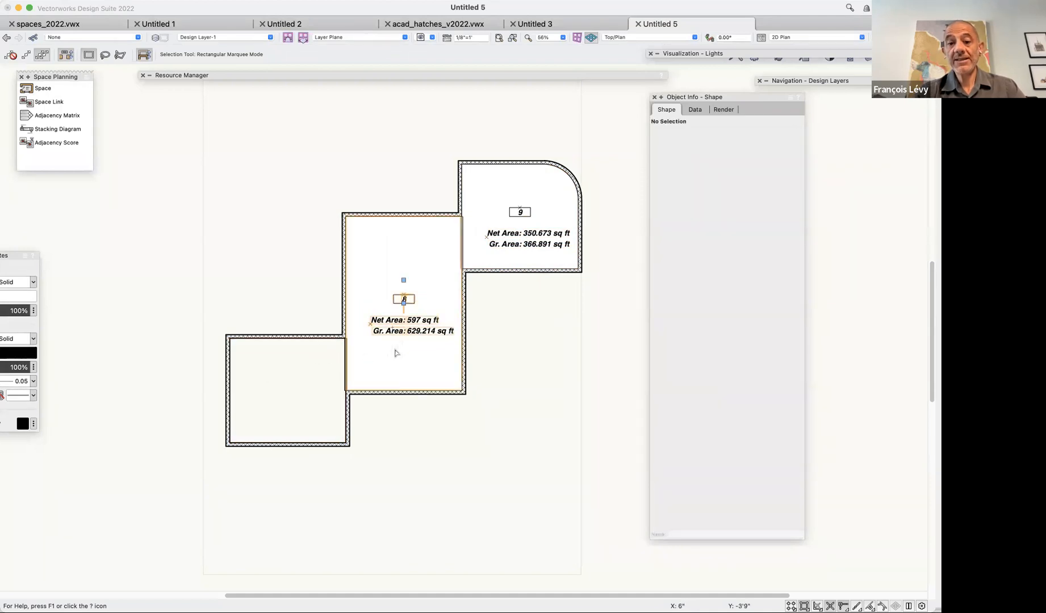
{"action": "left_click", "coordinate": [499, 234], "text": "shift"}
{"action": "key", "text": "Delete"}
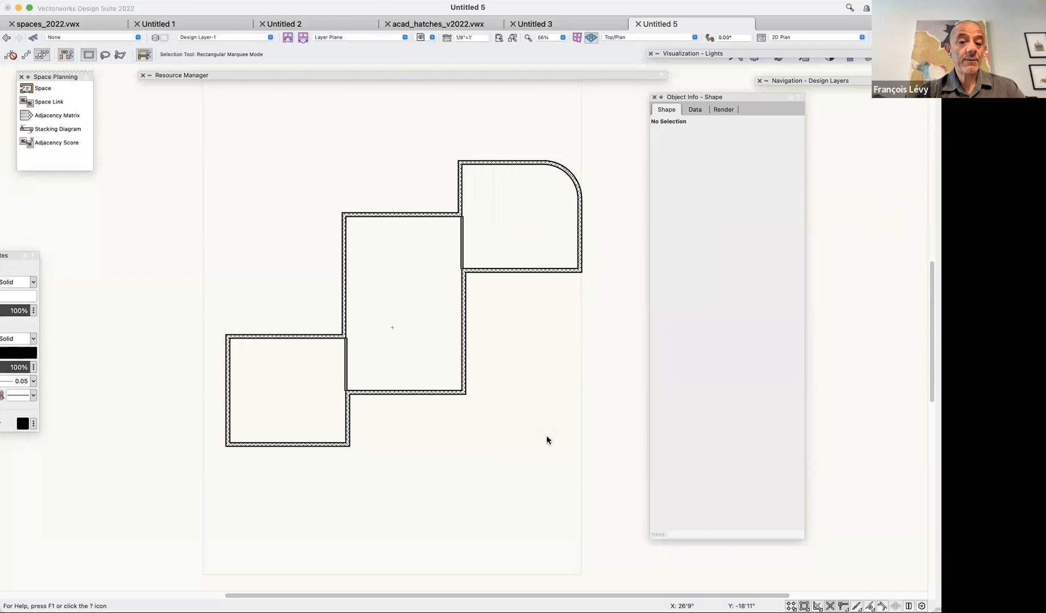
Move the curved-corner room's exterior wall segment directly above the interior wall shared with the middle room by 2" in X.
{"action": "key", "text": "c"}
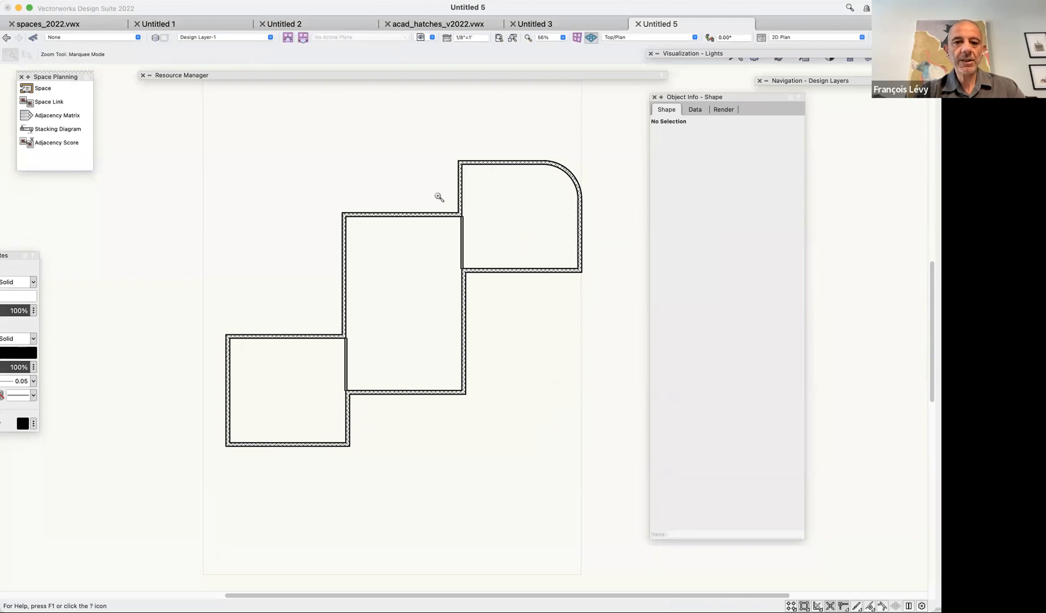
{"action": "left_click_drag", "start_coordinate": [439, 196], "coordinate": [499, 253]}
{"action": "key", "text": "super+2"}
{"action": "scroll", "coordinate": [495, 245], "scroll_direction": "down", "scroll_amount": 4}
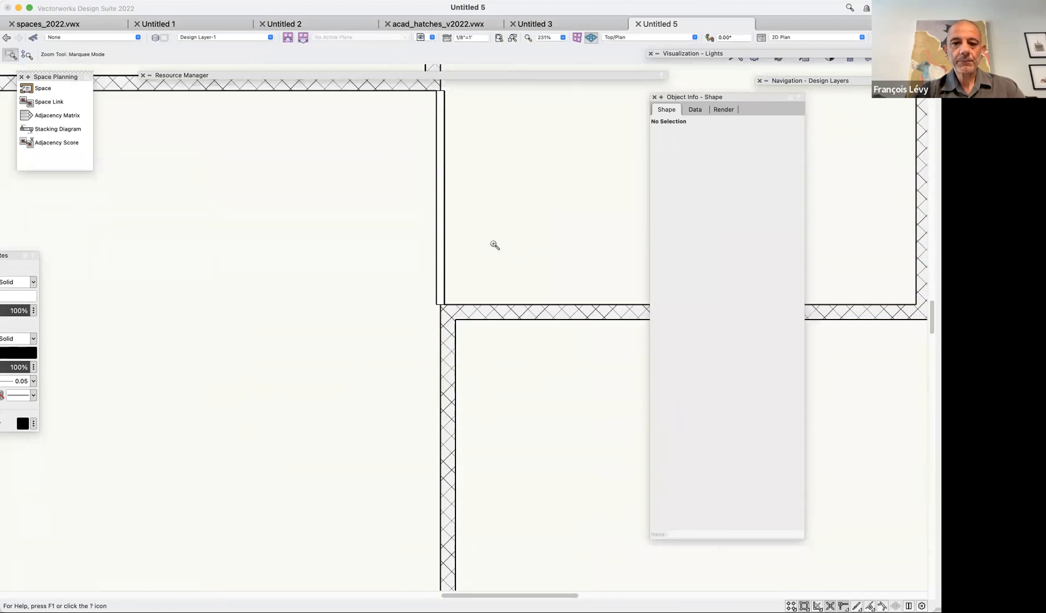
{"action": "scroll", "coordinate": [494, 246], "scroll_direction": "up", "scroll_amount": 1}
{"action": "key", "text": "x"}
{"action": "left_click", "coordinate": [437, 114]}
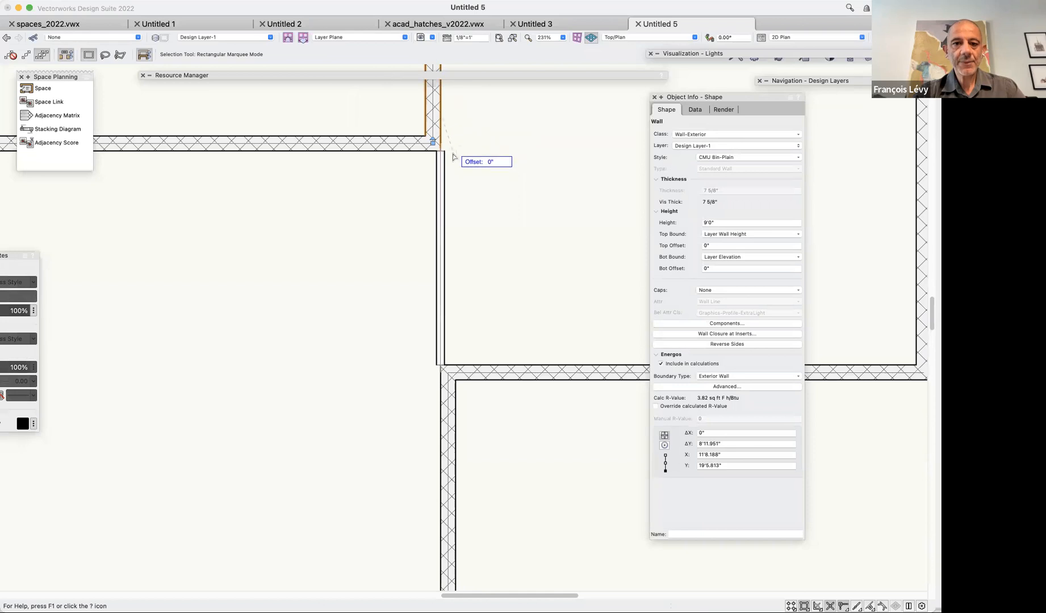
{"action": "left_click_drag", "start_coordinate": [448, 107], "coordinate": [448, 151]}
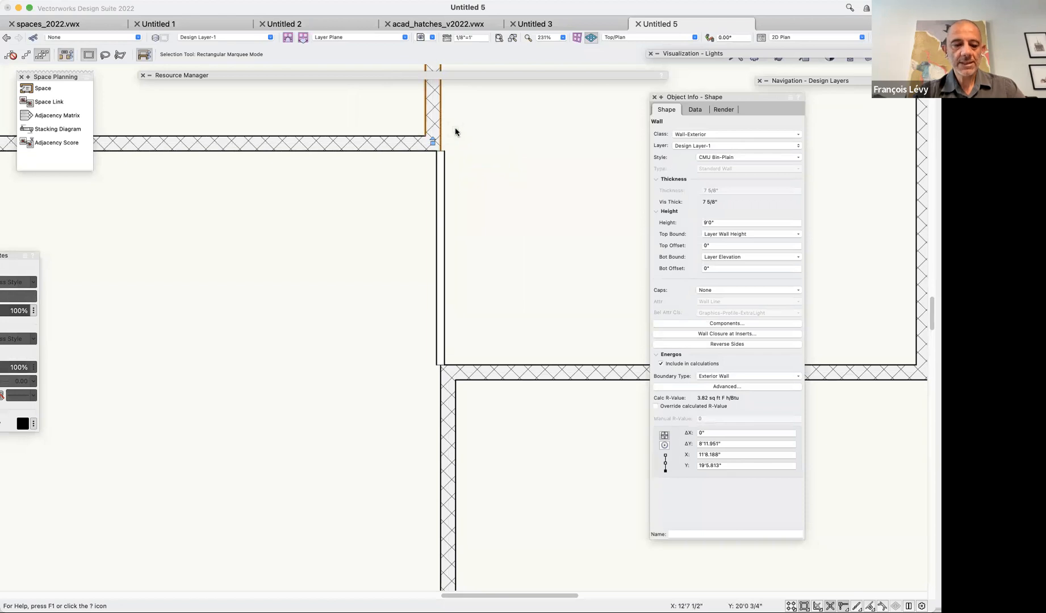
{"action": "key", "text": "super+m"}
{"action": "type", "text": "2"}
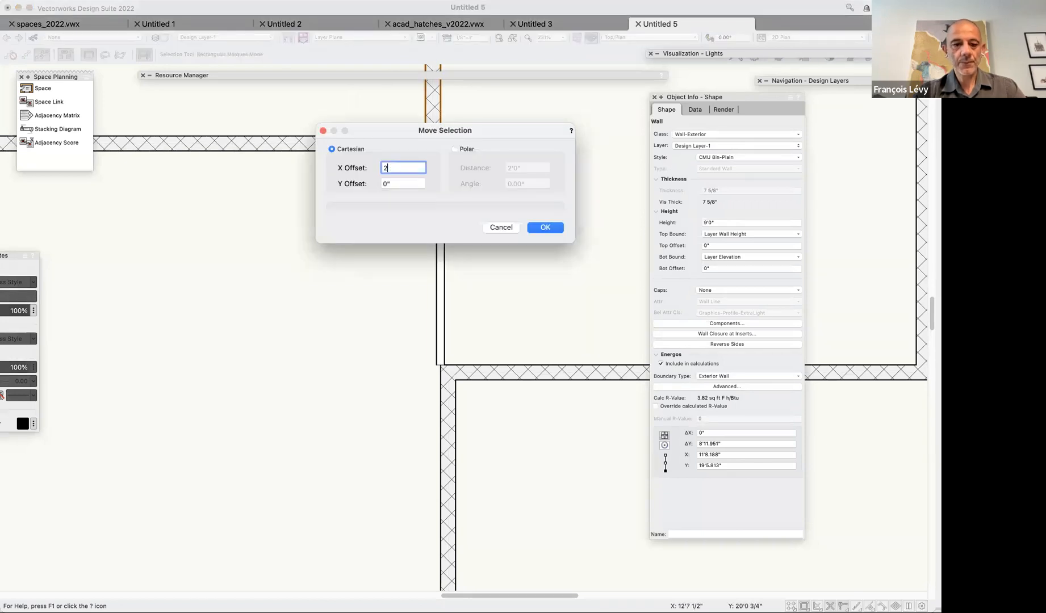
{"action": "key", "text": "Return"}
Move the middle room's exterior wall directly below that shared interior wall by -2" in X.
{"action": "left_click", "coordinate": [444, 400]}
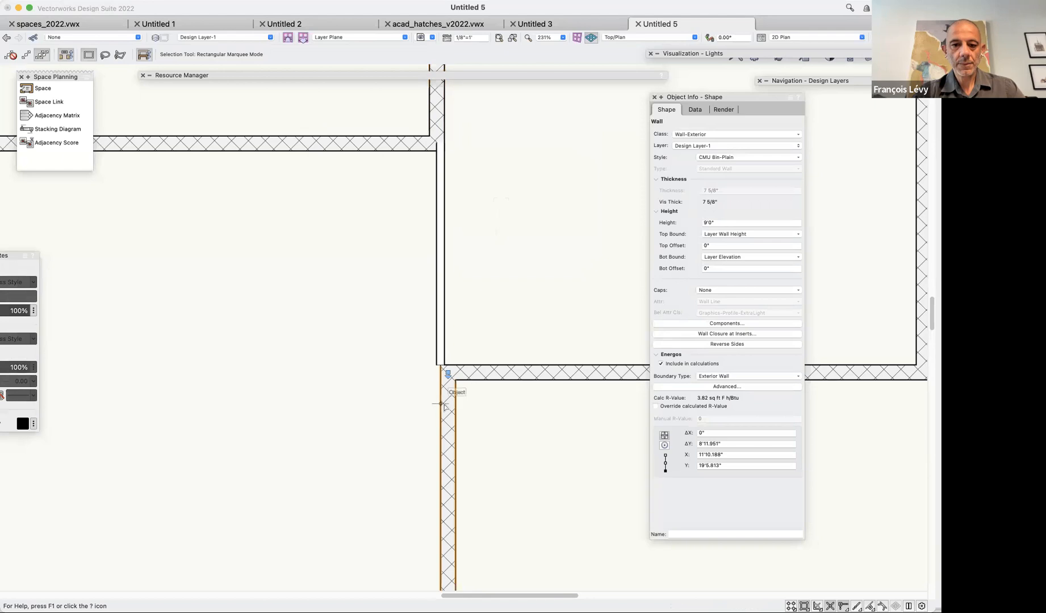
{"action": "key", "text": "super+m"}
{"action": "type", "text": "-2"}
{"action": "key", "text": "Return"}
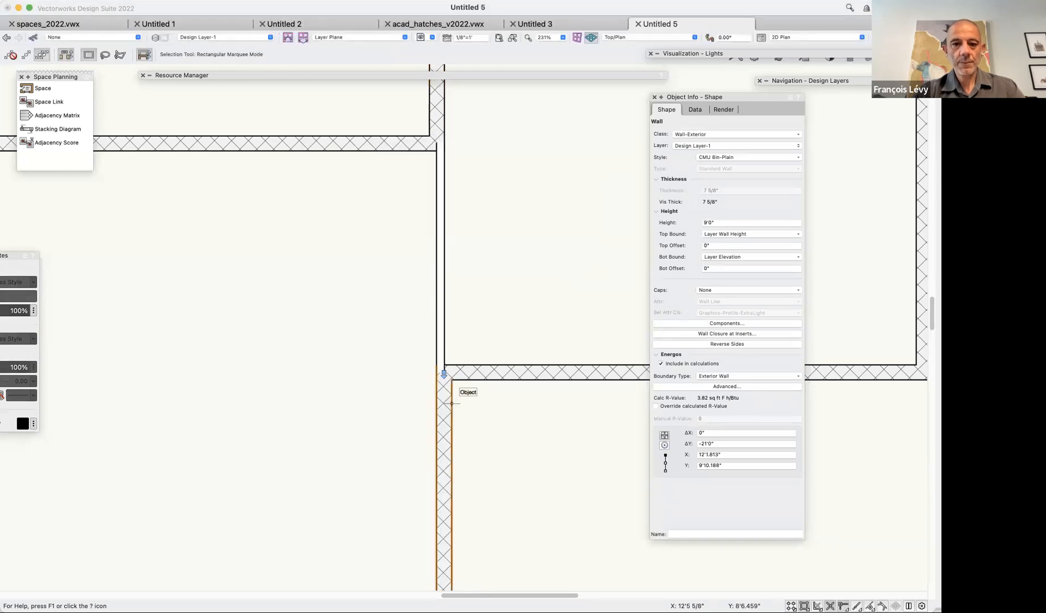
Move the middle room's left exterior wall, above the interior wall shared with the lower-left room, by 2" in X.
{"action": "scroll", "coordinate": [483, 459], "scroll_direction": "down", "scroll_amount": 3}
{"action": "left_click", "coordinate": [219, 286]}
{"action": "key", "text": "super+m"}
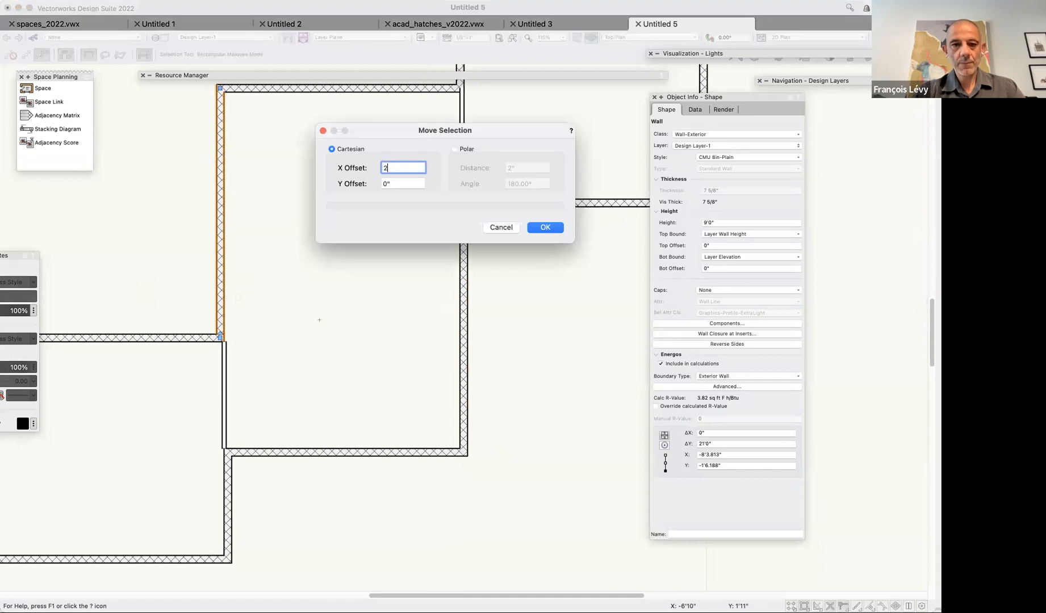
{"action": "type", "text": "2"}
{"action": "key", "text": "Return"}
Move the lower-left room's right exterior wall, below the shared interior wall, by -2" in X and deselect it.
{"action": "left_click", "coordinate": [233, 480]}
{"action": "key", "text": "super+m"}
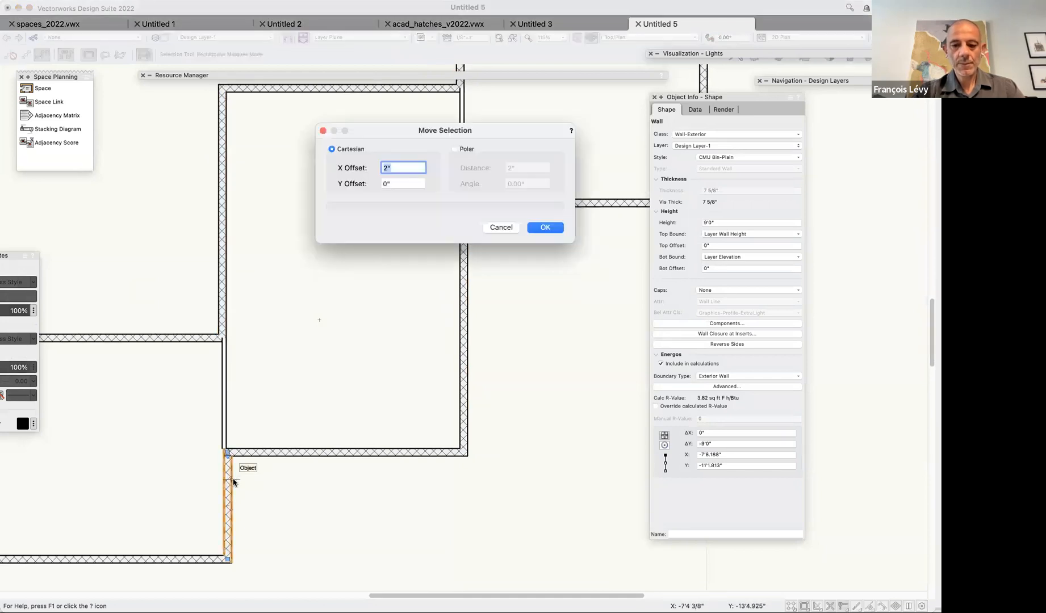
{"action": "type", "text": "-2"}
{"action": "key", "text": "Return"}
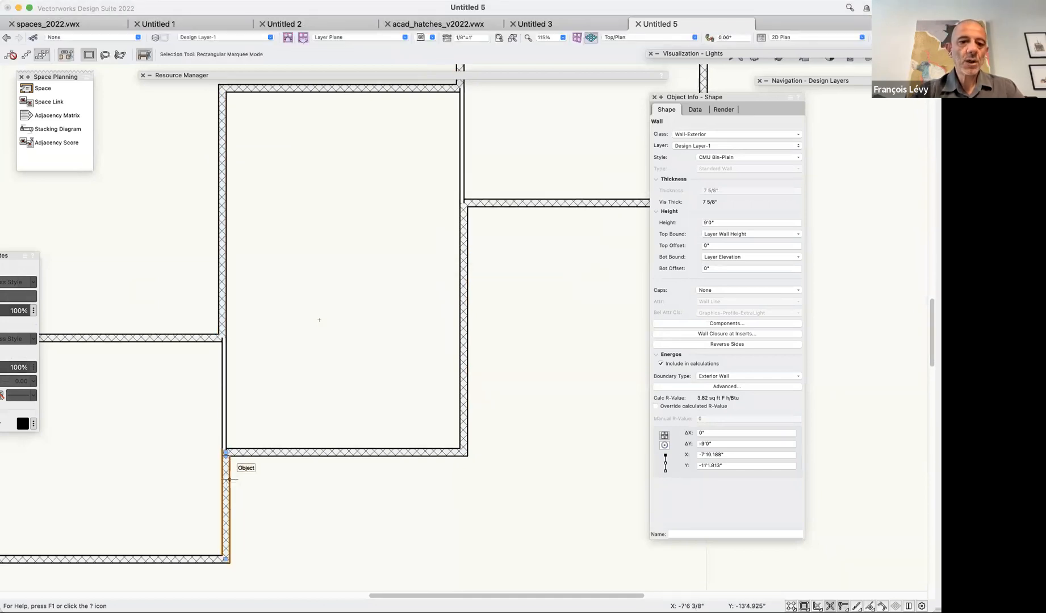
{"action": "left_click", "coordinate": [285, 541]}
Create an unstyled space in the lower-left room with the Space tool's Picked Walls mode, picking all its enclosing walls.
{"action": "scroll", "coordinate": [286, 542], "scroll_direction": "left", "scroll_amount": 5}
{"action": "scroll", "coordinate": [285, 542], "scroll_direction": "right", "scroll_amount": 5}
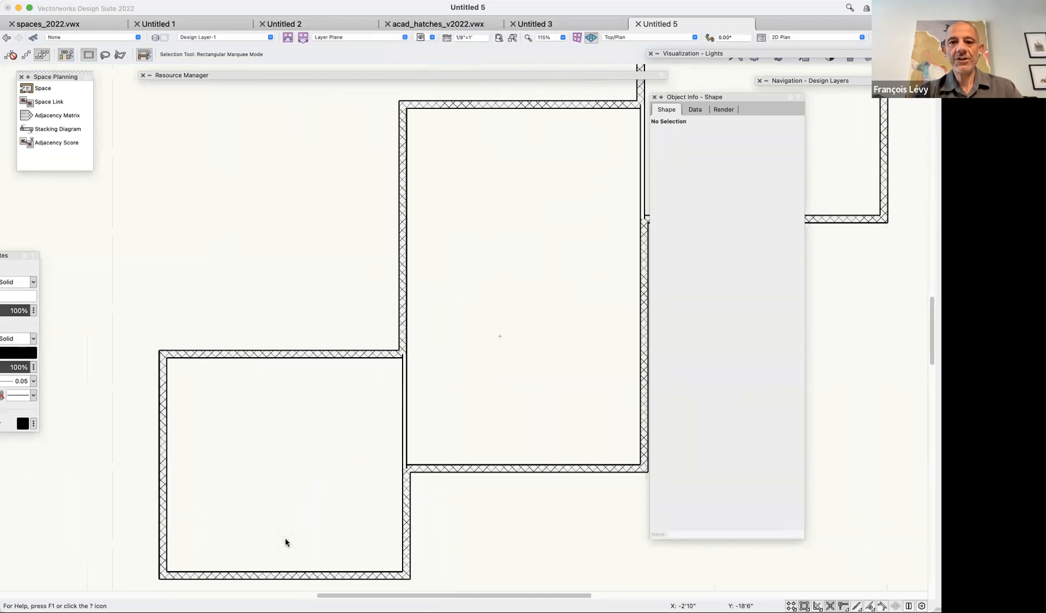
{"action": "key", "text": "super+2"}
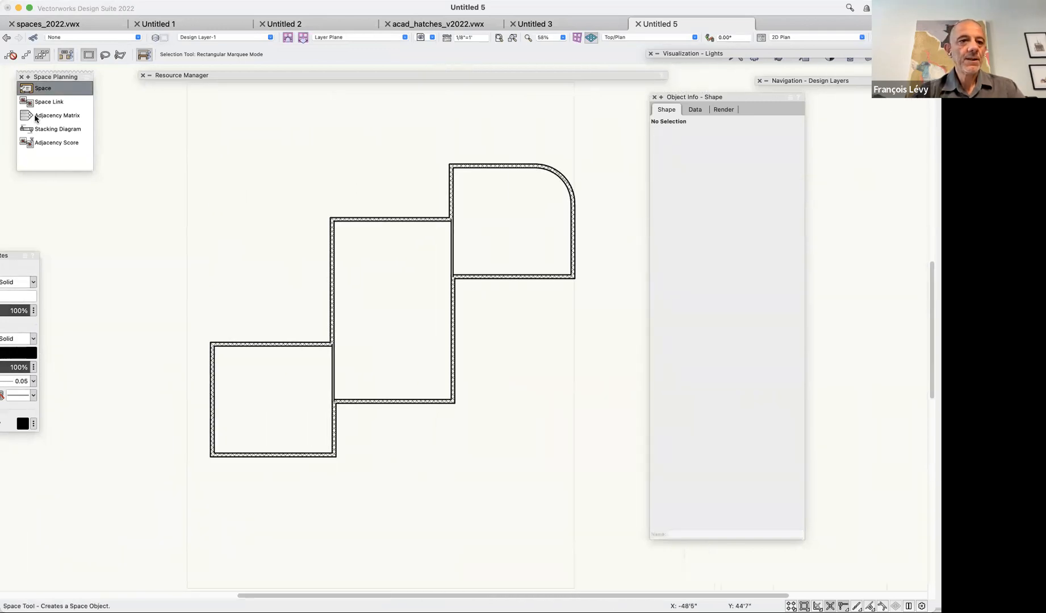
{"action": "left_click", "coordinate": [51, 94]}
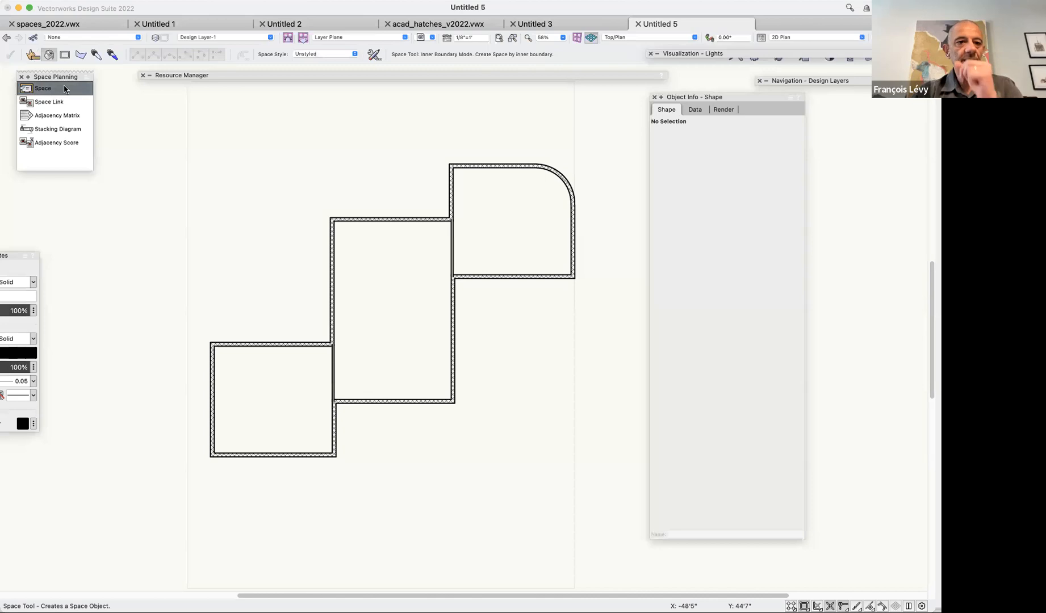
{"action": "left_click", "coordinate": [35, 68]}
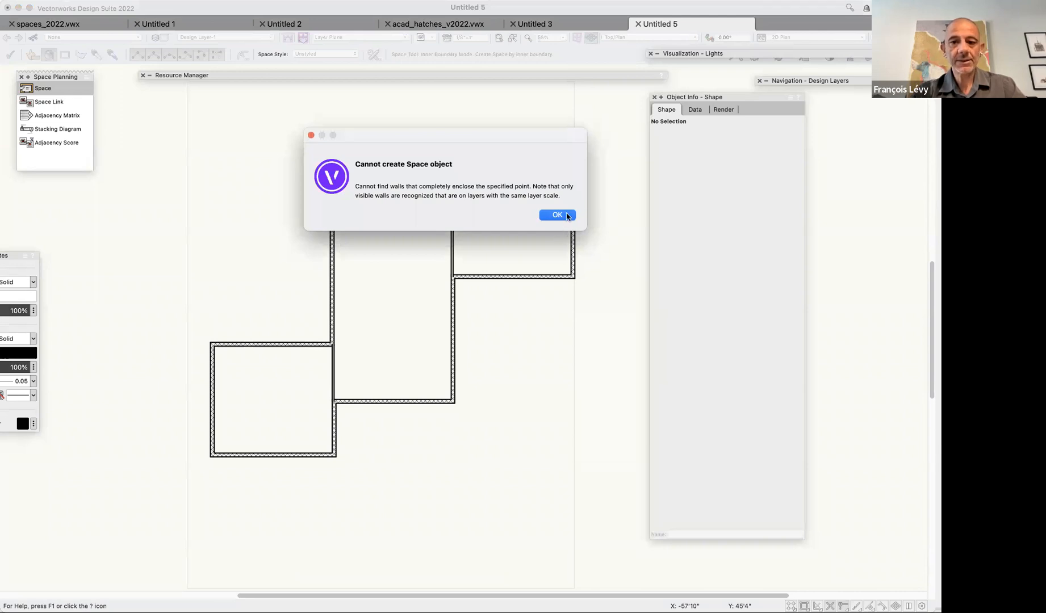
{"action": "left_click", "coordinate": [557, 215]}
{"action": "left_click", "coordinate": [36, 56]}
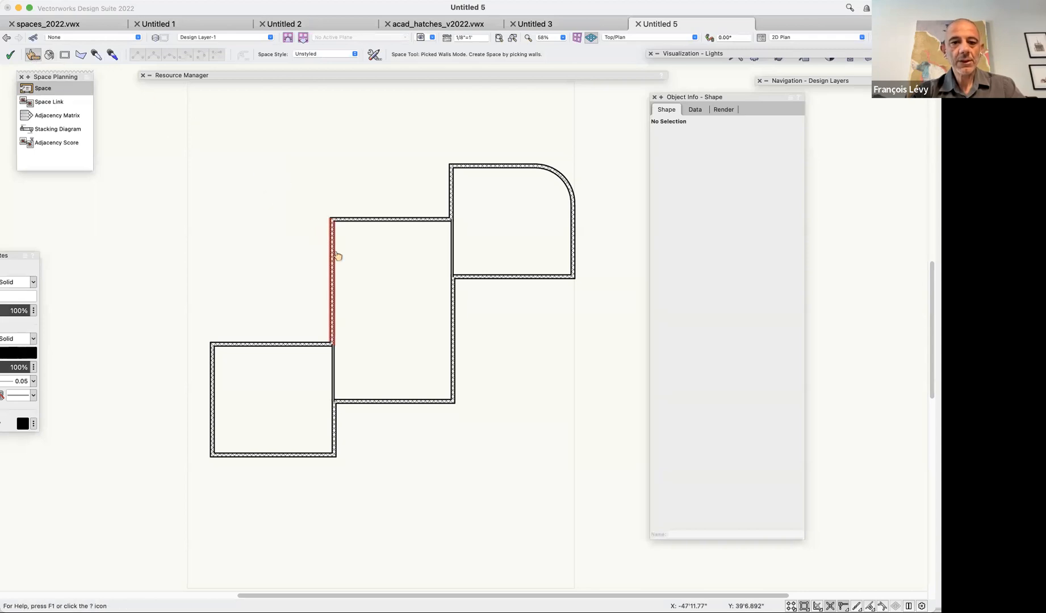
{"action": "left_click", "coordinate": [281, 344]}
{"action": "left_click", "coordinate": [213, 362]}
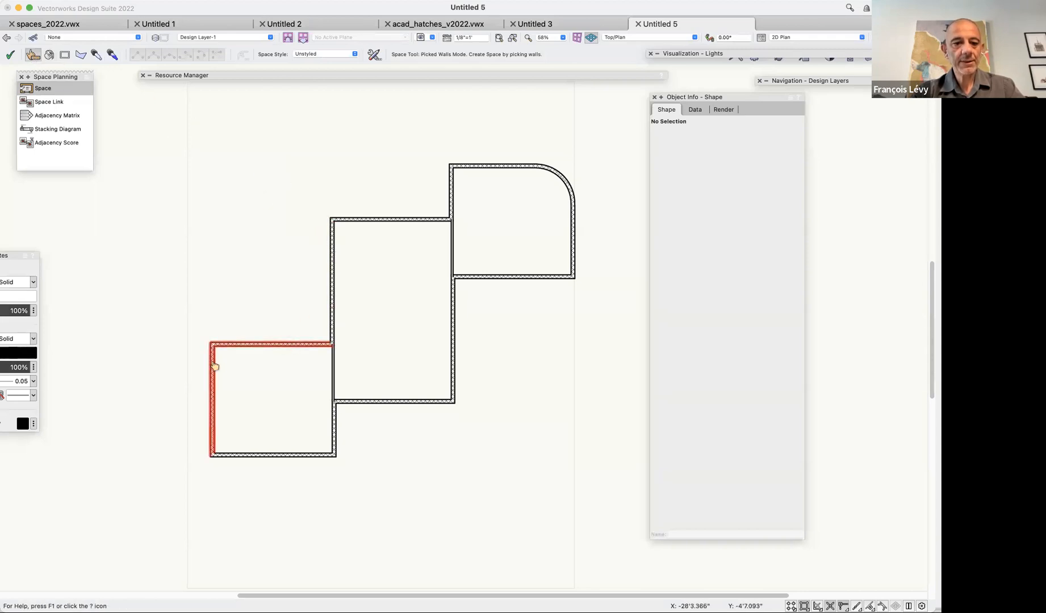
{"action": "left_click", "coordinate": [260, 457]}
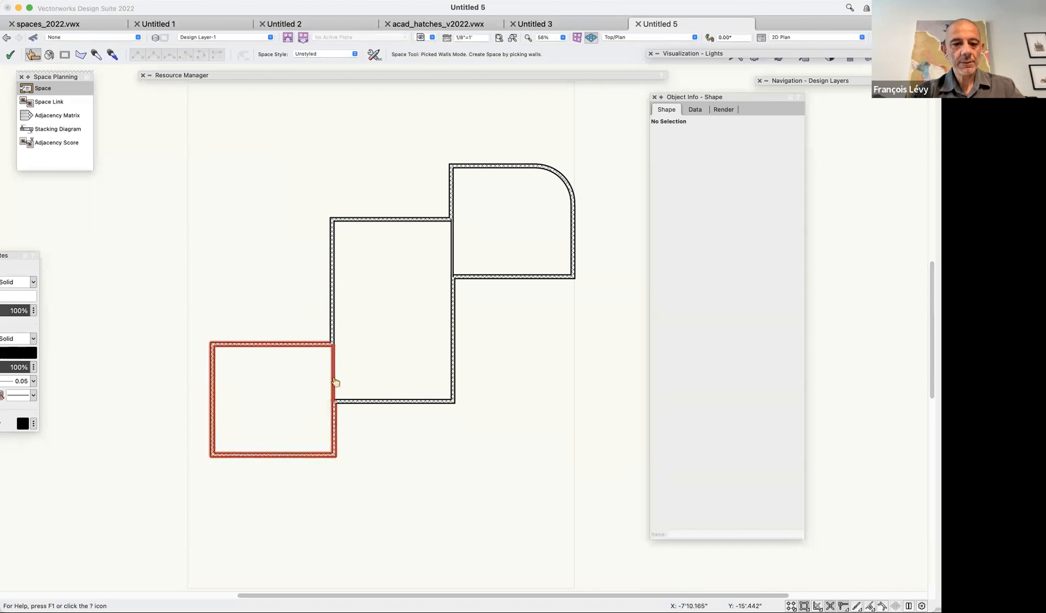
{"action": "left_click", "coordinate": [9, 54]}
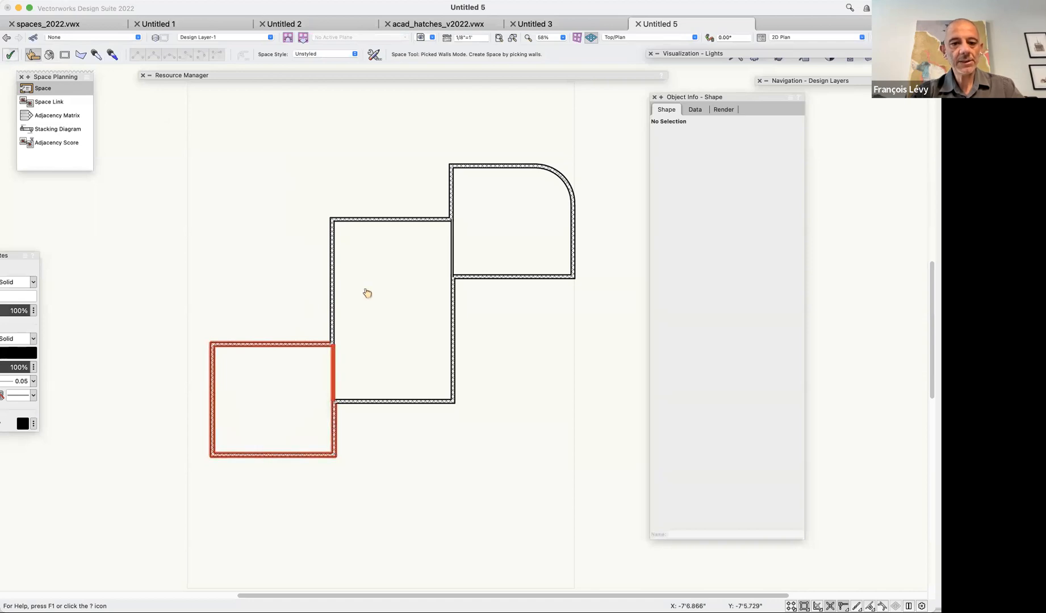
Create an unstyled space in the middle room by picking all its enclosing walls, including both shared interior walls.
{"action": "left_click", "coordinate": [333, 306]}
{"action": "left_click", "coordinate": [385, 220]}
{"action": "left_click", "coordinate": [452, 244]}
{"action": "left_click", "coordinate": [453, 303]}
{"action": "left_click", "coordinate": [409, 401]}
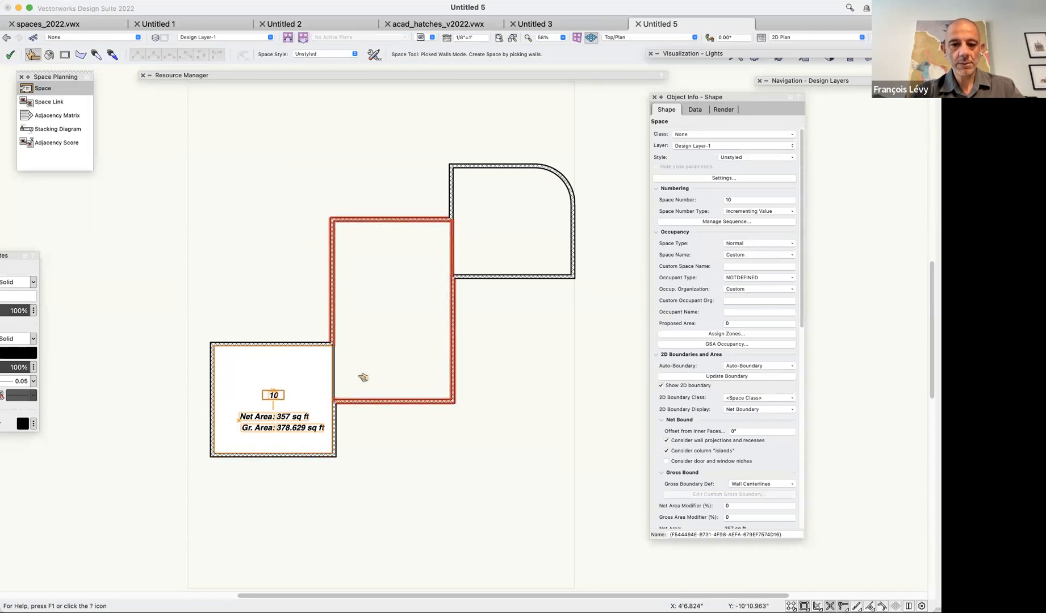
{"action": "left_click", "coordinate": [335, 373]}
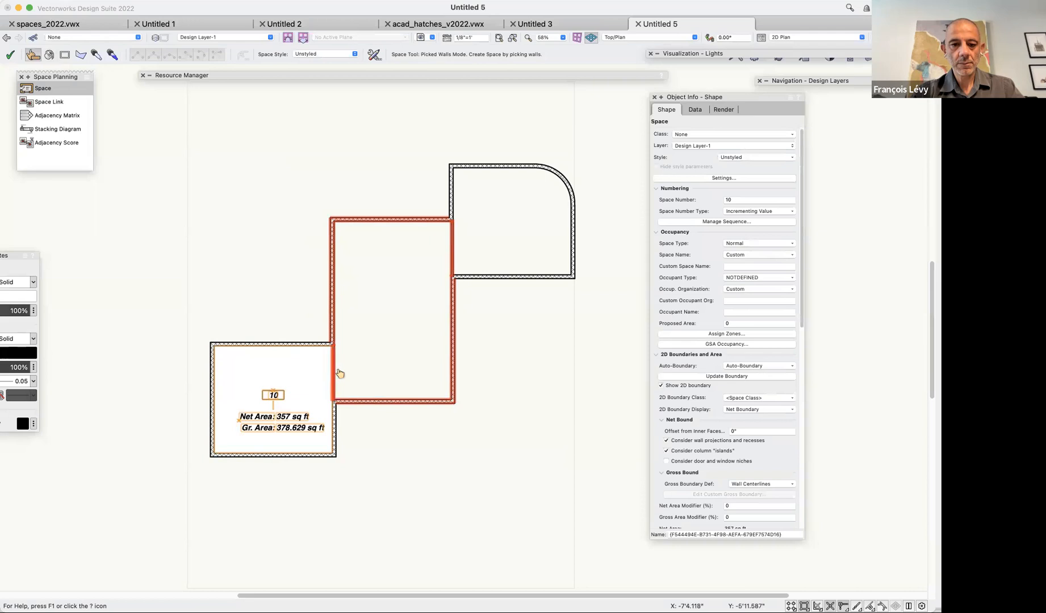
{"action": "left_click", "coordinate": [10, 55]}
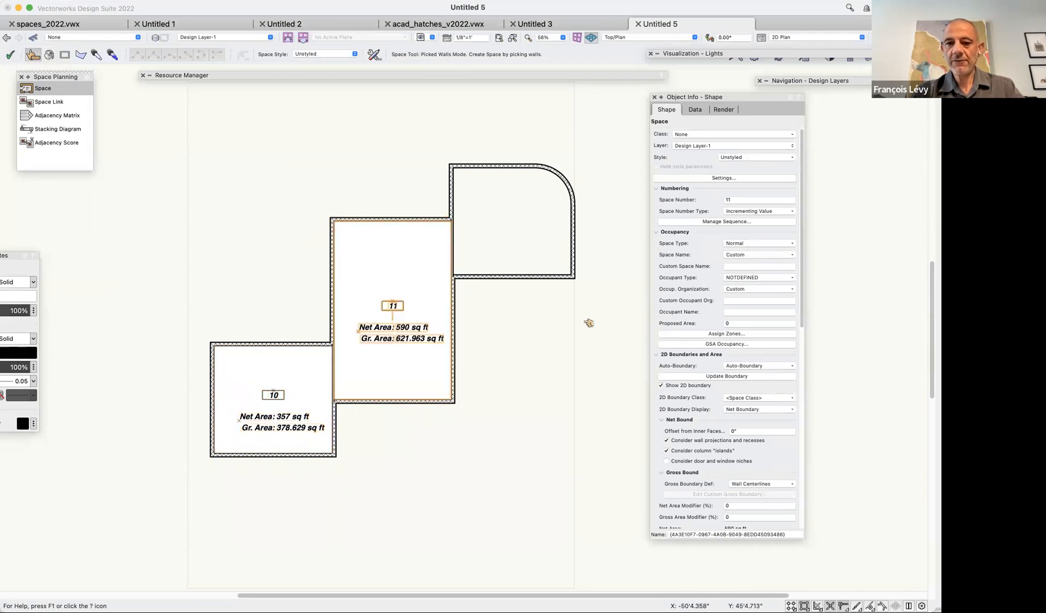
Create an unstyled space in the curved-corner room by picking its exterior walls and the shared interior wall.
{"action": "left_click", "coordinate": [522, 280]}
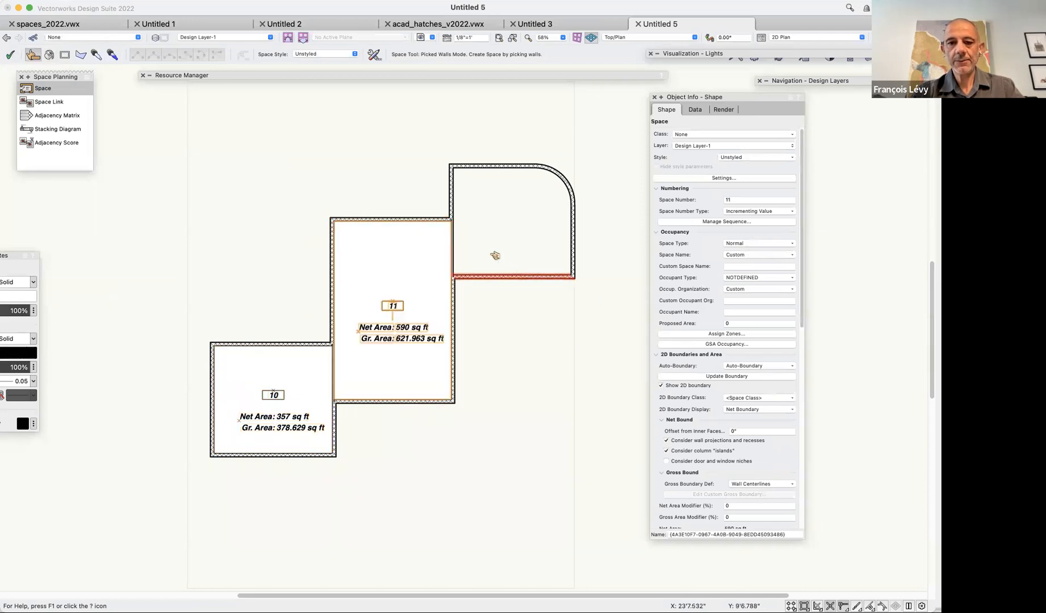
{"action": "left_click", "coordinate": [455, 242]}
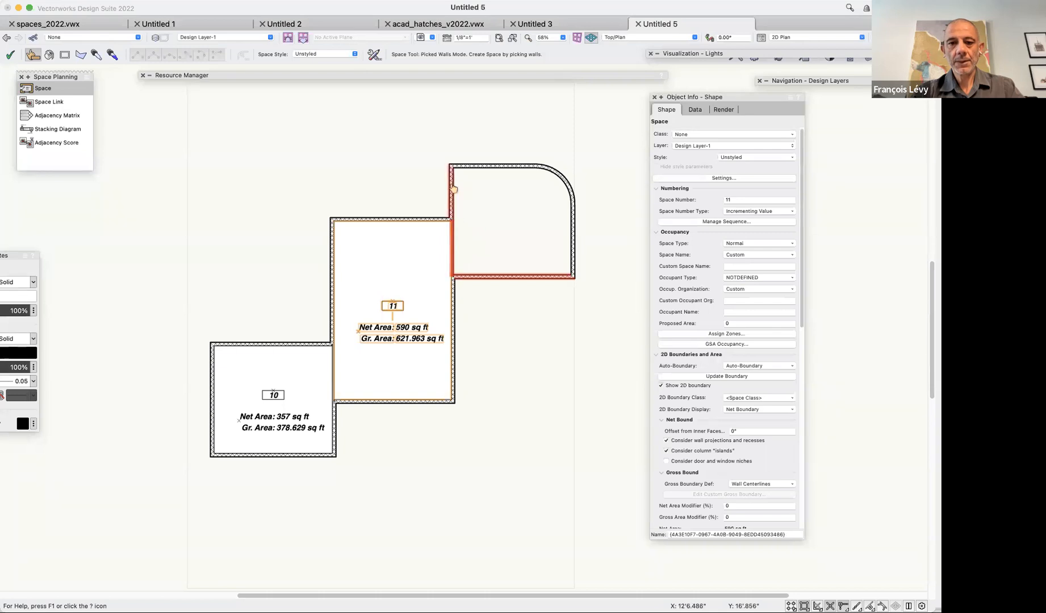
{"action": "left_click", "coordinate": [568, 177]}
{"action": "left_click", "coordinate": [573, 227]}
{"action": "left_click", "coordinate": [9, 55]}
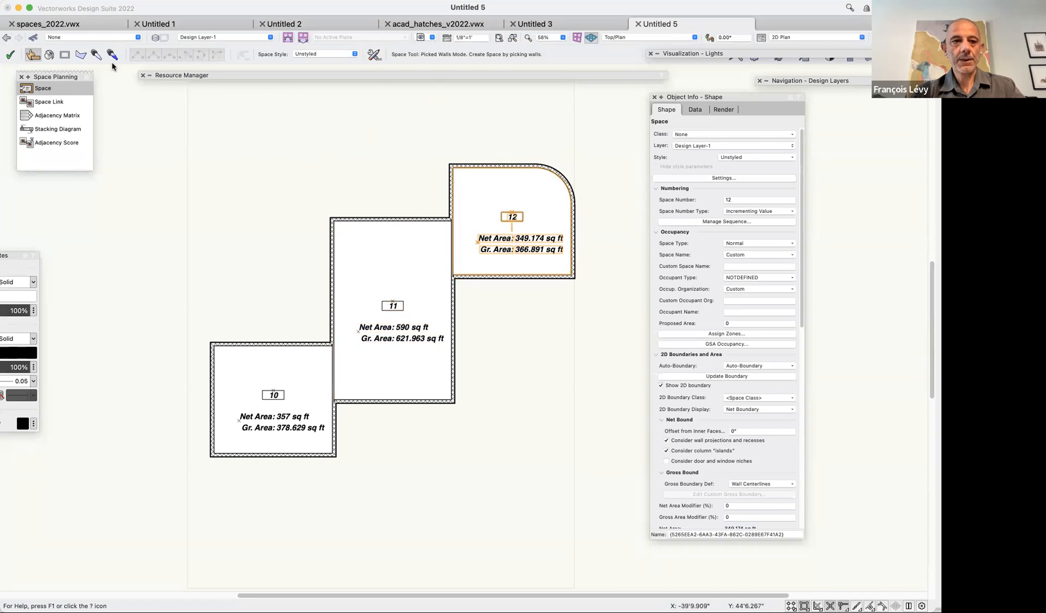
Move the exterior wall along the bottom of space 11 outward by -24" in Y to test the auto-boundary spaces.
{"action": "left_click", "coordinate": [6, 35]}
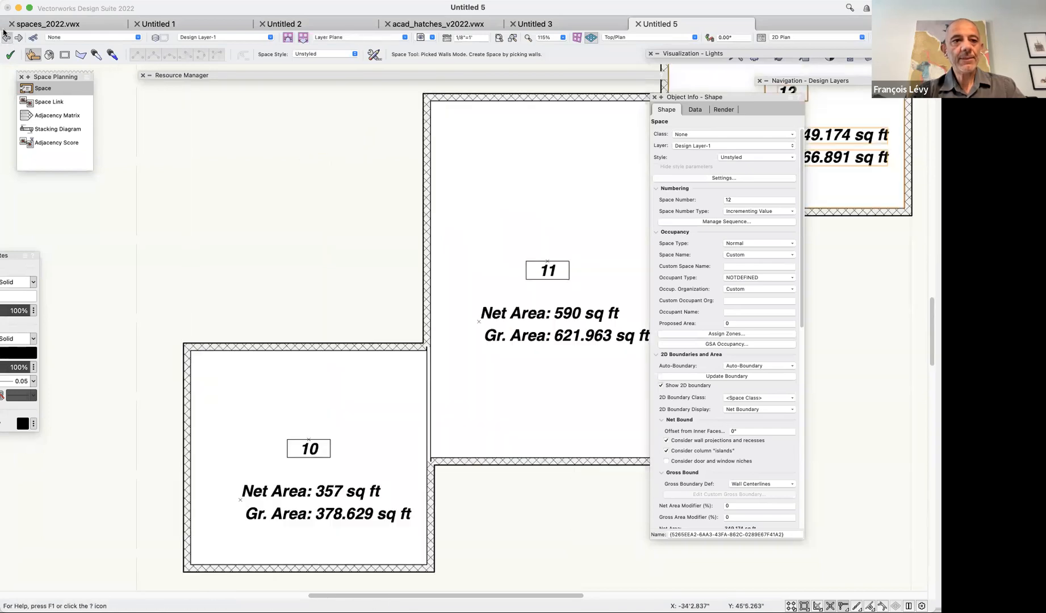
{"action": "key", "text": "x"}
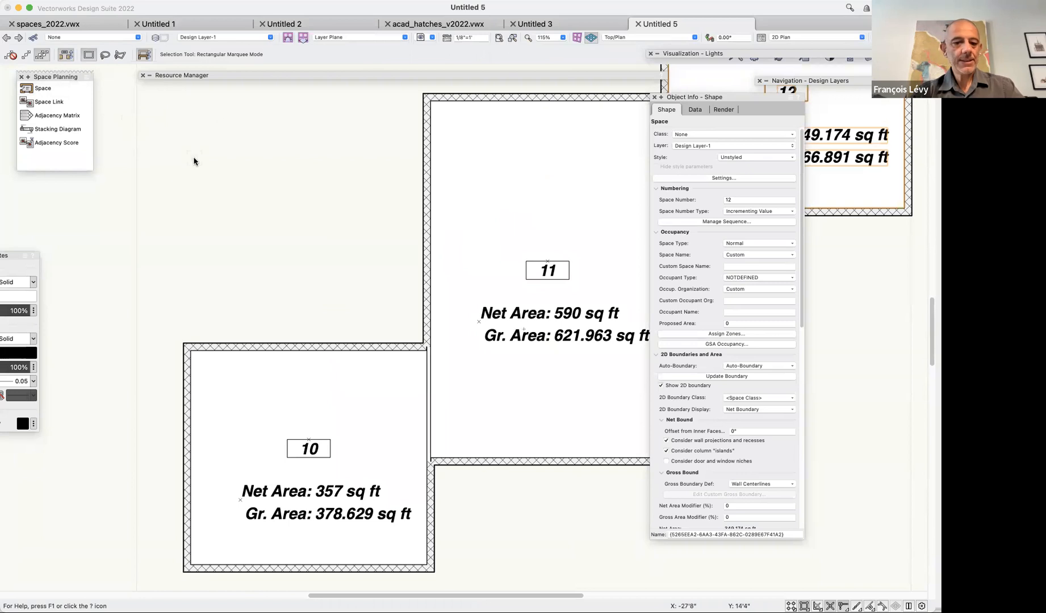
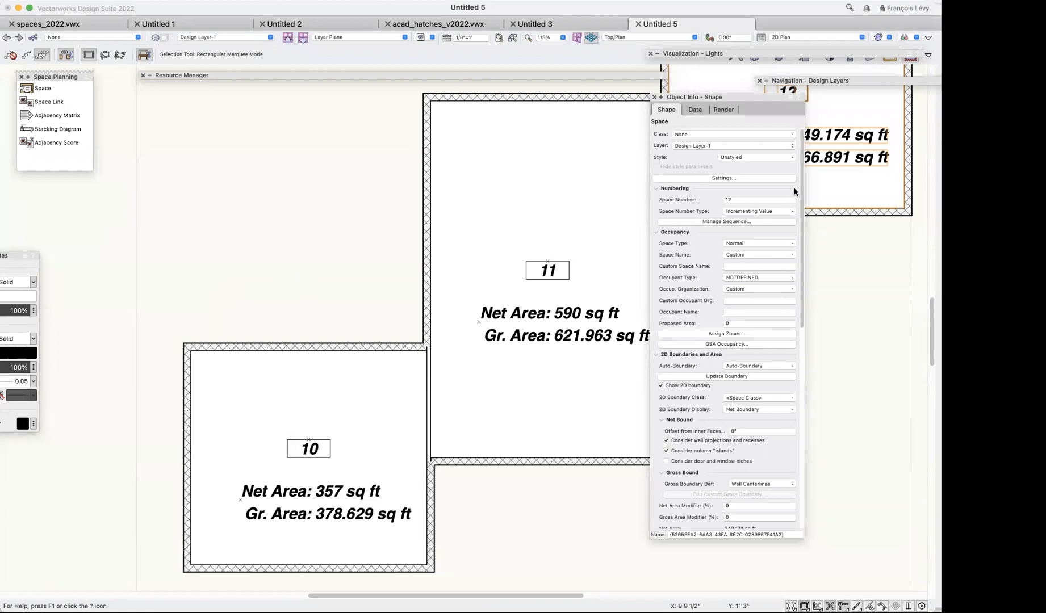
{"action": "left_click", "coordinate": [346, 294]}
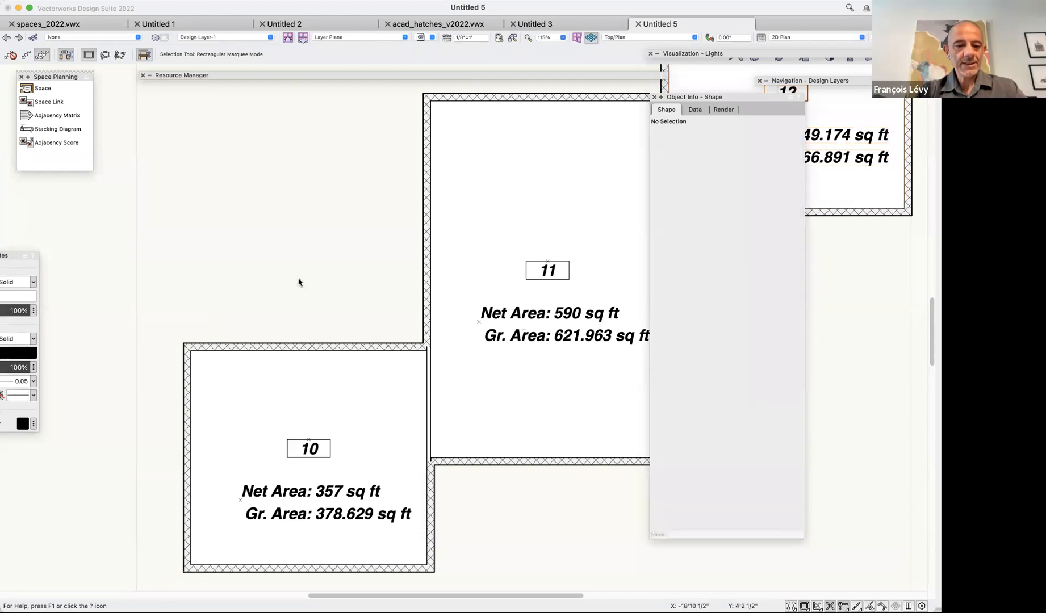
{"action": "key", "text": "super+2"}
{"action": "left_click", "coordinate": [453, 303]}
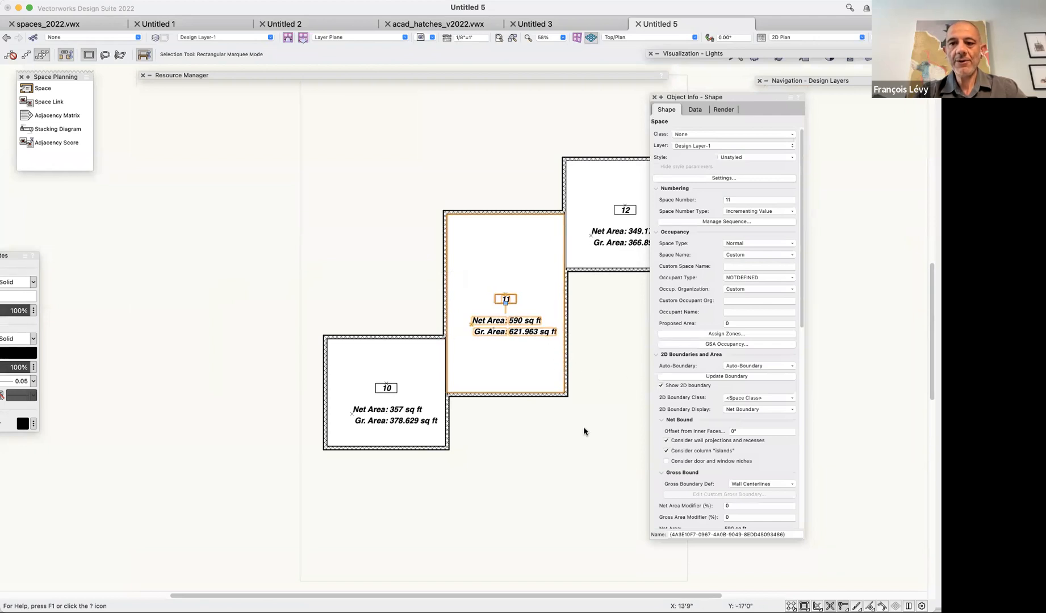
{"action": "left_click", "coordinate": [542, 394]}
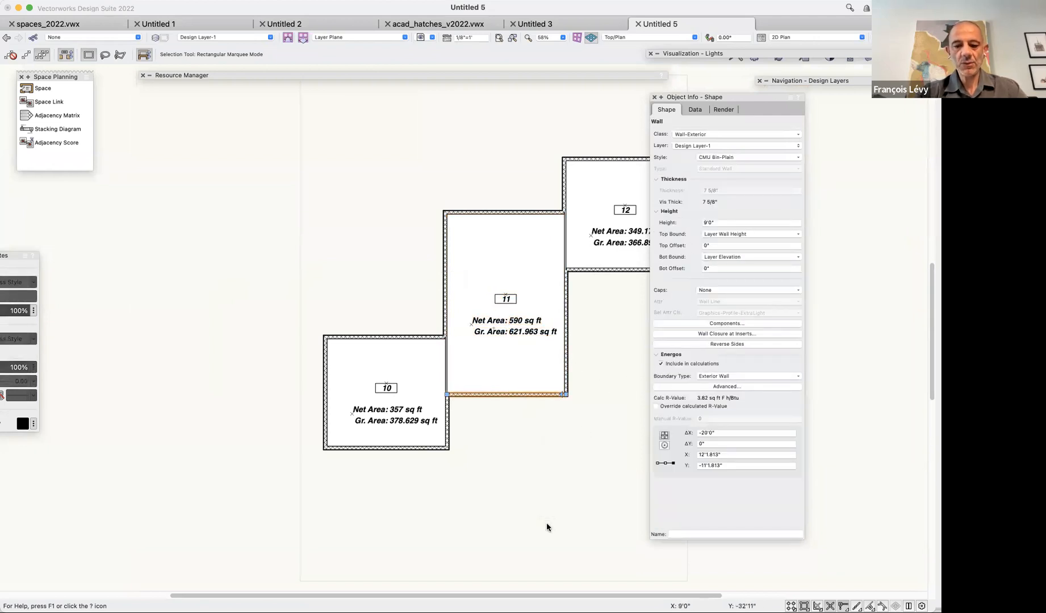
{"action": "key", "text": "super+m"}
{"action": "type", "text": "-"}
{"action": "type", "text": "24"}
{"action": "key", "text": "Return"}
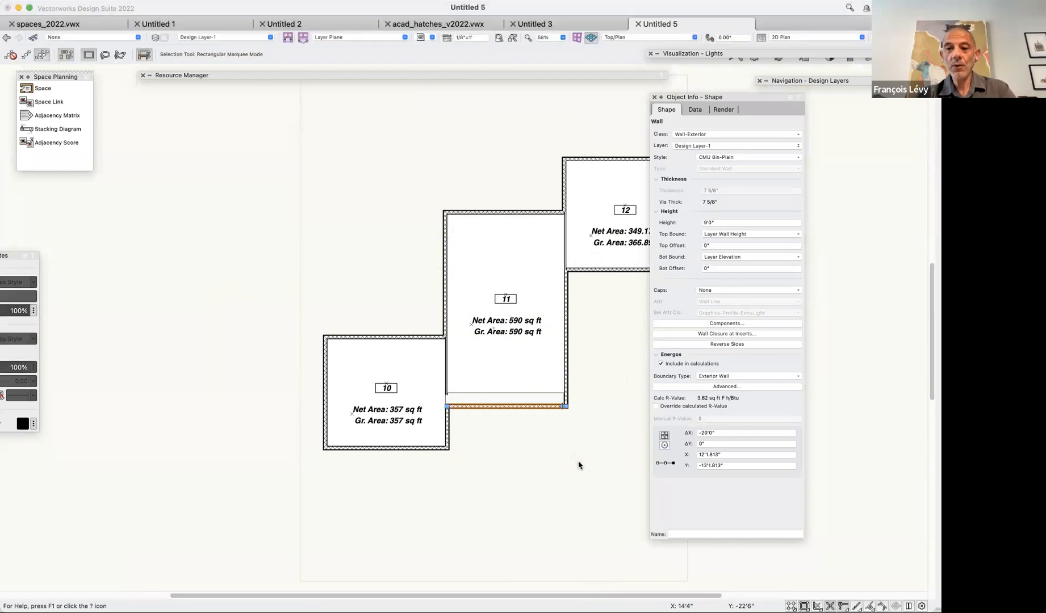
Undo the outward move of space 11's bottom exterior wall, repeat it by -24" in Y, and undo it again.
{"action": "left_click", "coordinate": [563, 370]}
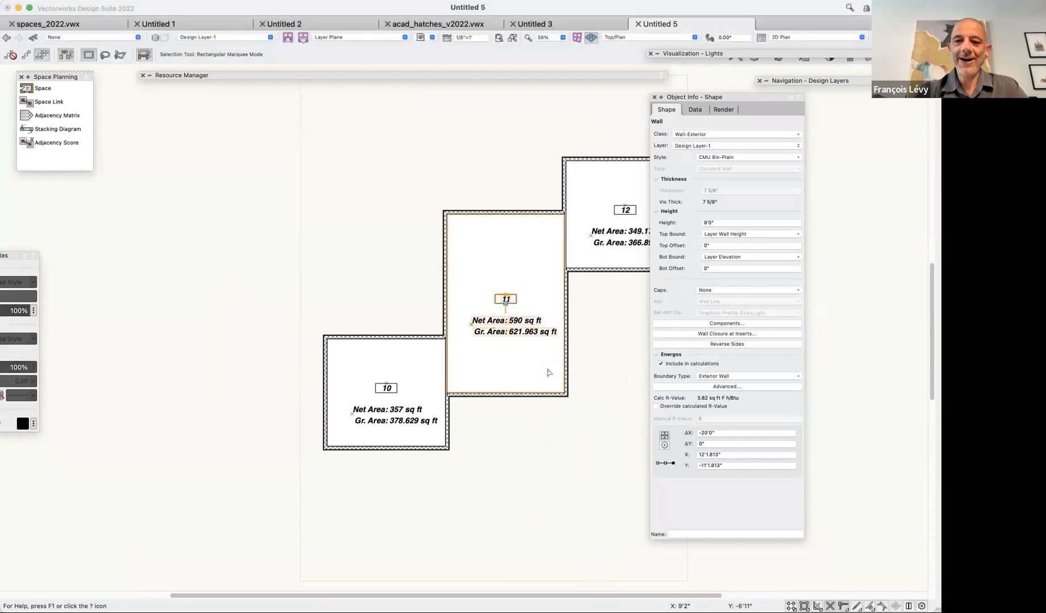
{"action": "left_click", "coordinate": [526, 395]}
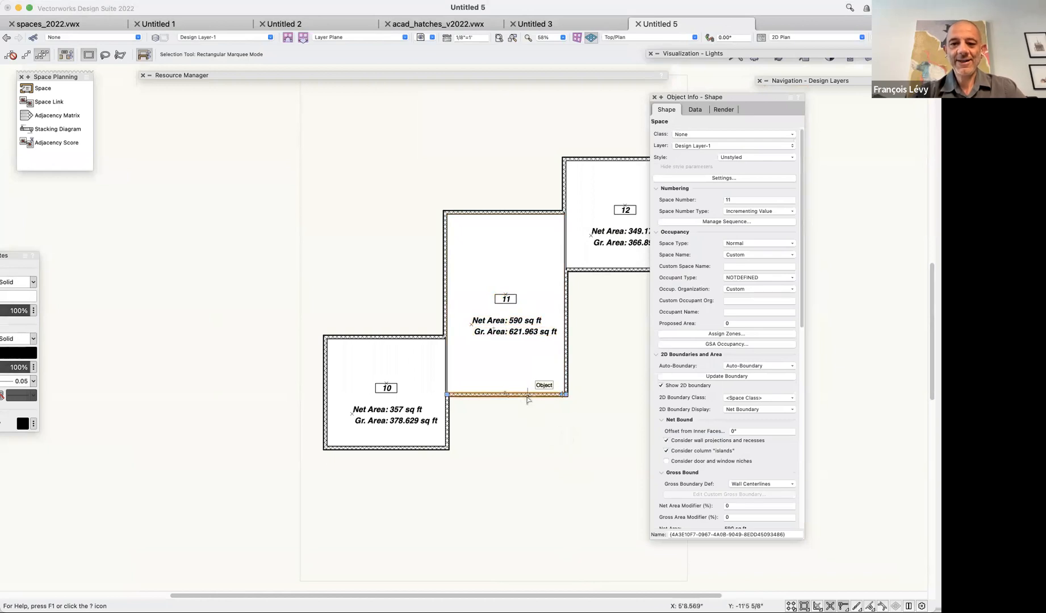
{"action": "key", "text": "super+shift+m"}
{"action": "key", "text": "Return"}
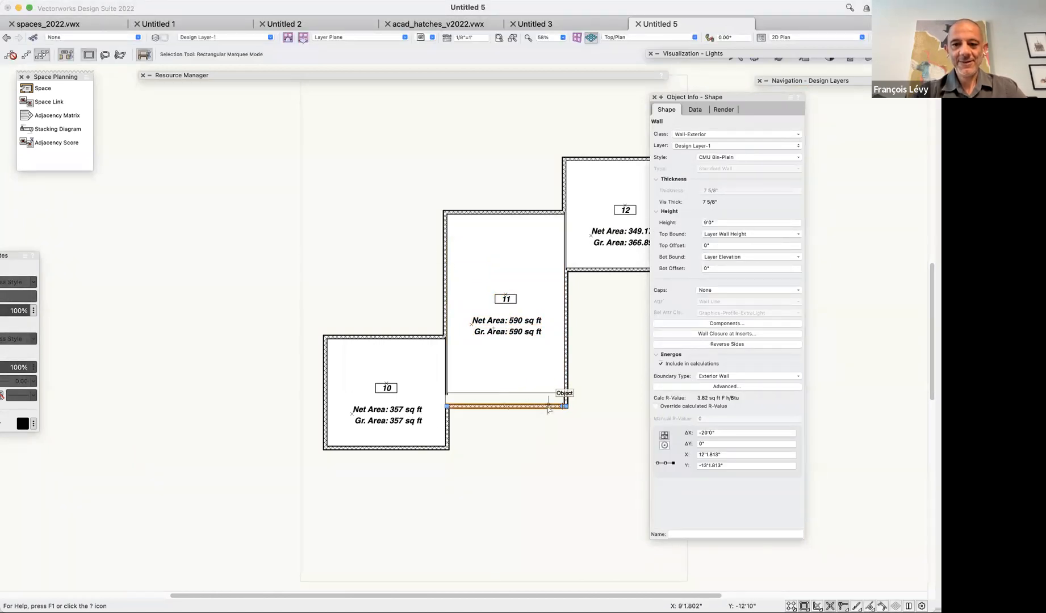
{"action": "left_click", "coordinate": [546, 356]}
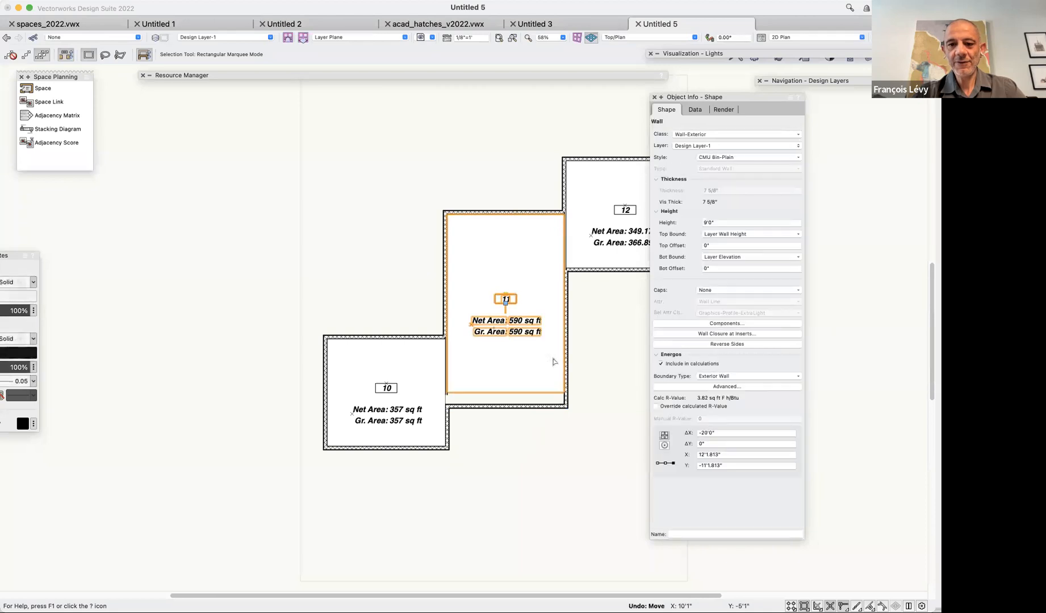
{"action": "left_click", "coordinate": [602, 441]}
Select spaces 10, 11 and 12 and replace their unstyled setting with Space Style1.
{"action": "left_click", "coordinate": [521, 375]}
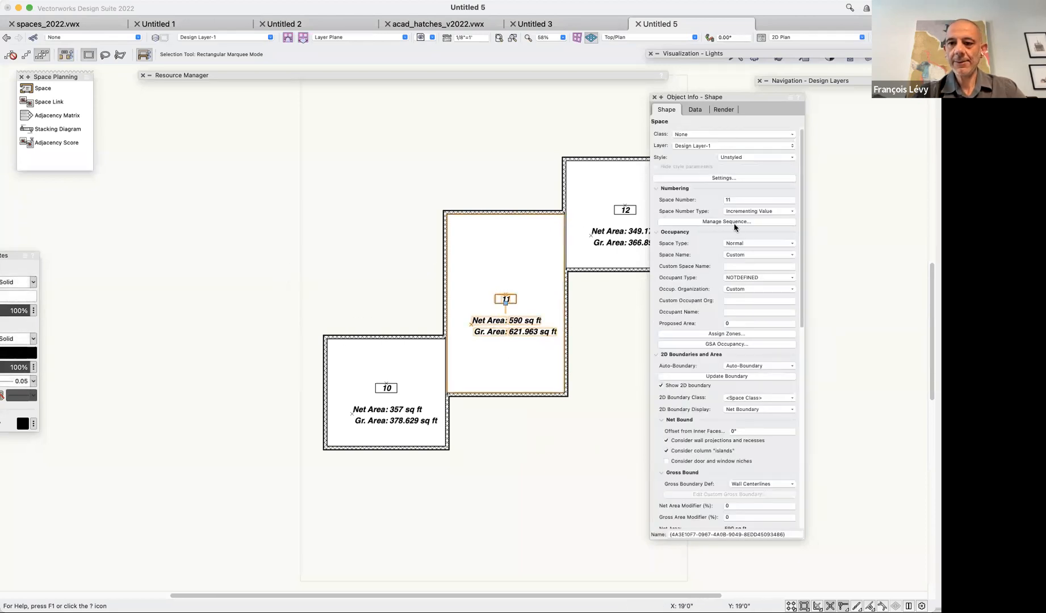
{"action": "left_click", "coordinate": [585, 244], "text": "shift"}
{"action": "left_click", "coordinate": [386, 387], "text": "shift"}
{"action": "left_click", "coordinate": [764, 158]}
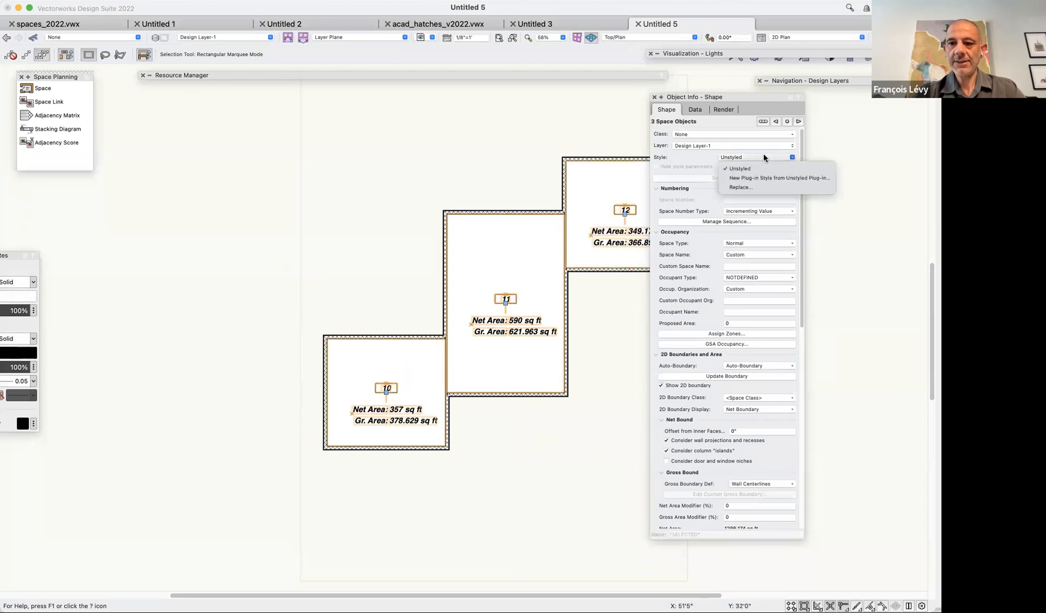
{"action": "left_click", "coordinate": [761, 188]}
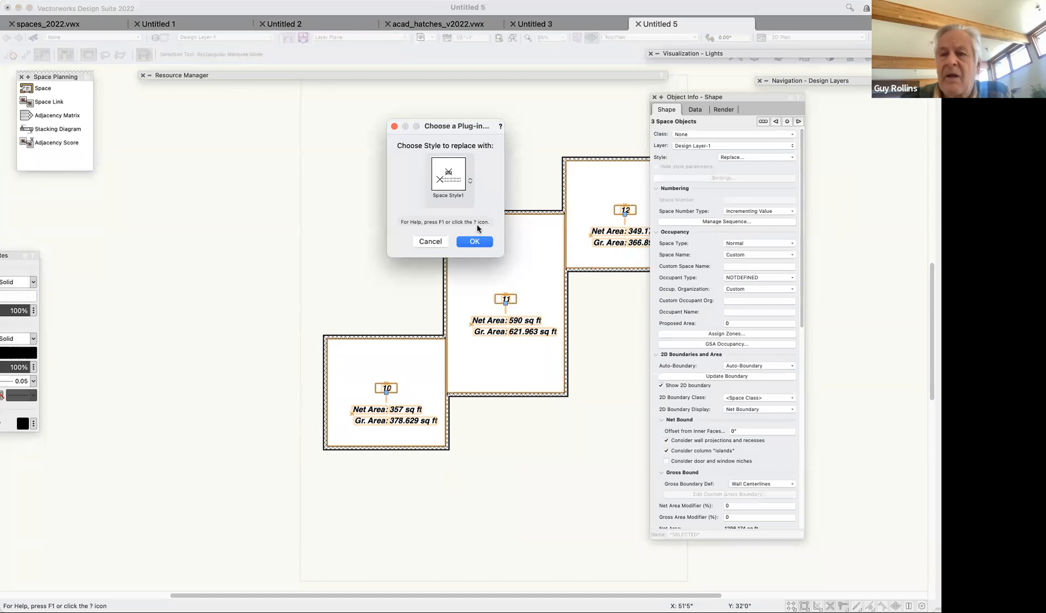
{"action": "left_click", "coordinate": [473, 243]}
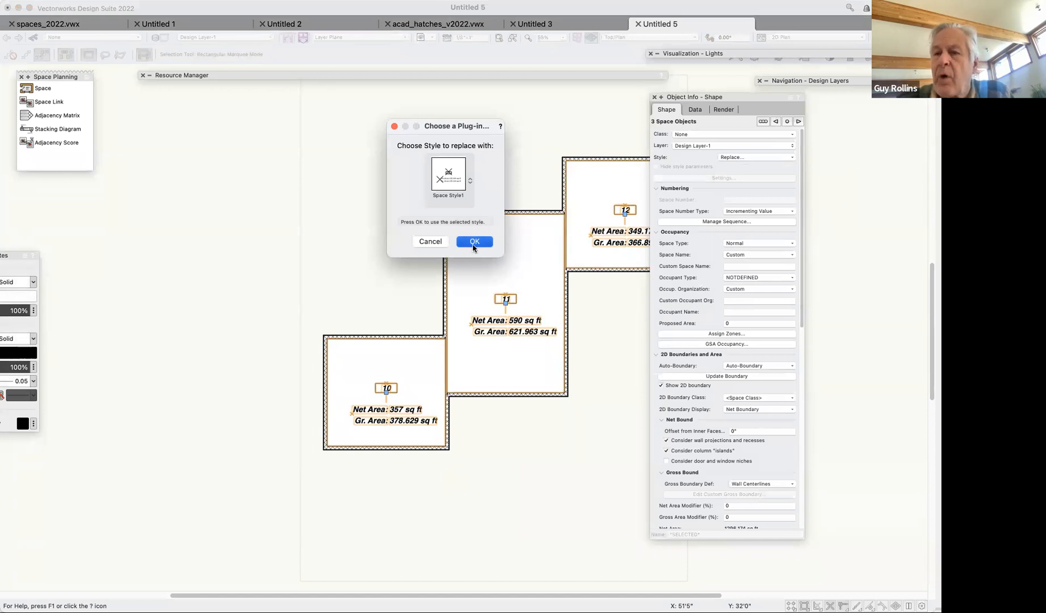
Stretch space 11 by moving its bottom exterior wall outward about 8'4" to test the styled spaces, and undo the move.
{"action": "left_click", "coordinate": [579, 434]}
{"action": "left_click", "coordinate": [507, 395]}
{"action": "left_click_drag", "start_coordinate": [507, 396], "coordinate": [514, 446]}
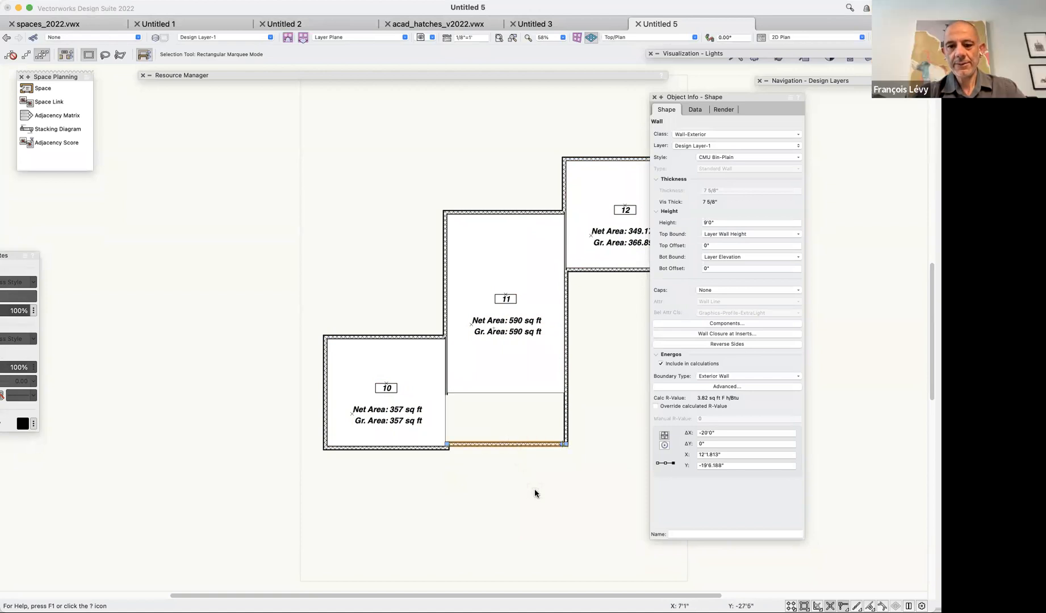
{"action": "key", "text": "super+z"}
Move the exterior wall along space 11's right side outward as another test of the styled spaces, and undo it.
{"action": "left_click_drag", "start_coordinate": [566, 335], "coordinate": [609, 335]}
{"action": "key", "text": "super+z"}
{"action": "scroll", "coordinate": [589, 464], "scroll_direction": "right", "scroll_amount": 2}
{"action": "scroll", "coordinate": [589, 463], "scroll_direction": "up", "scroll_amount": 1}
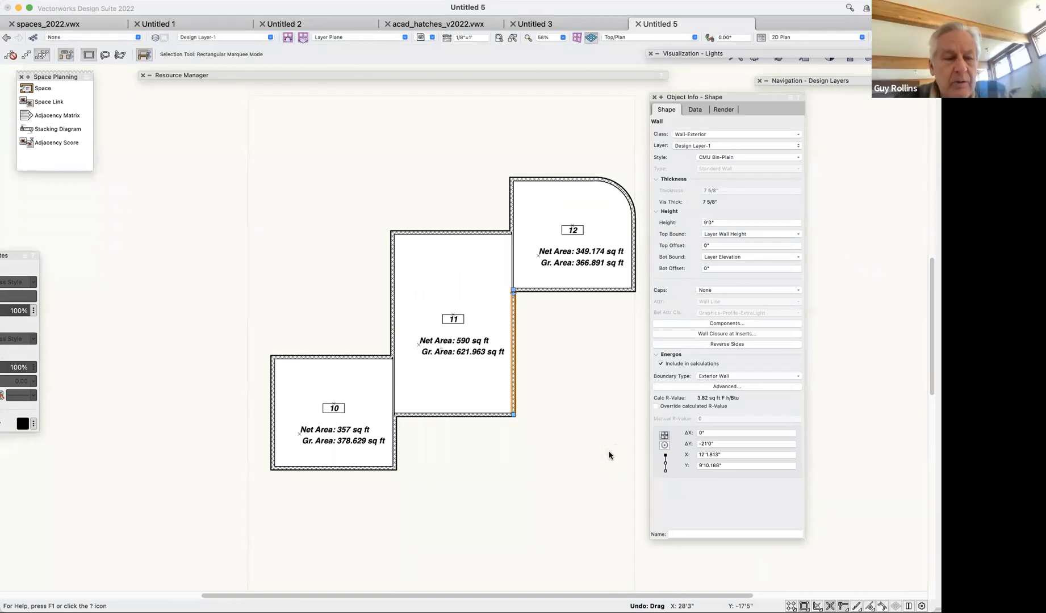
{"action": "key", "text": "j"}
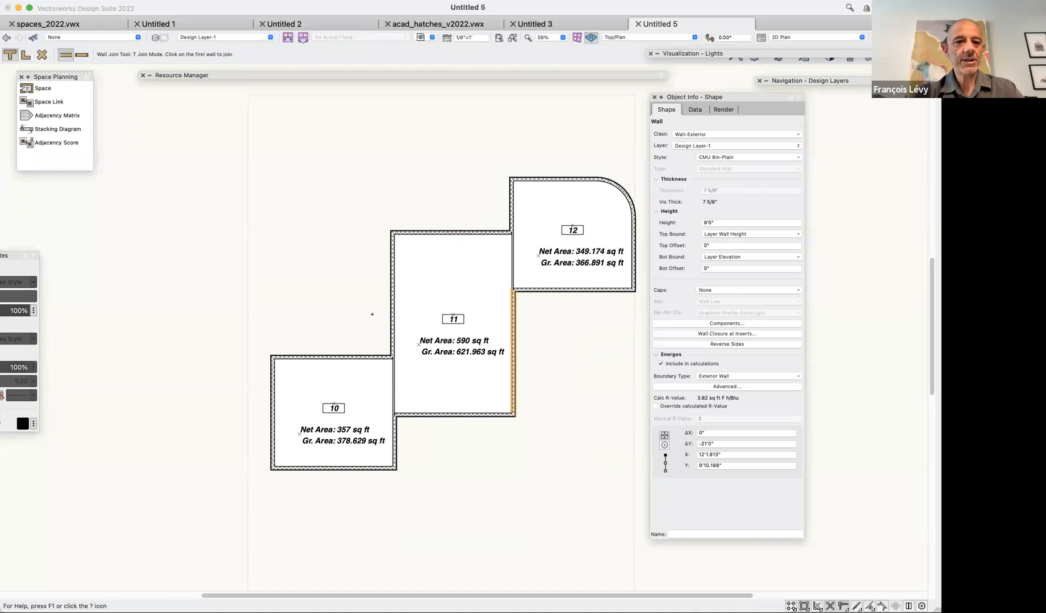
{"action": "key", "text": "x"}
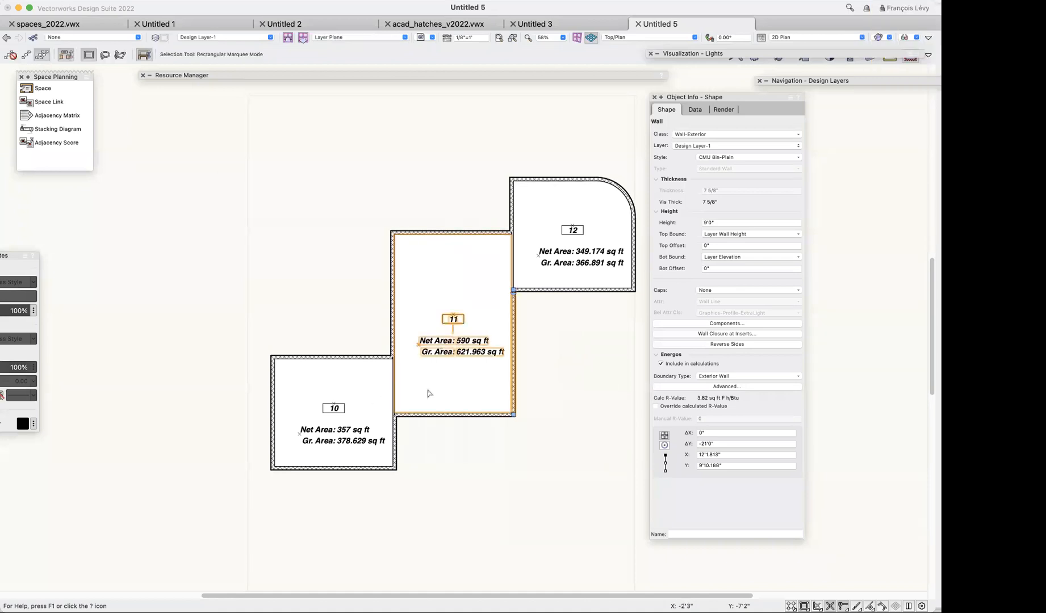
Update the auto-boundaries of spaces 11, 12 and 10, one after another.
{"action": "left_click", "coordinate": [428, 393]}
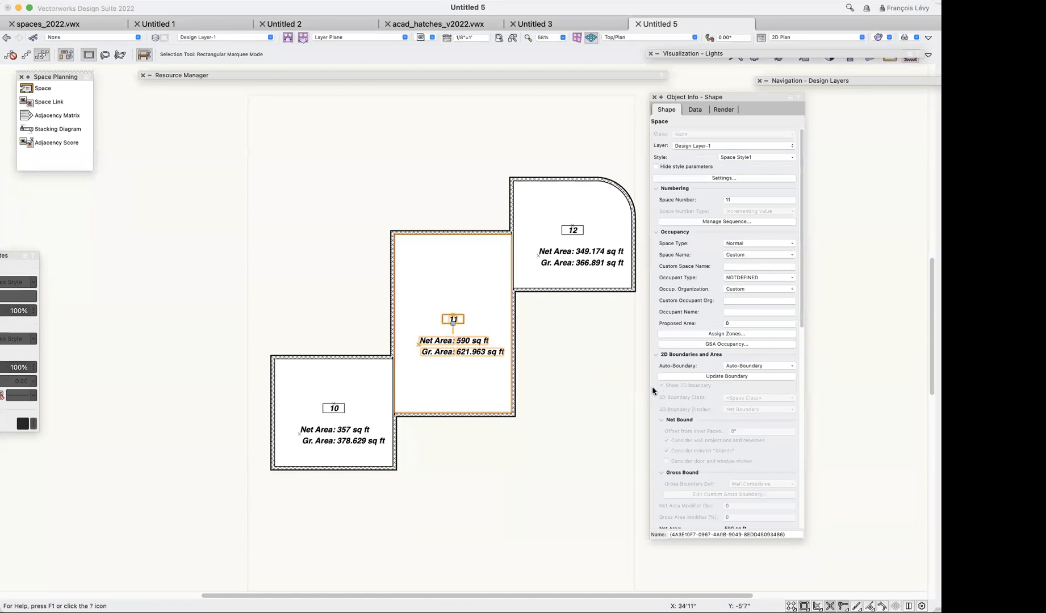
{"action": "left_click", "coordinate": [694, 374]}
{"action": "left_click", "coordinate": [629, 281]}
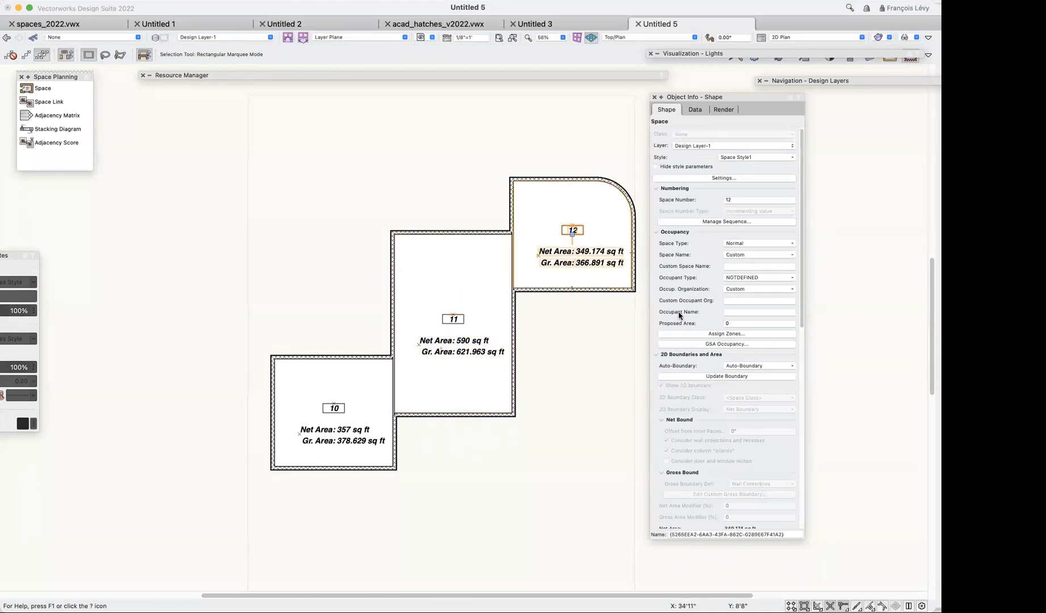
{"action": "left_click", "coordinate": [688, 374]}
{"action": "left_click", "coordinate": [349, 435]}
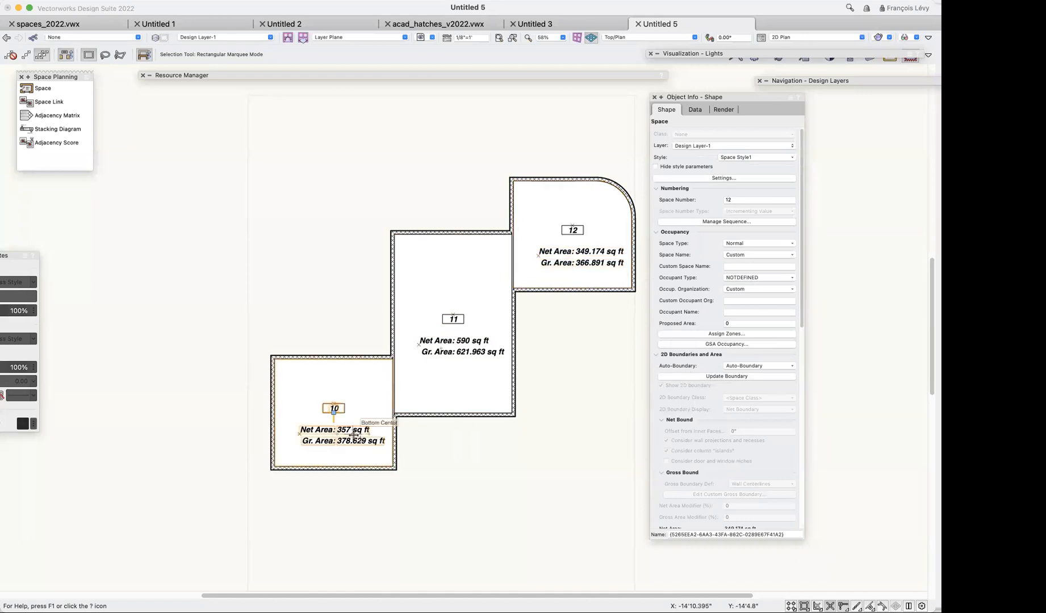
{"action": "left_click", "coordinate": [703, 376]}
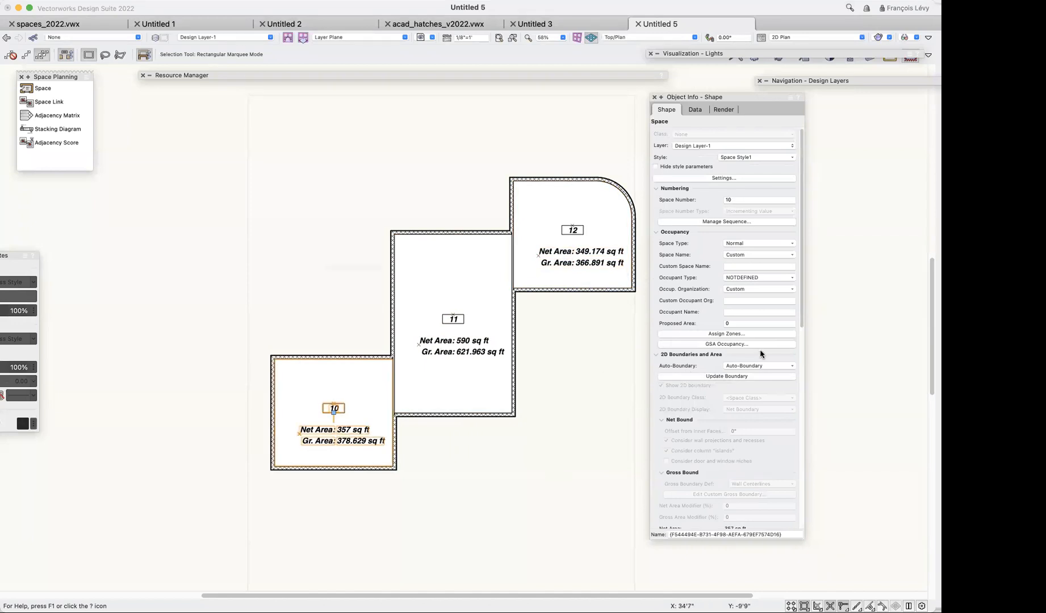
Redefine space 10's auto-boundary with Pick Boundary, picking the exterior walls that enclose the room.
{"action": "left_click", "coordinate": [756, 365]}
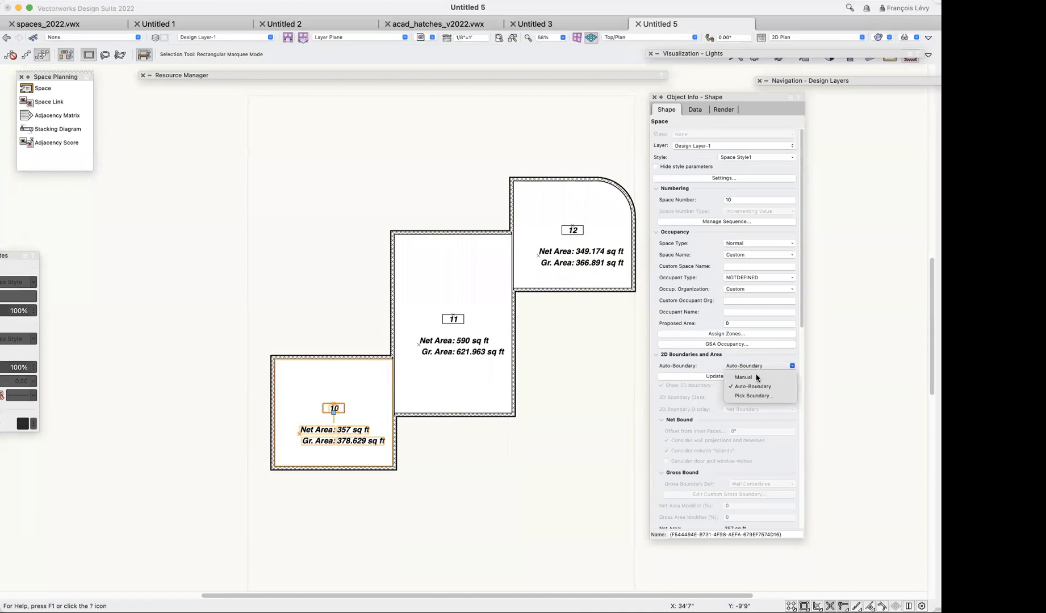
{"action": "left_click", "coordinate": [754, 396]}
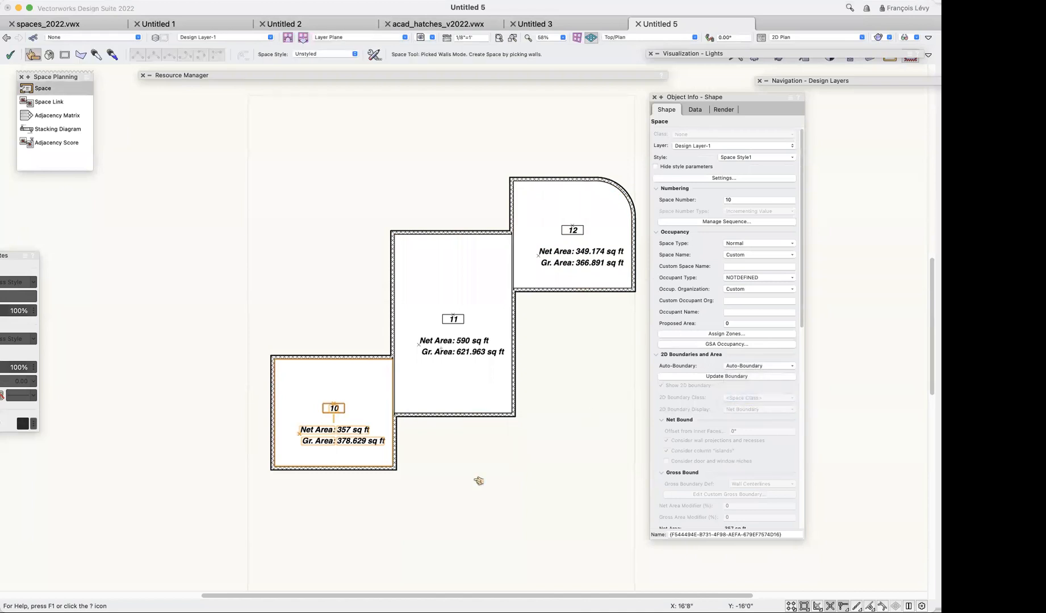
{"action": "left_click", "coordinate": [373, 469]}
{"action": "left_click", "coordinate": [398, 421]}
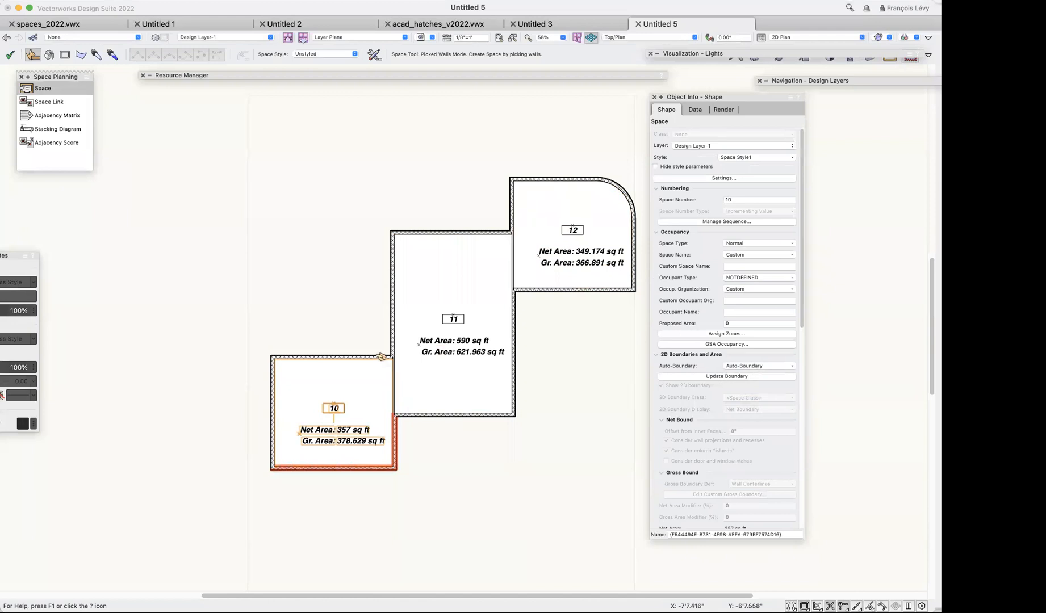
{"action": "left_click", "coordinate": [329, 358]}
{"action": "left_click", "coordinate": [273, 392]}
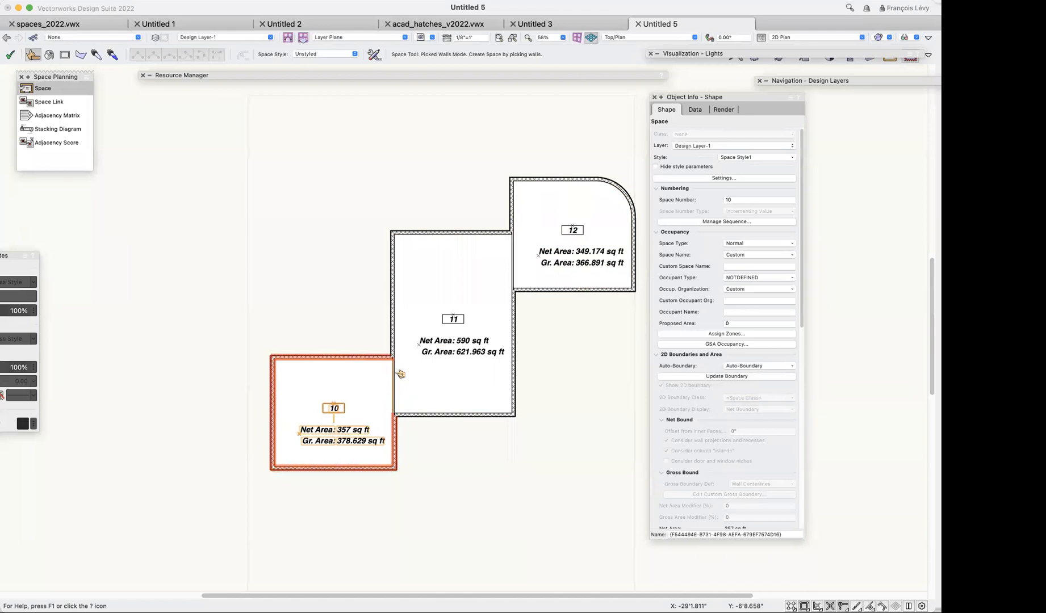
Complete space 10's picked boundary with the wall shared with space 11, and decline the offer to save and back up the document.
{"action": "key", "text": "b"}
{"action": "key", "text": "b"}
{"action": "left_click", "coordinate": [395, 378]}
{"action": "scroll", "coordinate": [216, 233], "scroll_direction": "up", "scroll_amount": 5}
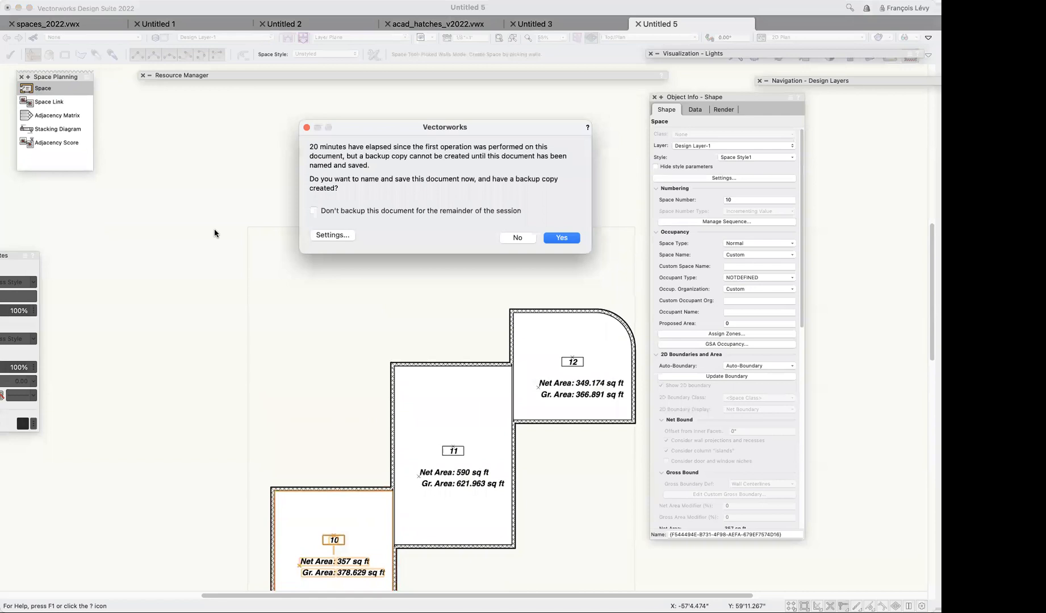
{"action": "left_click", "coordinate": [525, 241]}
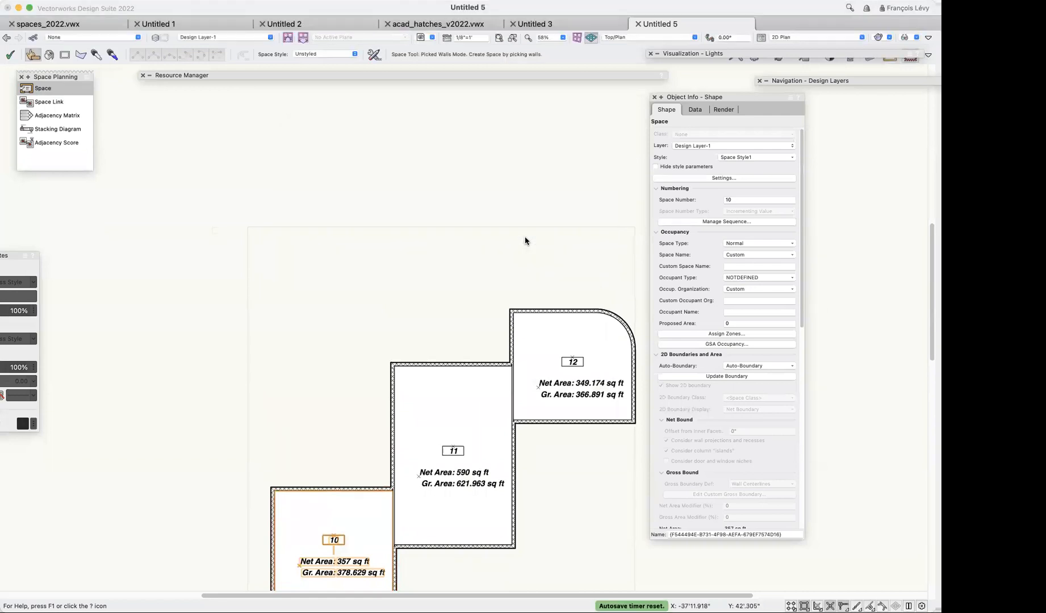
Try moving the lower wall of space 10 downward by about 6'10", and undo the move.
{"action": "scroll", "coordinate": [525, 240], "scroll_direction": "down", "scroll_amount": 9}
{"action": "key", "text": "x"}
{"action": "key", "text": "x"}
{"action": "left_click", "coordinate": [395, 342]}
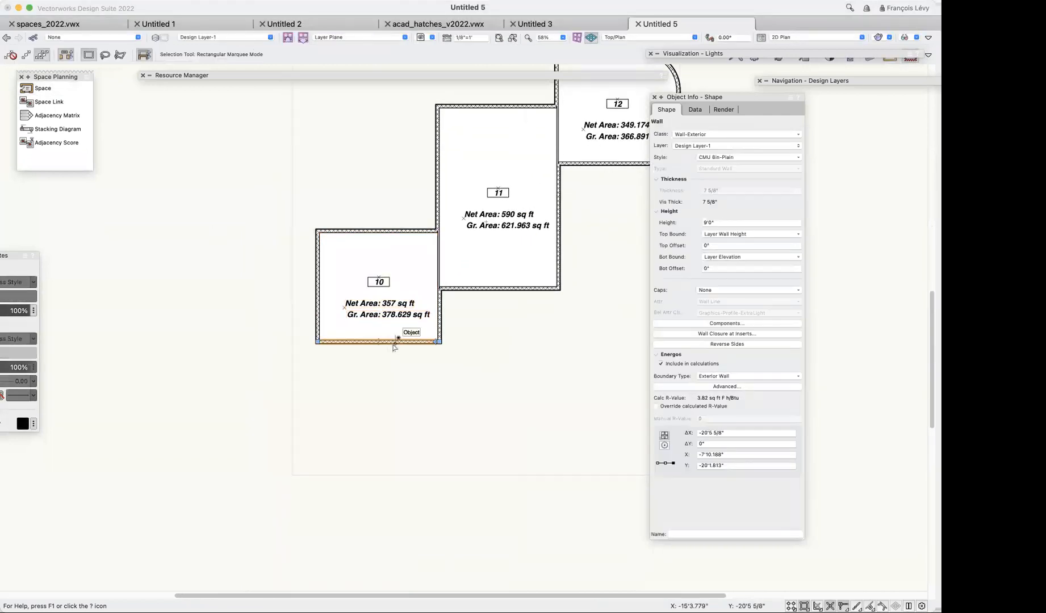
{"action": "left_click_drag", "start_coordinate": [395, 343], "coordinate": [394, 381]}
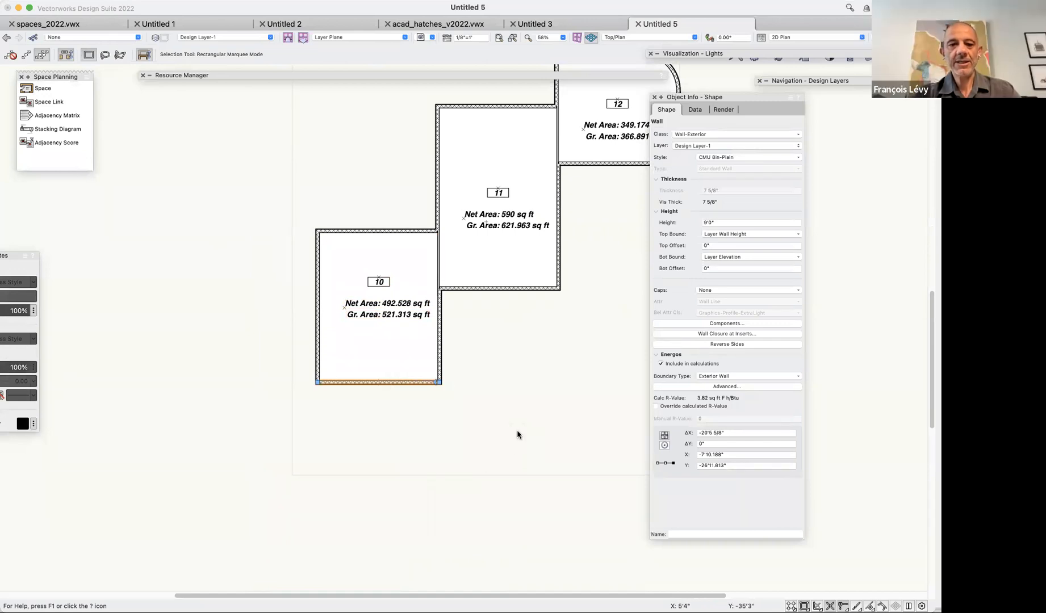
{"action": "key", "text": "super+z"}
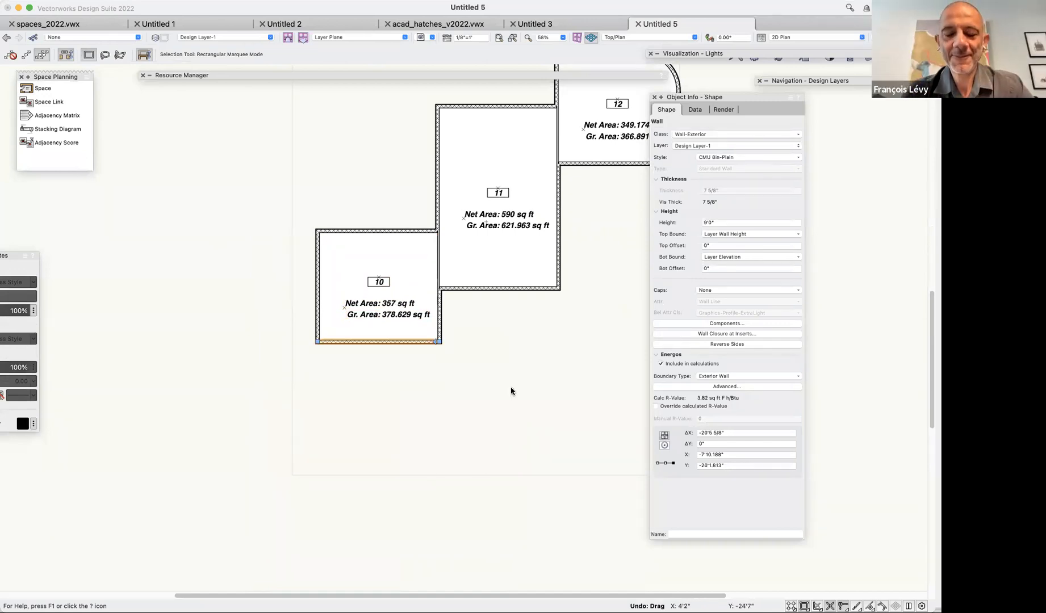
Try moving the lower wall of space 11 downward to test its boundary, and undo the move.
{"action": "left_click", "coordinate": [514, 264]}
{"action": "left_click", "coordinate": [540, 290]}
{"action": "left_click", "coordinate": [535, 259]}
{"action": "scroll", "coordinate": [544, 370], "scroll_direction": "right", "scroll_amount": 5}
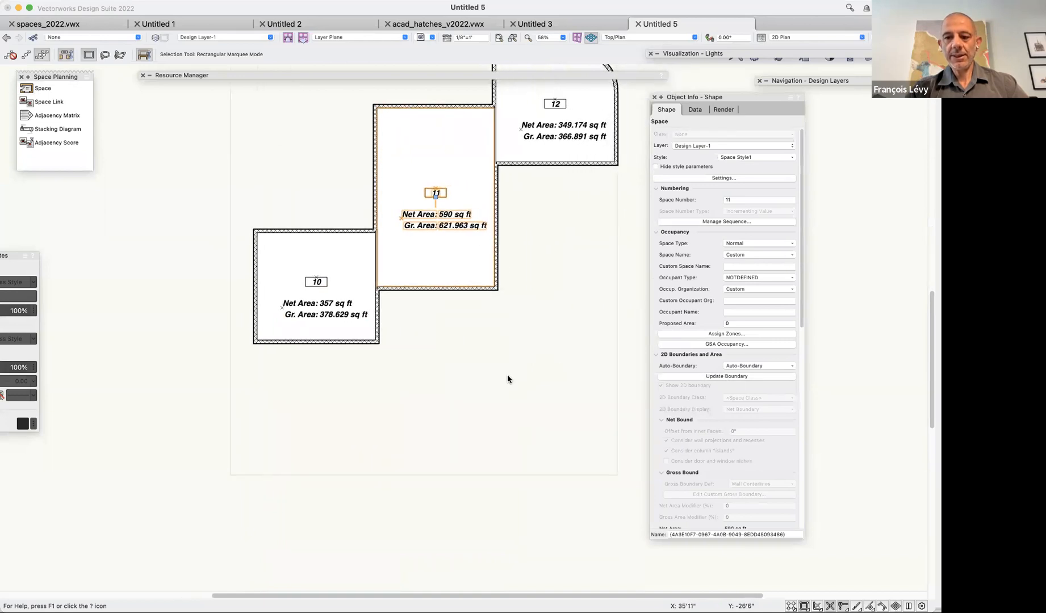
{"action": "left_click_drag", "start_coordinate": [438, 289], "coordinate": [437, 322]}
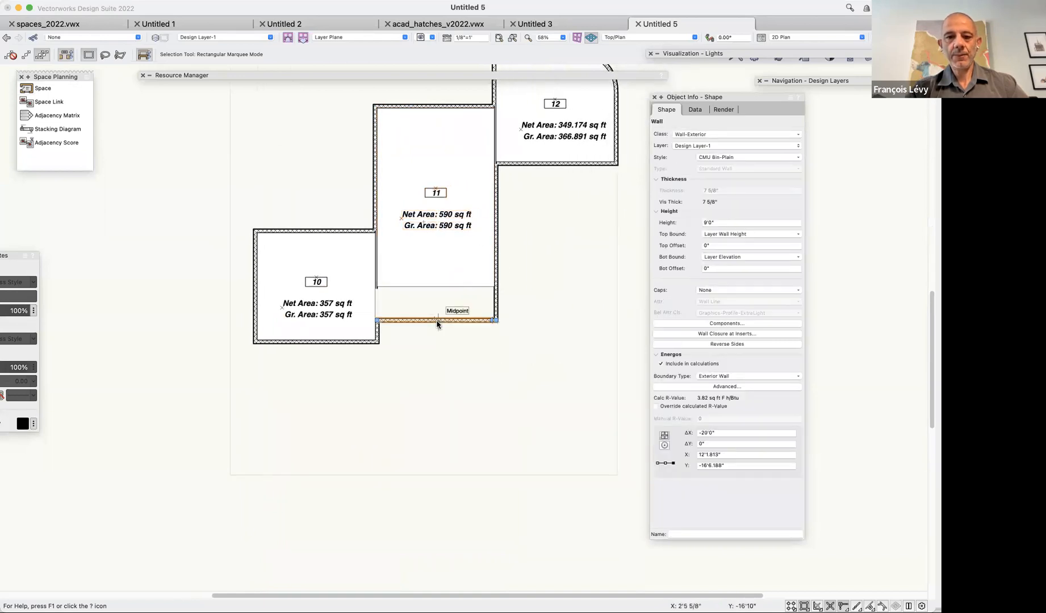
{"action": "key", "text": "super+z"}
Select space 11 and start the Space tool in Picked Walls mode with Space Style1 from Untitled 5 as its style.
{"action": "left_click", "coordinate": [459, 236]}
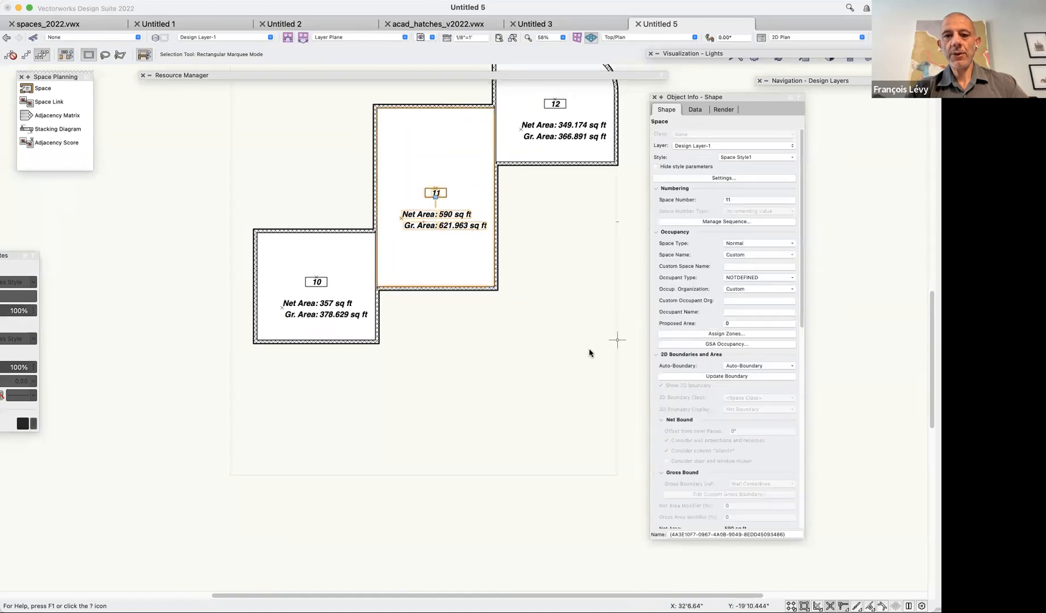
{"action": "left_click", "coordinate": [41, 89]}
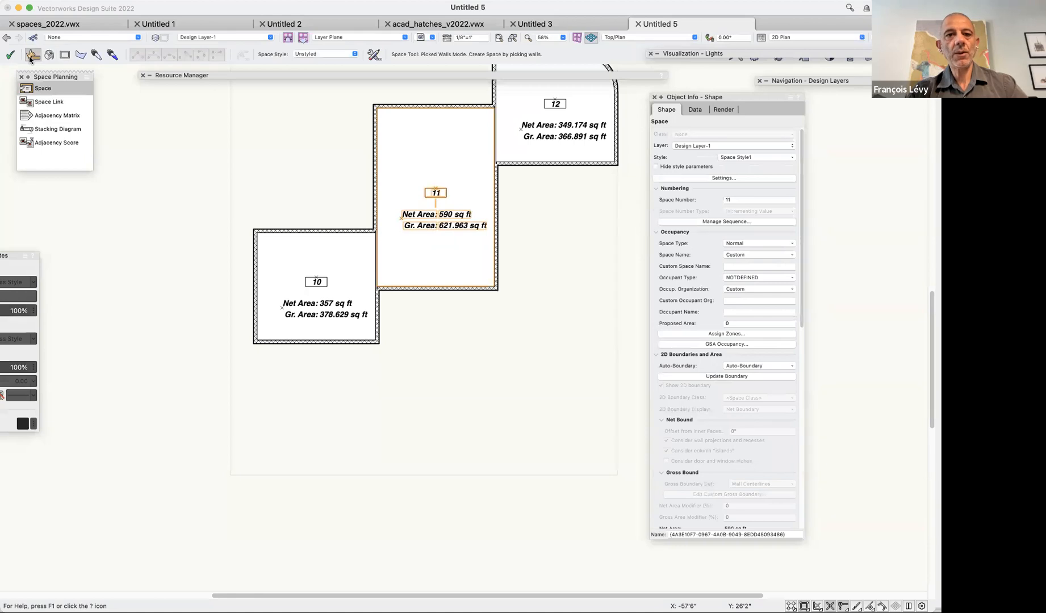
{"action": "left_click", "coordinate": [319, 54]}
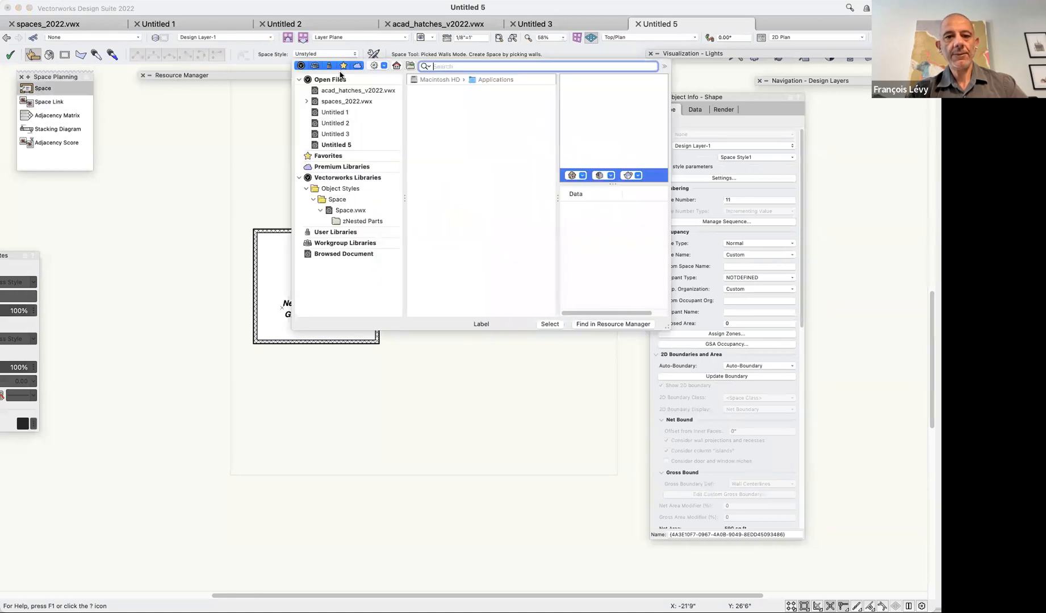
{"action": "left_click", "coordinate": [348, 145]}
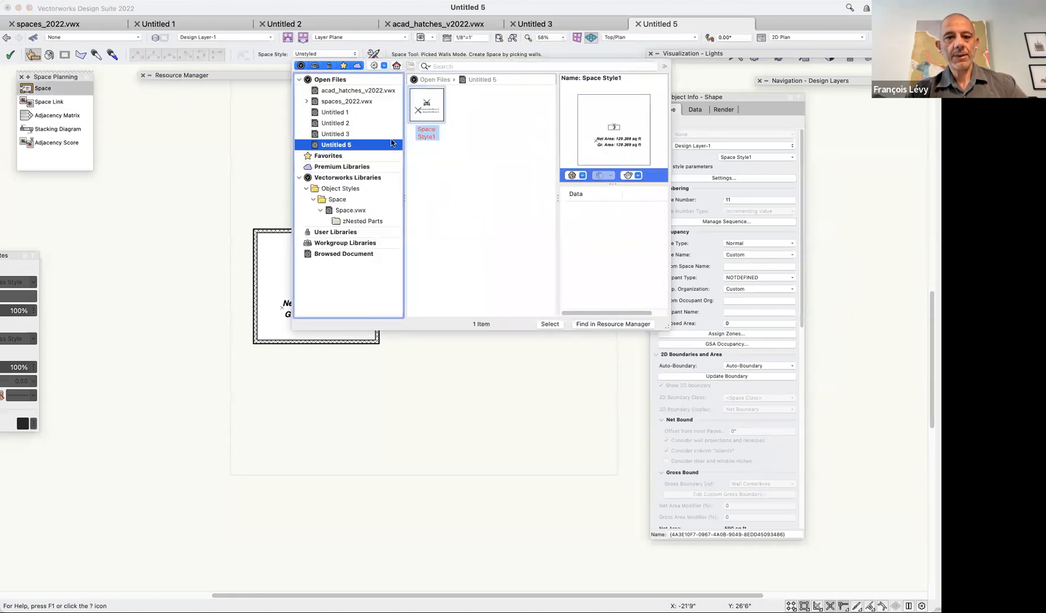
{"action": "double_click", "coordinate": [427, 98]}
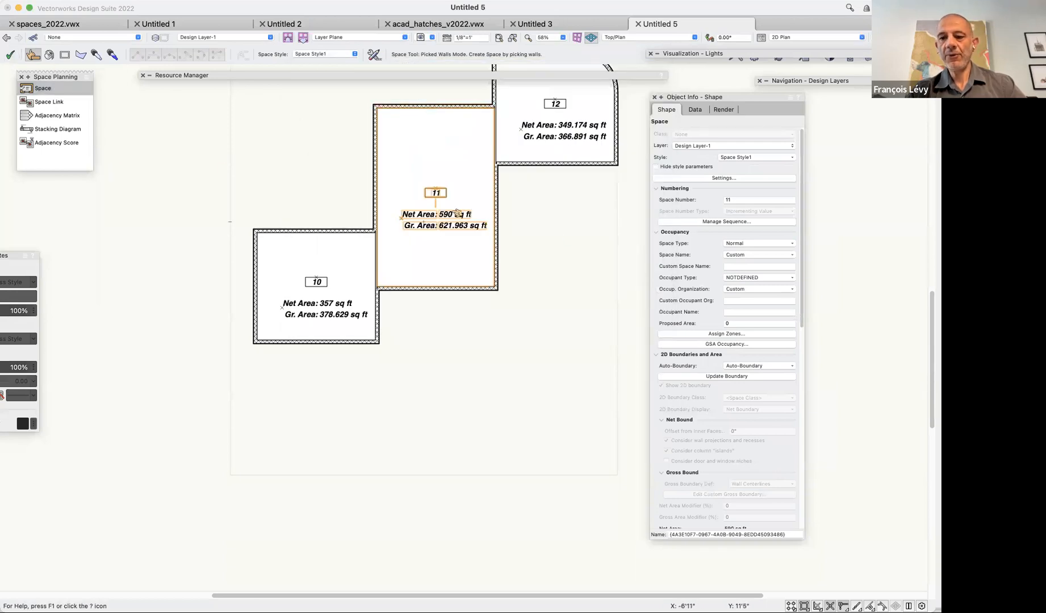
Pick all walls enclosing space 11, including those shared with spaces 10 and 12, and complete its boundary.
{"action": "left_click", "coordinate": [740, 368]}
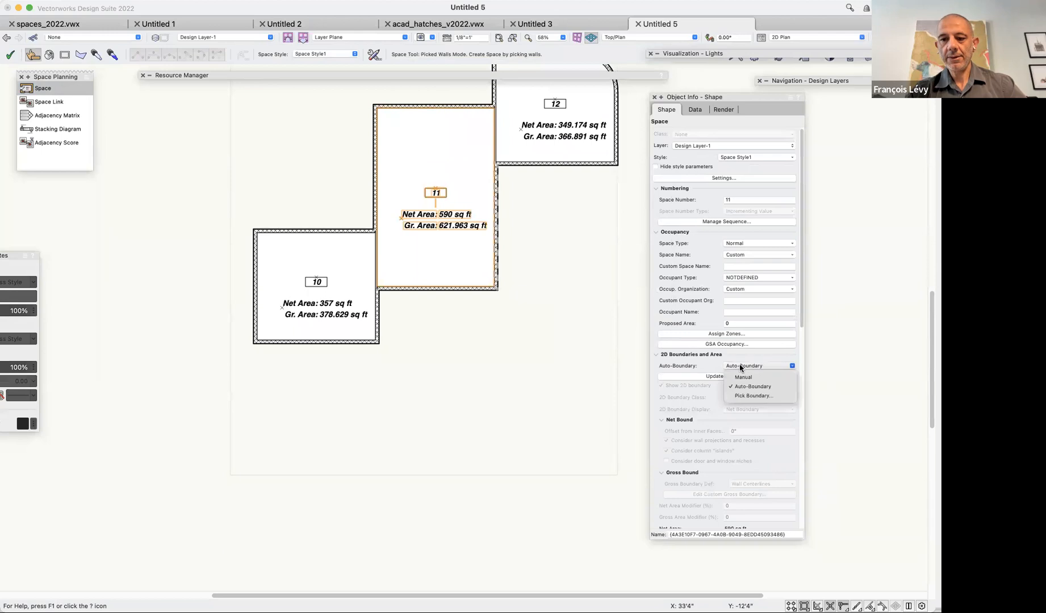
{"action": "left_click", "coordinate": [532, 210]}
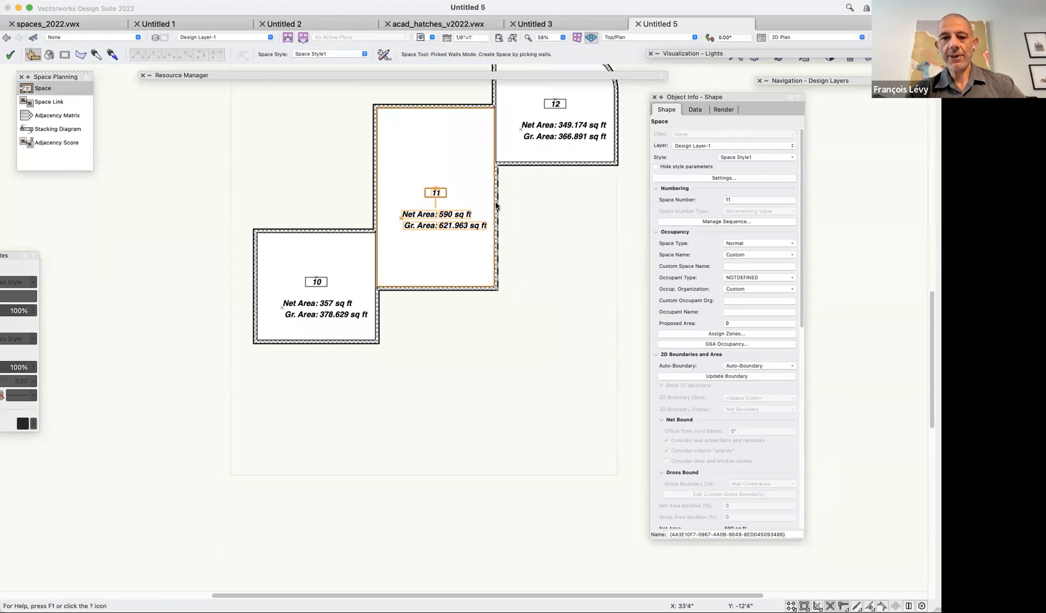
{"action": "left_click", "coordinate": [489, 106]}
{"action": "left_click", "coordinate": [378, 133]}
{"action": "left_click", "coordinate": [400, 289]}
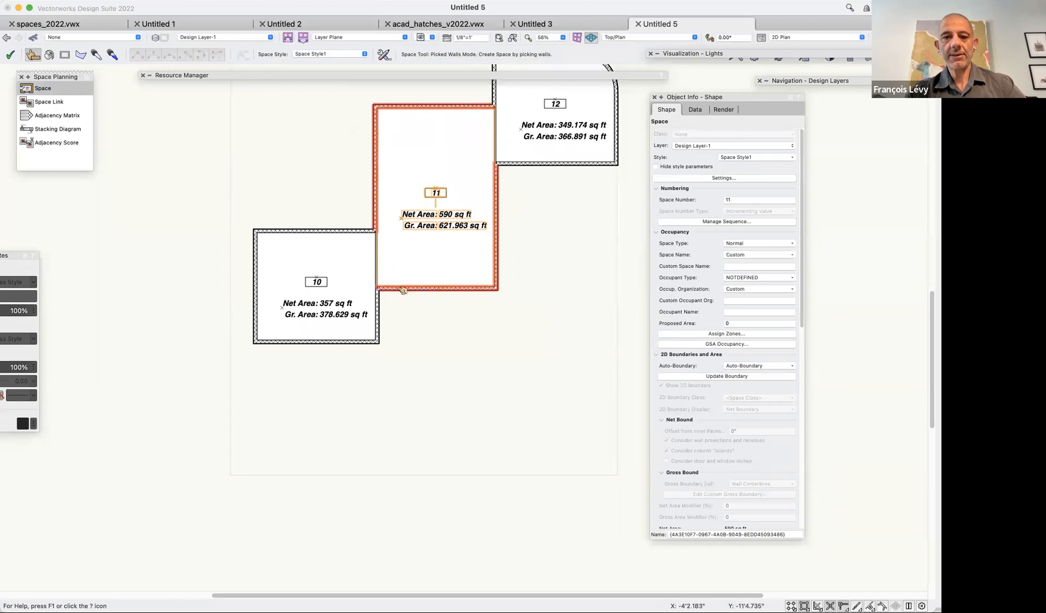
{"action": "left_click", "coordinate": [376, 256]}
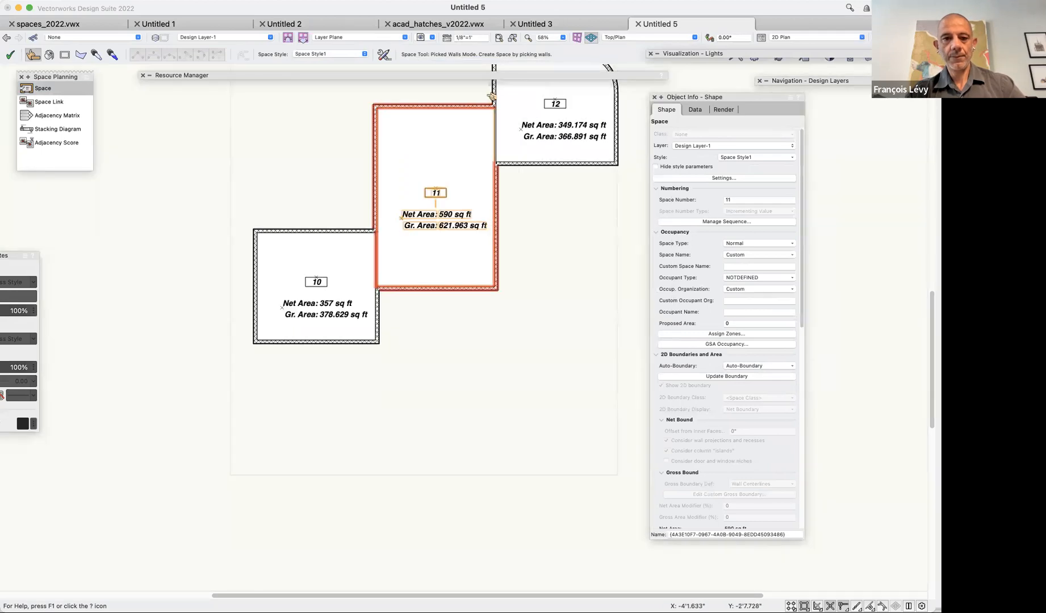
{"action": "left_click", "coordinate": [501, 123]}
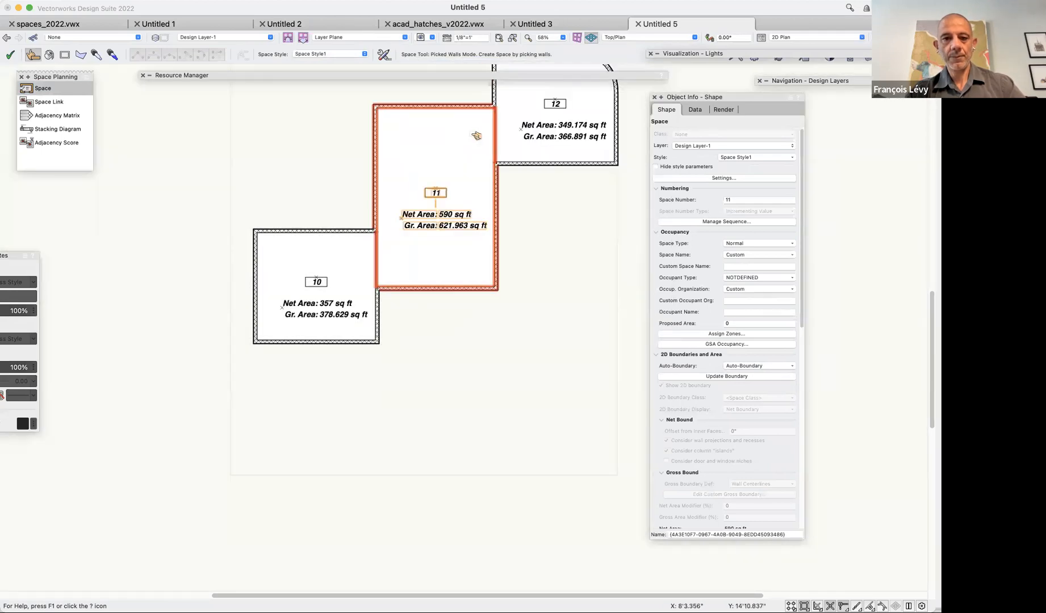
{"action": "left_click", "coordinate": [11, 55]}
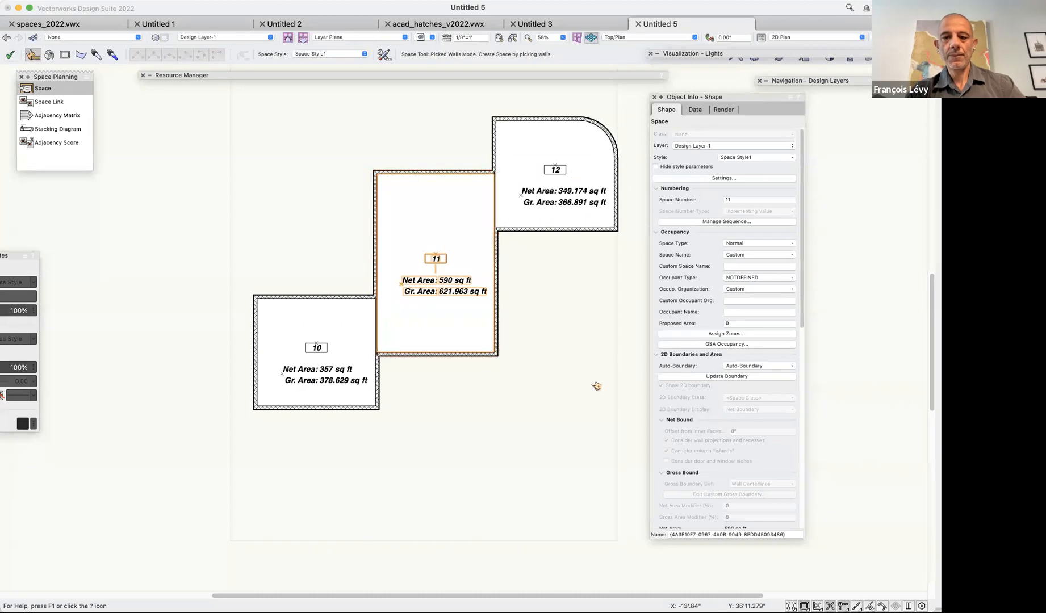
Leave the Space tool, select space 11 and open its Space Style1 for editing.
{"action": "key", "text": "x"}
{"action": "left_click", "coordinate": [583, 317]}
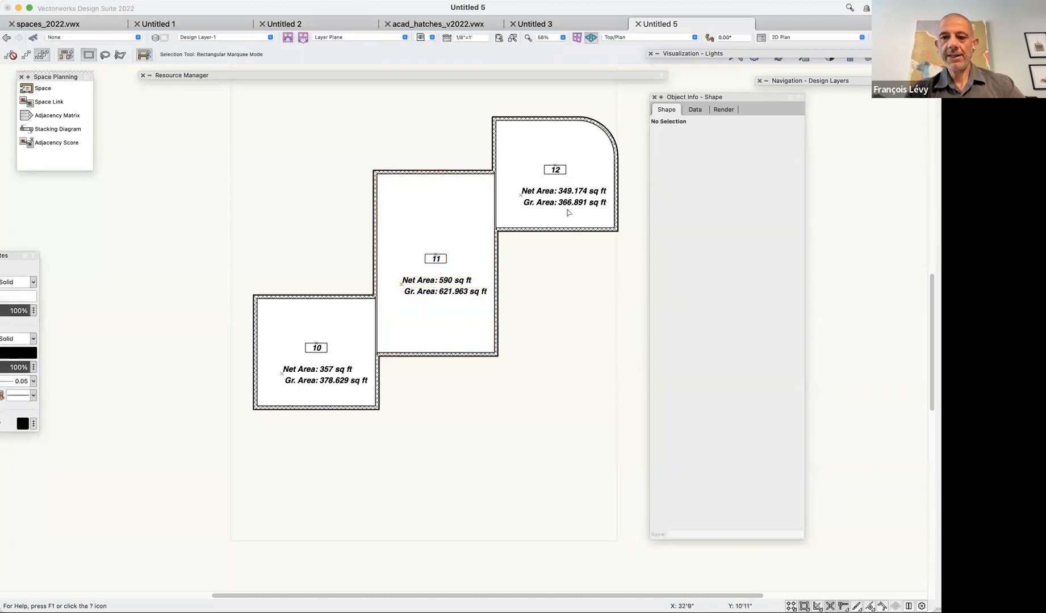
{"action": "left_click", "coordinate": [490, 209]}
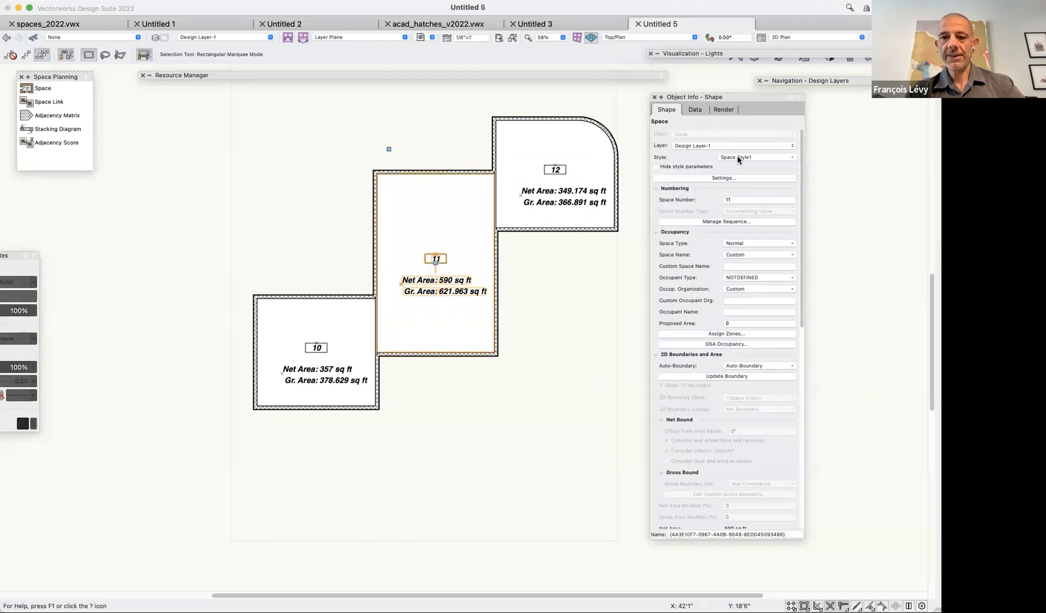
{"action": "left_click", "coordinate": [736, 157]}
{"action": "left_click", "coordinate": [726, 192]}
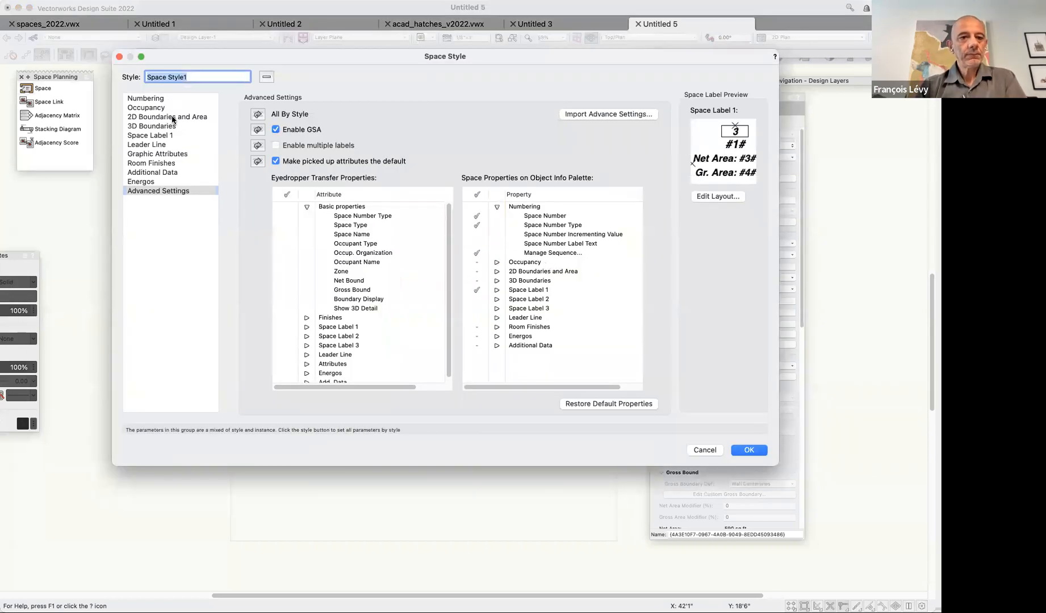
Examine the style's 3D Boundaries, 2D Boundaries and Area, and Additional Area Settings without changing them.
{"action": "left_click", "coordinate": [170, 125]}
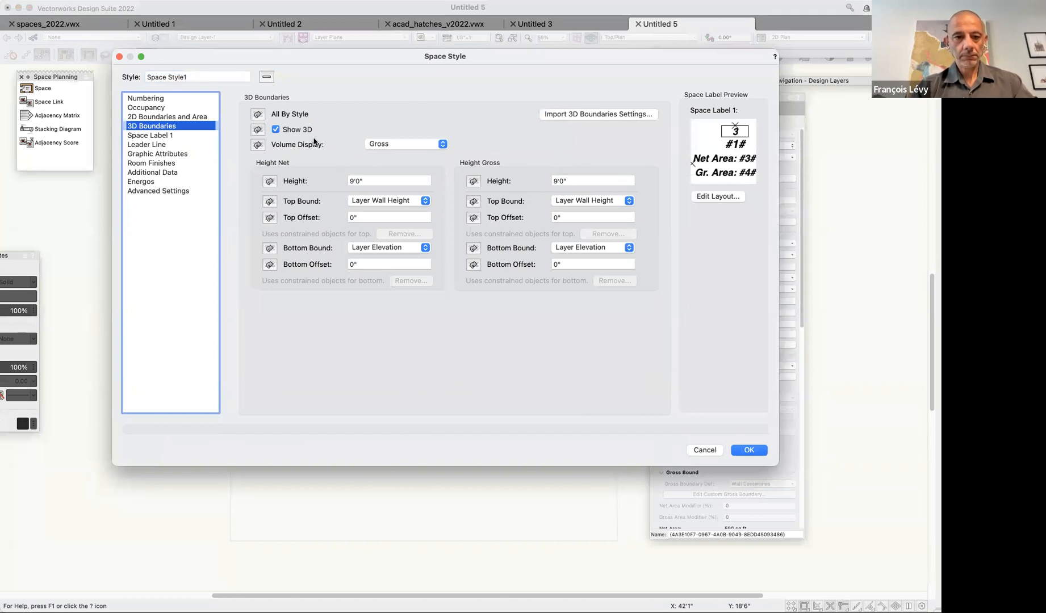
{"action": "left_click", "coordinate": [152, 116]}
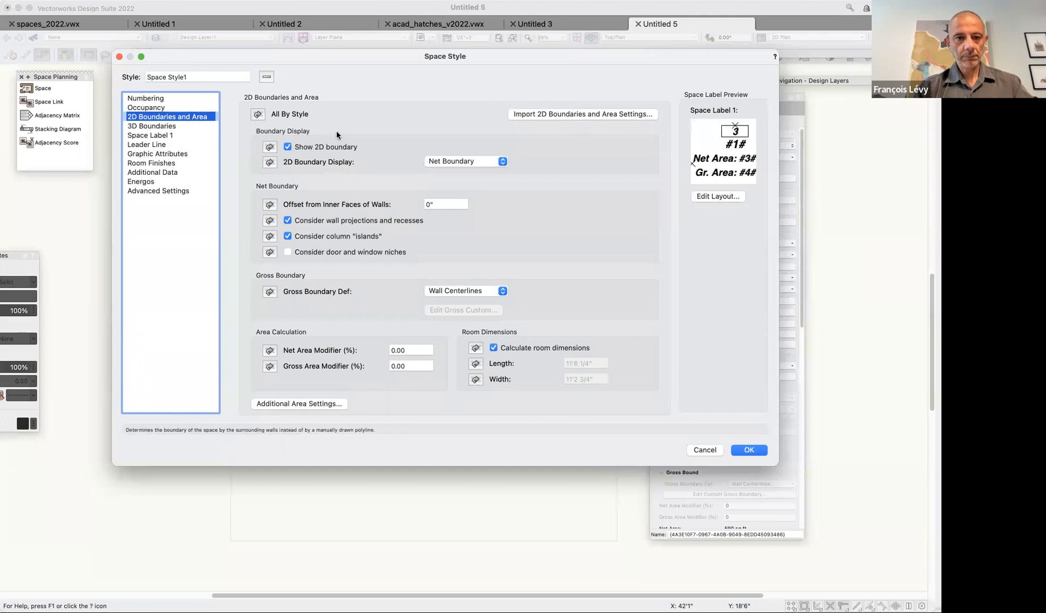
{"action": "left_click", "coordinate": [301, 404]}
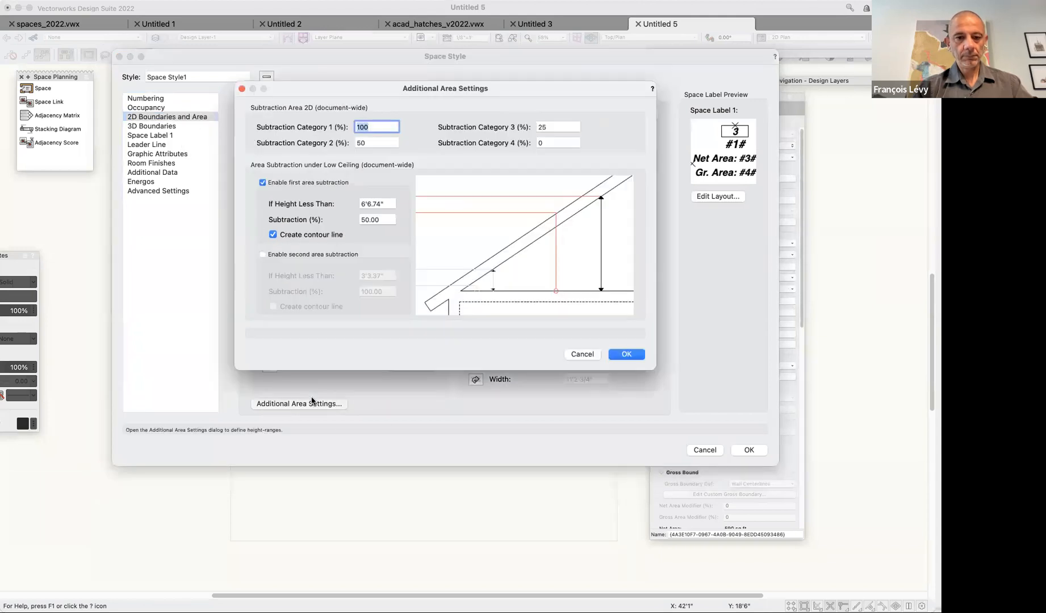
{"action": "left_click", "coordinate": [580, 354]}
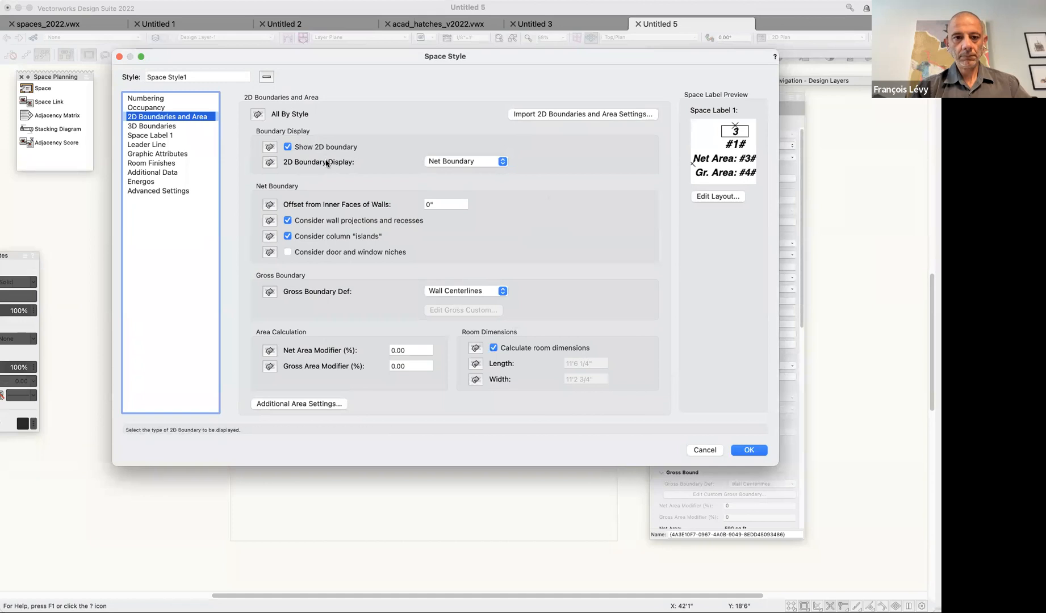
Switch all 2D Boundaries and Area parameters of Space Style1 to by instance, keeping Net Boundary as the 2D display, and save the style.
{"action": "left_click", "coordinate": [433, 161]}
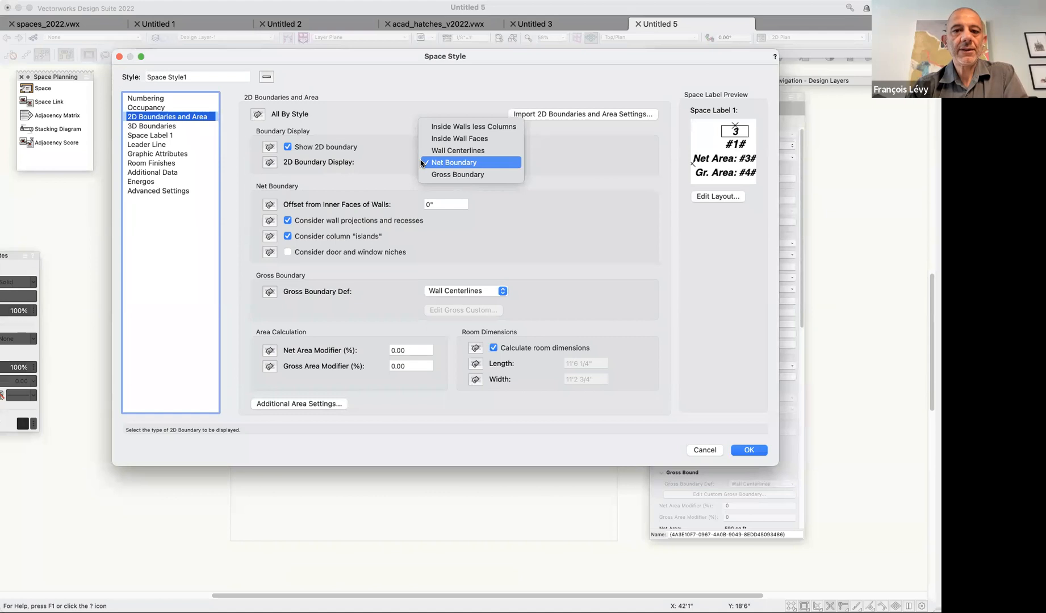
{"action": "left_click", "coordinate": [390, 157]}
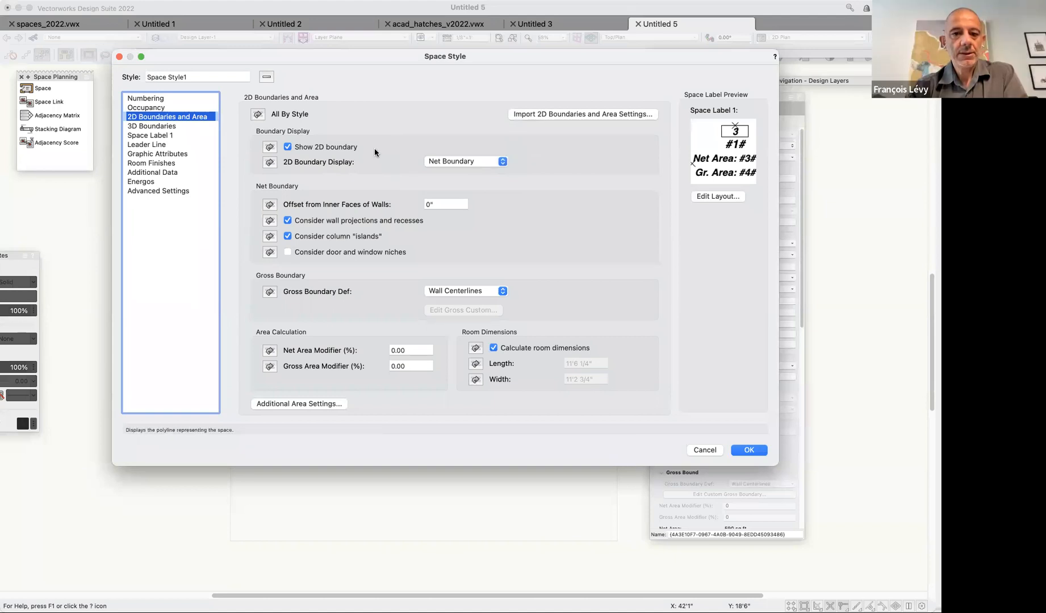
{"action": "left_click", "coordinate": [258, 114]}
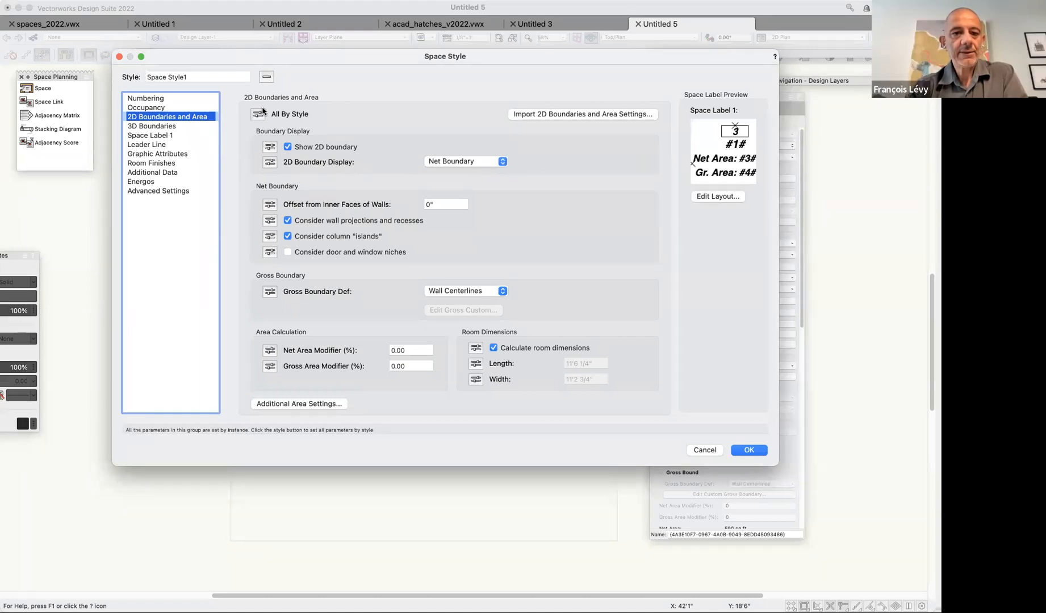
{"action": "left_click", "coordinate": [748, 450]}
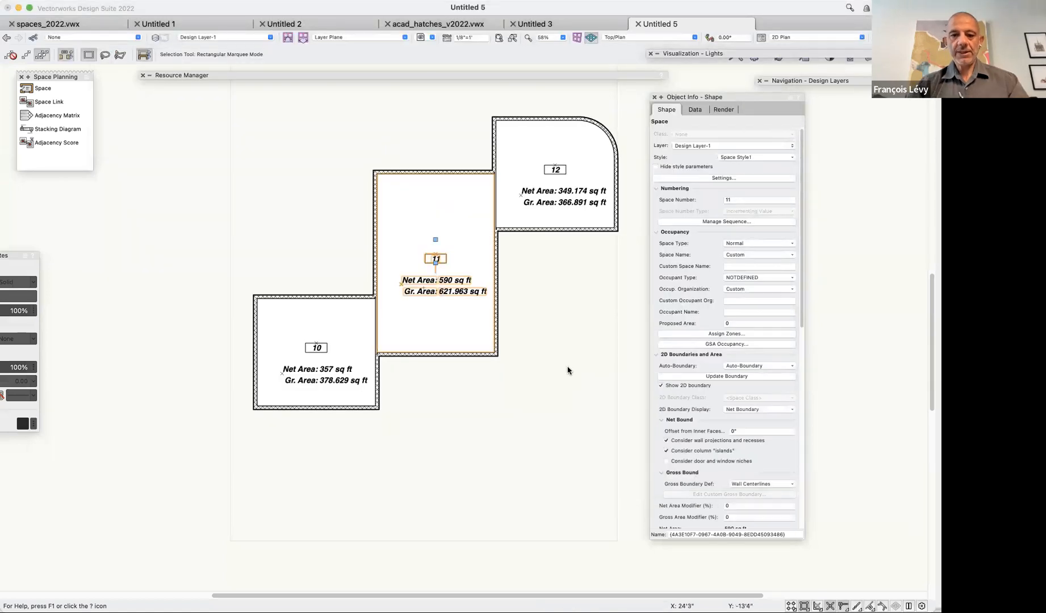
Retest space 11 by moving its lower wall downward, and undo the move.
{"action": "left_click", "coordinate": [461, 359]}
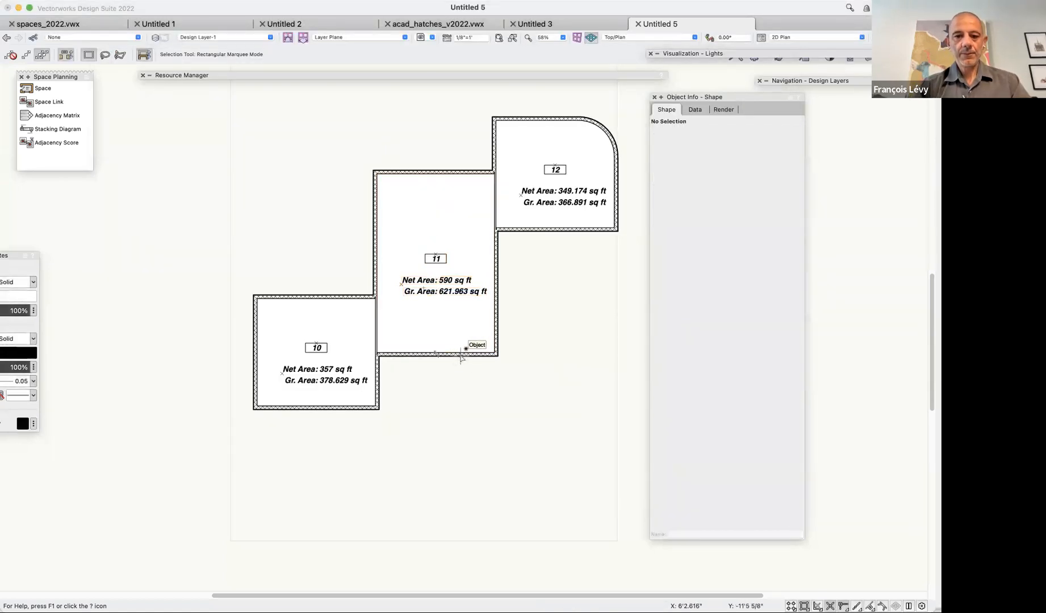
{"action": "left_click_drag", "start_coordinate": [462, 358], "coordinate": [468, 381]}
{"action": "left_click", "coordinate": [555, 230]}
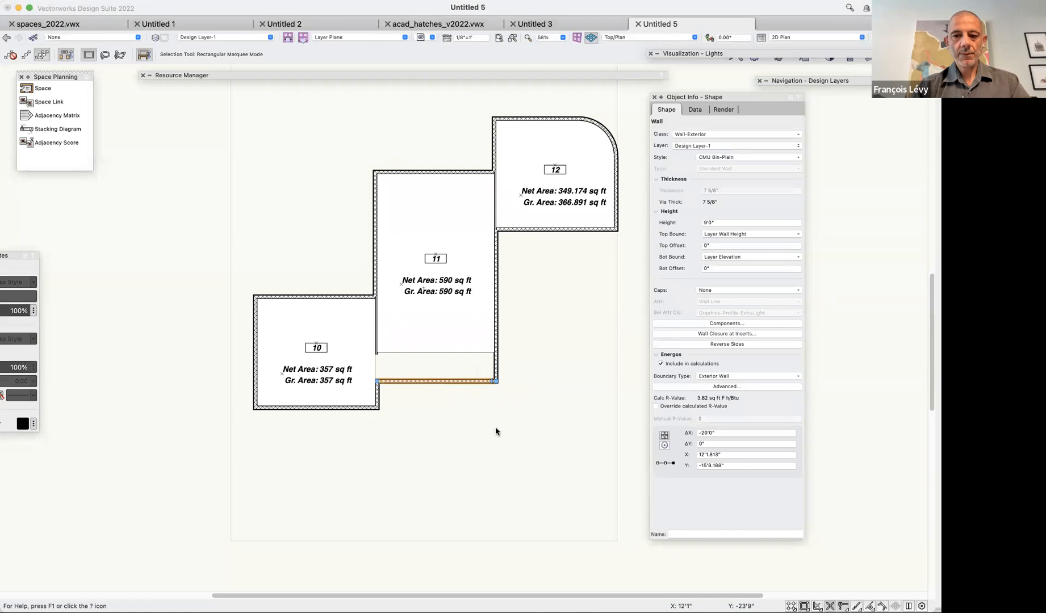
{"action": "key", "text": "super+z"}
Redefine the boundary of space 11 with Pick Boundary, picking the walls around it.
{"action": "left_click", "coordinate": [474, 332]}
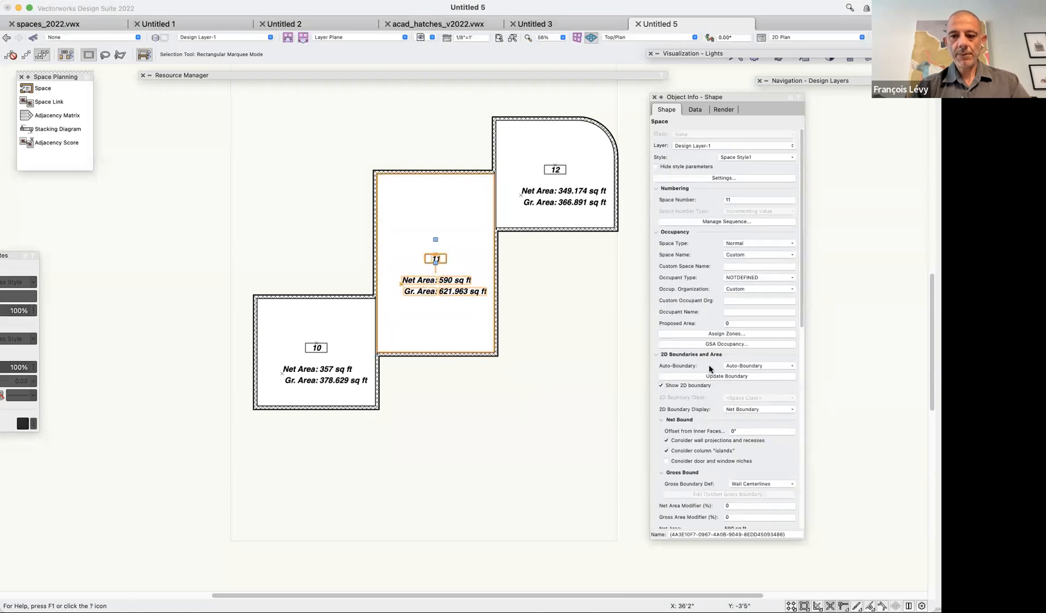
{"action": "left_click", "coordinate": [740, 369]}
{"action": "left_click", "coordinate": [740, 397]}
{"action": "left_click", "coordinate": [496, 260]}
{"action": "left_click", "coordinate": [469, 170]}
{"action": "left_click", "coordinate": [373, 207]}
{"action": "left_click", "coordinate": [427, 355]}
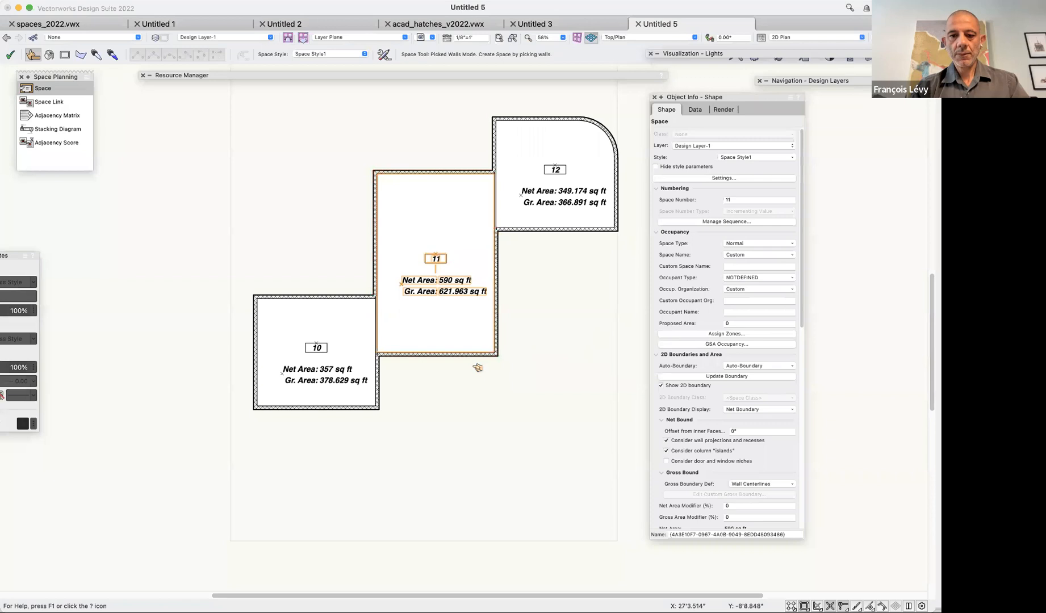
Try moving space 11's lower wall downward once more, undo the move and reselect the space.
{"action": "key", "text": "x"}
{"action": "left_click", "coordinate": [443, 355]}
{"action": "left_click_drag", "start_coordinate": [443, 355], "coordinate": [443, 376]}
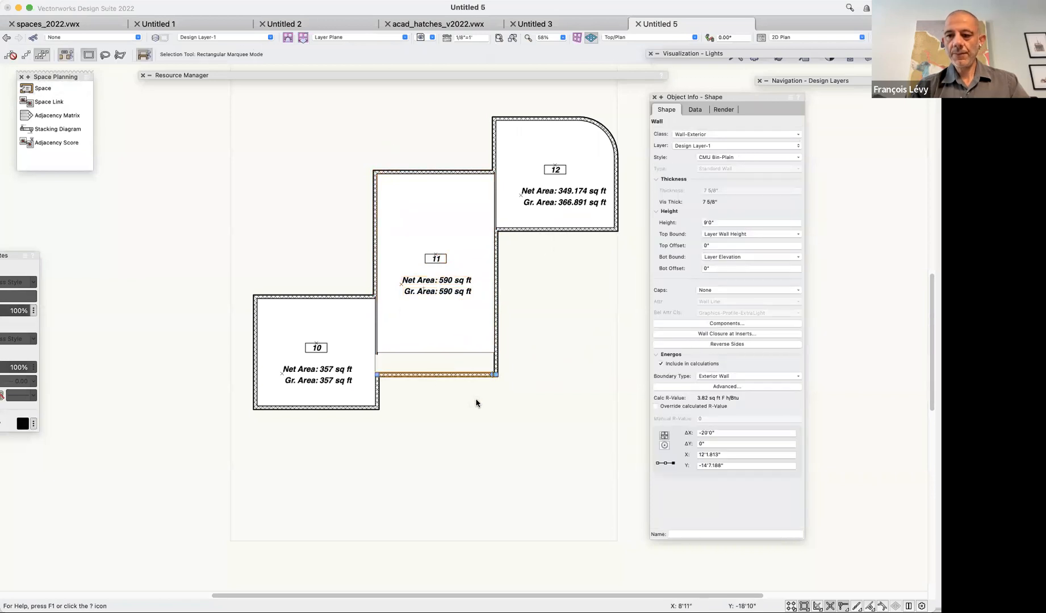
{"action": "key", "text": "ctrl+z"}
{"action": "left_click", "coordinate": [477, 343]}
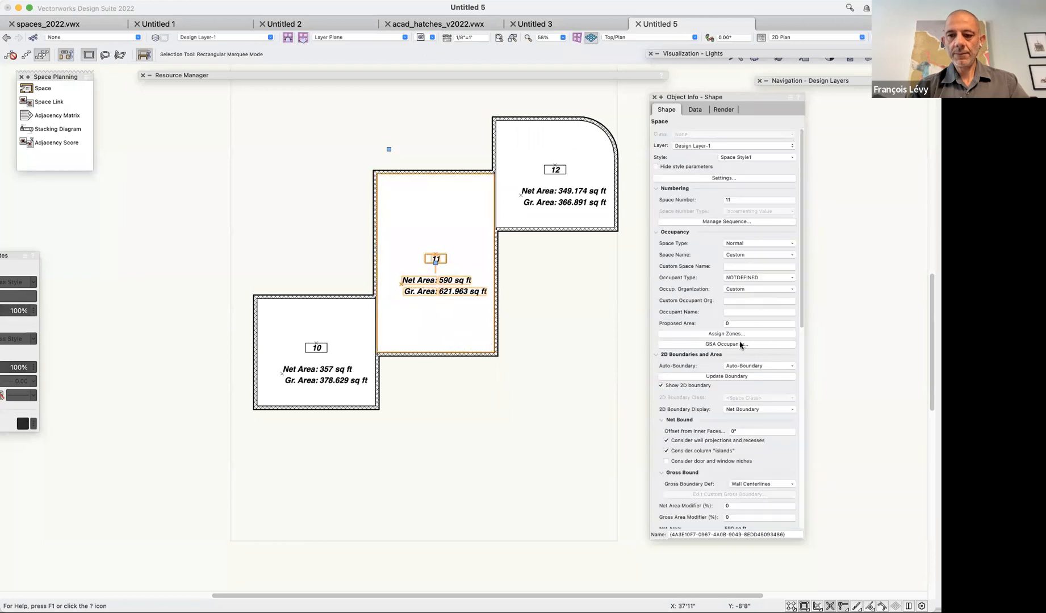
Update the boundary of space 11, choose Pick Boundary for it and pick its right, upper, left and lower exterior walls.
{"action": "left_click", "coordinate": [732, 376]}
{"action": "left_click", "coordinate": [547, 212]}
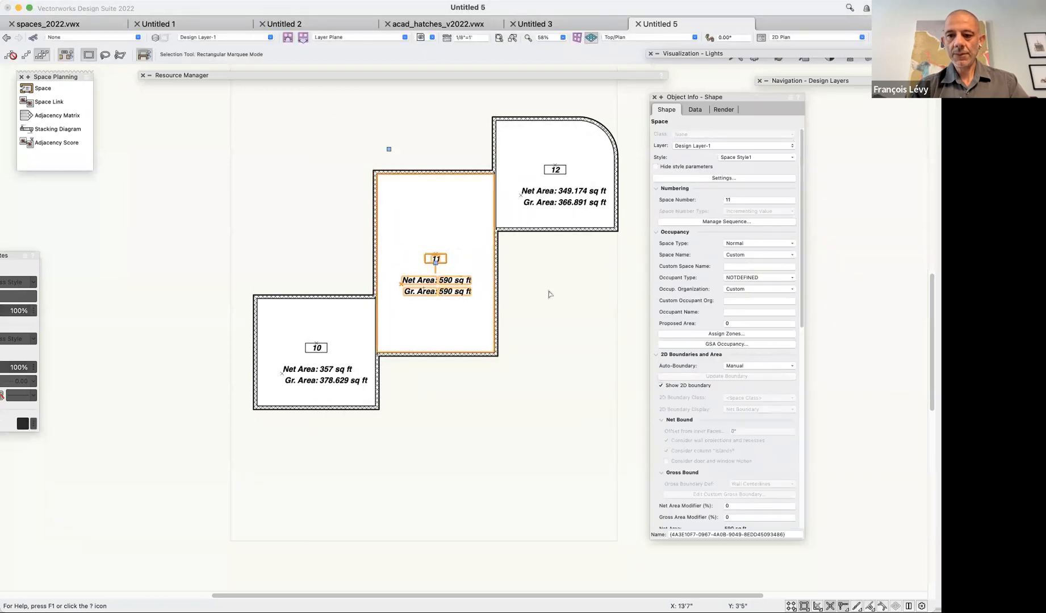
{"action": "left_click", "coordinate": [759, 367]}
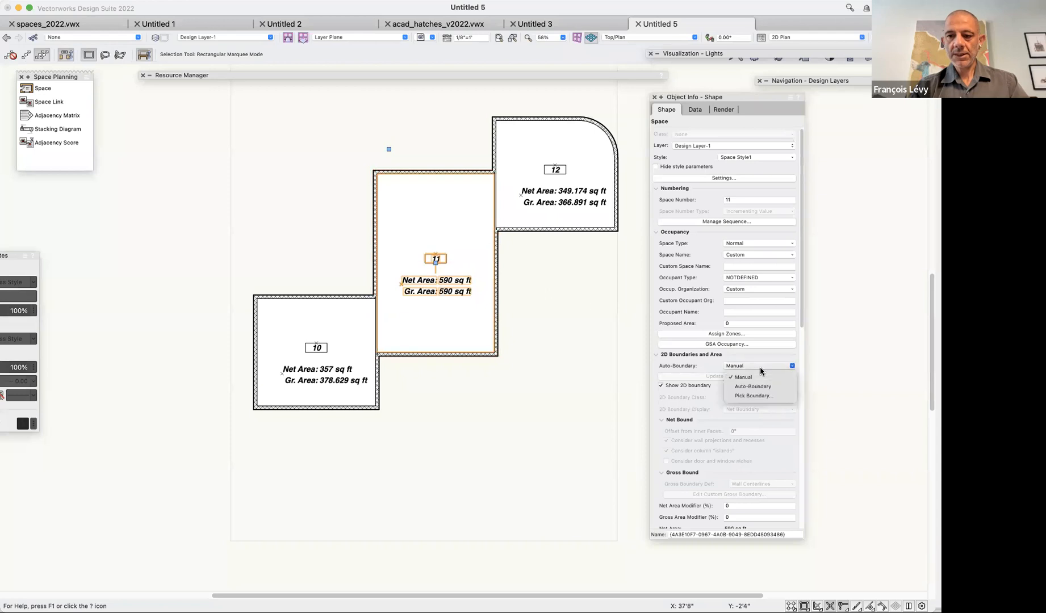
{"action": "left_click", "coordinate": [757, 396]}
{"action": "left_click", "coordinate": [498, 251]}
{"action": "left_click", "coordinate": [471, 171]}
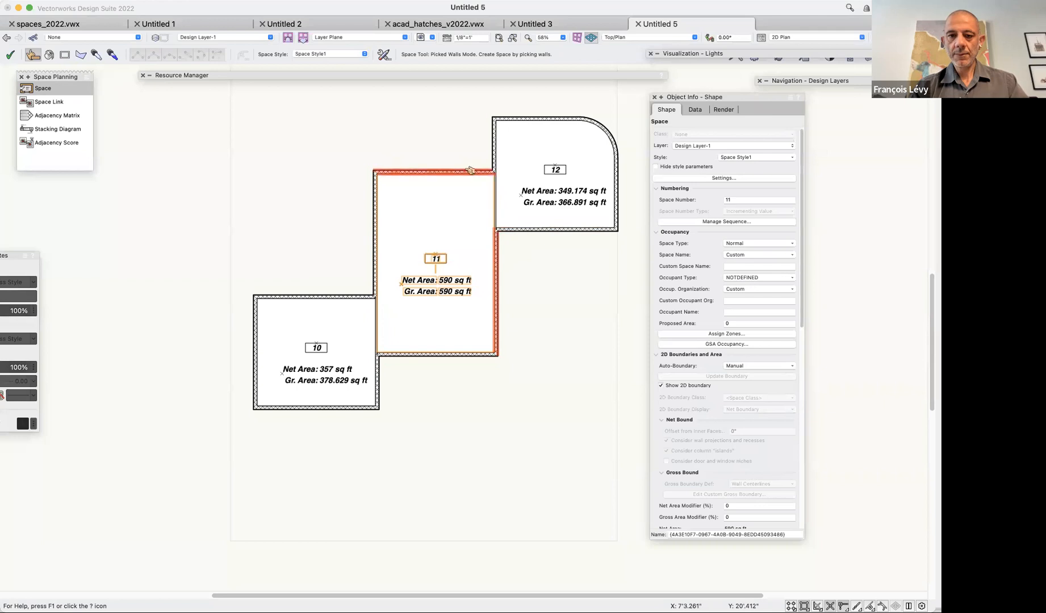
{"action": "left_click", "coordinate": [373, 209]}
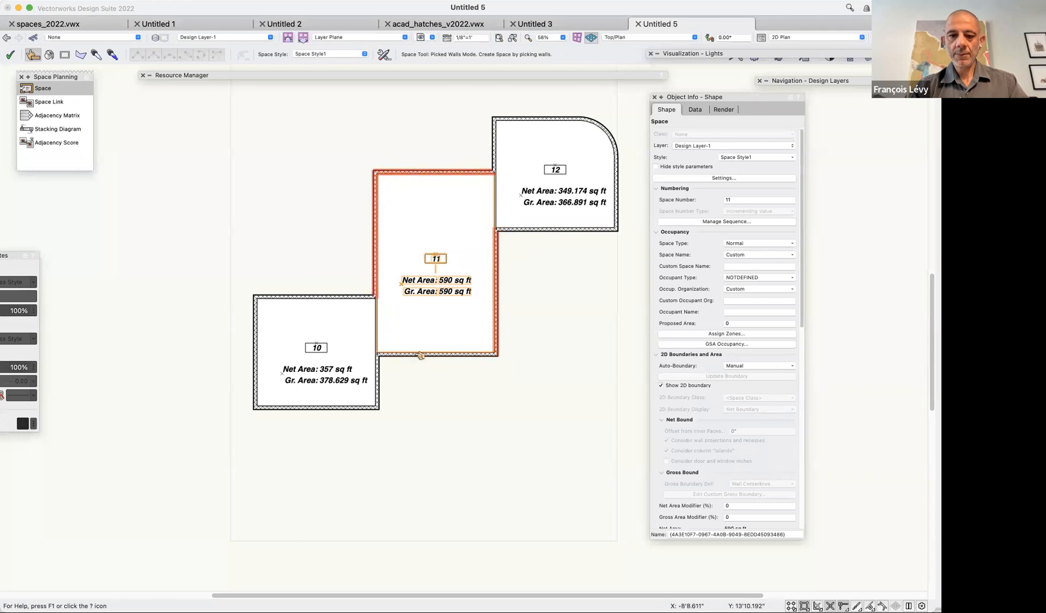
{"action": "left_click", "coordinate": [424, 355]}
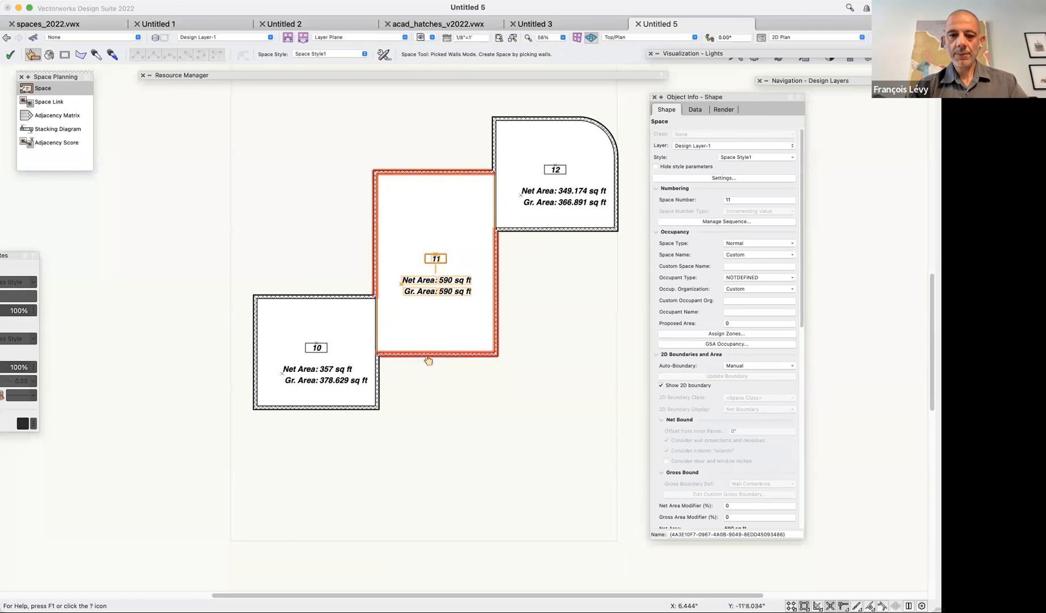
Add the walls shared with spaces 10 and 12 to space 11's picked boundary, accept it and update the boundary.
{"action": "key", "text": "z"}
{"action": "left_click", "coordinate": [374, 328]}
{"action": "key", "text": "z"}
{"action": "left_click", "coordinate": [439, 199]}
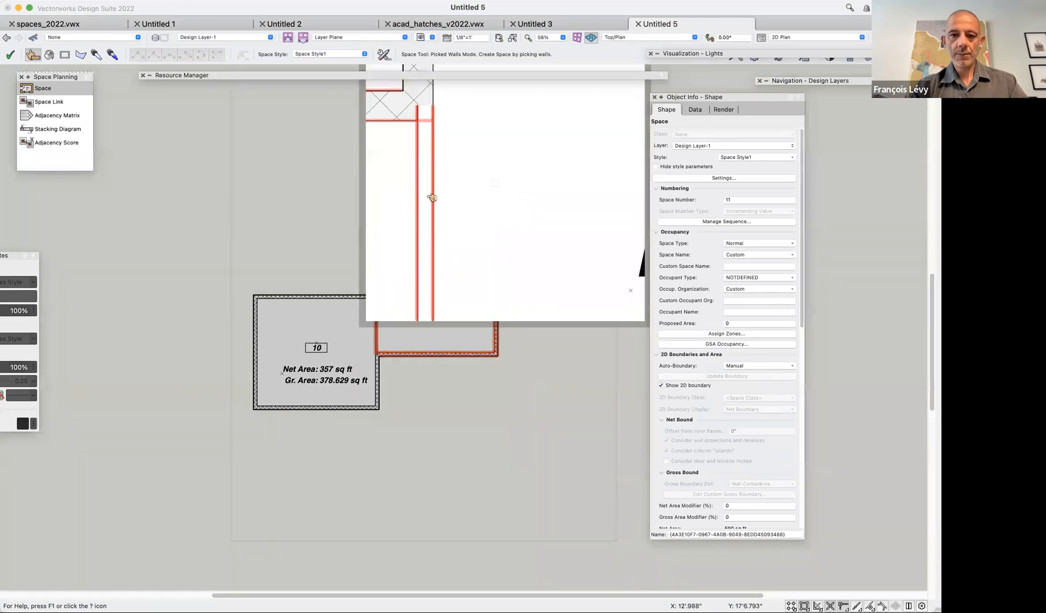
{"action": "key", "text": "z"}
{"action": "left_click", "coordinate": [7, 53]}
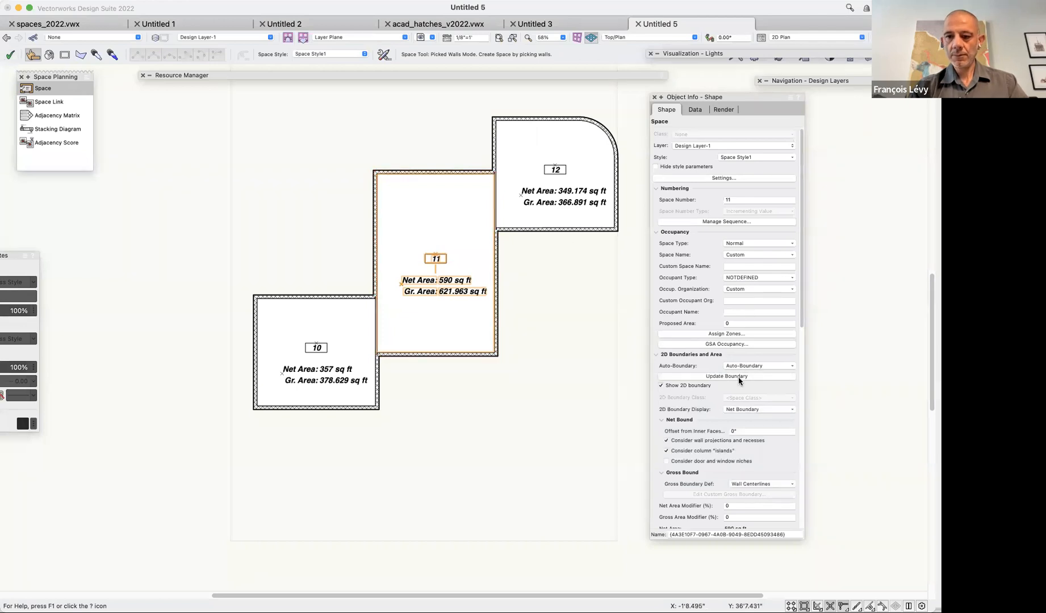
{"action": "left_click", "coordinate": [732, 376]}
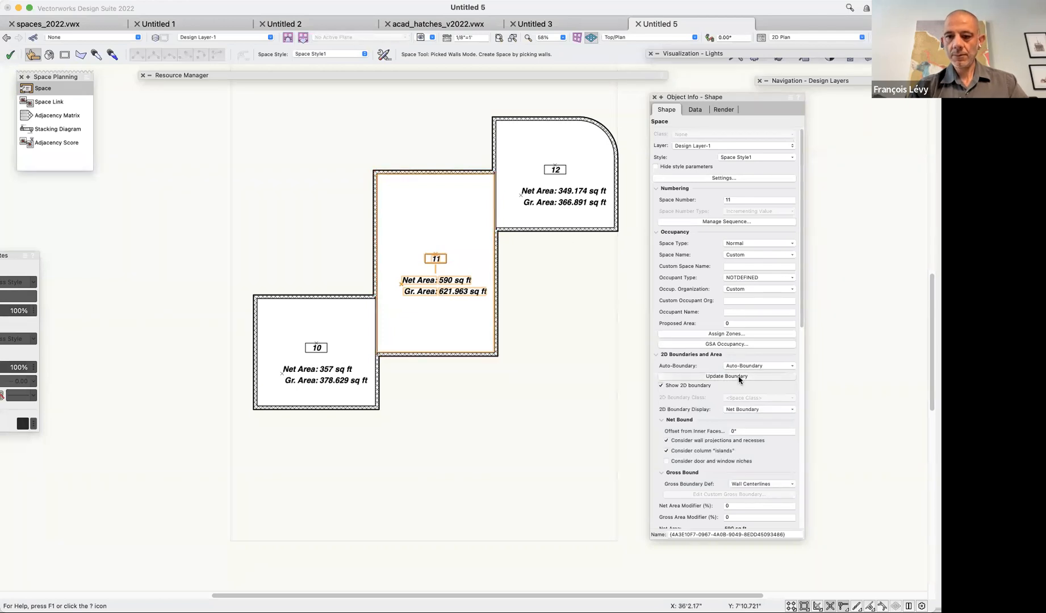
{"action": "key", "text": "x"}
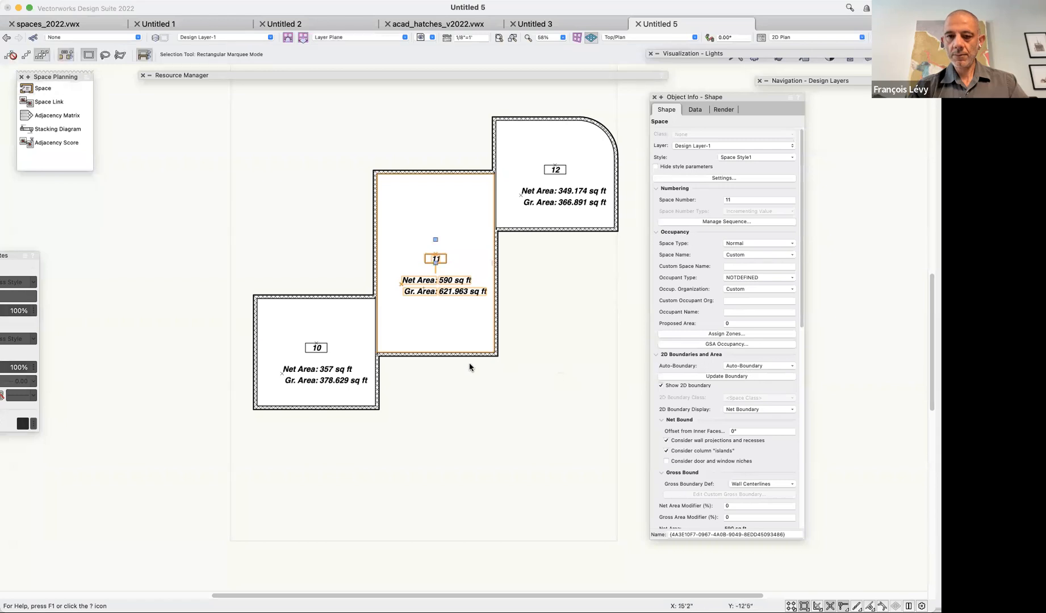
Test space 11 by moving its lower wall with a Y offset of -2, and undo the move.
{"action": "left_click", "coordinate": [466, 354]}
{"action": "key", "text": "super+m"}
{"action": "key", "text": "Tab"}
{"action": "type", "text": "-2"}
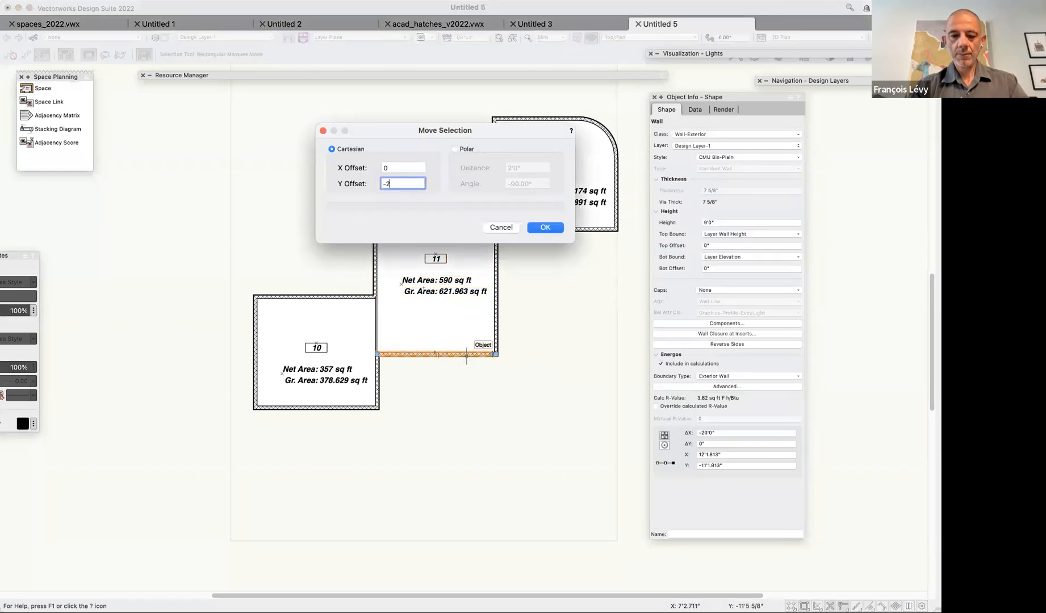
{"action": "key", "text": "Return"}
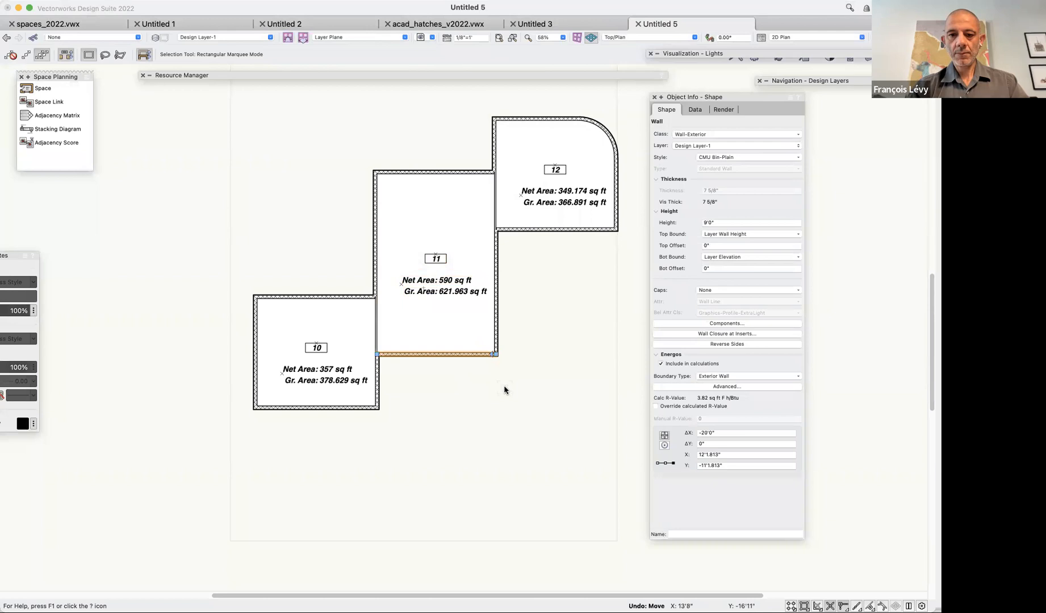
Test space 10 by moving its lower wall down 2 feet, and undo the move.
{"action": "left_click", "coordinate": [319, 408]}
{"action": "key", "text": "super+m"}
{"action": "key", "text": "Return"}
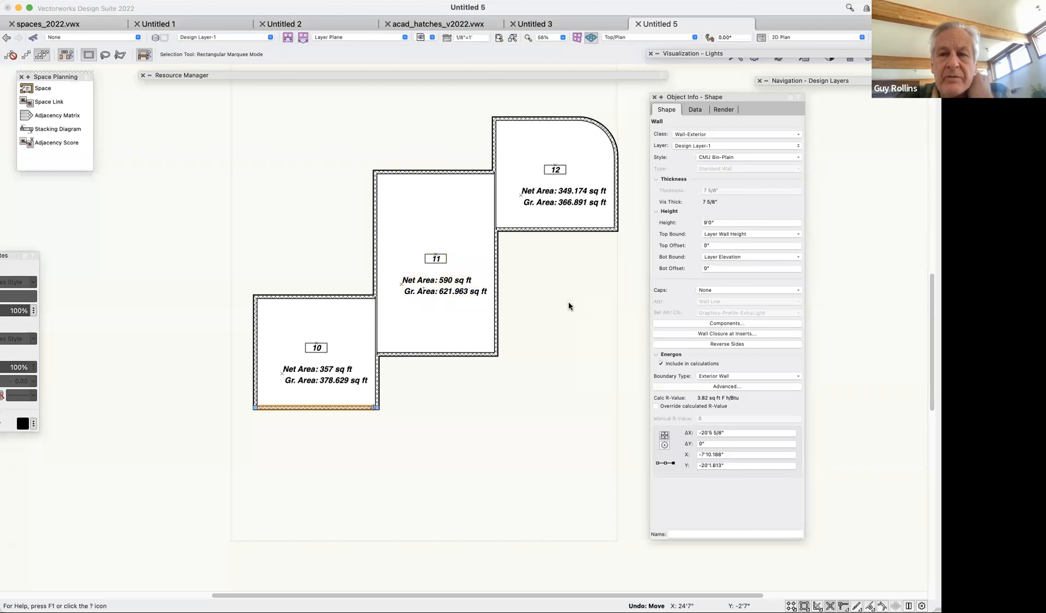
With Wall Join in T Join mode, join the wall between spaces 10 and 11 to the exterior walls at its two ends.
{"action": "key", "text": "j"}
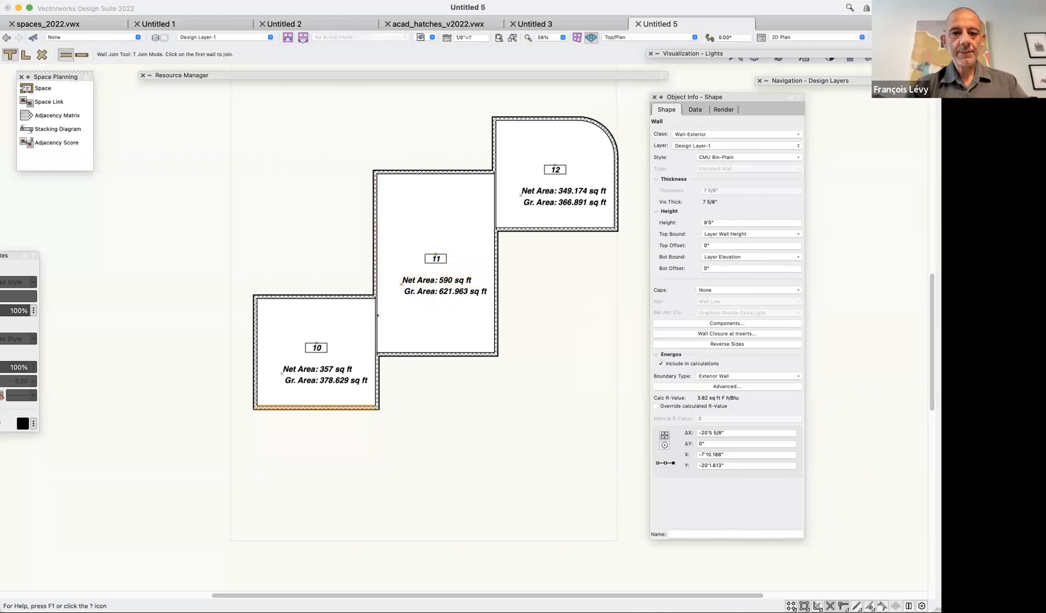
{"action": "key", "text": "z"}
{"action": "left_click", "coordinate": [367, 310]}
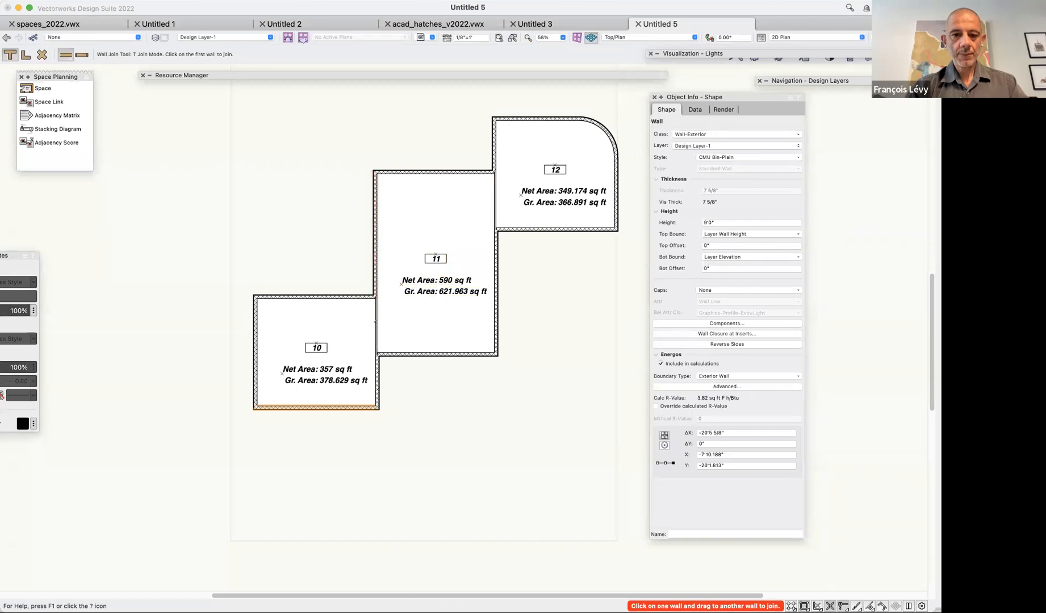
{"action": "key", "text": "z"}
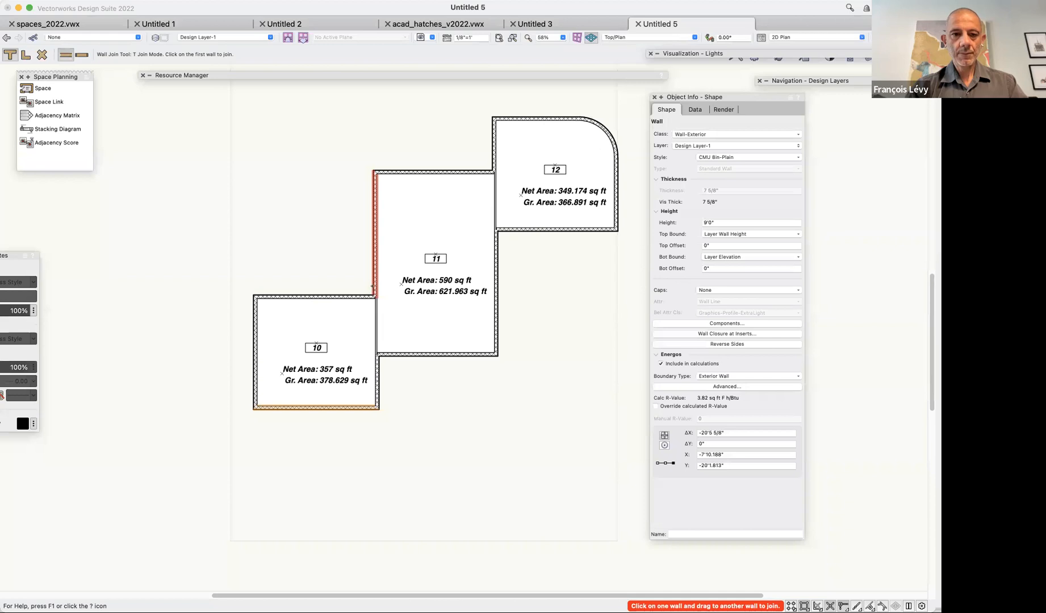
{"action": "scroll", "coordinate": [373, 287], "scroll_direction": "up", "scroll_amount": 8}
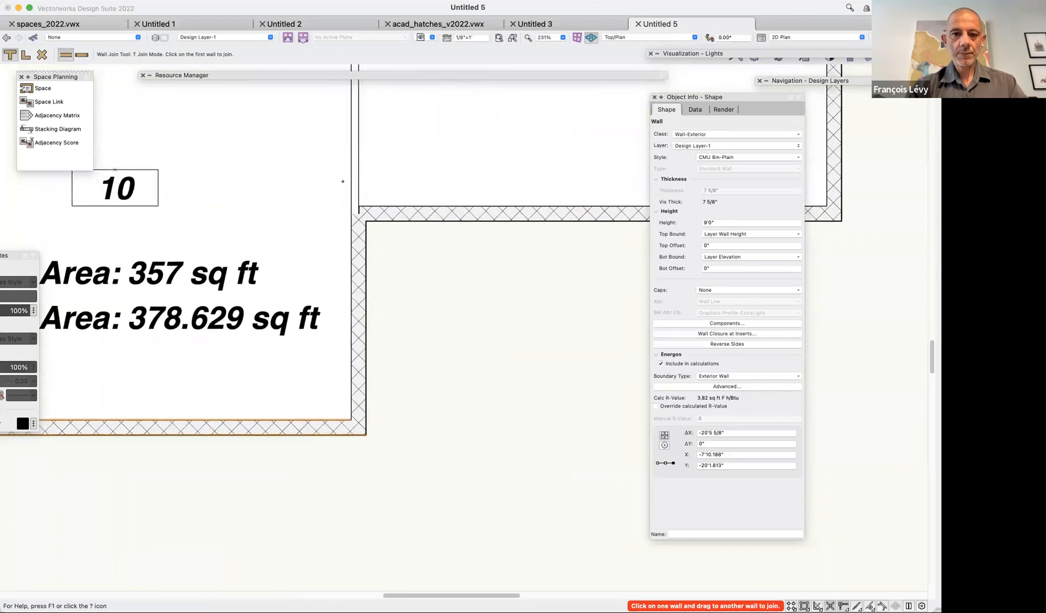
{"action": "left_click_drag", "start_coordinate": [354, 191], "coordinate": [362, 246]}
{"action": "scroll", "coordinate": [356, 309], "scroll_direction": "up", "scroll_amount": 5}
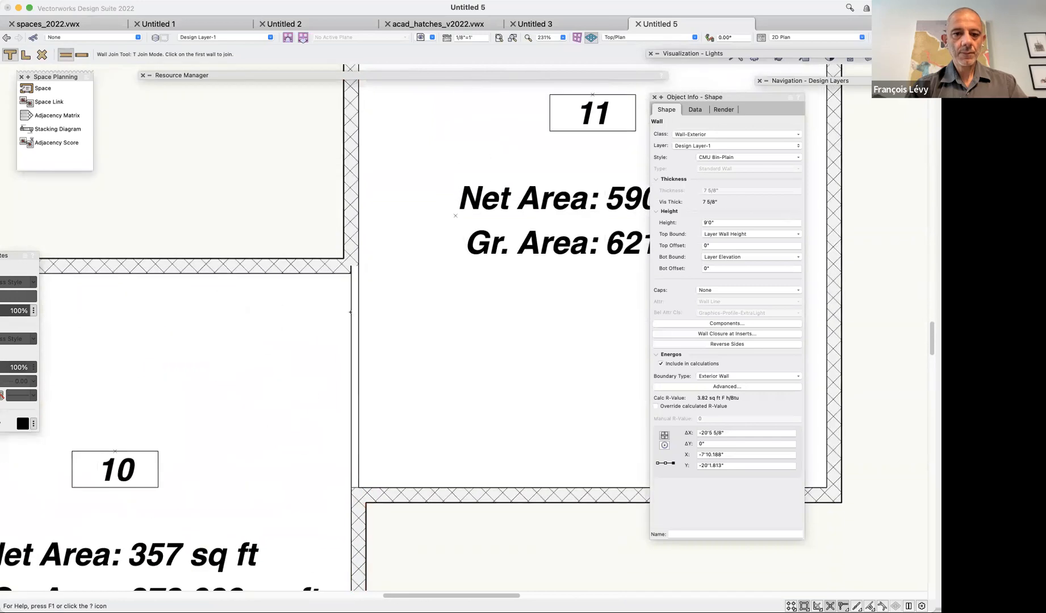
{"action": "left_click", "coordinate": [355, 308]}
{"action": "left_click", "coordinate": [348, 225]}
Join the wall between spaces 11 and 12 to the exterior walls above and below it with T joins.
{"action": "scroll", "coordinate": [348, 232], "scroll_direction": "right", "scroll_amount": 10}
{"action": "scroll", "coordinate": [459, 252], "scroll_direction": "up", "scroll_amount": 10}
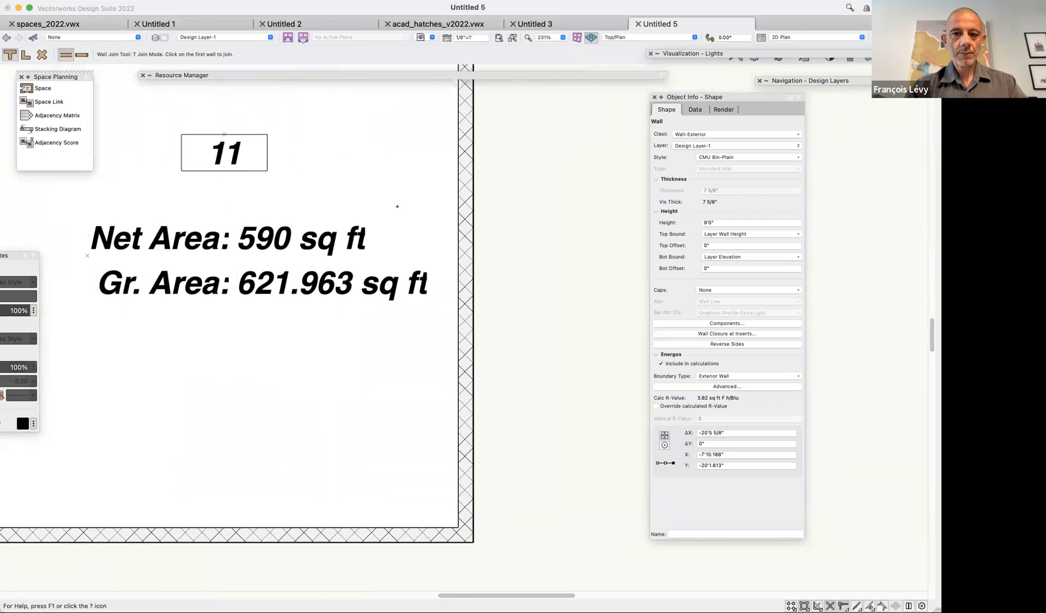
{"action": "left_click", "coordinate": [460, 252]}
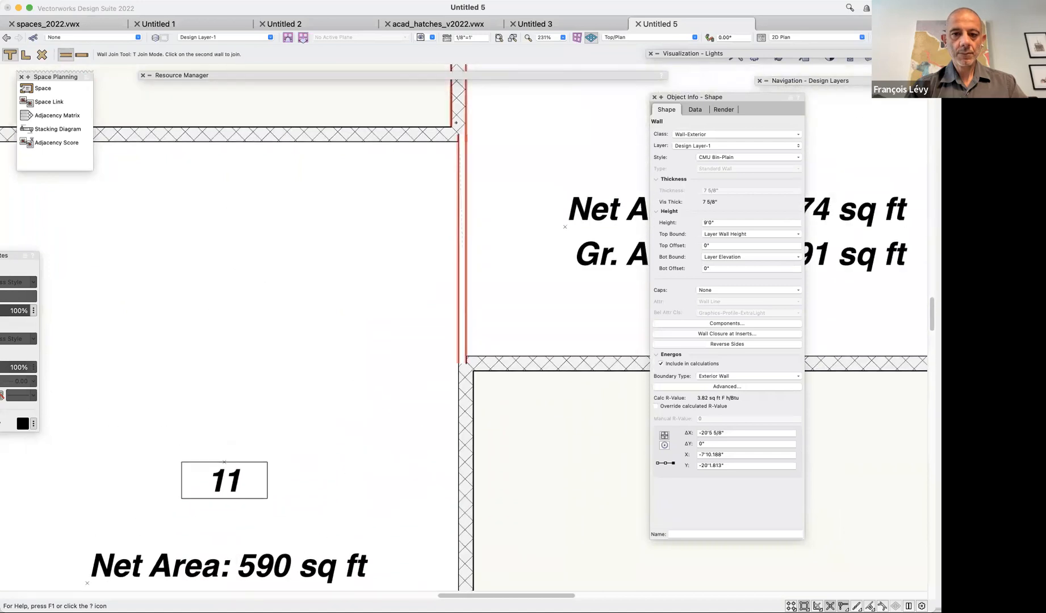
{"action": "left_click", "coordinate": [459, 111]}
{"action": "left_click", "coordinate": [469, 204]}
{"action": "left_click", "coordinate": [470, 379]}
Retest space 10 by moving its lower wall down 2 feet with the walls joined, and undo the move.
{"action": "key", "text": "super+2"}
{"action": "scroll", "coordinate": [471, 377], "scroll_direction": "down", "scroll_amount": 1}
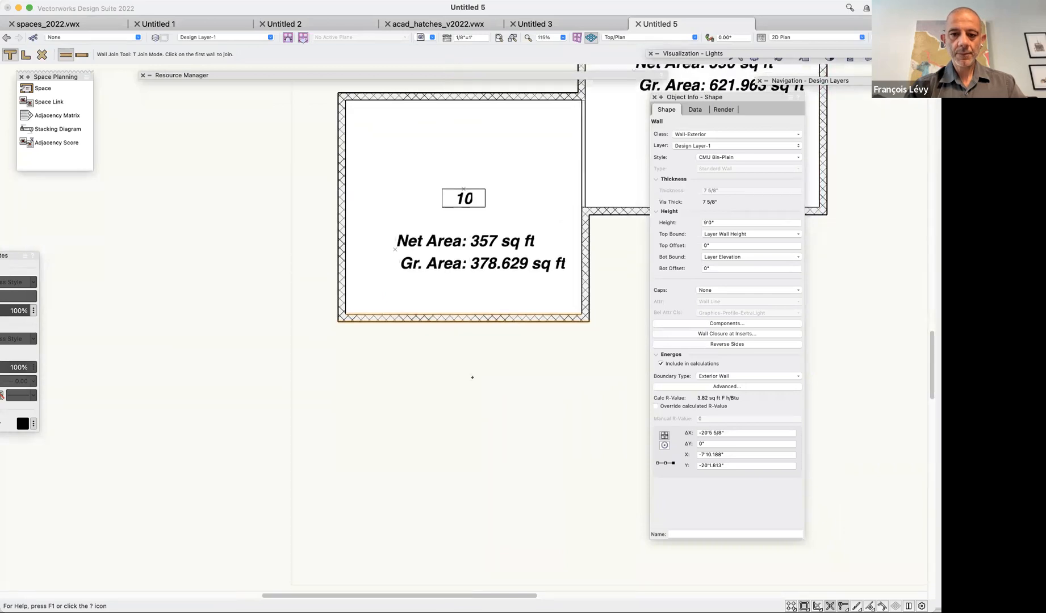
{"action": "scroll", "coordinate": [472, 377], "scroll_direction": "right", "scroll_amount": 3}
{"action": "key", "text": "x"}
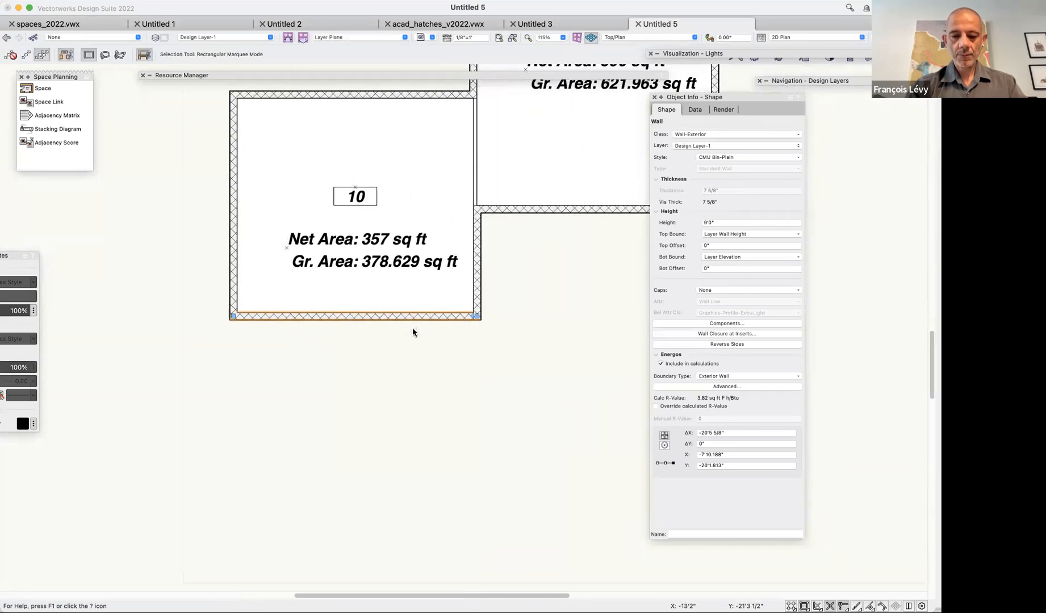
{"action": "key", "text": "super+m"}
{"action": "key", "text": "Return"}
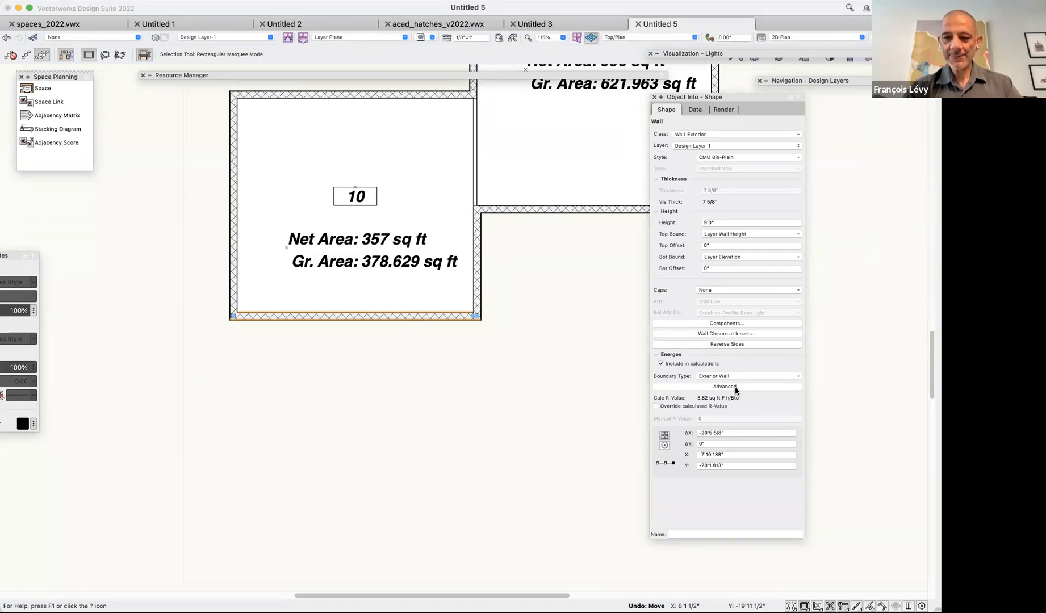
Redefine the boundary of space 10 with Pick Boundary, picking its four exterior walls and the wall shared with space 11.
{"action": "left_click", "coordinate": [438, 187]}
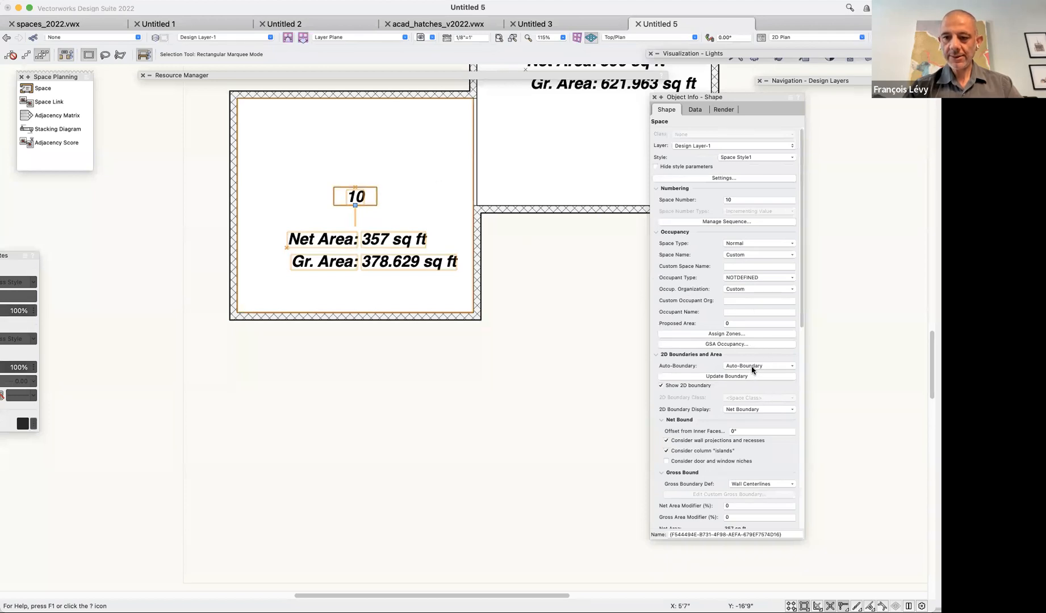
{"action": "left_click", "coordinate": [751, 368]}
{"action": "left_click", "coordinate": [474, 214]}
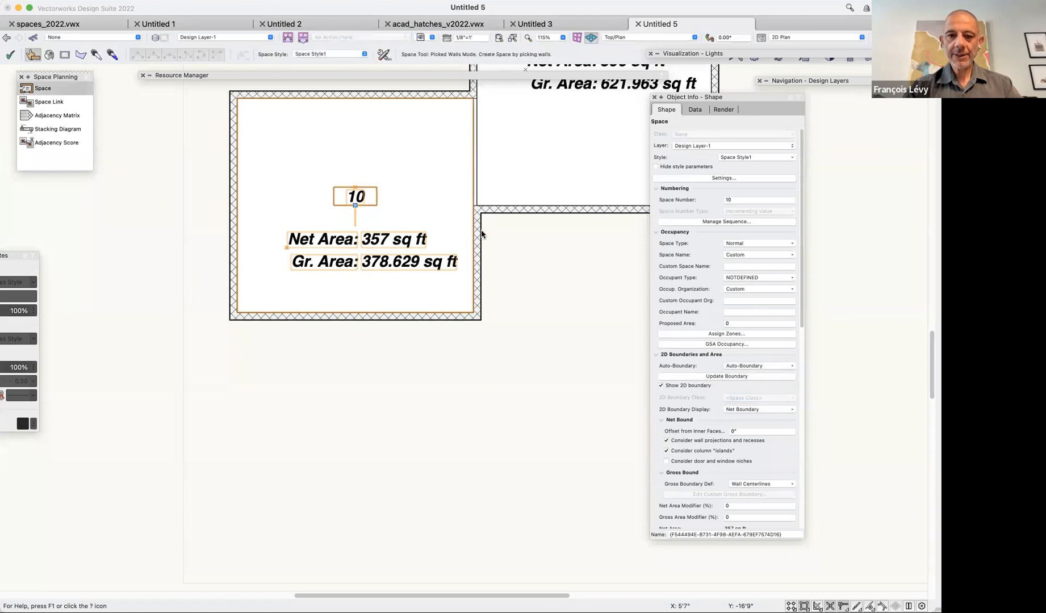
{"action": "left_click", "coordinate": [430, 95]}
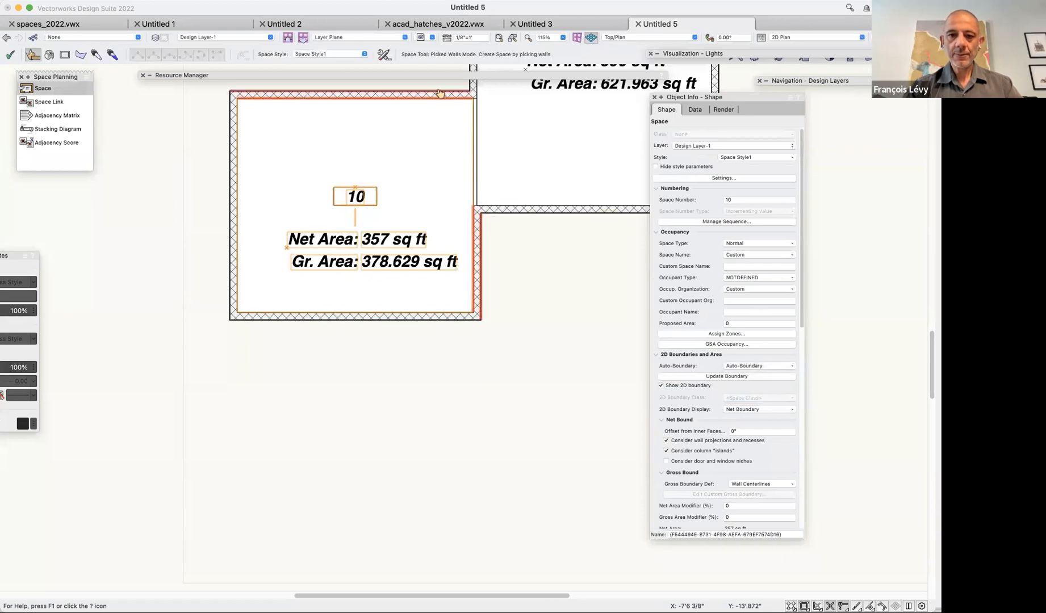
{"action": "left_click", "coordinate": [233, 151]}
{"action": "left_click", "coordinate": [288, 321]}
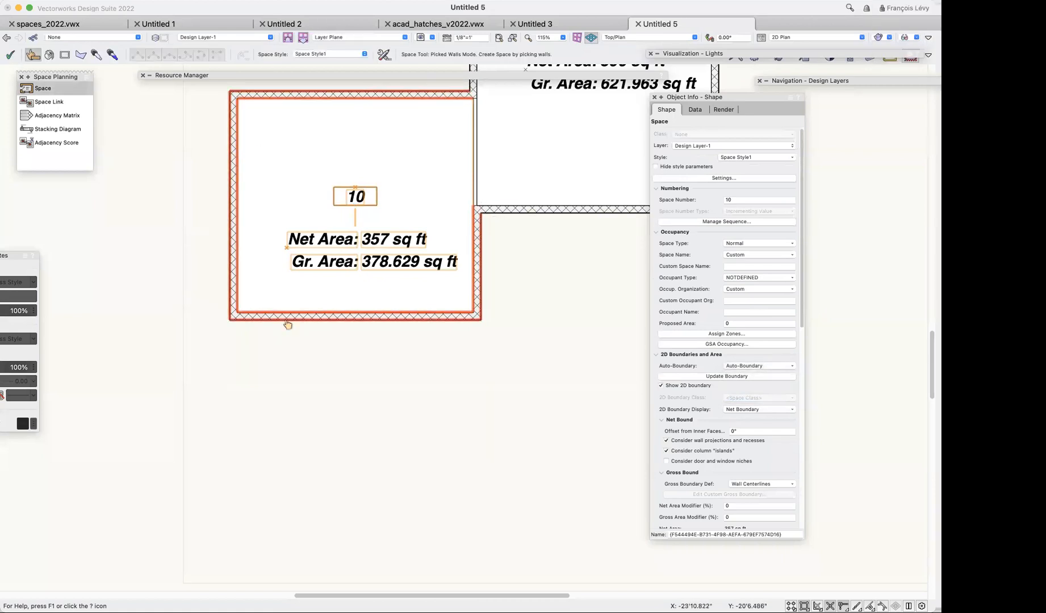
{"action": "left_click", "coordinate": [481, 123]}
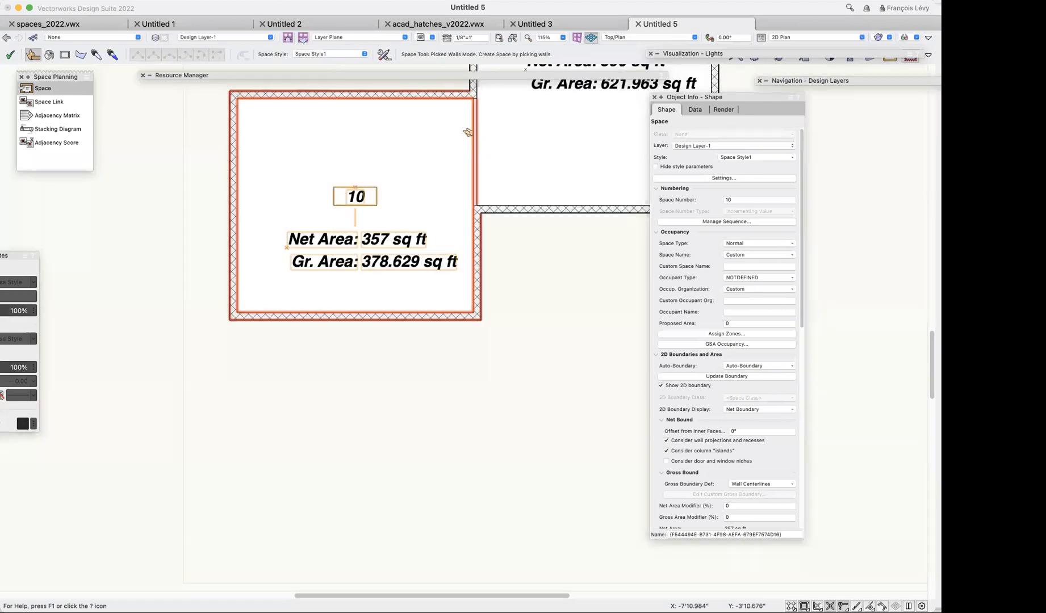
{"action": "left_click", "coordinate": [11, 54]}
Move space 10's lower wall down 2 feet to test the picked boundary, and undo the move.
{"action": "key", "text": "x"}
{"action": "left_click", "coordinate": [440, 316]}
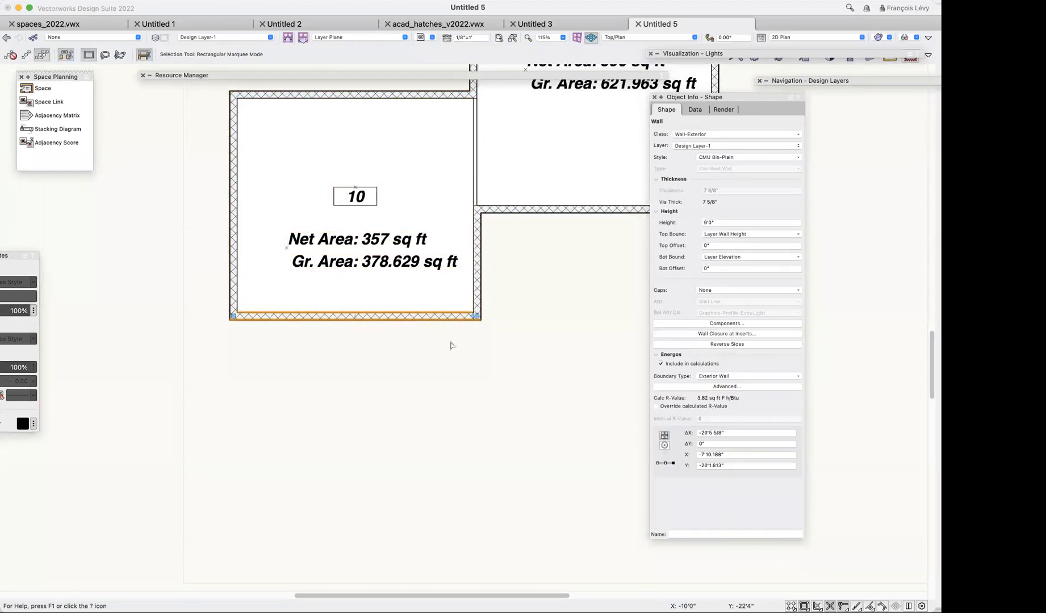
{"action": "key", "text": "super+m"}
{"action": "key", "text": "Return"}
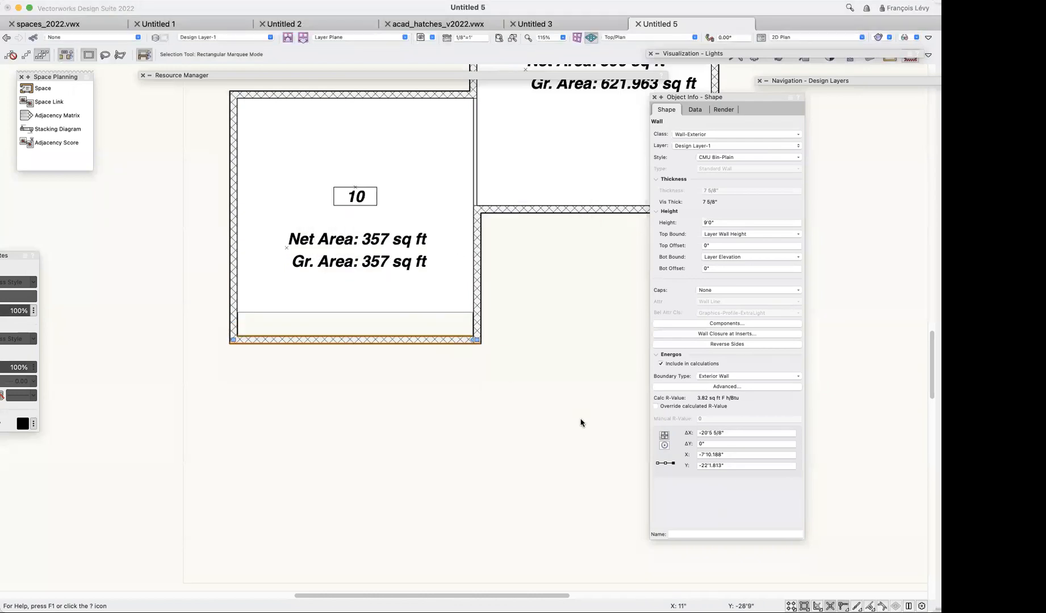
{"action": "key", "text": "super+z"}
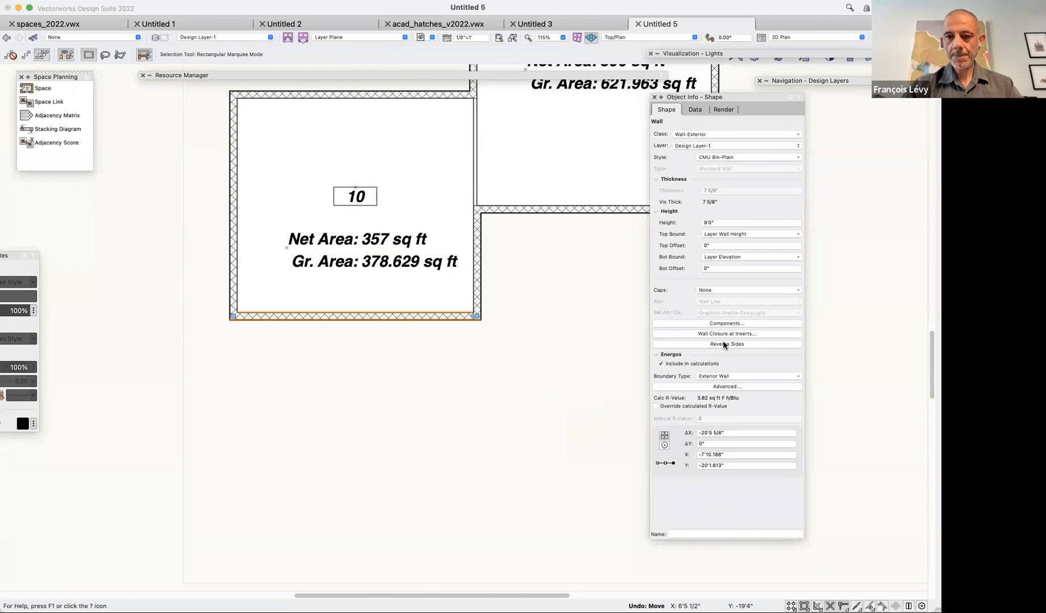
Check space 10's boundary settings, move its lower wall down 2 feet, undo the move and repeat it.
{"action": "left_click", "coordinate": [383, 143]}
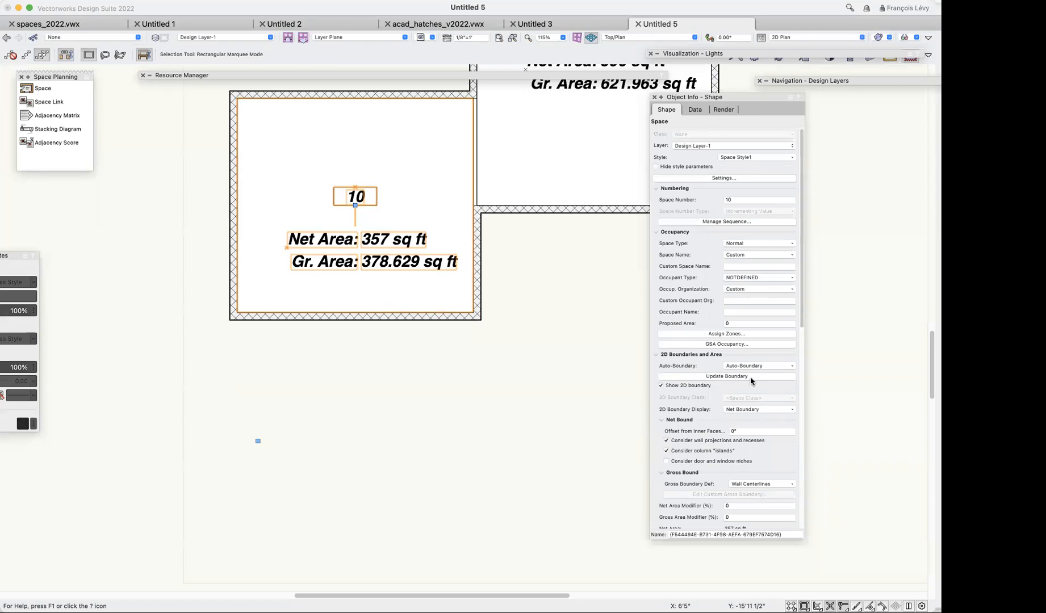
{"action": "left_click", "coordinate": [379, 318]}
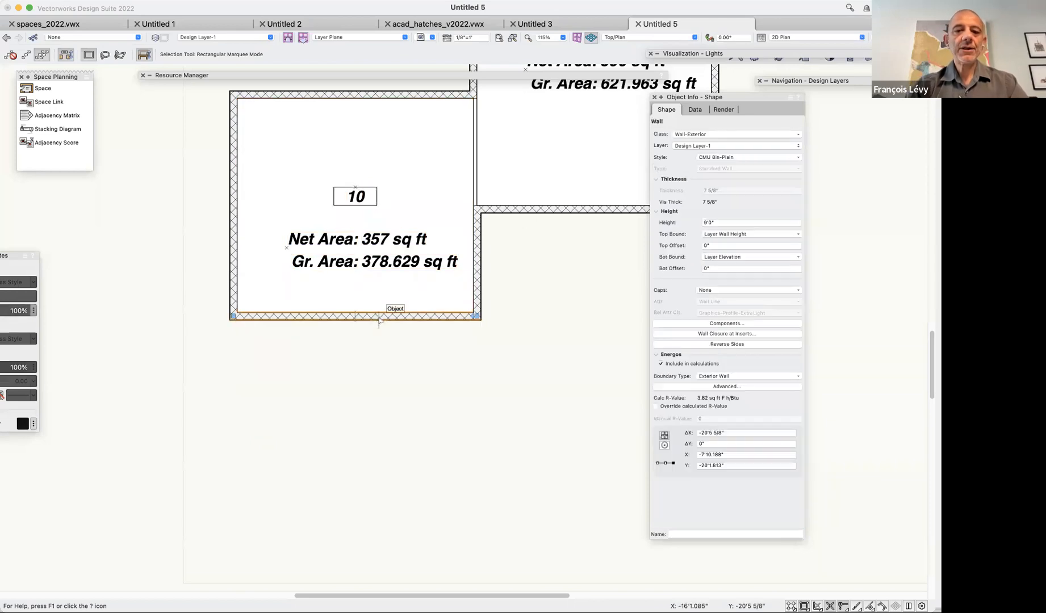
{"action": "key", "text": "super+m"}
{"action": "key", "text": "Return"}
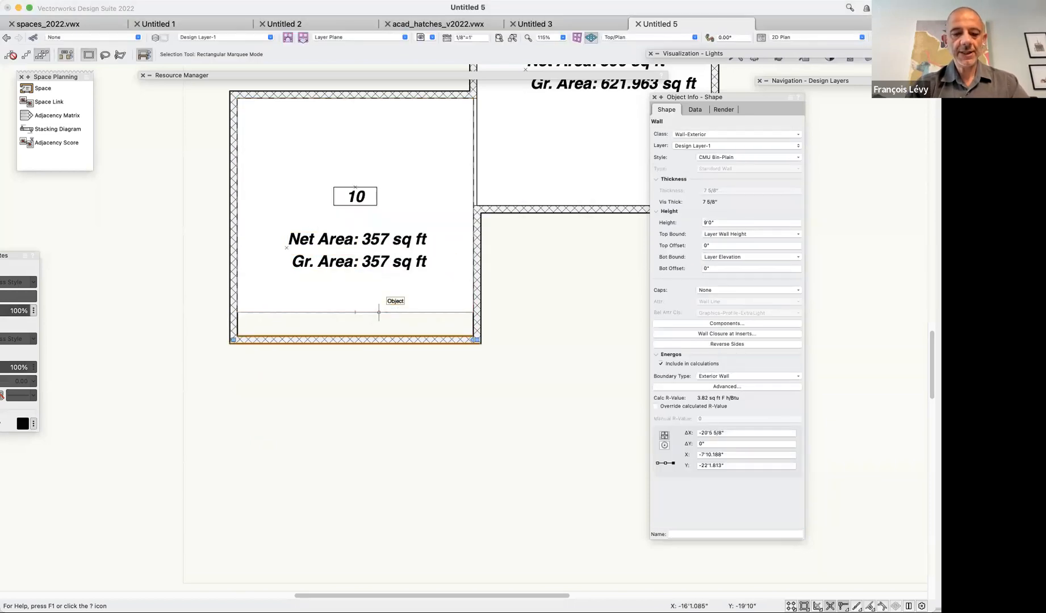
{"action": "key", "text": "super+z"}
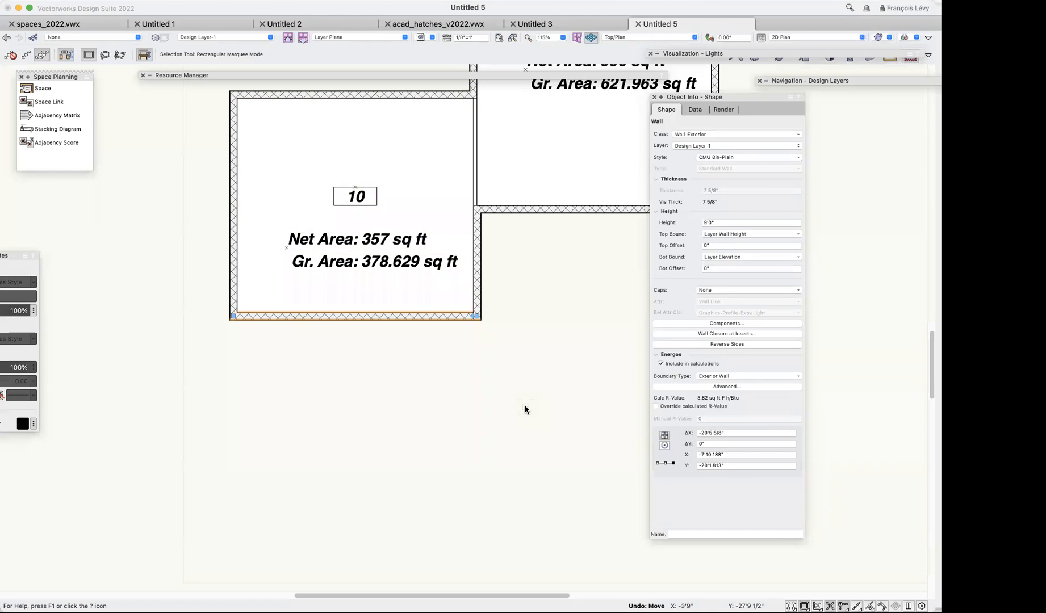
{"action": "key", "text": "super+m"}
{"action": "key", "text": "Return"}
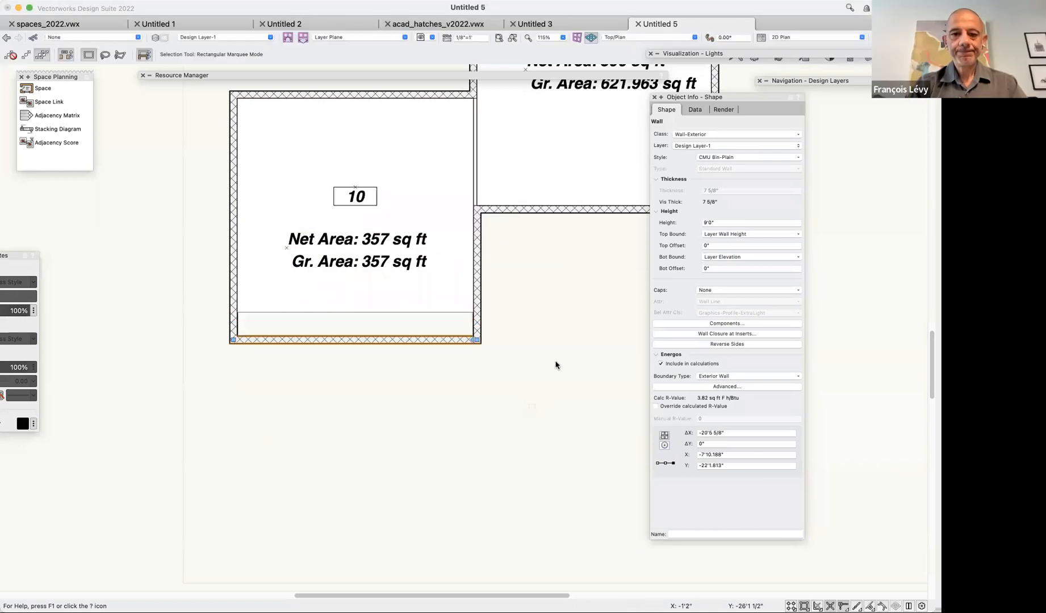
Check space 10's Auto-Boundary setting and undo the last move of its lower wall.
{"action": "left_click", "coordinate": [446, 279]}
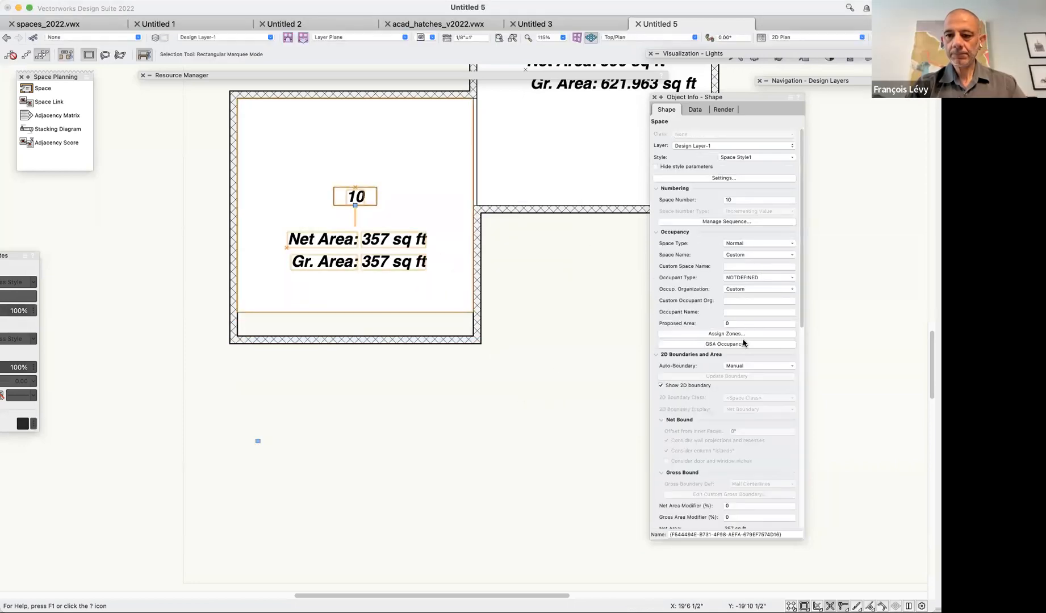
{"action": "left_click", "coordinate": [741, 368]}
{"action": "left_click", "coordinate": [706, 366]}
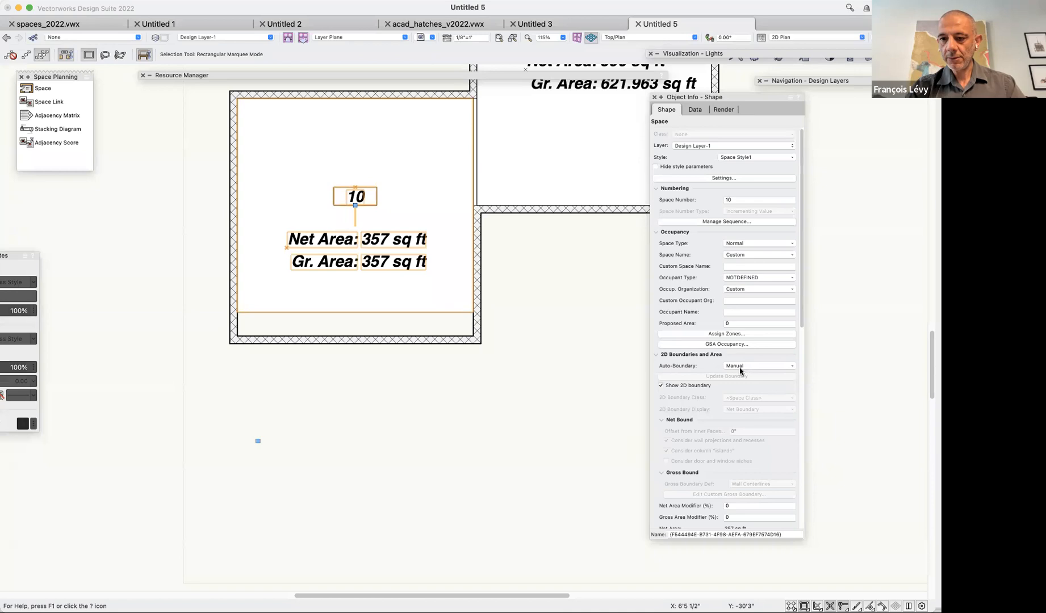
{"action": "key", "text": "super+z"}
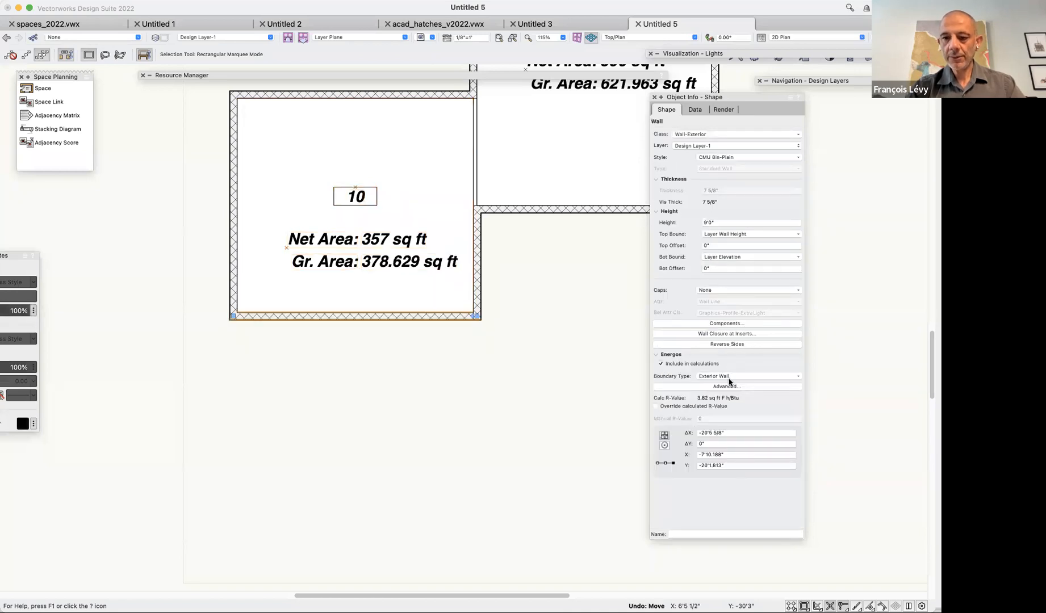
Try to update space 10's boundary from its surrounding walls.
{"action": "left_click", "coordinate": [415, 183]}
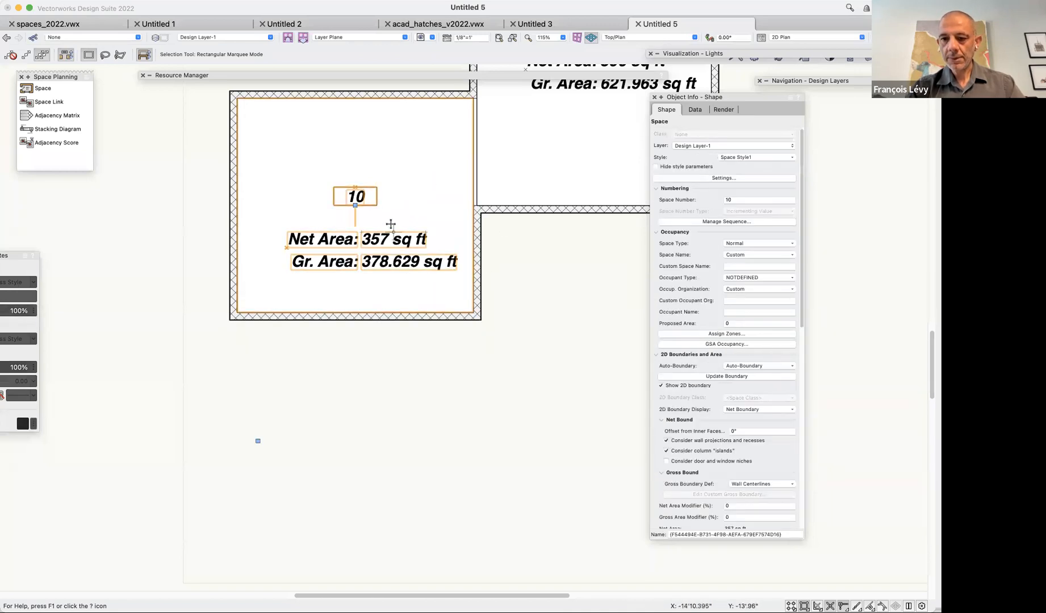
{"action": "left_click", "coordinate": [693, 376]}
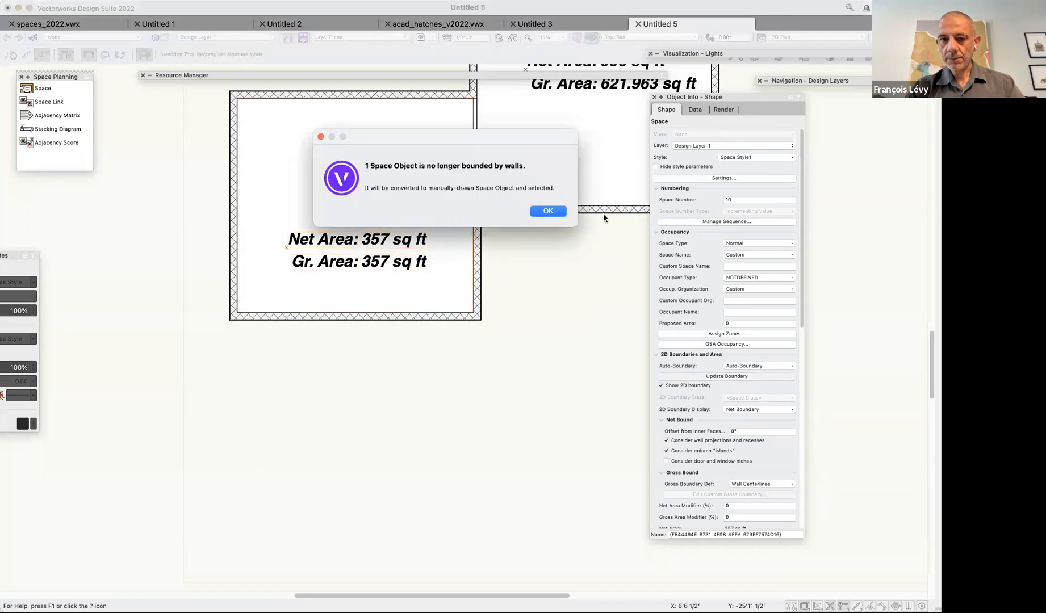
{"action": "left_click", "coordinate": [554, 214]}
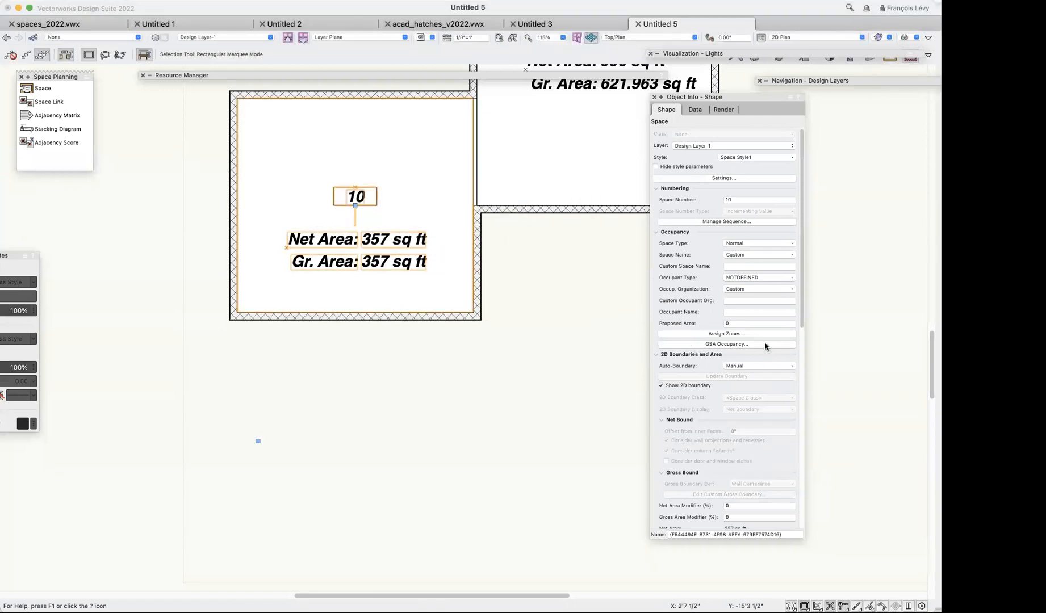
Redefine space 10 with Pick Boundary from its surrounding exterior walls and the partition shared with space 11, and update the boundary.
{"action": "left_click", "coordinate": [747, 365]}
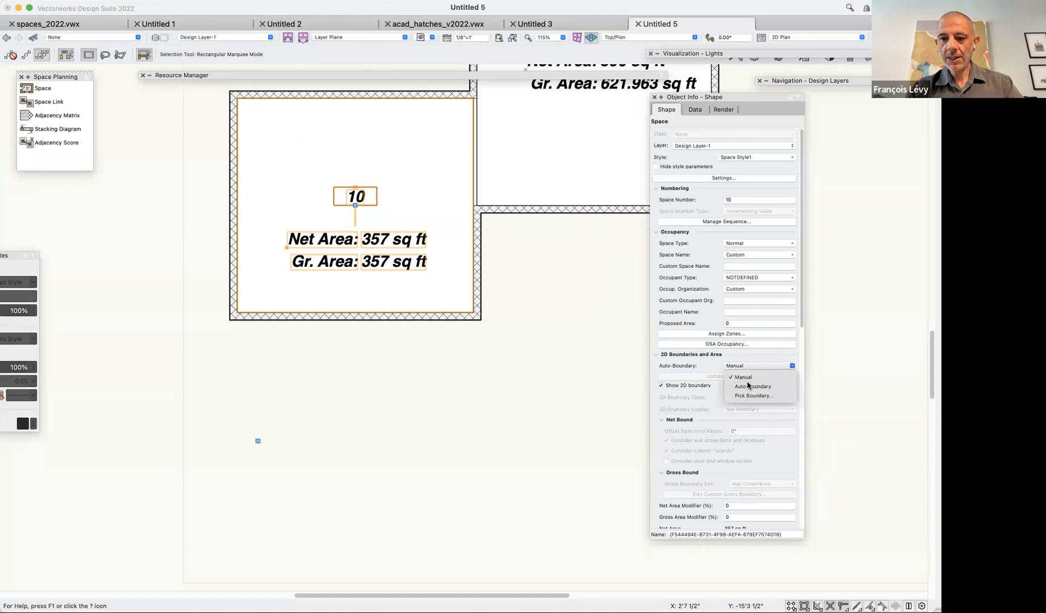
{"action": "left_click", "coordinate": [749, 397]}
{"action": "left_click", "coordinate": [480, 250]}
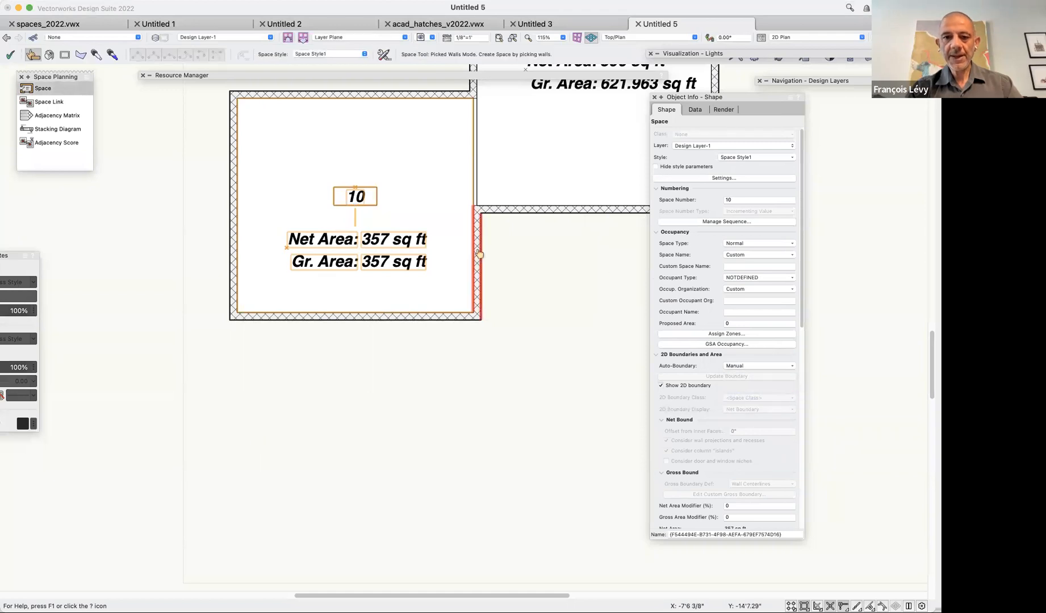
{"action": "left_click", "coordinate": [397, 316]}
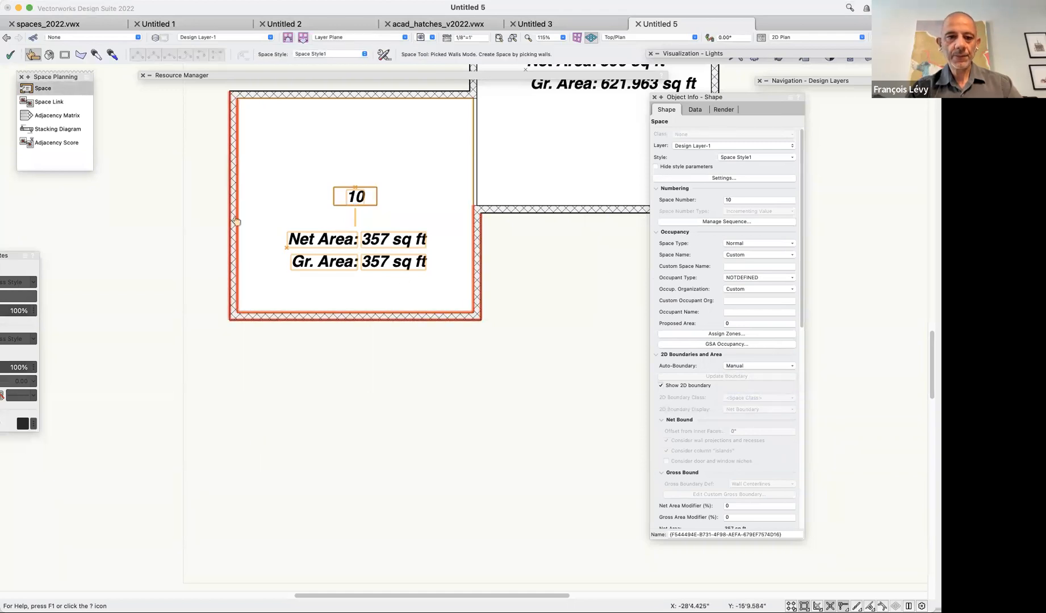
{"action": "scroll", "coordinate": [289, 87], "scroll_direction": "up", "scroll_amount": 3}
{"action": "left_click", "coordinate": [293, 160]}
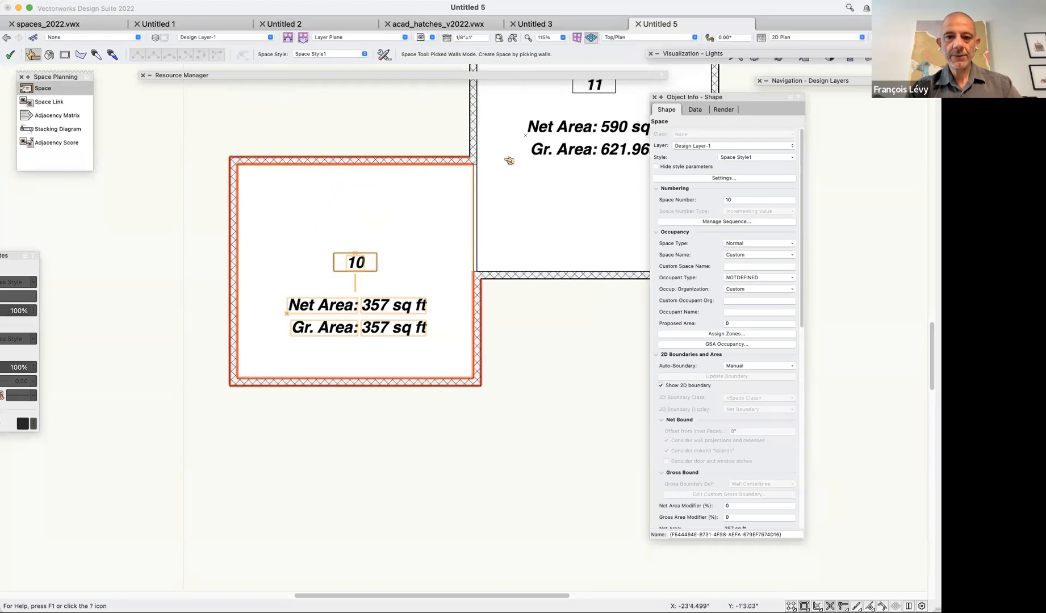
{"action": "key", "text": "z"}
{"action": "left_click", "coordinate": [478, 207]}
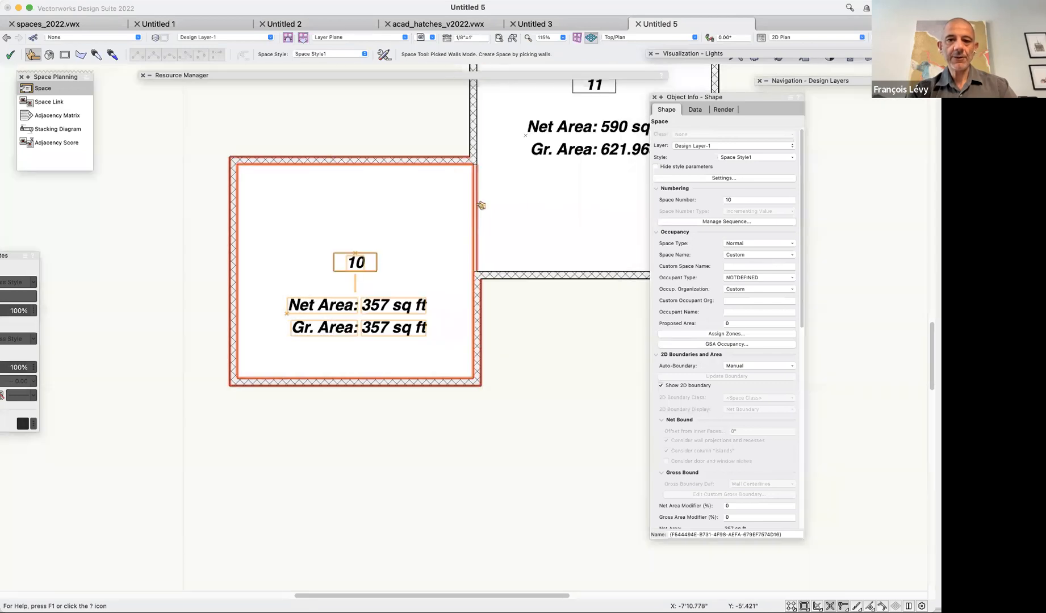
{"action": "left_click", "coordinate": [8, 55]}
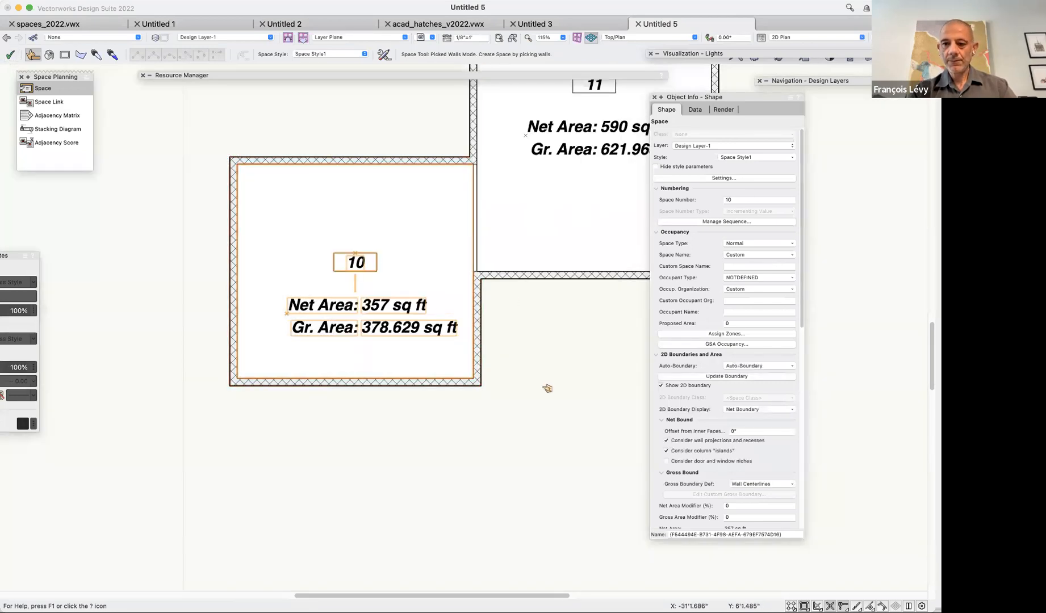
{"action": "left_click", "coordinate": [745, 377]}
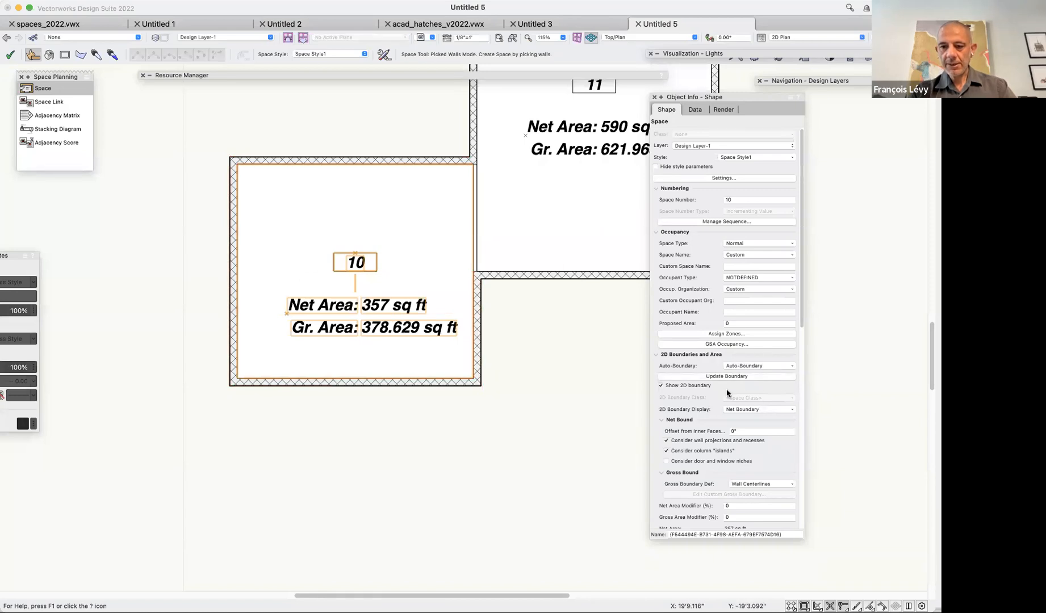
{"action": "key", "text": "x"}
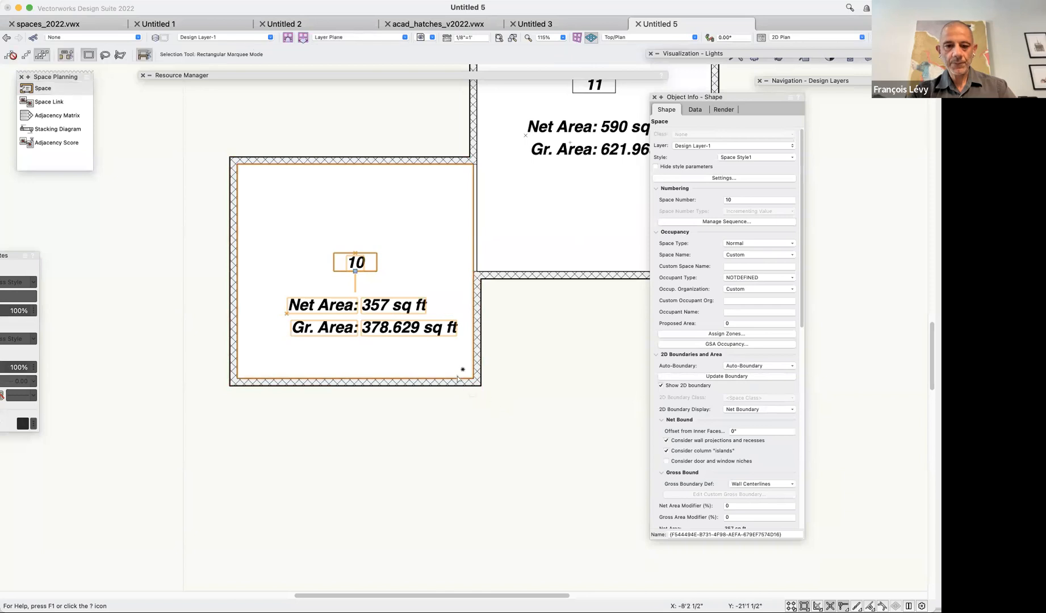
Test the picked boundary by moving space 10's lower wall down 2 feet, and undo the move.
{"action": "left_click", "coordinate": [450, 385]}
{"action": "key", "text": "super+m"}
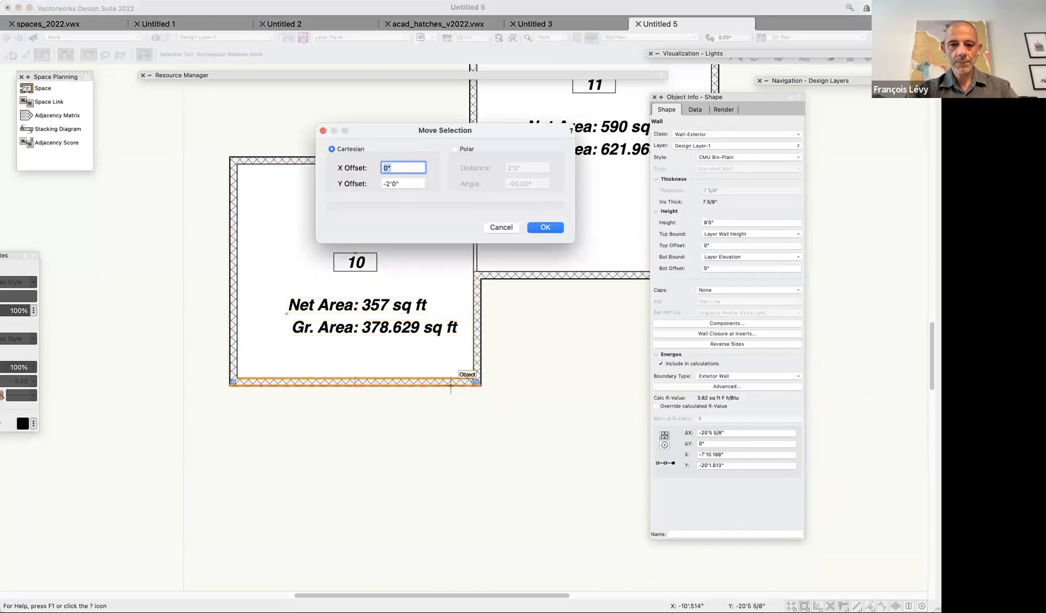
{"action": "key", "text": "Return"}
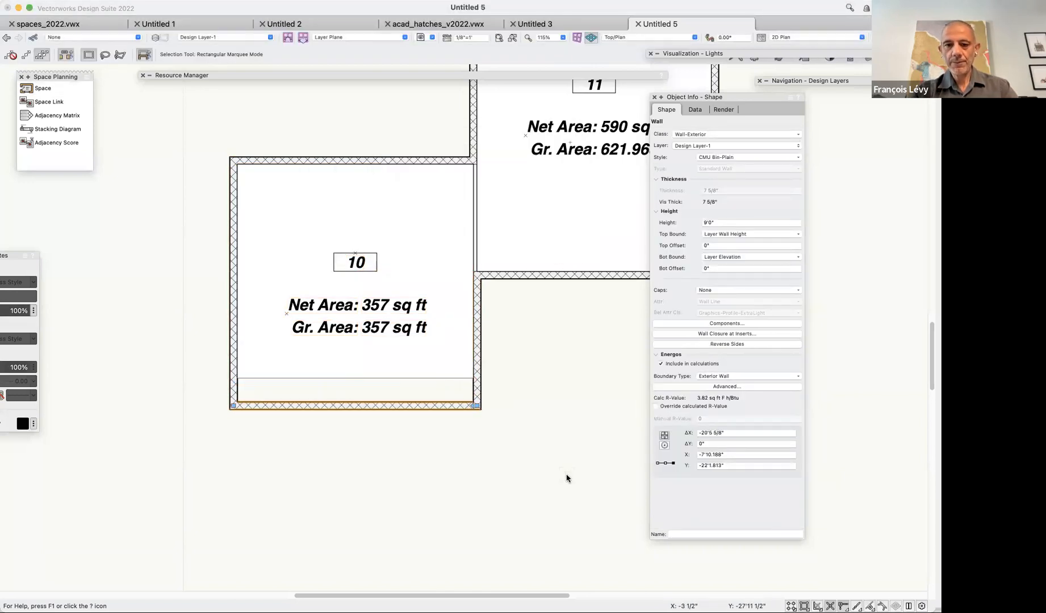
{"action": "key", "text": "super+z"}
Edit Space Style1 so its 2D boundary and area settings are by style, and check its 3D Boundaries settings.
{"action": "left_click", "coordinate": [337, 262]}
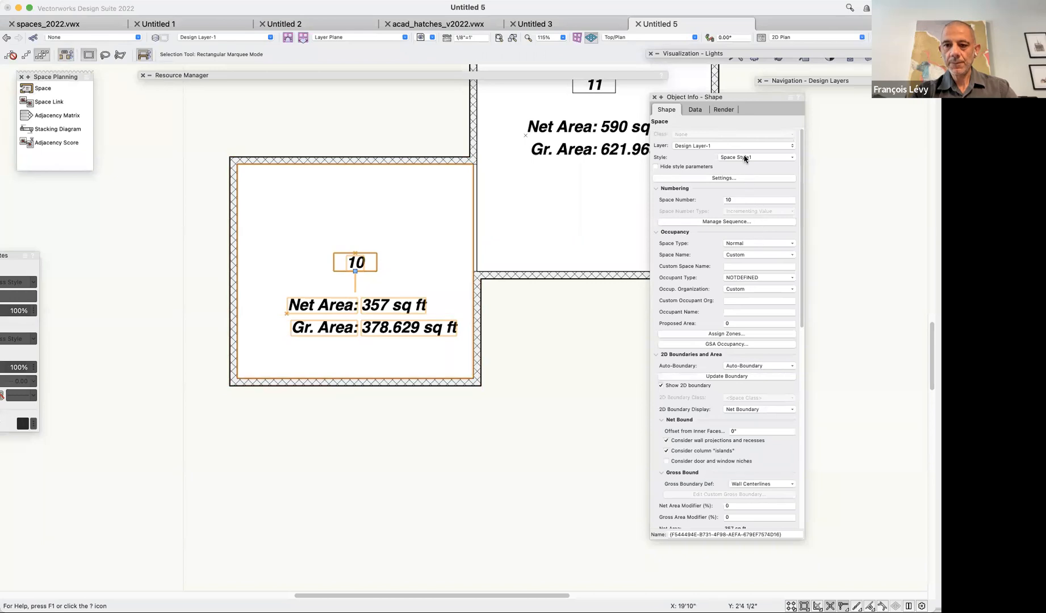
{"action": "left_click", "coordinate": [744, 157]}
{"action": "left_click", "coordinate": [744, 188]}
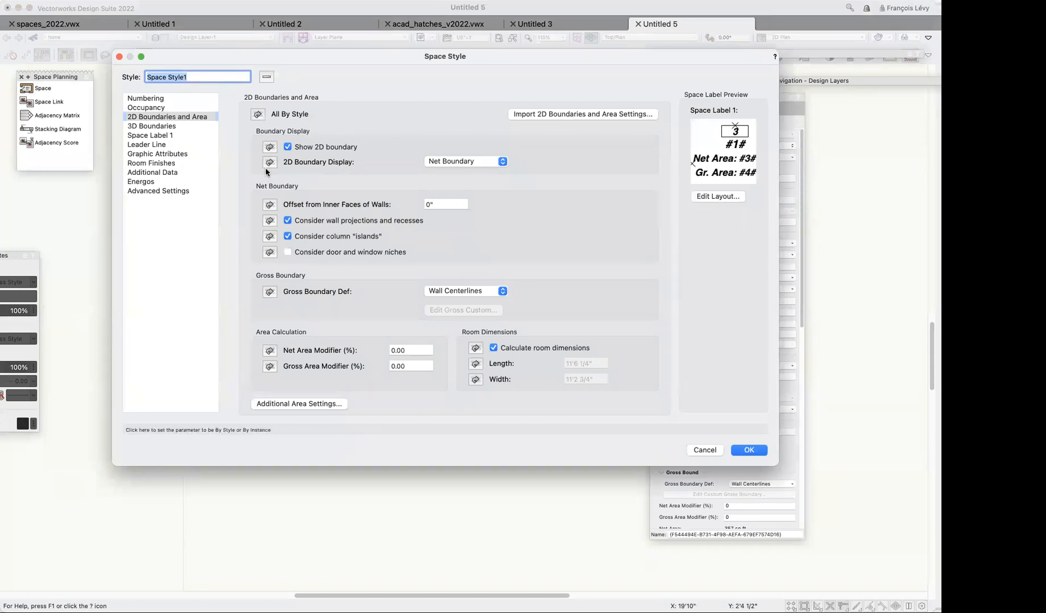
{"action": "left_click", "coordinate": [167, 126]}
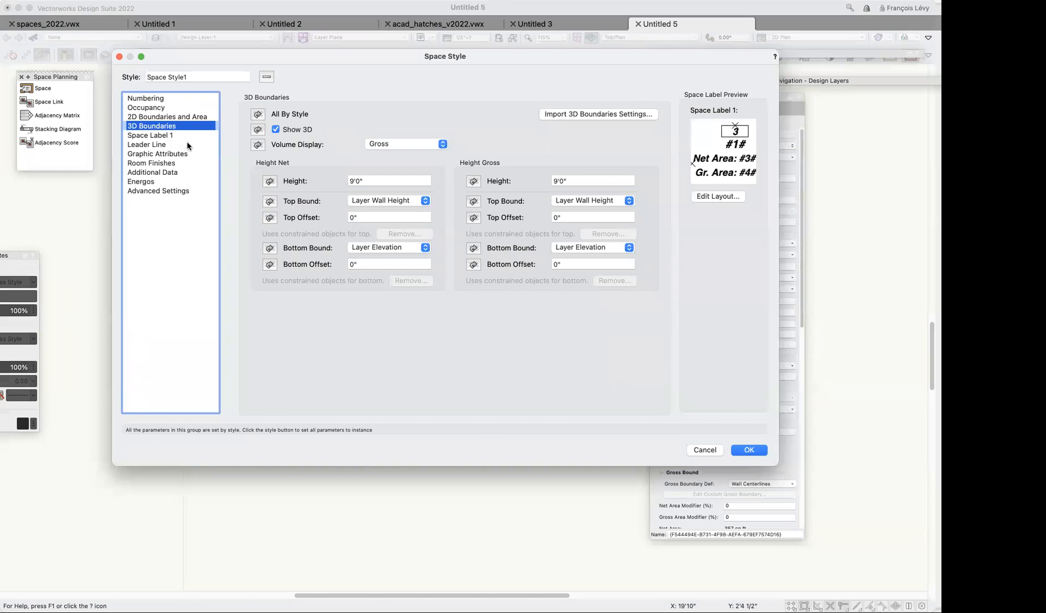
{"action": "left_click", "coordinate": [751, 451]}
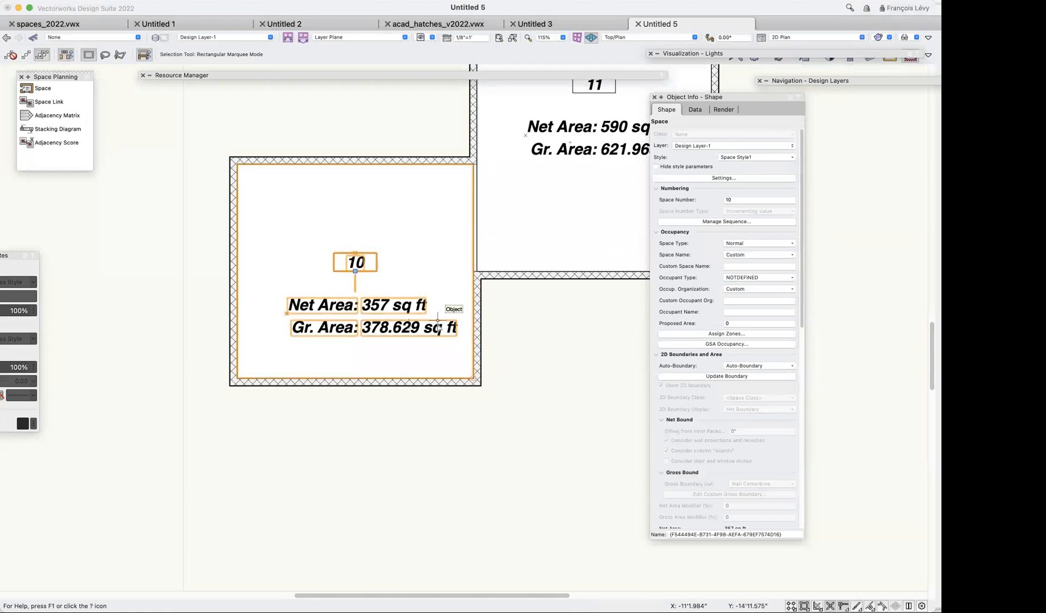
Move space 10's lower wall down 2 feet and set the space's boundary to Auto-Boundary.
{"action": "left_click", "coordinate": [752, 366]}
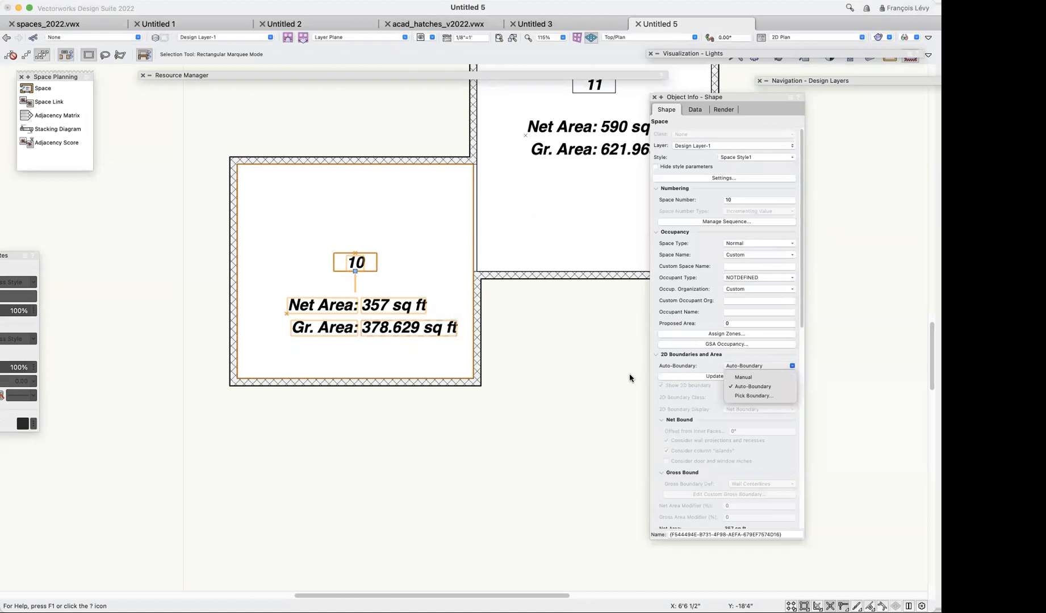
{"action": "left_click", "coordinate": [628, 377]}
{"action": "left_click", "coordinate": [705, 372]}
{"action": "left_click", "coordinate": [416, 382]}
{"action": "key", "text": "super+m"}
{"action": "key", "text": "Return"}
{"action": "left_click", "coordinate": [446, 343]}
{"action": "left_click", "coordinate": [755, 367]}
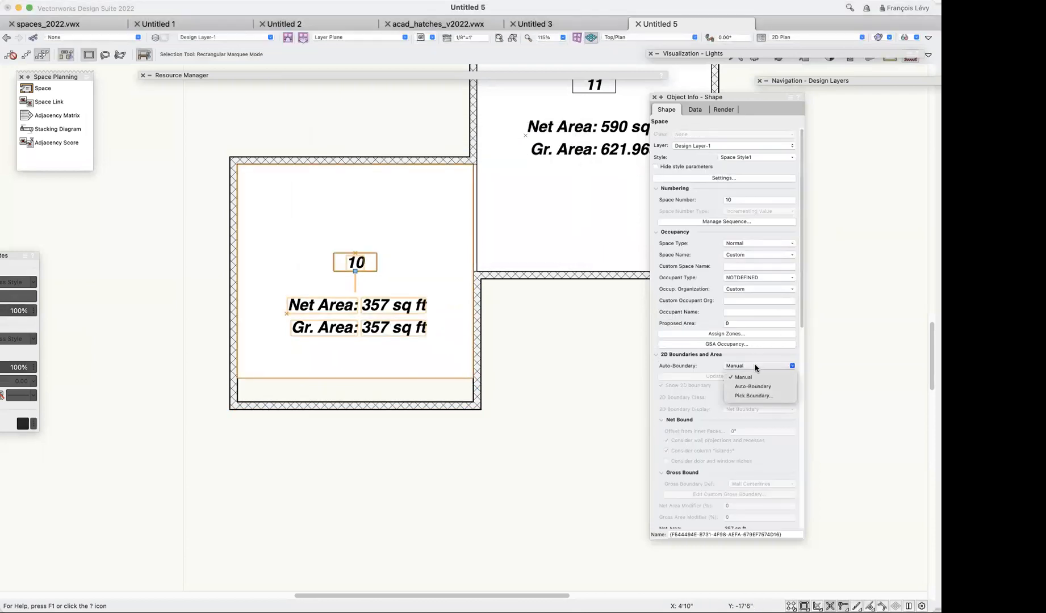
{"action": "left_click", "coordinate": [753, 387]}
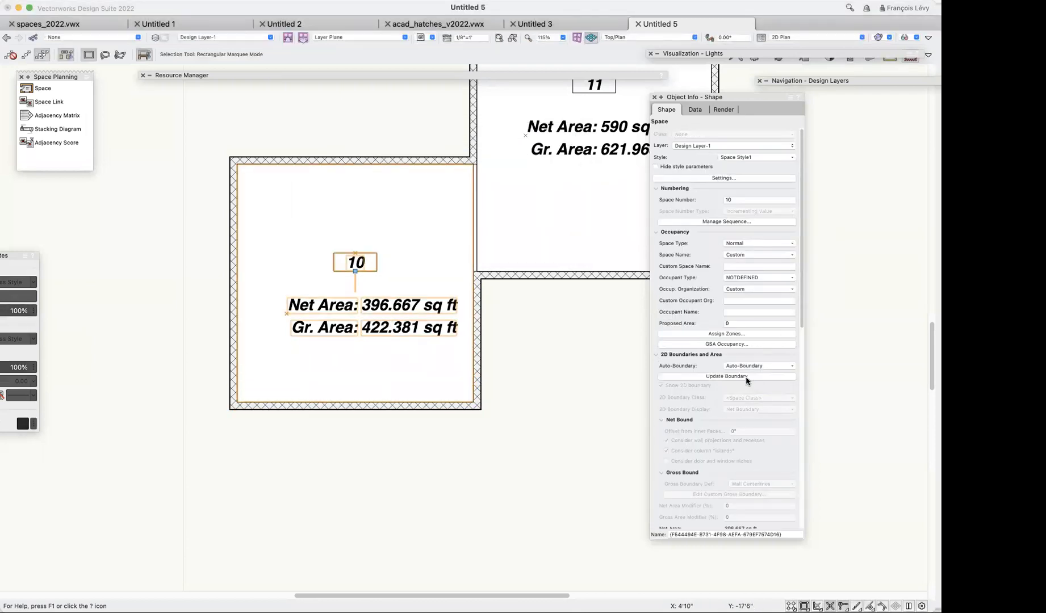
Move the lower wall of space 11 down 2 feet to test its boundary, and undo the move.
{"action": "left_click", "coordinate": [531, 270]}
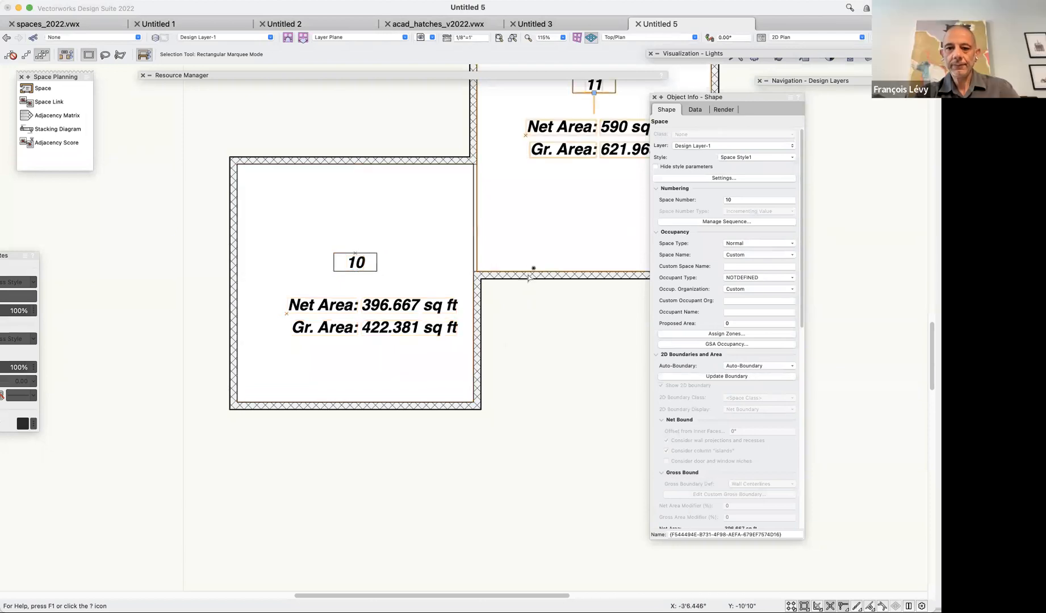
{"action": "left_click", "coordinate": [528, 274]}
{"action": "key", "text": "super+m"}
{"action": "key", "text": "Return"}
{"action": "left_click", "coordinate": [514, 276]}
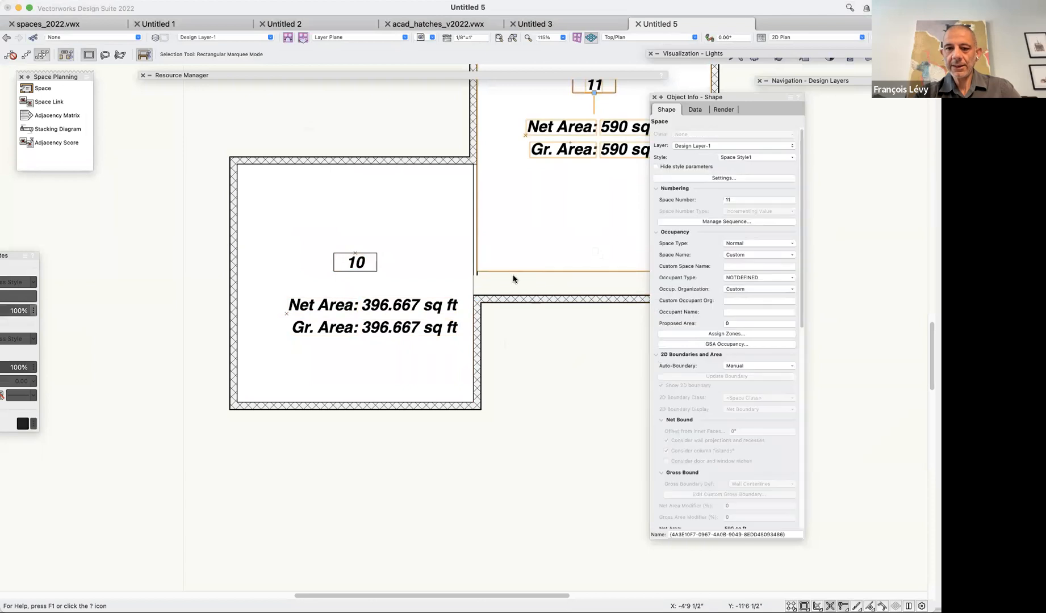
{"action": "key", "text": "super+z"}
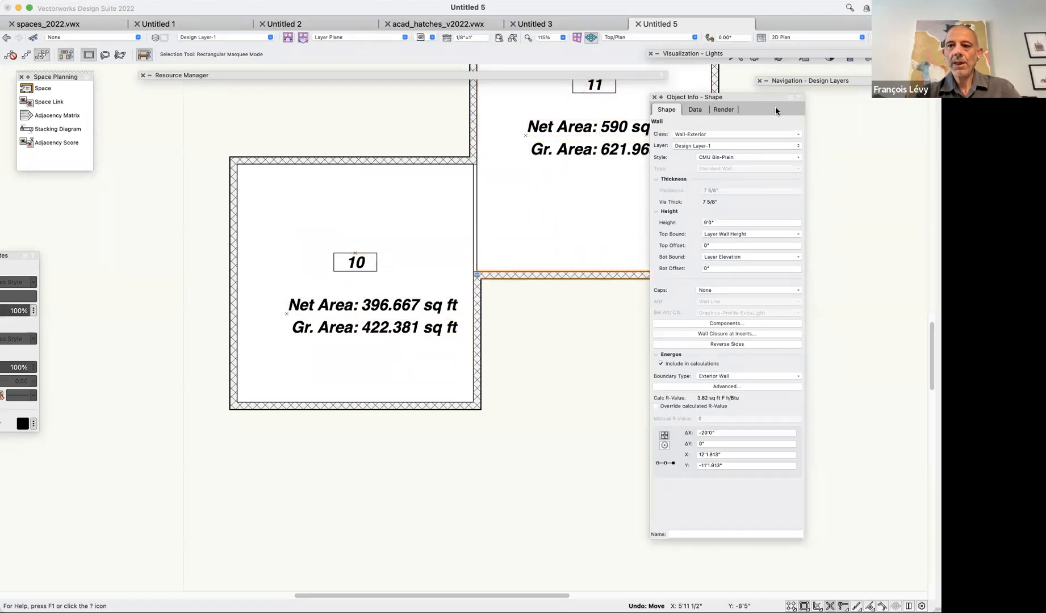
Move space 11's lower exterior wall down 2 feet again.
{"action": "mouse_move", "coordinate": [834, 57]}
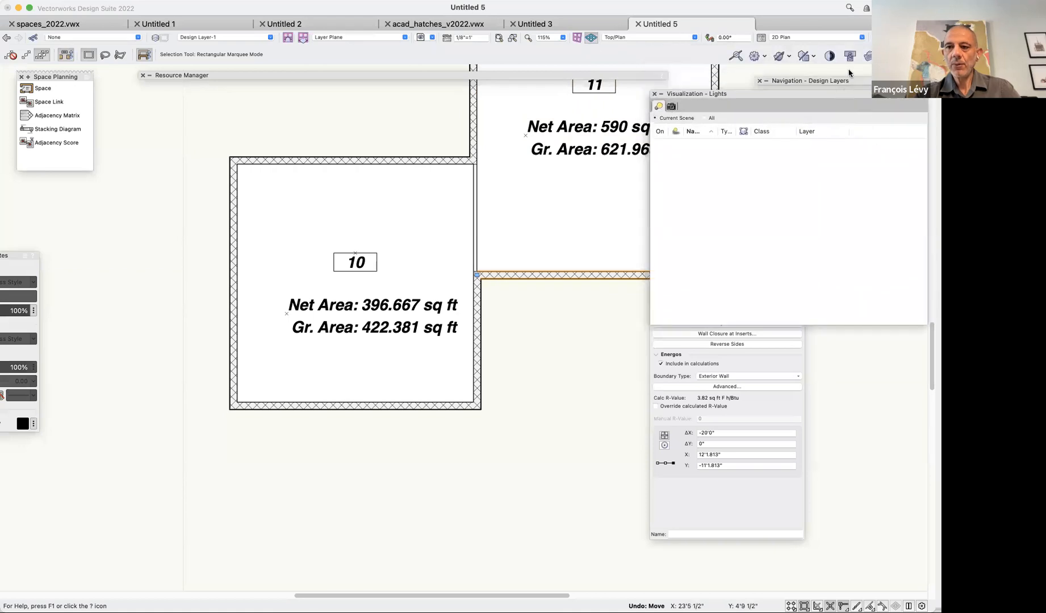
{"action": "key", "text": "super+m"}
{"action": "key", "text": "Return"}
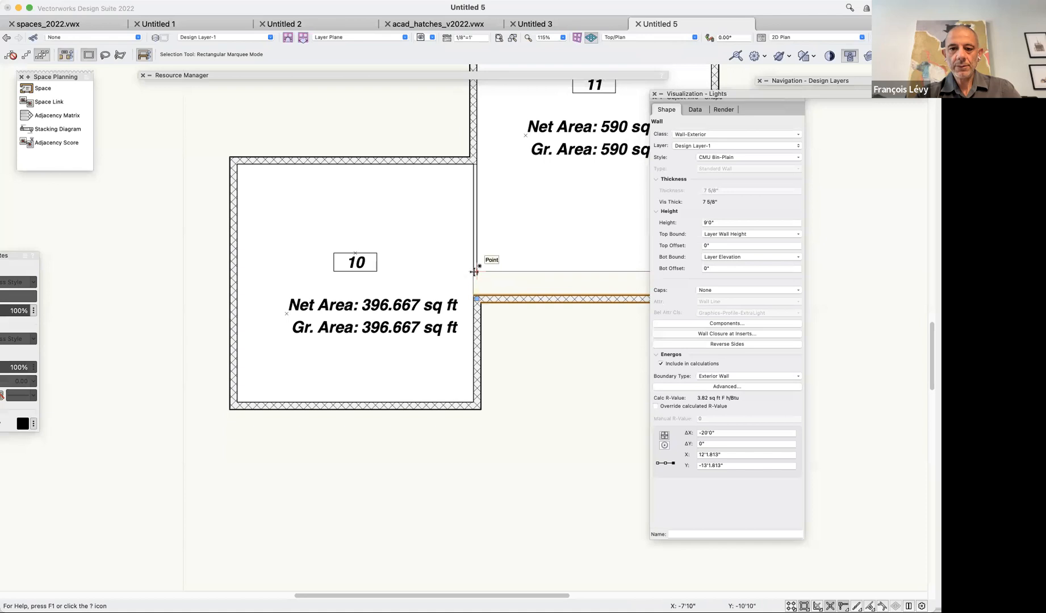
Extend the partition between spaces 10 and 11 to the moved exterior wall with a T join.
{"action": "left_click", "coordinate": [475, 271]}
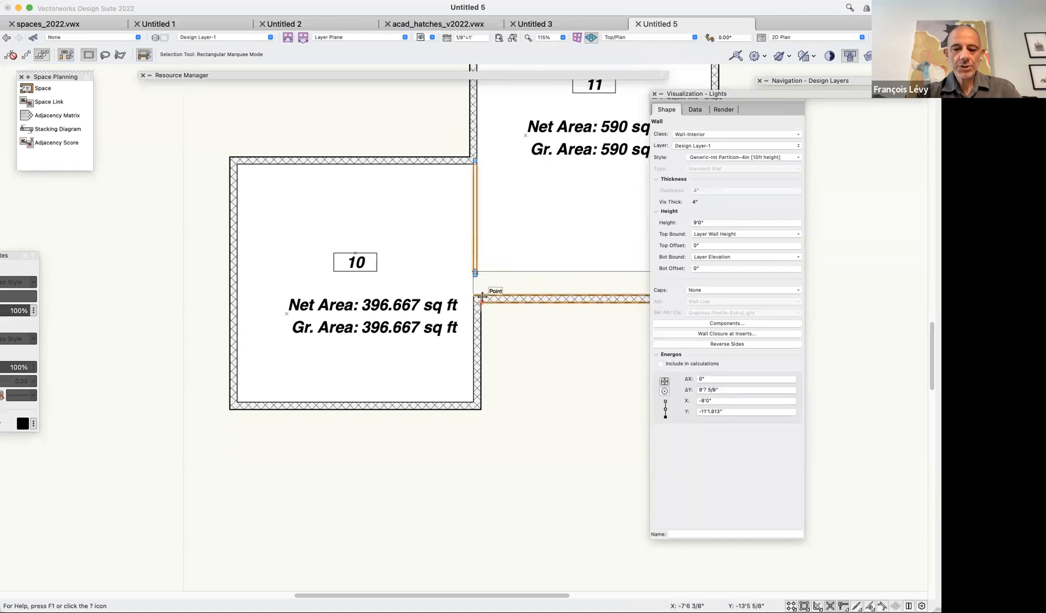
{"action": "key", "text": "j"}
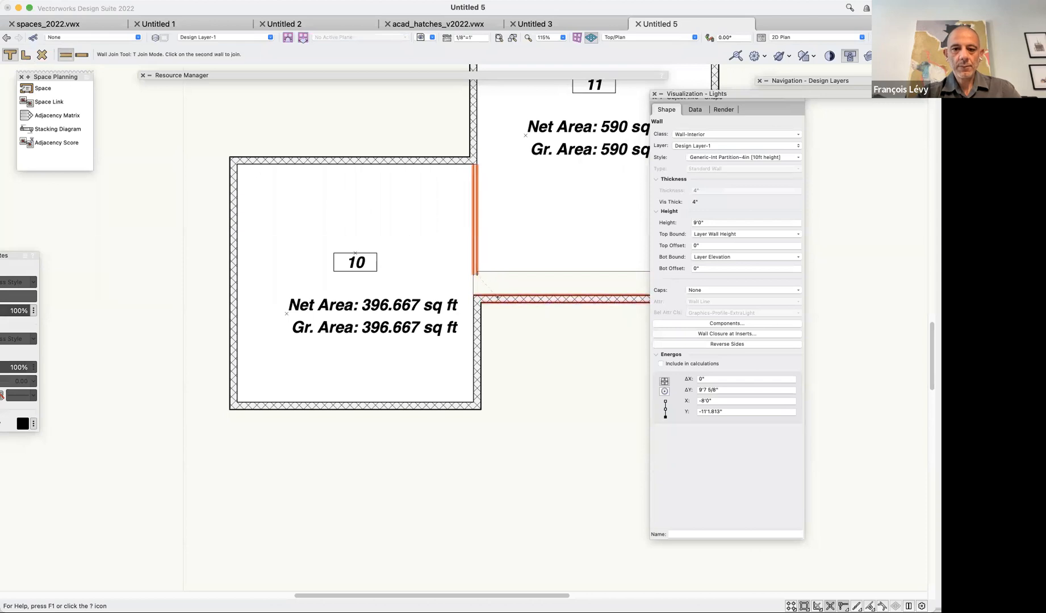
{"action": "left_click", "coordinate": [495, 294]}
{"action": "key", "text": "x"}
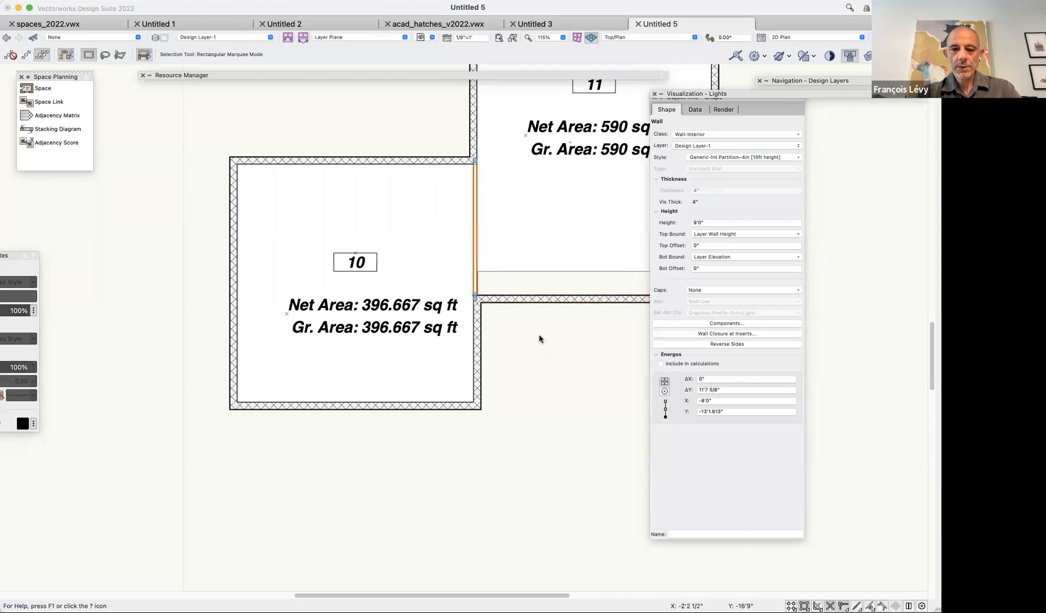
Move space 11's joined lower wall down another 2 feet to test the wall join, and undo the move.
{"action": "left_click", "coordinate": [530, 299]}
{"action": "key", "text": "super+m"}
{"action": "key", "text": "Return"}
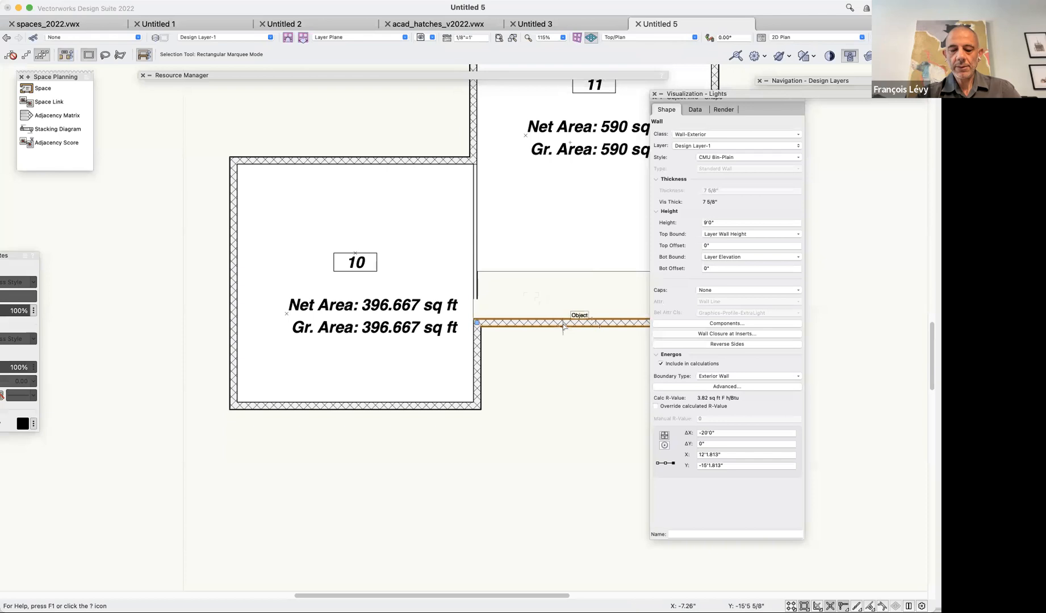
{"action": "key", "text": "super+z"}
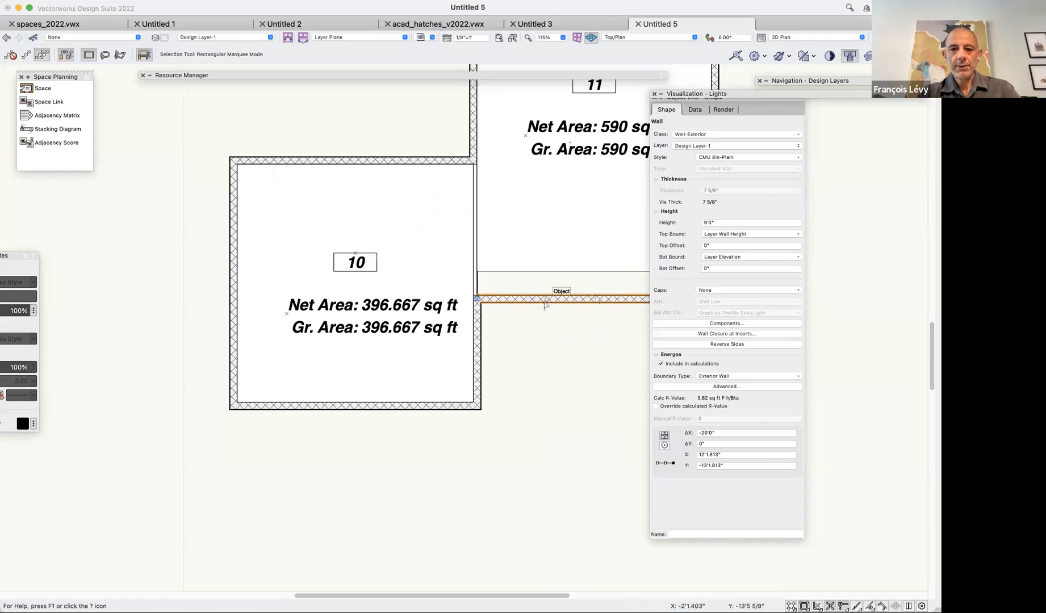
Set space 11's boundary to Auto-Boundary so that it fits the moved lower wall.
{"action": "left_click", "coordinate": [574, 222]}
{"action": "left_click", "coordinate": [742, 365]}
{"action": "left_click", "coordinate": [742, 379]}
{"action": "left_click", "coordinate": [743, 365]}
{"action": "left_click", "coordinate": [740, 388]}
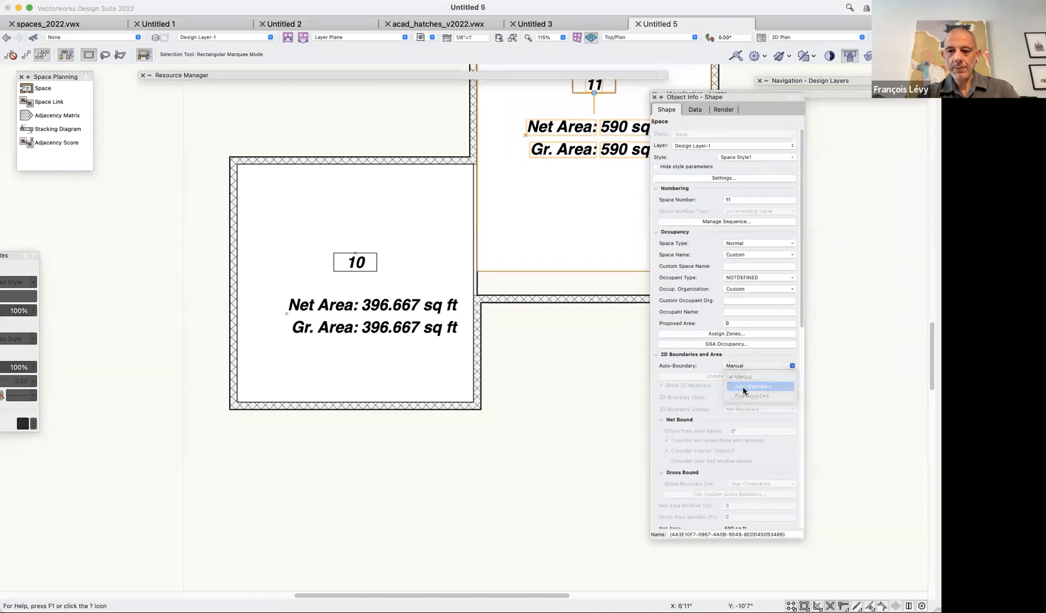
{"action": "scroll", "coordinate": [513, 375], "scroll_direction": "right", "scroll_amount": 5}
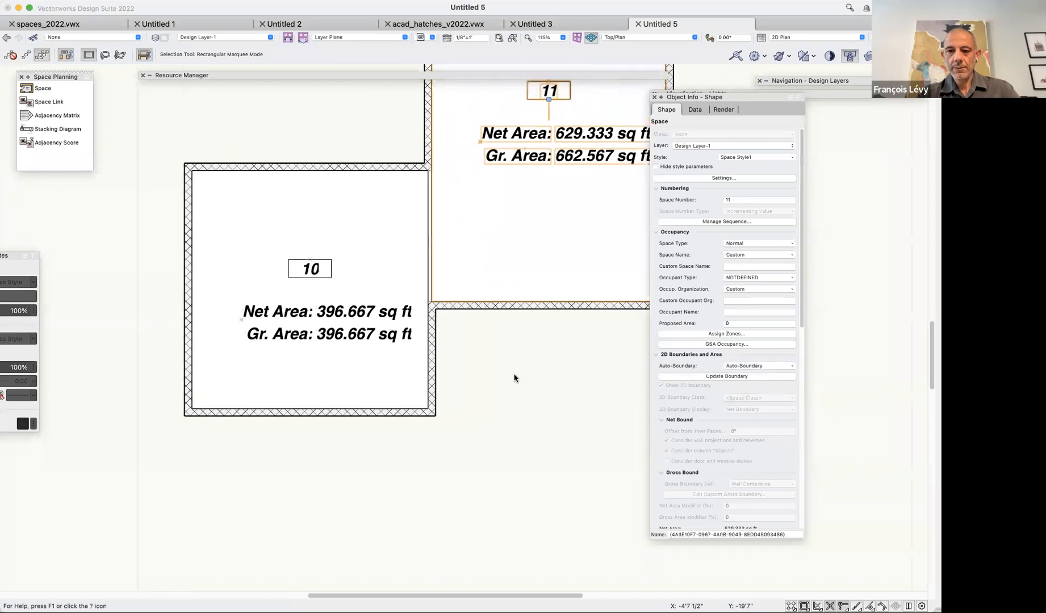
Move space 12's lower exterior wall down 2 feet.
{"action": "scroll", "coordinate": [514, 375], "scroll_direction": "up", "scroll_amount": 5}
{"action": "left_click", "coordinate": [532, 350]}
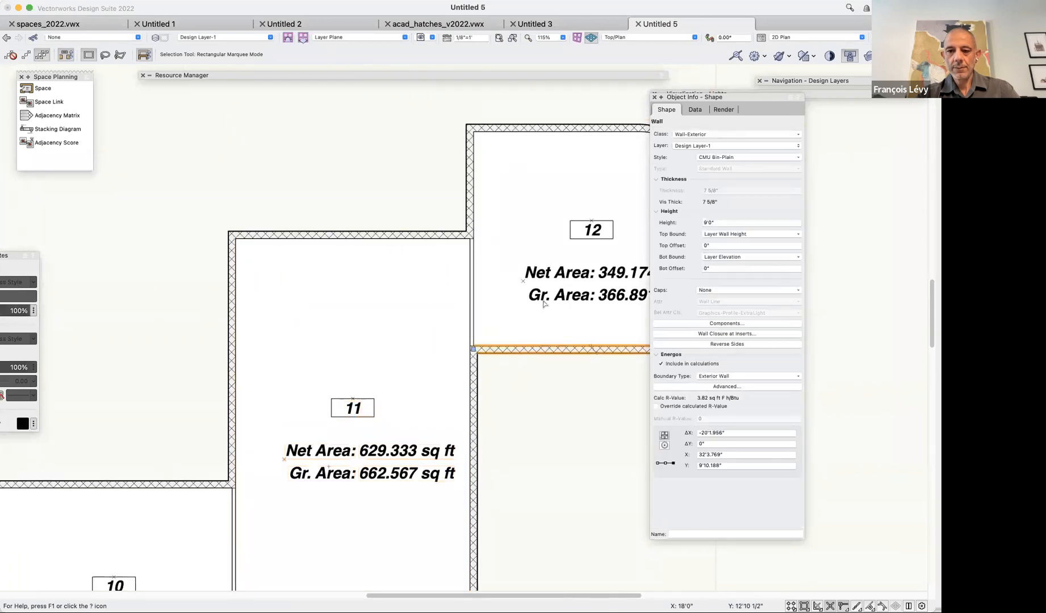
{"action": "left_click", "coordinate": [557, 305]}
{"action": "left_click", "coordinate": [594, 347]}
{"action": "key", "text": "super+m"}
{"action": "key", "text": "Return"}
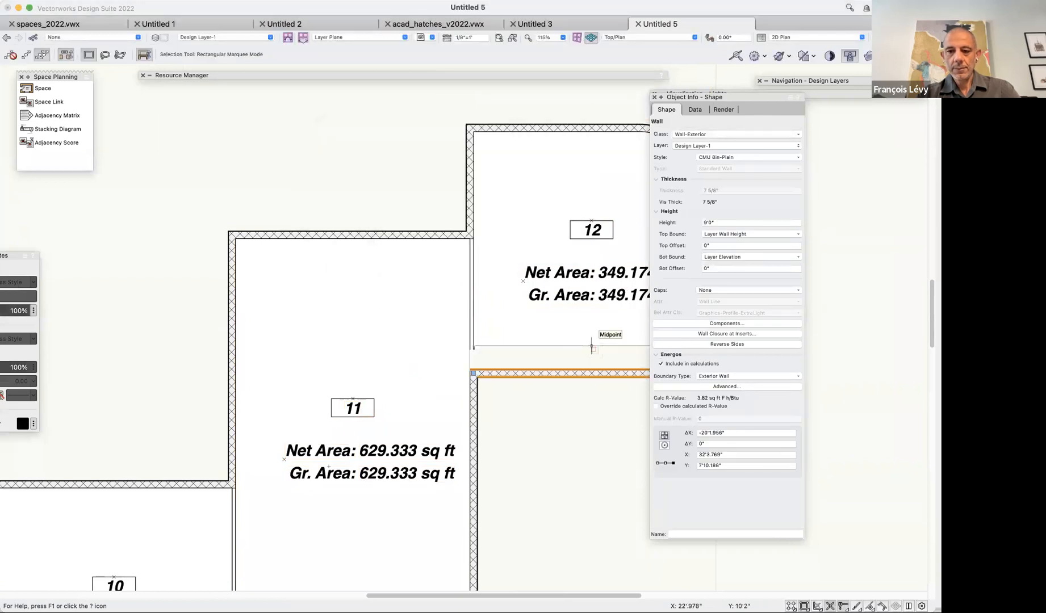
Try to set space 12's boundary to Auto-Boundary while its partition is still detached from the moved wall, and undo it.
{"action": "left_click", "coordinate": [618, 338]}
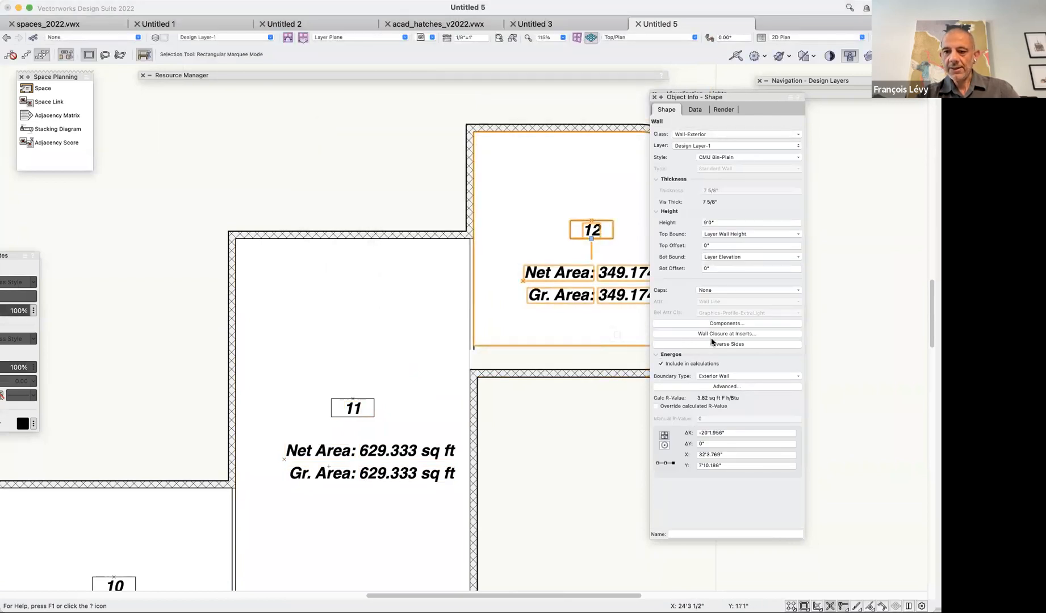
{"action": "left_click", "coordinate": [746, 365]}
{"action": "left_click", "coordinate": [748, 386]}
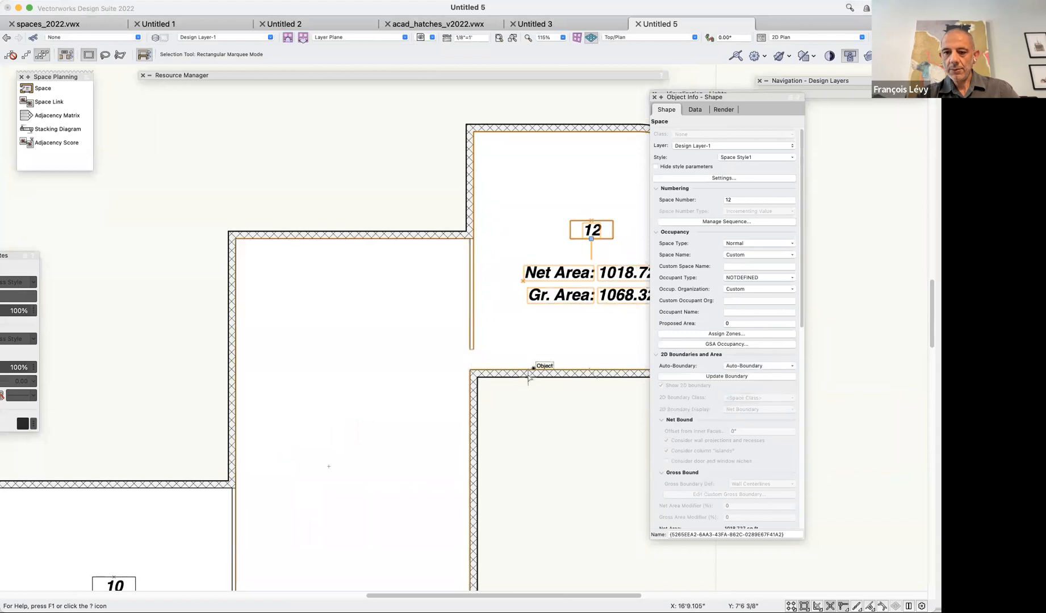
{"action": "key", "text": "super+z"}
Extend the partition between spaces 11 and 12 to the moved lower wall with a T join.
{"action": "left_click", "coordinate": [470, 337]}
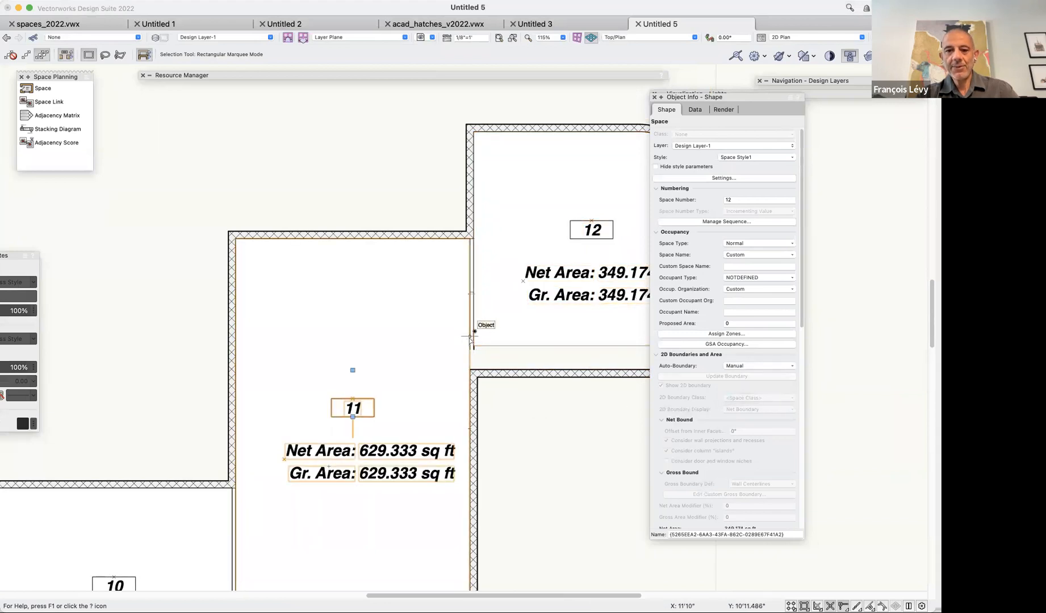
{"action": "left_click", "coordinate": [471, 343]}
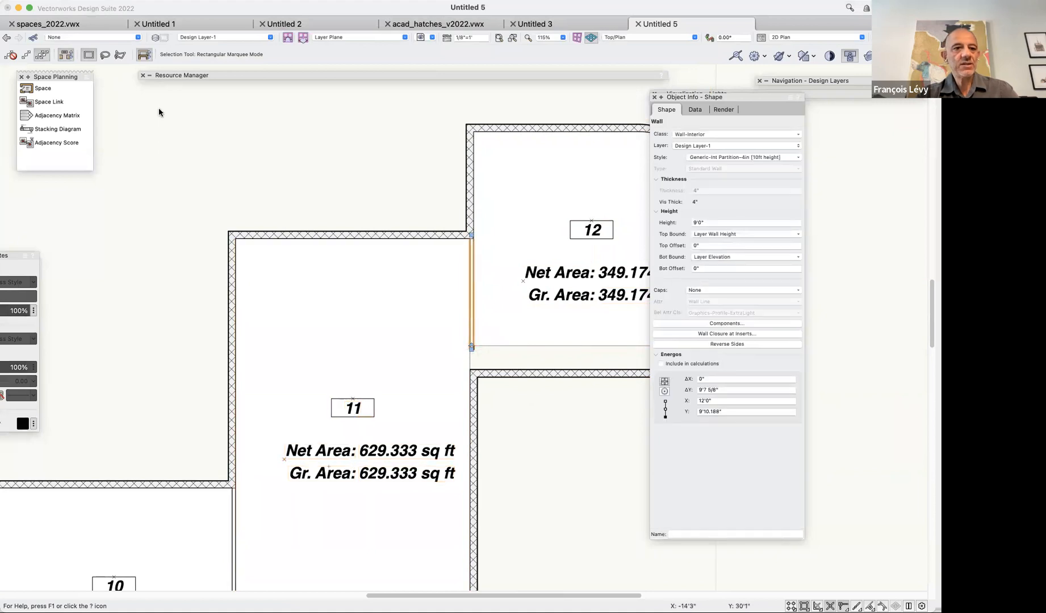
{"action": "key", "text": "j"}
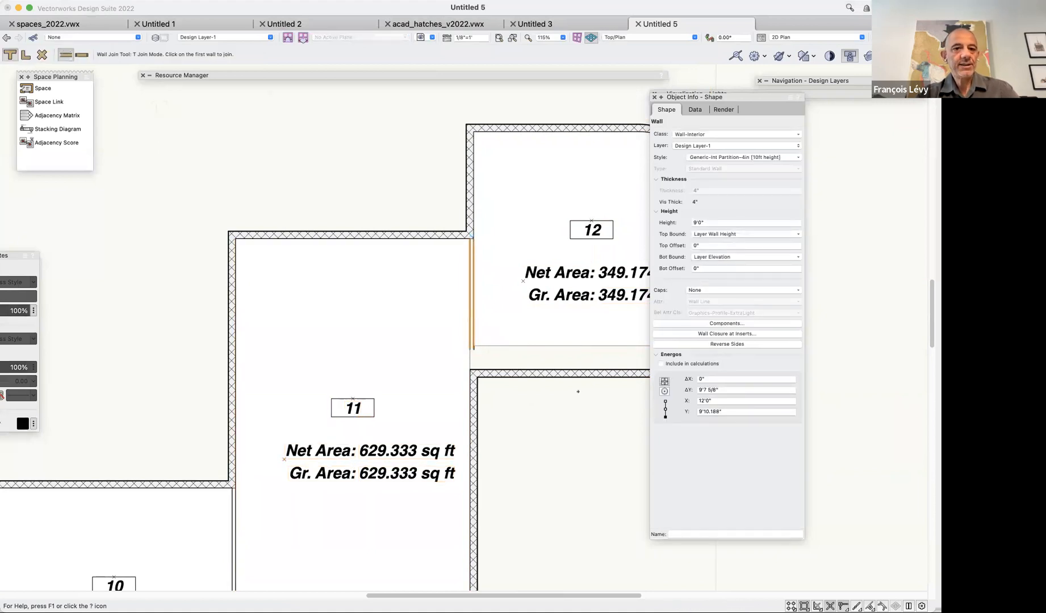
{"action": "left_click", "coordinate": [483, 368]}
{"action": "key", "text": "x"}
Set space 12's boundary to Auto-Boundary so that it fits the moved lower wall.
{"action": "left_click", "coordinate": [553, 335]}
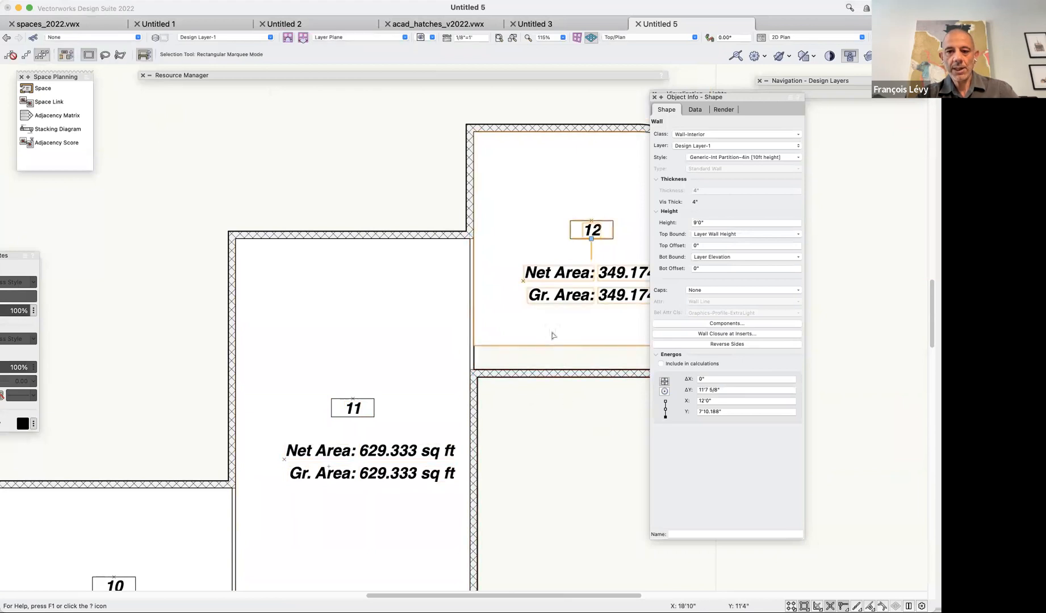
{"action": "left_click", "coordinate": [755, 370]}
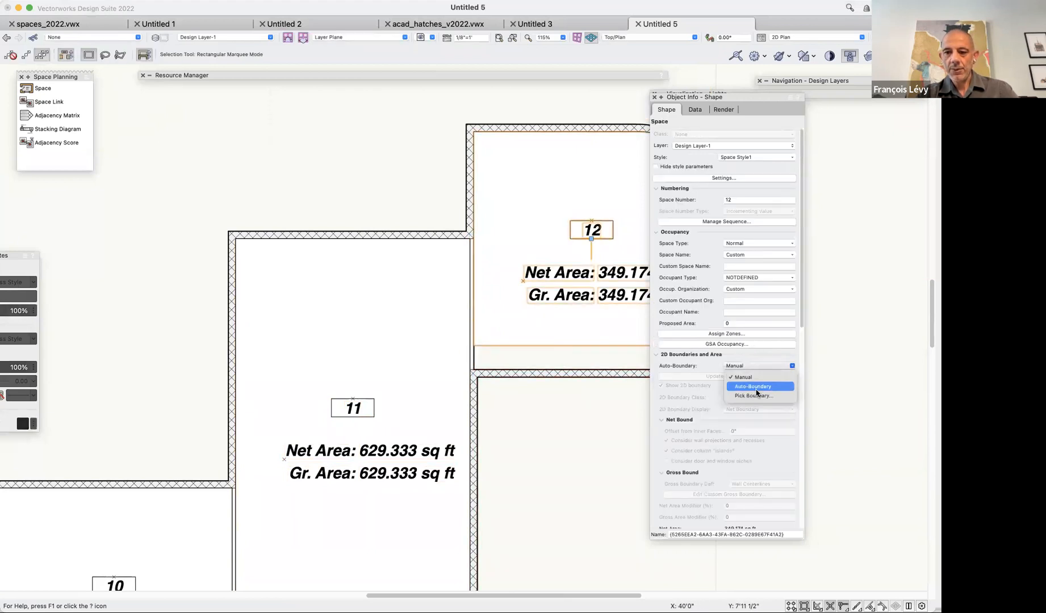
{"action": "left_click", "coordinate": [748, 388]}
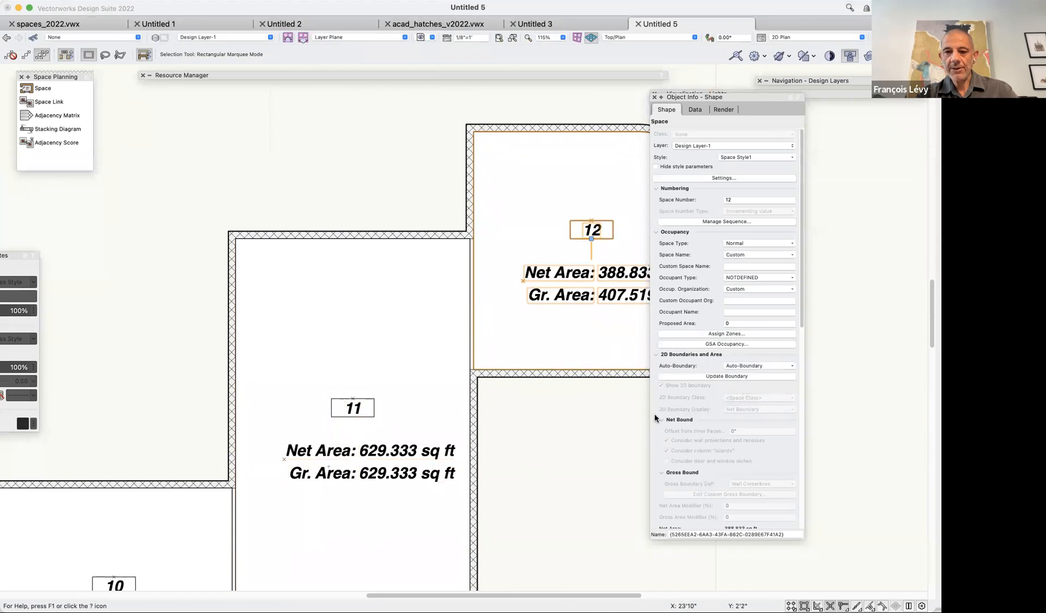
Review the 2D Boundaries and Area settings of Space Style1, including the boundary display, settings import and gross boundary definitions.
{"action": "left_click", "coordinate": [726, 149]}
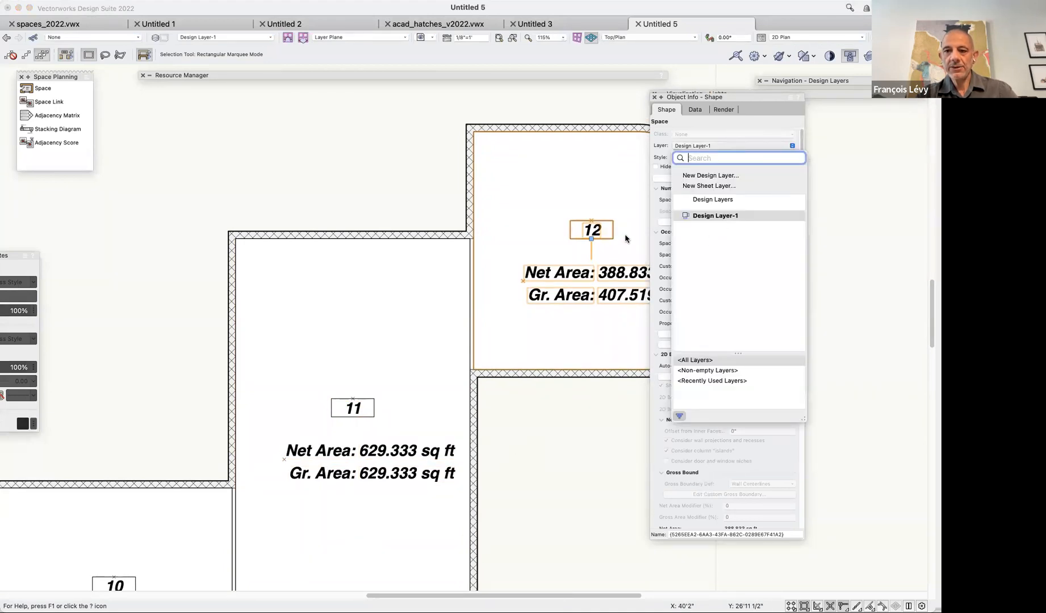
{"action": "left_click", "coordinate": [600, 114]}
{"action": "left_click", "coordinate": [736, 156]}
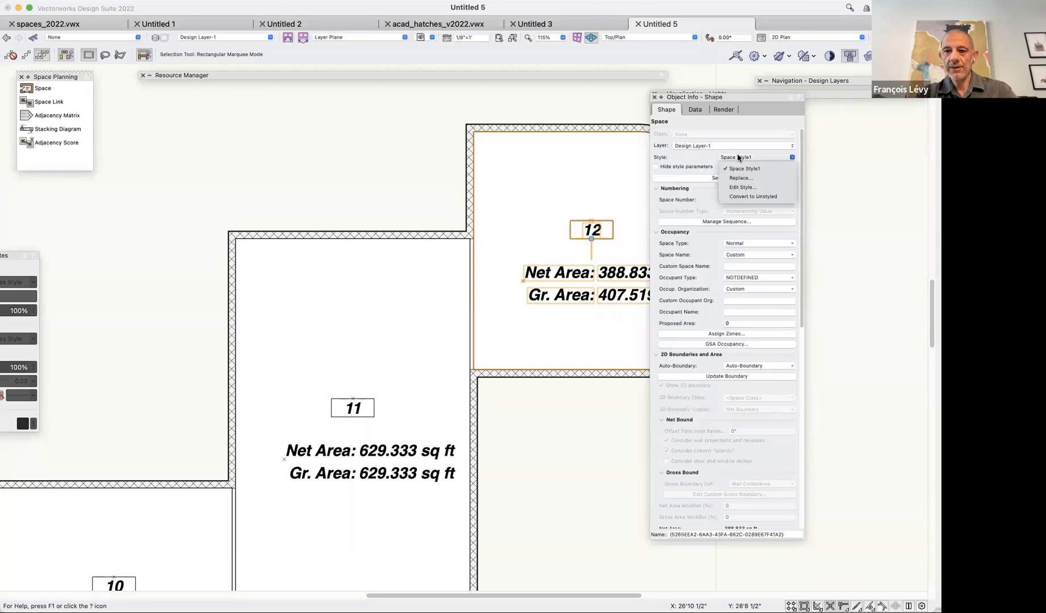
{"action": "left_click", "coordinate": [742, 192]}
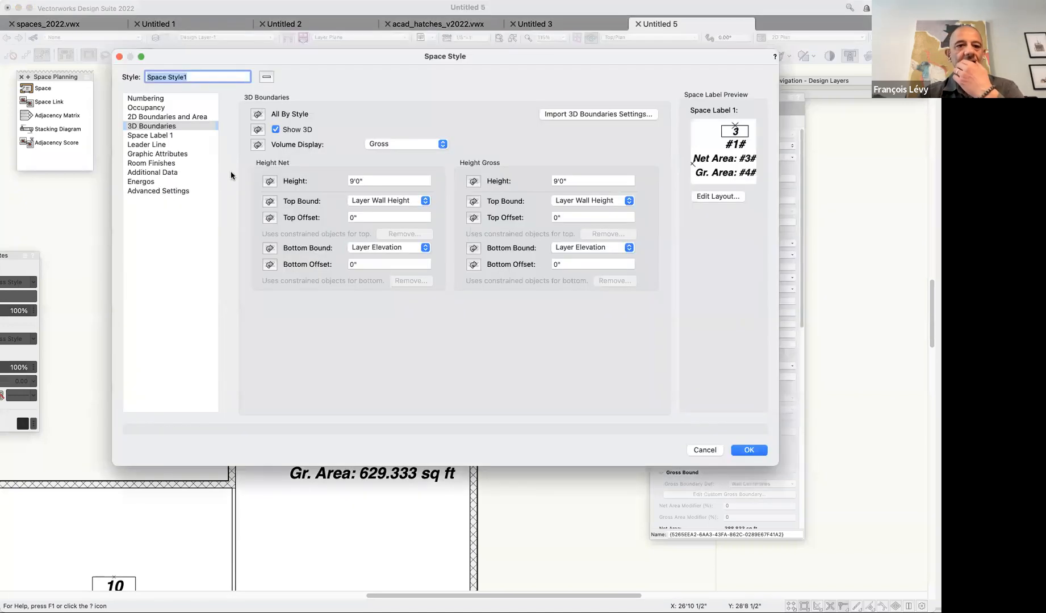
{"action": "left_click", "coordinate": [169, 117]}
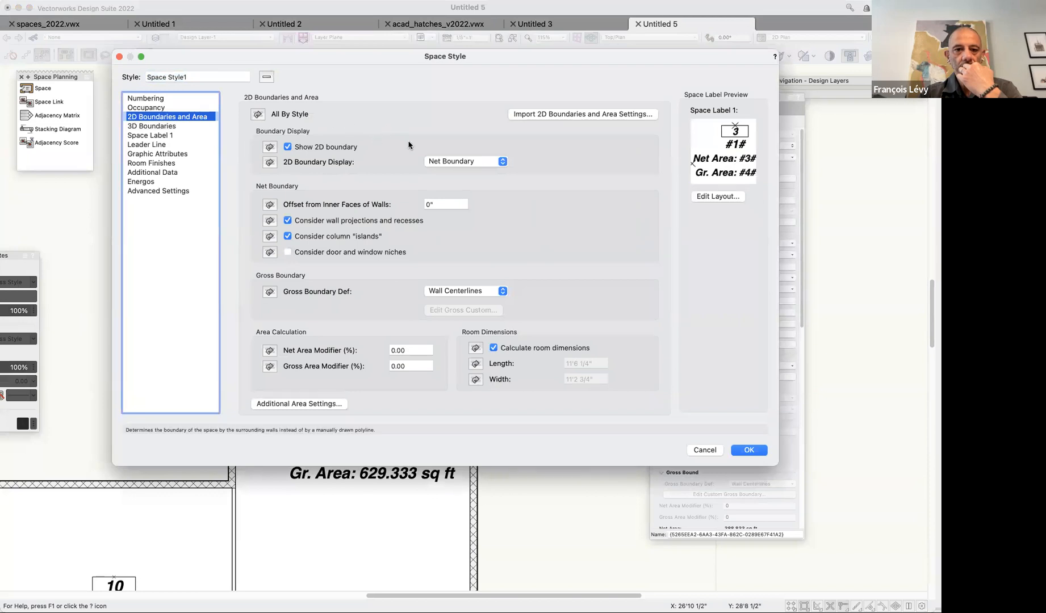
{"action": "left_click", "coordinate": [495, 164]}
{"action": "left_click", "coordinate": [540, 236]}
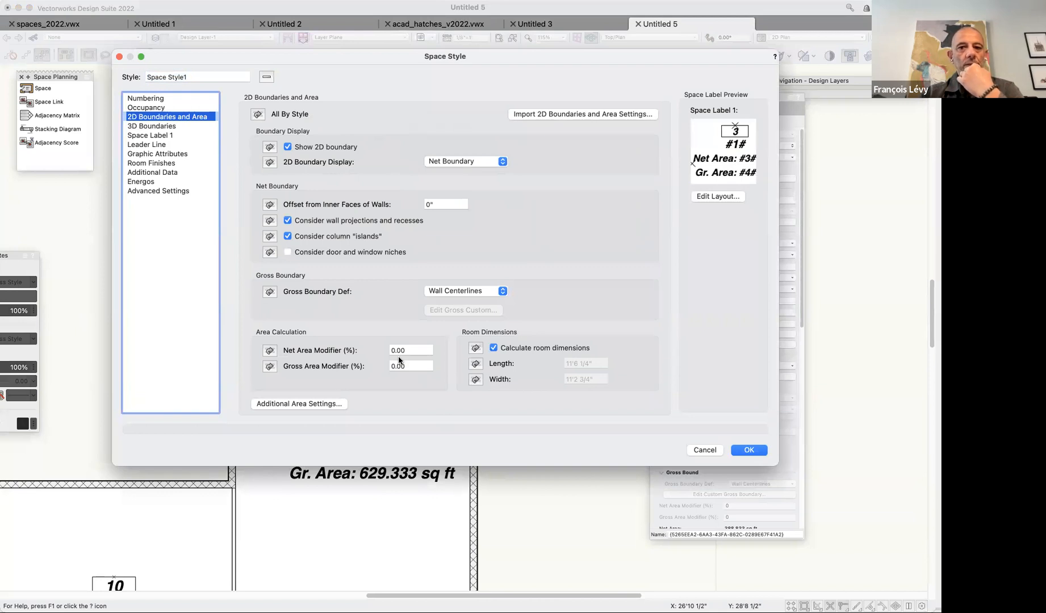
{"action": "left_click", "coordinate": [582, 114]}
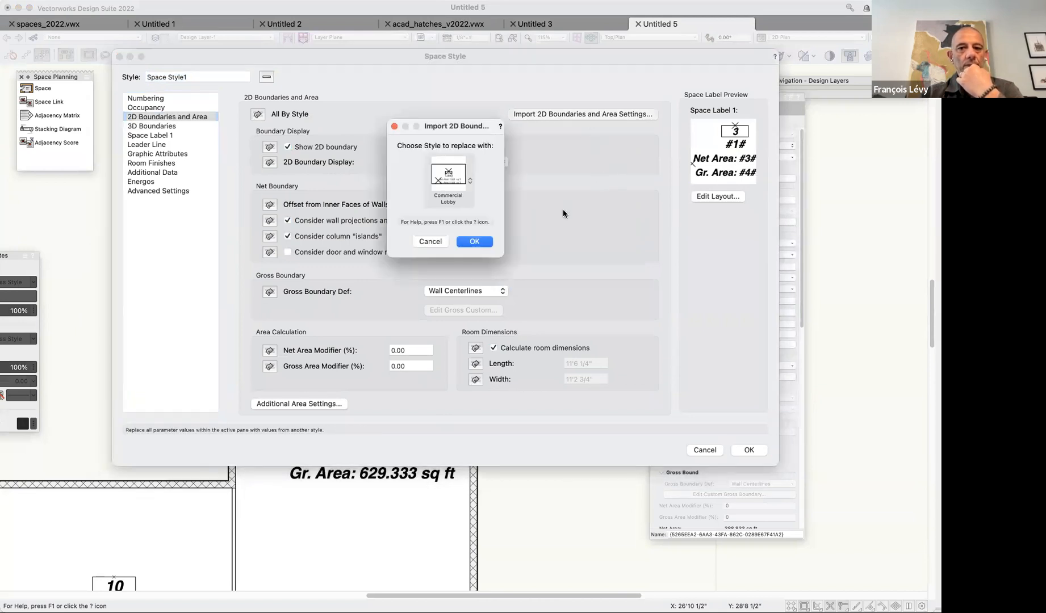
{"action": "left_click", "coordinate": [437, 242]}
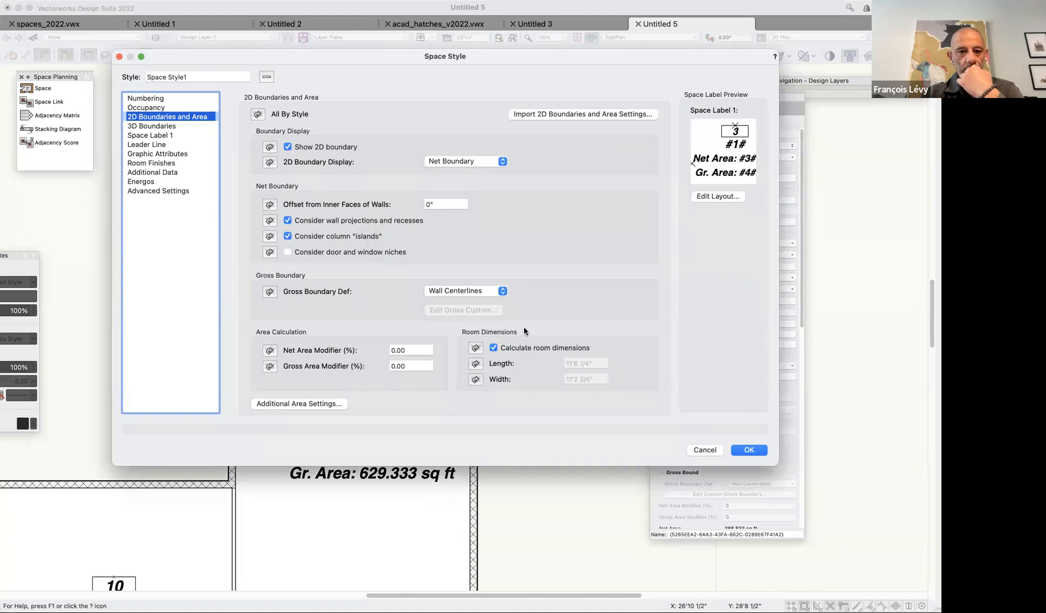
{"action": "left_click", "coordinate": [491, 292]}
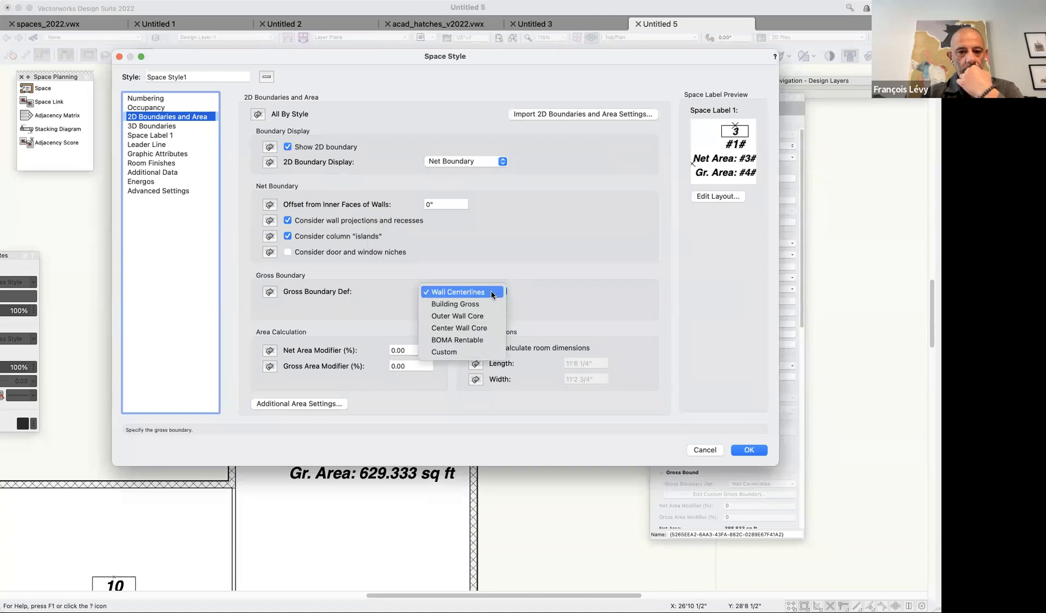
{"action": "left_click", "coordinate": [521, 234]}
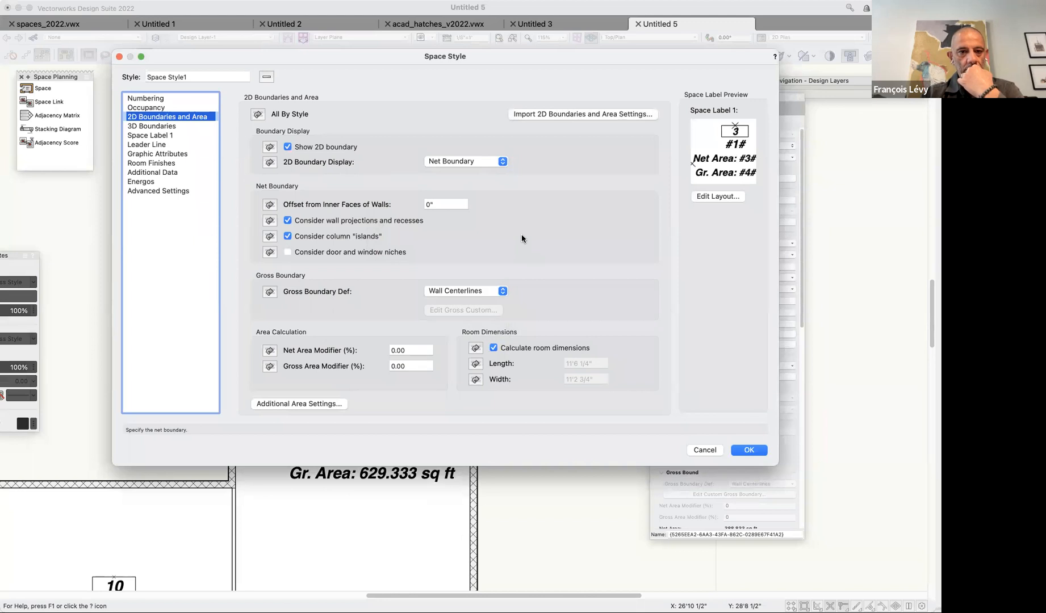
{"action": "left_click", "coordinate": [749, 450]}
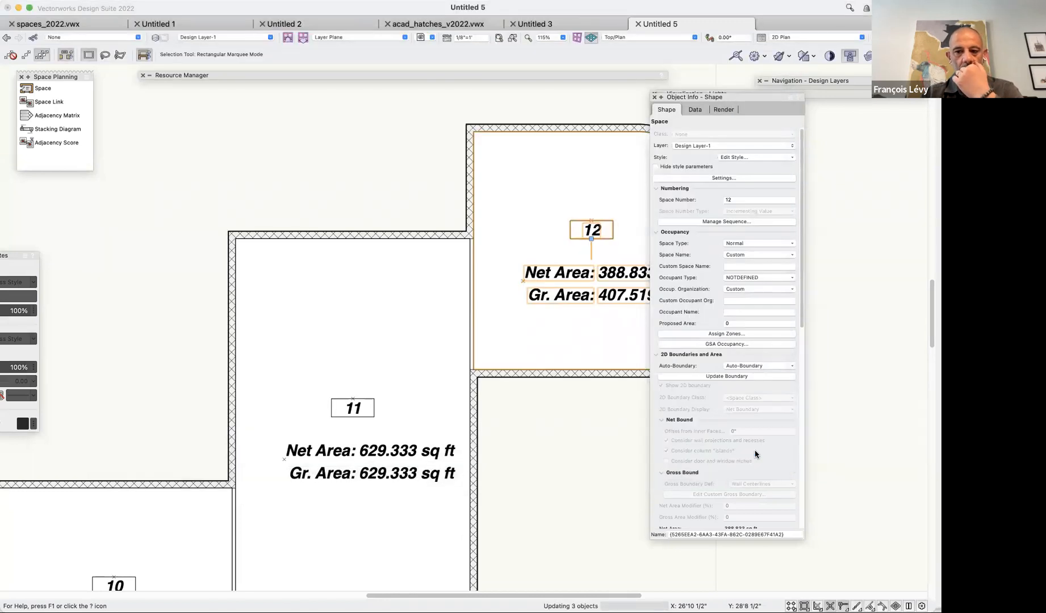
{"action": "key", "text": "super+minus"}
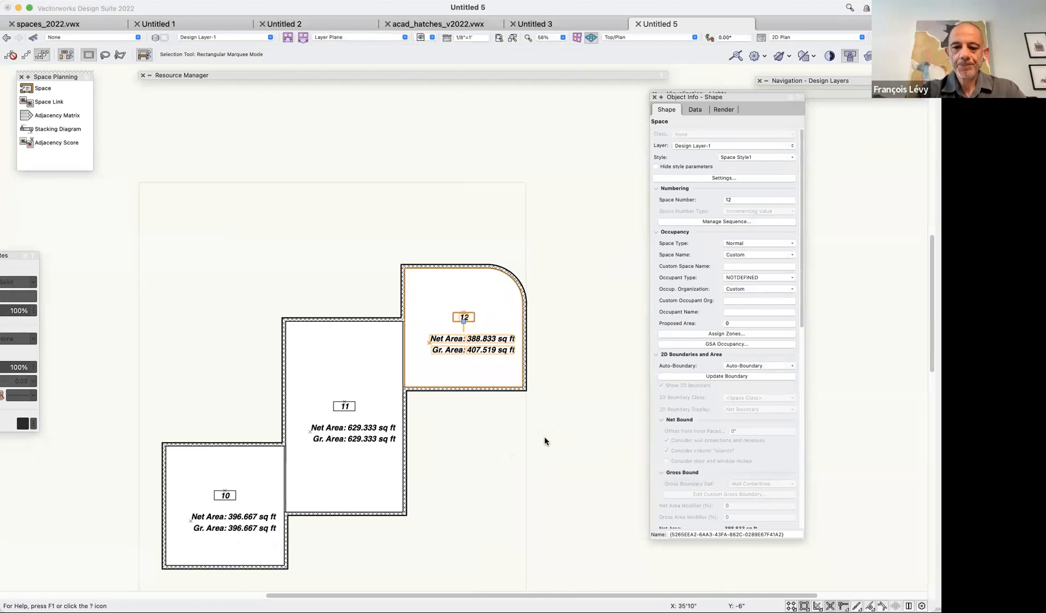
{"action": "key", "text": "super+a"}
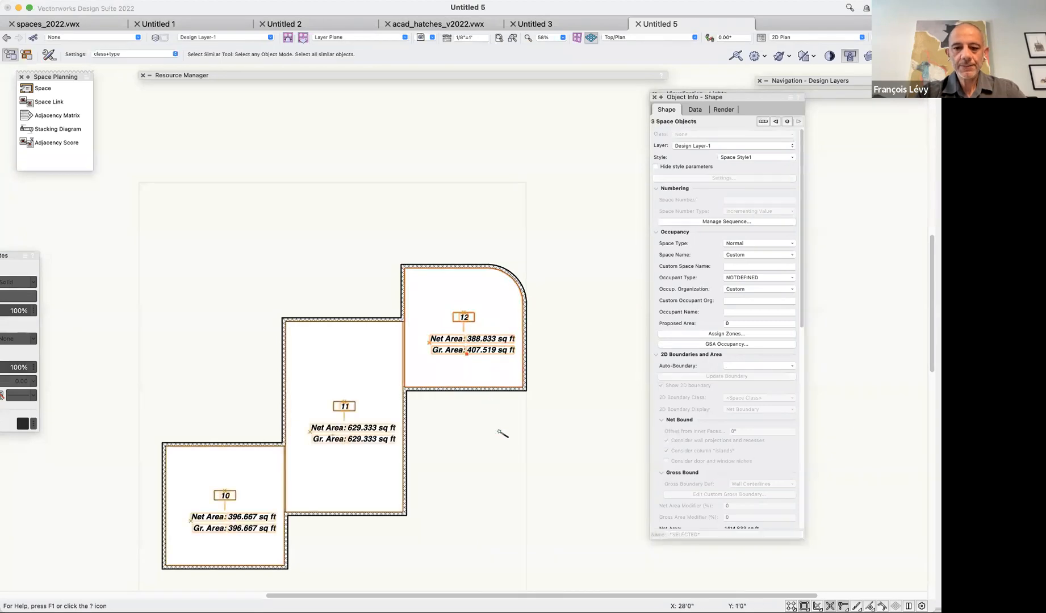
{"action": "left_click", "coordinate": [497, 430]}
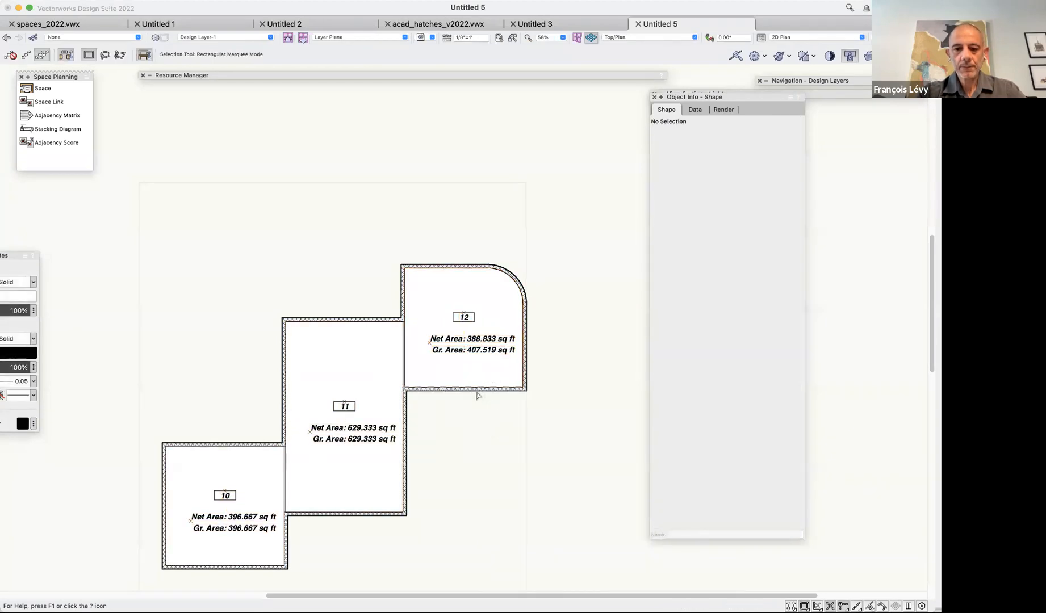
Move space 12's straight outer side wall together with the curved corner wall by an X offset of 24 inches and Y offset of 0.
{"action": "left_click", "coordinate": [487, 390]}
{"action": "left_click", "coordinate": [526, 343]}
{"action": "key", "text": "super+m"}
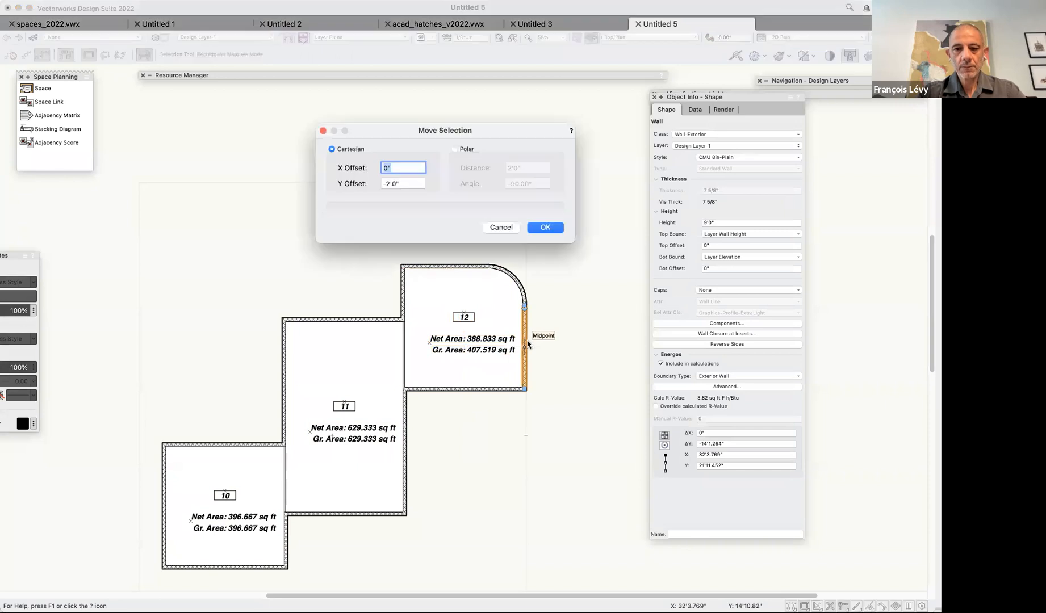
{"action": "key", "text": "Tab"}
{"action": "type", "text": "0"}
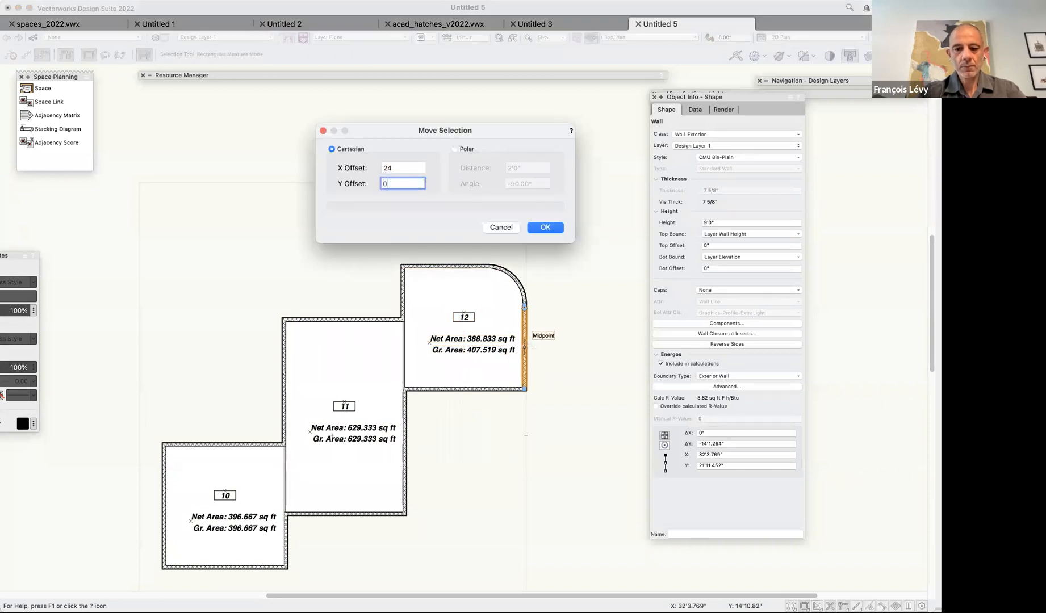
{"action": "key", "text": "Return"}
{"action": "key", "text": "super+z"}
{"action": "left_click", "coordinate": [516, 278], "text": "shift"}
{"action": "key", "text": "super+m"}
{"action": "key", "text": "Return"}
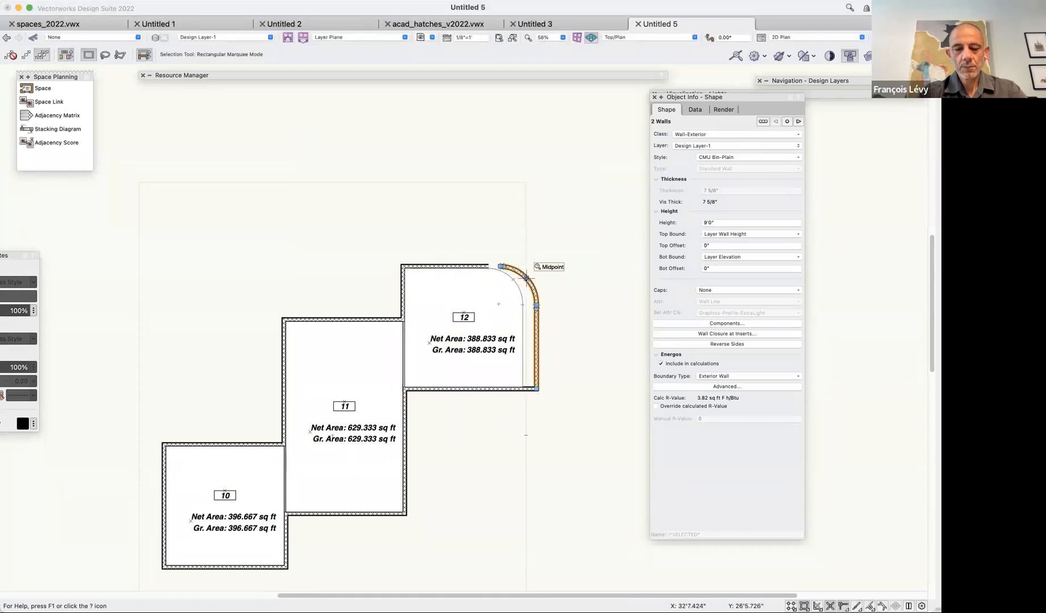
Close the gap between space 12's upper wall and the moved curved wall with an L join.
{"action": "left_click", "coordinate": [483, 268]}
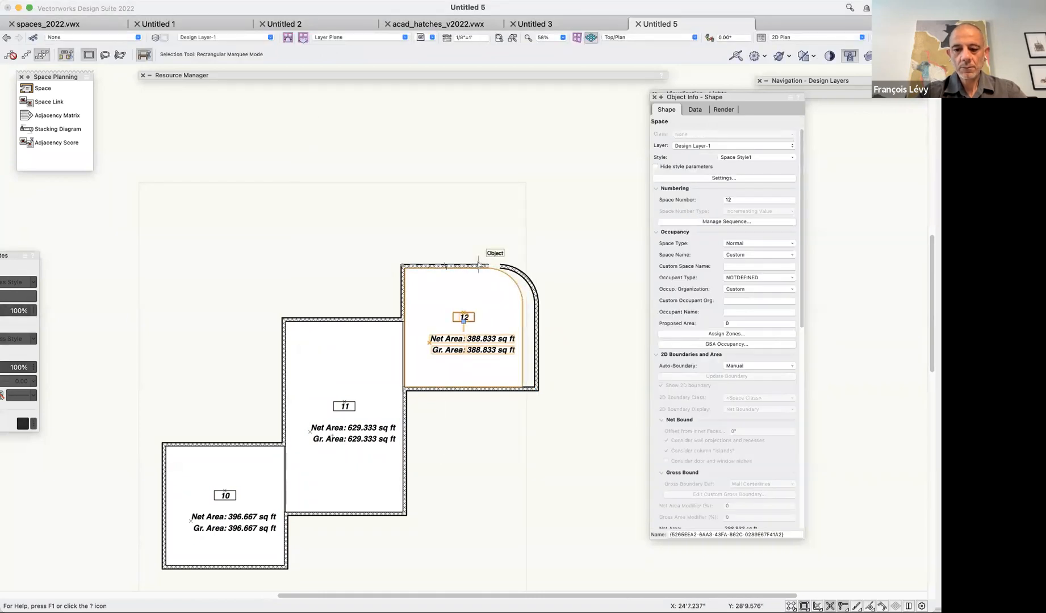
{"action": "key", "text": "j"}
{"action": "left_click", "coordinate": [476, 261]}
{"action": "left_click", "coordinate": [514, 266]}
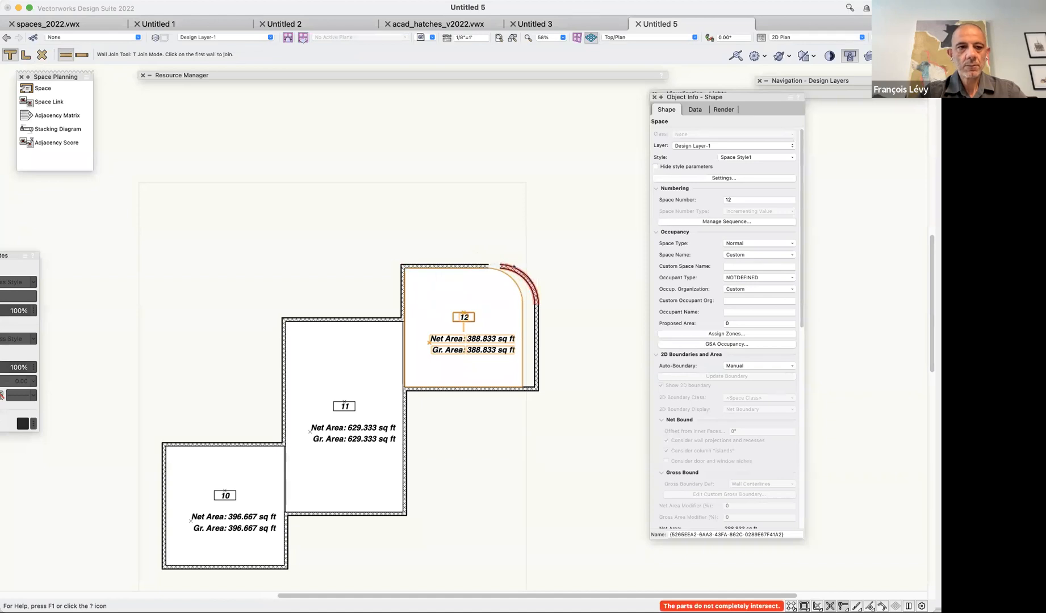
{"action": "key", "text": "u"}
{"action": "left_click", "coordinate": [509, 262]}
{"action": "left_click", "coordinate": [480, 262]}
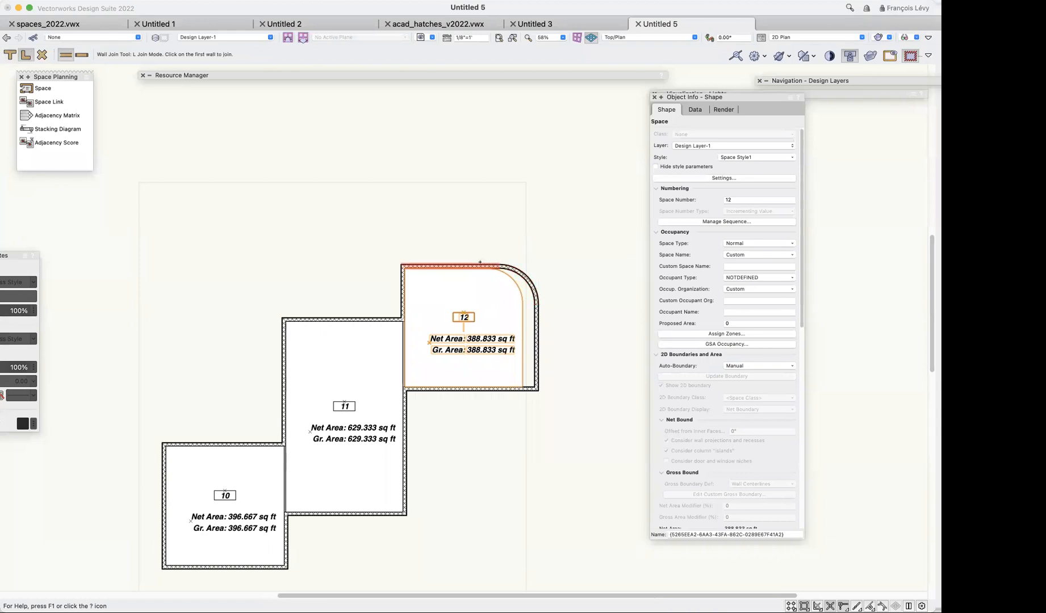
{"action": "key", "text": "x"}
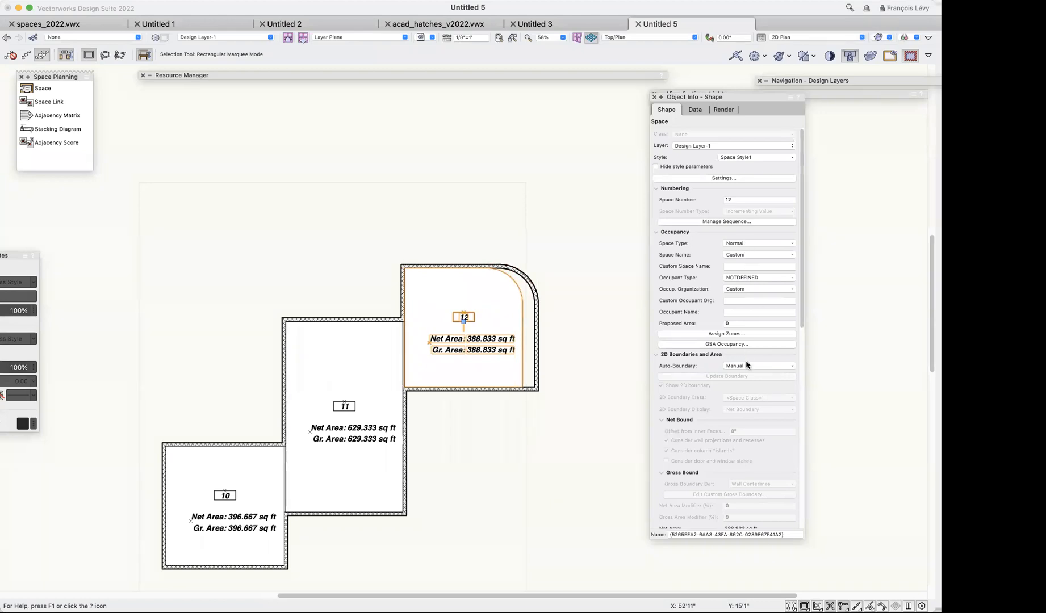
Set space 12's boundary to Auto-Boundary so that it fits the moved side wall and curved corner wall.
{"action": "left_click", "coordinate": [583, 310]}
{"action": "left_click", "coordinate": [521, 302]}
{"action": "left_click", "coordinate": [731, 365]}
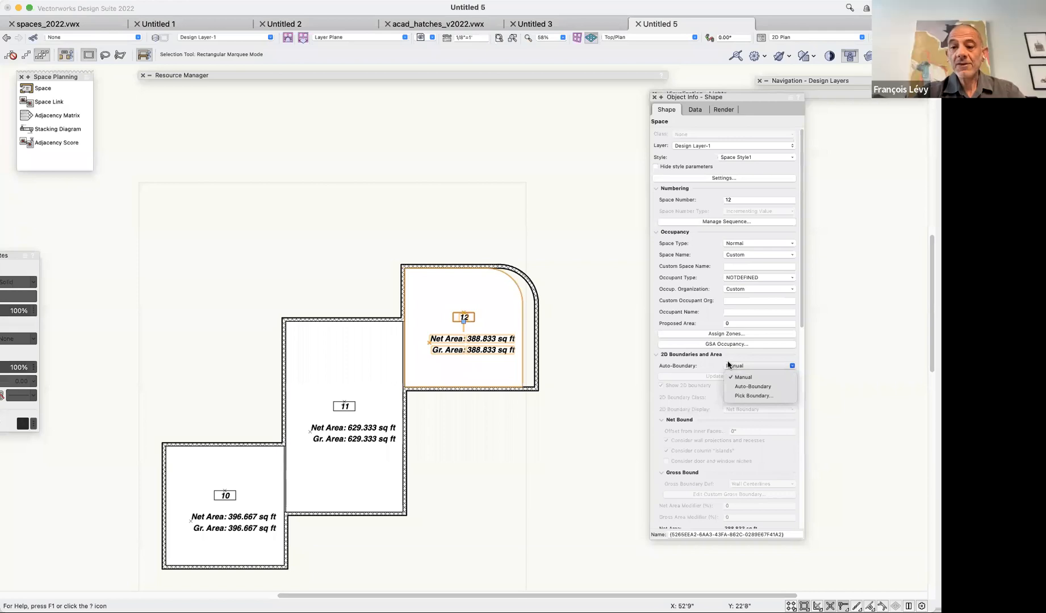
{"action": "left_click", "coordinate": [752, 386]}
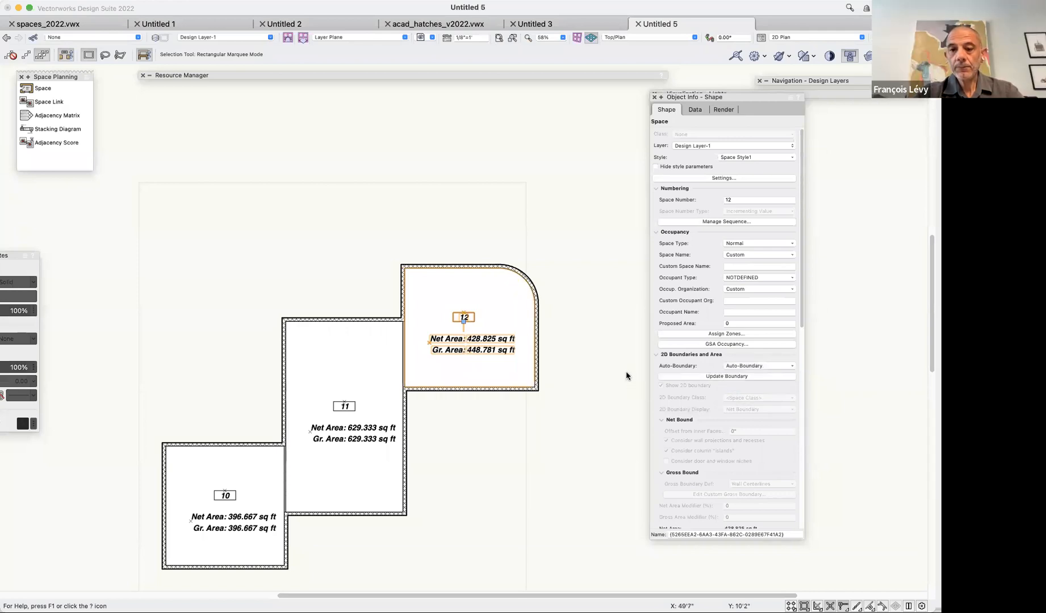
Compare the Space tool's Inner Boundary and Picked Walls modes with nothing selected.
{"action": "left_click", "coordinate": [203, 167]}
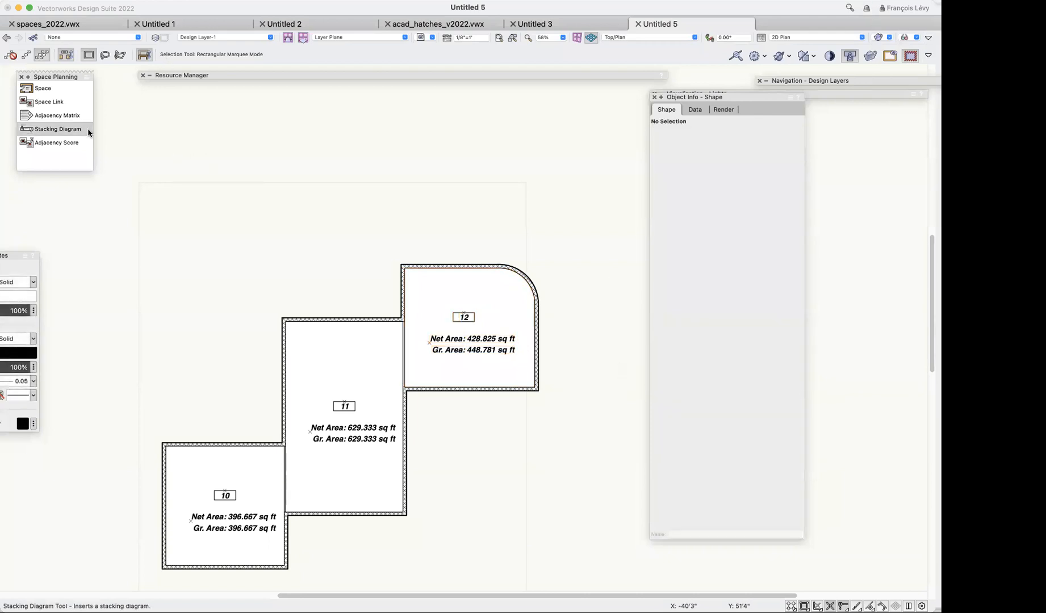
{"action": "left_click", "coordinate": [43, 88]}
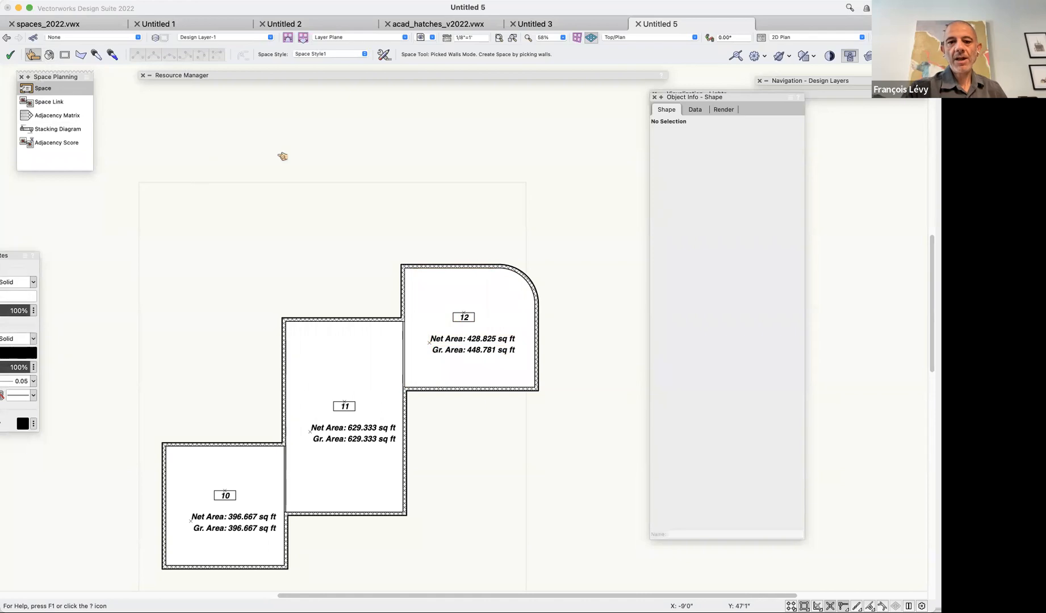
{"action": "left_click", "coordinate": [50, 55]}
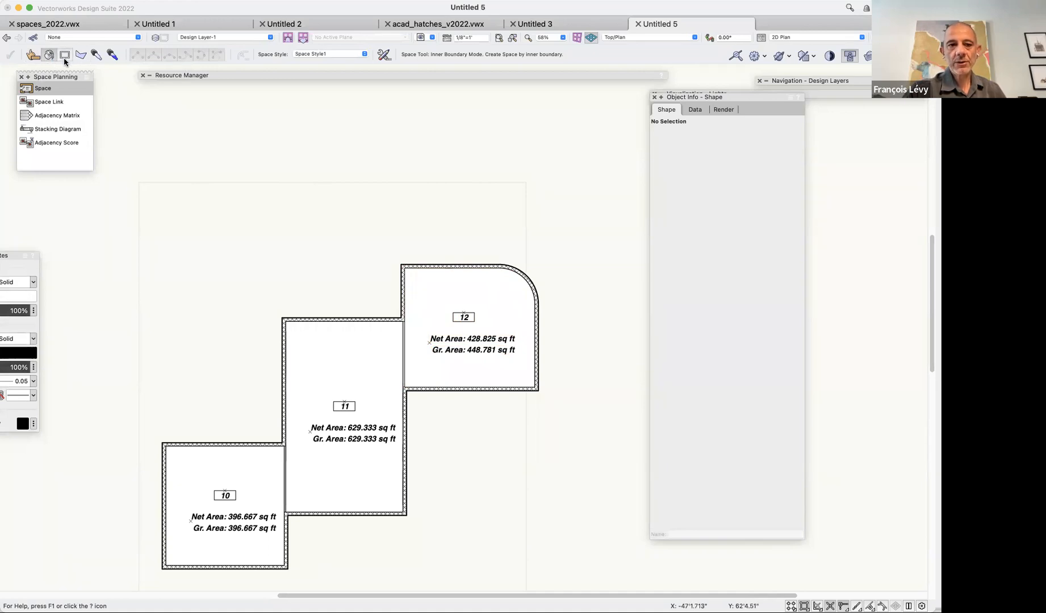
{"action": "left_click", "coordinate": [32, 55]}
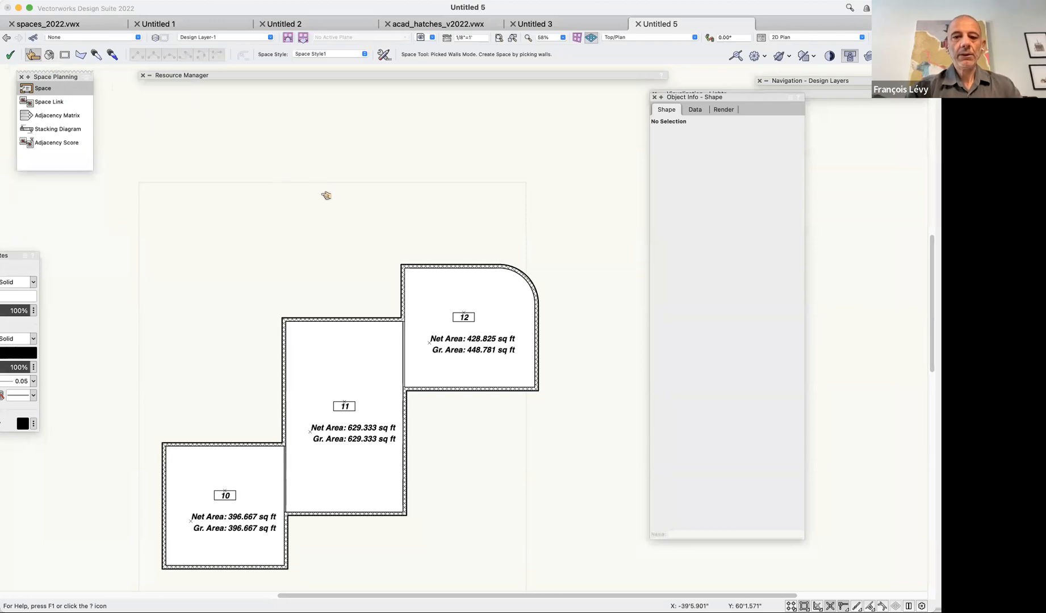
{"action": "key", "text": "x"}
Select space 12 and examine how it fits the moved walls and curved corner in a shaded 3D view.
{"action": "left_click", "coordinate": [458, 288]}
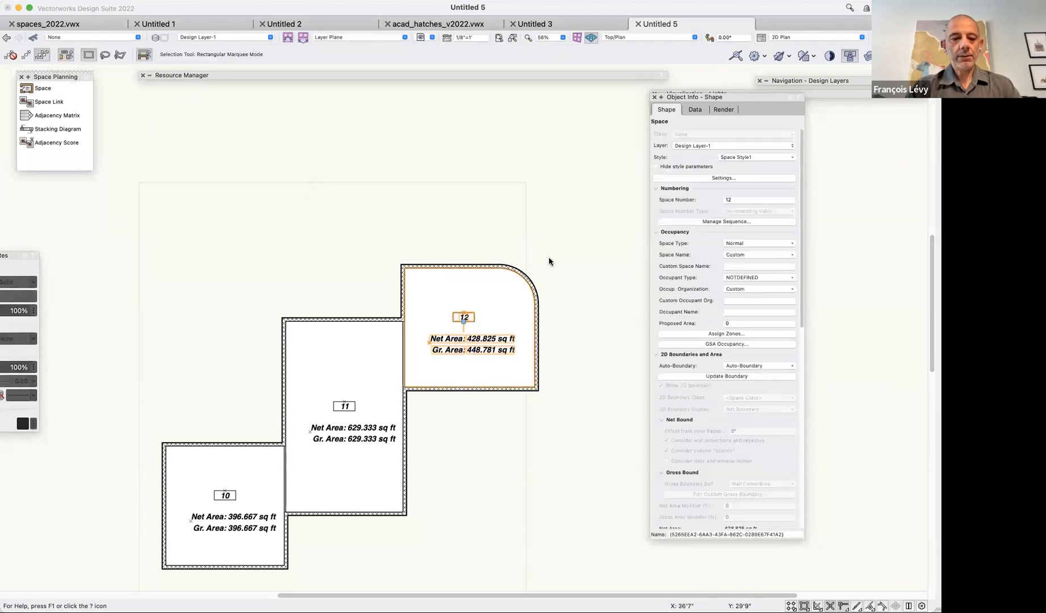
{"action": "key", "text": "super+2"}
{"action": "key", "text": "shift+c"}
{"action": "left_click_drag", "start_coordinate": [583, 342], "coordinate": [532, 278]}
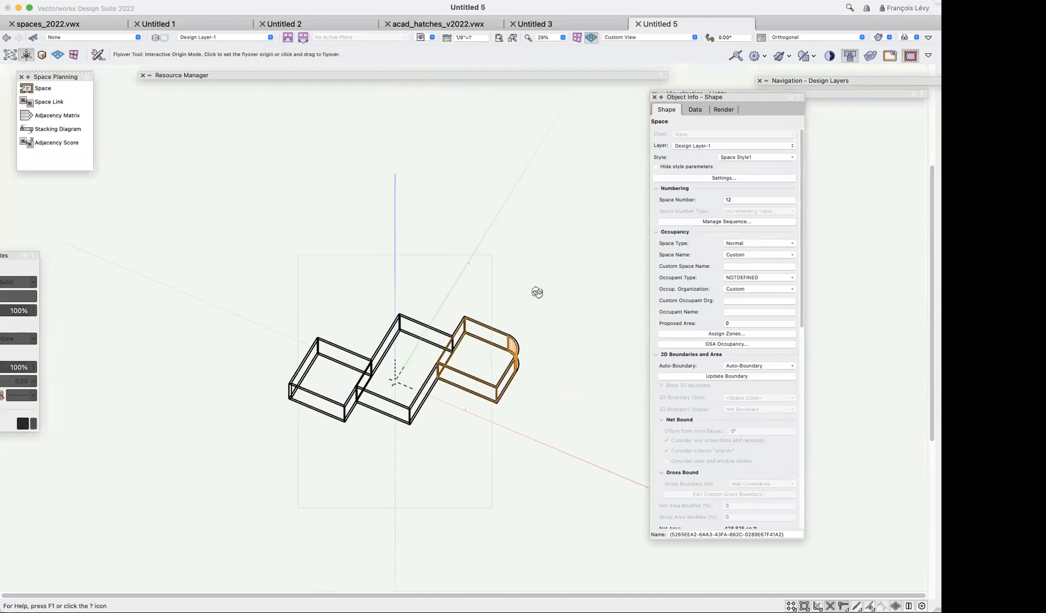
{"action": "key", "text": "super+shift+g"}
{"action": "scroll", "coordinate": [560, 352], "scroll_direction": "up", "scroll_amount": 6}
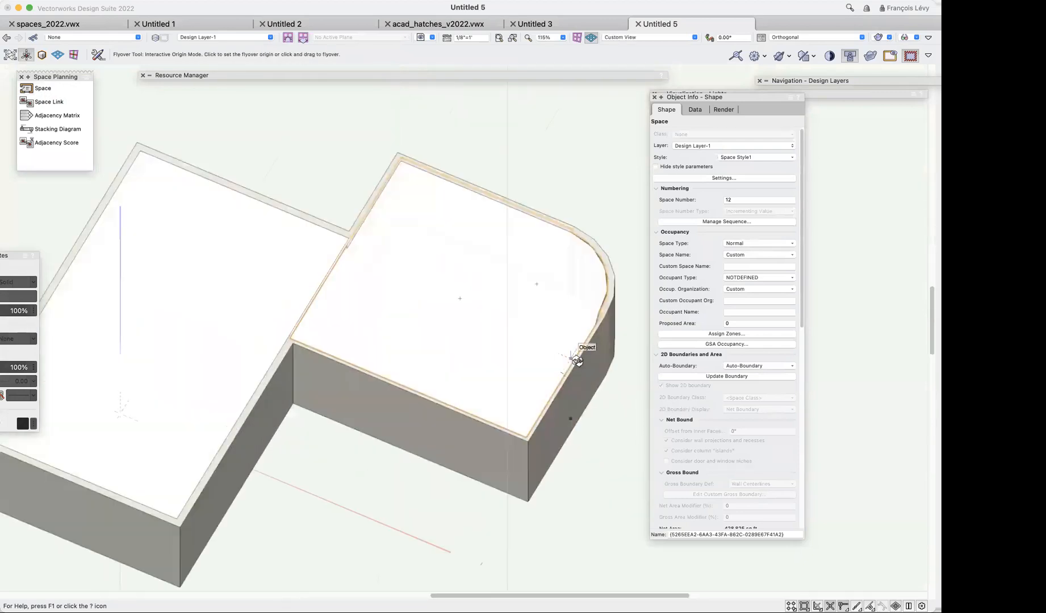
{"action": "key", "text": "x"}
{"action": "left_click", "coordinate": [555, 214]}
{"action": "left_click", "coordinate": [583, 243]}
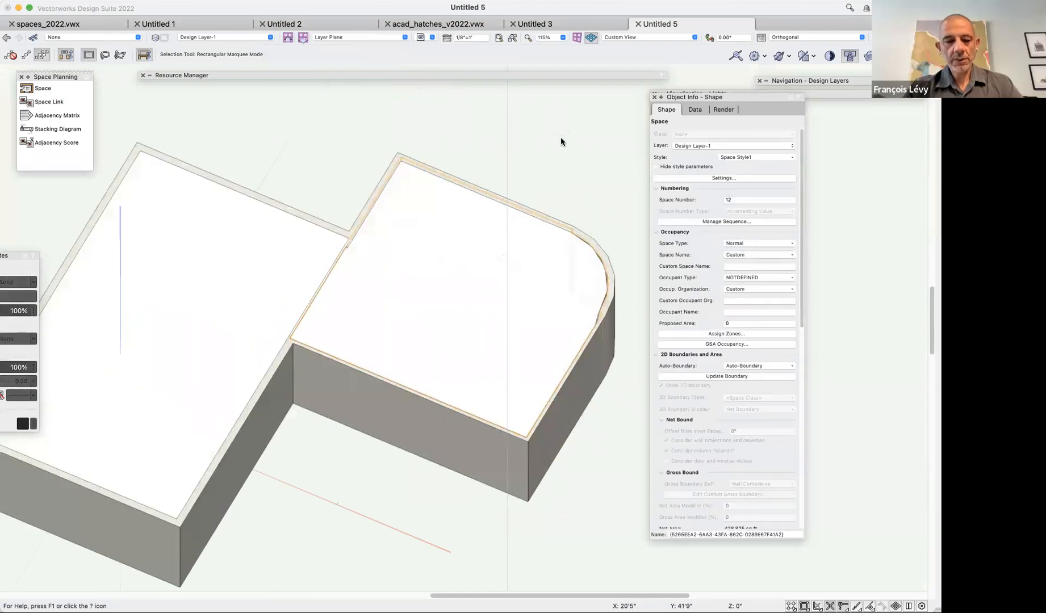
{"action": "scroll", "coordinate": [560, 140], "scroll_direction": "down", "scroll_amount": 4}
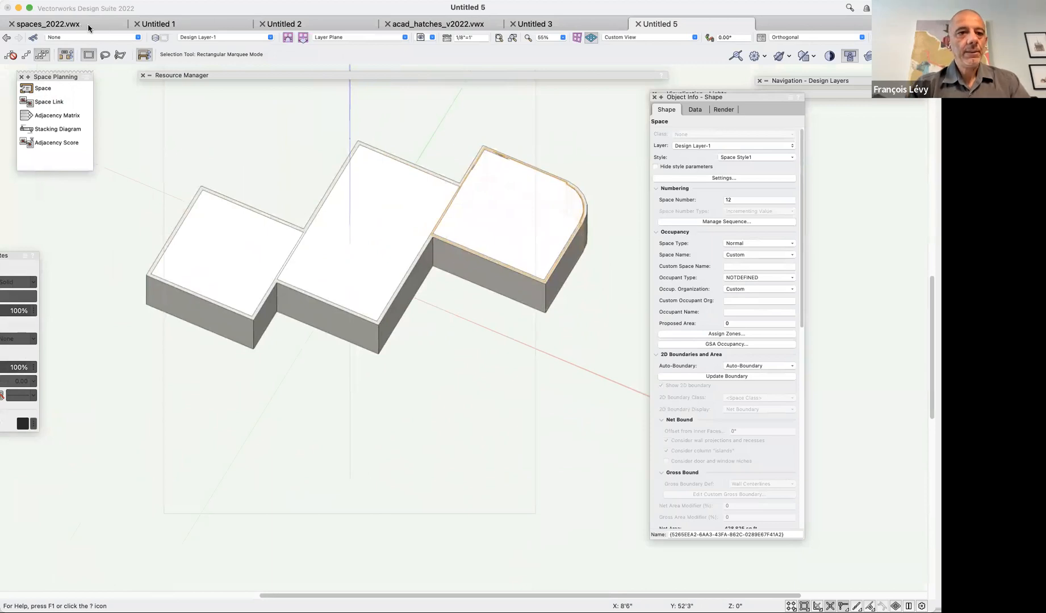
Switch to the spaces_2022.vwx drawing and collapse the Object Info palette to uncover the floor plan.
{"action": "left_click", "coordinate": [51, 24]}
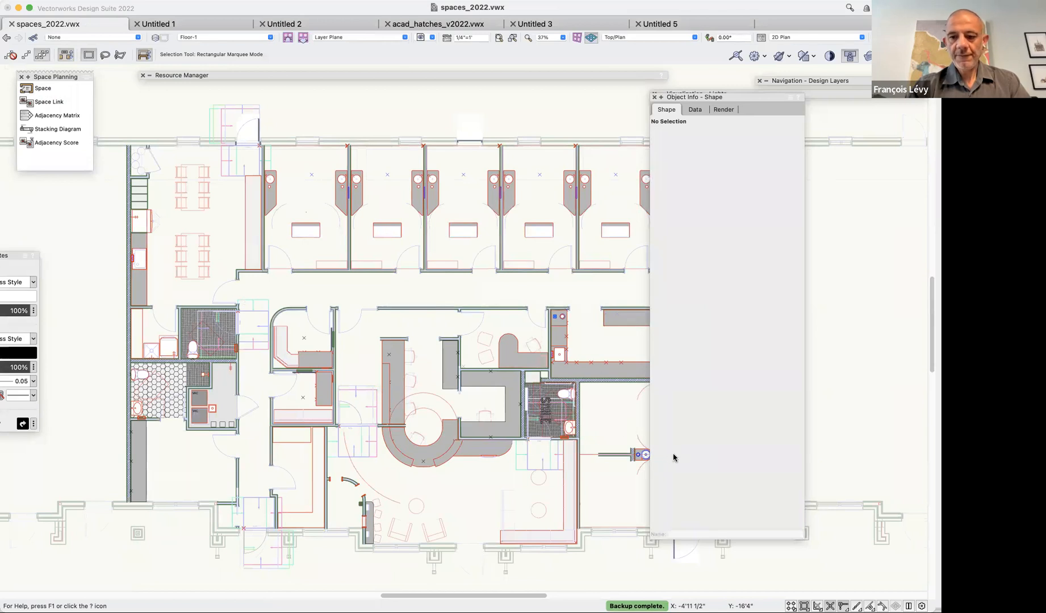
{"action": "left_click", "coordinate": [696, 95]}
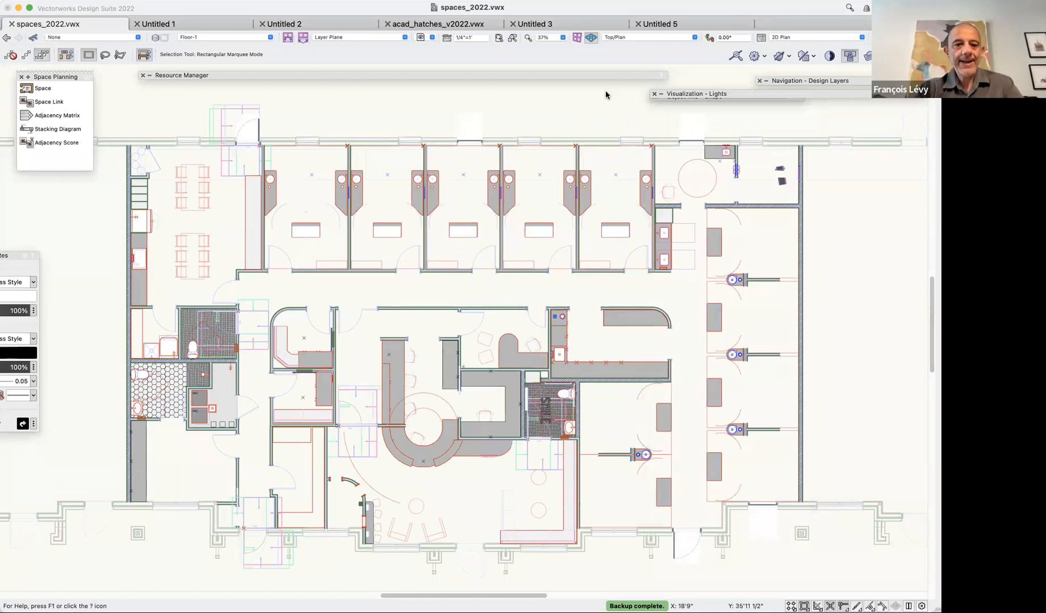
{"action": "key", "text": "c"}
{"action": "left_click_drag", "start_coordinate": [354, 297], "coordinate": [249, 415]}
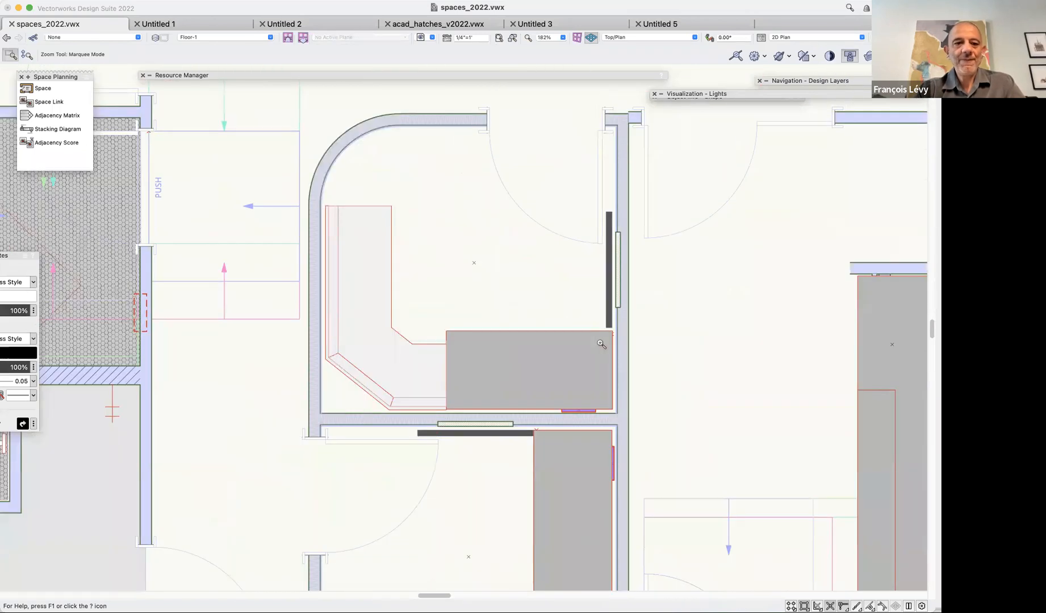
Create an unstyled space in the small round-cornered room with Inner Boundary mode, and delete it again.
{"action": "left_click", "coordinate": [56, 92]}
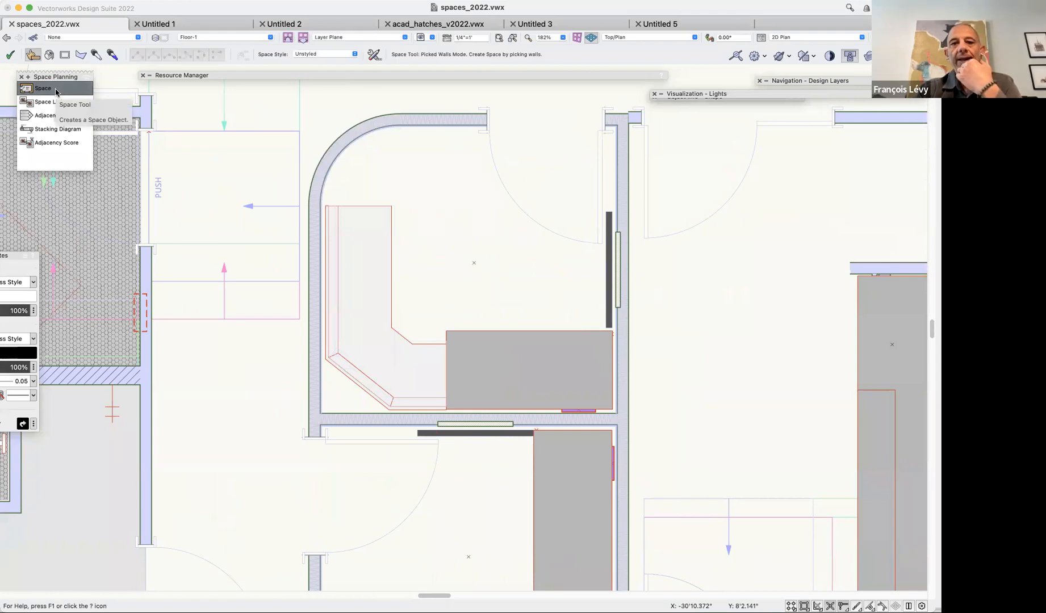
{"action": "left_click", "coordinate": [48, 56]}
{"action": "left_click", "coordinate": [449, 192]}
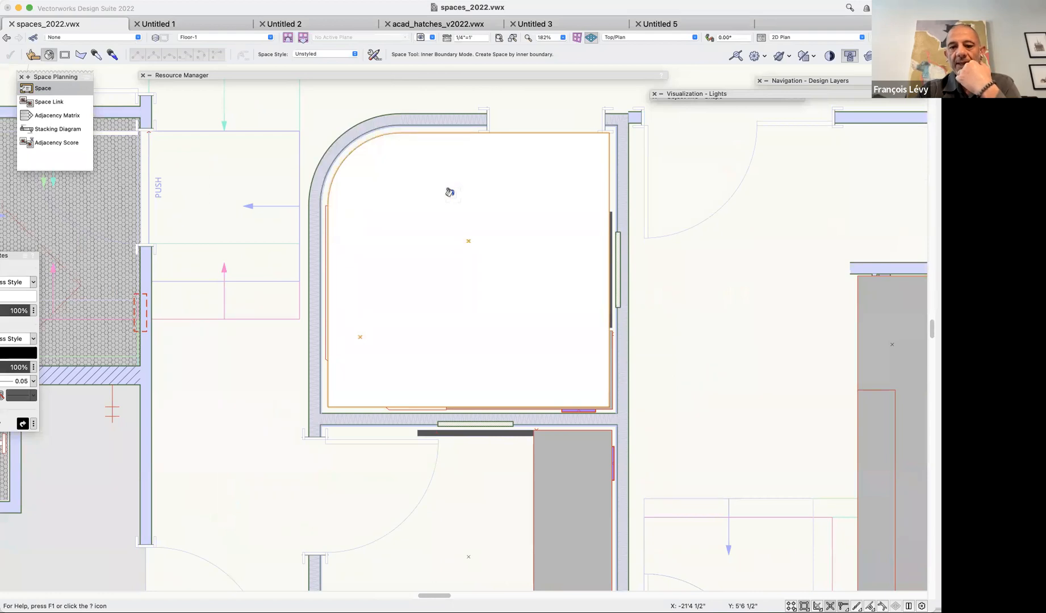
{"action": "key", "text": "Delete"}
Create an unstyled space in the round-cornered room with Picked Walls mode, using its straight walls and the curved corner wall.
{"action": "left_click", "coordinate": [32, 54]}
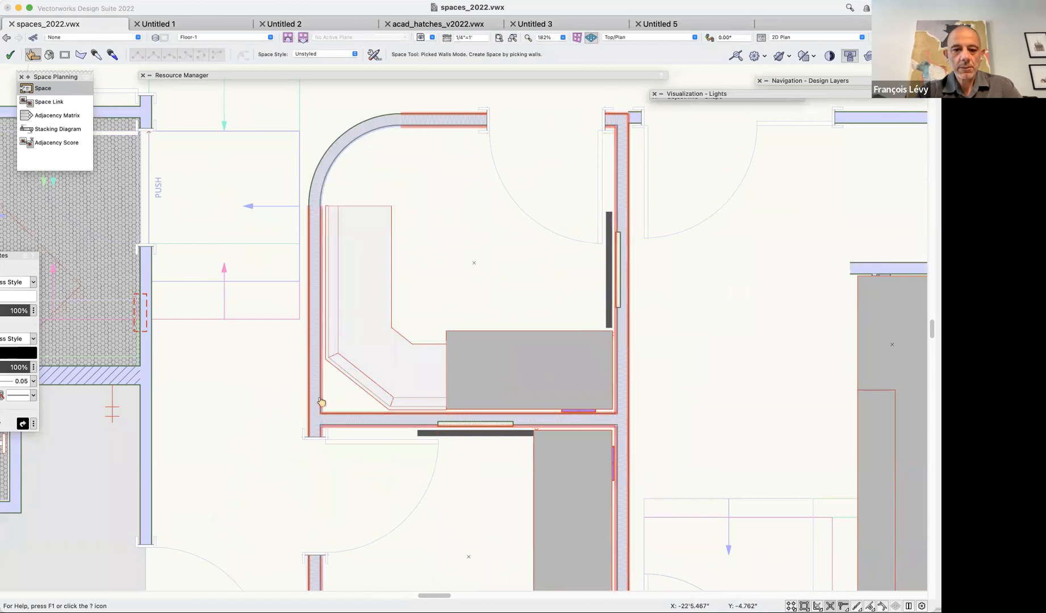
{"action": "left_click", "coordinate": [337, 155]}
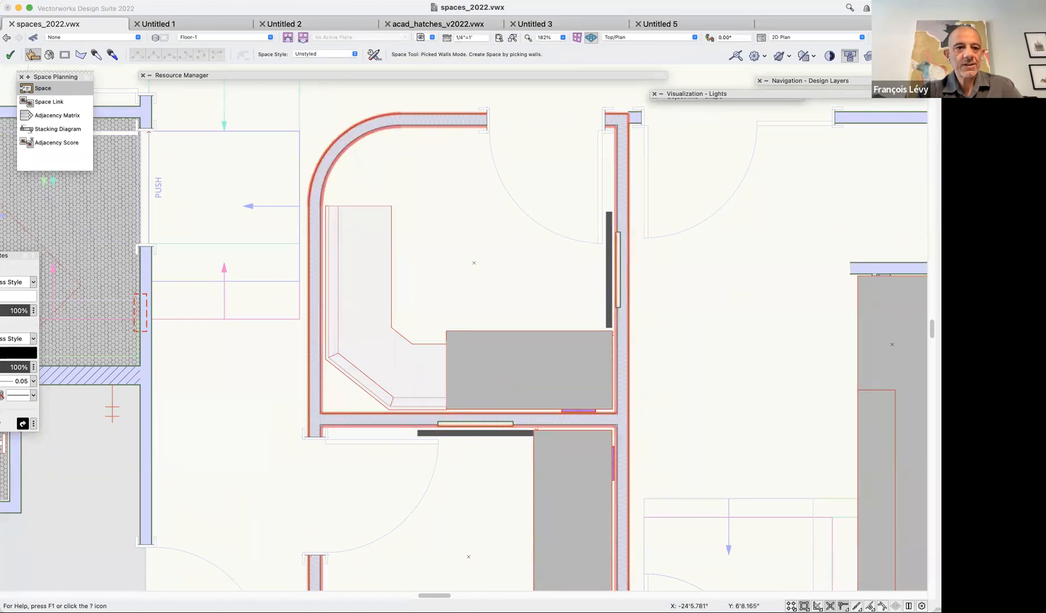
{"action": "left_click", "coordinate": [10, 54]}
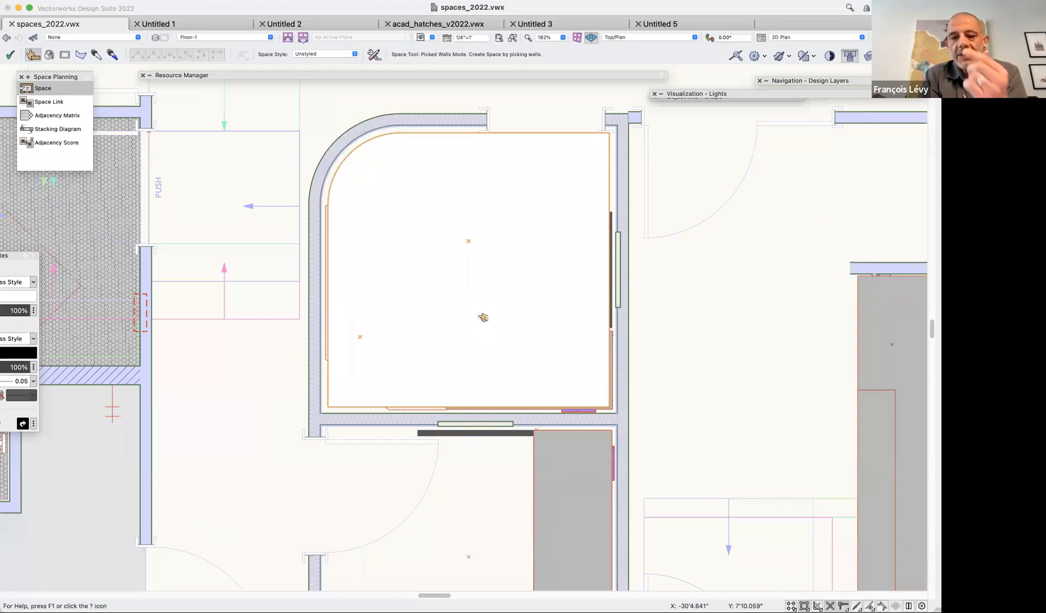
{"action": "key", "text": "space"}
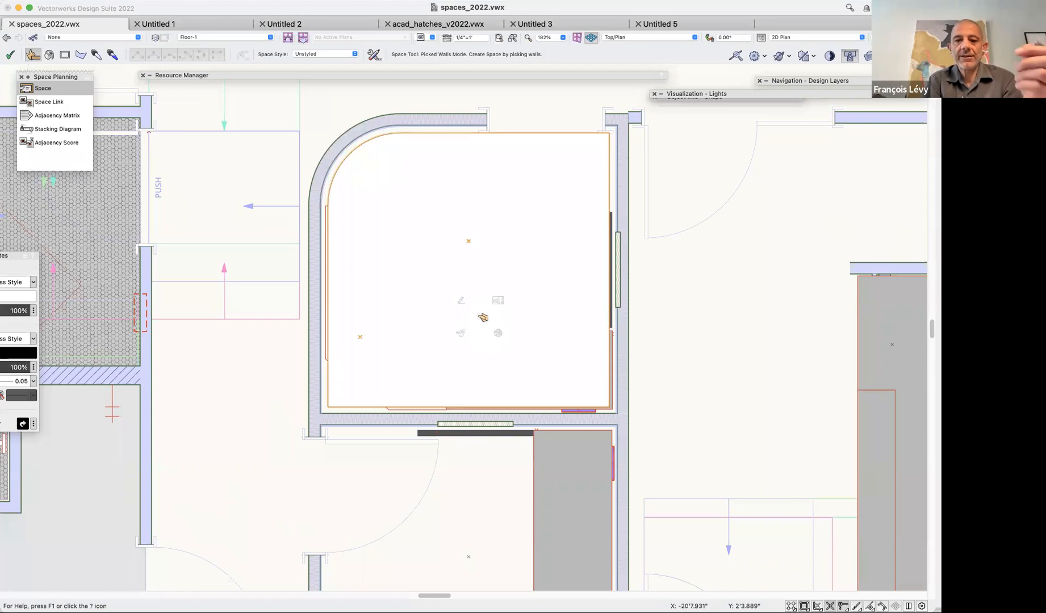
{"action": "key", "text": "super+2"}
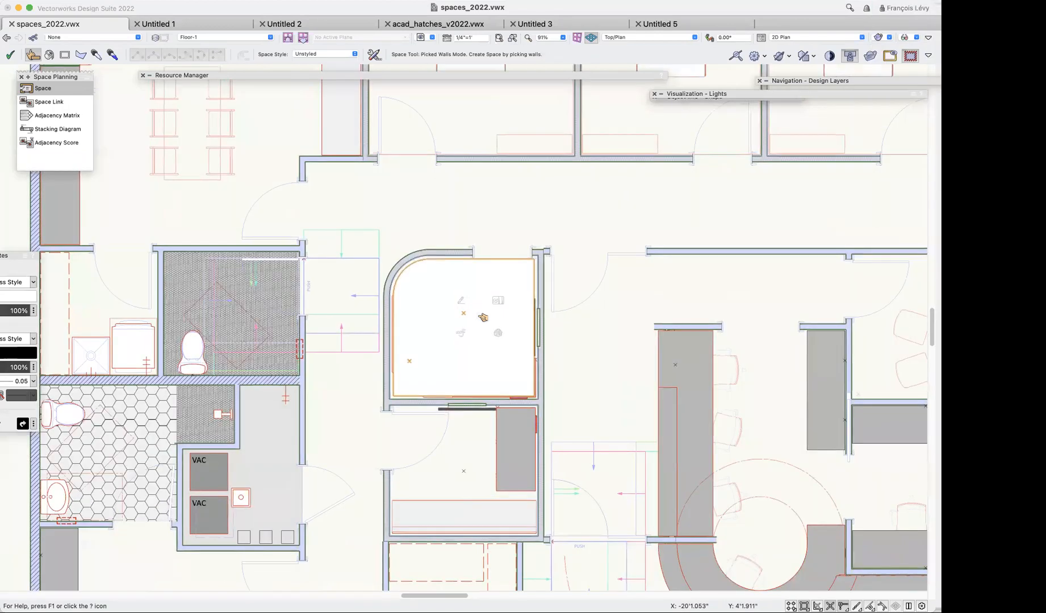
{"action": "mouse_move", "coordinate": [753, 94]}
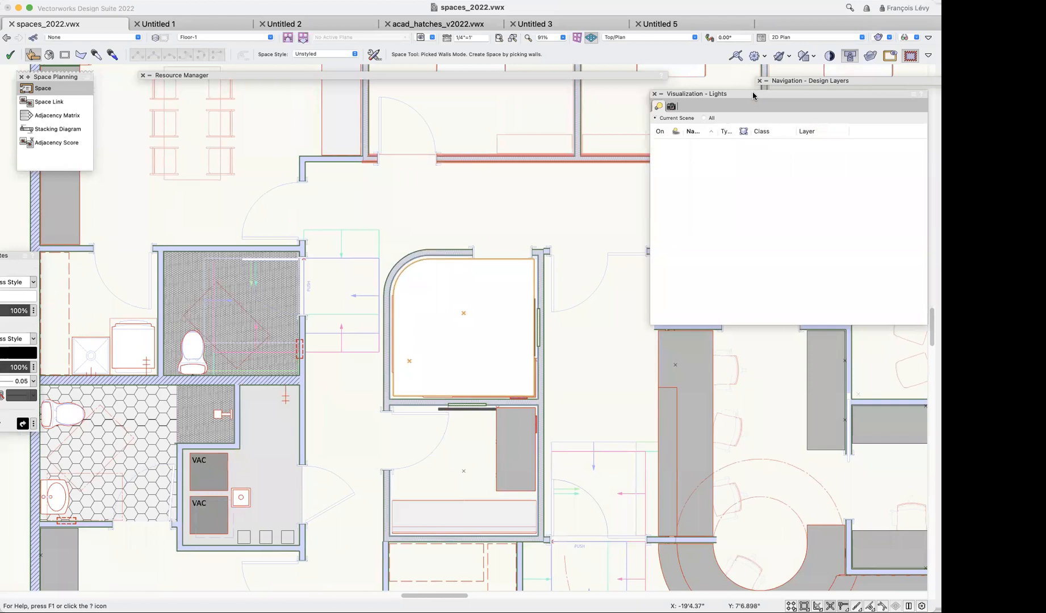
{"action": "double_click", "coordinate": [753, 92]}
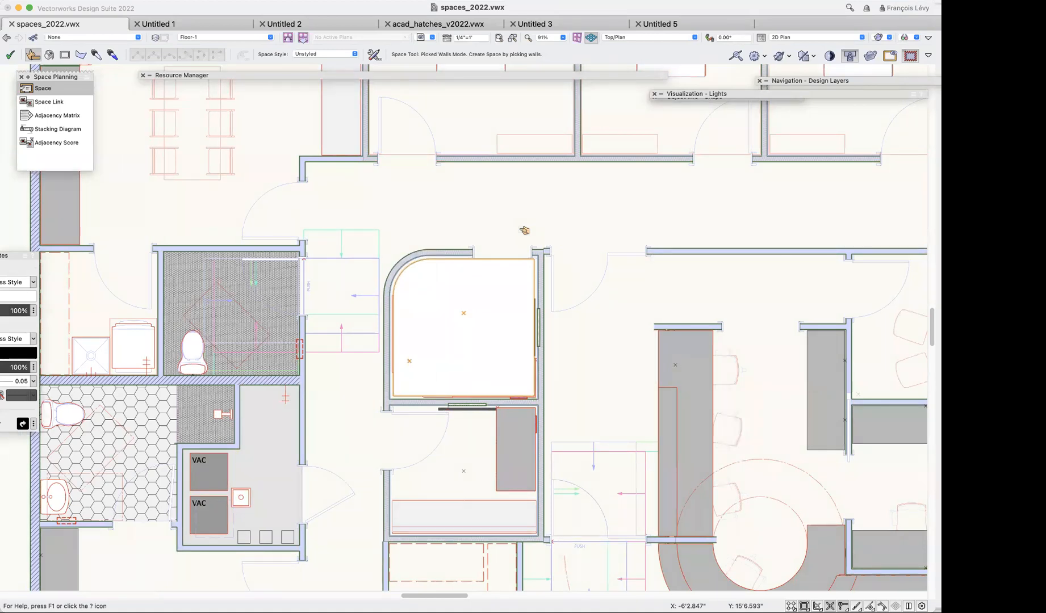
Create a space in the L-shaped VAC room with Inner Boundary mode, and undo it.
{"action": "scroll", "coordinate": [524, 230], "scroll_direction": "down", "scroll_amount": 5}
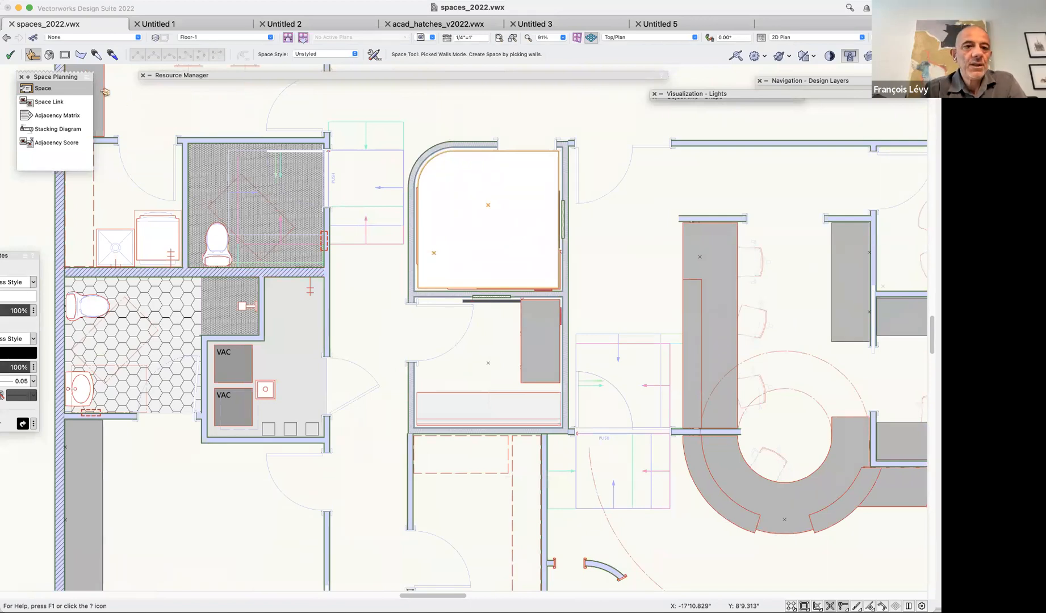
{"action": "left_click", "coordinate": [50, 56]}
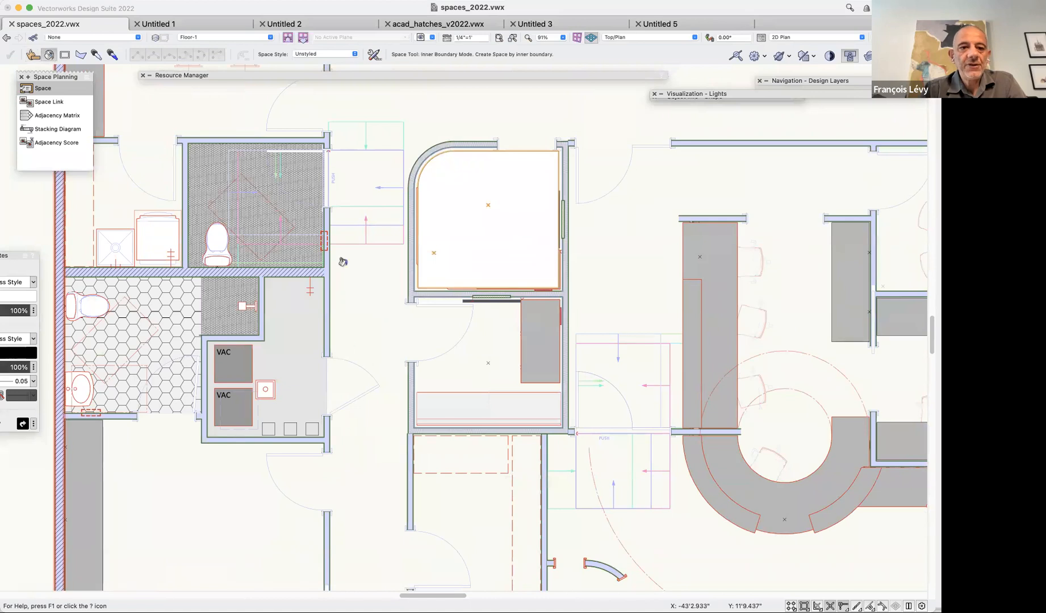
{"action": "left_click", "coordinate": [296, 322]}
{"action": "key", "text": "super+z"}
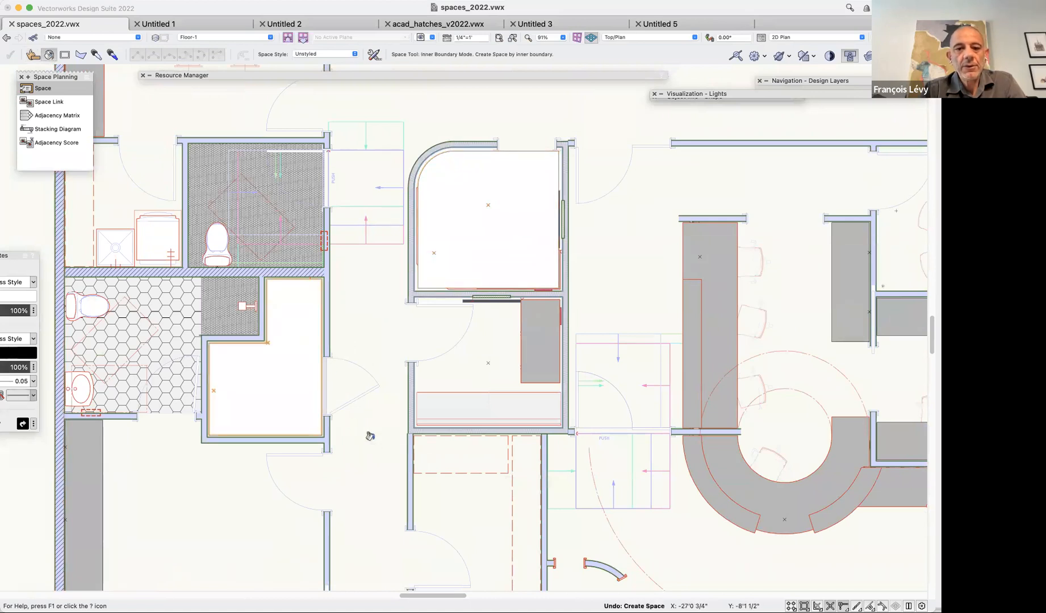
Create an unstyled space in the L-shaped VAC room with Picked Walls mode by picking all six enclosing walls.
{"action": "left_click", "coordinate": [32, 55]}
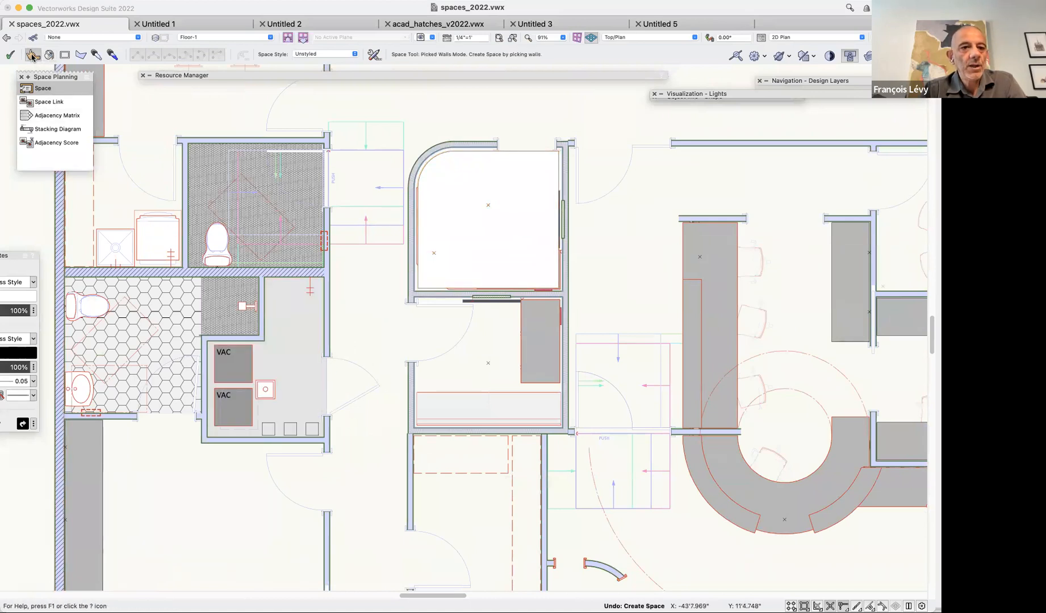
{"action": "left_click", "coordinate": [286, 275]}
{"action": "left_click", "coordinate": [262, 296]}
{"action": "left_click", "coordinate": [256, 339]}
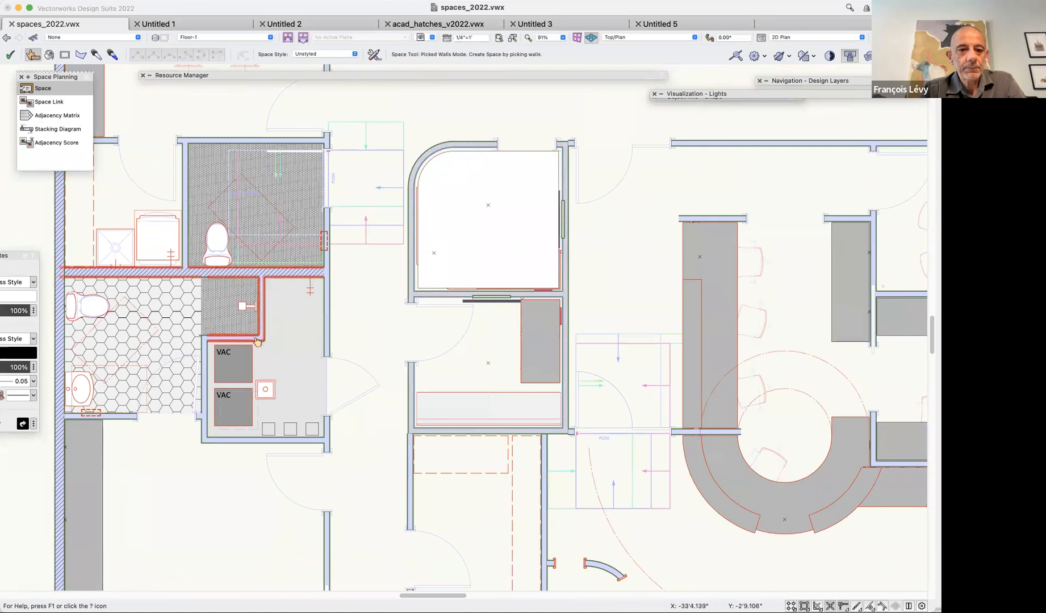
{"action": "left_click", "coordinate": [207, 343]}
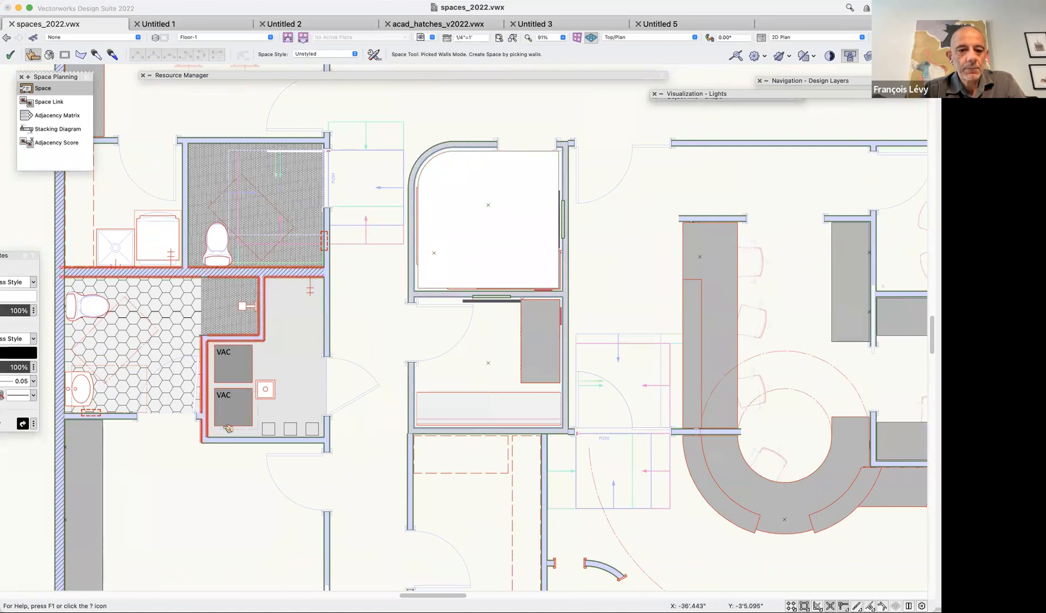
{"action": "left_click", "coordinate": [268, 435]}
{"action": "left_click", "coordinate": [328, 423]}
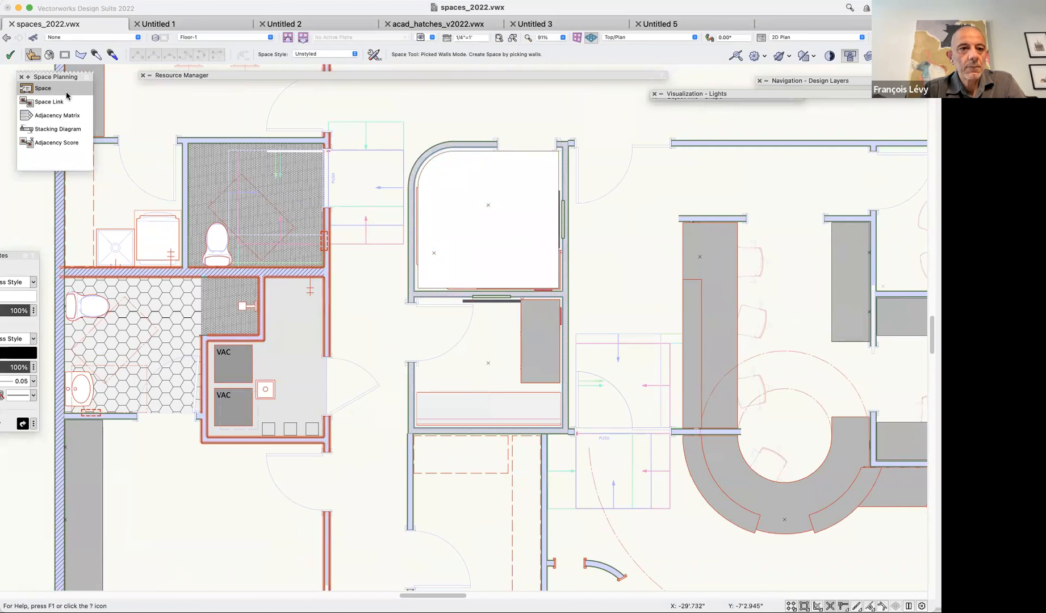
{"action": "left_click", "coordinate": [17, 54]}
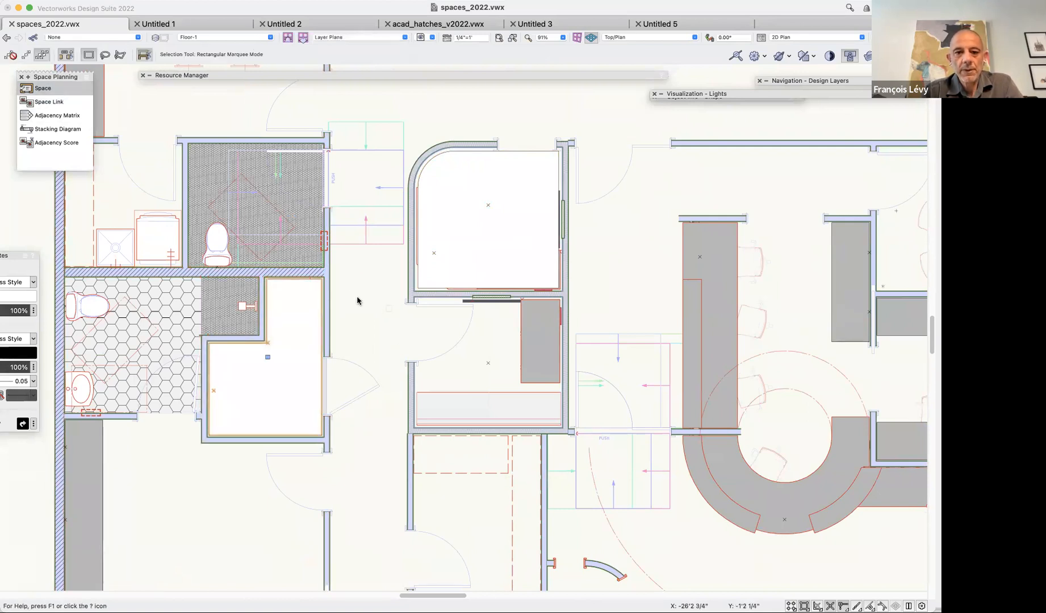
Move the VAC room's door wall by an X offset of 5 inches and Y offset of 0, and undo the move.
{"action": "key", "text": "x"}
{"action": "left_click", "coordinate": [330, 298]}
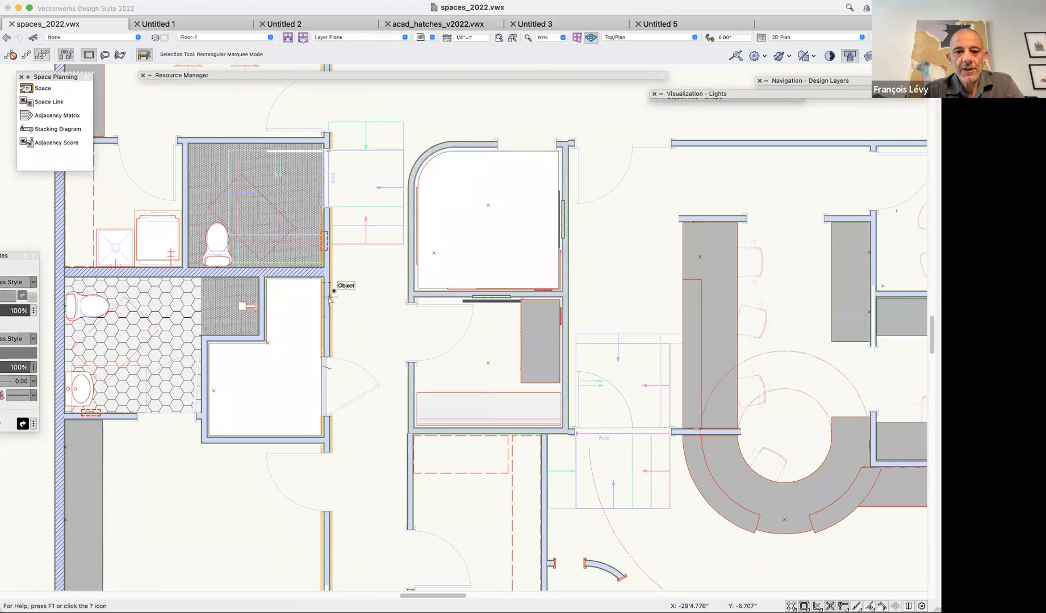
{"action": "key", "text": "super+m"}
{"action": "type", "text": "5"}
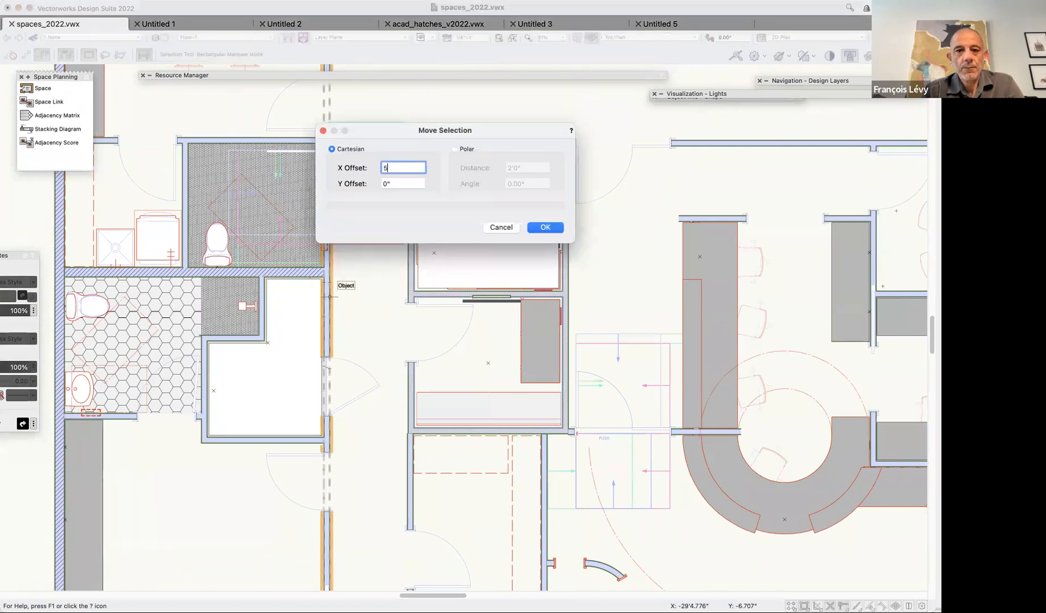
{"action": "left_click", "coordinate": [545, 228]}
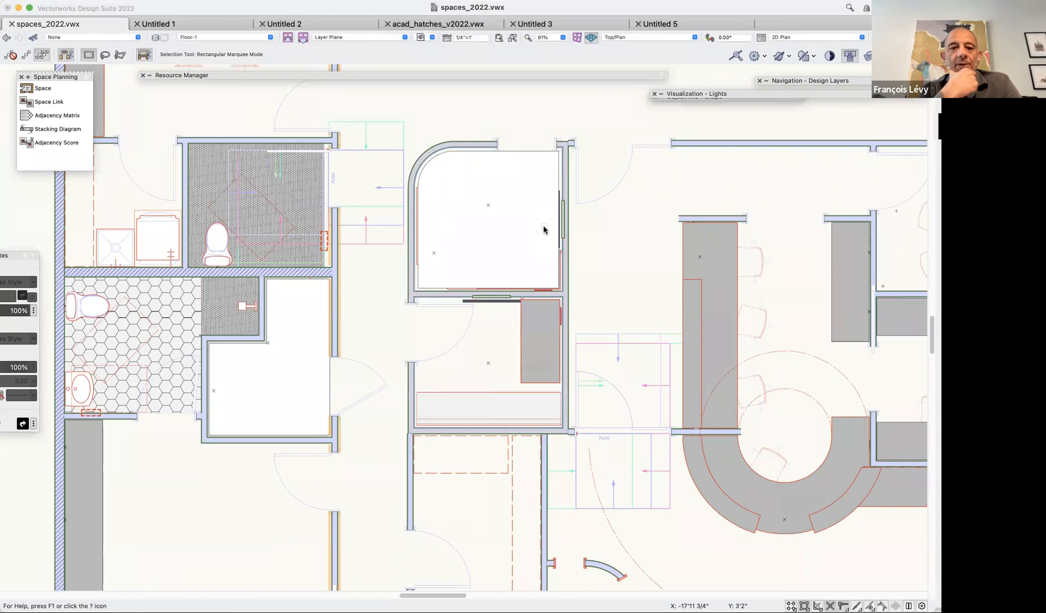
{"action": "key", "text": "super+z"}
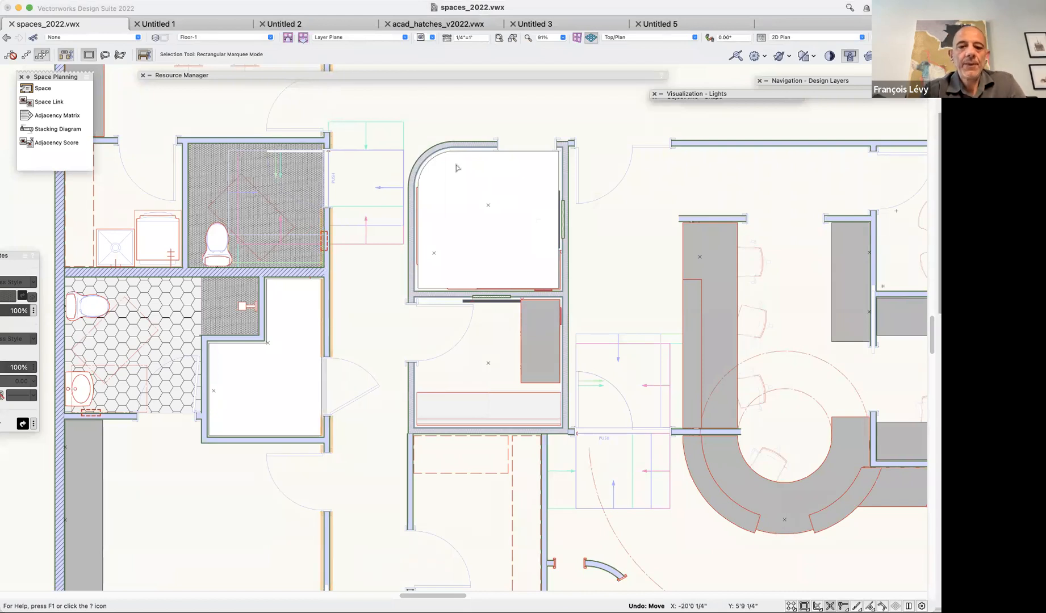
{"action": "left_click", "coordinate": [343, 292]}
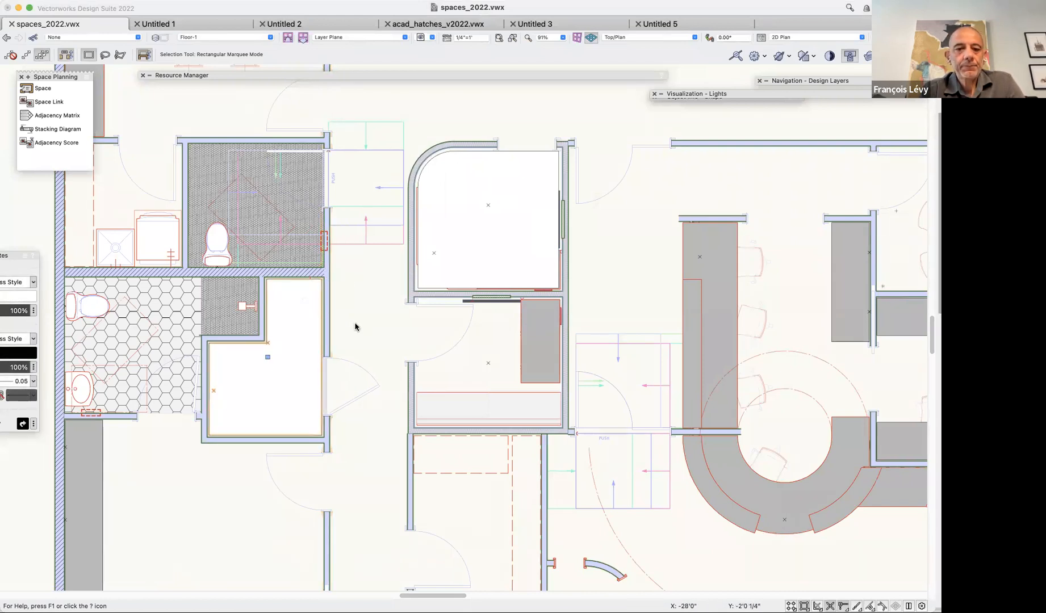
{"action": "scroll", "coordinate": [355, 326], "scroll_direction": "left", "scroll_amount": 5}
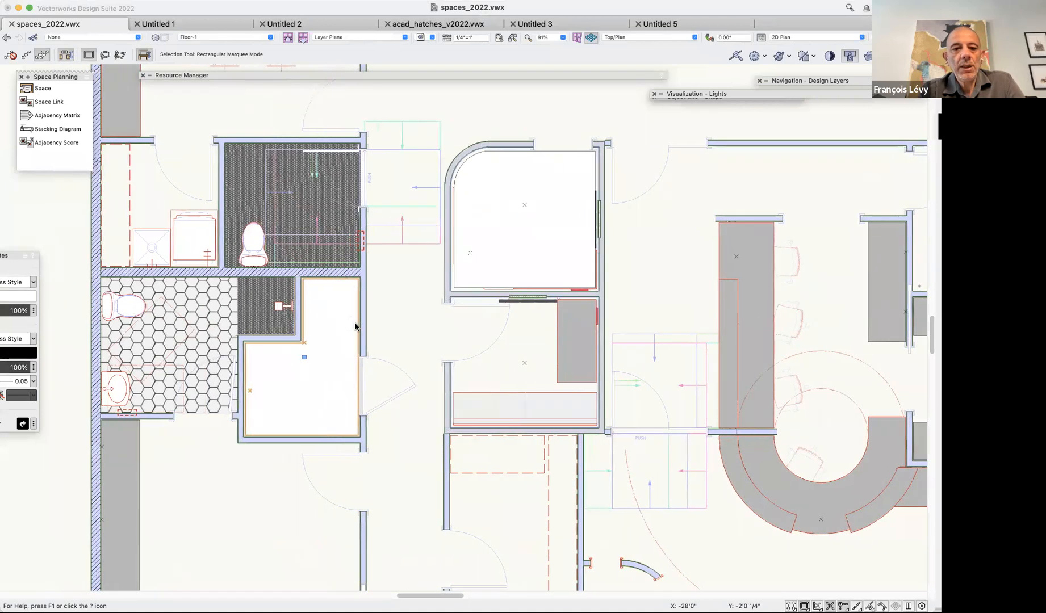
Examine the exterior walls on the Floor-Shell-1 layer by making it active, and return to the Floor-1 layer.
{"action": "scroll", "coordinate": [355, 326], "scroll_direction": "down", "scroll_amount": 10}
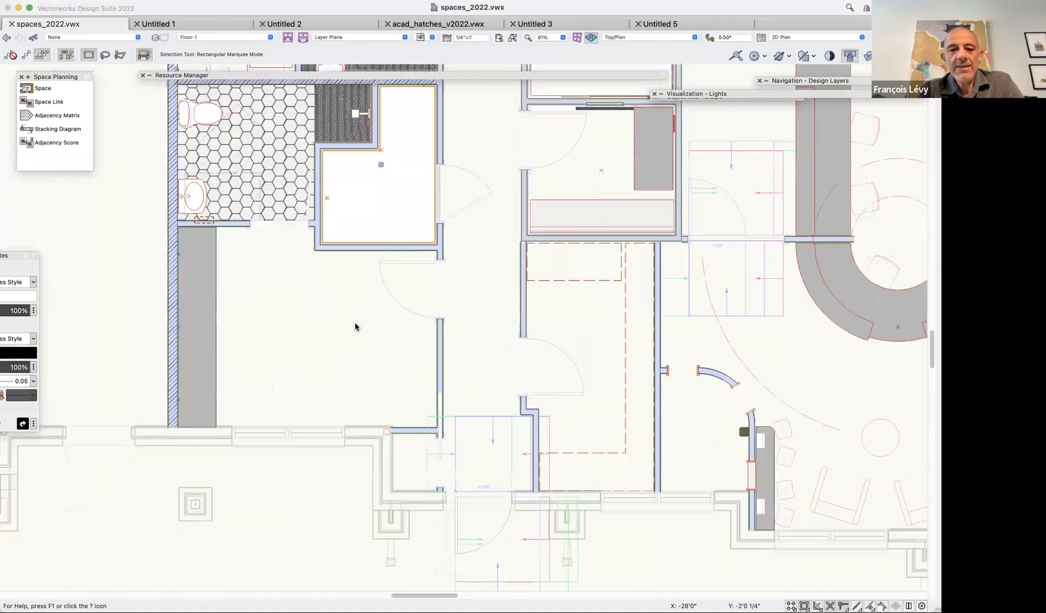
{"action": "scroll", "coordinate": [355, 326], "scroll_direction": "right", "scroll_amount": 1}
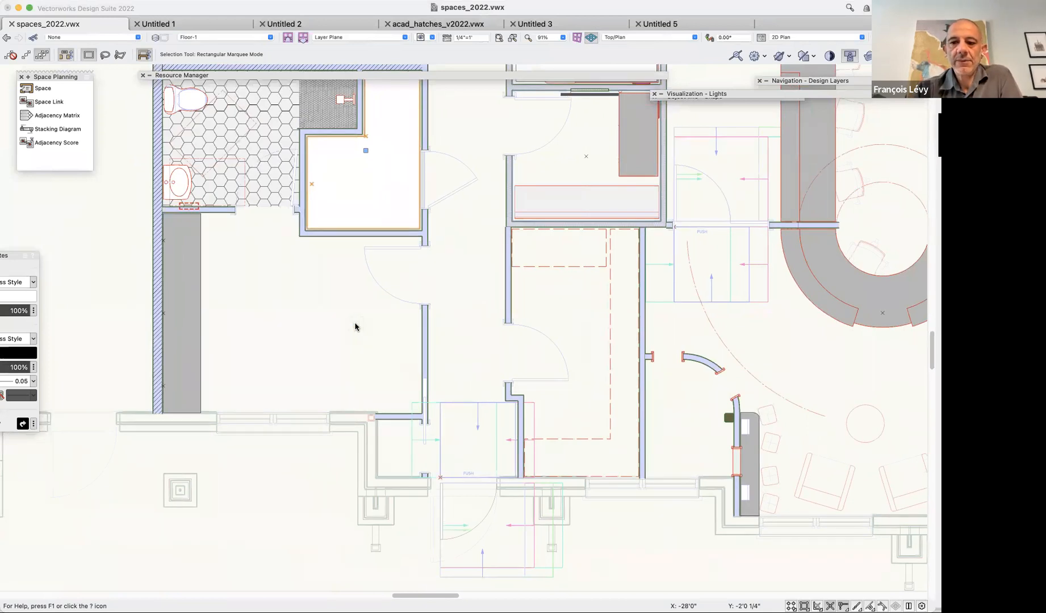
{"action": "left_click", "coordinate": [352, 435]}
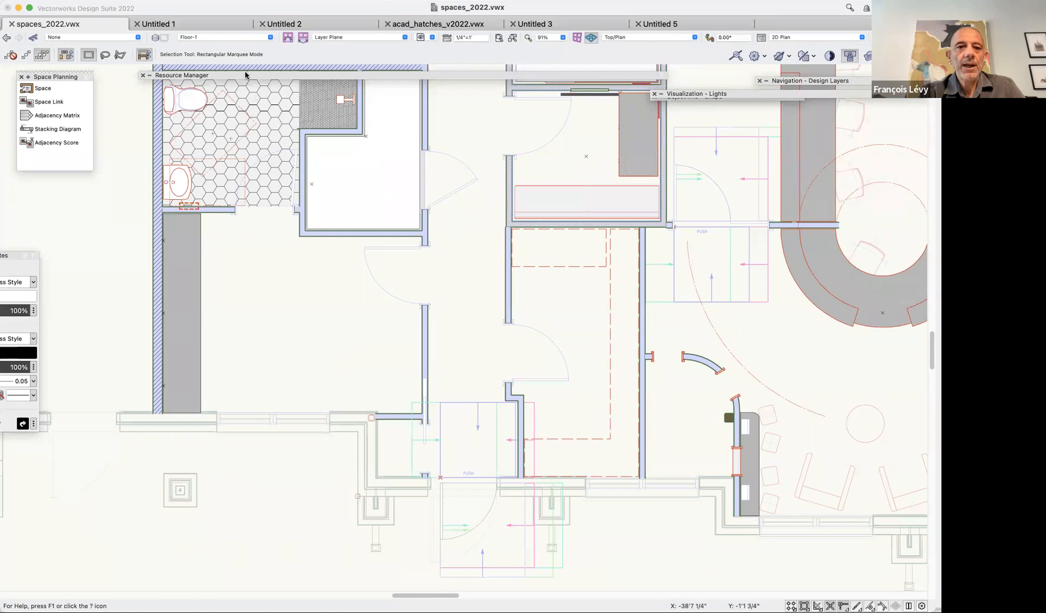
{"action": "left_click", "coordinate": [238, 37]}
{"action": "left_click", "coordinate": [242, 205]}
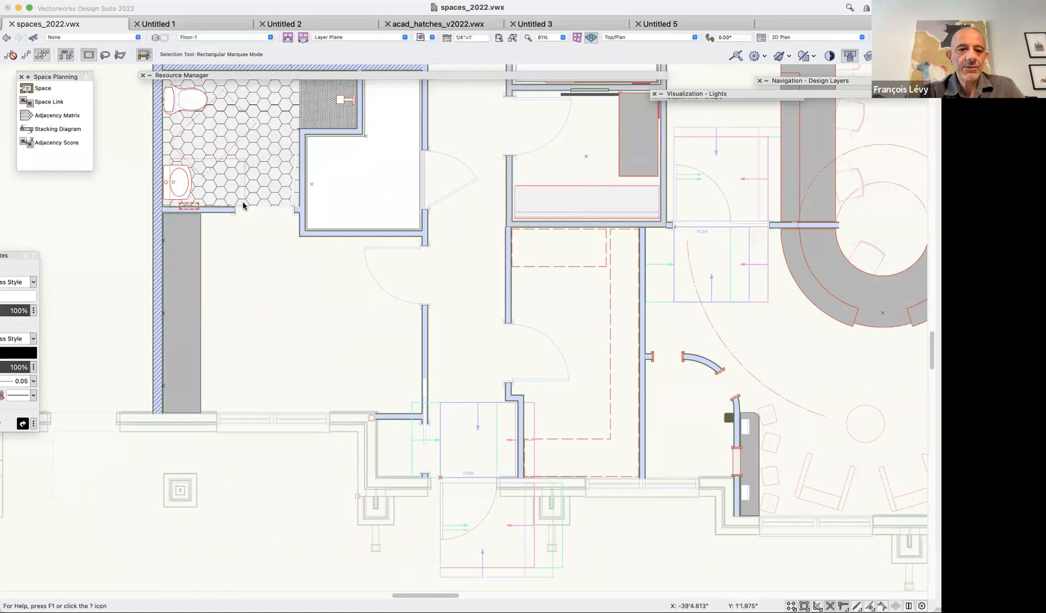
{"action": "left_click", "coordinate": [199, 38]}
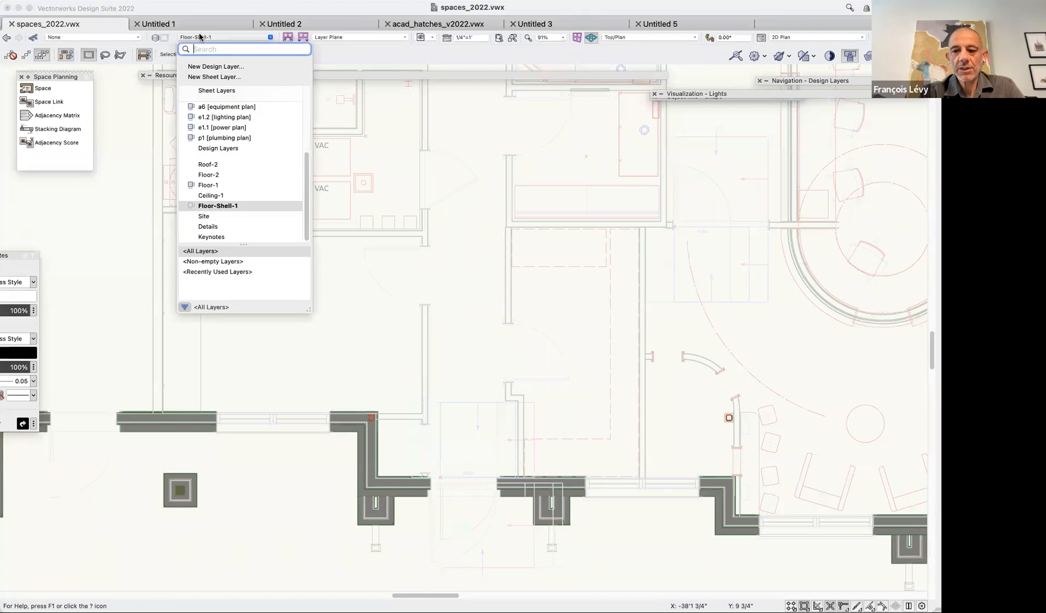
{"action": "left_click", "coordinate": [226, 186]}
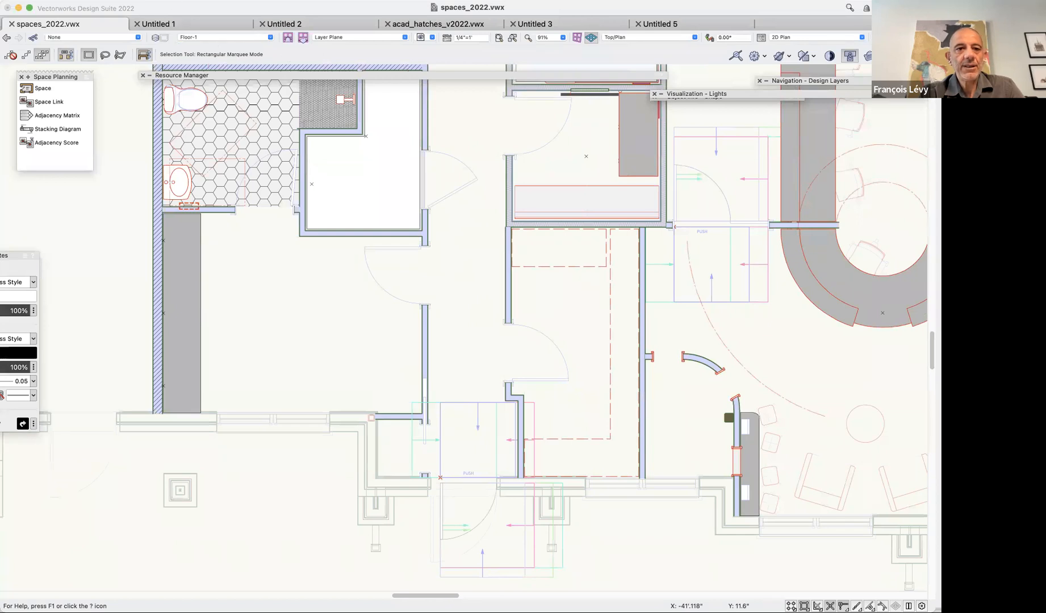
Set the layer options to Show/Snap/Modify Others and make the Floor-Shell-1 design layer visible.
{"action": "left_click", "coordinate": [91, 1]}
{"action": "mouse_move", "coordinate": [116, 35]}
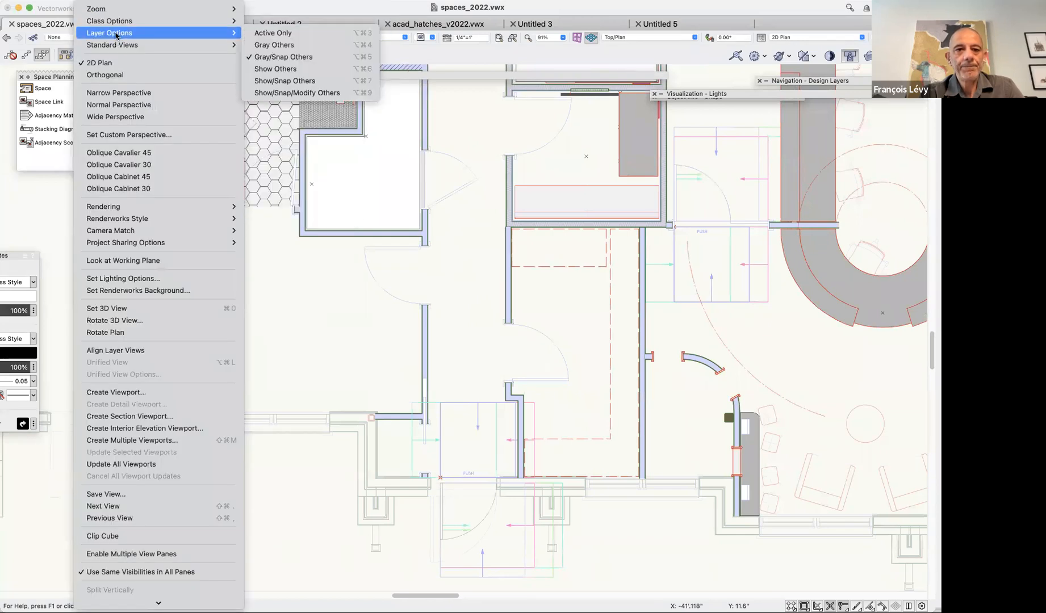
{"action": "left_click", "coordinate": [283, 93]}
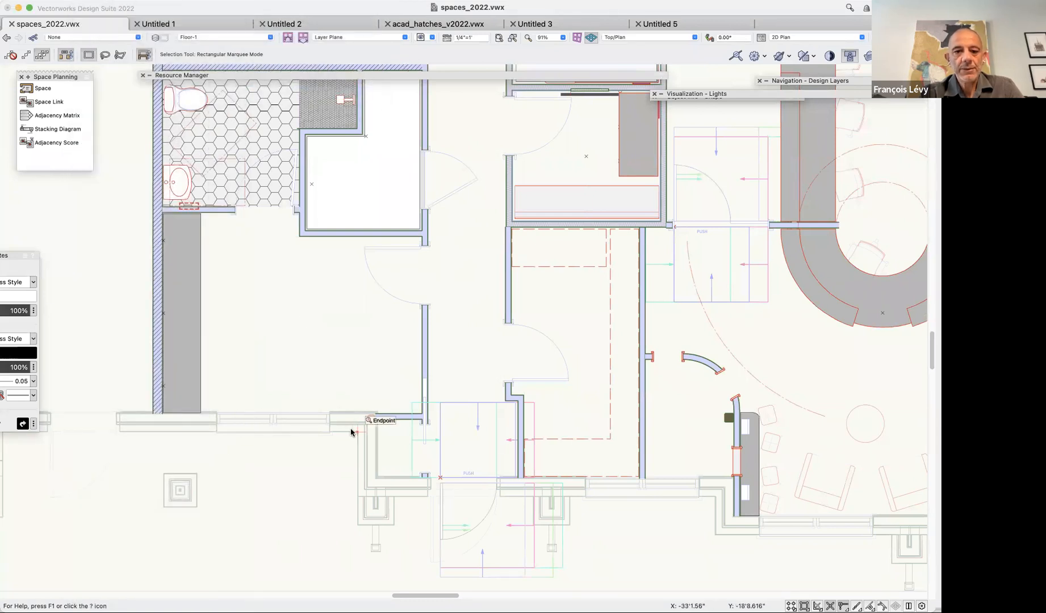
{"action": "mouse_move", "coordinate": [814, 83]}
{"action": "left_click_drag", "start_coordinate": [815, 83], "coordinate": [754, 295]}
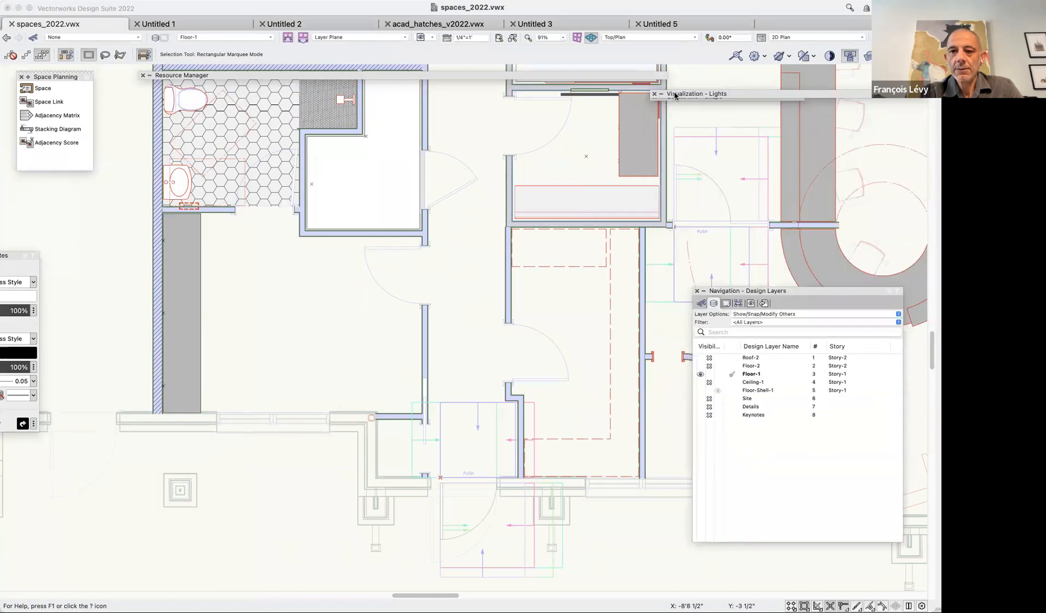
{"action": "left_click", "coordinate": [701, 303]}
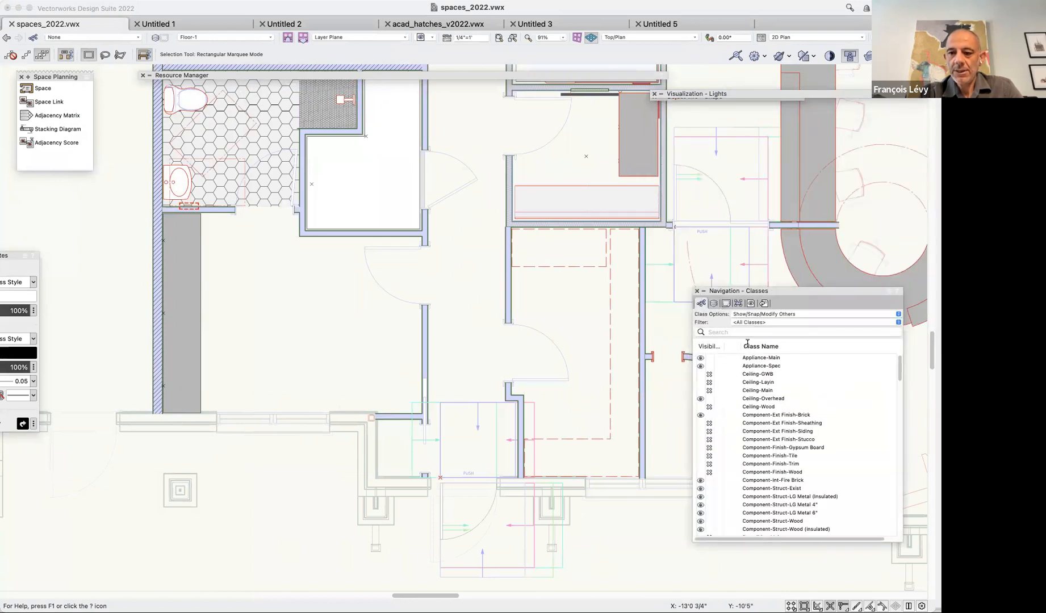
{"action": "left_click", "coordinate": [713, 303]}
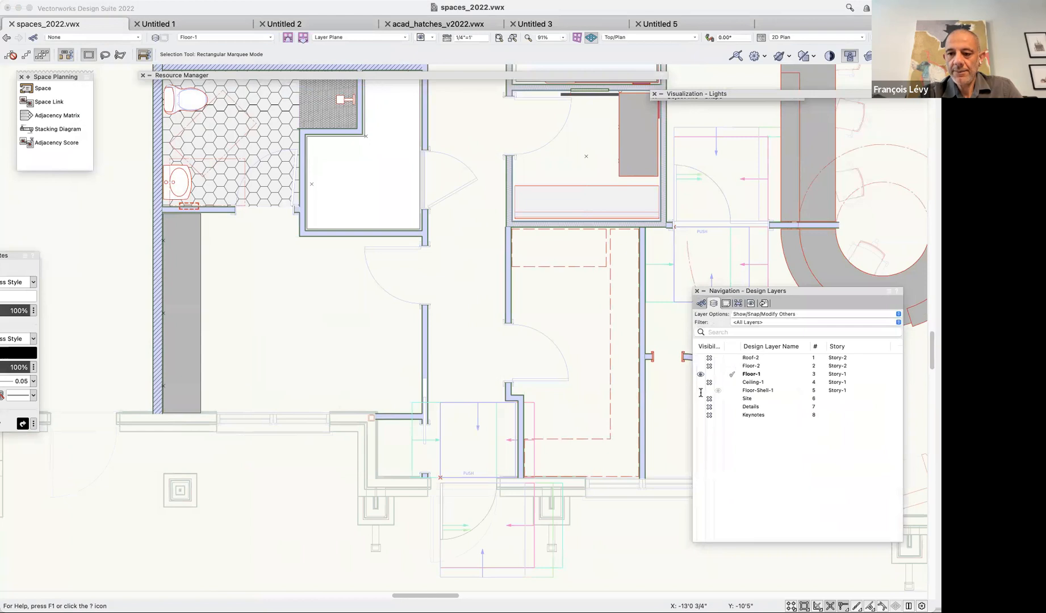
{"action": "left_click", "coordinate": [700, 392]}
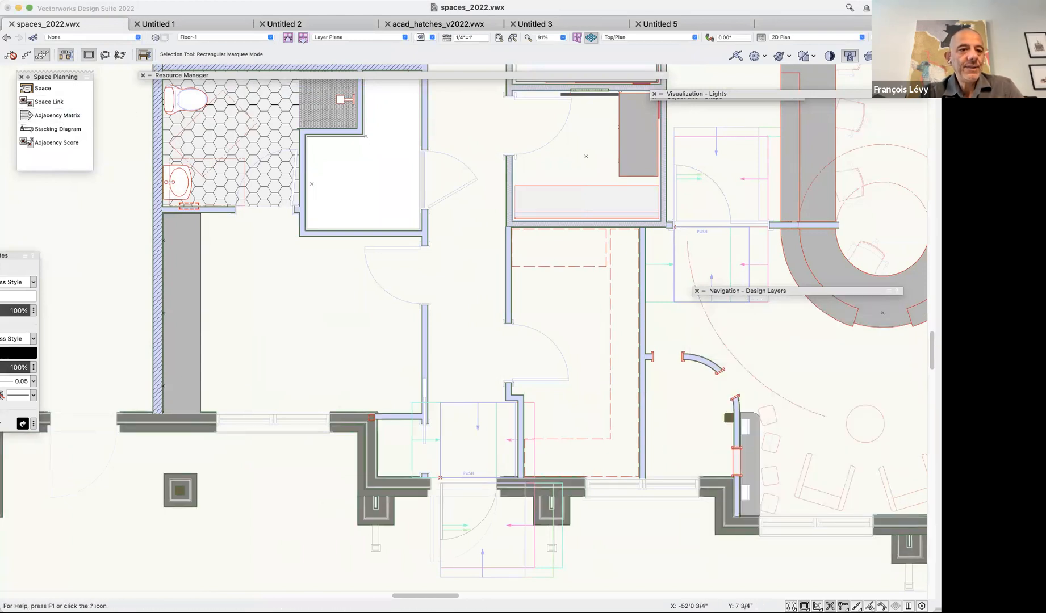
Try to create an unstyled space in the large room below the tiled bathroom with Inner Boundary mode.
{"action": "left_click", "coordinate": [42, 88]}
{"action": "left_click", "coordinate": [49, 55]}
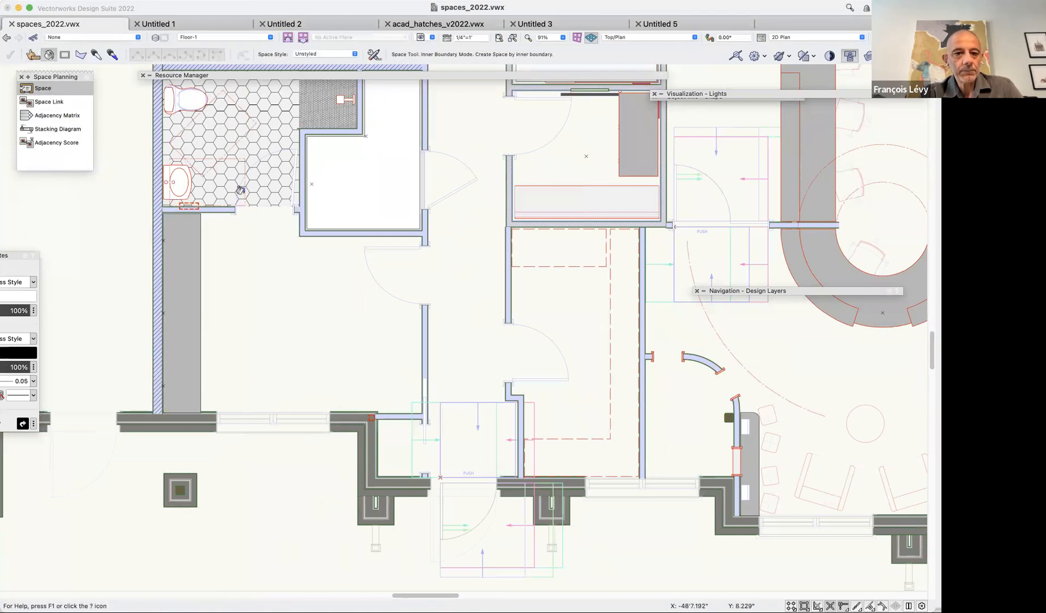
{"action": "left_click", "coordinate": [321, 334]}
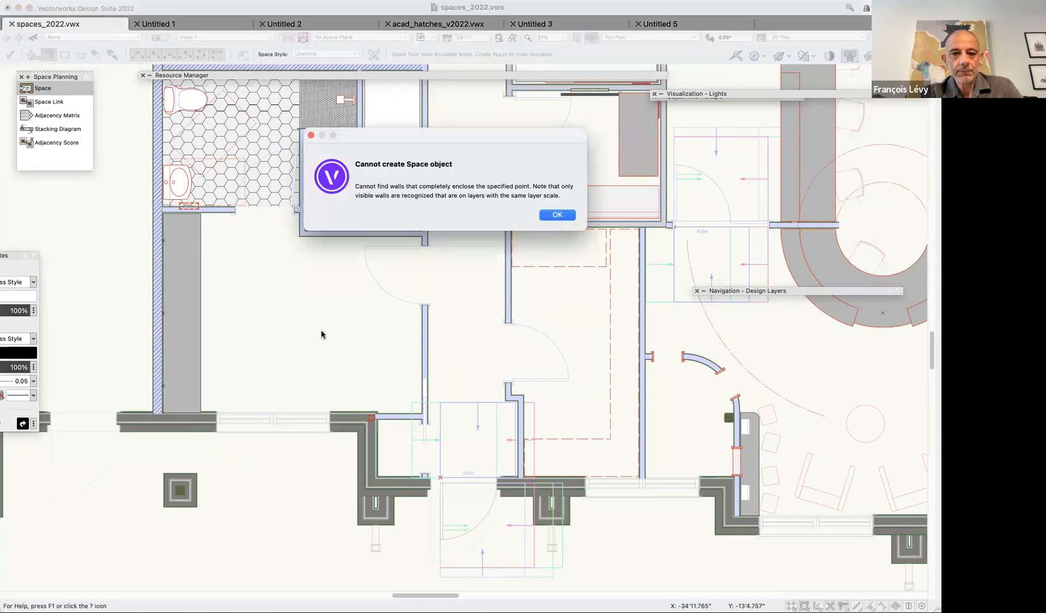
{"action": "left_click", "coordinate": [569, 216]}
Try to define the large room's space with Picked Walls mode by picking its interior walls.
{"action": "left_click", "coordinate": [33, 54]}
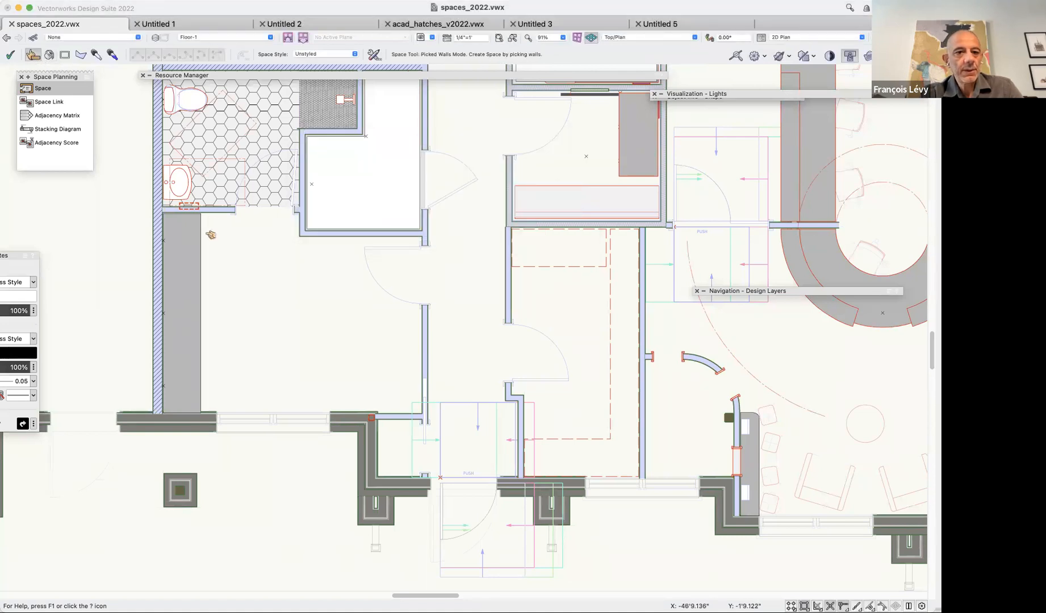
{"action": "left_click", "coordinate": [225, 212]}
{"action": "left_click", "coordinate": [155, 234]}
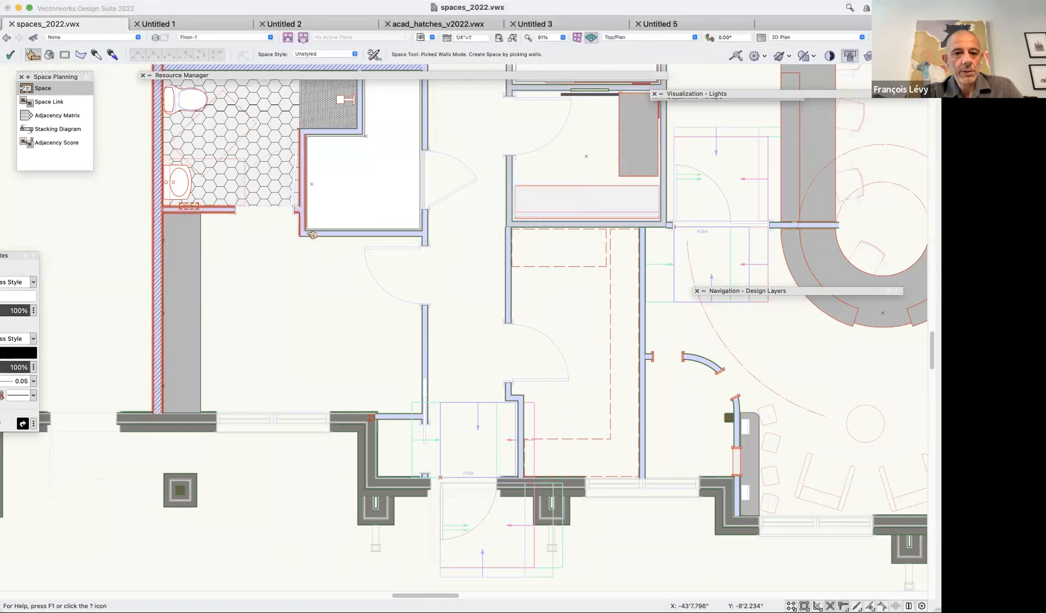
{"action": "left_click", "coordinate": [326, 234]}
{"action": "left_click", "coordinate": [429, 334]}
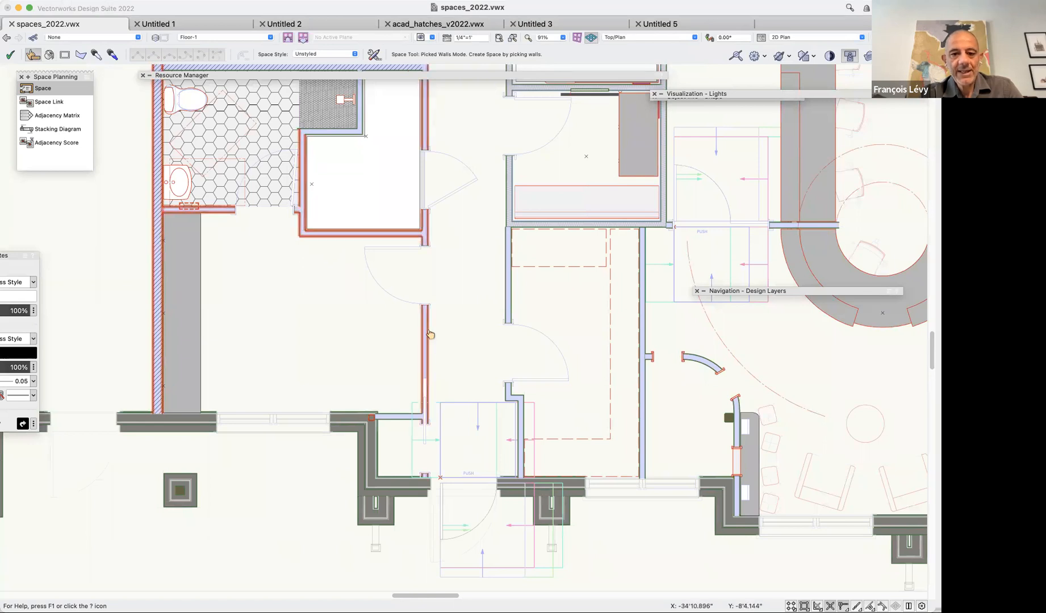
{"action": "left_click", "coordinate": [397, 419]}
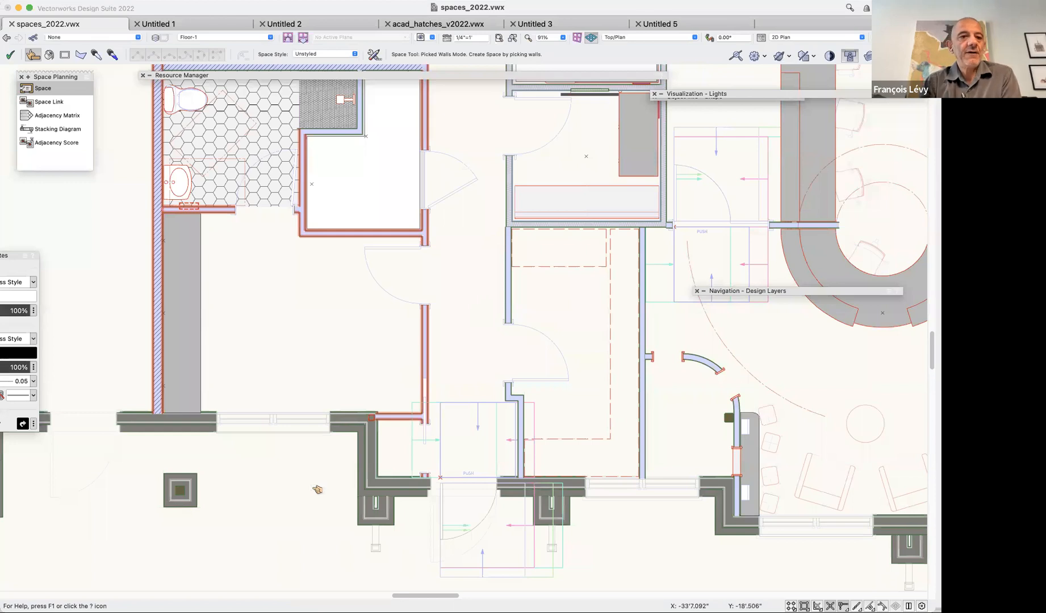
Create an unstyled space in the large room with Polyline mode by tracing its six inside corners, and delete the space.
{"action": "scroll", "coordinate": [71, 198], "scroll_direction": "up", "scroll_amount": 3}
{"action": "left_click", "coordinate": [80, 54]}
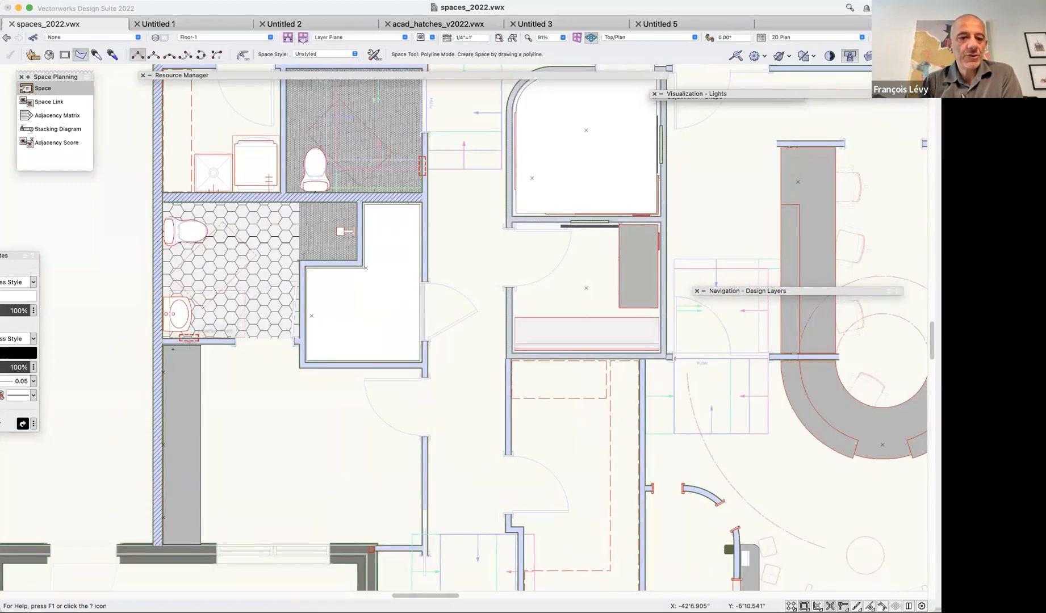
{"action": "left_click", "coordinate": [163, 344]}
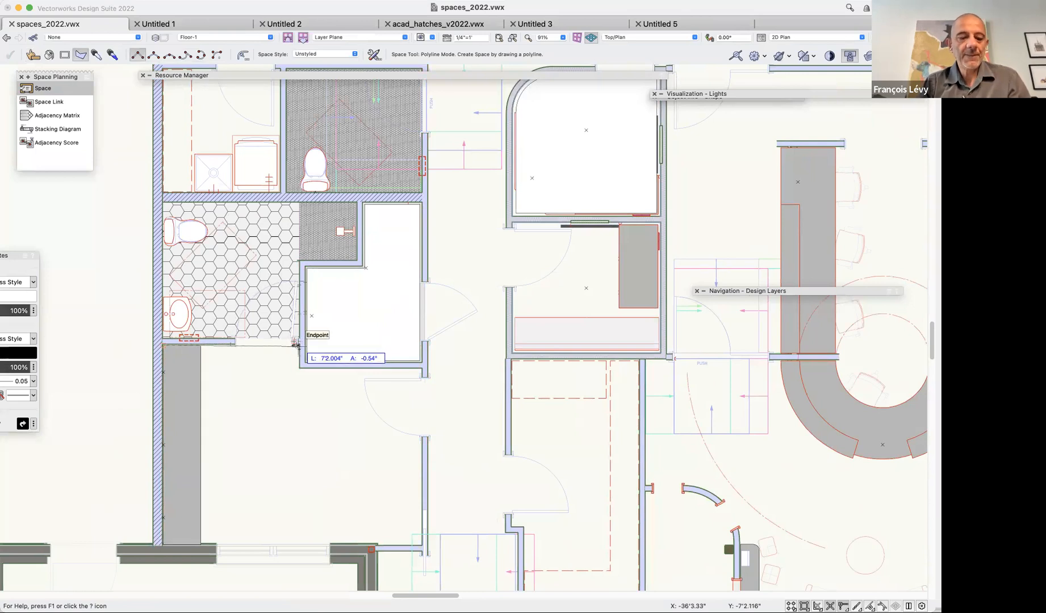
{"action": "left_click", "coordinate": [297, 344]}
{"action": "key", "text": "z"}
{"action": "left_click", "coordinate": [299, 369]}
{"action": "key", "text": "z"}
{"action": "left_click", "coordinate": [422, 368]}
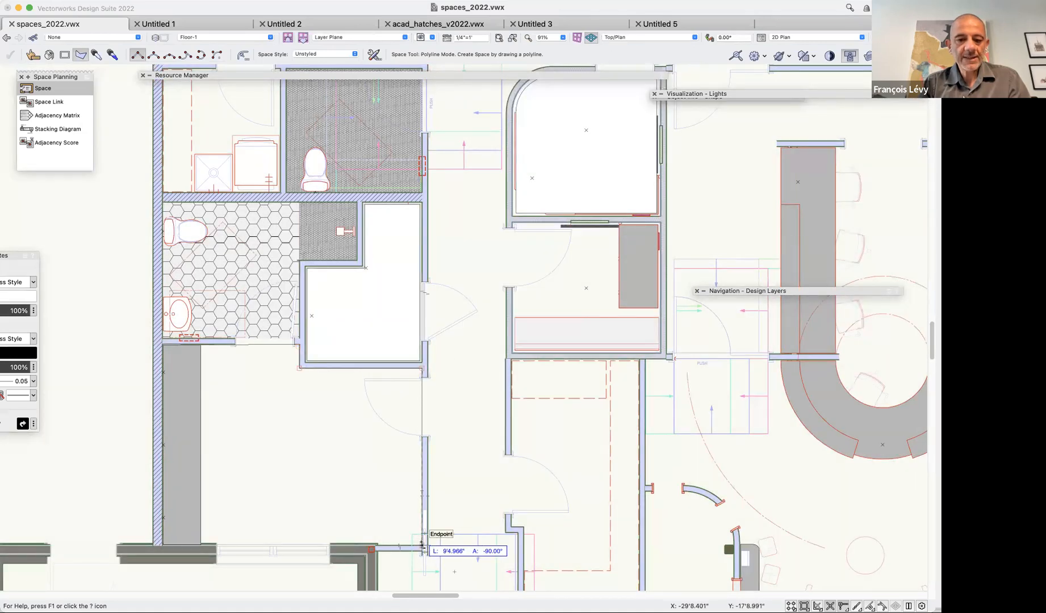
{"action": "key", "text": "z"}
{"action": "left_click", "coordinate": [421, 543]}
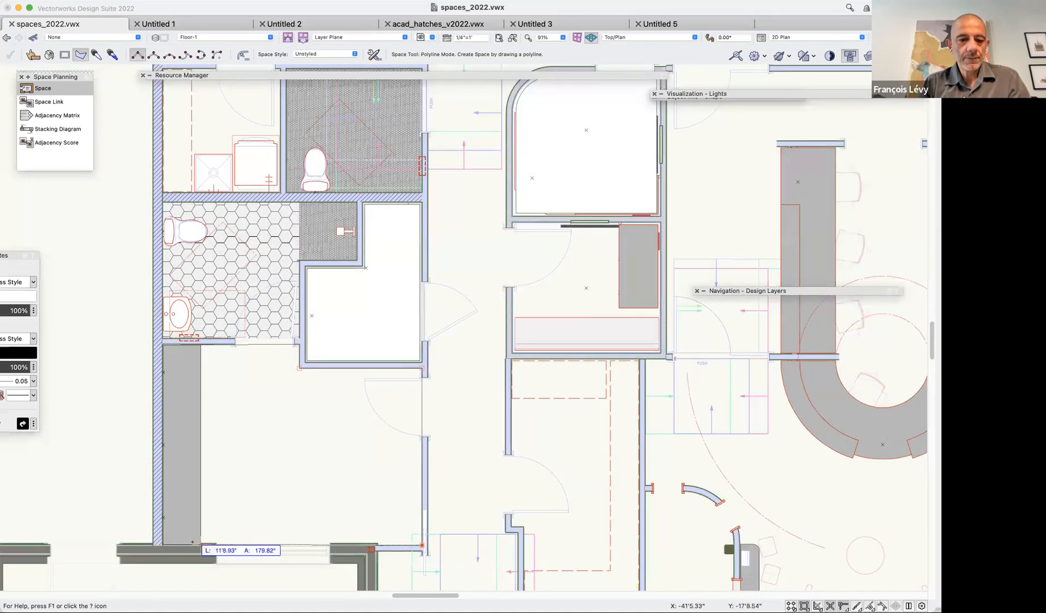
{"action": "left_click", "coordinate": [160, 542]}
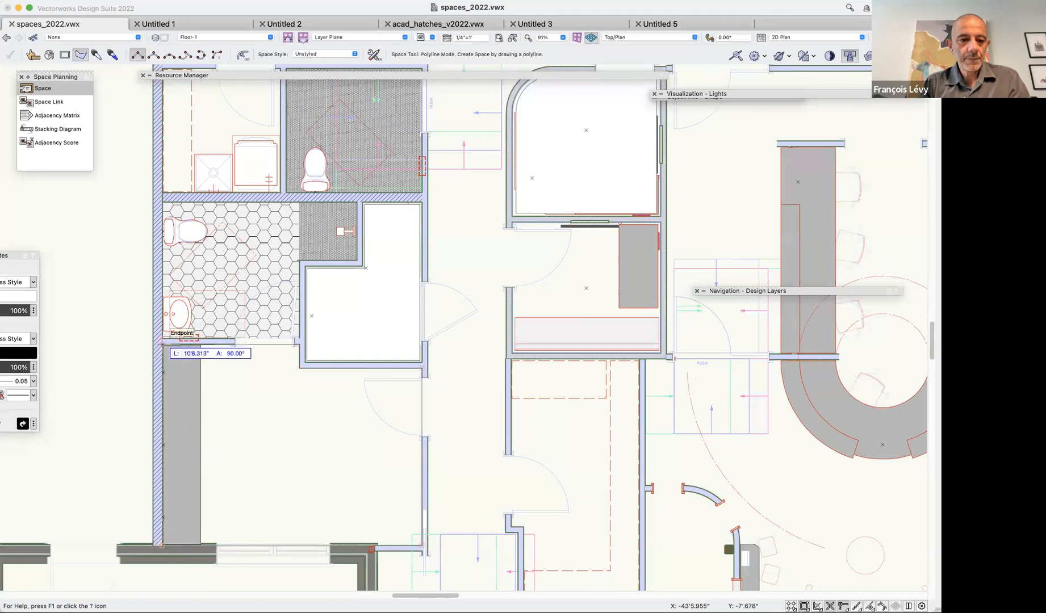
{"action": "left_click", "coordinate": [162, 343]}
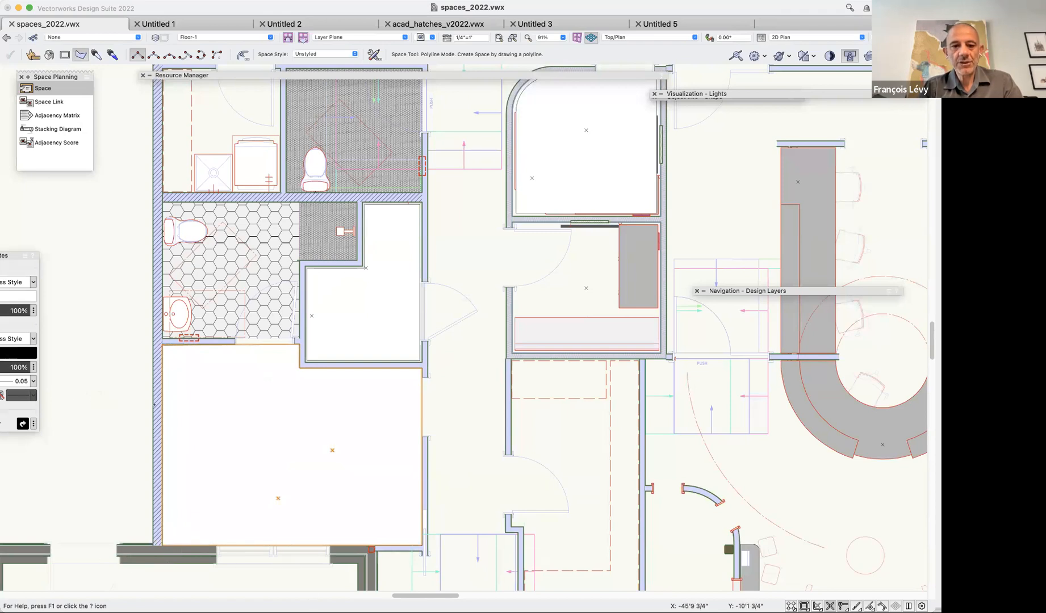
{"action": "key", "text": "Delete"}
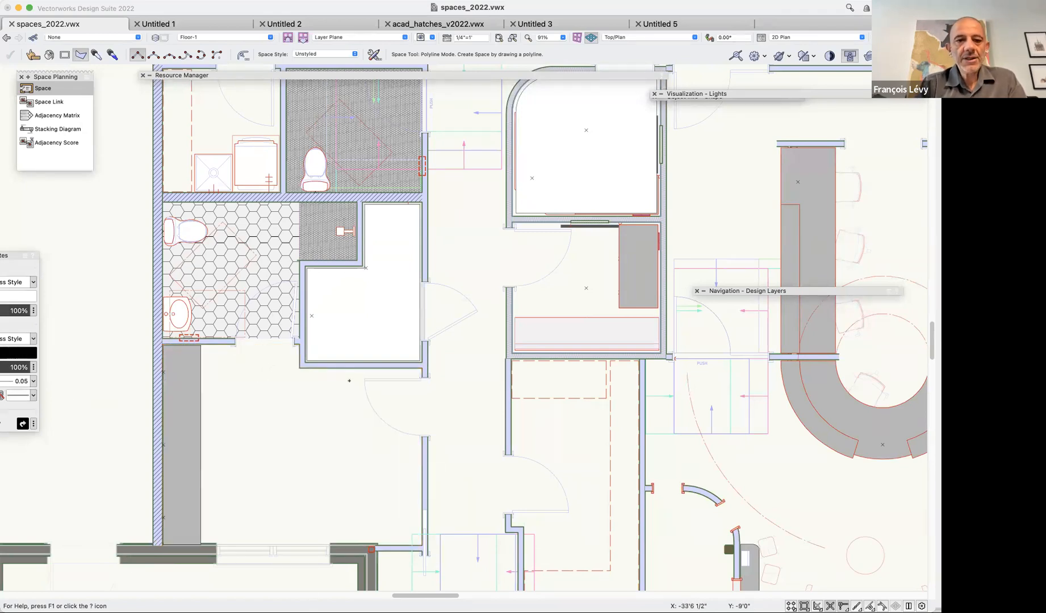
Delete the opening between the hexagon-tiled bathroom and its shower alcove, and undo the deletion.
{"action": "key", "text": "c"}
{"action": "left_click_drag", "start_coordinate": [131, 178], "coordinate": [402, 382]}
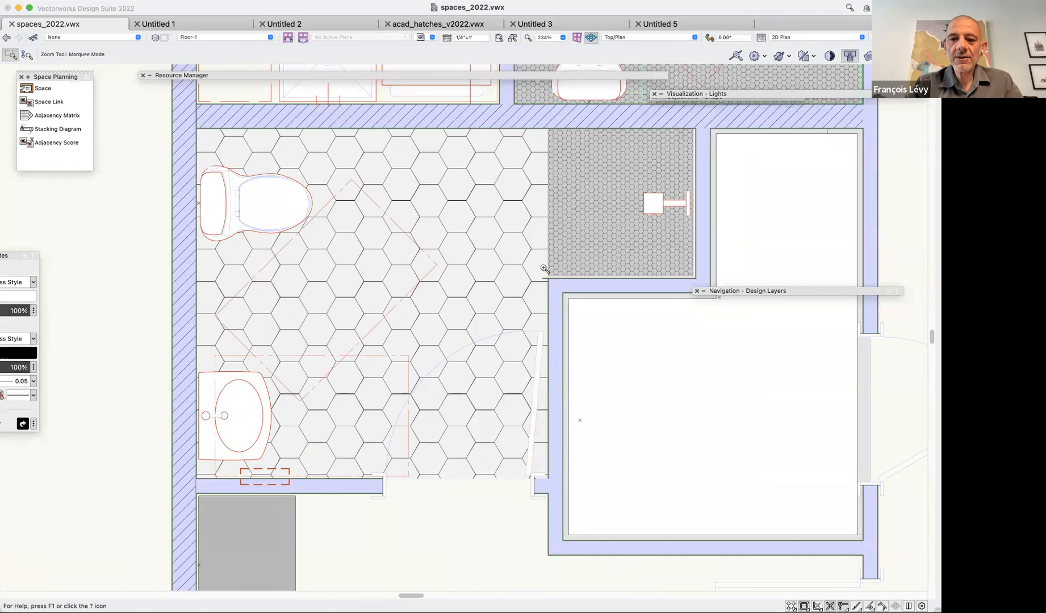
{"action": "key", "text": "x"}
{"action": "left_click", "coordinate": [546, 293]}
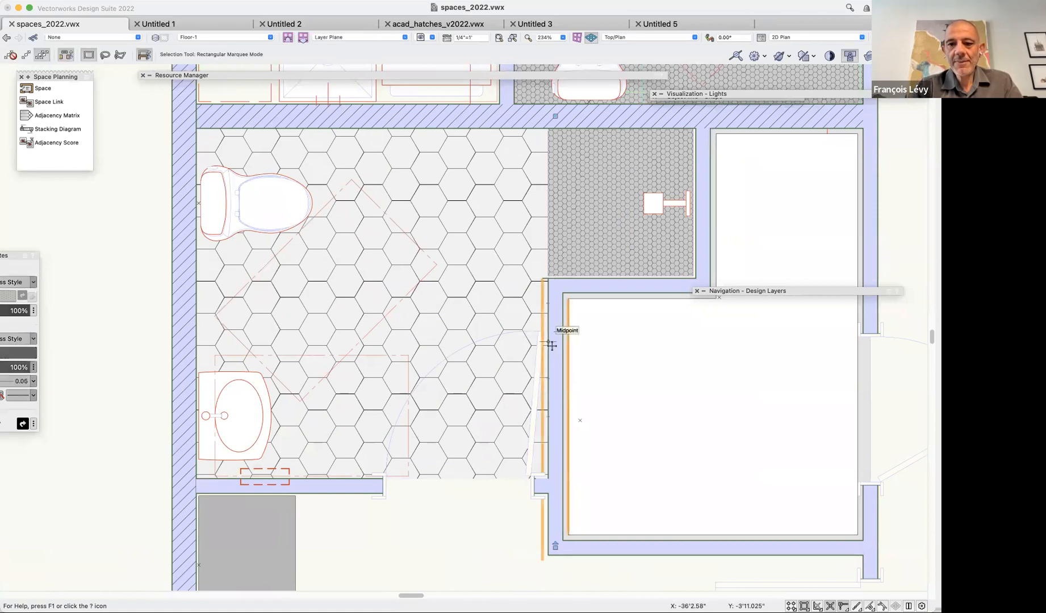
{"action": "left_click", "coordinate": [581, 299]}
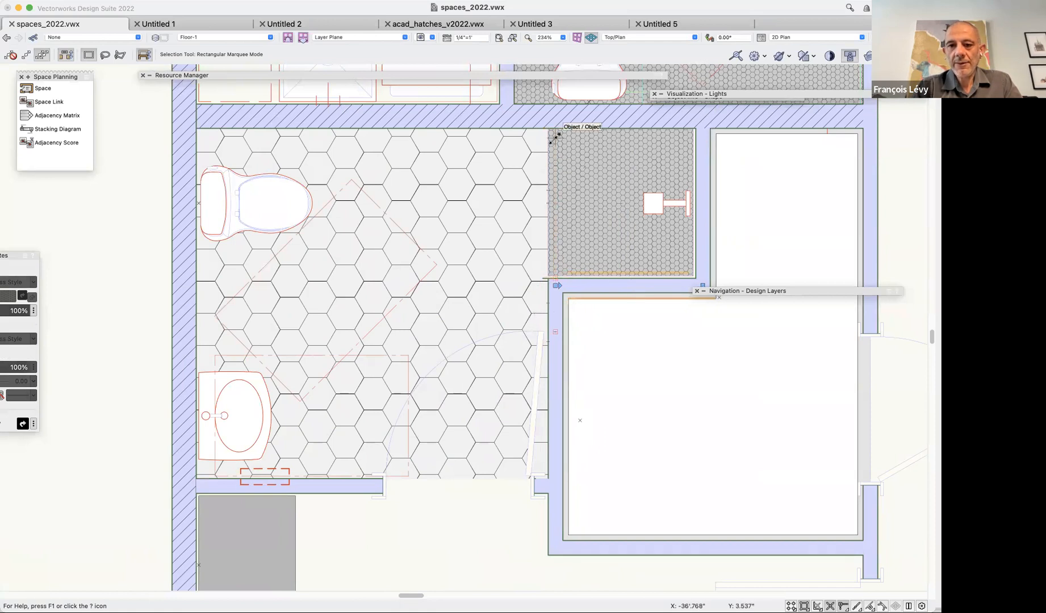
{"action": "left_click", "coordinate": [554, 255]}
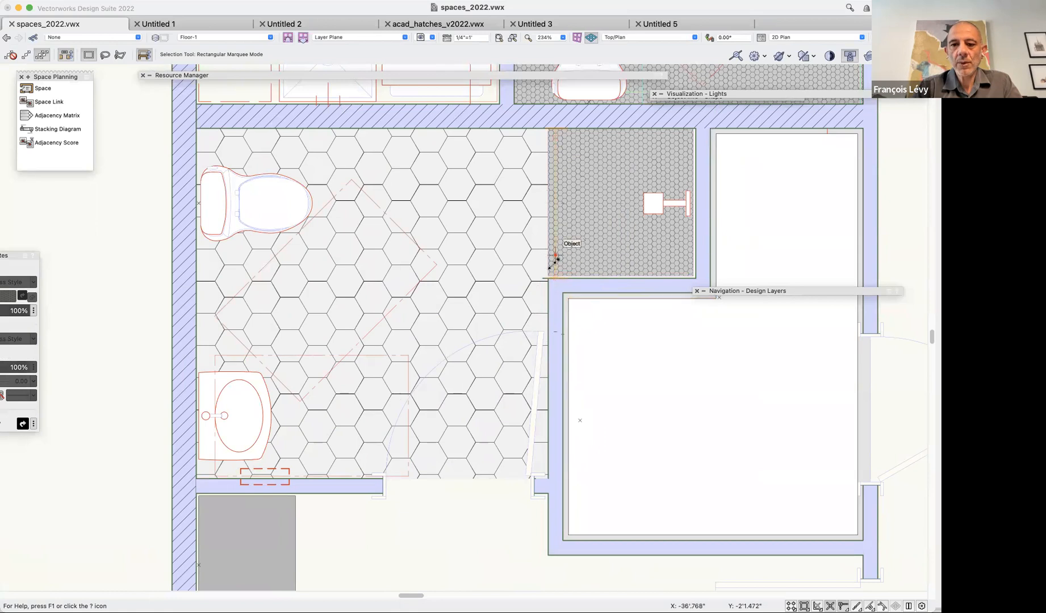
{"action": "left_click", "coordinate": [514, 330]}
{"action": "key", "text": "Delete"}
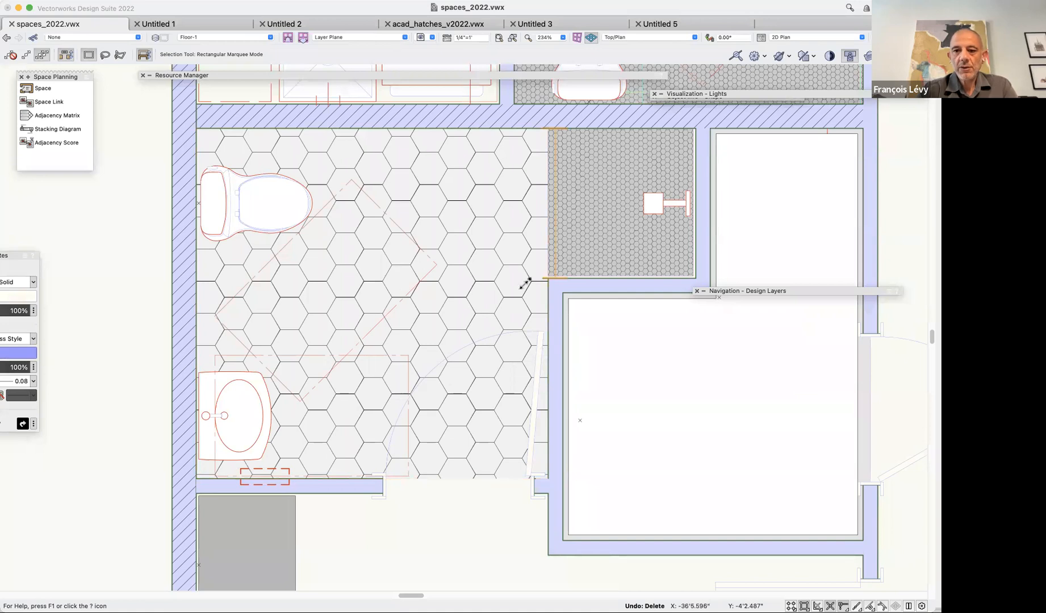
Examine the shower alcove's wall and its opening in a rotated 3D view, and return to the Top/Plan view.
{"action": "middle_click_drag", "start_coordinate": [525, 287], "coordinate": [563, 239], "text": "super"}
{"action": "mouse_move", "coordinate": [563, 239]}
{"action": "left_mouse_down"}
{"action": "mouse_move", "coordinate": [562, 204]}
{"action": "mouse_move", "coordinate": [492, 328]}
{"action": "mouse_move", "coordinate": [586, 324]}
{"action": "mouse_move", "coordinate": [591, 283]}
{"action": "left_mouse_up"}
{"action": "key", "text": "x"}
{"action": "left_click", "coordinate": [586, 230]}
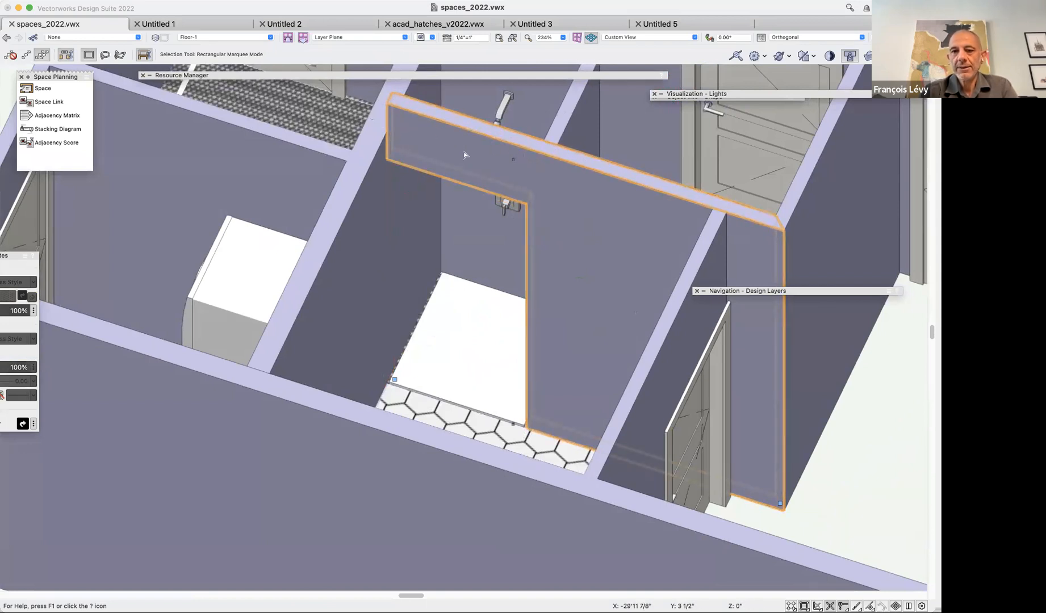
{"action": "left_click", "coordinate": [502, 202]}
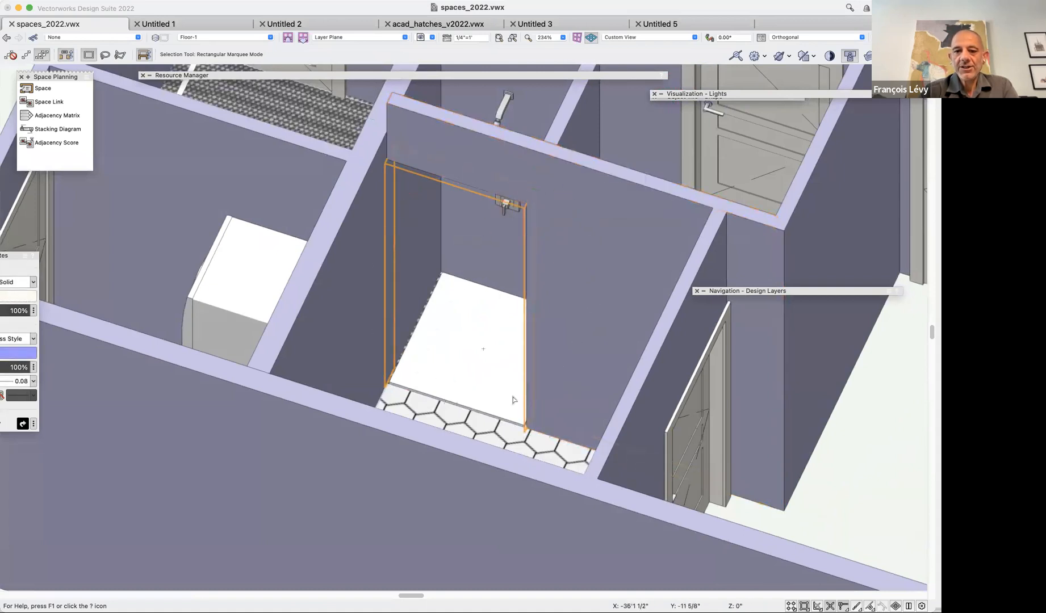
{"action": "left_click", "coordinate": [11, 38]}
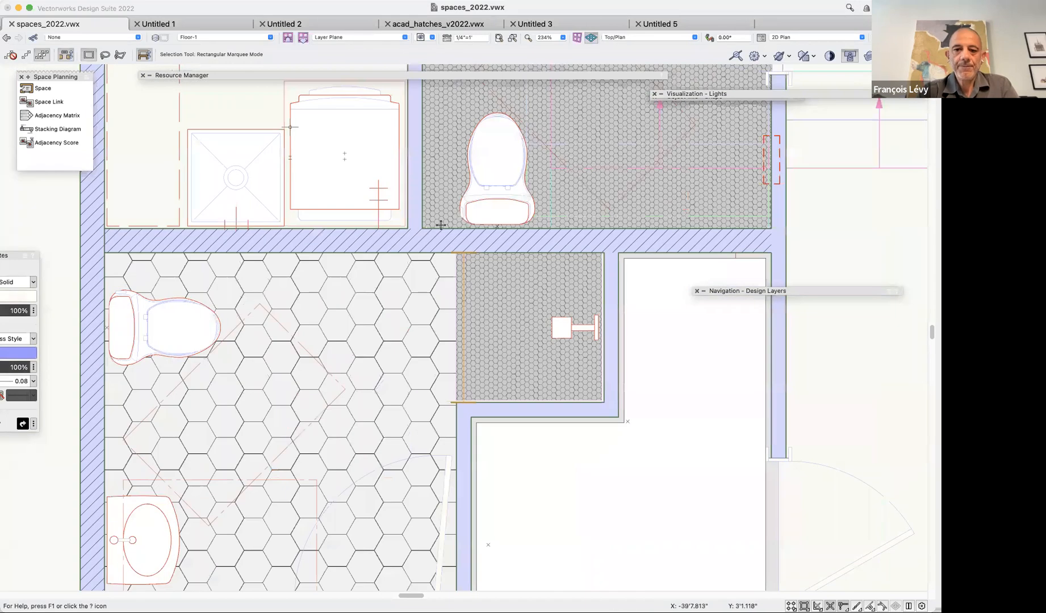
Create separate unstyled spaces in the hexagon-tiled bathroom and its shower alcove with the Space tool's Inner Boundary mode.
{"action": "scroll", "coordinate": [440, 225], "scroll_direction": "down", "scroll_amount": 3}
{"action": "scroll", "coordinate": [440, 225], "scroll_direction": "up", "scroll_amount": 1}
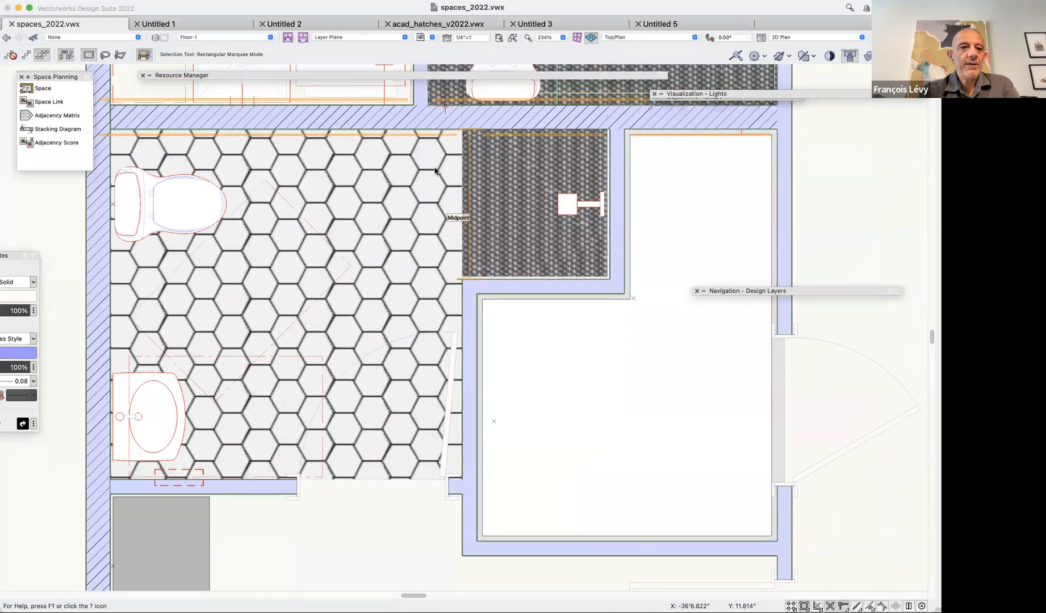
{"action": "left_click", "coordinate": [40, 88]}
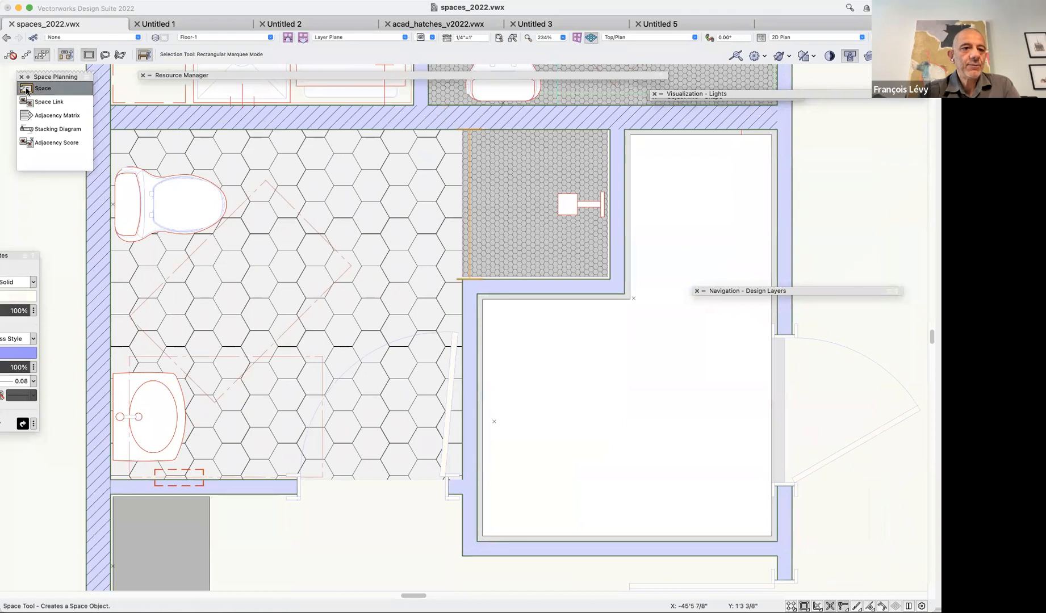
{"action": "left_click", "coordinate": [49, 55]}
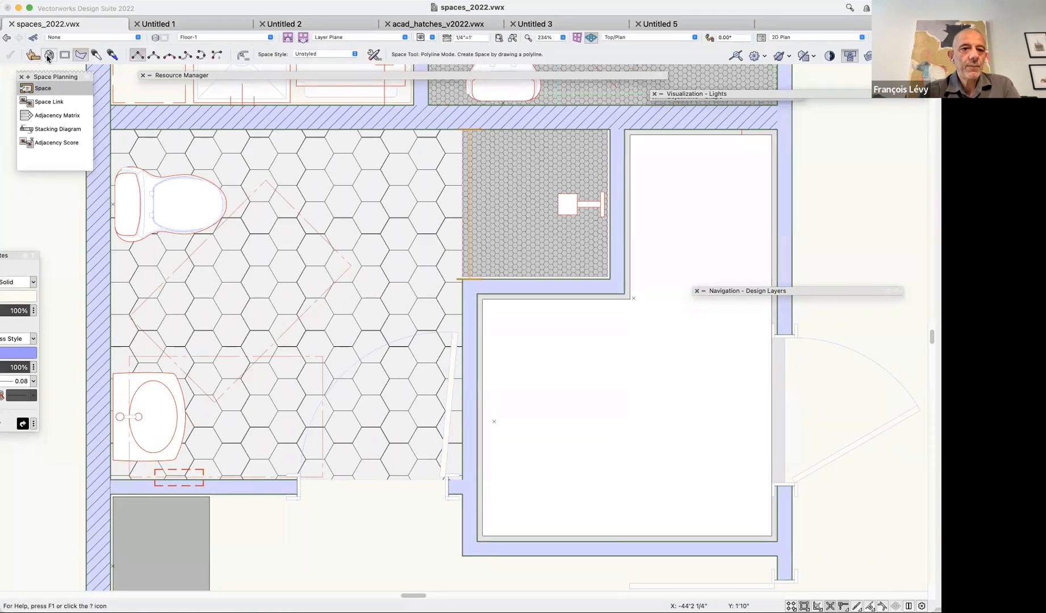
{"action": "left_click", "coordinate": [387, 228]}
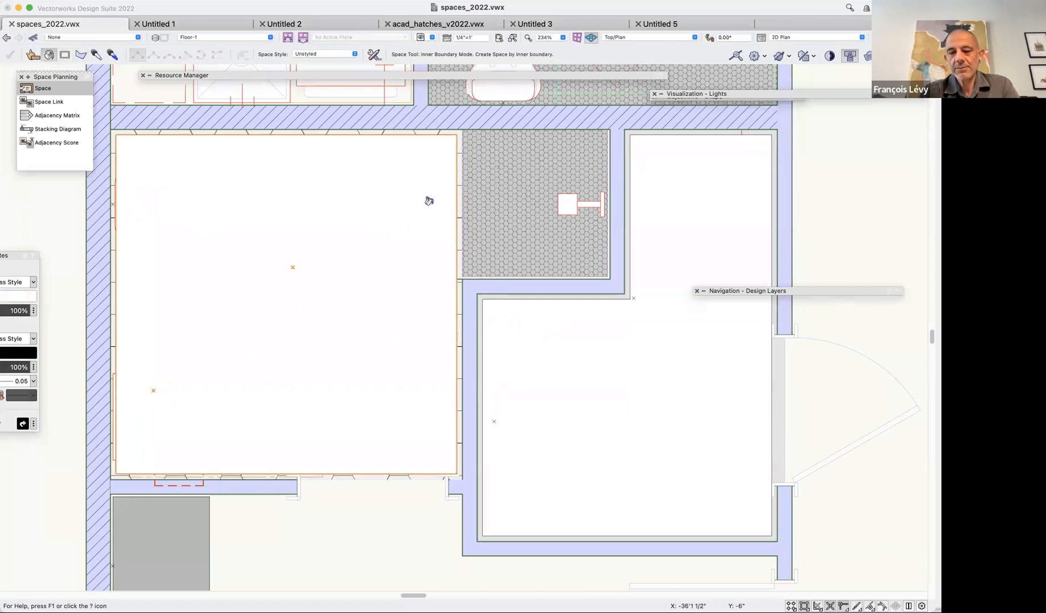
{"action": "left_click", "coordinate": [507, 153]}
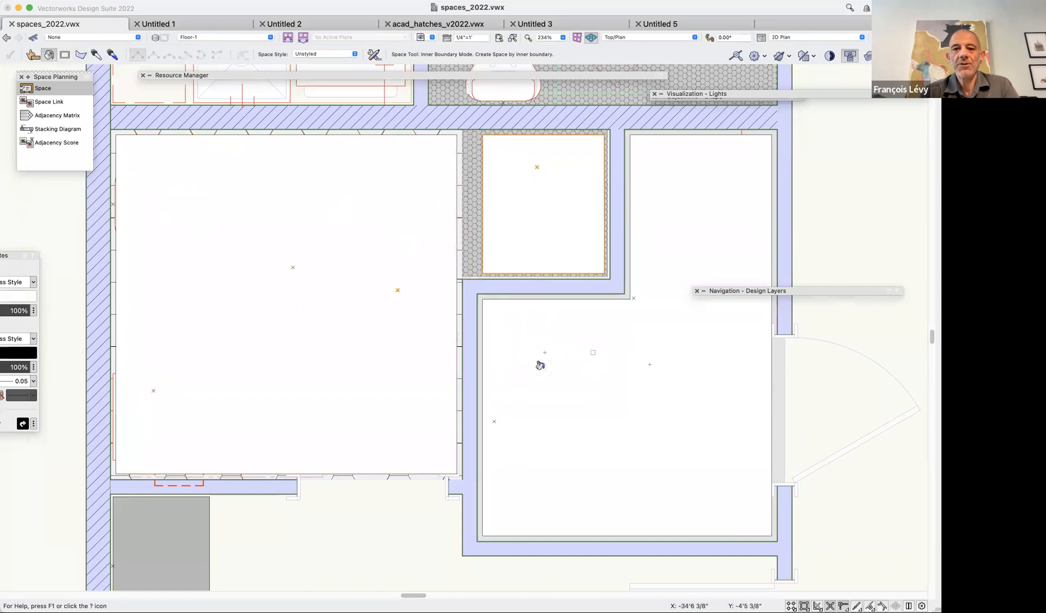
Undo the shower alcove's space and delete the hexagon-tiled bathroom's space.
{"action": "key", "text": "super+z"}
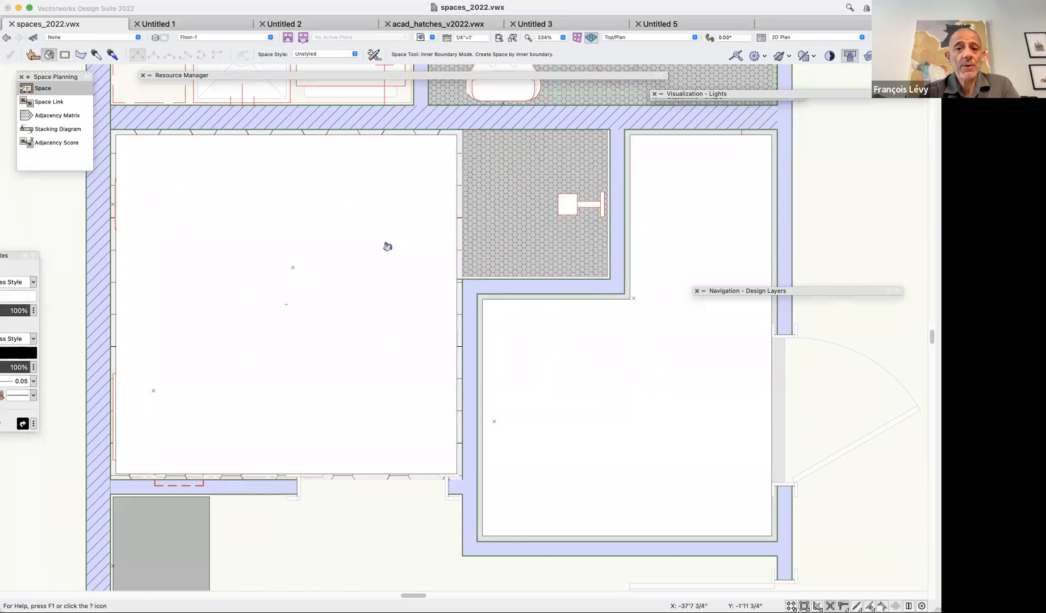
{"action": "key", "text": "x"}
{"action": "left_click", "coordinate": [391, 255]}
{"action": "key", "text": "Delete"}
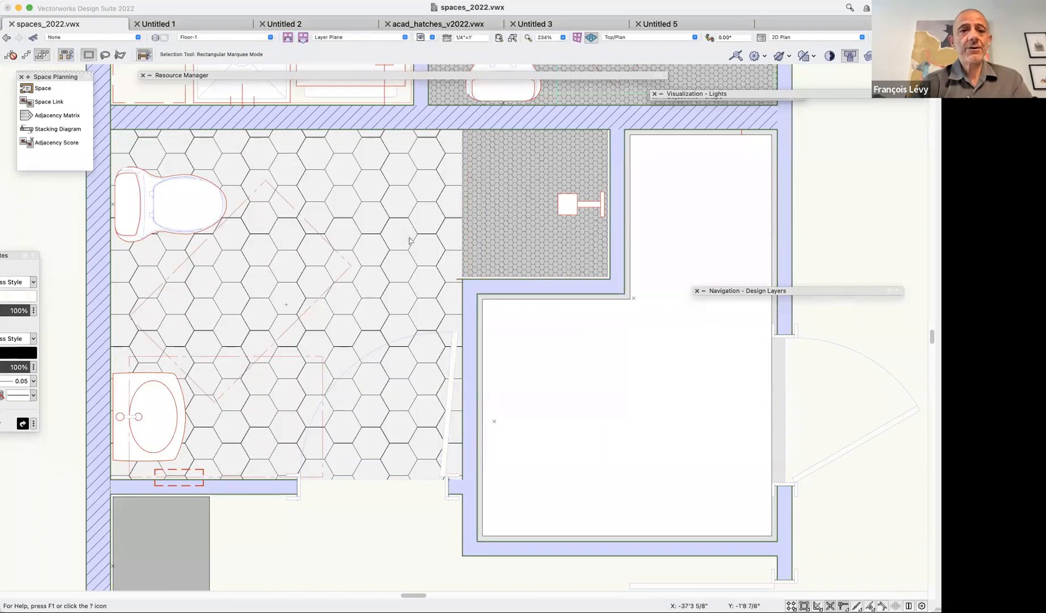
{"action": "left_click", "coordinate": [359, 129]}
{"action": "left_click", "coordinate": [608, 177], "text": "shift"}
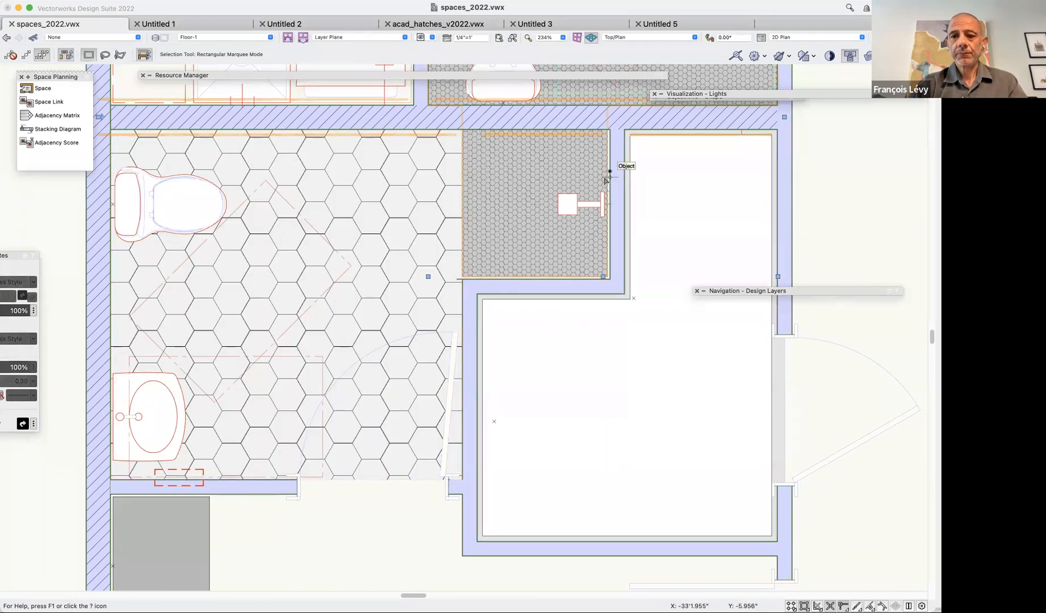
{"action": "left_click", "coordinate": [644, 182]}
{"action": "left_click", "coordinate": [461, 122]}
Try to define the bathroom and shower alcove as one space by picking their six enclosing walls in Picked Walls mode, and delete the result.
{"action": "left_click", "coordinate": [43, 88]}
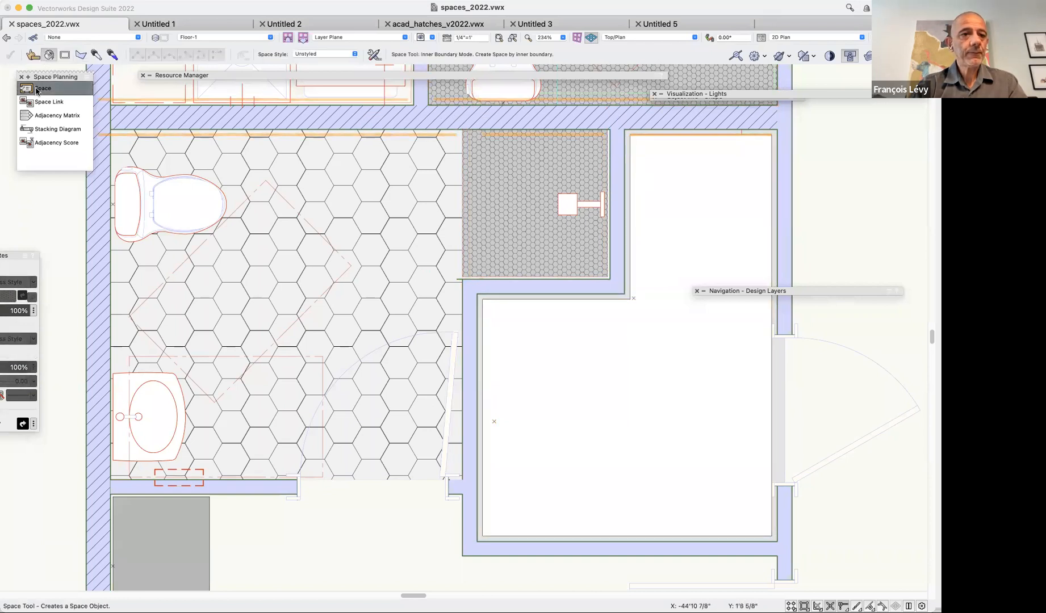
{"action": "left_click", "coordinate": [32, 56]}
{"action": "left_click", "coordinate": [322, 127]}
{"action": "left_click", "coordinate": [96, 202]}
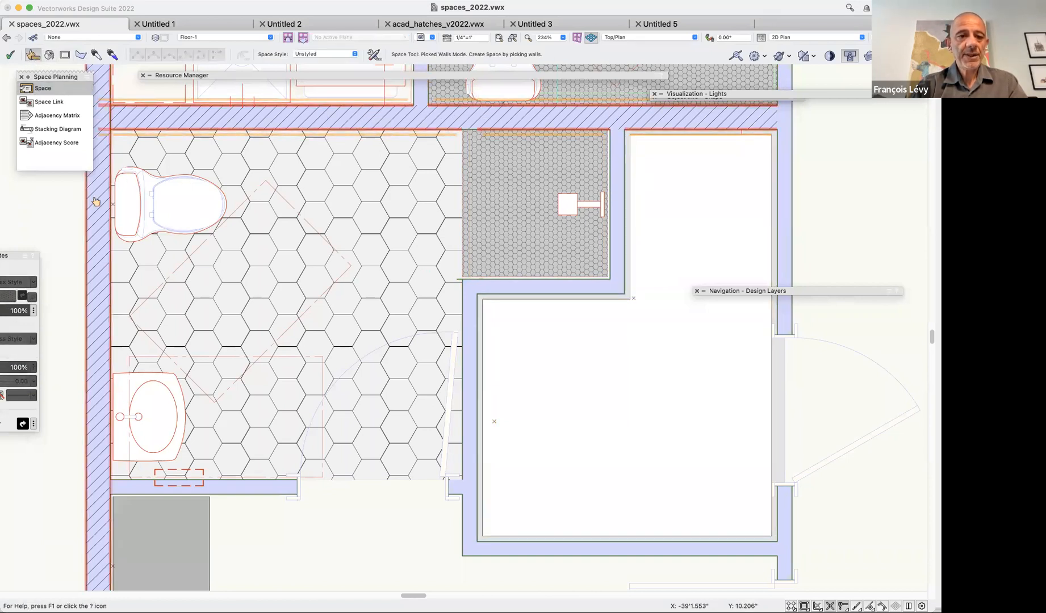
{"action": "left_click", "coordinate": [250, 491]}
{"action": "left_click", "coordinate": [477, 429]}
{"action": "left_click", "coordinate": [506, 288]}
{"action": "left_click", "coordinate": [617, 259]}
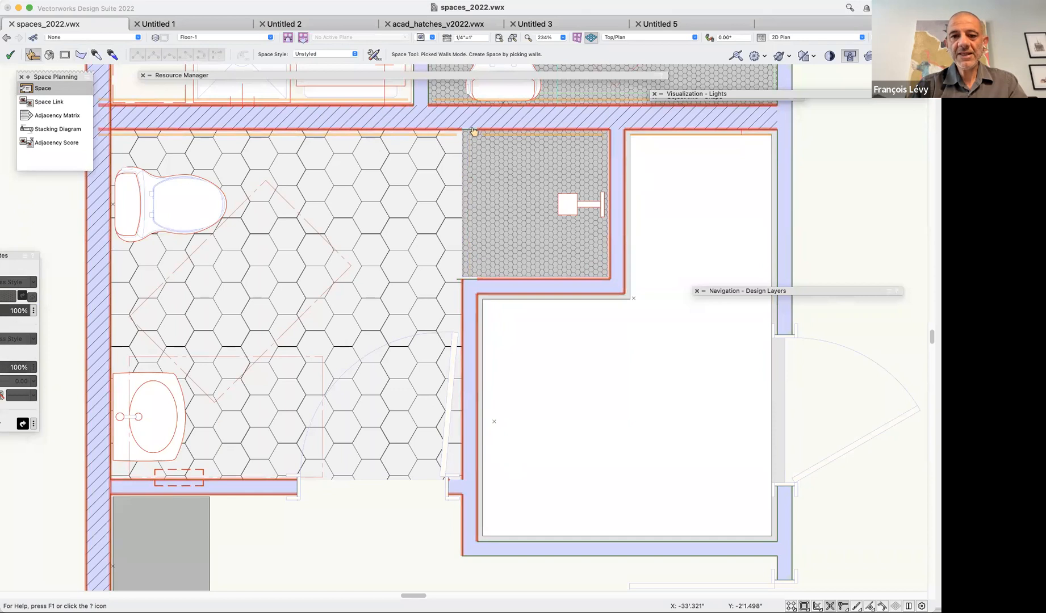
{"action": "left_click", "coordinate": [10, 55]}
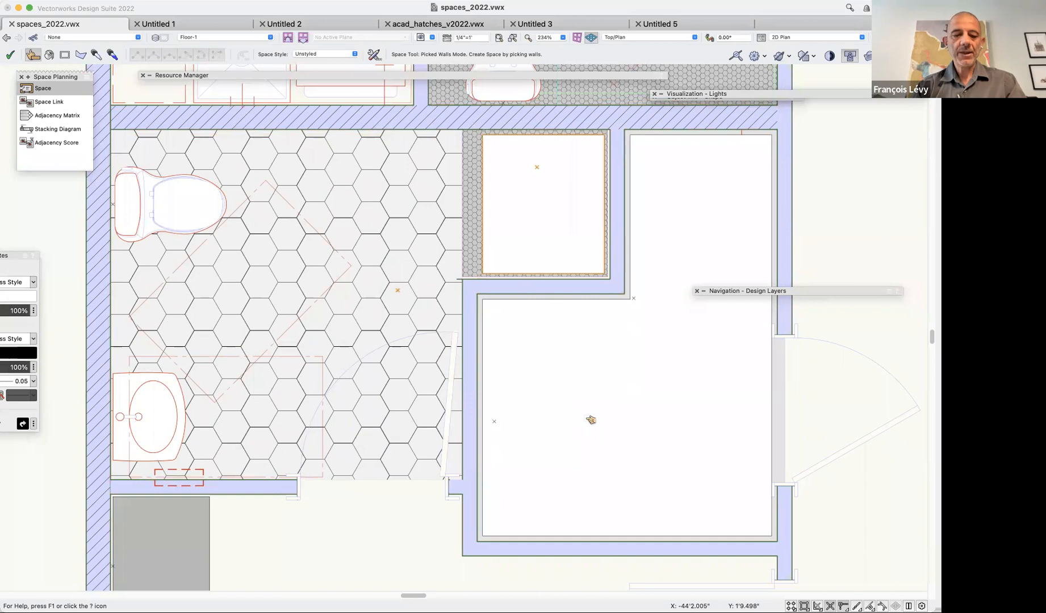
{"action": "key", "text": "Delete"}
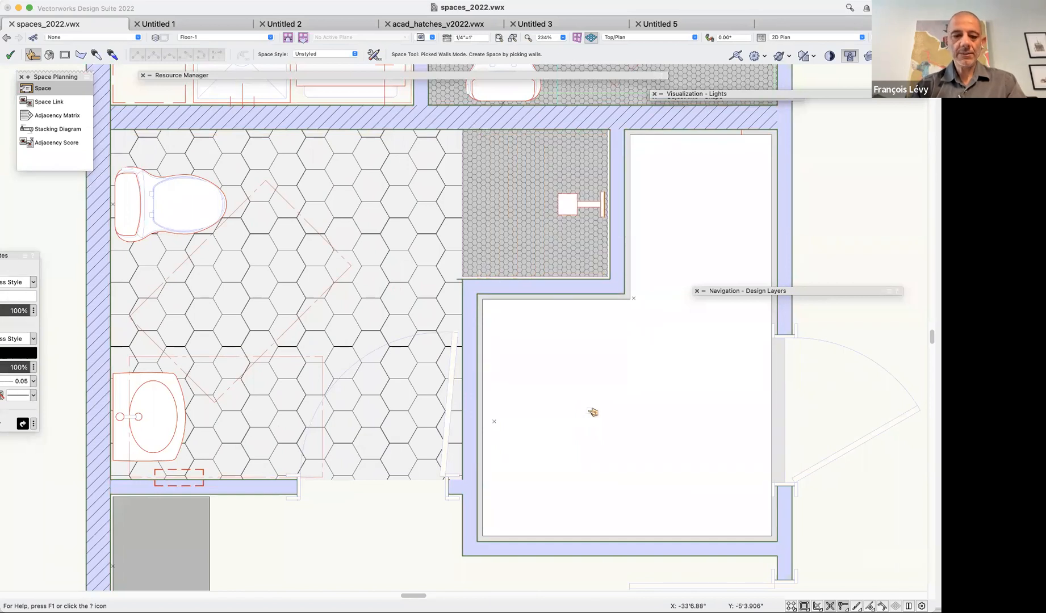
Examine the row of identical partitioned rooms elsewhere on the floor plan, and return to the bathroom area.
{"action": "key", "text": "super+2"}
{"action": "scroll", "coordinate": [592, 412], "scroll_direction": "up", "scroll_amount": 4}
{"action": "scroll", "coordinate": [593, 412], "scroll_direction": "right", "scroll_amount": 4}
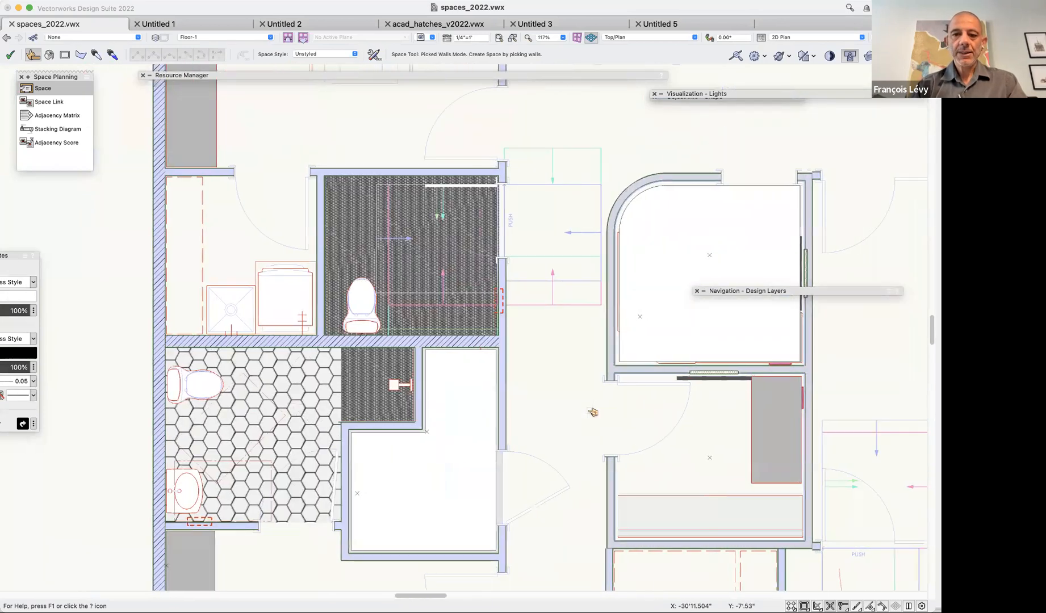
{"action": "scroll", "coordinate": [592, 412], "scroll_direction": "right", "scroll_amount": 8}
{"action": "scroll", "coordinate": [593, 412], "scroll_direction": "up", "scroll_amount": 10}
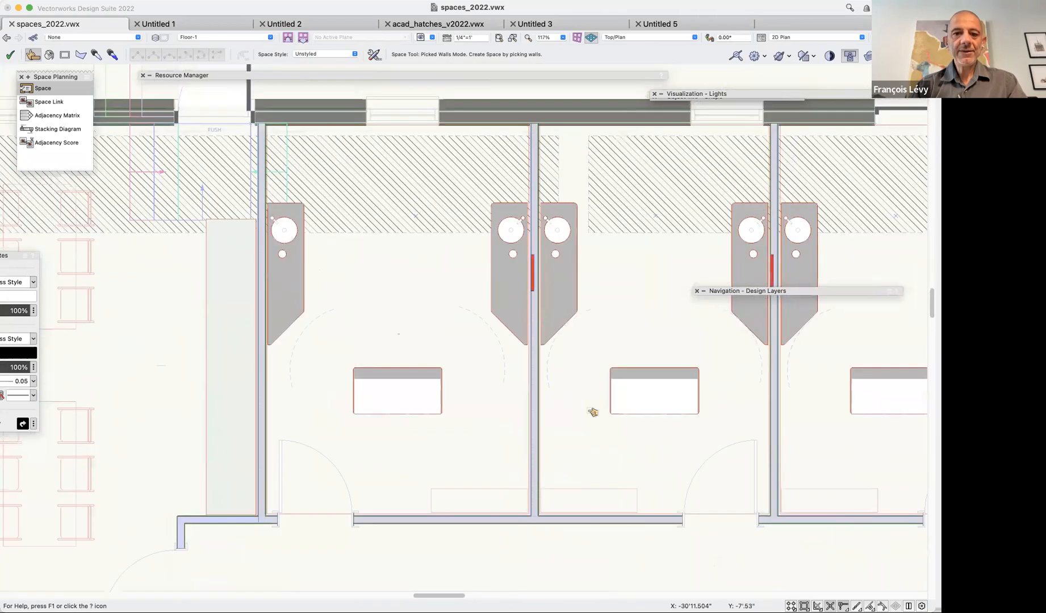
{"action": "scroll", "coordinate": [593, 412], "scroll_direction": "down", "scroll_amount": 1}
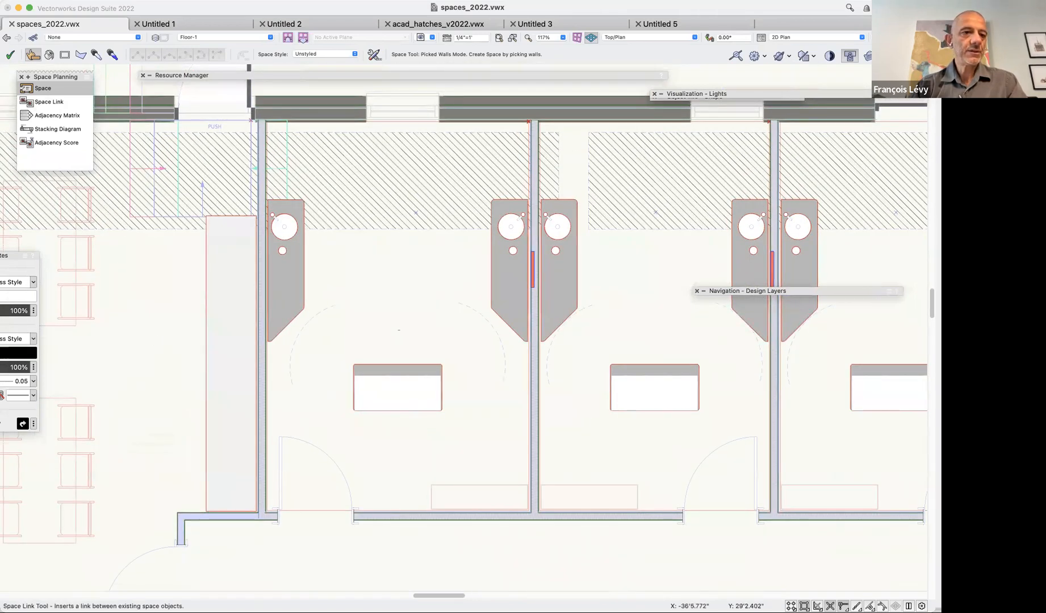
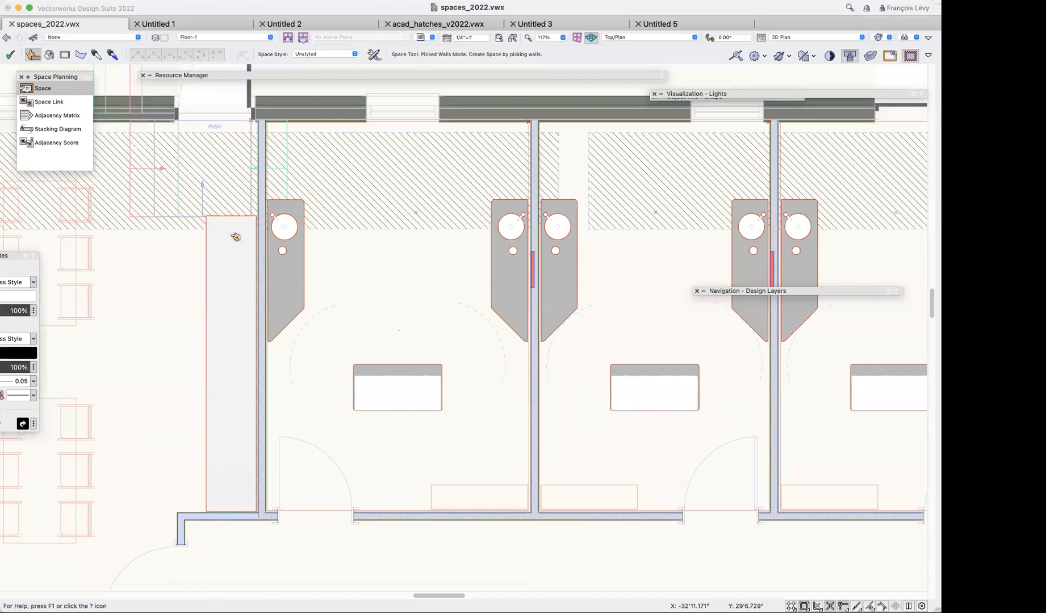
{"action": "scroll", "coordinate": [237, 218], "scroll_direction": "down", "scroll_amount": 10}
{"action": "scroll", "coordinate": [236, 218], "scroll_direction": "left", "scroll_amount": 5}
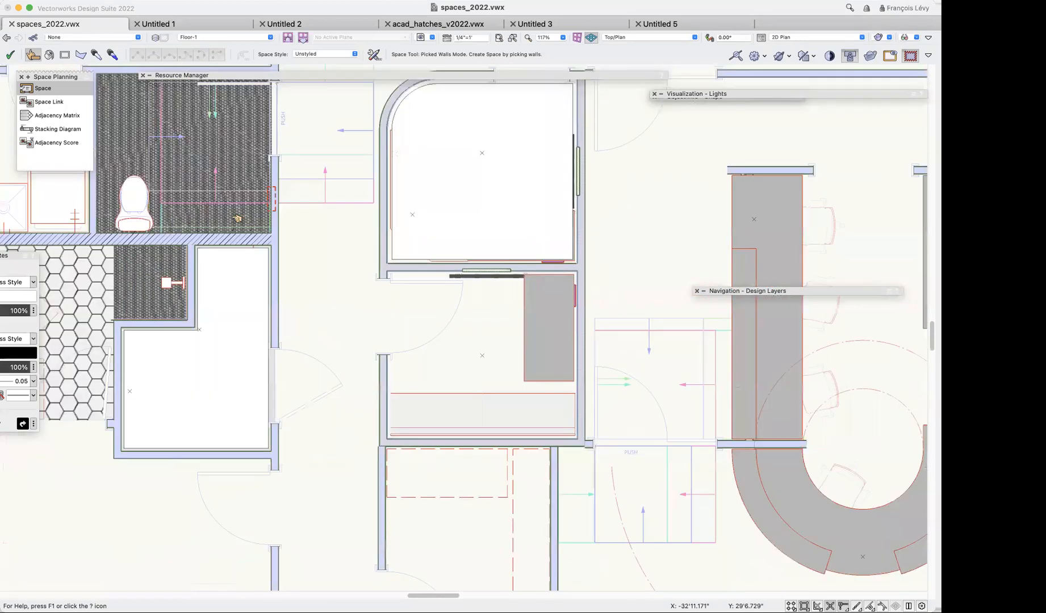
Create unstyled spaces in the bathroom and the shower alcove again with Inner Boundary mode.
{"action": "key", "text": "4"}
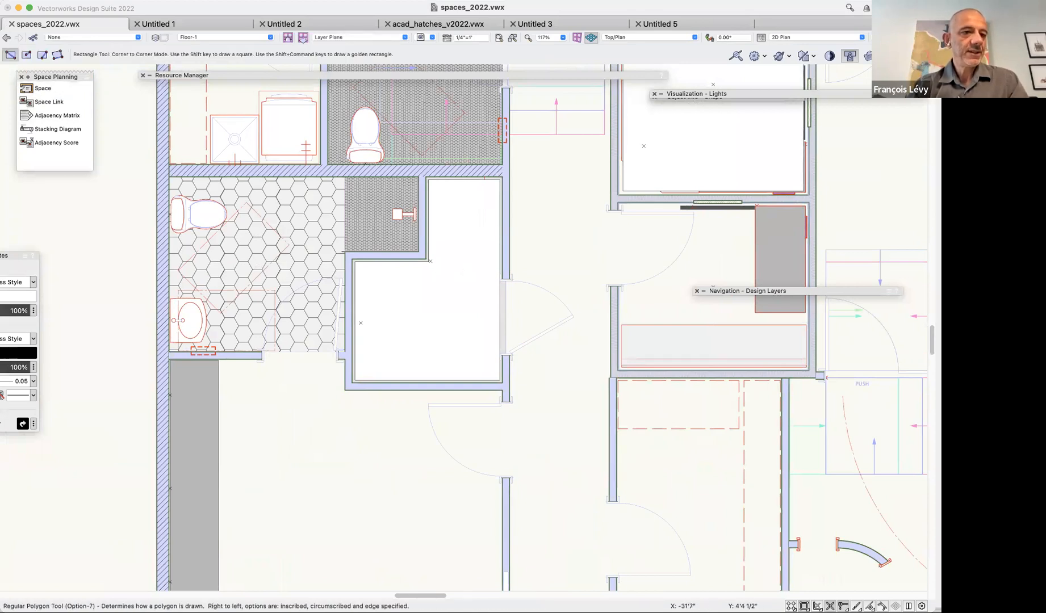
{"action": "left_click", "coordinate": [42, 88]}
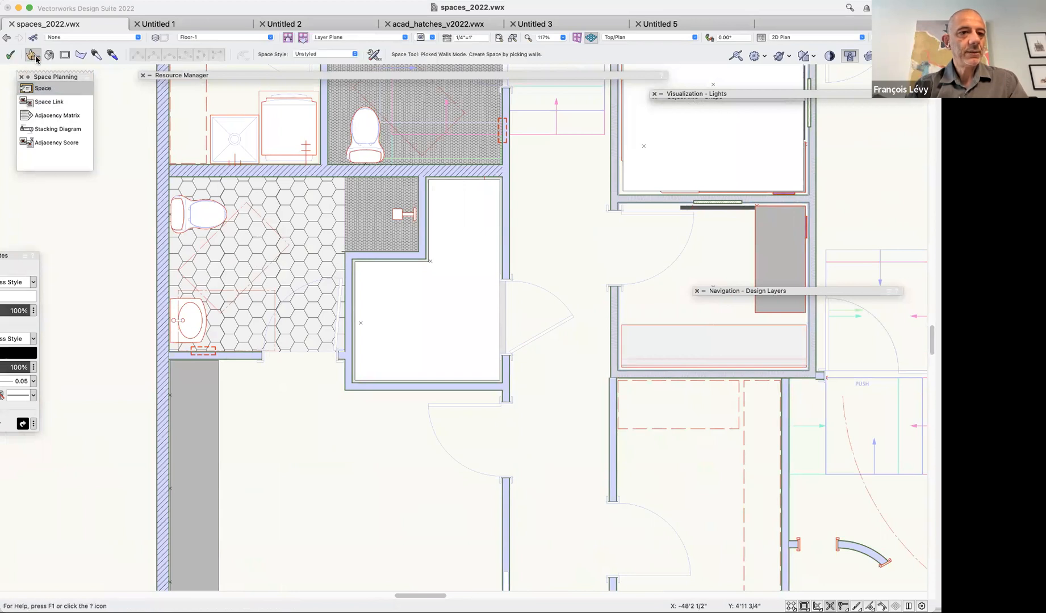
{"action": "left_click", "coordinate": [49, 55]}
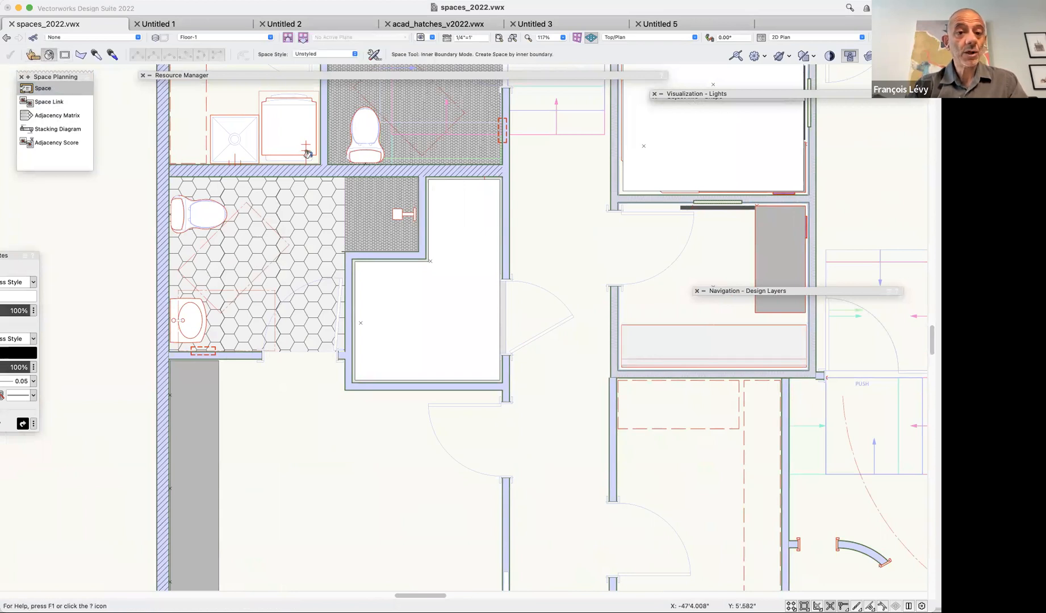
{"action": "left_click", "coordinate": [310, 207]}
{"action": "left_click", "coordinate": [397, 208]}
Reshape the shower alcove's space by moving its bathroom-side edge toward the bathroom in Move Edges Parallel mode.
{"action": "key", "text": "="}
{"action": "left_click", "coordinate": [397, 193]}
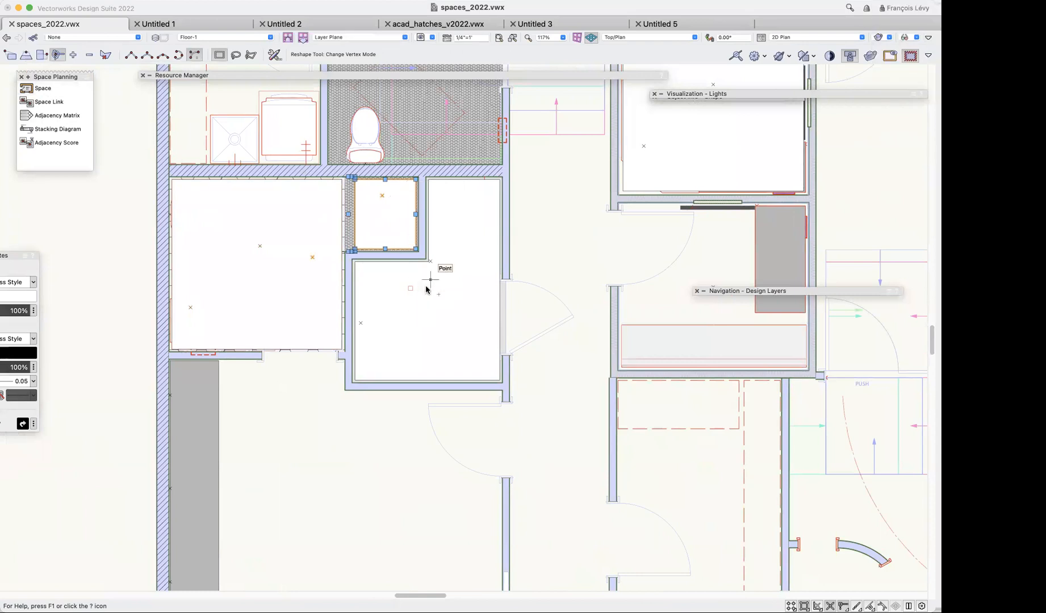
{"action": "left_click", "coordinate": [25, 55]}
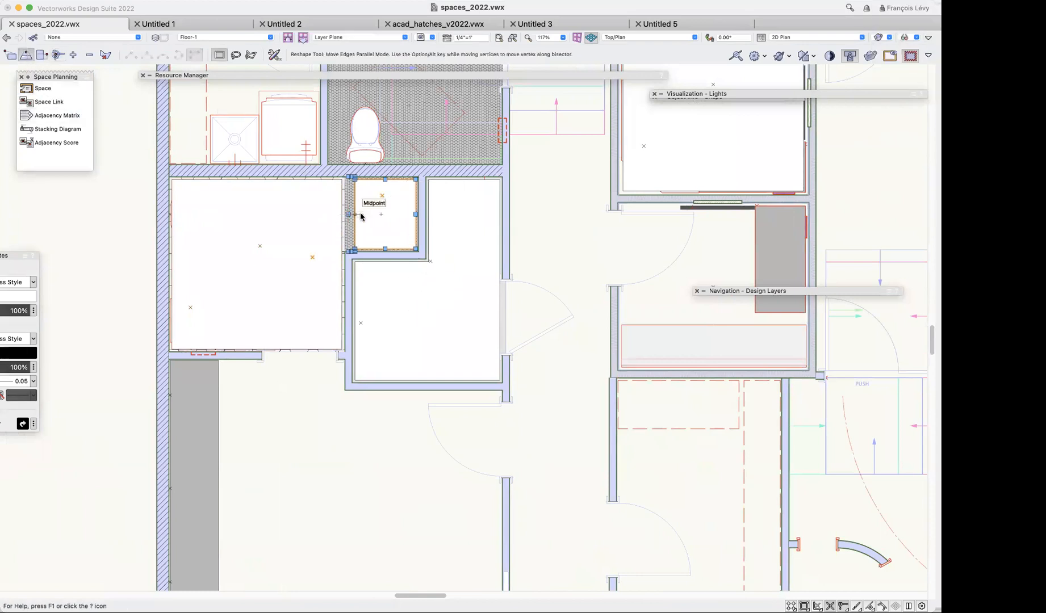
{"action": "left_click_drag", "start_coordinate": [348, 215], "coordinate": [279, 220]}
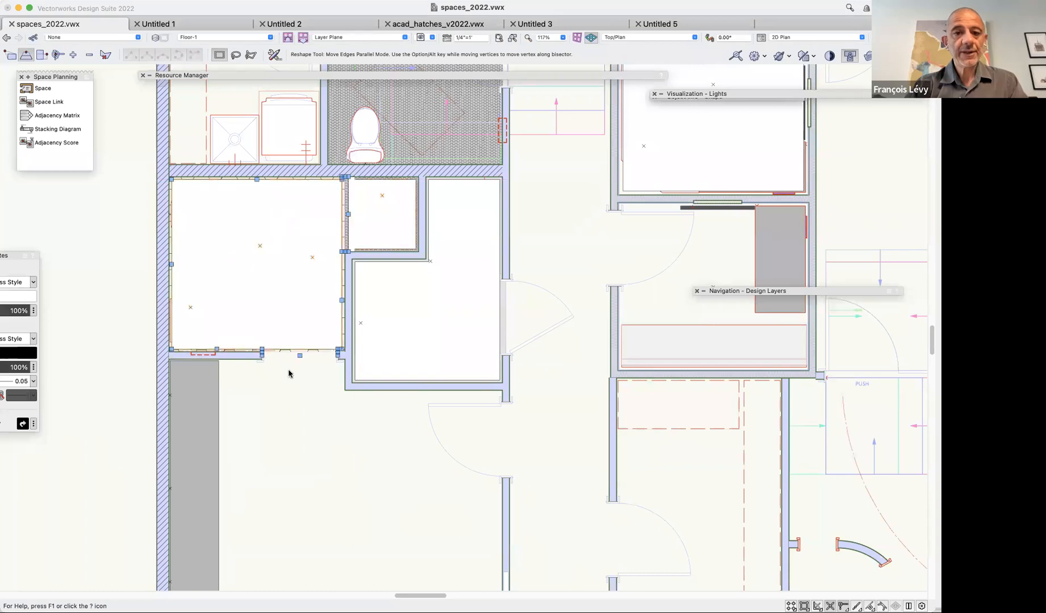
{"action": "left_click", "coordinate": [367, 482]}
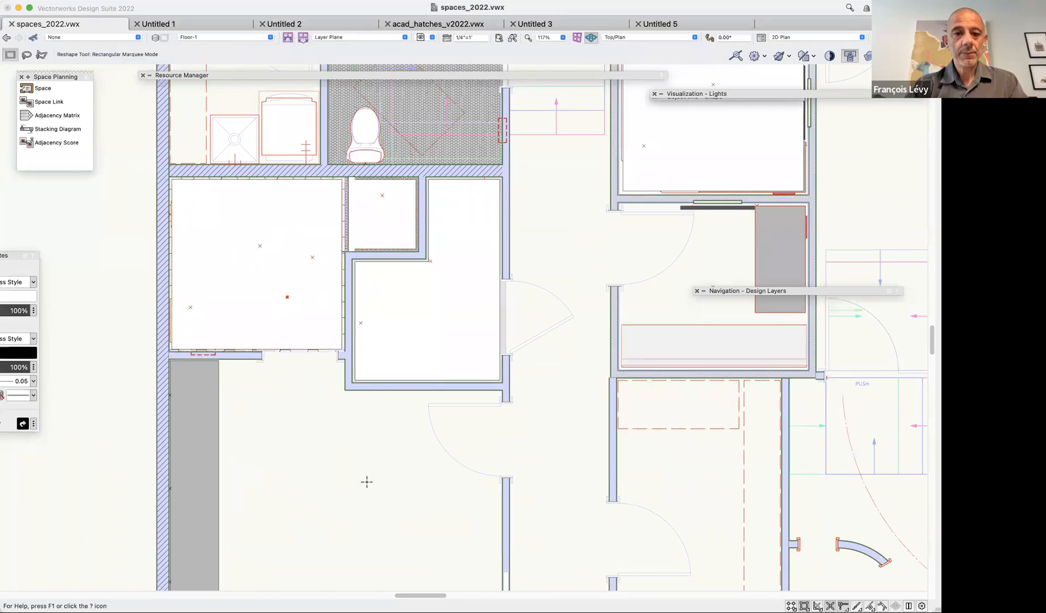
Delete both the bathroom's and the shower alcove's spaces.
{"action": "left_click", "coordinate": [292, 243]}
{"action": "left_click", "coordinate": [403, 220], "text": "shift"}
{"action": "left_click", "coordinate": [295, 453]}
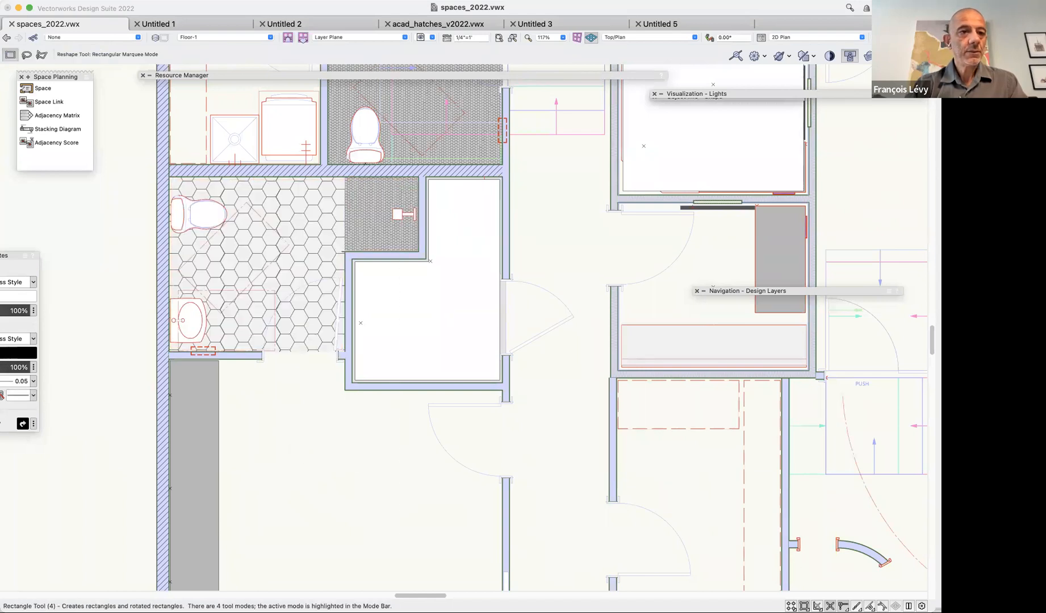
Draw two overlapping rectangles from the bathroom's upper-left inside corner, one to the alcove's lower-right corner and one to the bathroom's lower-right corner.
{"action": "key", "text": "4"}
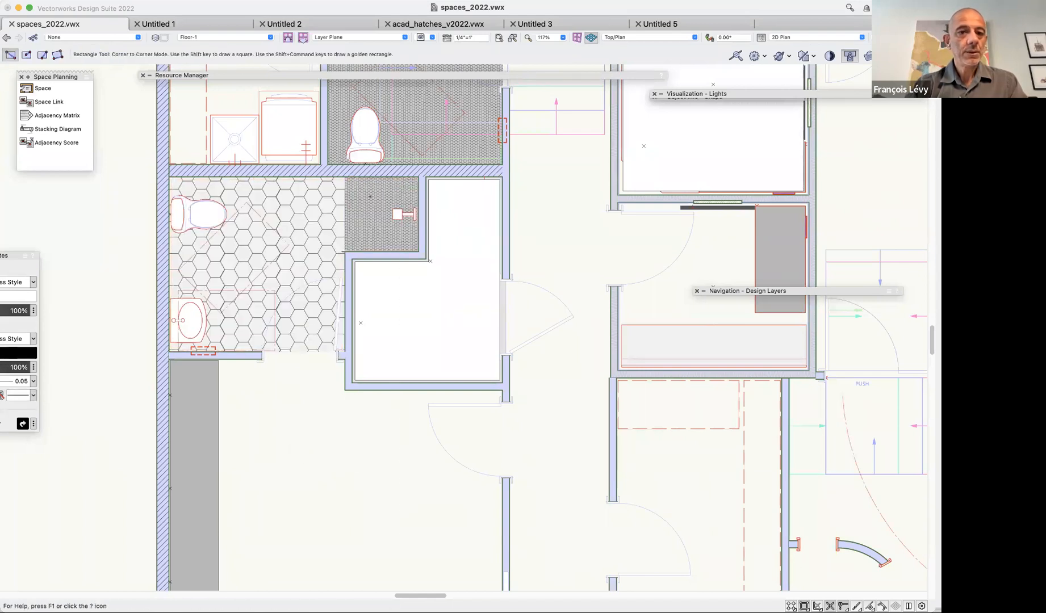
{"action": "key", "text": "z"}
{"action": "left_click", "coordinate": [419, 250]}
{"action": "key", "text": "z"}
{"action": "left_click", "coordinate": [170, 176]}
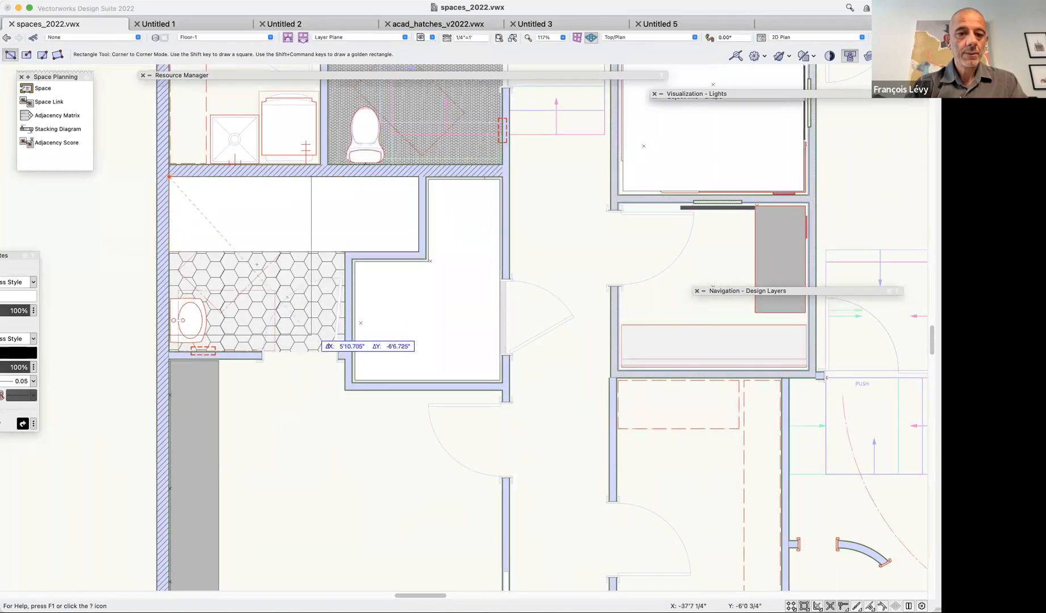
{"action": "key", "text": "z"}
{"action": "left_click", "coordinate": [345, 352]}
Merge the two overlapping rectangles into a single L-shaped outline with Add Surface.
{"action": "key", "text": "x"}
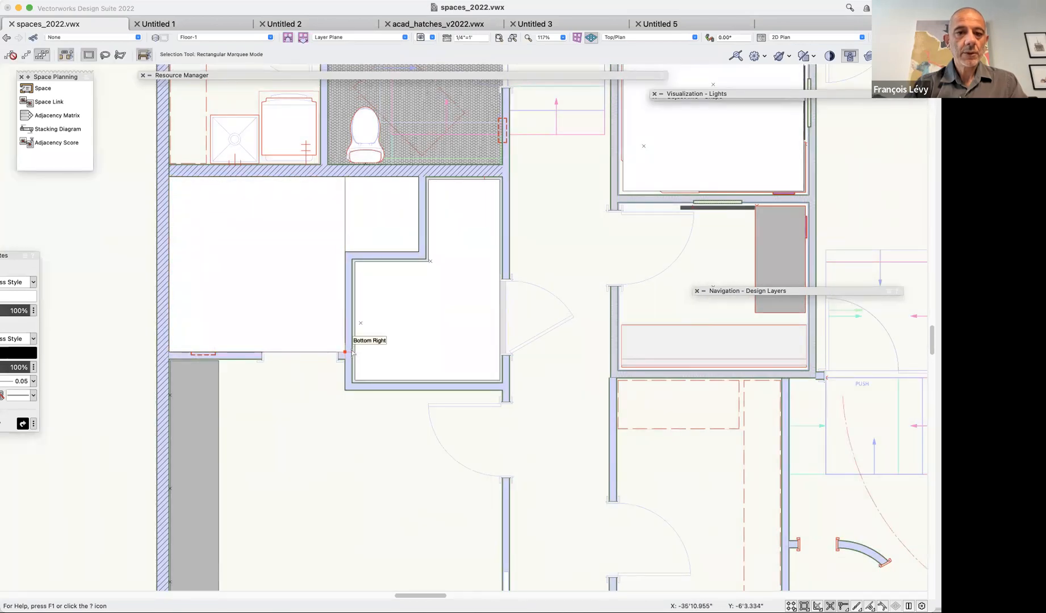
{"action": "left_click", "coordinate": [372, 226], "text": "shift"}
{"action": "left_click", "coordinate": [121, 1]}
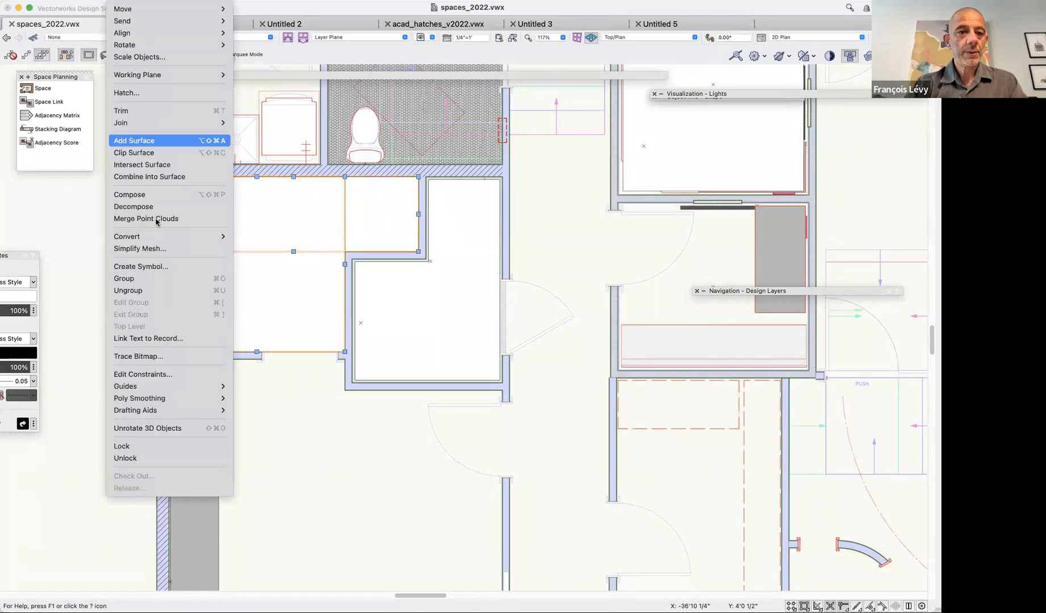
{"action": "left_click", "coordinate": [160, 142]}
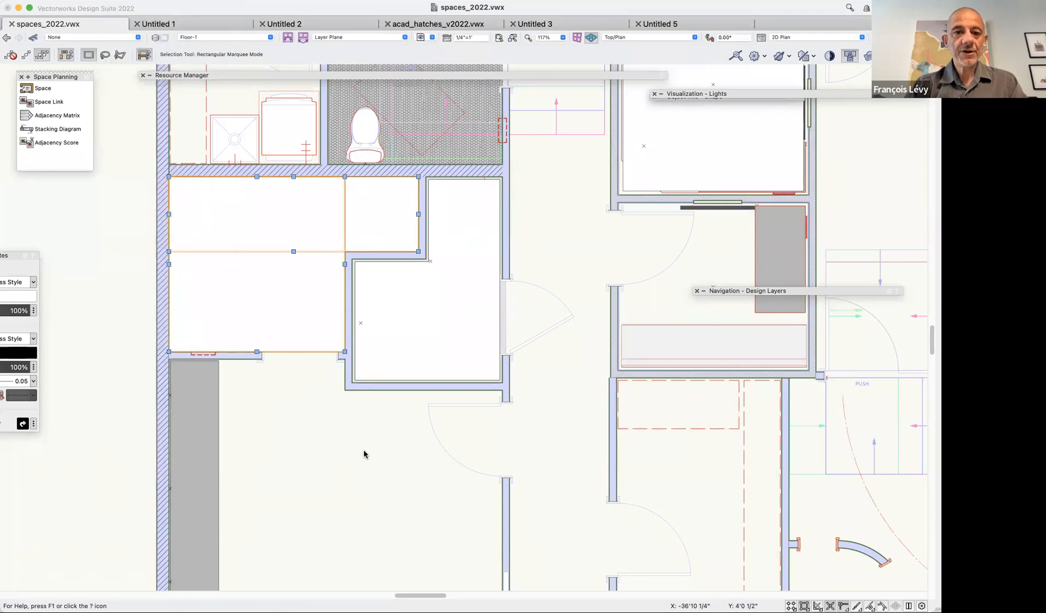
Convert the merged bathroom and alcove outline into a Space object with Create Objects from Shapes.
{"action": "left_click", "coordinate": [259, 1]}
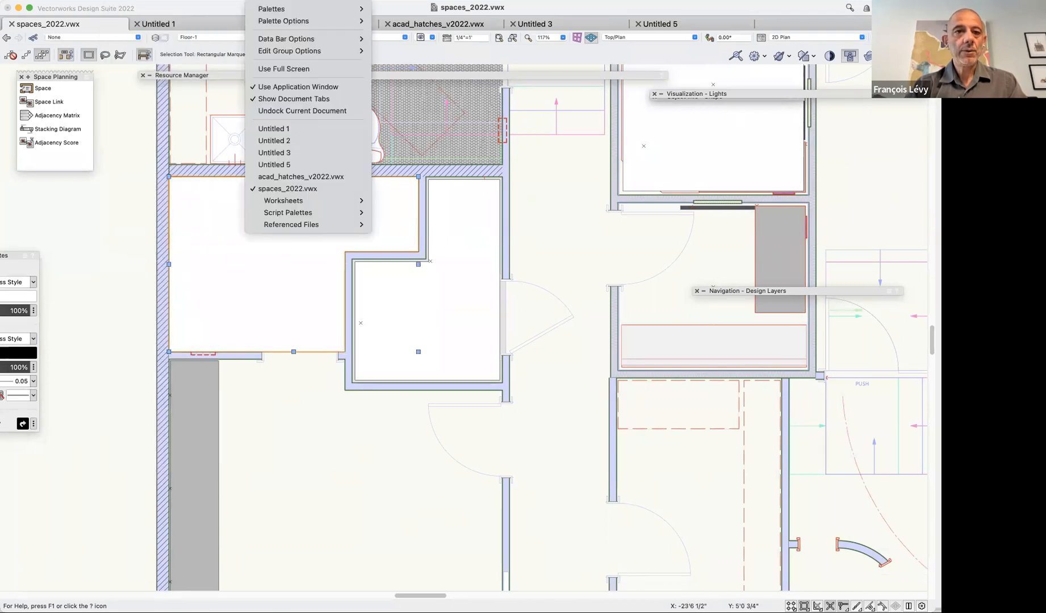
{"action": "mouse_move", "coordinate": [184, 1]}
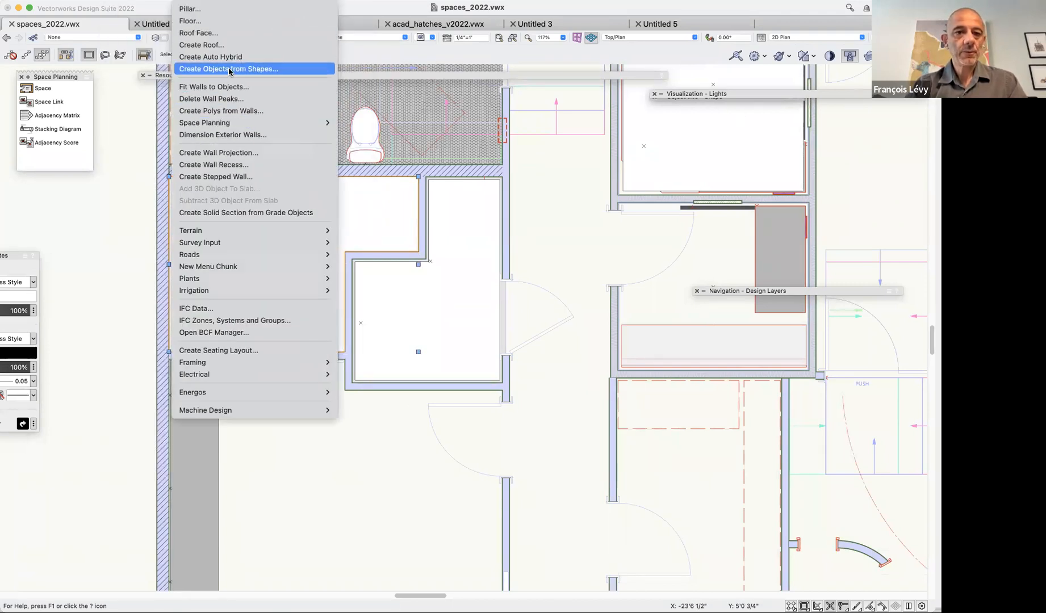
{"action": "left_click", "coordinate": [230, 69]}
{"action": "left_click", "coordinate": [487, 140]}
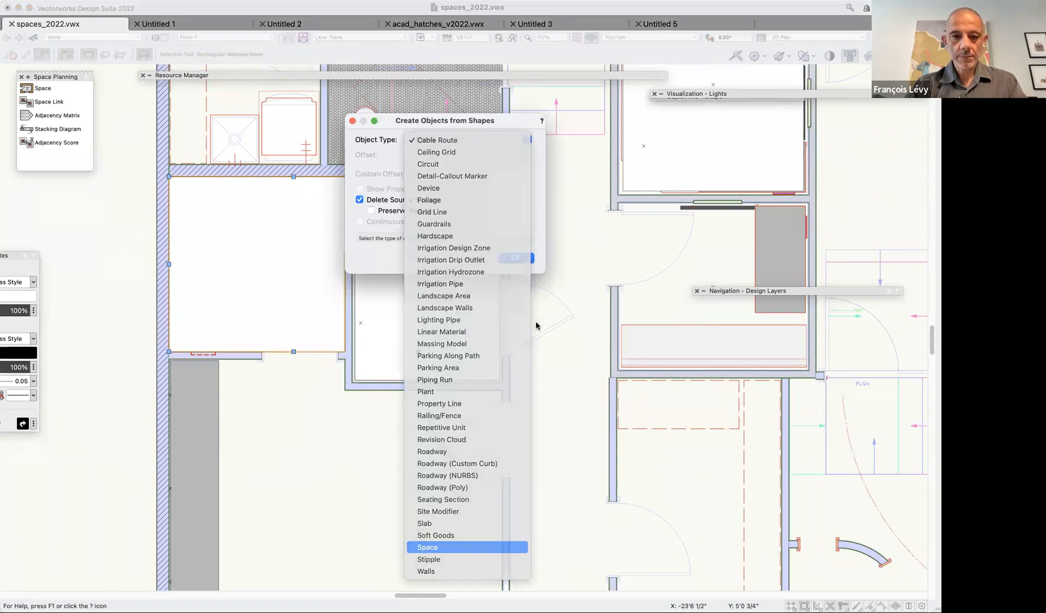
{"action": "left_click", "coordinate": [460, 549]}
{"action": "left_click", "coordinate": [512, 258]}
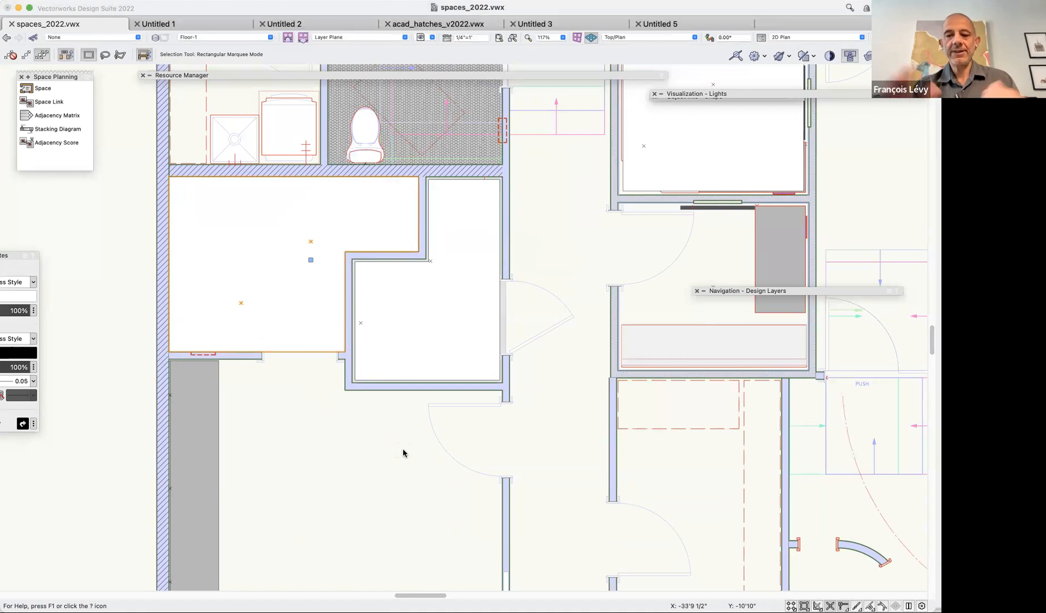
Move the floating Navigation and Visualization palettes apart to clear access to the Object Info palette.
{"action": "mouse_move", "coordinate": [808, 291]}
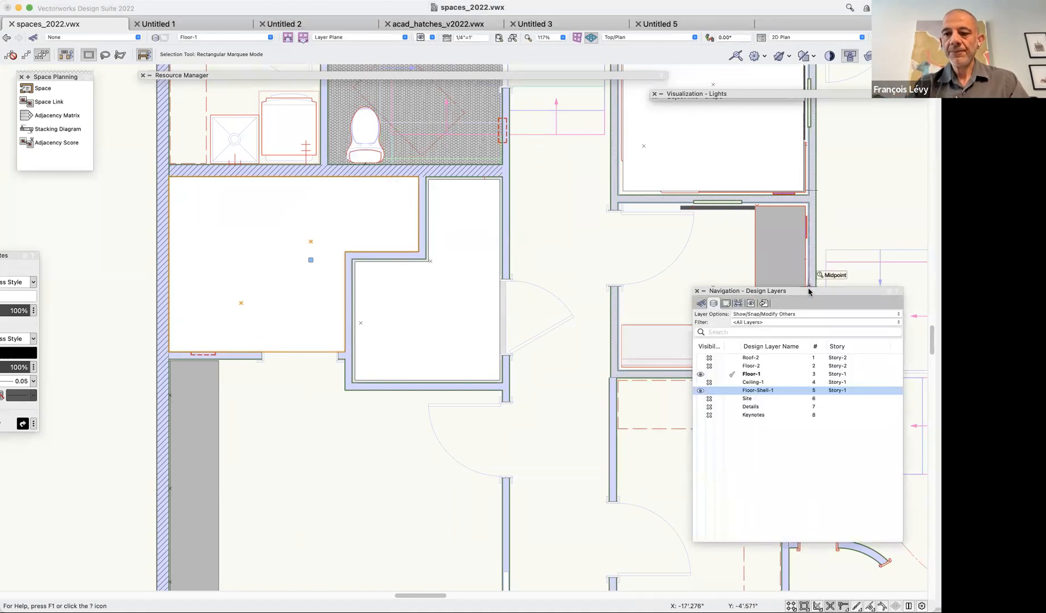
{"action": "left_click_drag", "start_coordinate": [809, 292], "coordinate": [852, 256]}
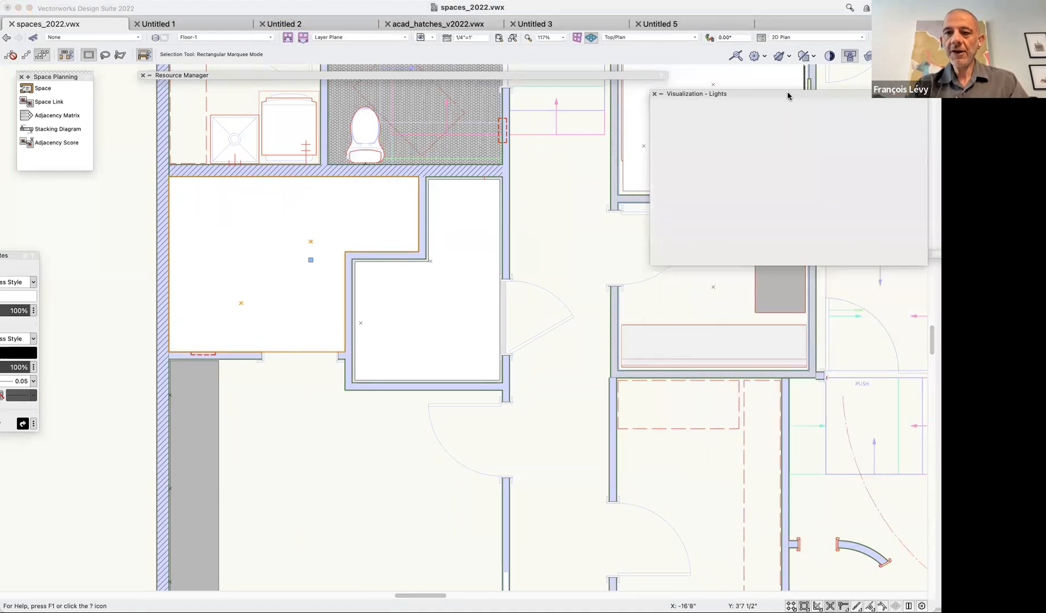
{"action": "mouse_move", "coordinate": [787, 95]}
{"action": "left_mouse_down"}
{"action": "mouse_move", "coordinate": [777, 157]}
{"action": "mouse_move", "coordinate": [786, 89]}
{"action": "mouse_move", "coordinate": [799, 106]}
{"action": "left_mouse_up"}
Try an automatic boundary instead of Manual for the merged L-shaped bathroom space, and undo the change.
{"action": "mouse_move", "coordinate": [763, 100]}
{"action": "scroll", "coordinate": [760, 403], "scroll_direction": "down", "scroll_amount": 5}
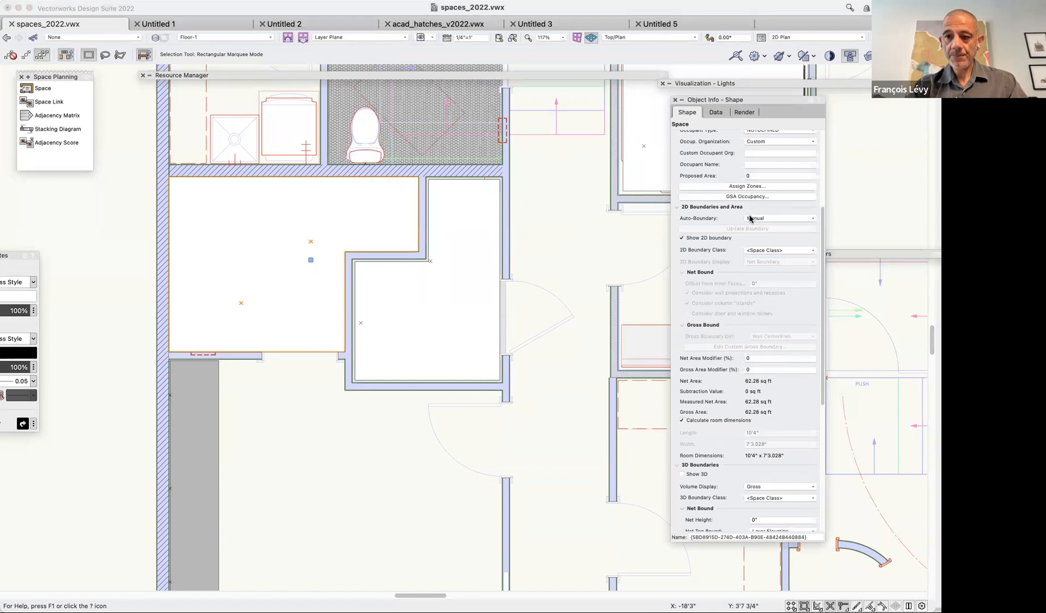
{"action": "left_click", "coordinate": [749, 218]}
{"action": "left_click", "coordinate": [758, 239]}
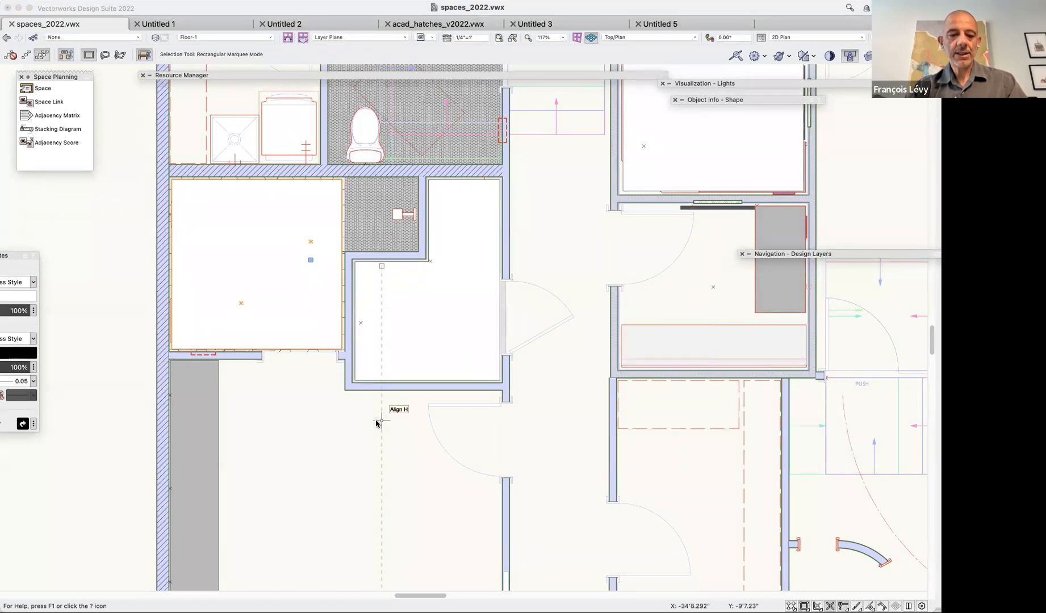
{"action": "left_click", "coordinate": [340, 424]}
{"action": "key", "text": "super+z"}
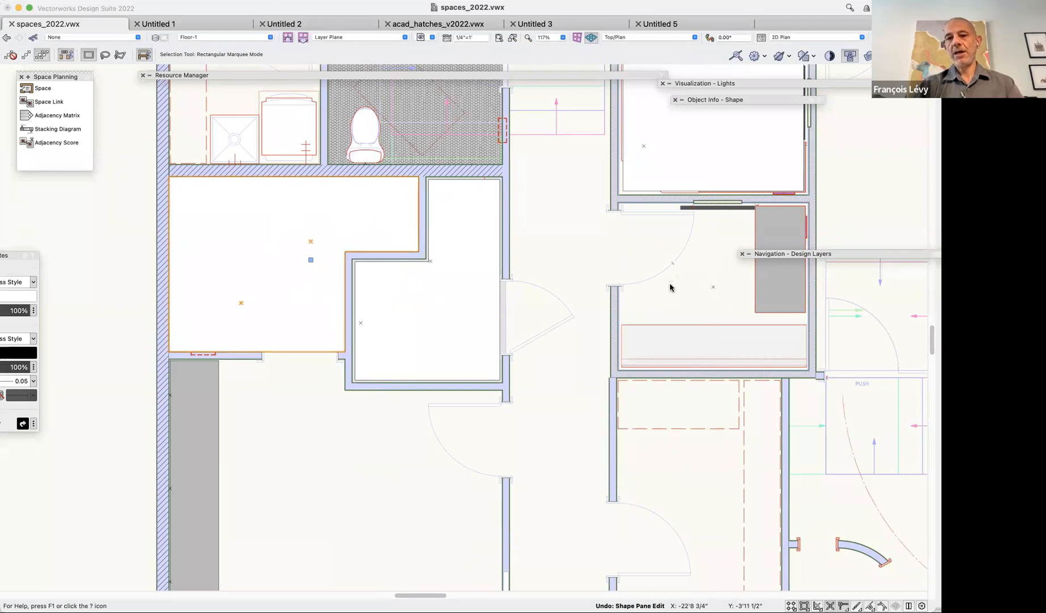
Draw a rectangle about 9'7" by 16'2" between opposite inside corners of one room along the exterior window wall.
{"action": "scroll", "coordinate": [670, 287], "scroll_direction": "up", "scroll_amount": 12}
{"action": "scroll", "coordinate": [670, 288], "scroll_direction": "right", "scroll_amount": 5}
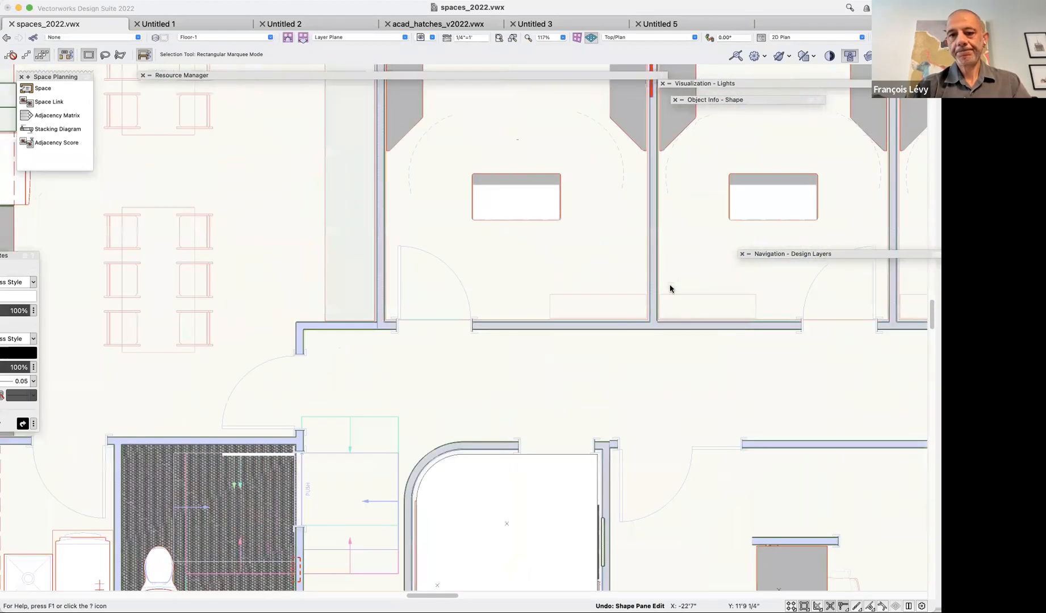
{"action": "scroll", "coordinate": [669, 287], "scroll_direction": "up", "scroll_amount": 7}
{"action": "scroll", "coordinate": [670, 286], "scroll_direction": "right", "scroll_amount": 5}
{"action": "scroll", "coordinate": [670, 287], "scroll_direction": "down", "scroll_amount": 3}
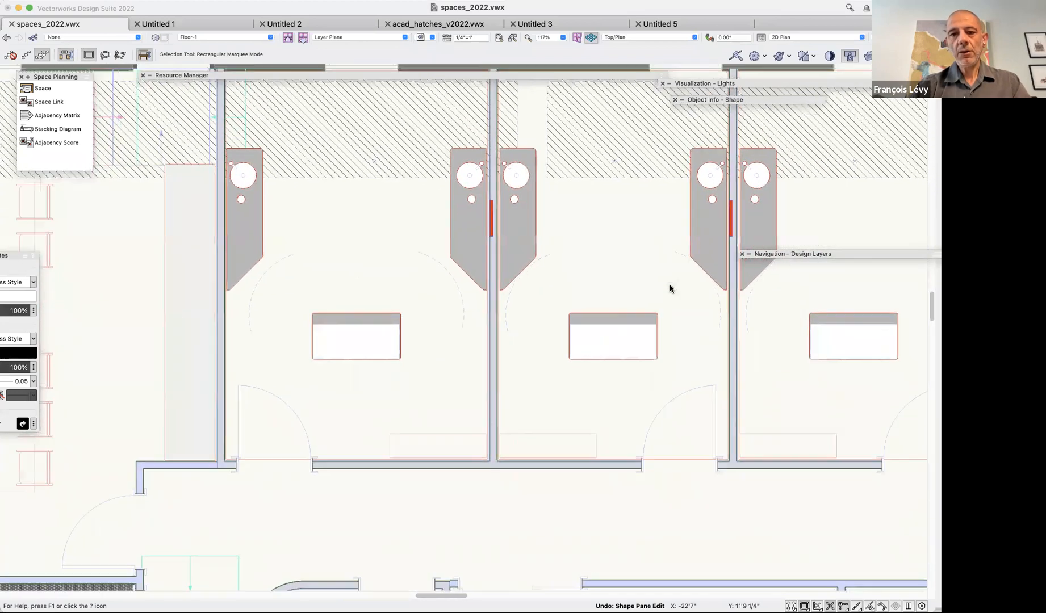
{"action": "scroll", "coordinate": [669, 288], "scroll_direction": "up", "scroll_amount": 4}
{"action": "scroll", "coordinate": [669, 288], "scroll_direction": "left", "scroll_amount": 2}
{"action": "scroll", "coordinate": [669, 288], "scroll_direction": "down", "scroll_amount": 5}
{"action": "scroll", "coordinate": [669, 289], "scroll_direction": "up", "scroll_amount": 4}
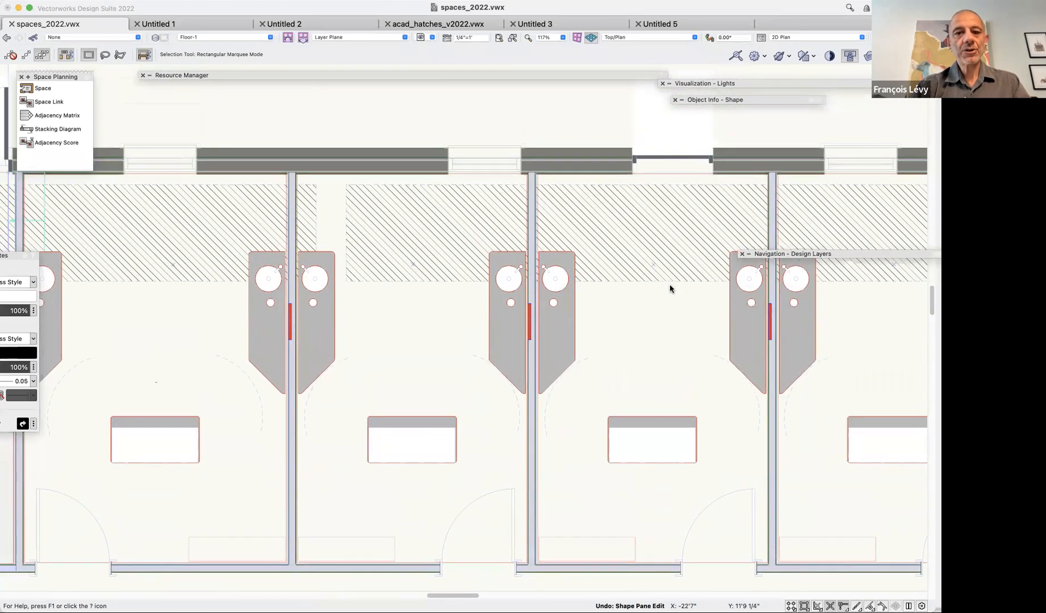
{"action": "key", "text": "4"}
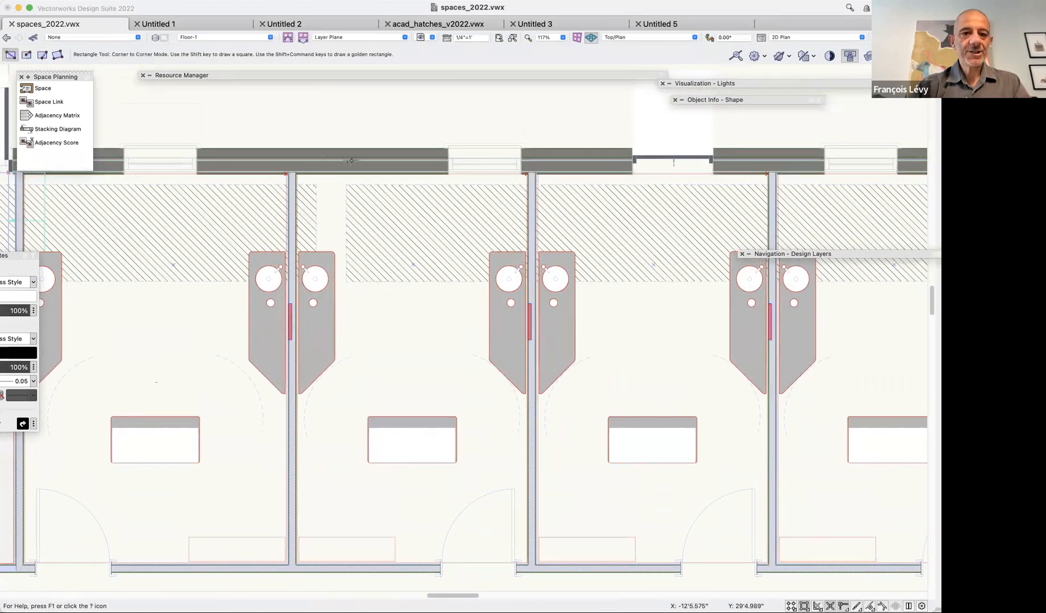
{"action": "key", "text": "z"}
{"action": "left_click", "coordinate": [296, 173]}
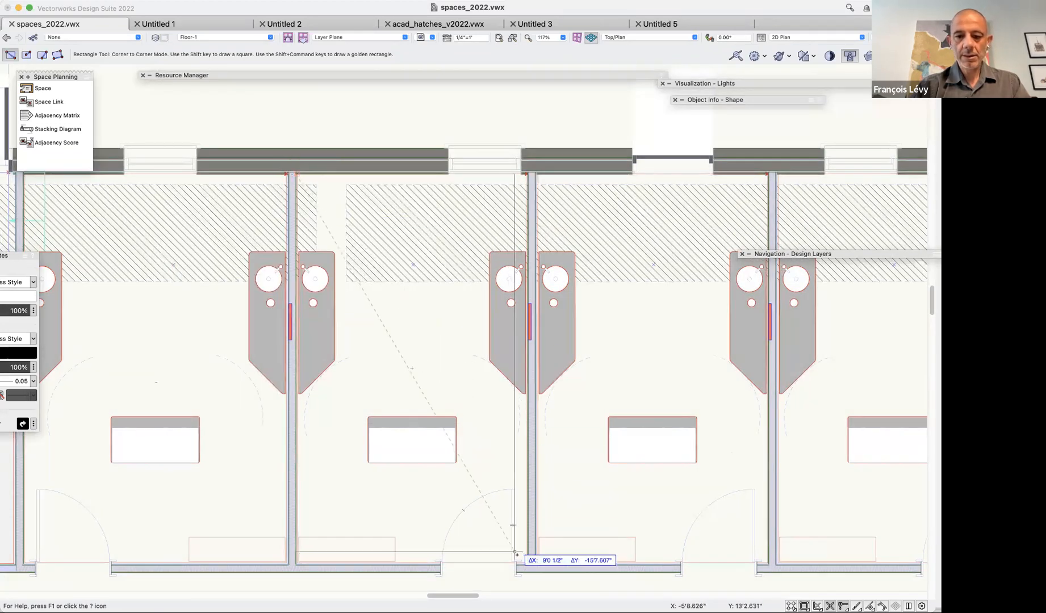
{"action": "key", "text": "z"}
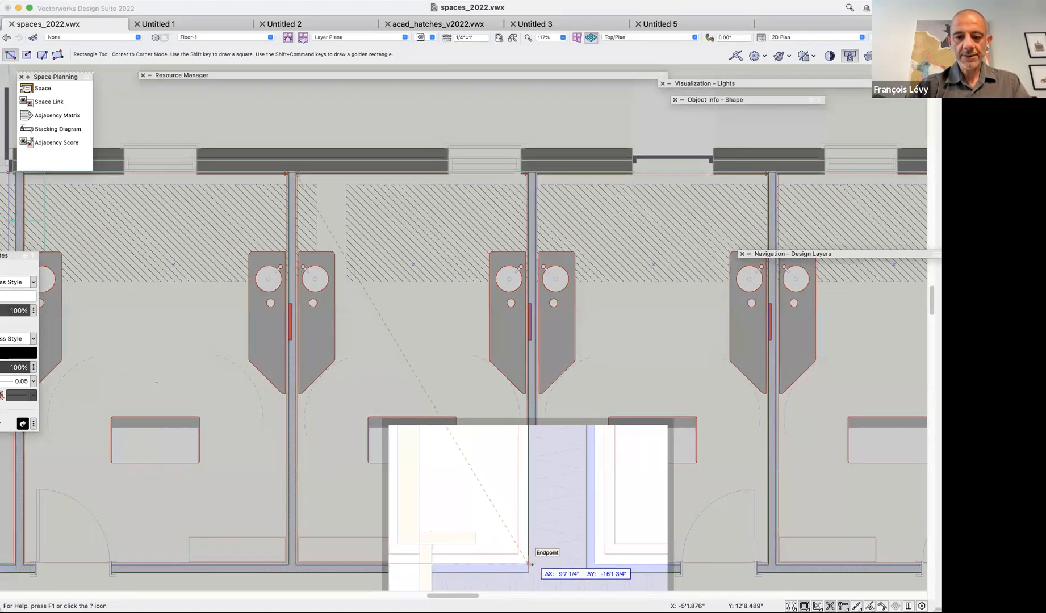
{"action": "left_click", "coordinate": [528, 564]}
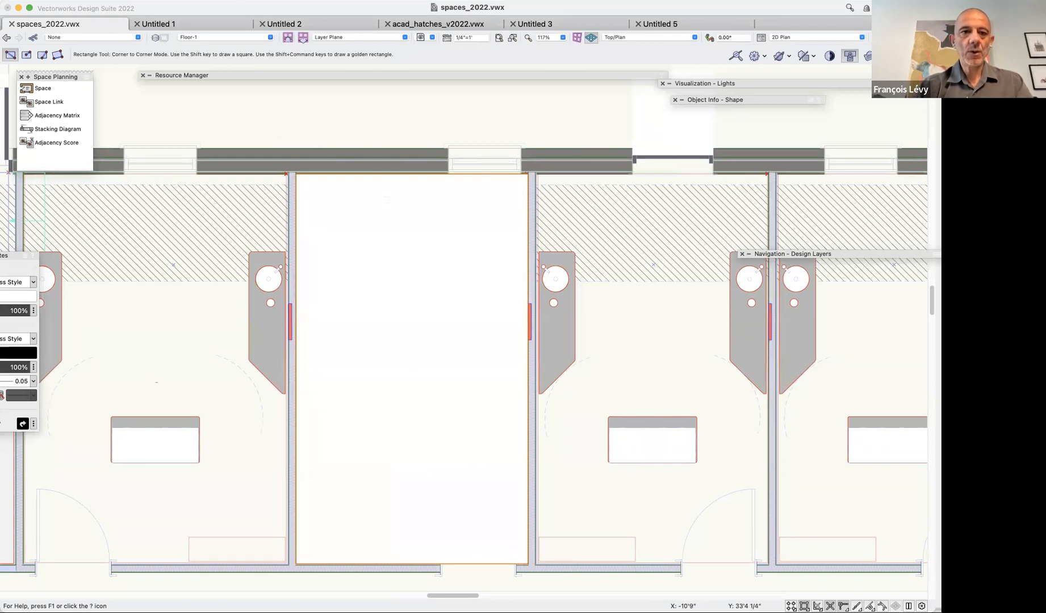
Convert the rectangle into a Space with Create Objects from Shapes, deleting the source shape.
{"action": "left_click", "coordinate": [184, 2]}
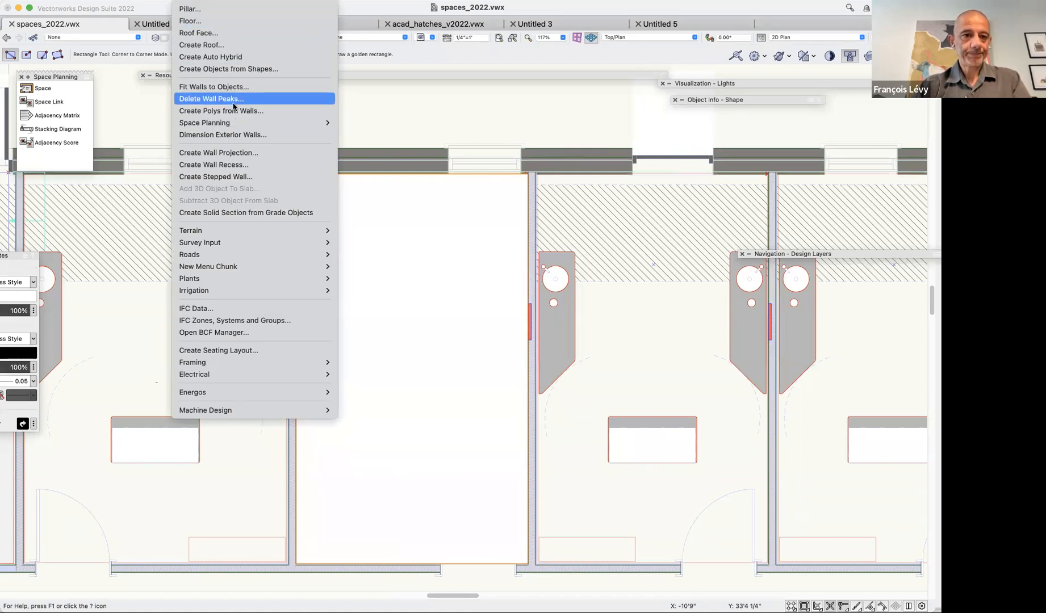
{"action": "left_click", "coordinate": [227, 69]}
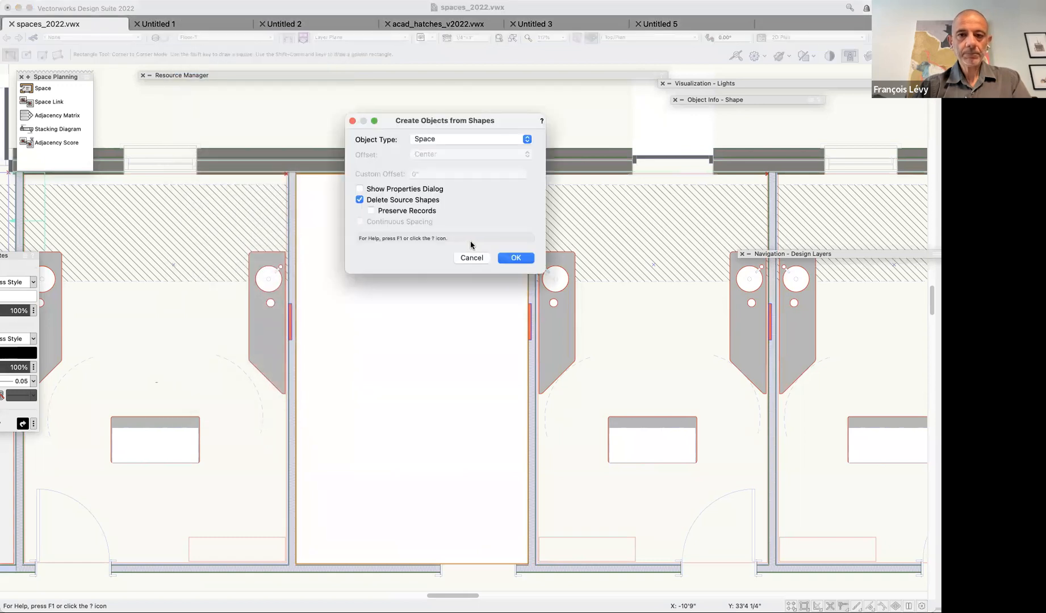
{"action": "left_click", "coordinate": [516, 259]}
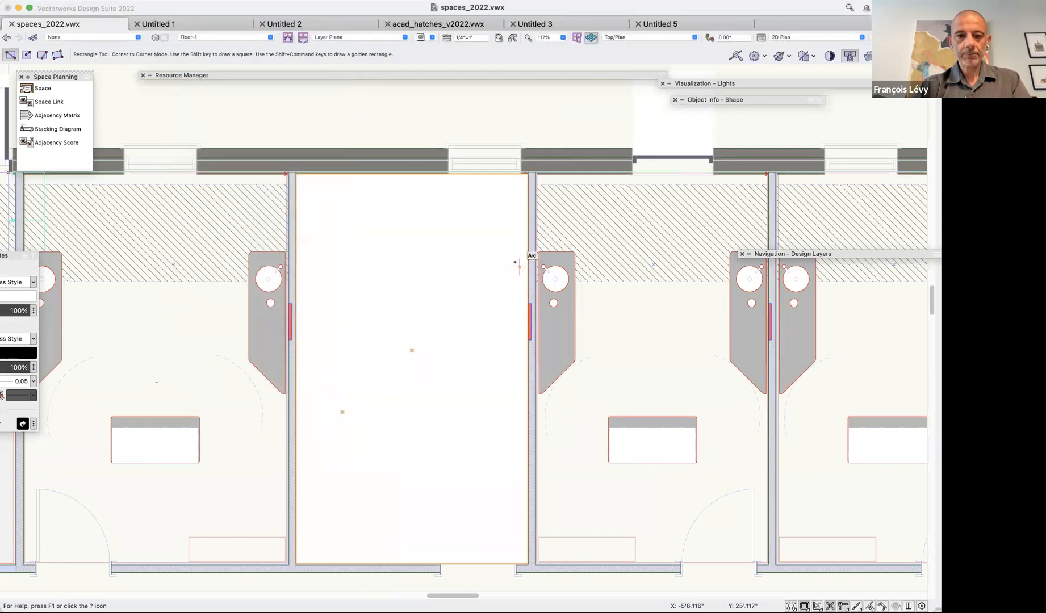
Orbit the plan into 3D and isolate the new space and its adjoining partition wall with the Clip Cube.
{"action": "key", "text": "shift+c"}
{"action": "left_click_drag", "start_coordinate": [511, 340], "coordinate": [675, 284]}
{"action": "key", "text": "x"}
{"action": "left_click", "coordinate": [545, 260]}
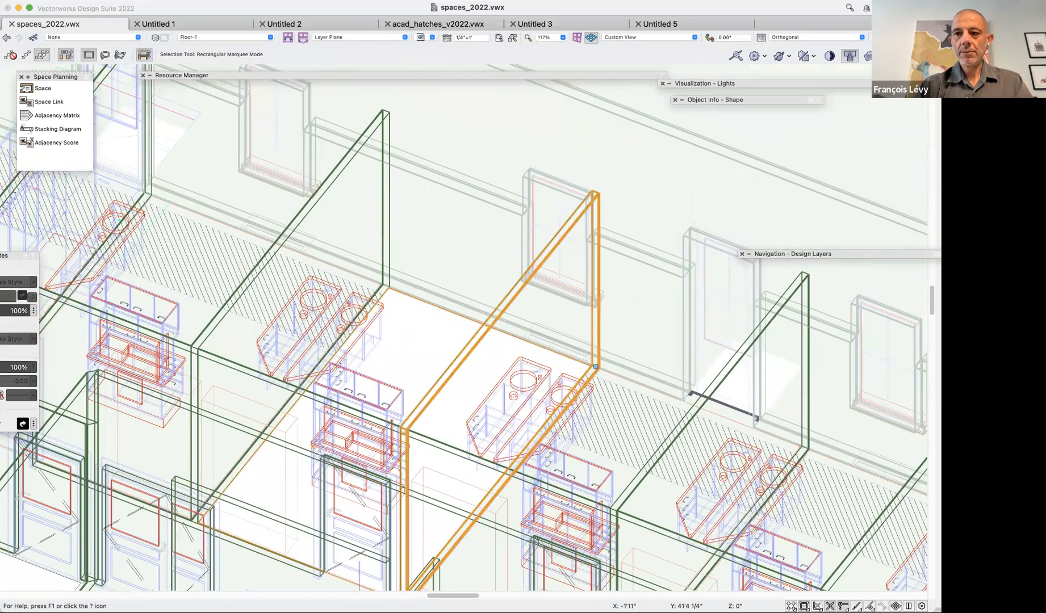
{"action": "left_click", "coordinate": [868, 56]}
Show the clipped room shaded in perspective and orbit around to the outer side of its partition wall.
{"action": "key", "text": "shift+u"}
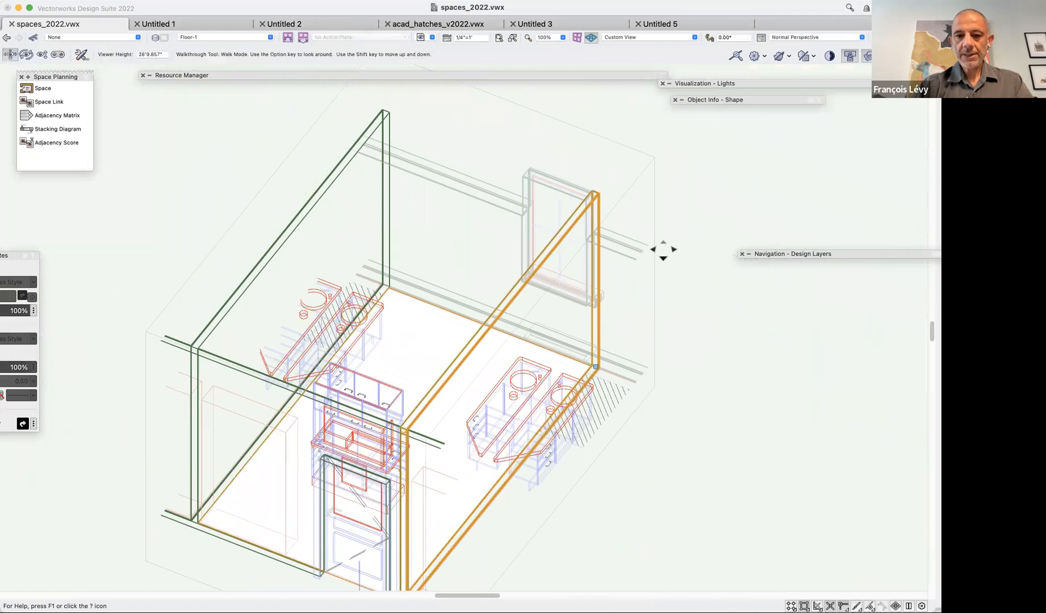
{"action": "key", "text": "u"}
{"action": "key", "text": "u"}
{"action": "key", "text": "u"}
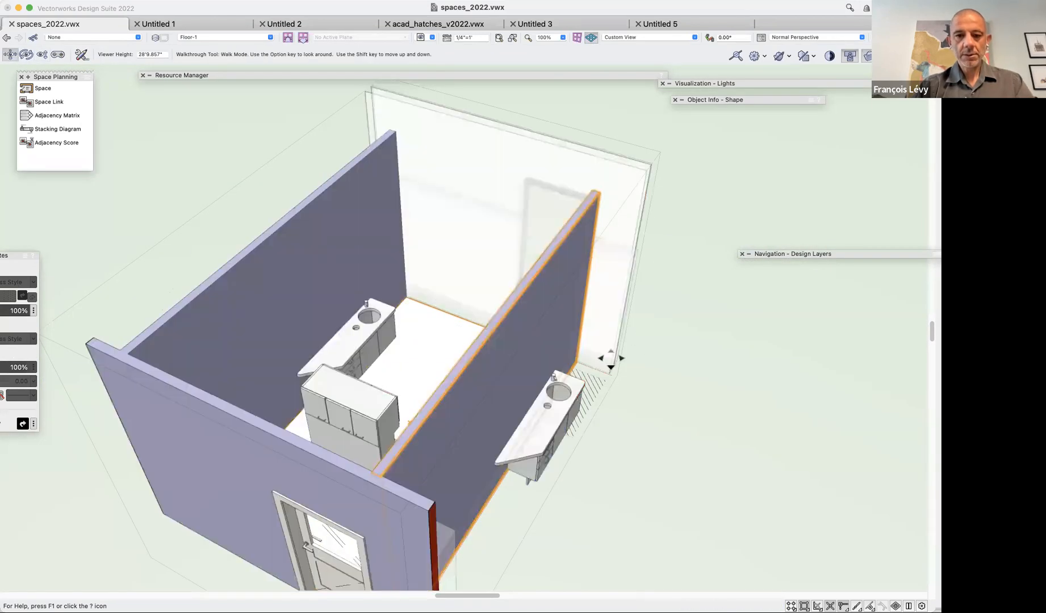
{"action": "left_click_drag", "start_coordinate": [611, 359], "coordinate": [655, 376]}
{"action": "key", "text": "shift+c"}
{"action": "left_click_drag", "start_coordinate": [656, 336], "coordinate": [518, 361]}
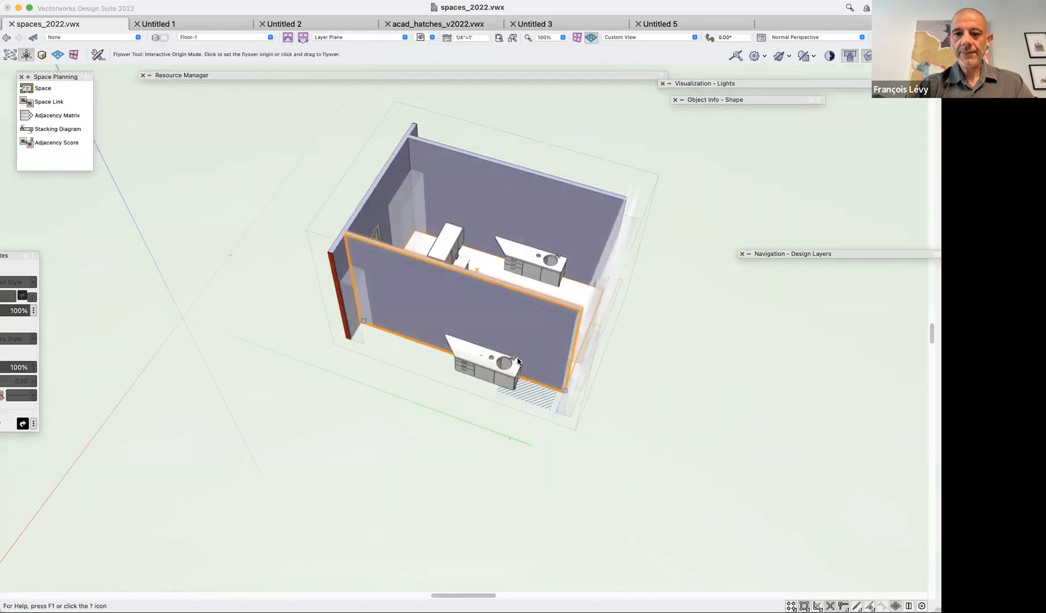
Select only the room's space and turn on Show 3D in its 3D Boundaries settings.
{"action": "key", "text": "x"}
{"action": "left_click", "coordinate": [749, 420]}
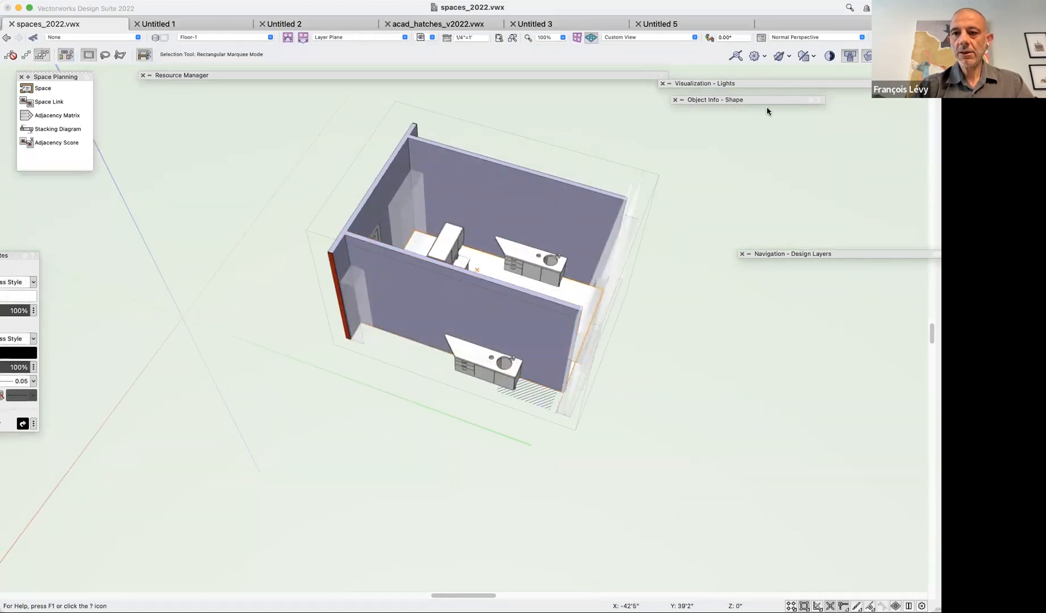
{"action": "mouse_move", "coordinate": [771, 101]}
{"action": "scroll", "coordinate": [784, 268], "scroll_direction": "down", "scroll_amount": 3}
{"action": "scroll", "coordinate": [784, 269], "scroll_direction": "up", "scroll_amount": 8}
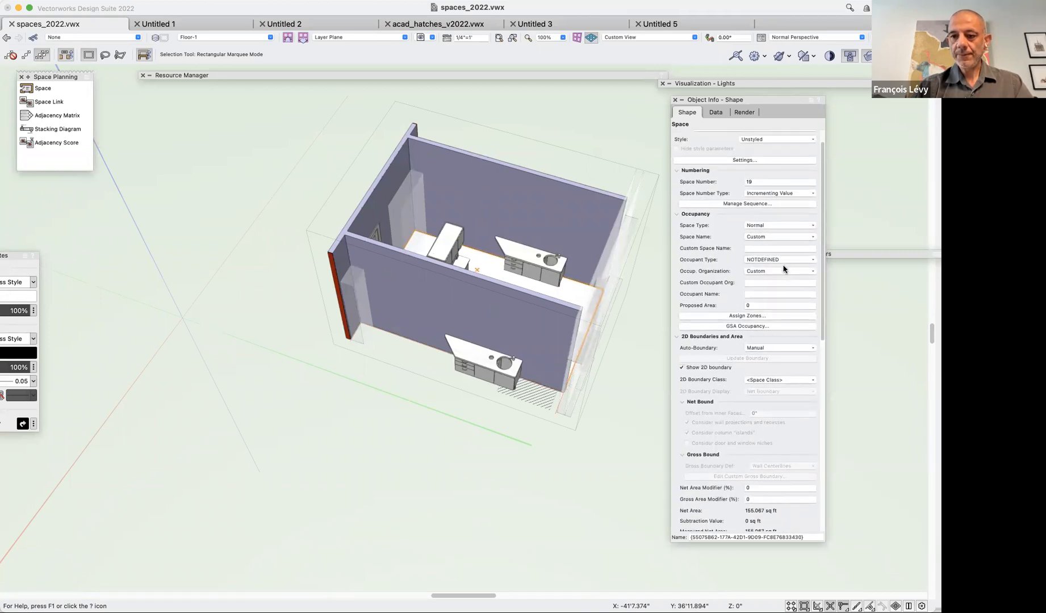
{"action": "scroll", "coordinate": [784, 268], "scroll_direction": "up", "scroll_amount": 2}
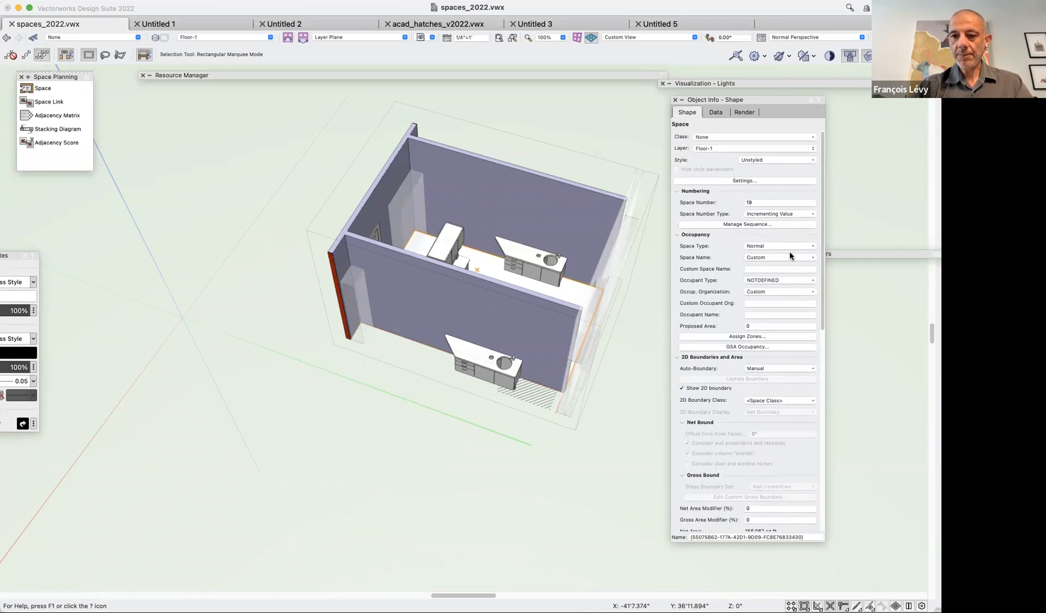
{"action": "left_click", "coordinate": [757, 182]}
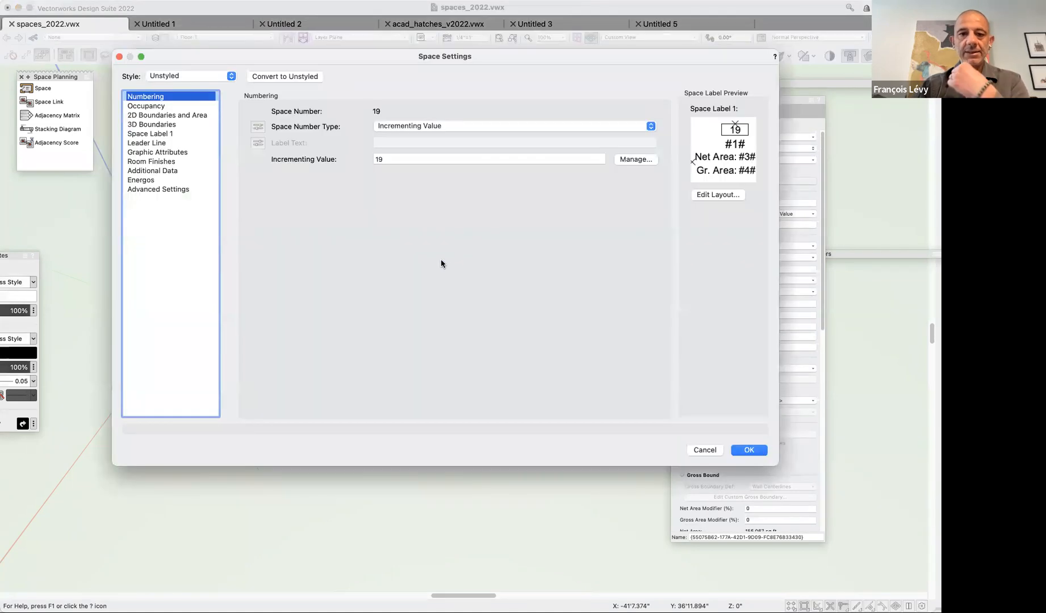
{"action": "left_click", "coordinate": [175, 124]}
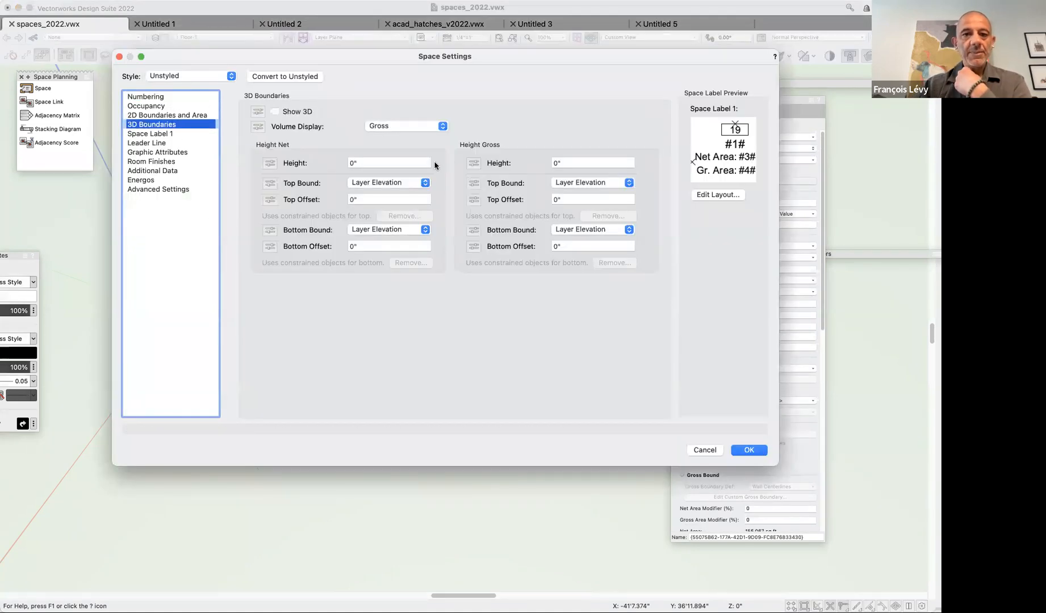
{"action": "left_click", "coordinate": [305, 111]}
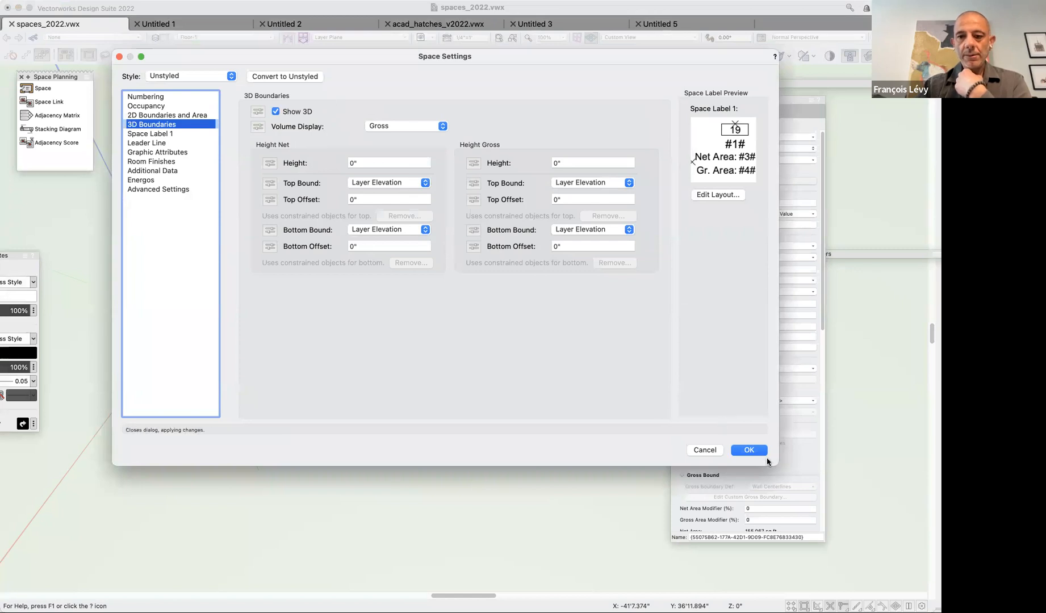
{"action": "left_click", "coordinate": [750, 451]}
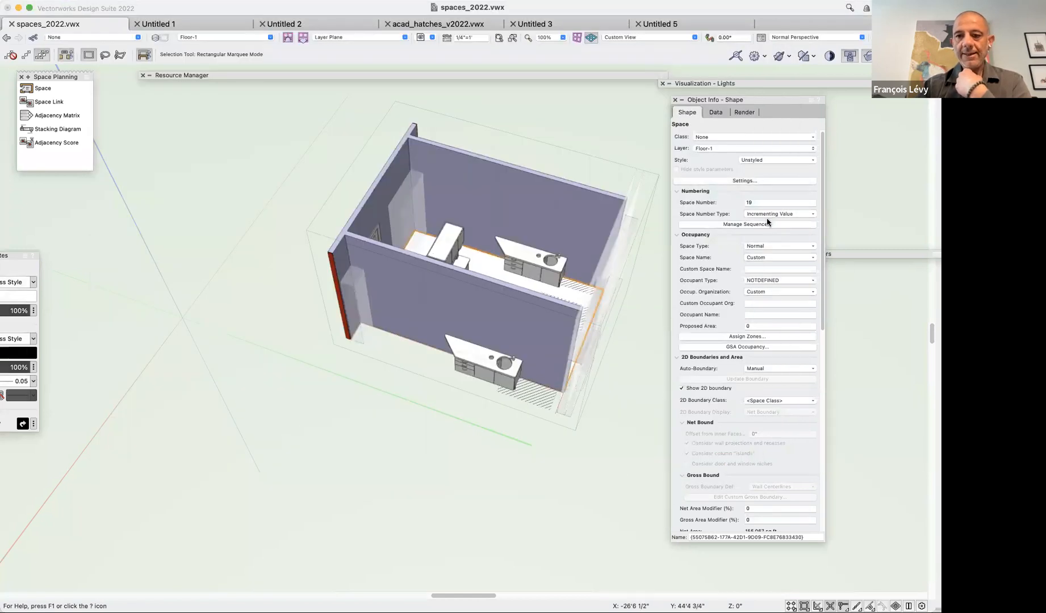
Set the space's net height top bound to Ceiling and its gross height top bound to Bottom of Structure.
{"action": "left_click", "coordinate": [762, 179]}
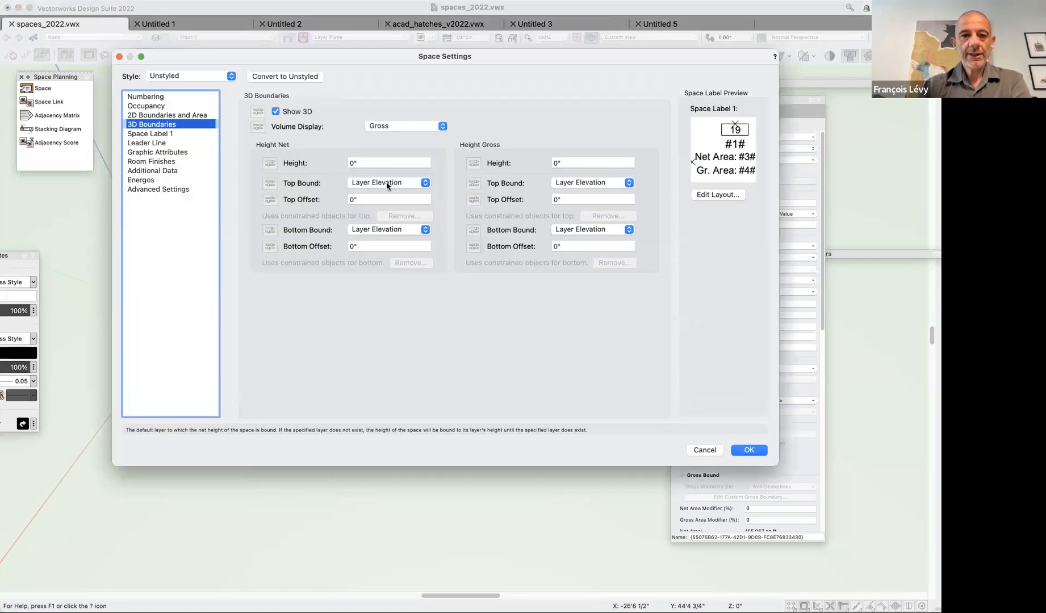
{"action": "left_click", "coordinate": [386, 182]}
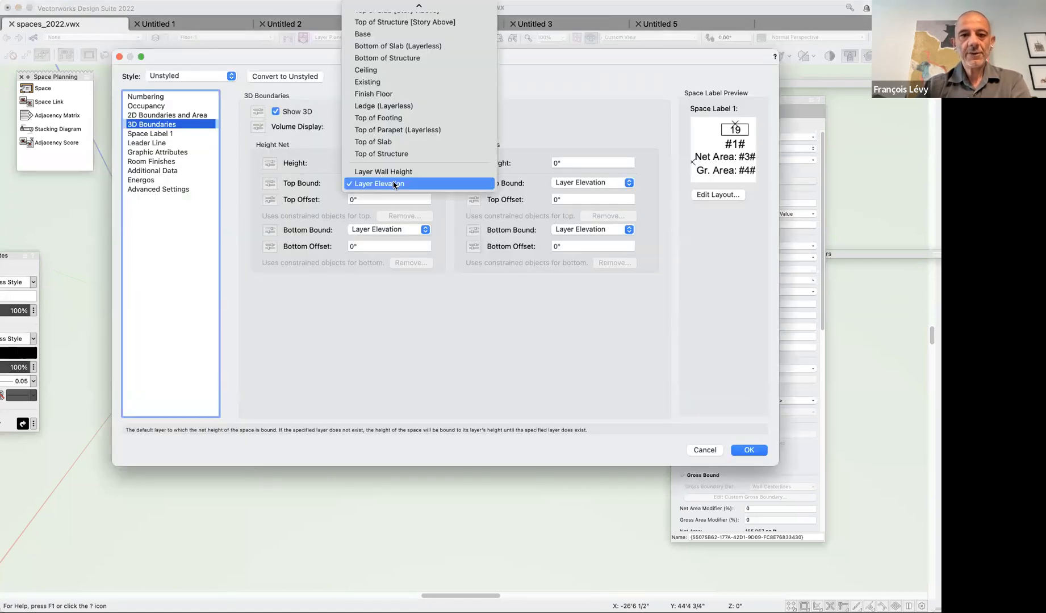
{"action": "mouse_move", "coordinate": [397, 5]}
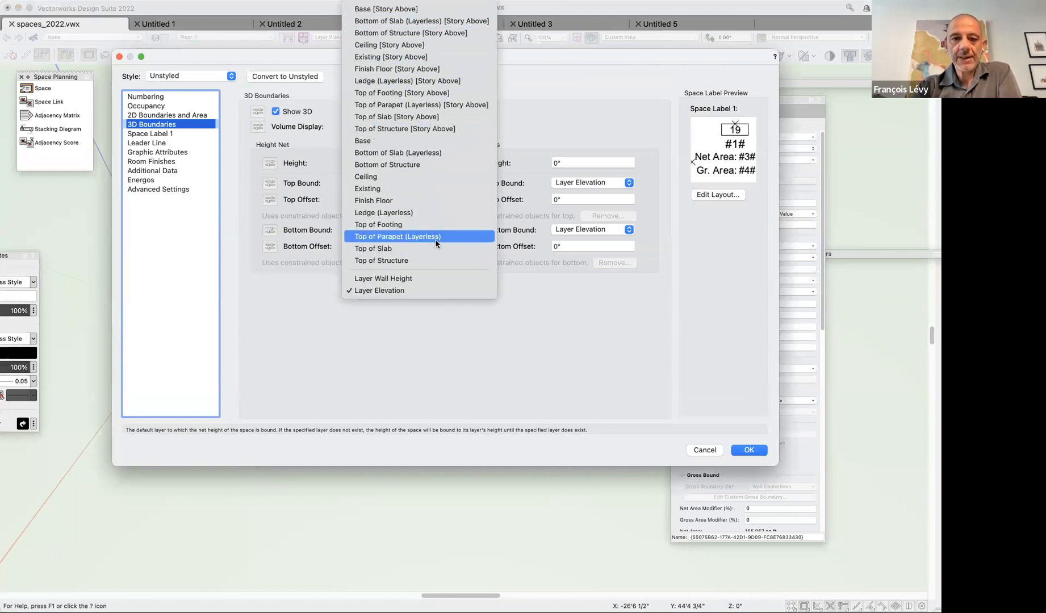
{"action": "left_click", "coordinate": [422, 179]}
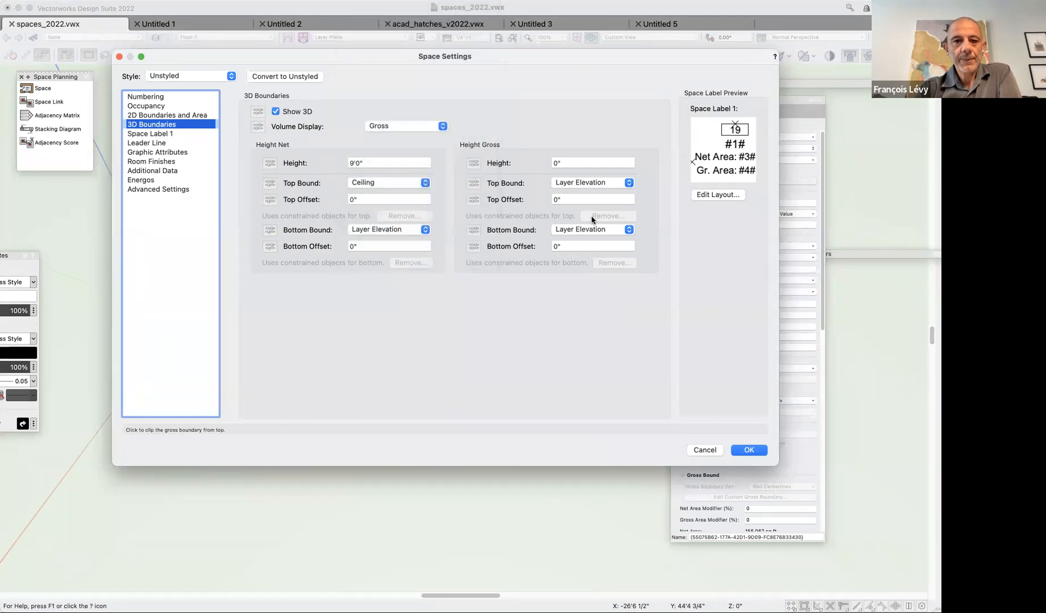
{"action": "left_click", "coordinate": [579, 184]}
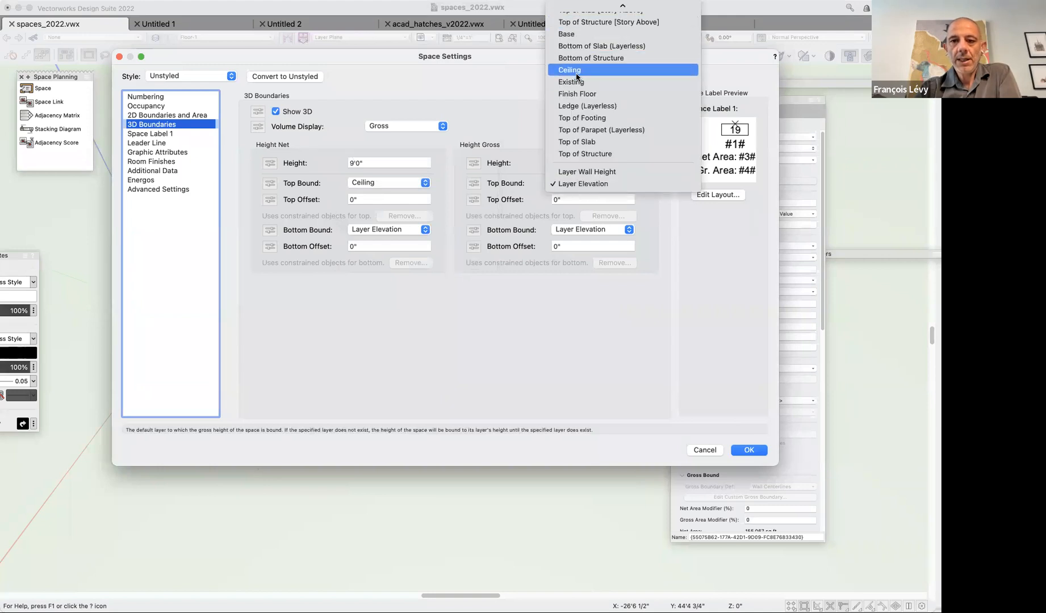
{"action": "left_click", "coordinate": [590, 58]}
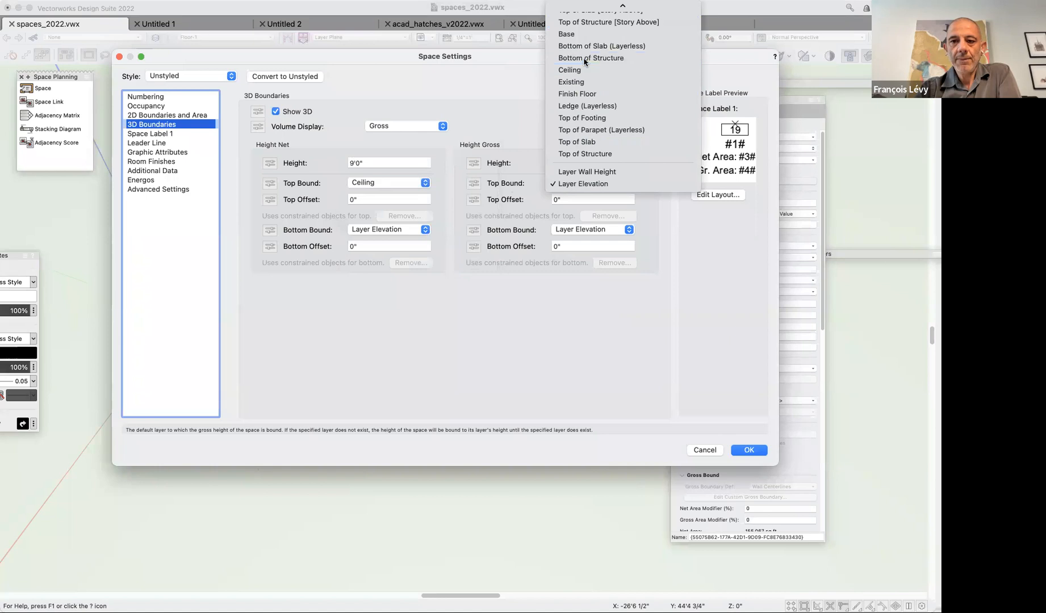
{"action": "left_click", "coordinate": [747, 450]}
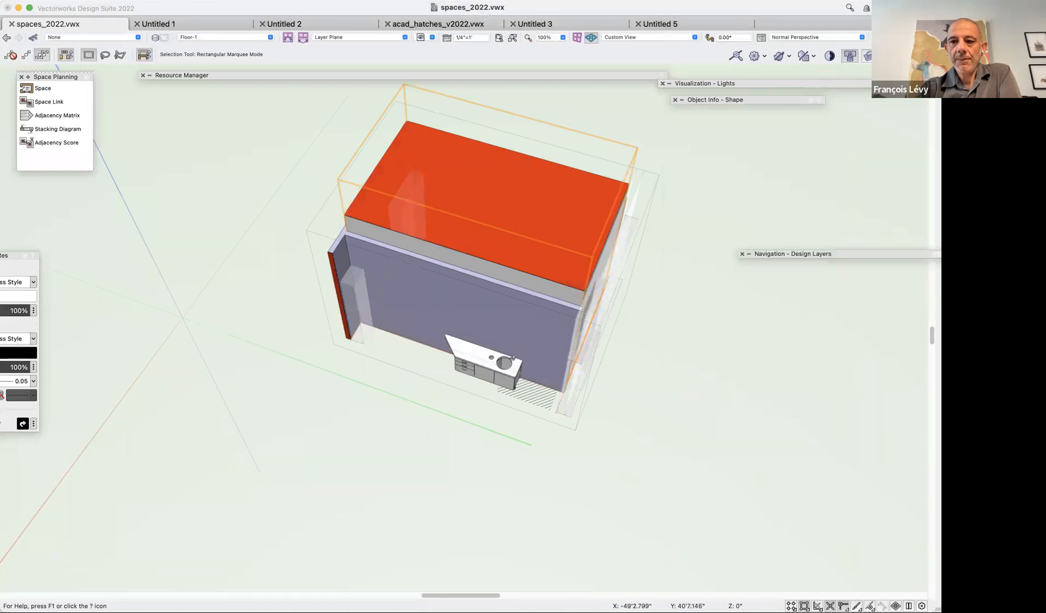
Reset the Clip Cube so that it encloses the full height of the 3D space.
{"action": "left_click", "coordinate": [867, 56]}
{"action": "left_click", "coordinate": [866, 56]}
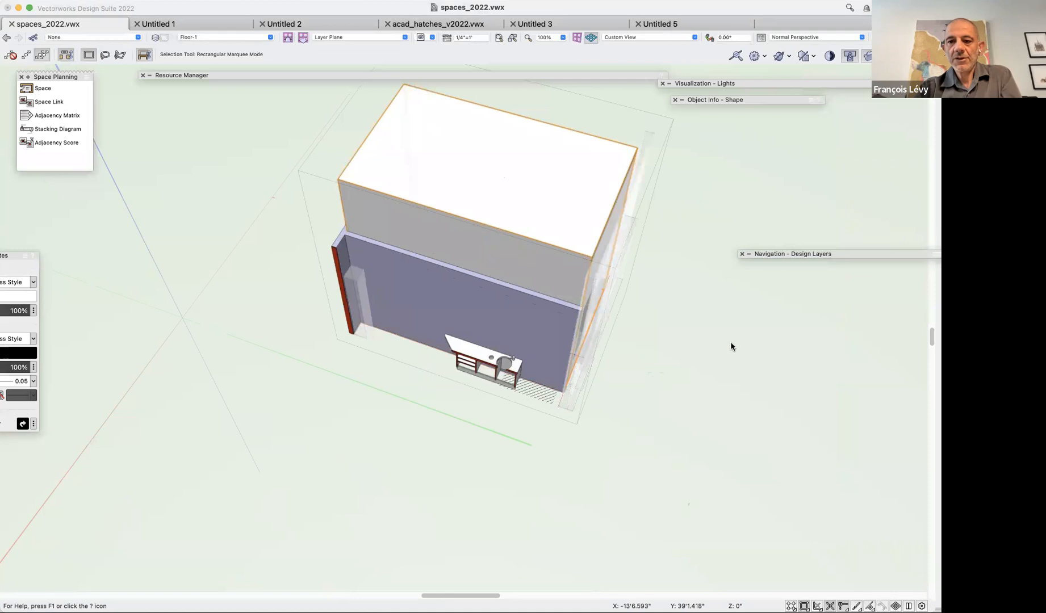
{"action": "scroll", "coordinate": [679, 326], "scroll_direction": "right", "scroll_amount": 5}
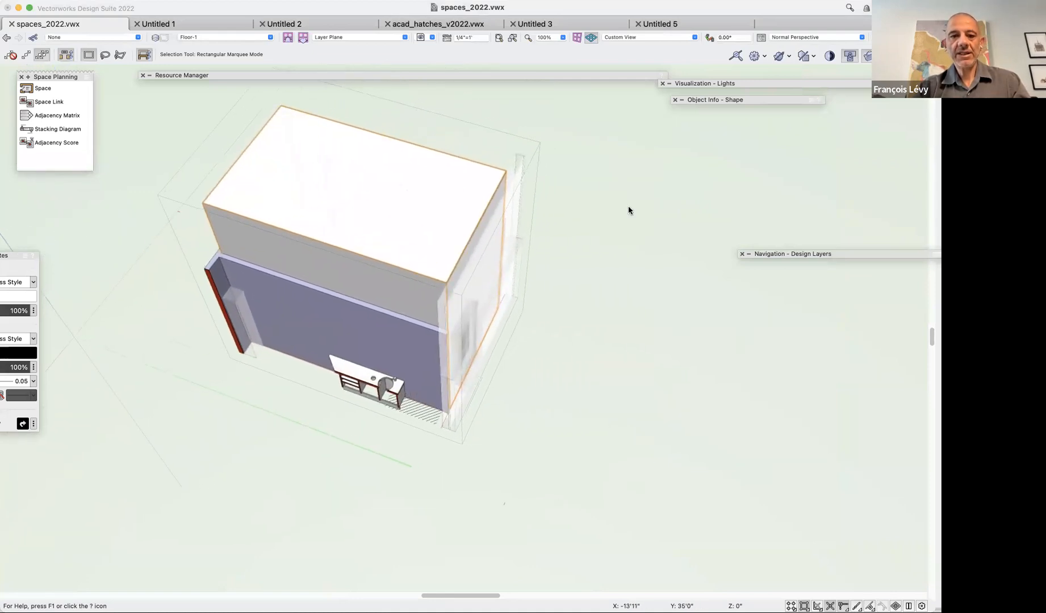
Orbit around to the opposite end of the room and set the space's 3D Volume Display to Net.
{"action": "key", "text": "shift+c"}
{"action": "left_click_drag", "start_coordinate": [574, 350], "coordinate": [619, 317]}
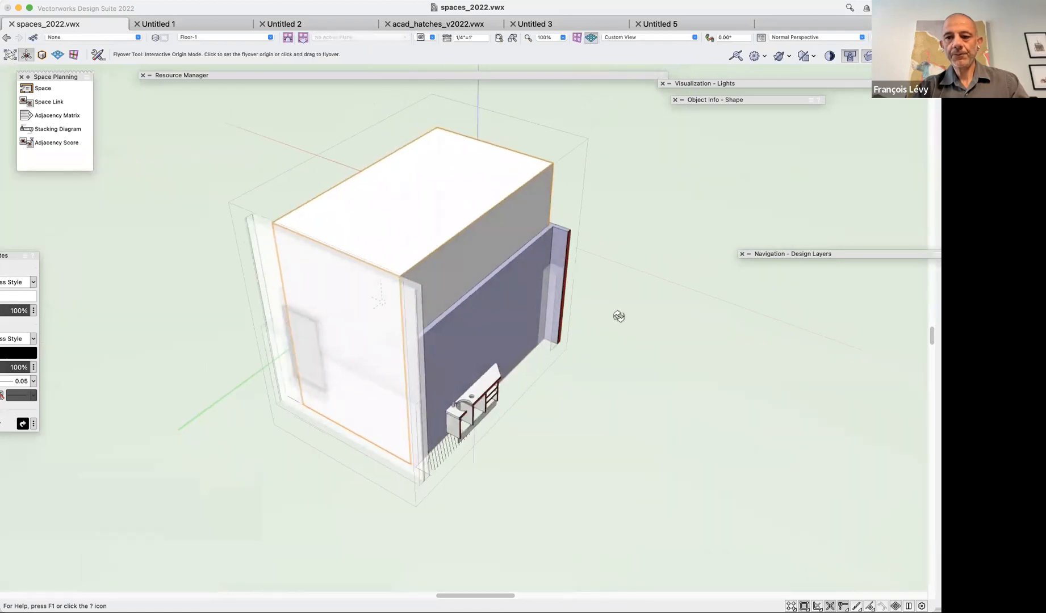
{"action": "mouse_move", "coordinate": [751, 101]}
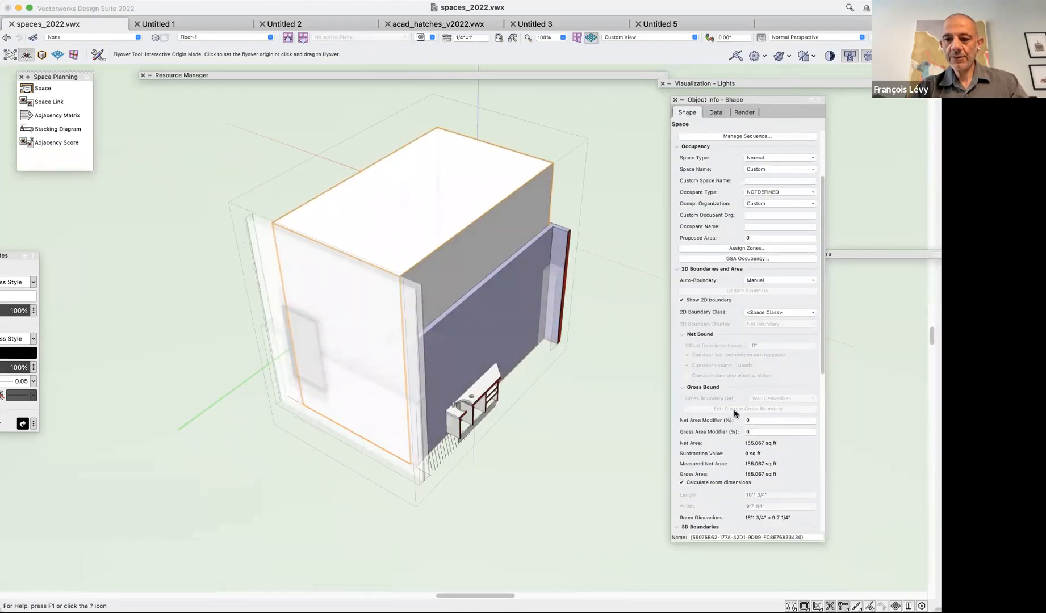
{"action": "left_click", "coordinate": [676, 270]}
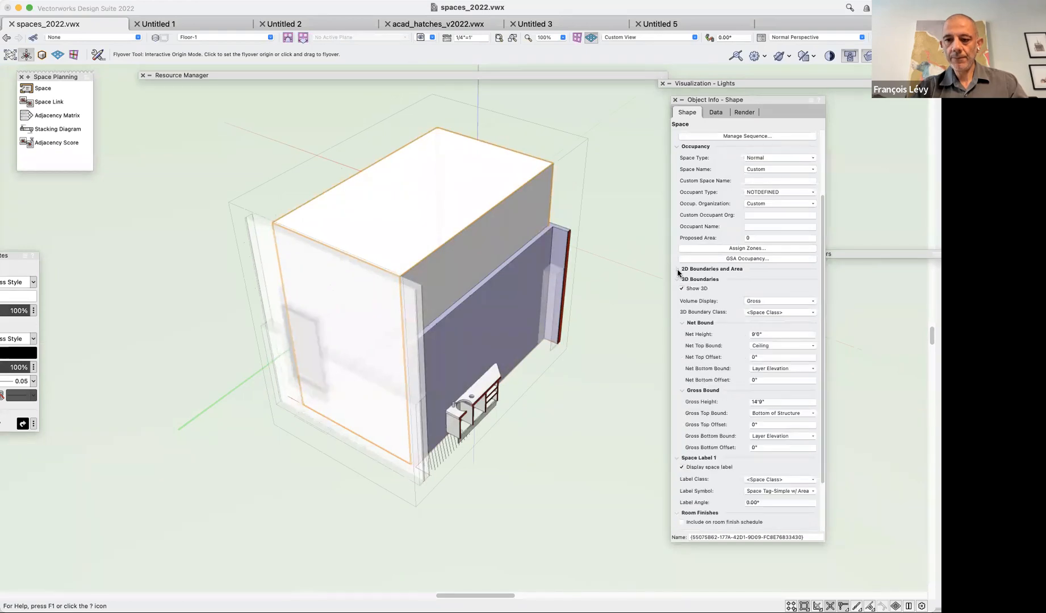
{"action": "left_click", "coordinate": [767, 304]}
{"action": "left_click", "coordinate": [767, 321]}
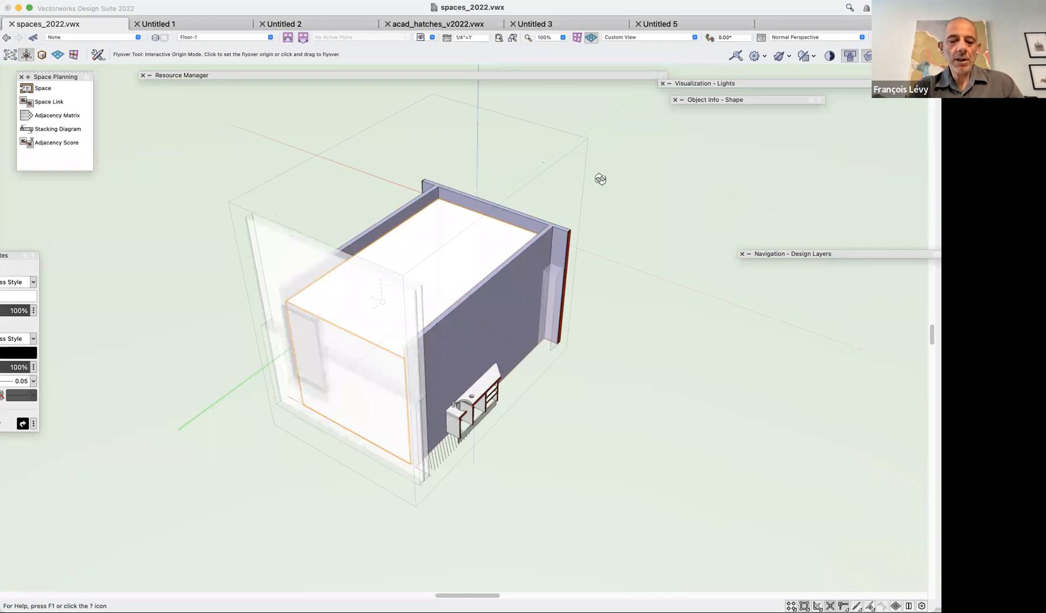
Push the Clip Cube face on the cabinet side slightly inward towards the partition wall and orbit round to the room's door side.
{"action": "key", "text": "x"}
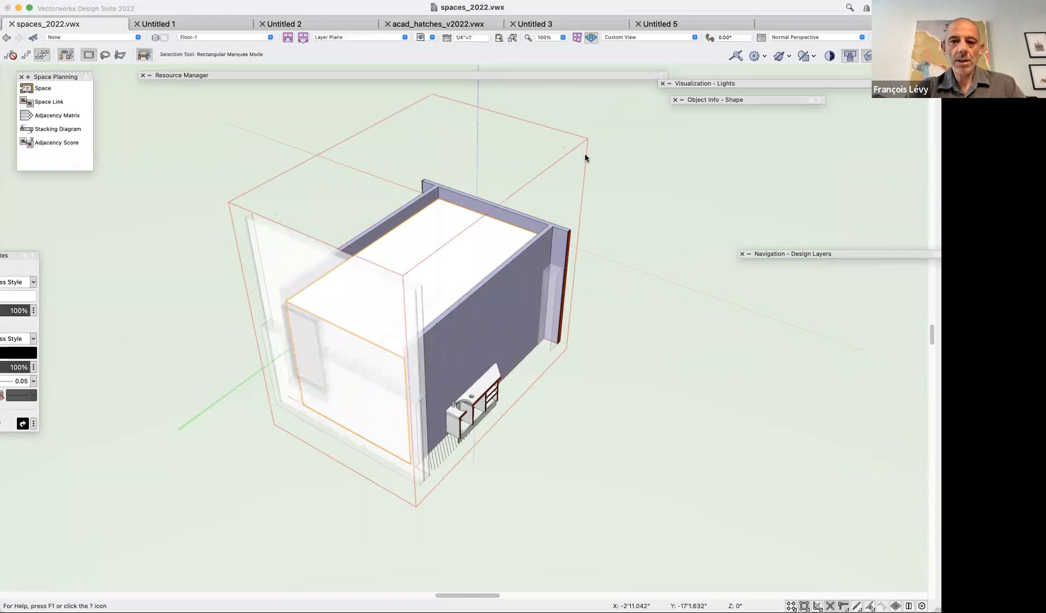
{"action": "left_click", "coordinate": [557, 180]}
{"action": "left_click", "coordinate": [549, 177]}
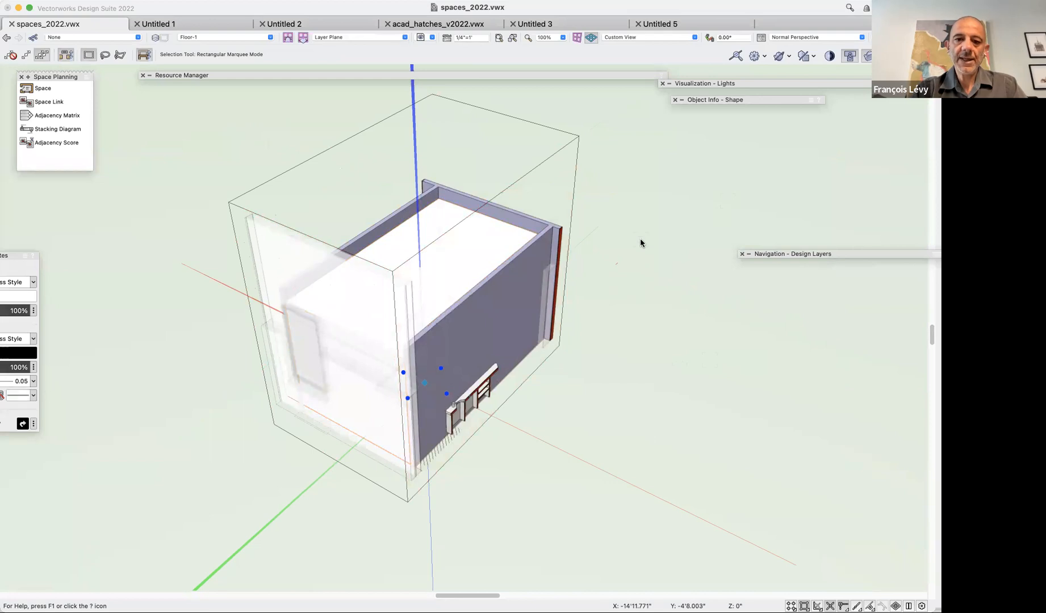
{"action": "key", "text": "shift+c"}
{"action": "left_click_drag", "start_coordinate": [609, 216], "coordinate": [425, 223]}
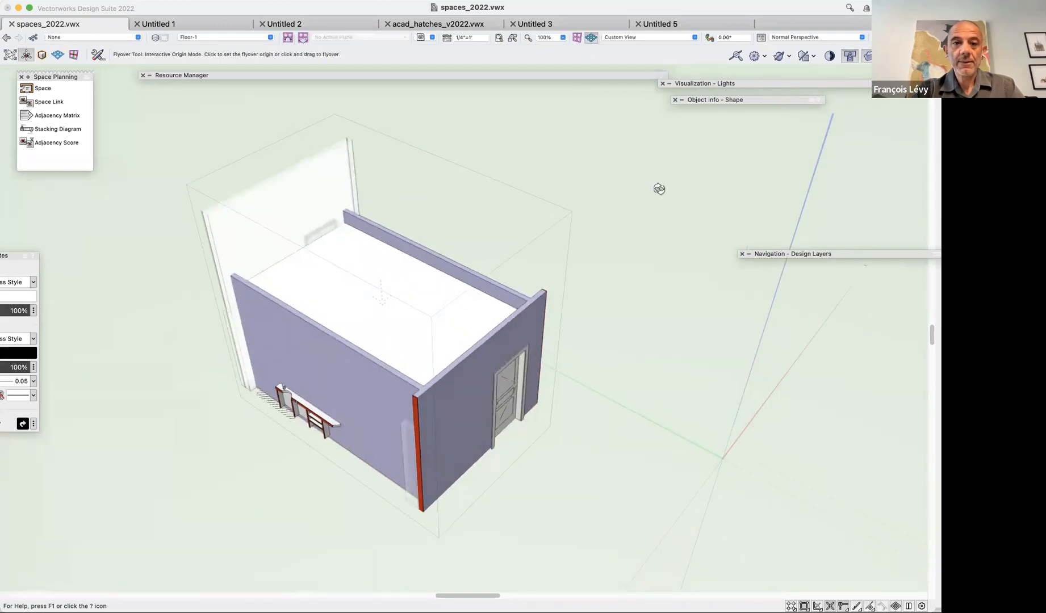
Select the room's space and open the Fit Top of Space to Objects settings for it.
{"action": "key", "text": "x"}
{"action": "left_click", "coordinate": [374, 274]}
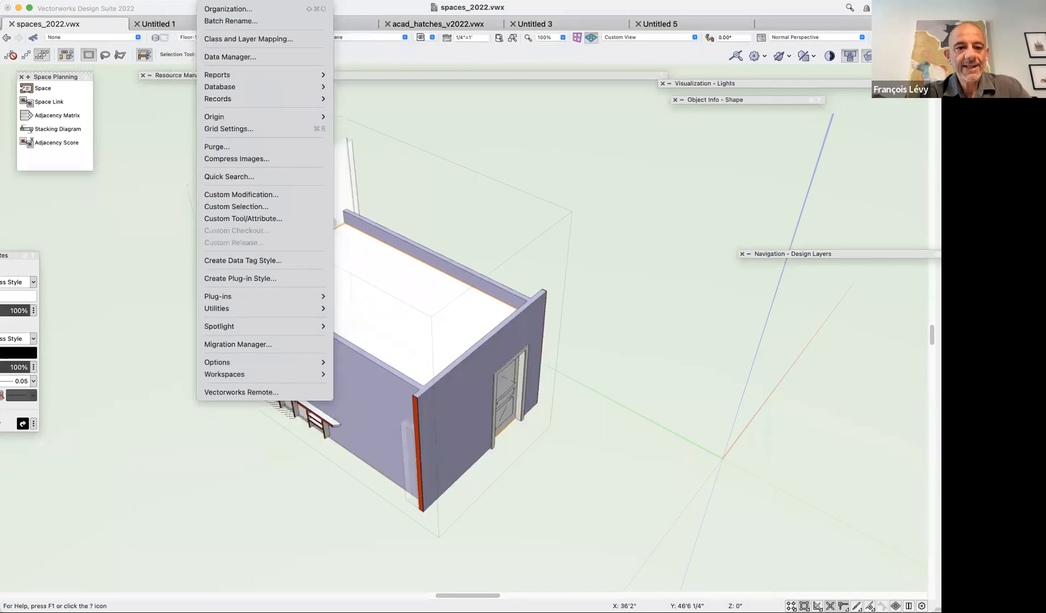
{"action": "mouse_move", "coordinate": [236, 240]}
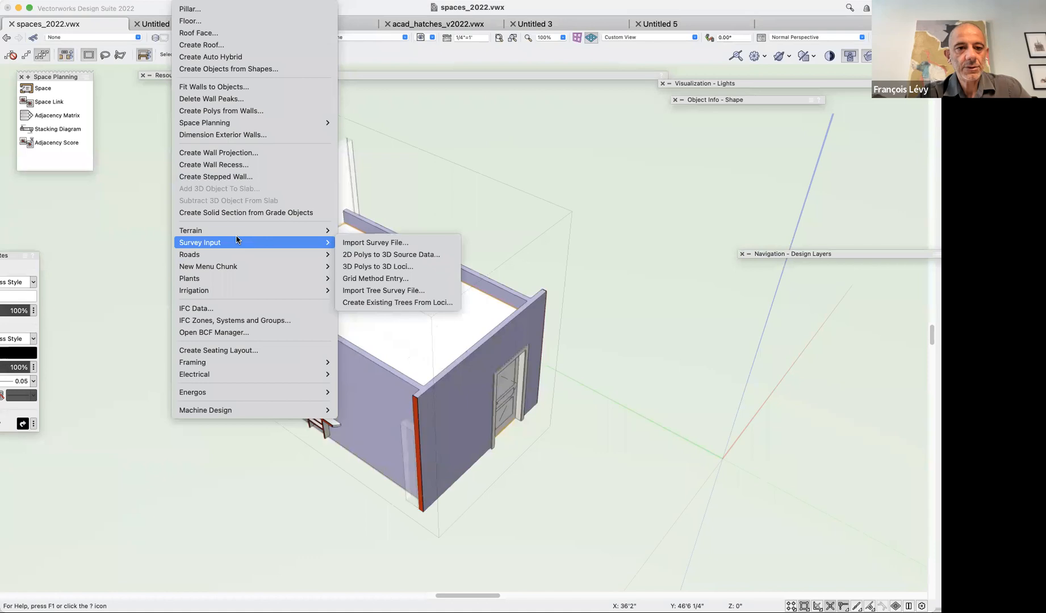
{"action": "mouse_move", "coordinate": [237, 121]}
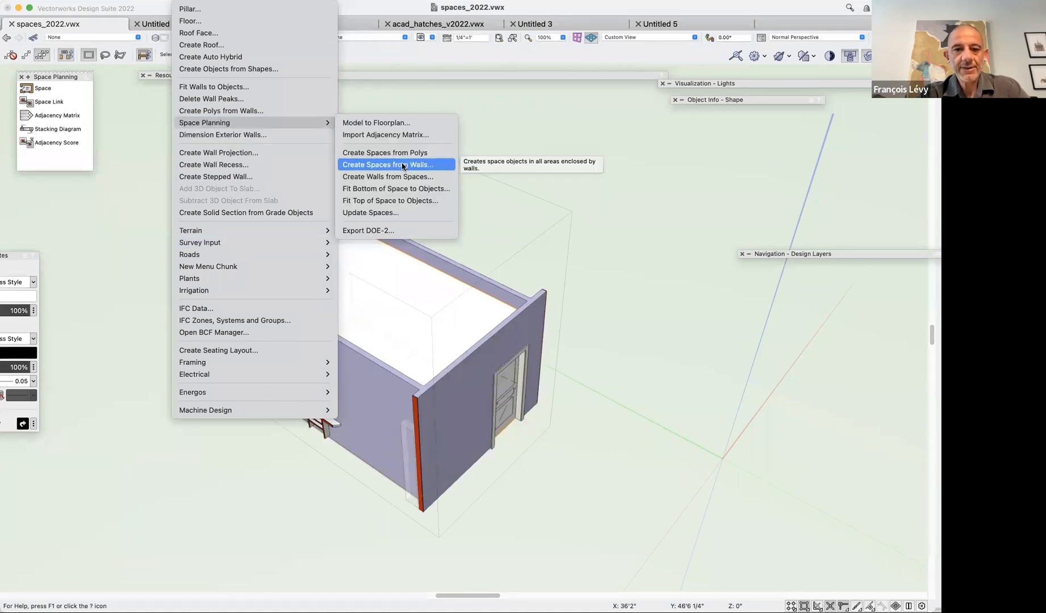
{"action": "left_click", "coordinate": [411, 204]}
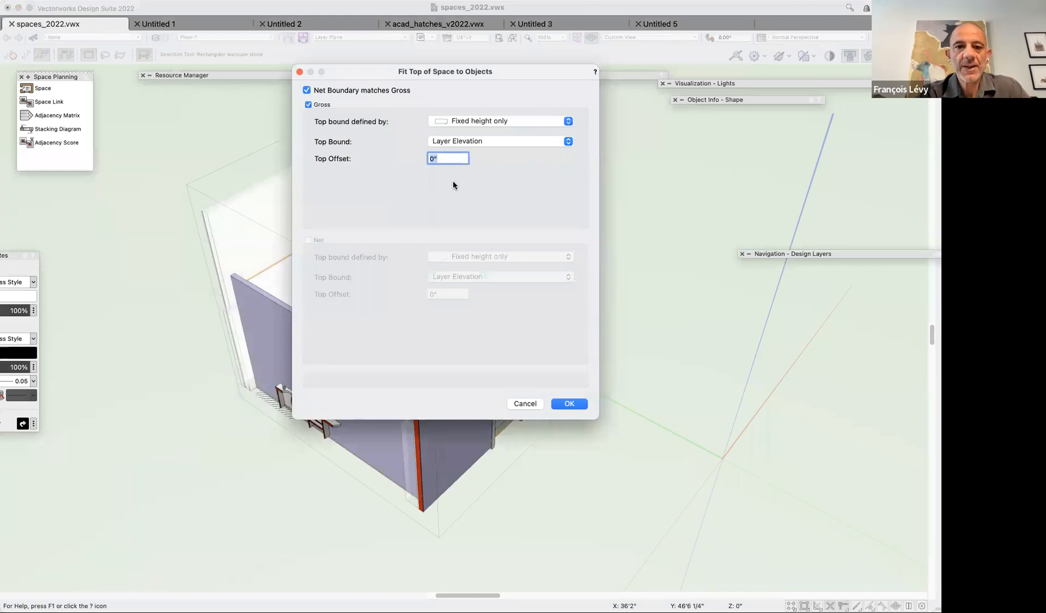
Separate the net boundary from gross and bound the net top by constraining objects on layer Ceiling-1, using the Bottom Face of Roof/Slab.
{"action": "left_click", "coordinate": [348, 91]}
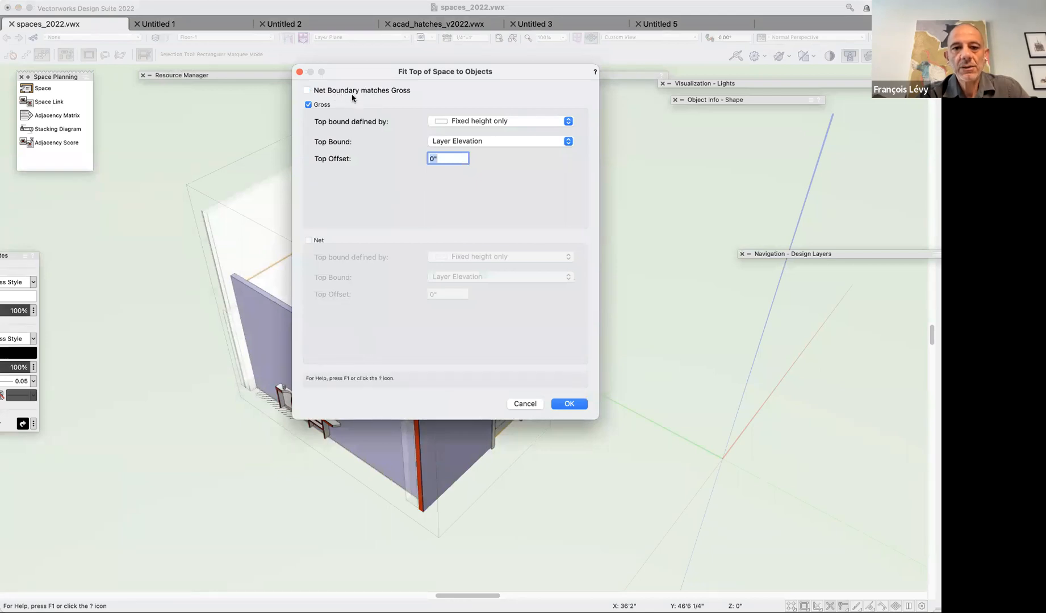
{"action": "left_click", "coordinate": [308, 239]}
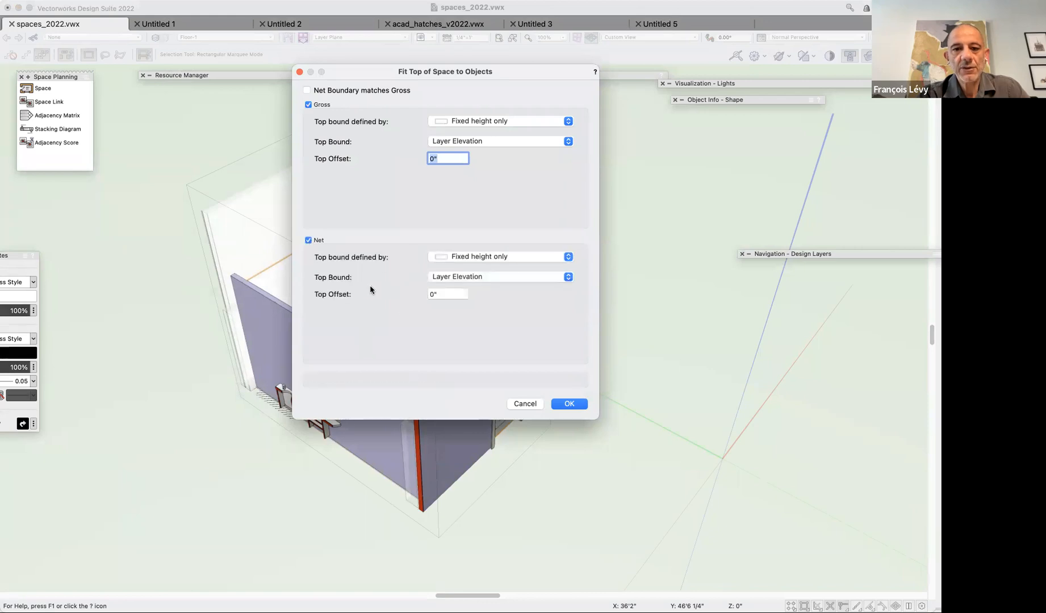
{"action": "left_click", "coordinate": [469, 259]}
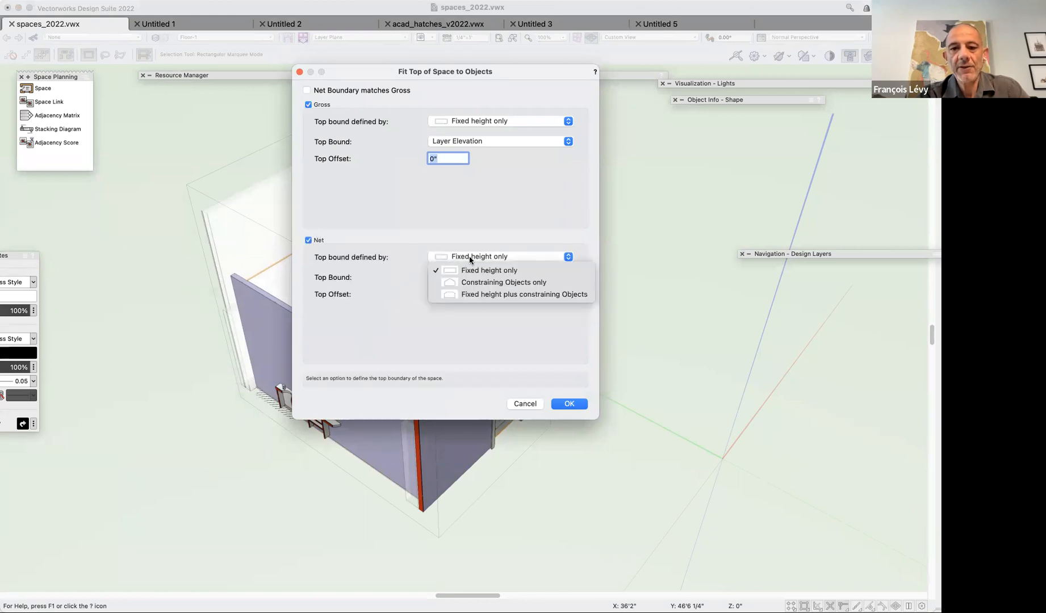
{"action": "left_click", "coordinate": [473, 284]}
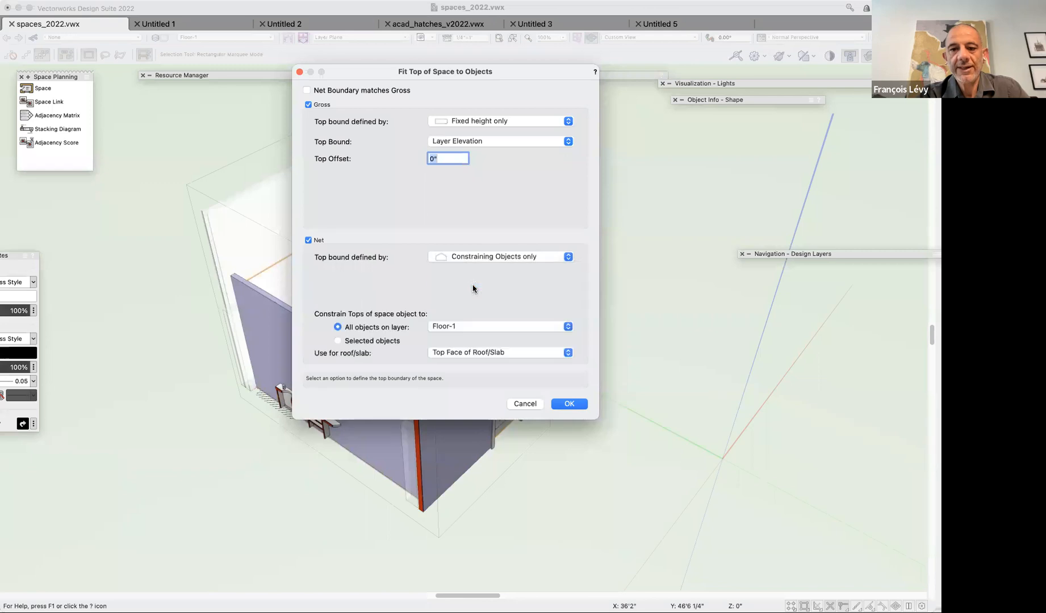
{"action": "left_click", "coordinate": [469, 329]}
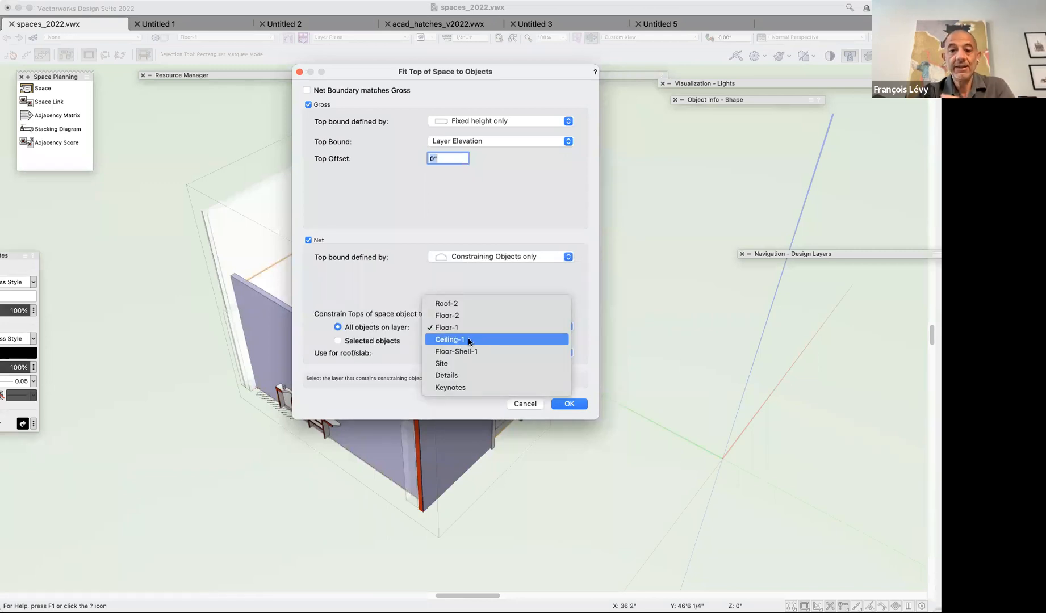
{"action": "left_click", "coordinate": [469, 340]}
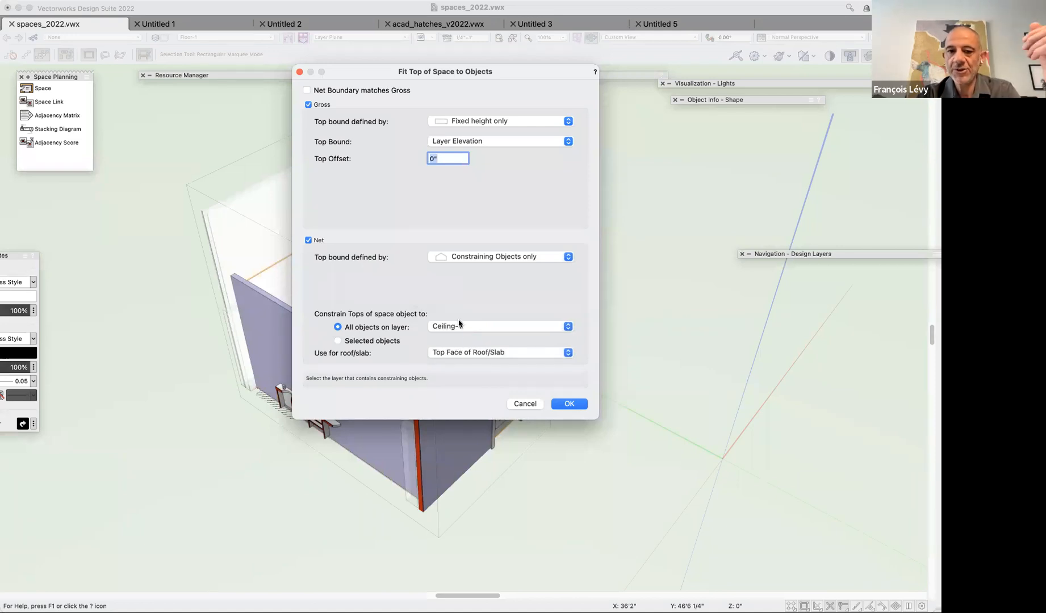
{"action": "left_click", "coordinate": [451, 354]}
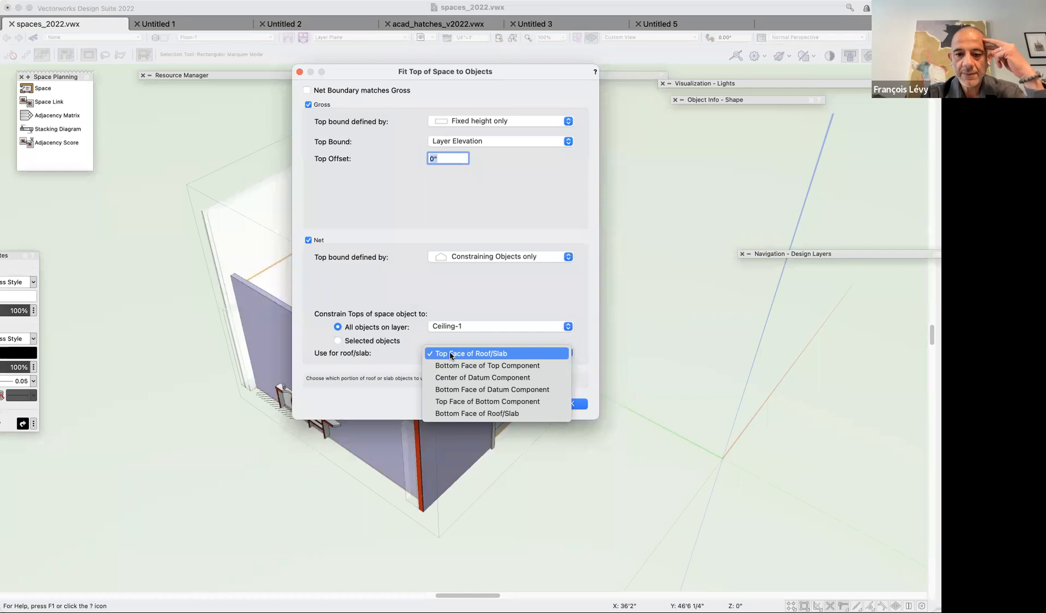
{"action": "left_click", "coordinate": [456, 415]}
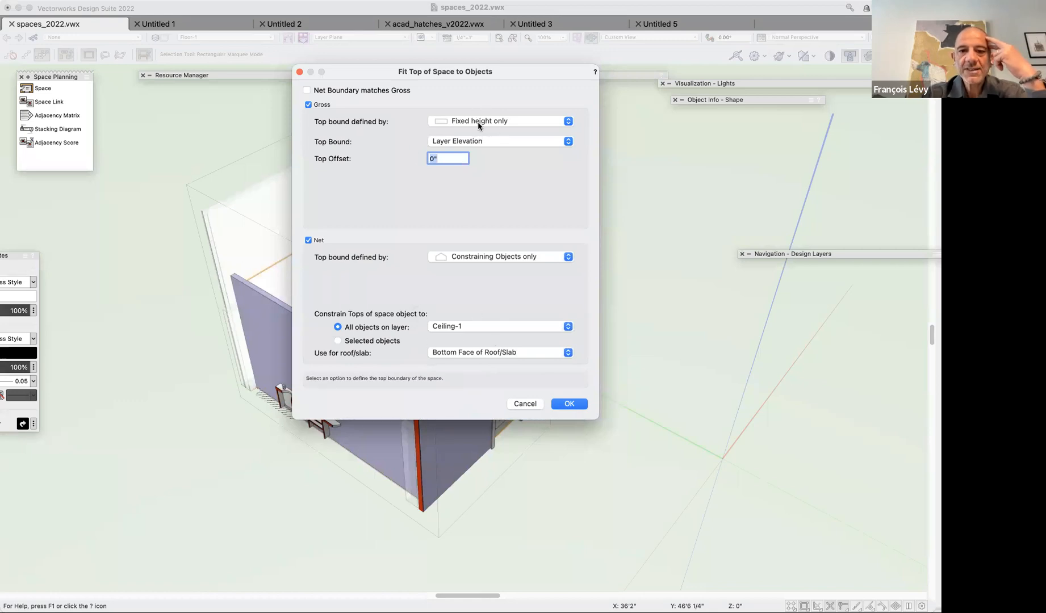
Set the gross top bound to Bottom of Structure, keeping it fixed height only, and apply the fit to the space.
{"action": "left_click", "coordinate": [477, 140]}
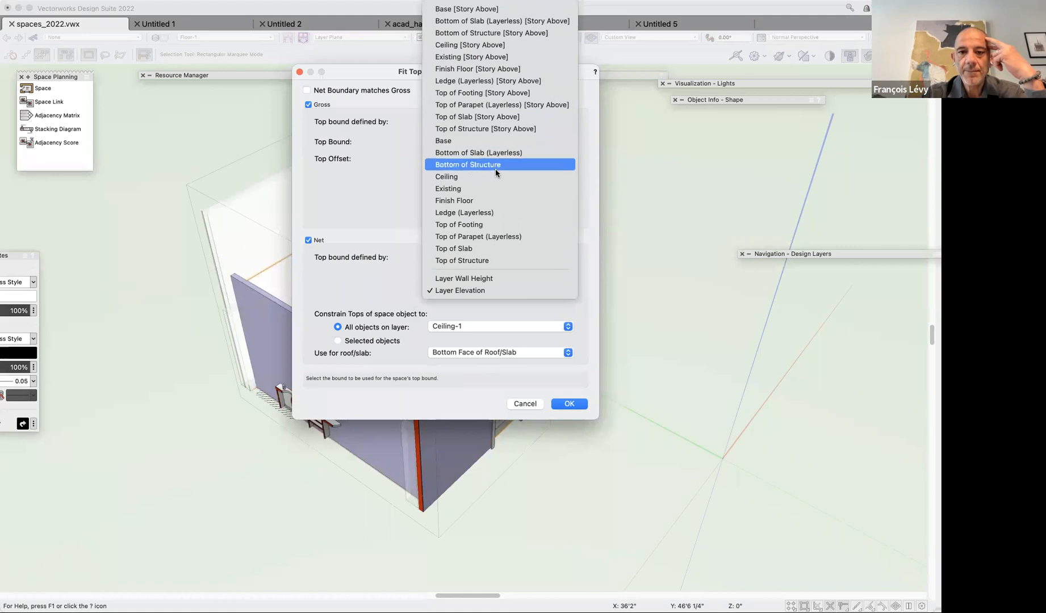
{"action": "left_click", "coordinate": [495, 167]}
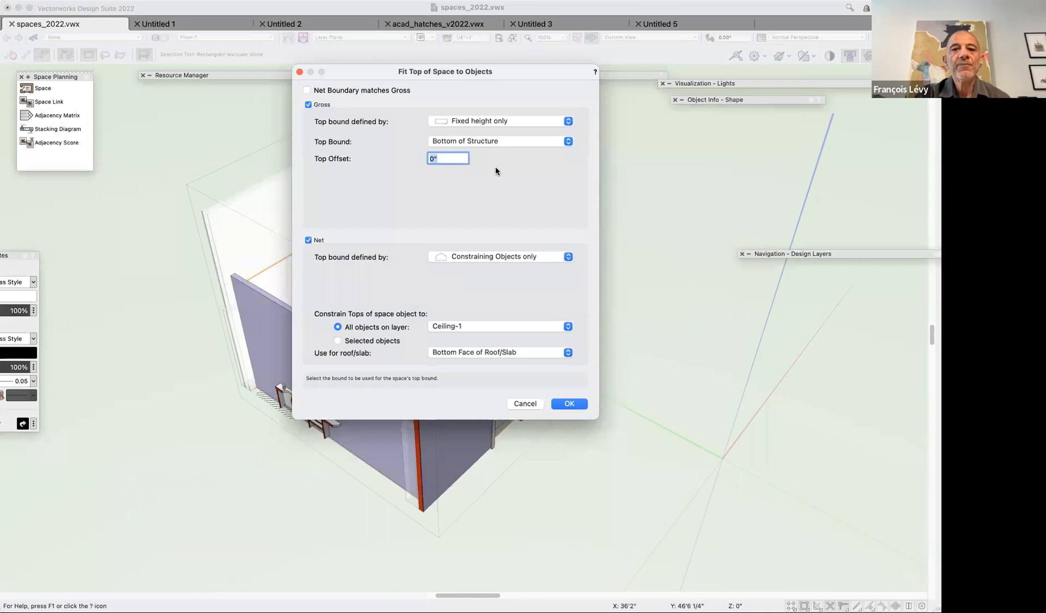
{"action": "left_click", "coordinate": [499, 122]}
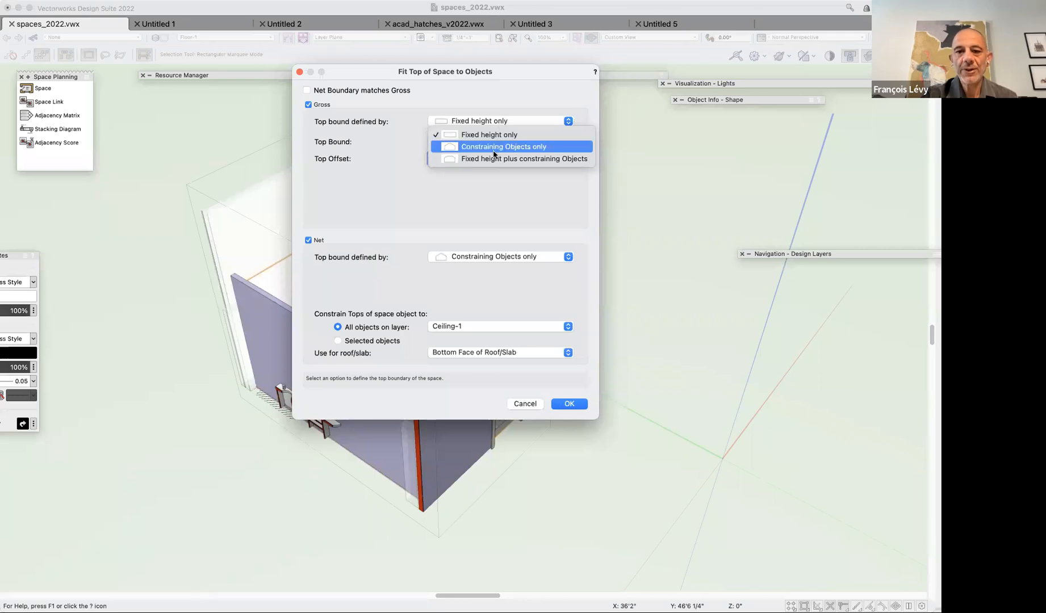
{"action": "left_click", "coordinate": [492, 99]}
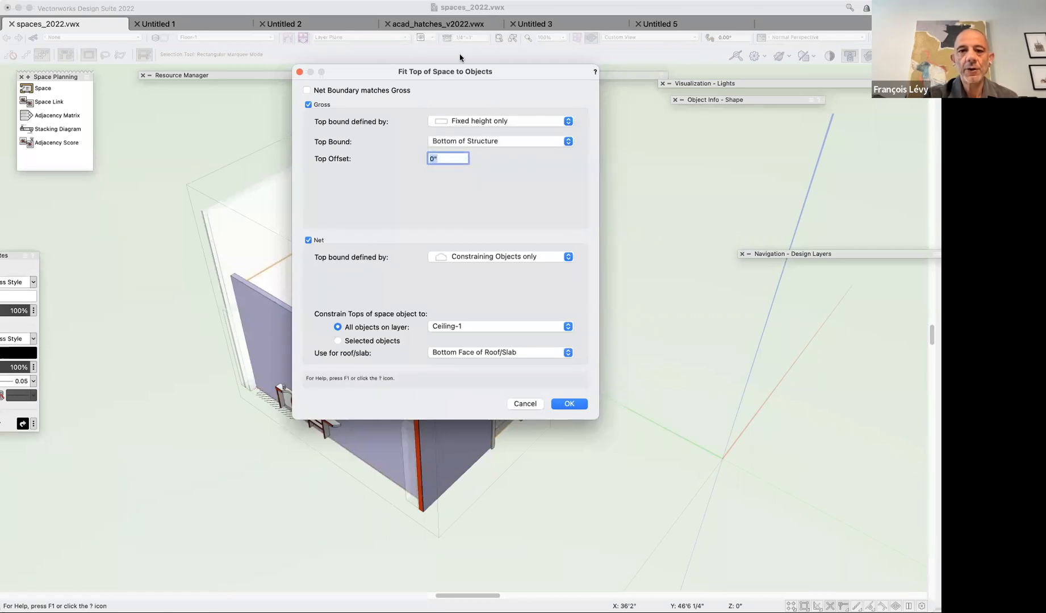
{"action": "left_click", "coordinate": [582, 403]}
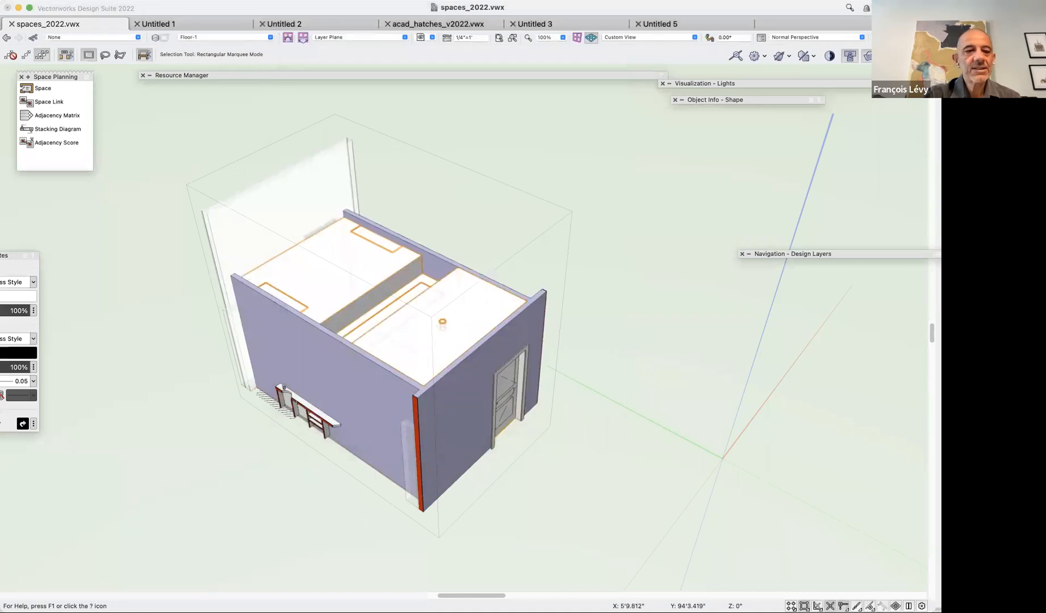
Examine the fitted top of the space from several angles, including the small circular opening and the stepped ceiling.
{"action": "key", "text": "c"}
{"action": "left_click_drag", "start_coordinate": [380, 321], "coordinate": [413, 356]}
{"action": "scroll", "coordinate": [476, 330], "scroll_direction": "up", "scroll_amount": 3}
{"action": "scroll", "coordinate": [477, 331], "scroll_direction": "up", "scroll_amount": 5}
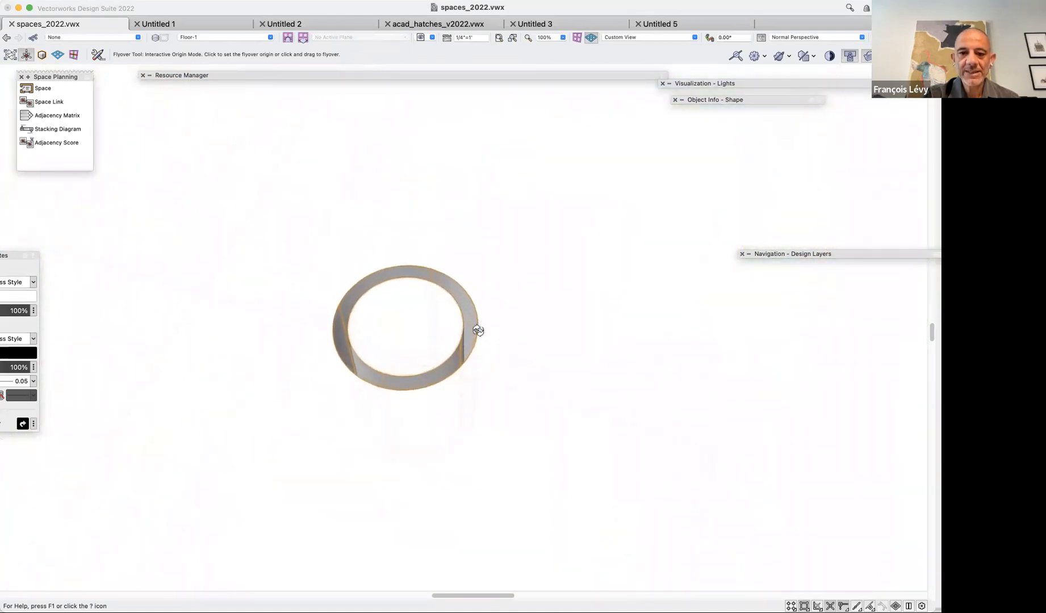
{"action": "scroll", "coordinate": [478, 330], "scroll_direction": "down", "scroll_amount": 8}
{"action": "left_click_drag", "start_coordinate": [410, 395], "coordinate": [203, 383]}
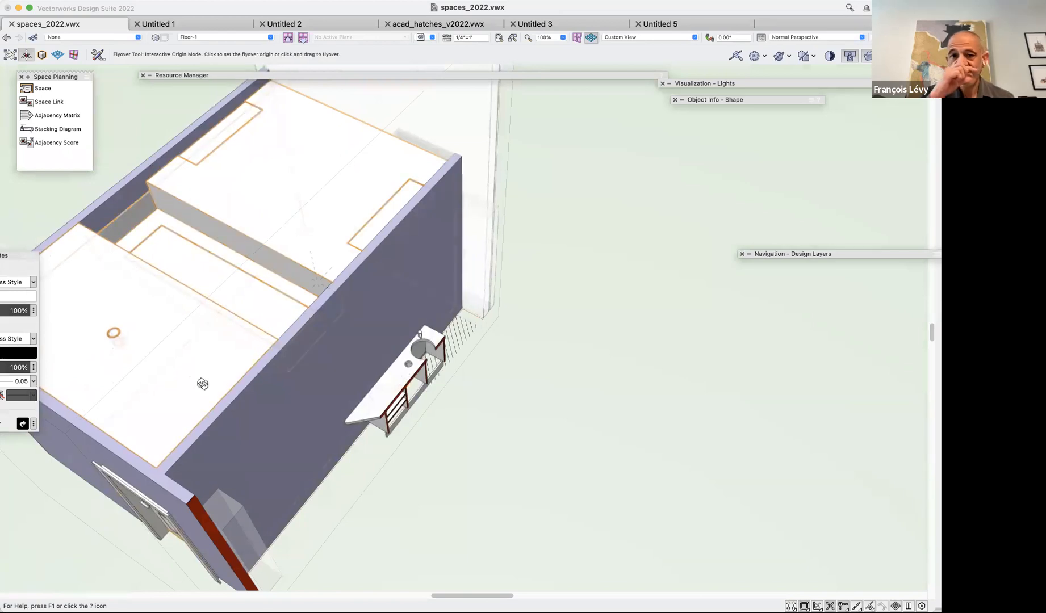
{"action": "scroll", "coordinate": [228, 286], "scroll_direction": "down", "scroll_amount": 5}
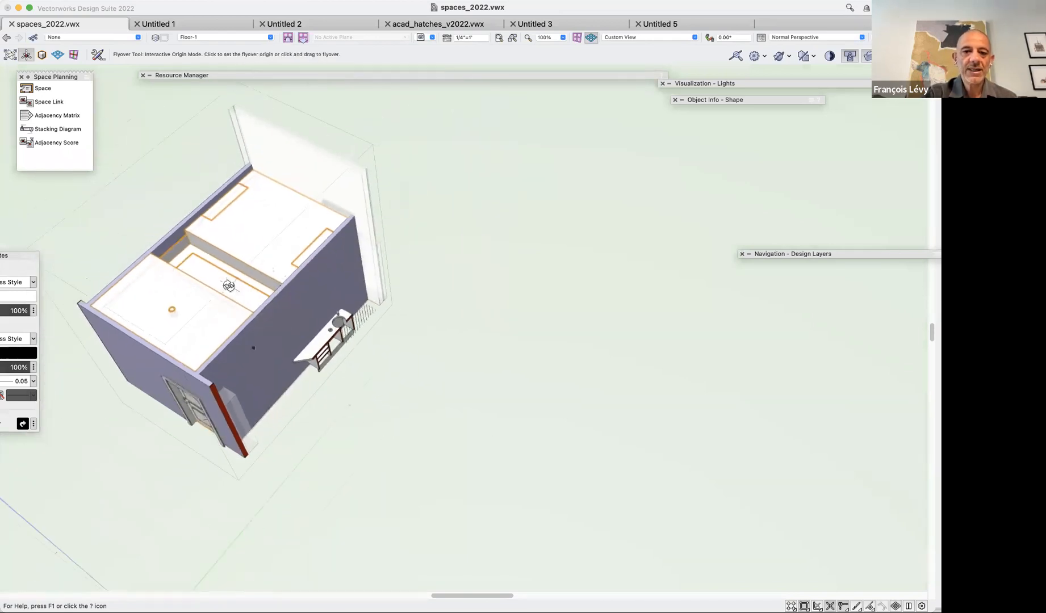
Compare the space's 3D volumes by switching the volume display to Gross and back to Net.
{"action": "mouse_move", "coordinate": [756, 104]}
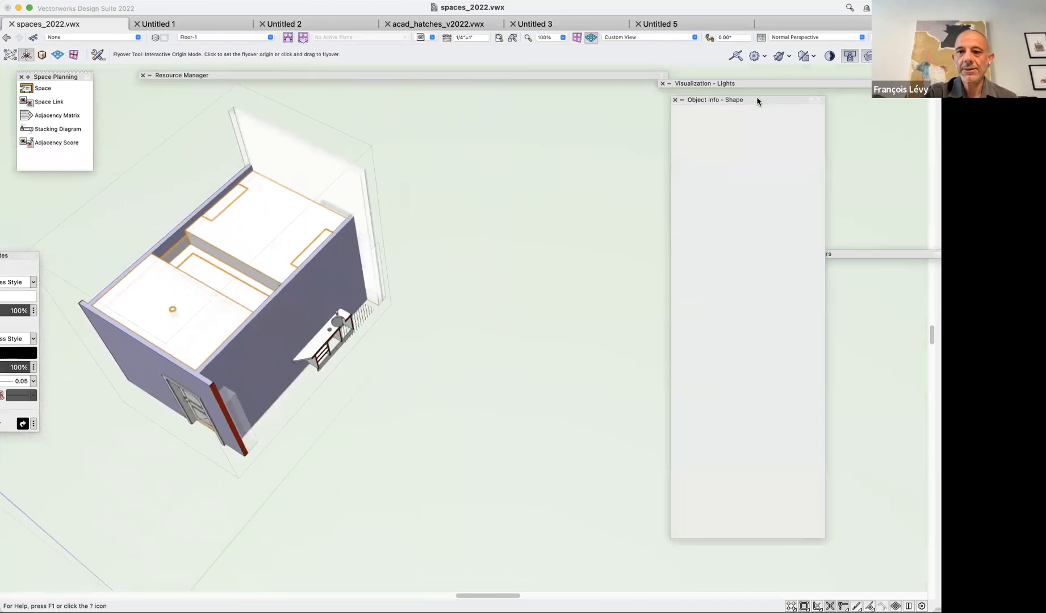
{"action": "left_click", "coordinate": [766, 301]}
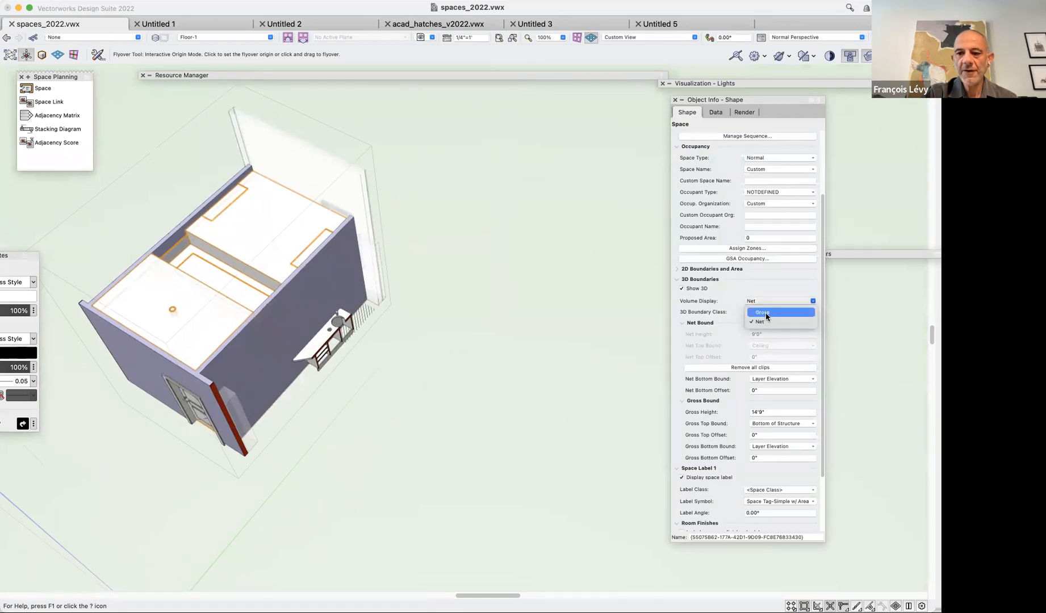
{"action": "left_click", "coordinate": [766, 312]}
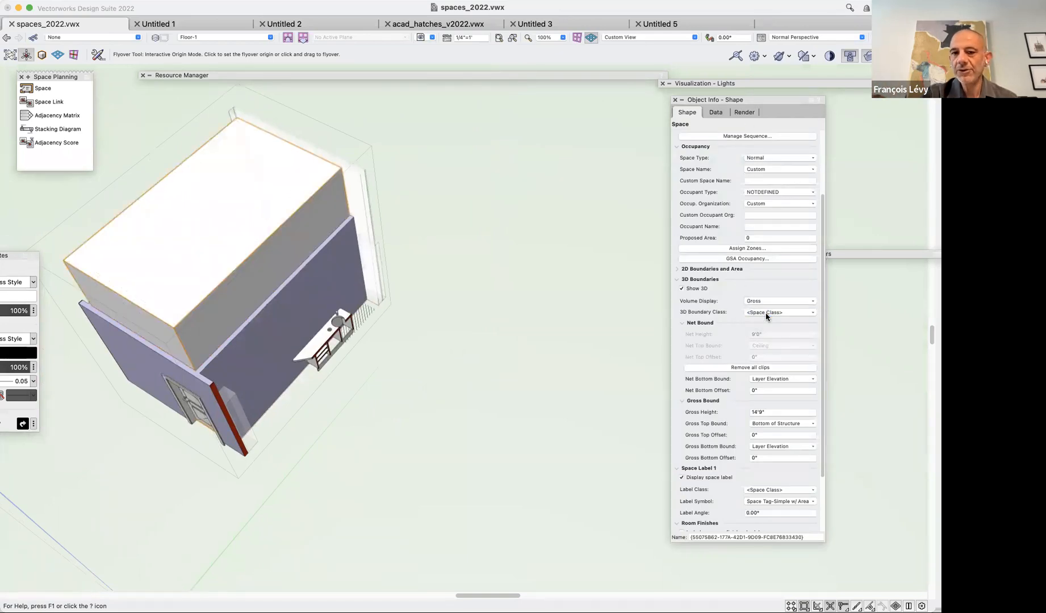
{"action": "left_click", "coordinate": [762, 300]}
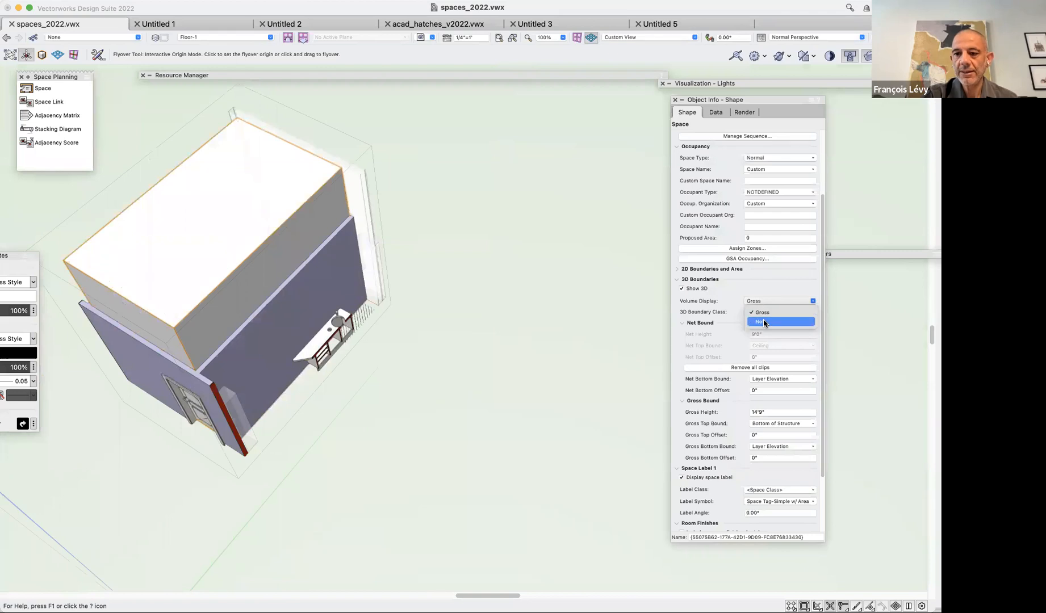
{"action": "left_click", "coordinate": [763, 320]}
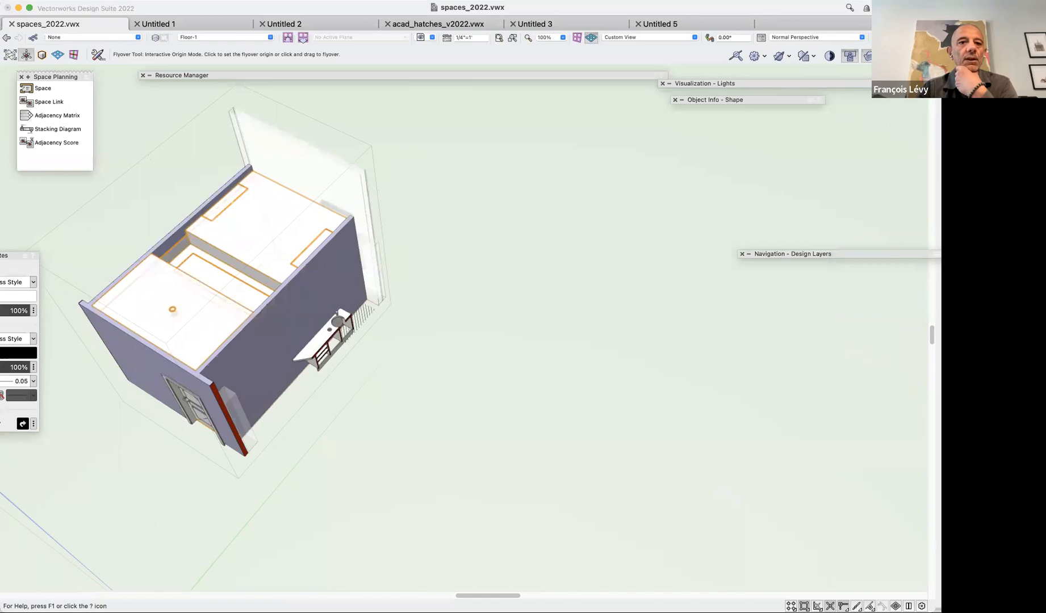
Open the Energos project settings and create the required Heliodon with its location set to Austin, USA.
{"action": "left_click", "coordinate": [185, 2]}
{"action": "mouse_move", "coordinate": [210, 396]}
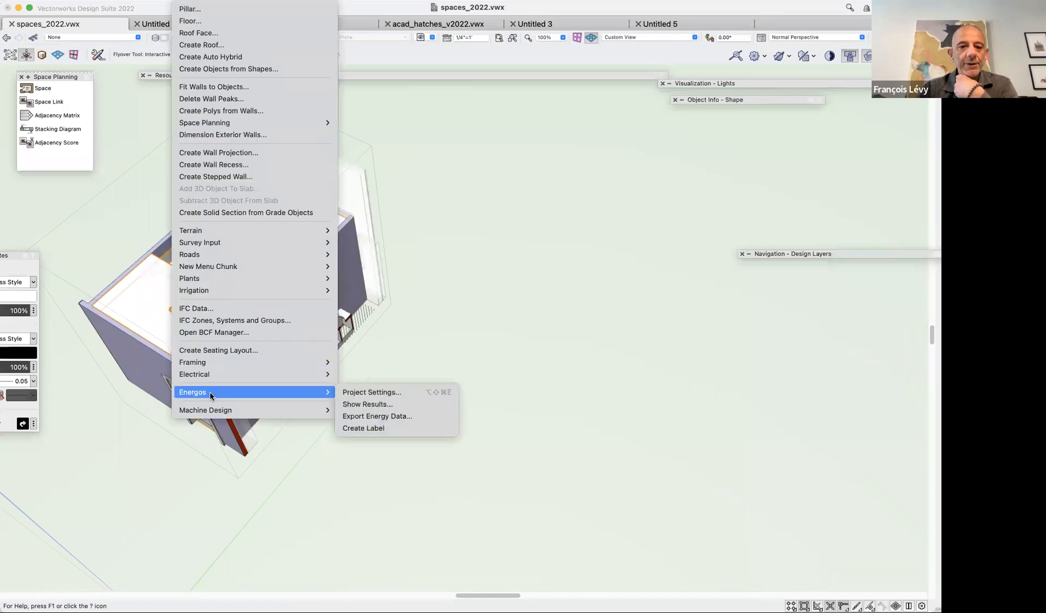
{"action": "left_click", "coordinate": [345, 392]}
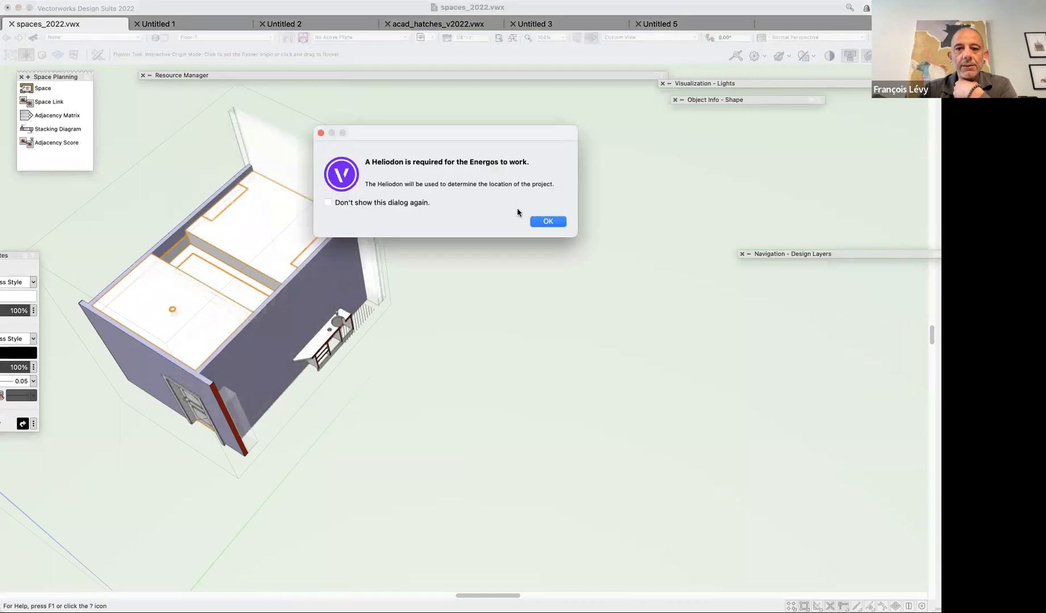
{"action": "left_click", "coordinate": [547, 222]}
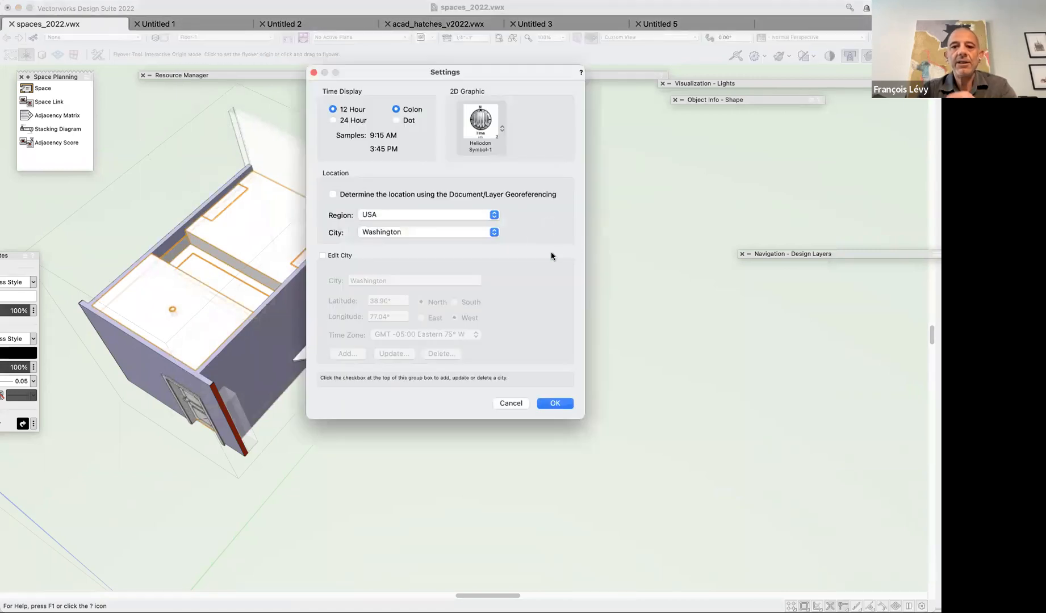
{"action": "left_click", "coordinate": [481, 232]}
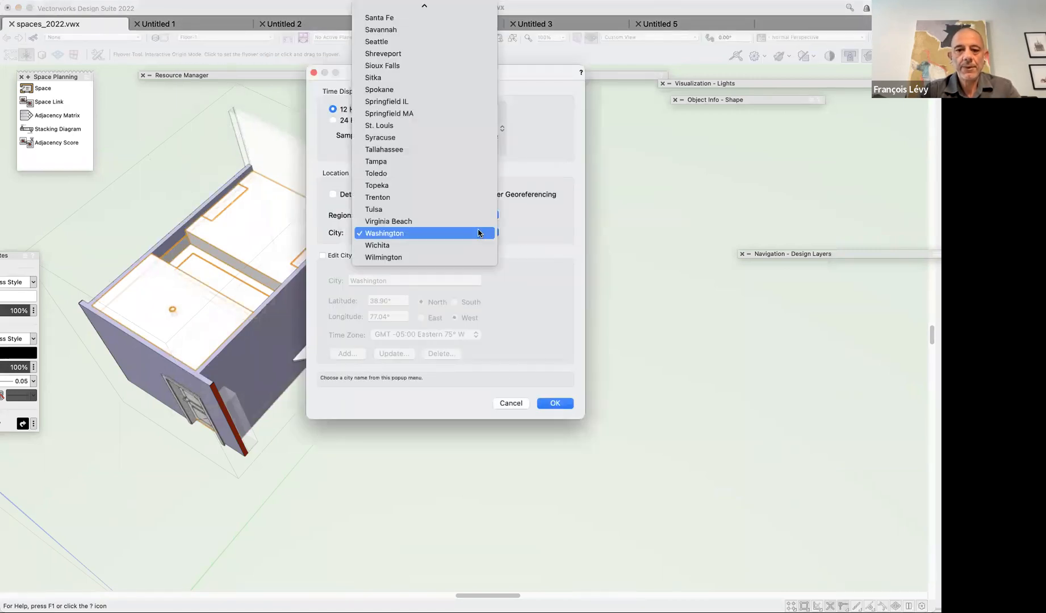
{"action": "type", "text": "aus"}
{"action": "key", "text": "Return"}
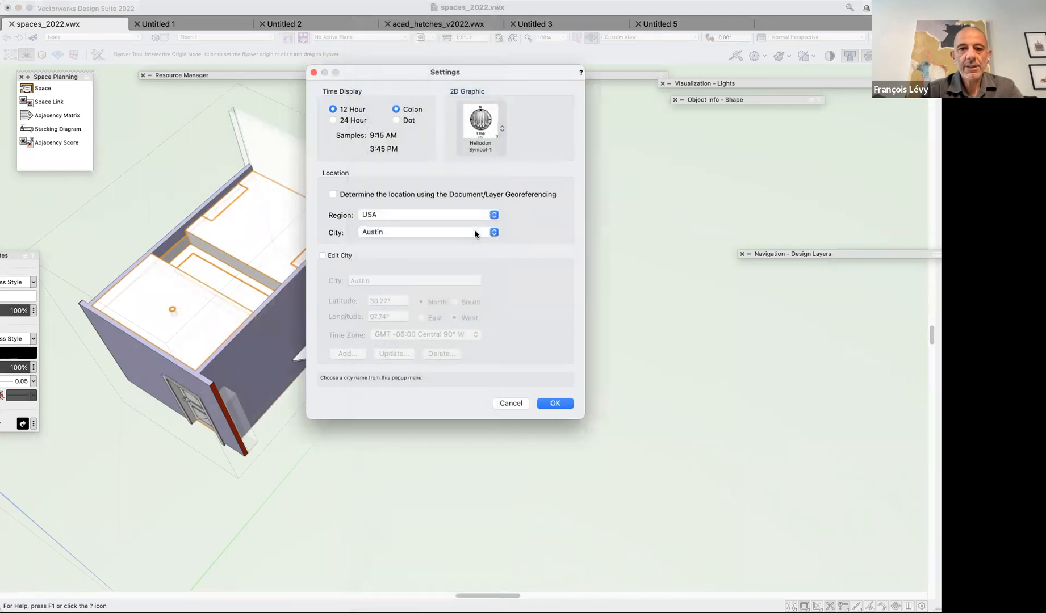
{"action": "left_click", "coordinate": [547, 404]}
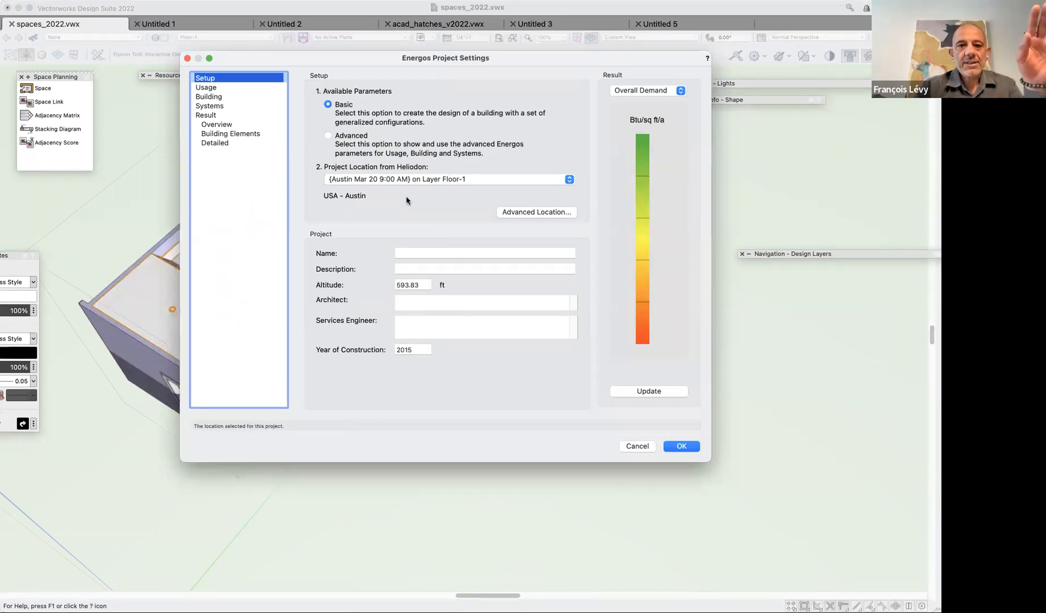
Set the Energos usage configuration to Single-Story Restaurant, New Construction.
{"action": "left_click", "coordinate": [233, 97]}
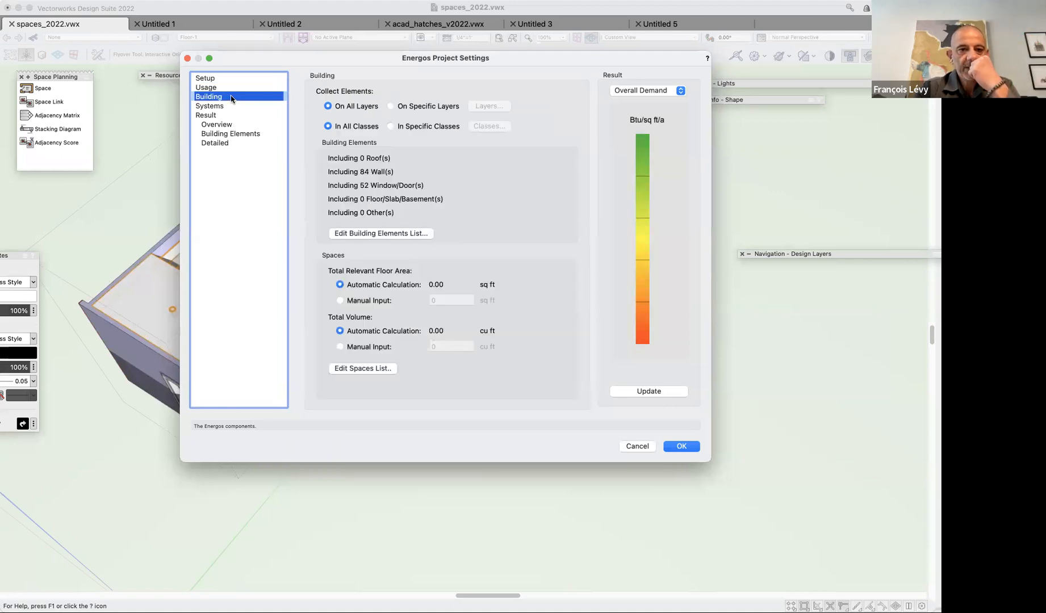
{"action": "left_click", "coordinate": [222, 79]}
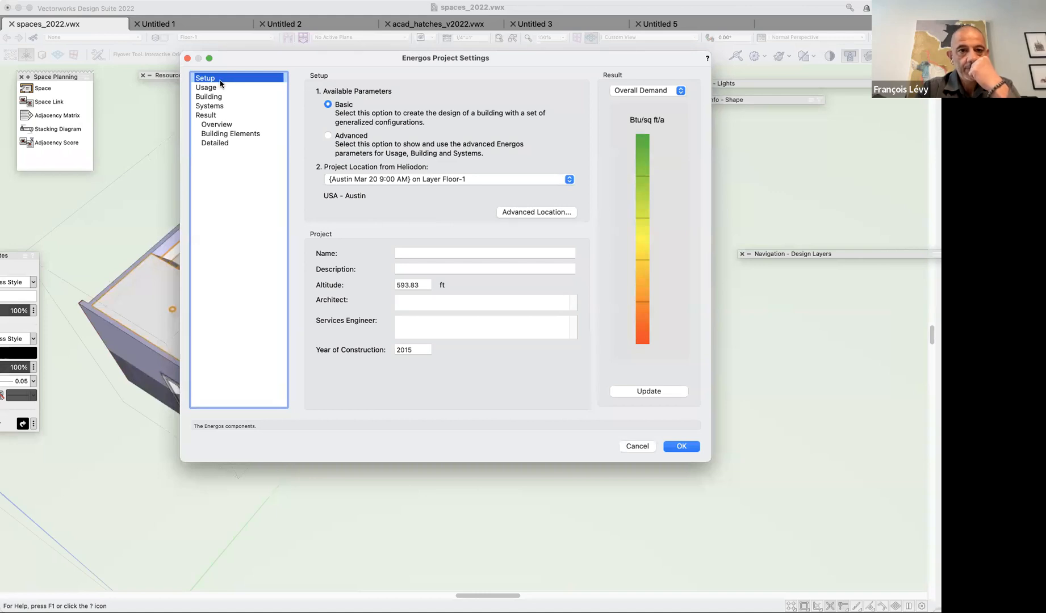
{"action": "left_click", "coordinate": [218, 88]}
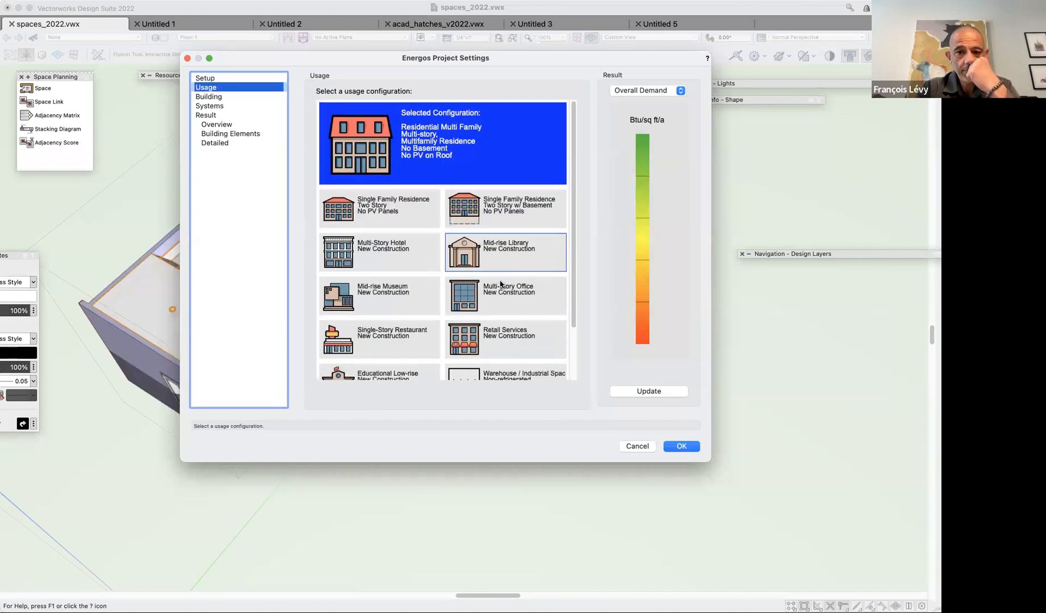
{"action": "scroll", "coordinate": [500, 284], "scroll_direction": "down", "scroll_amount": 3}
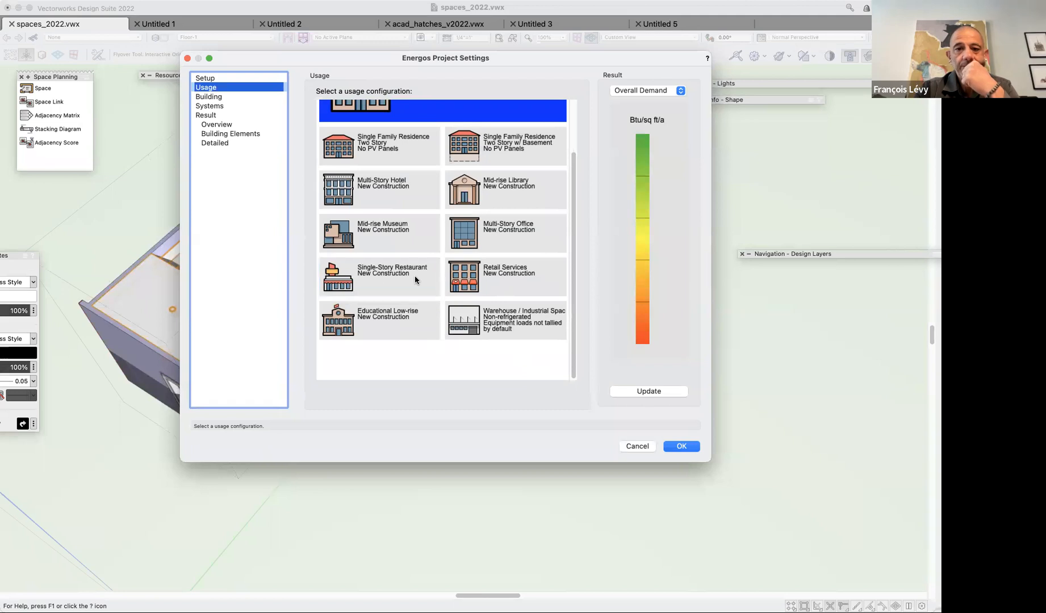
{"action": "scroll", "coordinate": [414, 275], "scroll_direction": "up", "scroll_amount": 3}
{"action": "scroll", "coordinate": [414, 278], "scroll_direction": "down", "scroll_amount": 3}
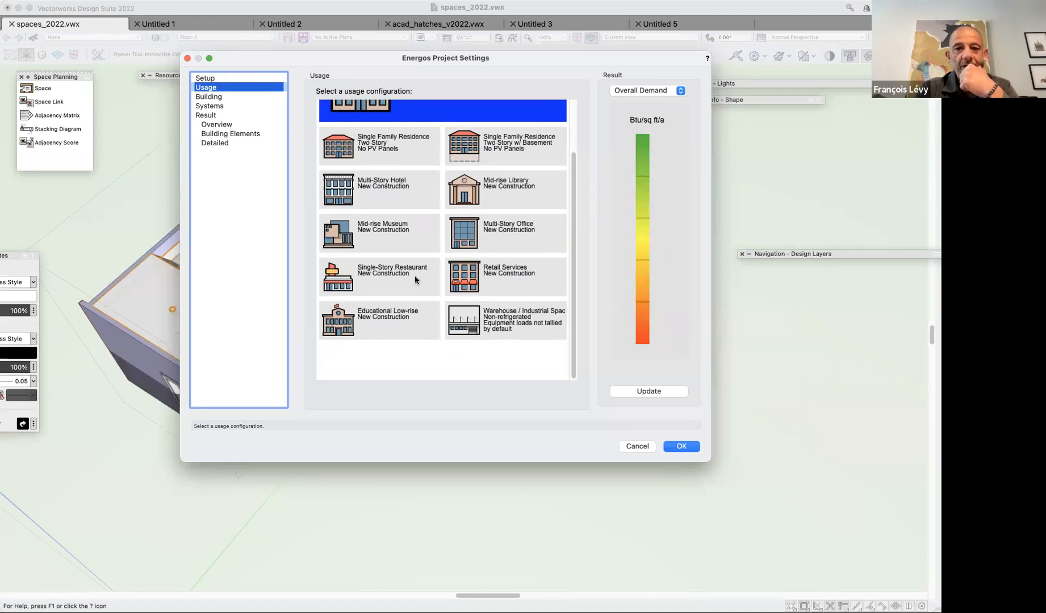
{"action": "left_click", "coordinate": [414, 275]}
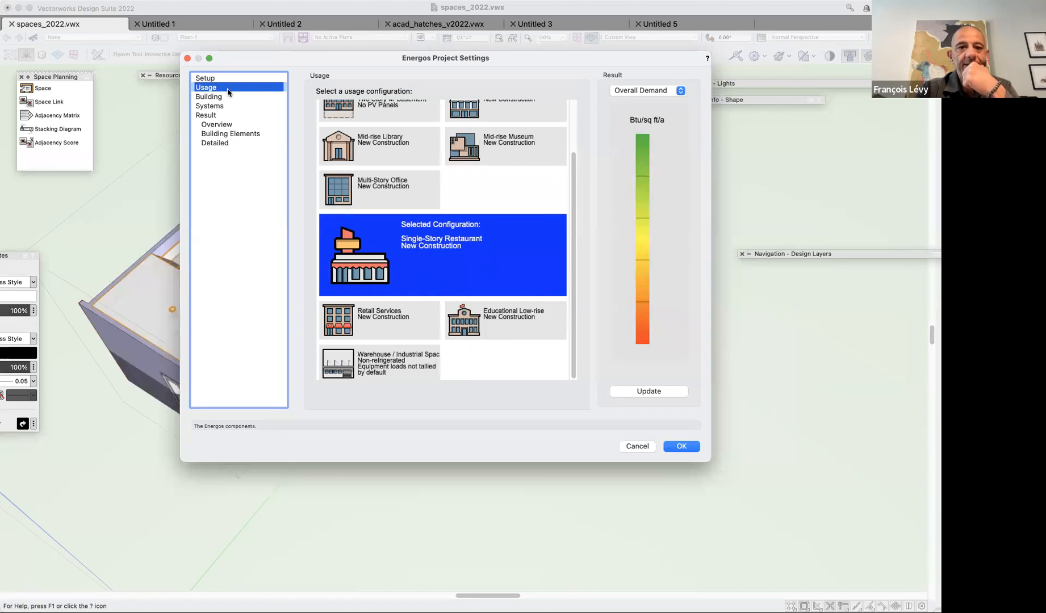
Include all four Floor-1 spaces in the Energos building calculation, then dismiss the project settings without applying them.
{"action": "left_click", "coordinate": [215, 97]}
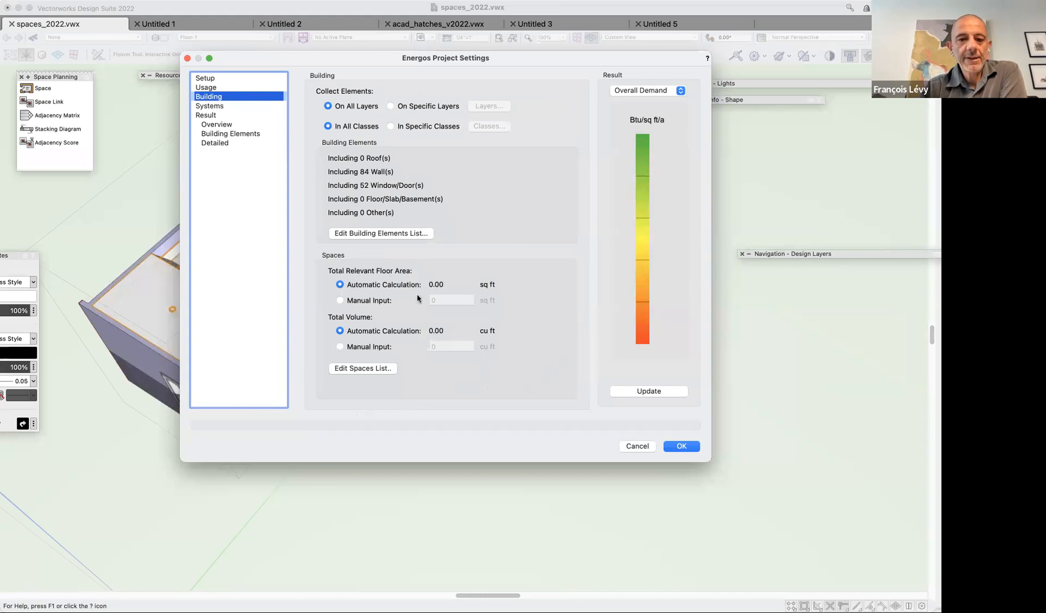
{"action": "left_click", "coordinate": [381, 369]}
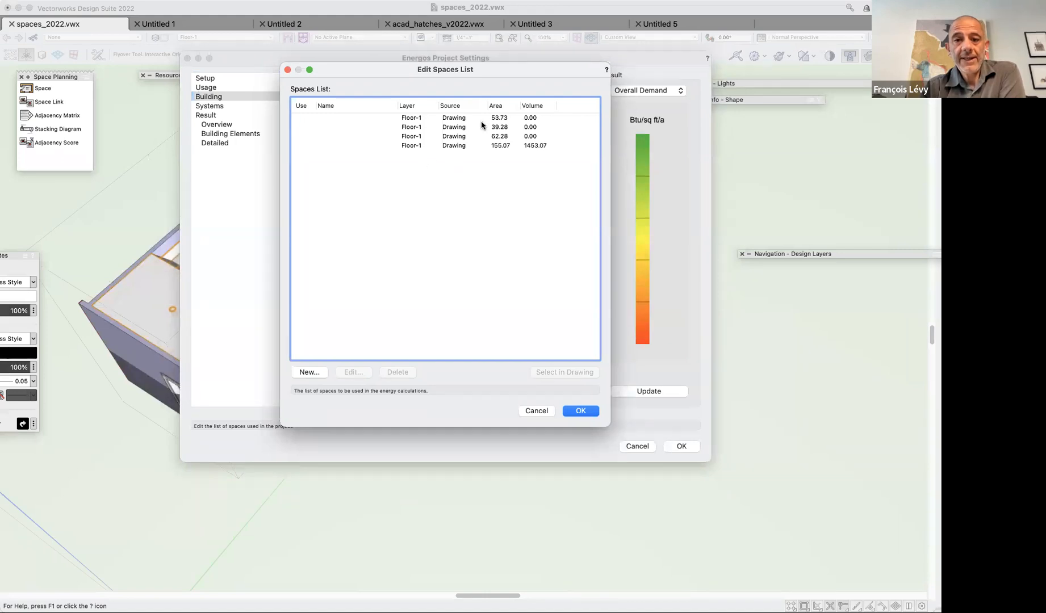
{"action": "left_click", "coordinate": [305, 145]}
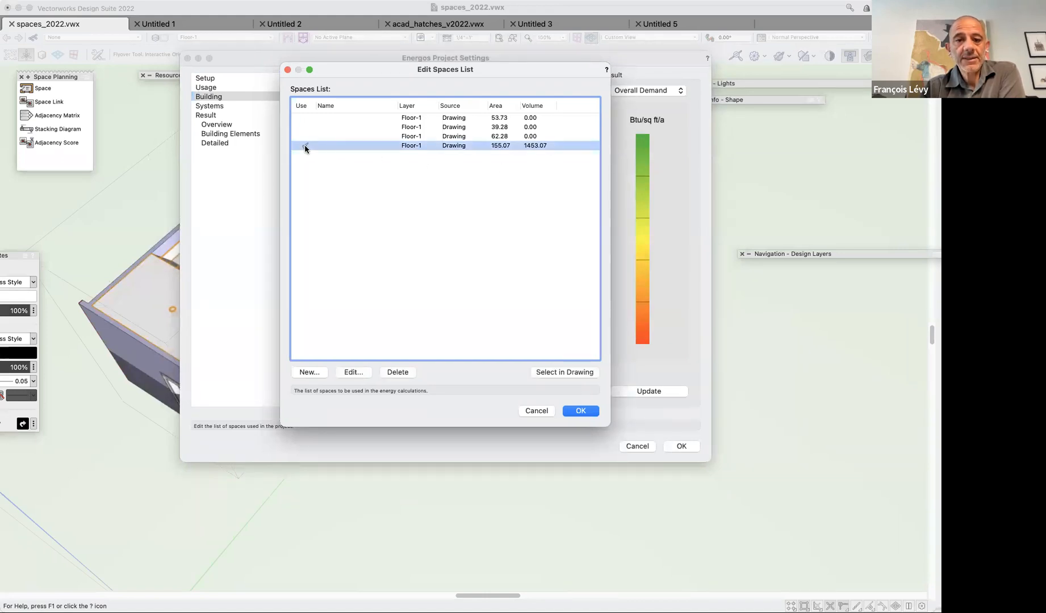
{"action": "left_click", "coordinate": [305, 137]}
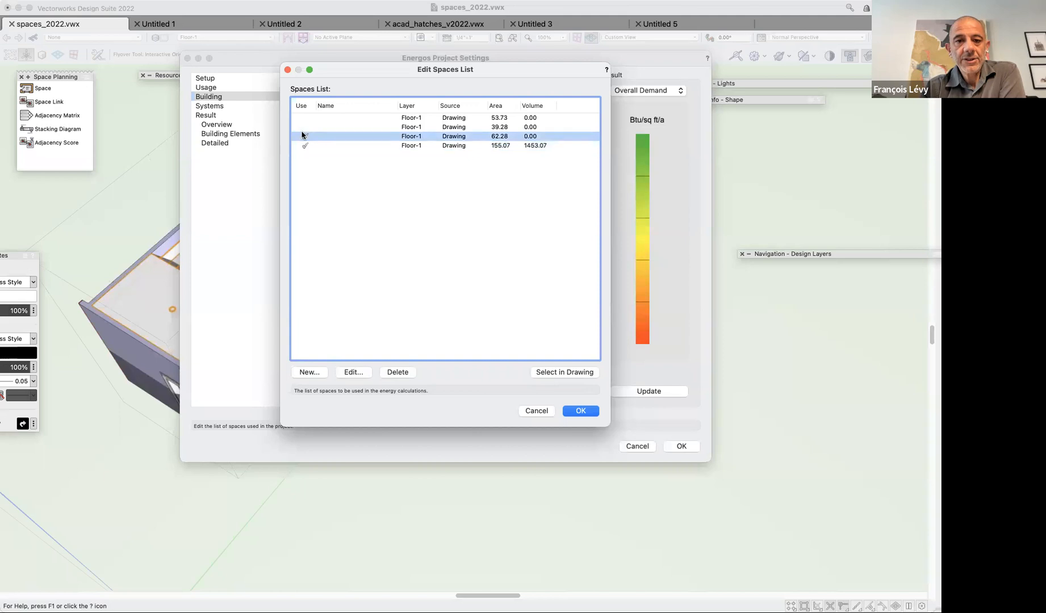
{"action": "left_click", "coordinate": [305, 128]}
{"action": "left_click", "coordinate": [305, 117]}
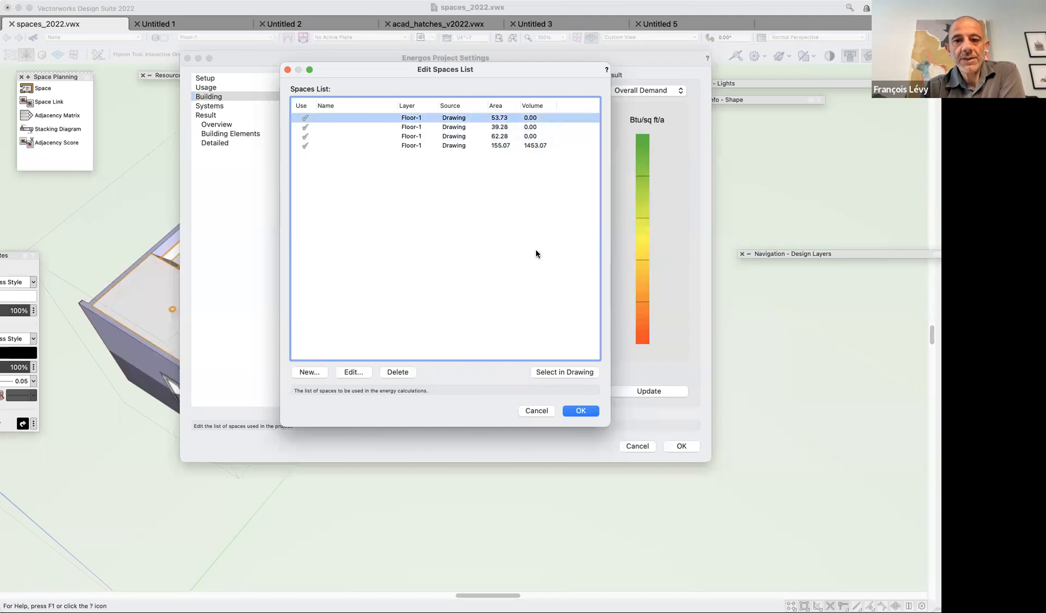
{"action": "left_click", "coordinate": [580, 410]}
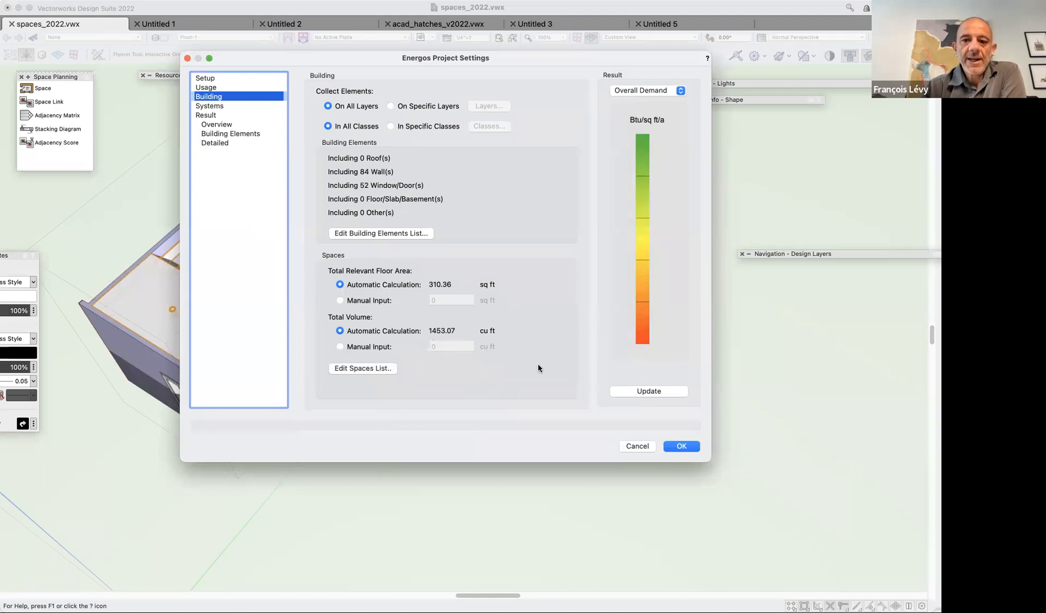
{"action": "left_click", "coordinate": [637, 447]}
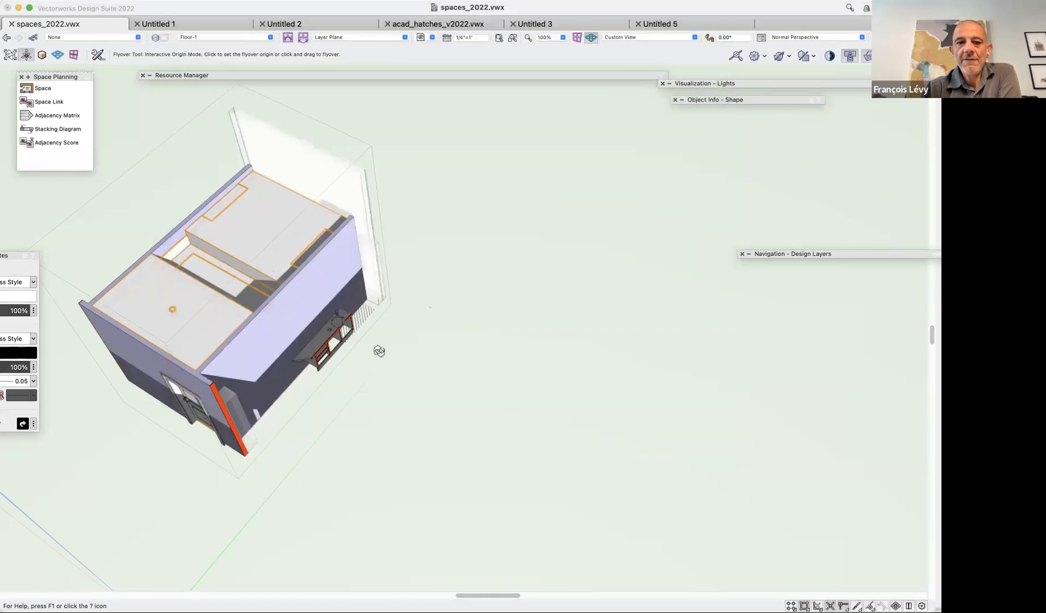
Set the Floor-1 layer to invisible with the Visibility tool by picking the wall beside the room's door.
{"action": "left_click_drag", "start_coordinate": [372, 399], "coordinate": [288, 403]}
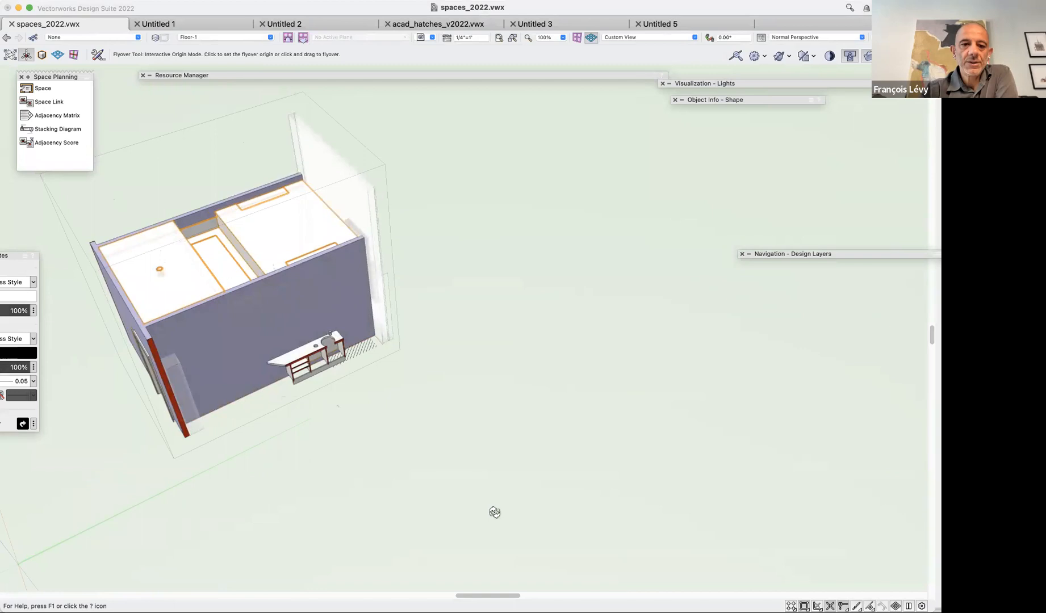
{"action": "left_click_drag", "start_coordinate": [445, 375], "coordinate": [584, 364]}
{"action": "left_click", "coordinate": [26, 55]}
{"action": "key", "text": "v"}
{"action": "left_click", "coordinate": [243, 350]}
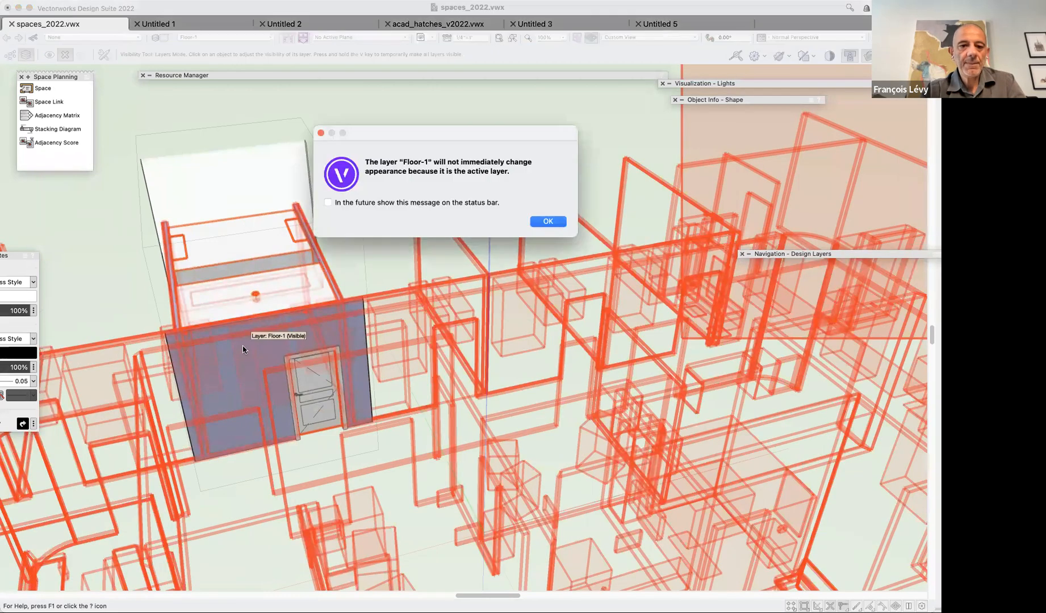
{"action": "left_click", "coordinate": [545, 221]}
Hide the Wall-Interior class with the Visibility tool and view the exposed 3D space from its other side.
{"action": "left_click", "coordinate": [11, 56]}
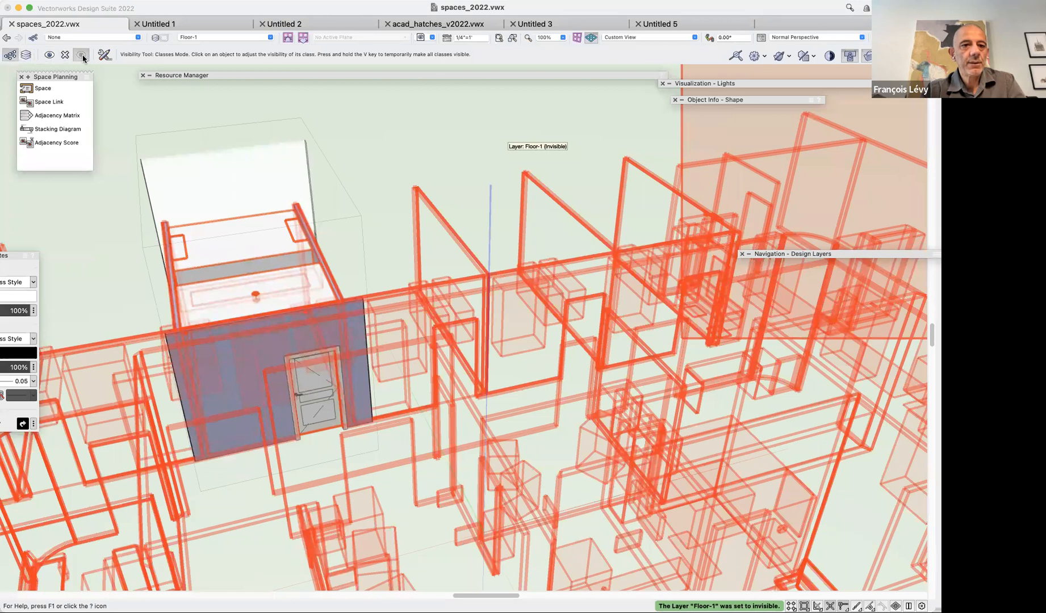
{"action": "left_click", "coordinate": [82, 55]}
{"action": "key", "text": "v"}
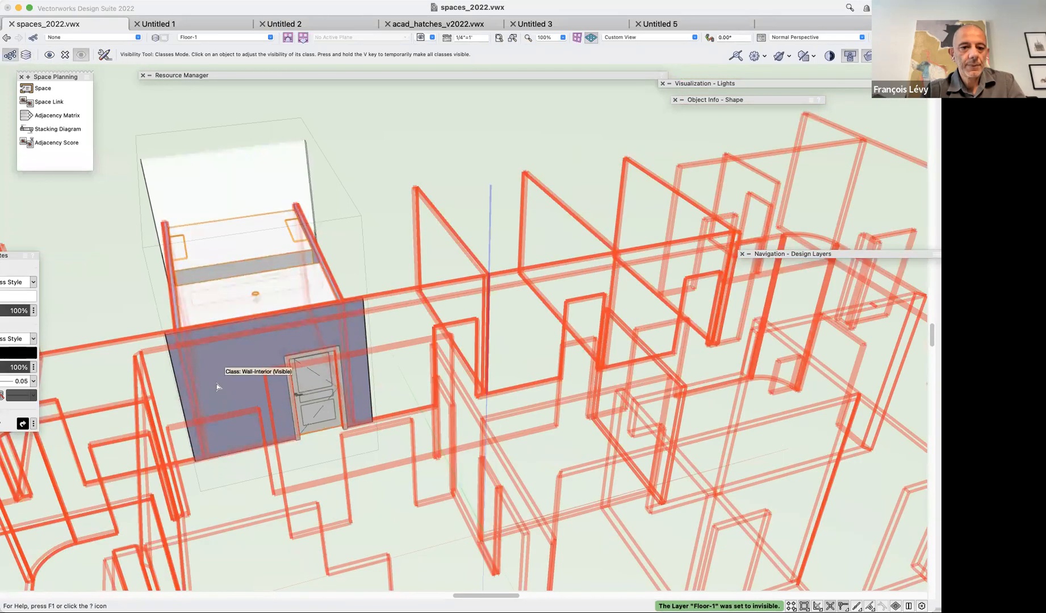
{"action": "left_click", "coordinate": [217, 386]}
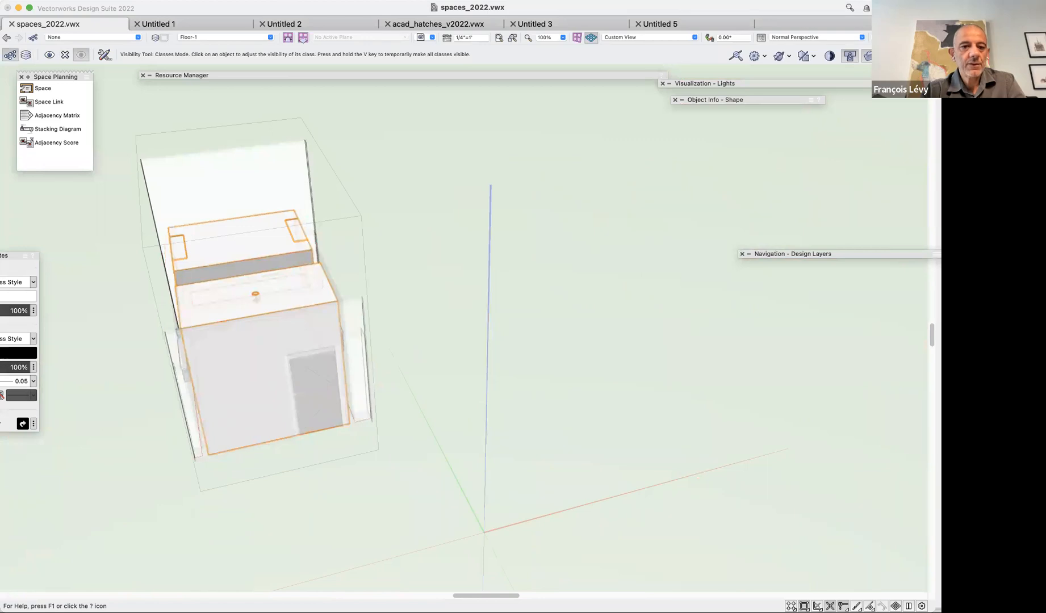
{"action": "key", "text": ";"}
{"action": "left_click_drag", "start_coordinate": [290, 478], "coordinate": [291, 443]}
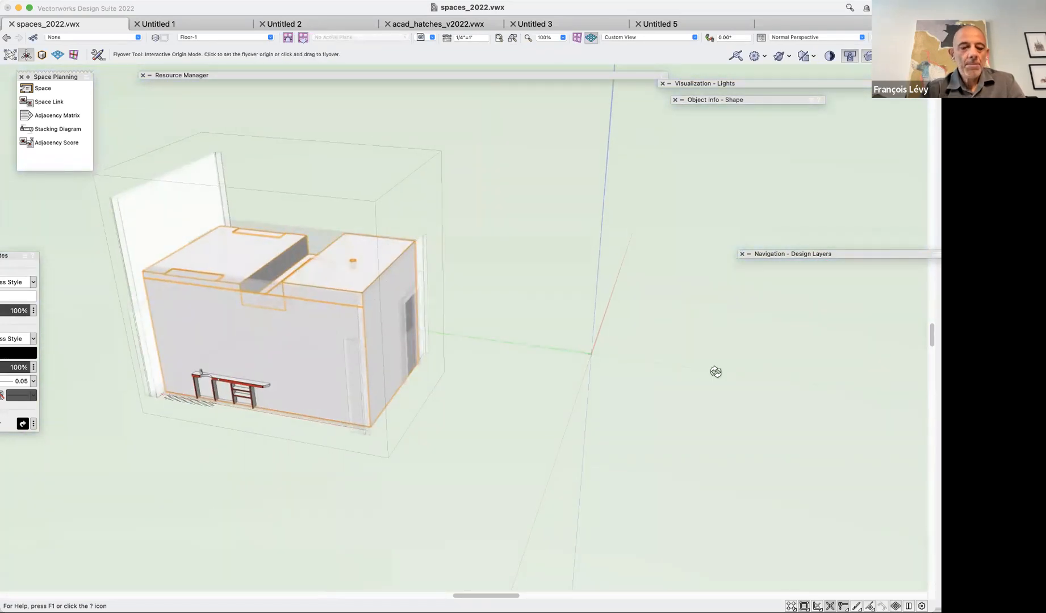
{"action": "scroll", "coordinate": [721, 380], "scroll_direction": "left", "scroll_amount": 3}
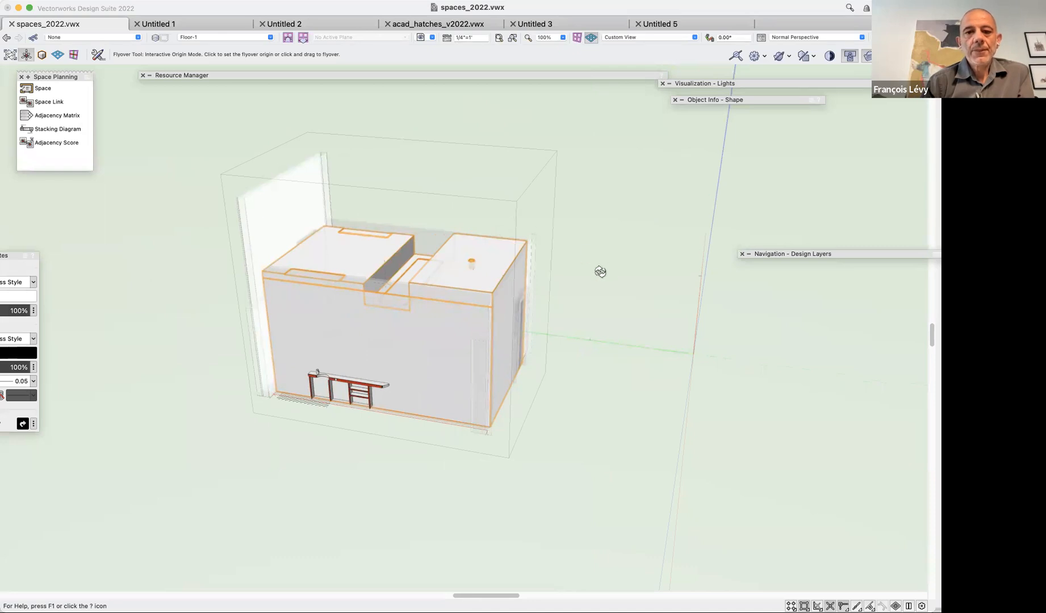
Turn off the clip cube and return to a Top/Plan view showing the wider floor plan.
{"action": "key", "text": "super+4"}
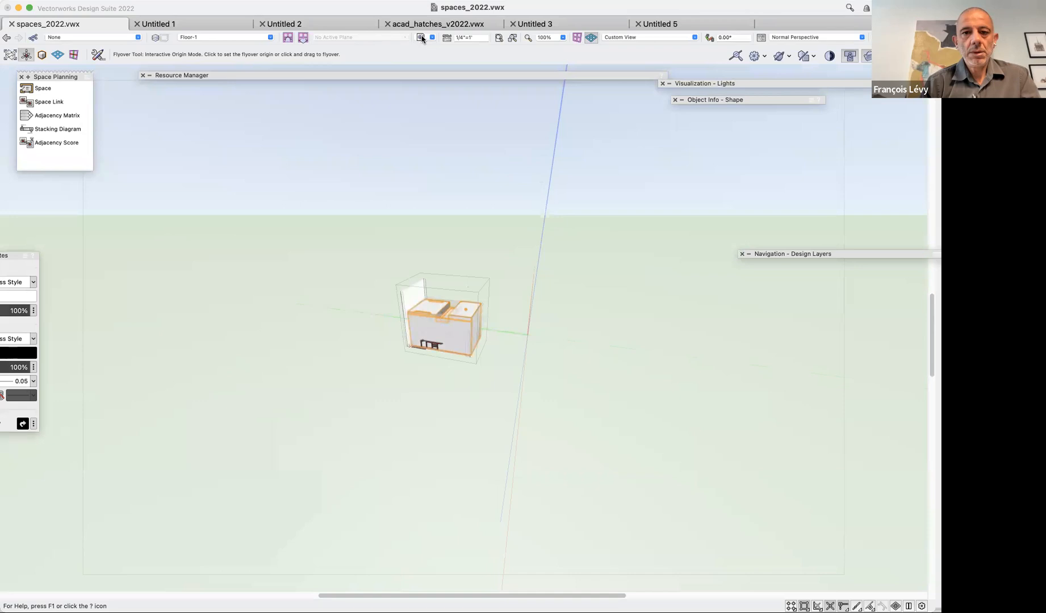
{"action": "left_click", "coordinate": [867, 55]}
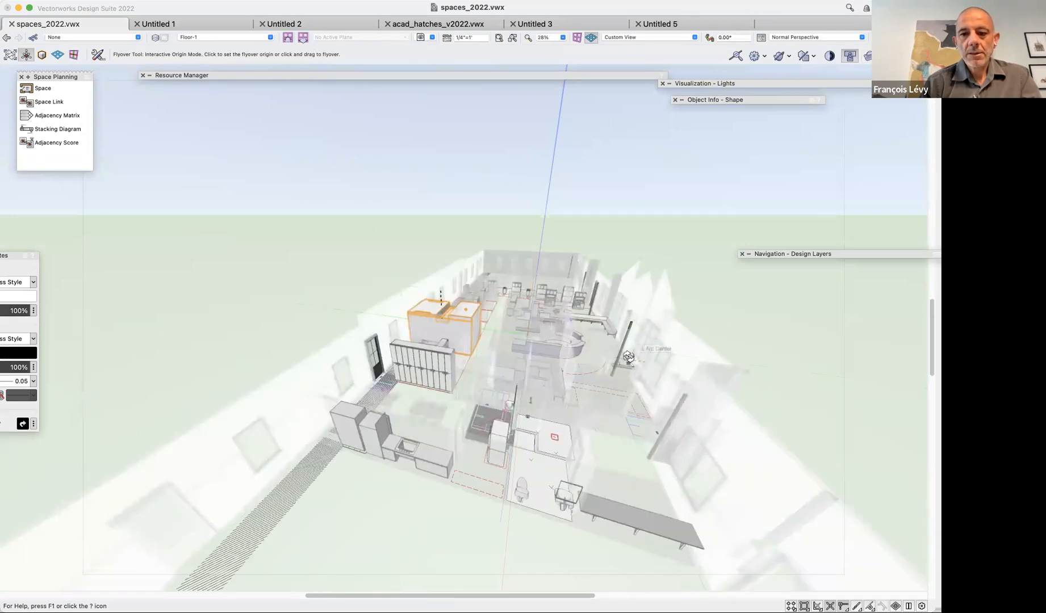
{"action": "key", "text": "x"}
{"action": "key", "text": "super+5"}
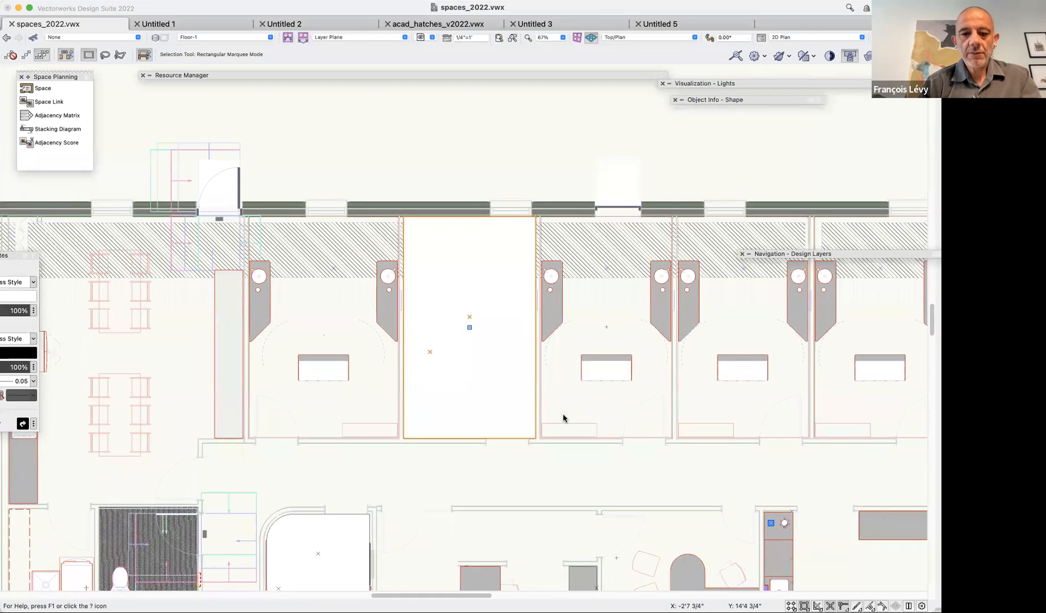
{"action": "key", "text": "super+2"}
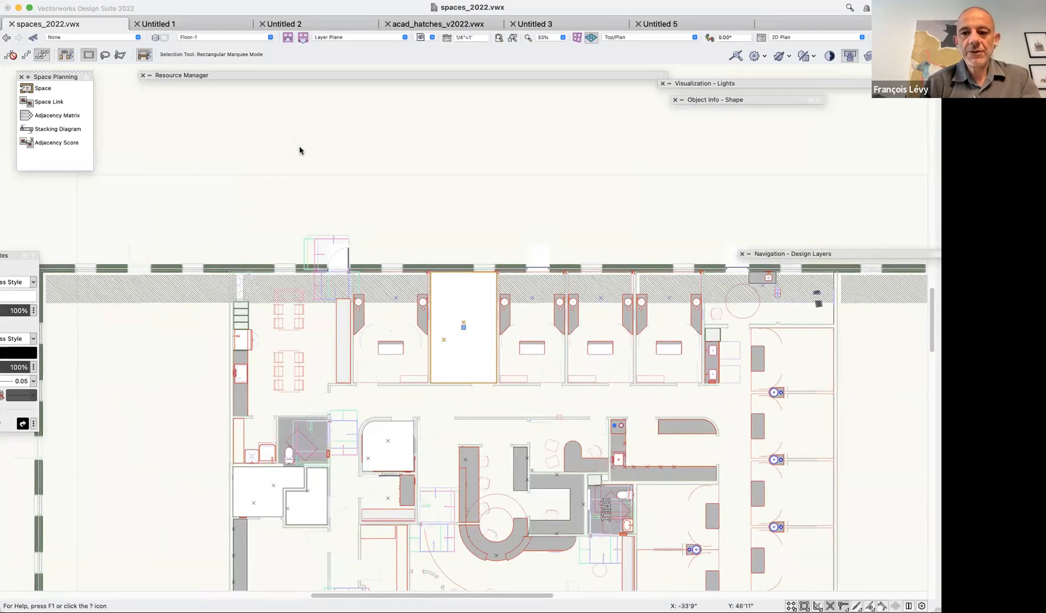
Create a preformatted Room Finish Schedule report, replacing the worksheet of the same name in the document.
{"action": "left_click", "coordinate": [239, 4]}
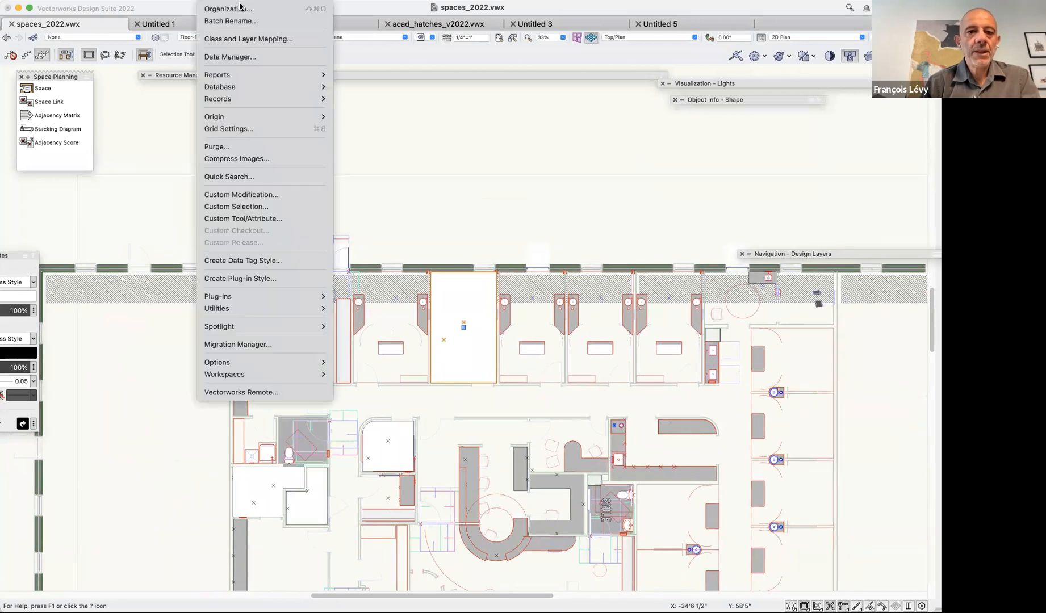
{"action": "mouse_move", "coordinate": [220, 83]}
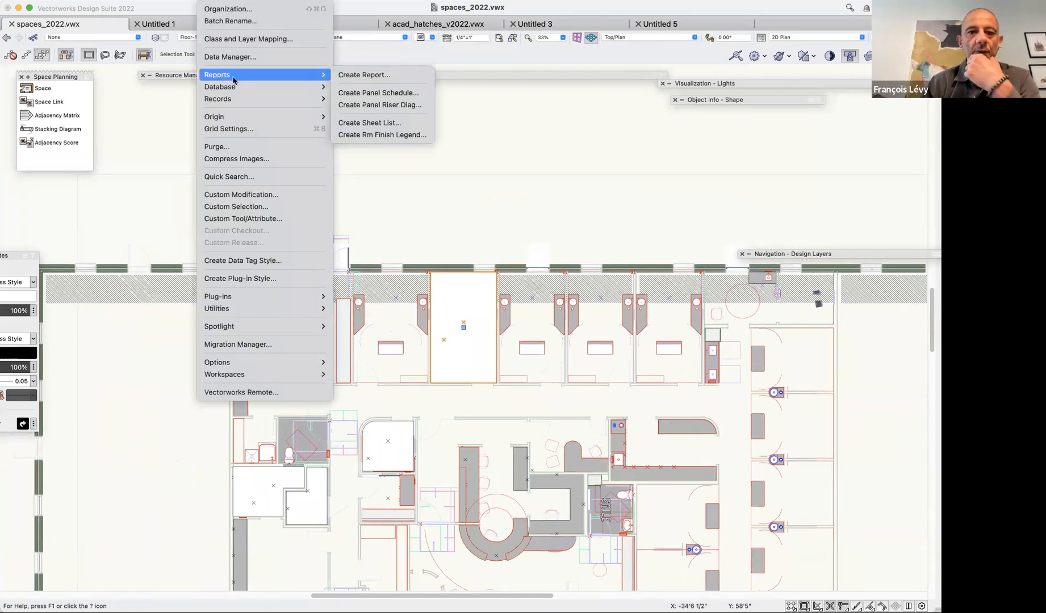
{"action": "left_click", "coordinate": [390, 75]}
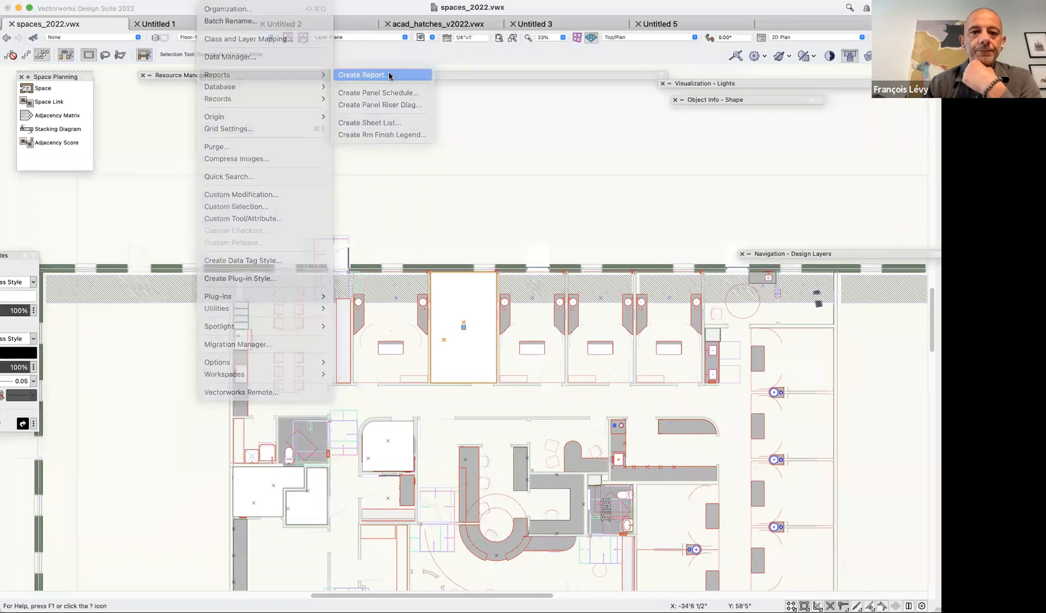
{"action": "scroll", "coordinate": [396, 199], "scroll_direction": "down", "scroll_amount": 10}
{"action": "scroll", "coordinate": [396, 198], "scroll_direction": "up", "scroll_amount": 10}
{"action": "scroll", "coordinate": [395, 198], "scroll_direction": "down", "scroll_amount": 10}
{"action": "scroll", "coordinate": [396, 198], "scroll_direction": "up", "scroll_amount": 10}
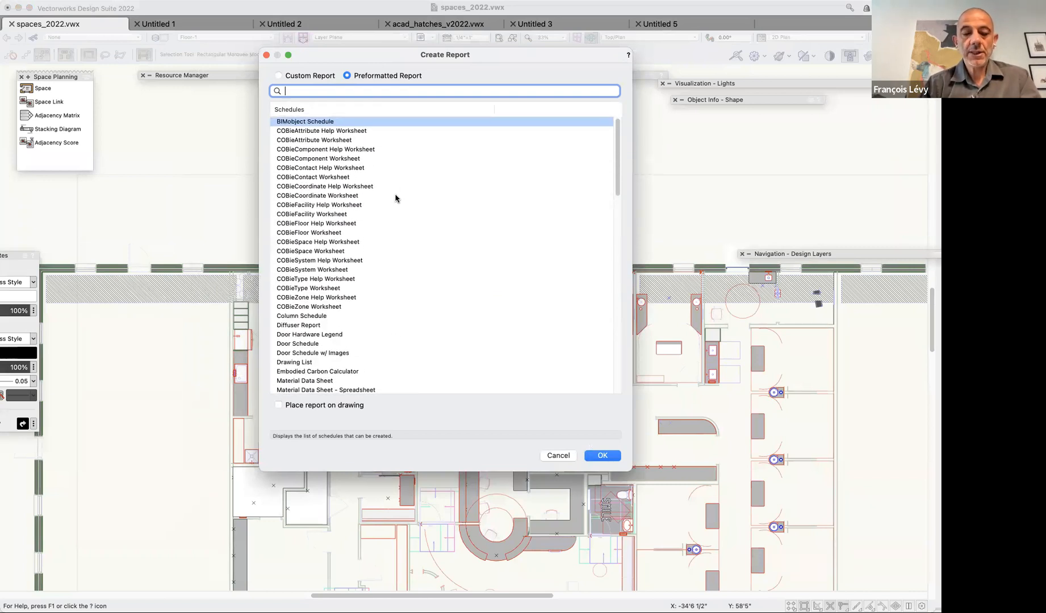
{"action": "type", "text": "fi"}
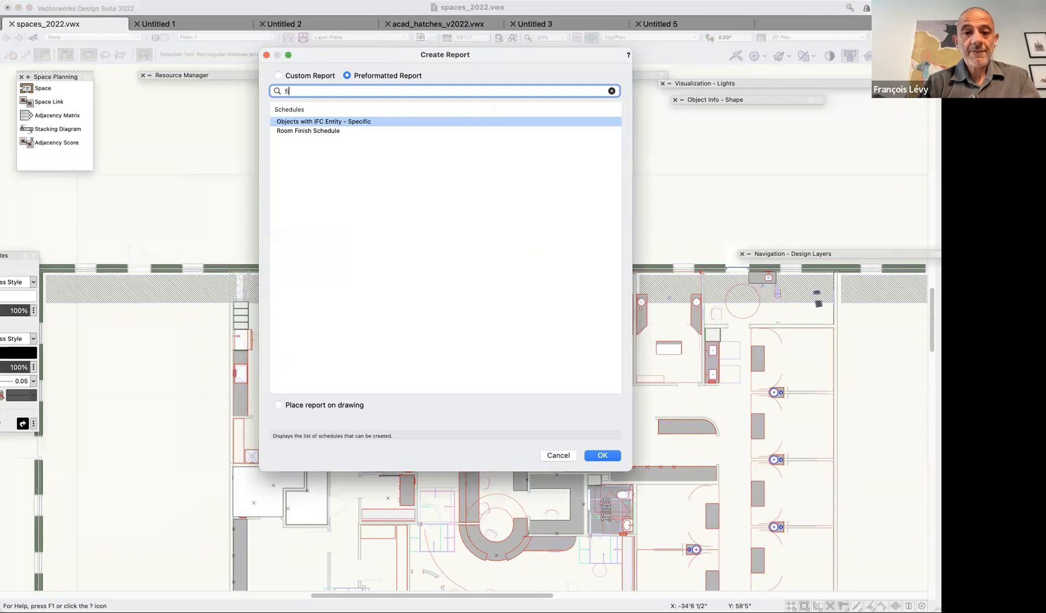
{"action": "left_click", "coordinate": [322, 132]}
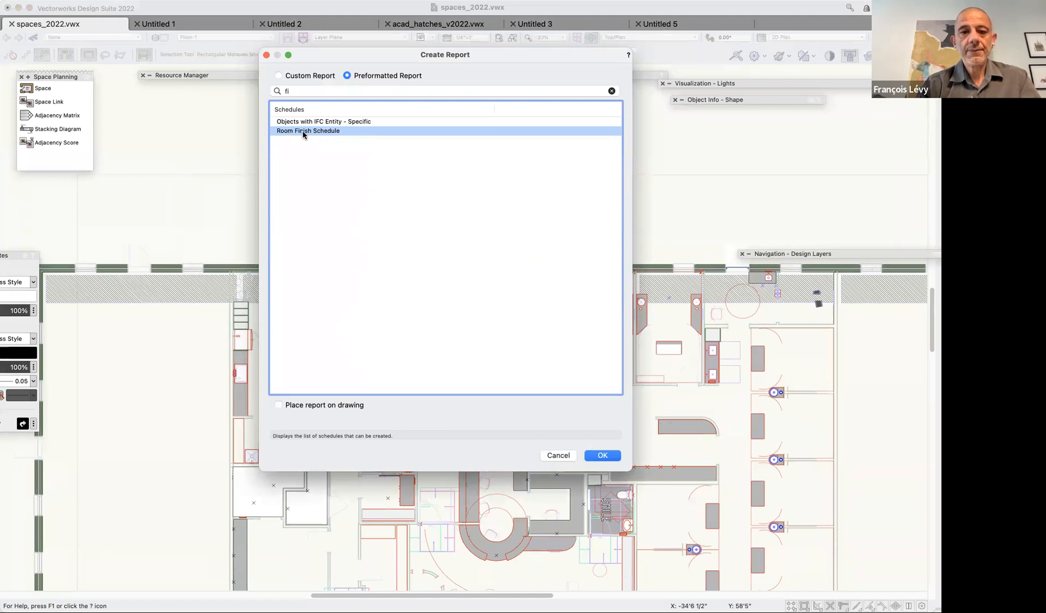
{"action": "left_click", "coordinate": [608, 456]}
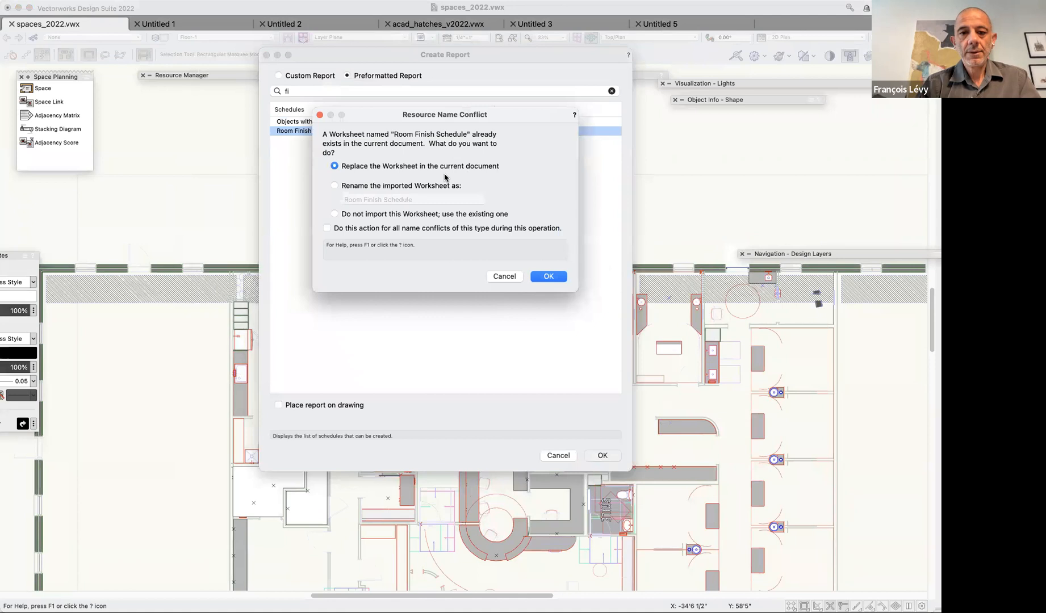
{"action": "left_click", "coordinate": [549, 278]}
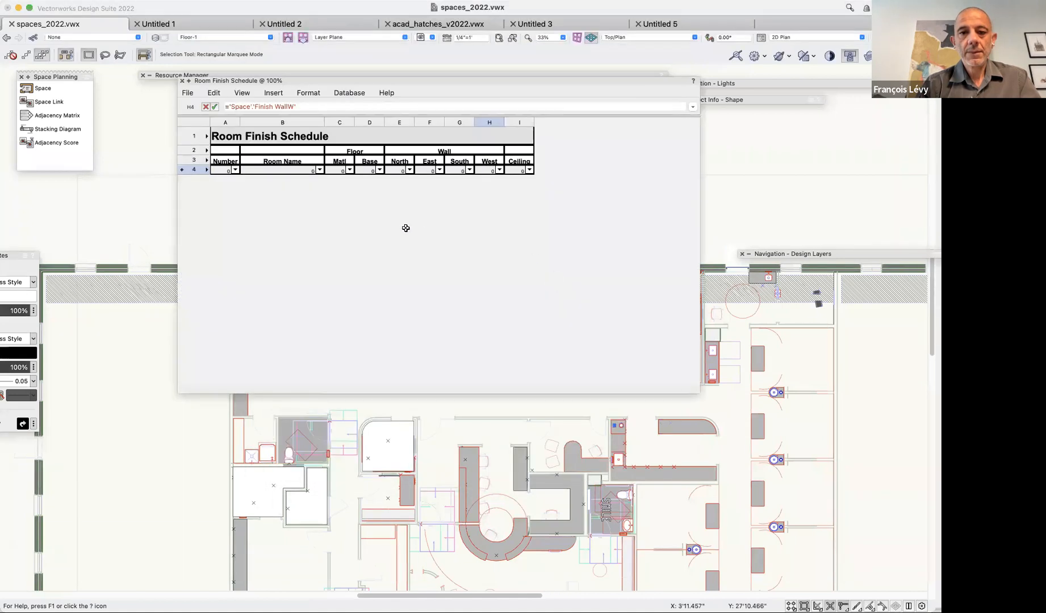
Set the Room Finish Schedule worksheet's zoom to 150% and widen its window to fit all columns through Ceiling.
{"action": "left_click", "coordinate": [243, 93]}
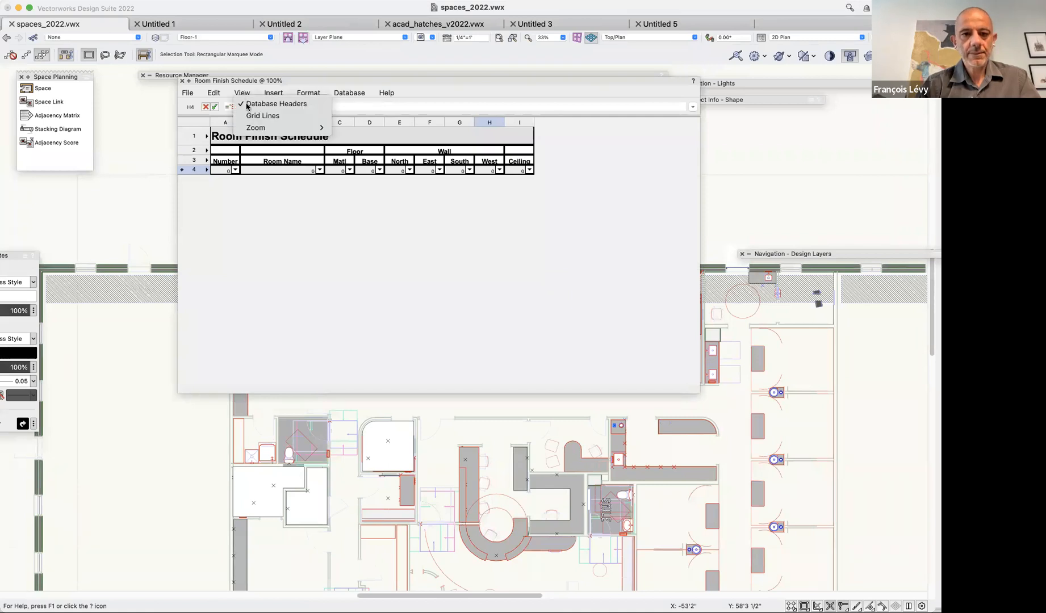
{"action": "mouse_move", "coordinate": [272, 128]}
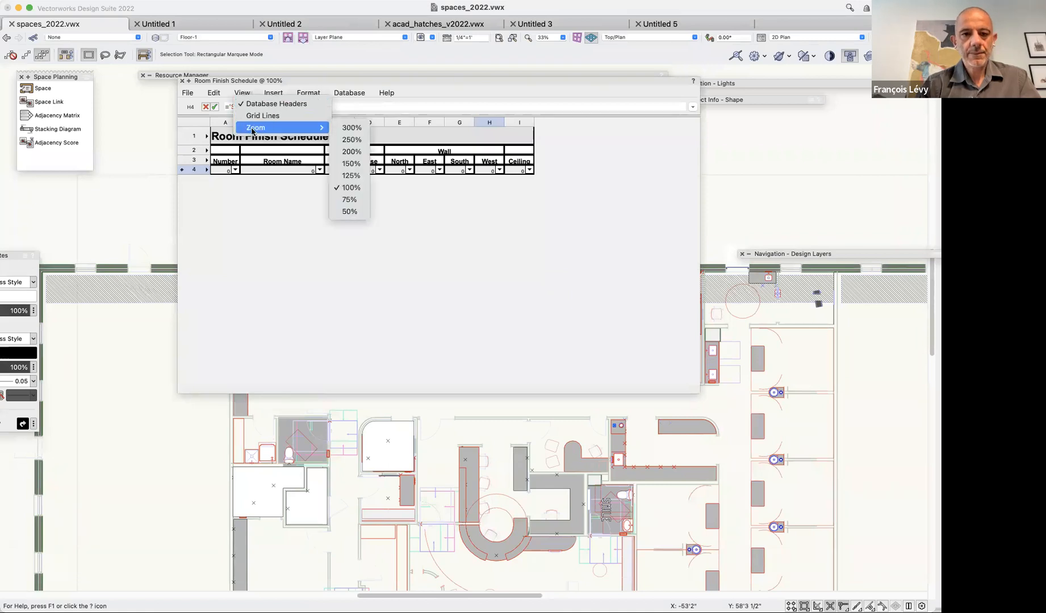
{"action": "left_click", "coordinate": [361, 164]}
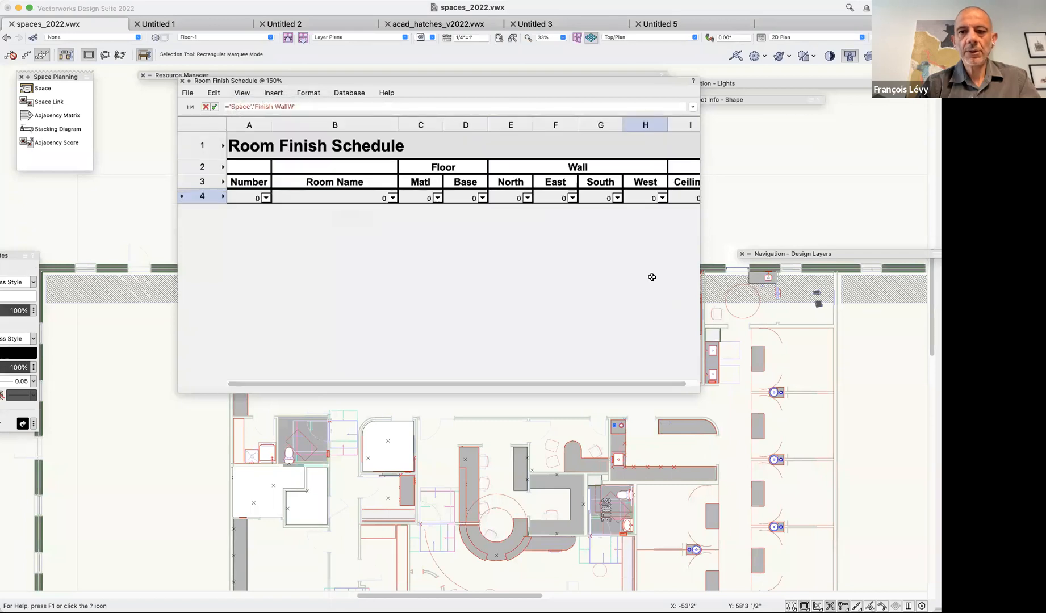
{"action": "left_click_drag", "start_coordinate": [612, 85], "coordinate": [527, 97]}
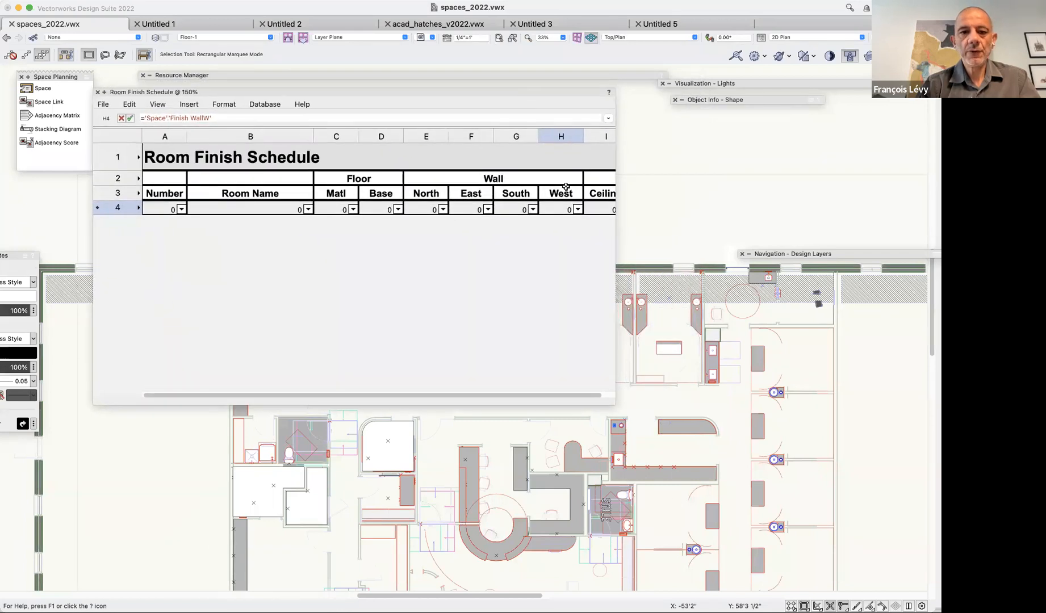
{"action": "left_click_drag", "start_coordinate": [612, 402], "coordinate": [766, 374]}
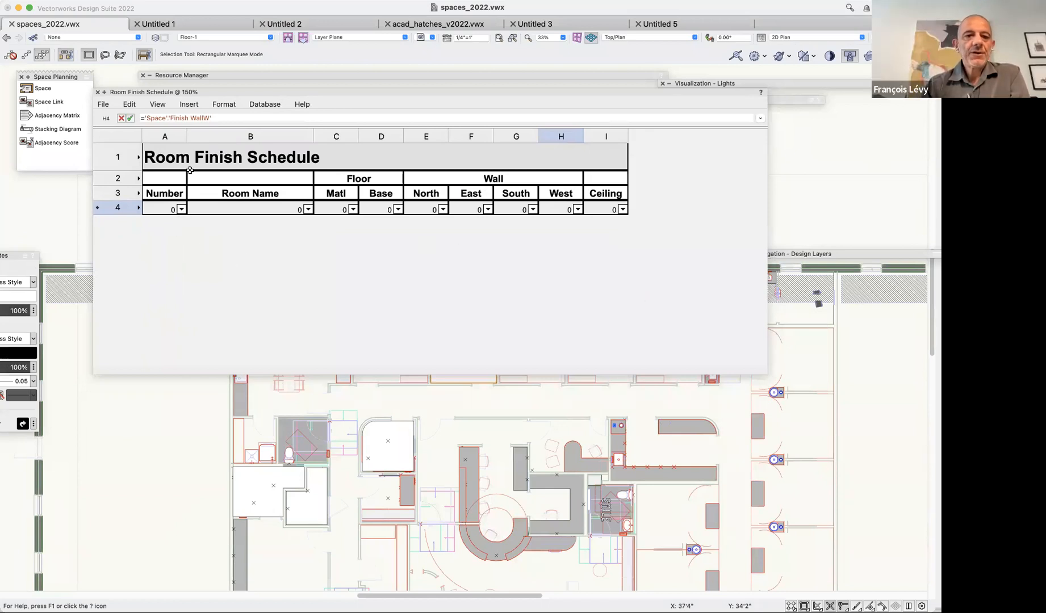
{"action": "left_click", "coordinate": [105, 105]}
{"action": "left_click", "coordinate": [116, 126]}
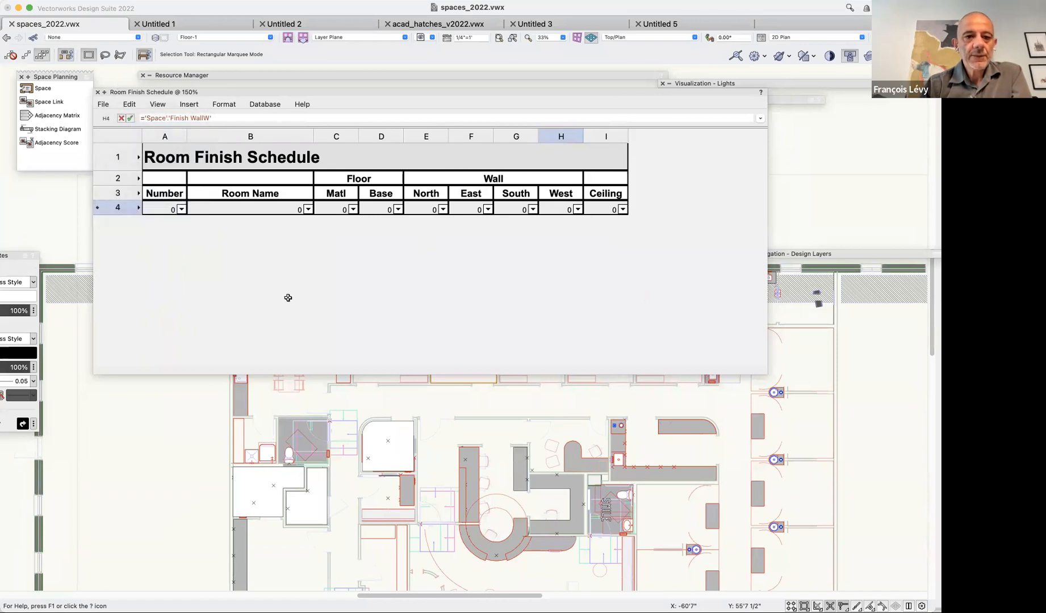
Collapse the Room Finish Schedule worksheet and select all four space objects on the plan with the Select Similar tool.
{"action": "double_click", "coordinate": [416, 91]}
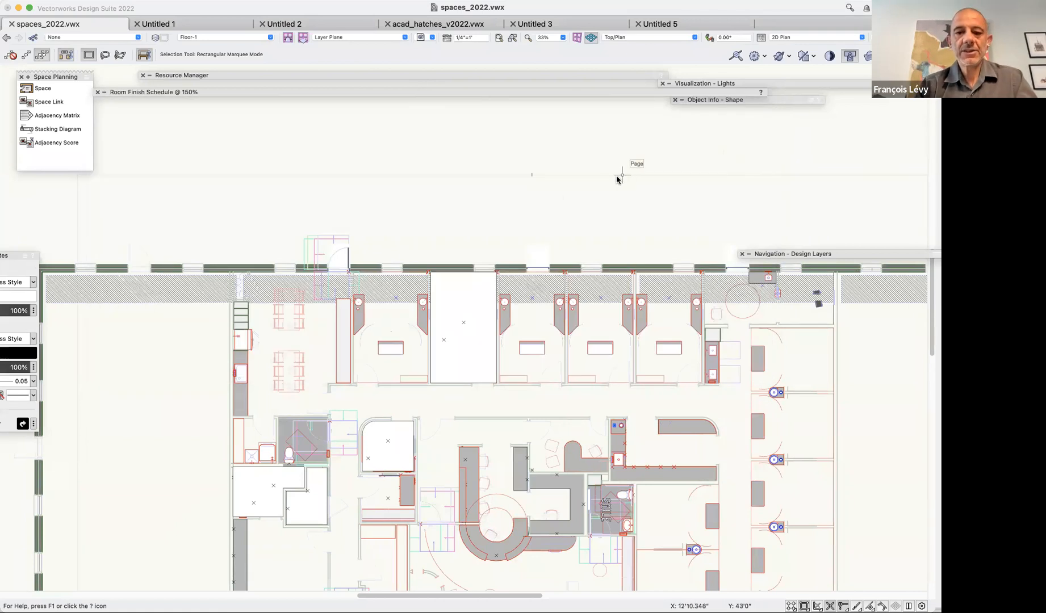
{"action": "left_click", "coordinate": [487, 292]}
{"action": "left_click", "coordinate": [396, 446]}
{"action": "left_click", "coordinate": [304, 497]}
{"action": "left_click", "coordinate": [243, 493], "text": "shift"}
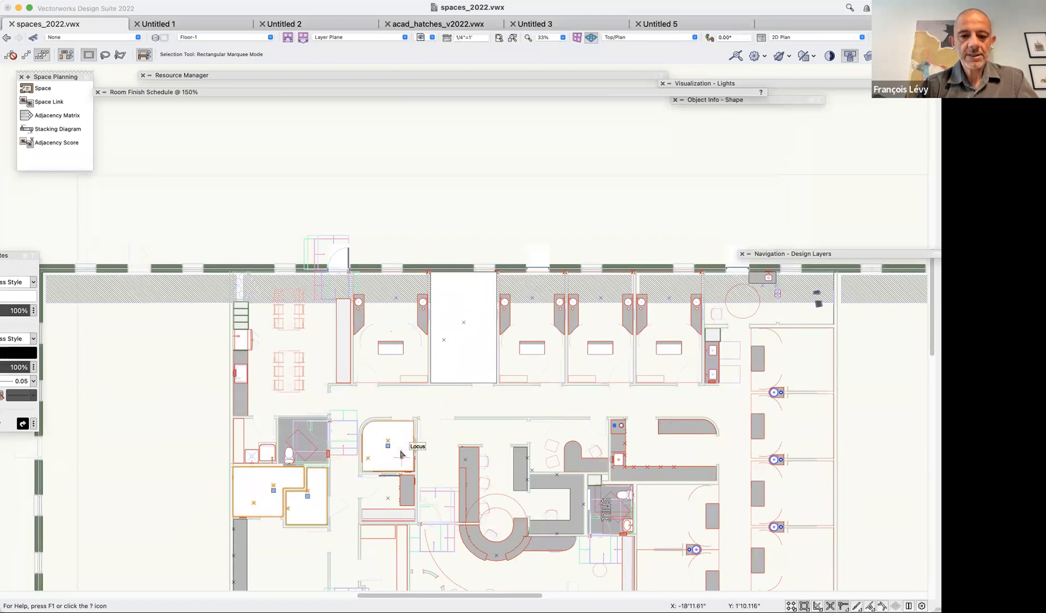
{"action": "left_click", "coordinate": [1, 67]}
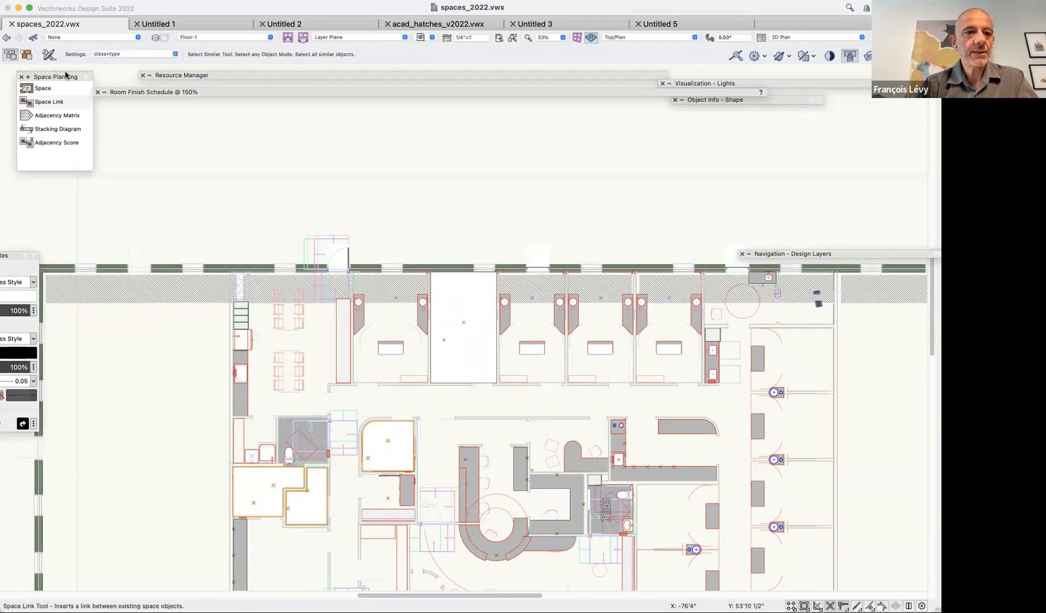
{"action": "left_click", "coordinate": [474, 372]}
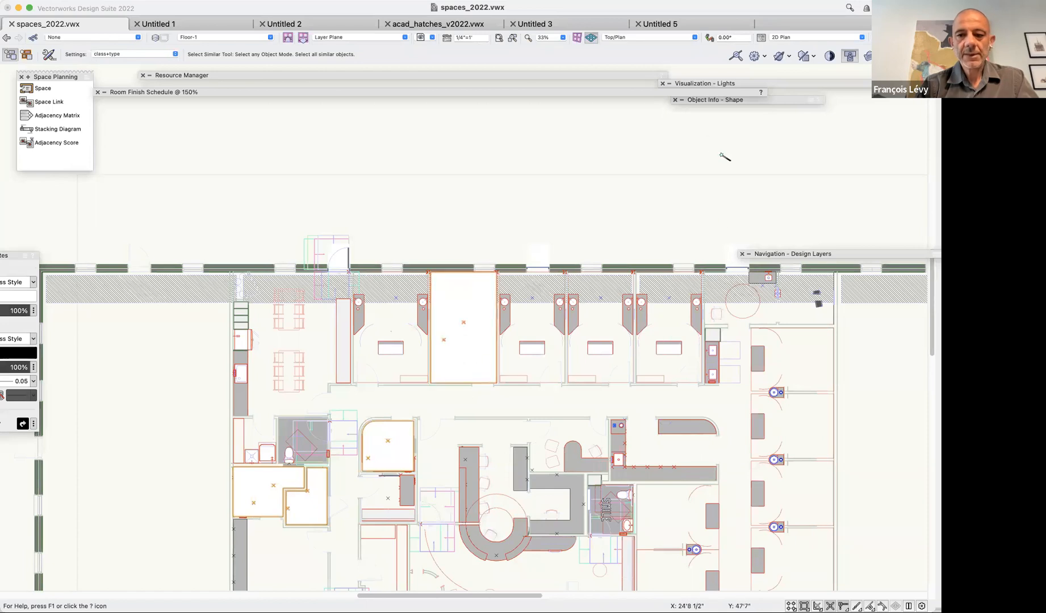
Expand the properties of the four selected spaces and include them on the room finish schedule.
{"action": "double_click", "coordinate": [786, 100]}
{"action": "mouse_move", "coordinate": [784, 99]}
{"action": "left_mouse_down"}
{"action": "mouse_move", "coordinate": [761, 125]}
{"action": "mouse_move", "coordinate": [780, 116]}
{"action": "left_mouse_up"}
{"action": "scroll", "coordinate": [741, 181], "scroll_direction": "down", "scroll_amount": 3}
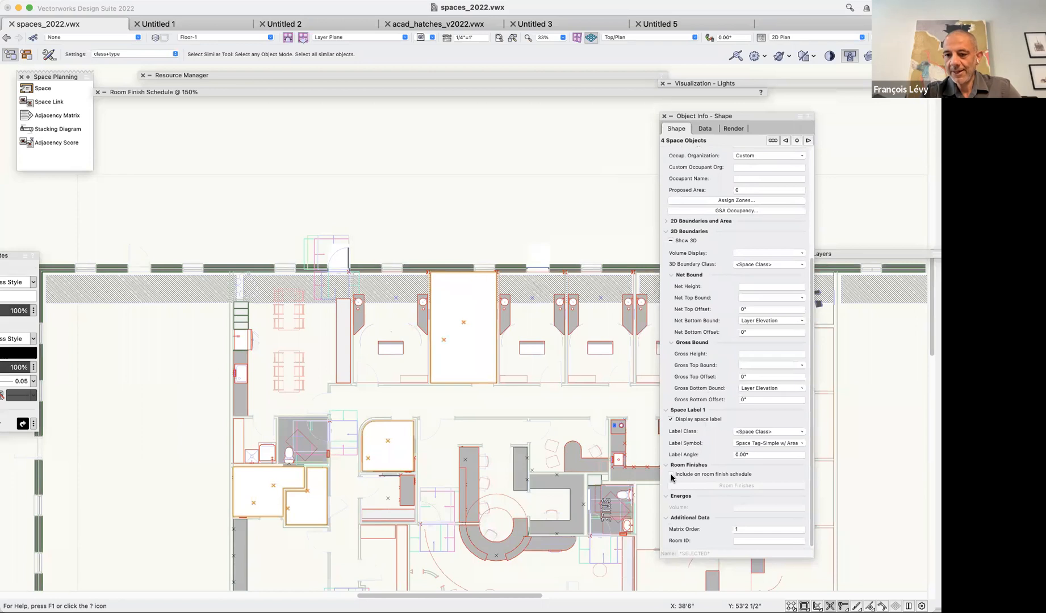
{"action": "left_click", "coordinate": [671, 474]}
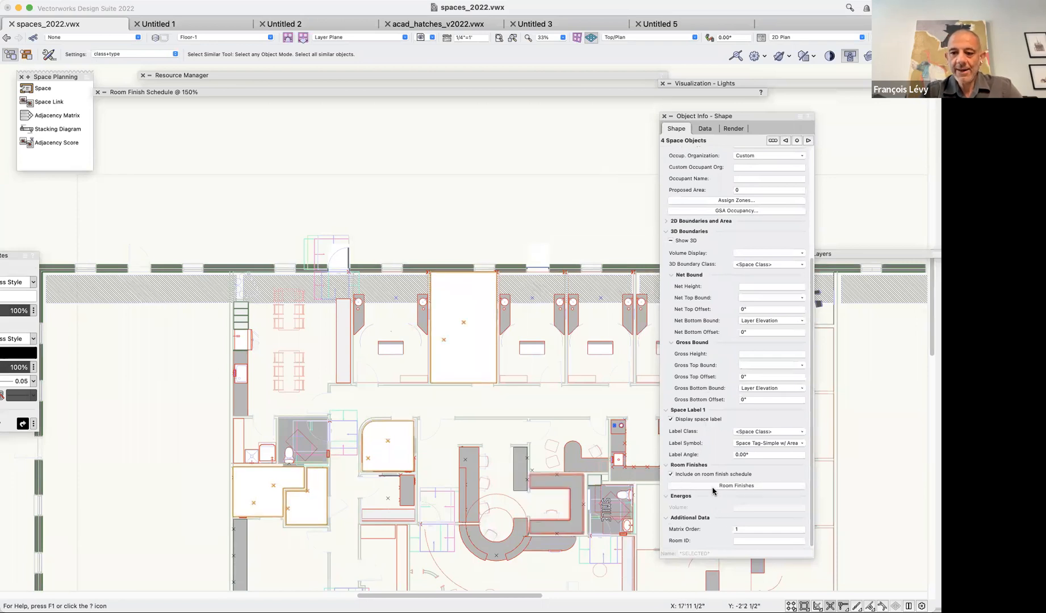
Open the room finish assignments for the selected spaces and examine the available baseboard and north wall finishes.
{"action": "left_click", "coordinate": [733, 487]}
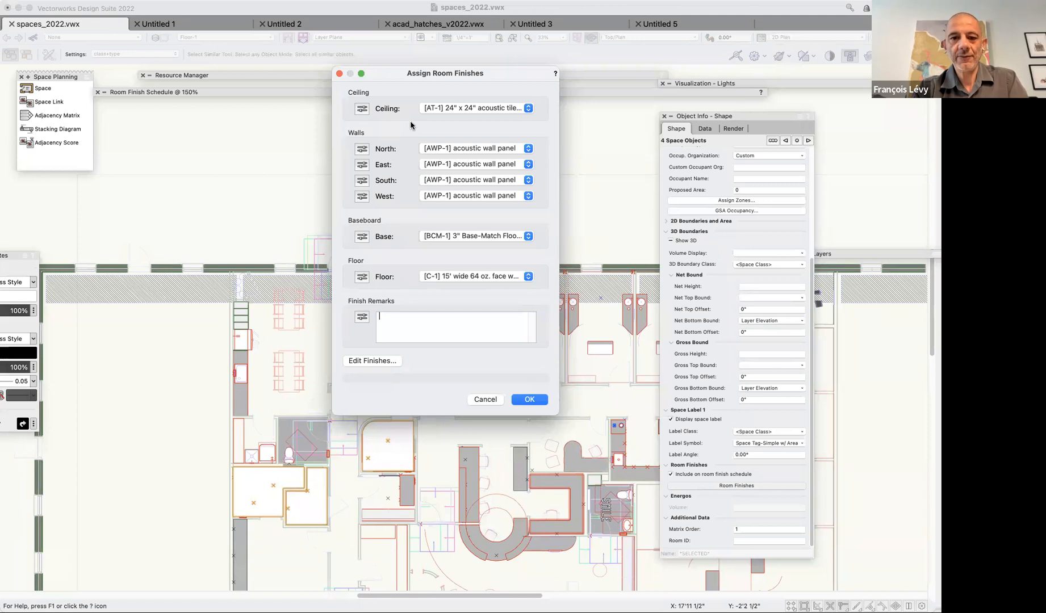
{"action": "left_click", "coordinate": [440, 240]}
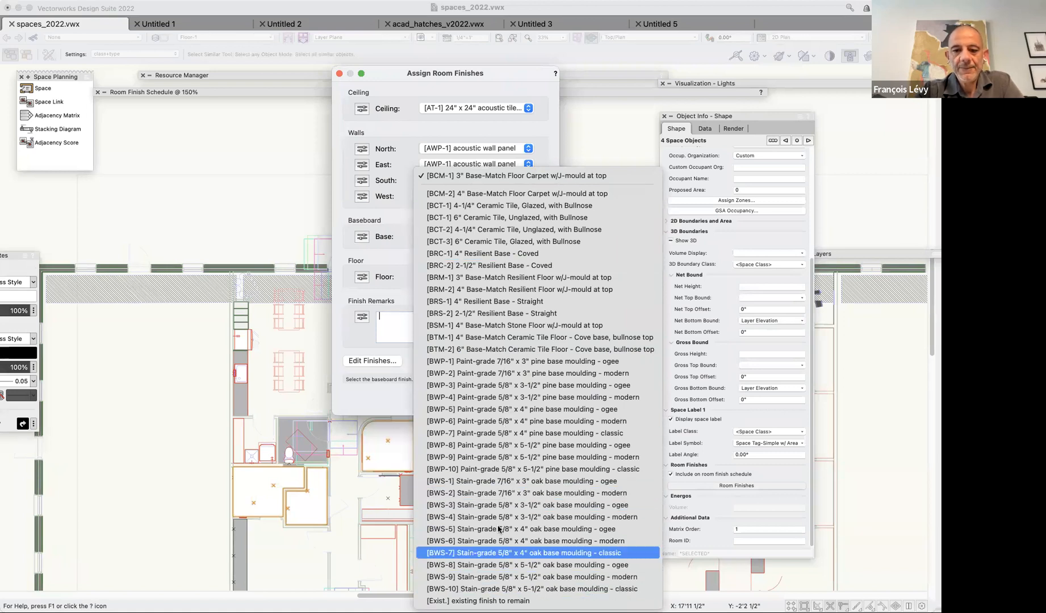
{"action": "left_click", "coordinate": [536, 130]}
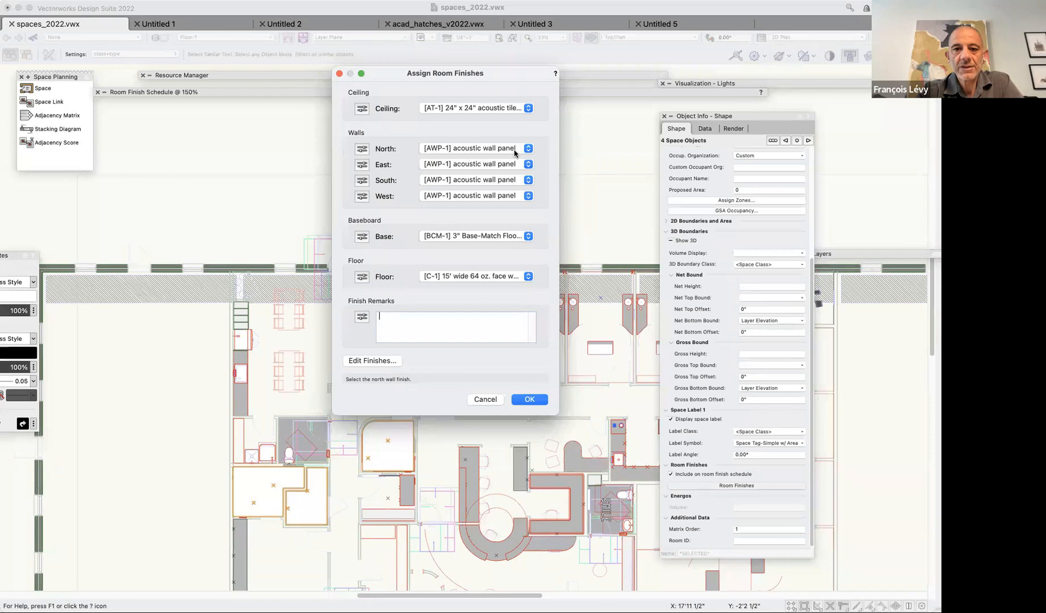
{"action": "left_click", "coordinate": [503, 148]}
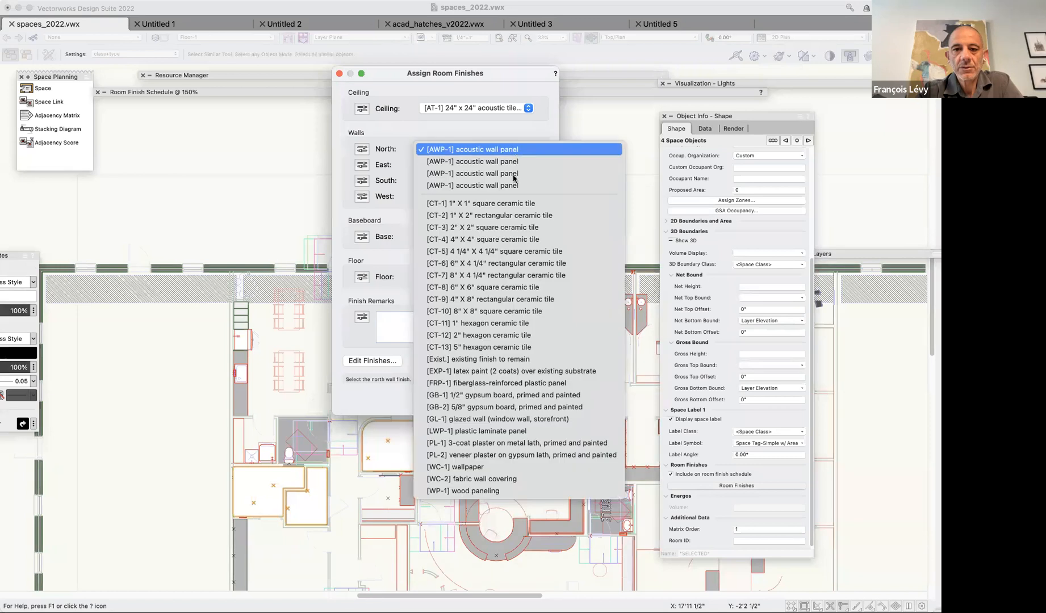
{"action": "left_click", "coordinate": [504, 133]}
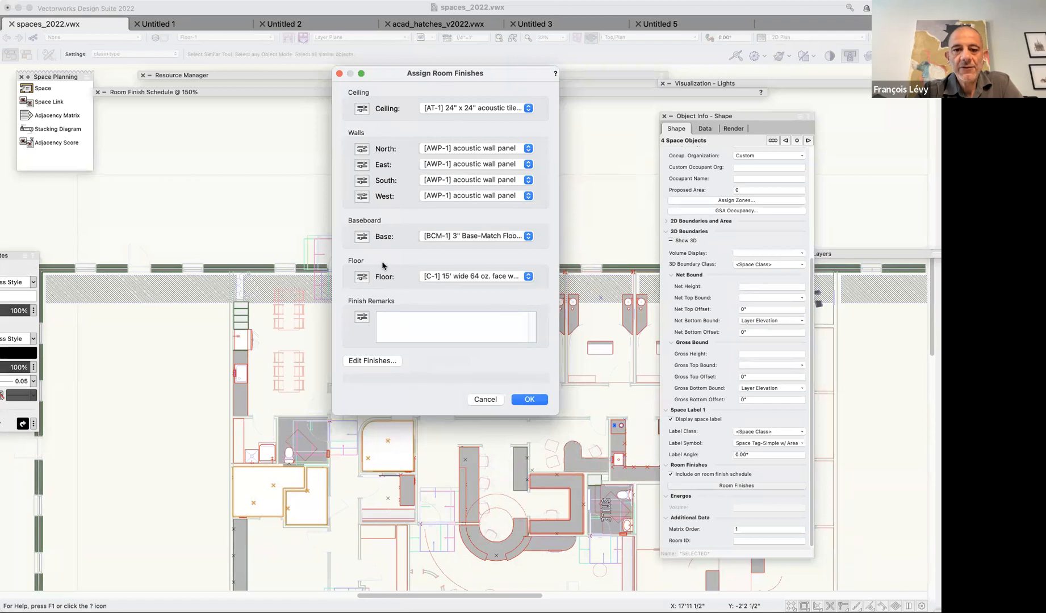
Browse the default ceiling finish library and a second default library in Edit Room Finishes, and return to the document's ceiling finishes.
{"action": "left_click", "coordinate": [371, 361]}
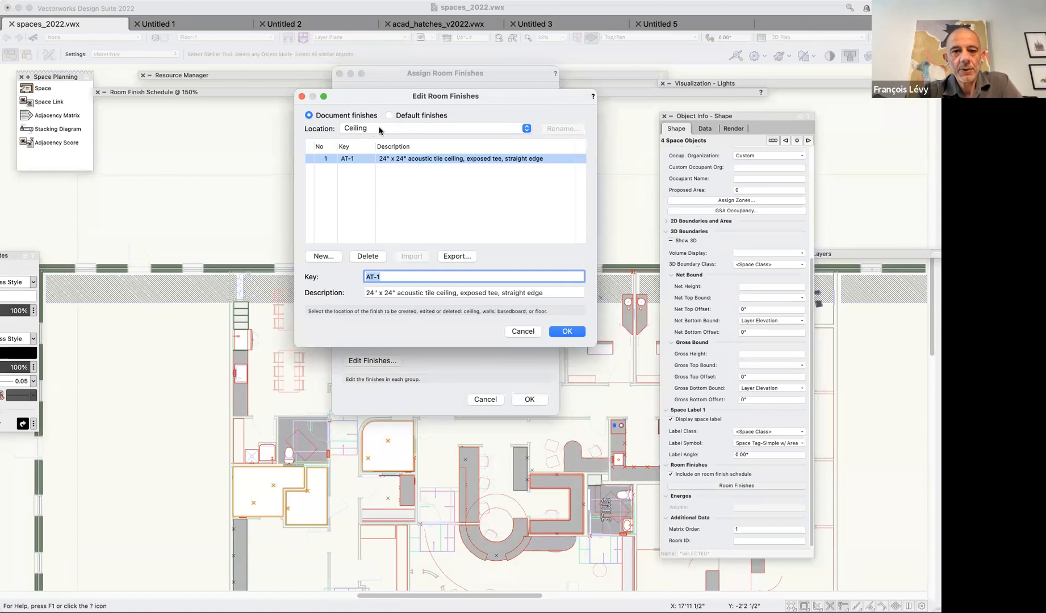
{"action": "left_click", "coordinate": [334, 261]}
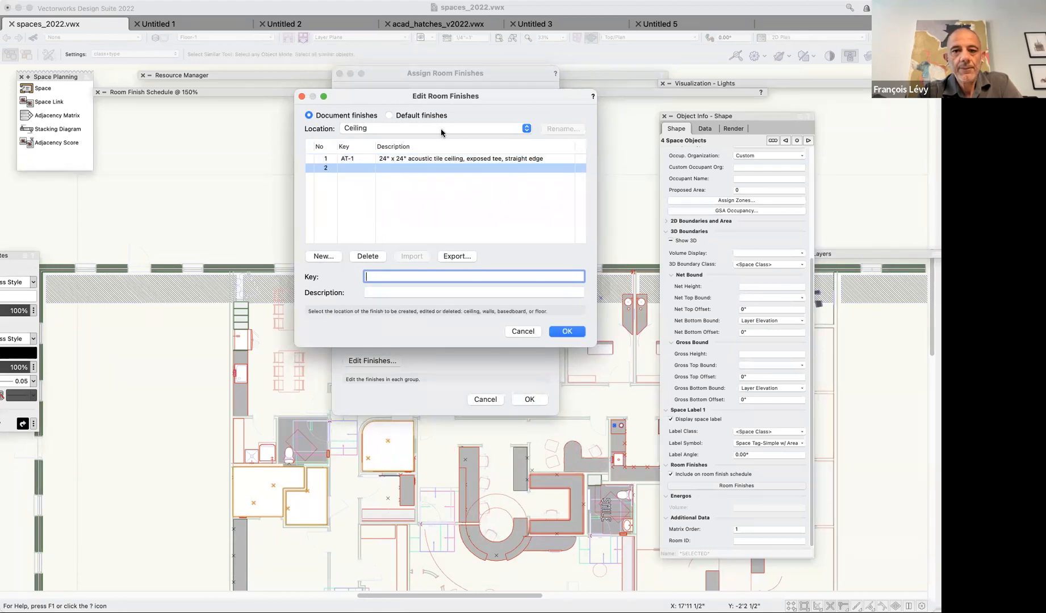
{"action": "left_click", "coordinate": [417, 117]}
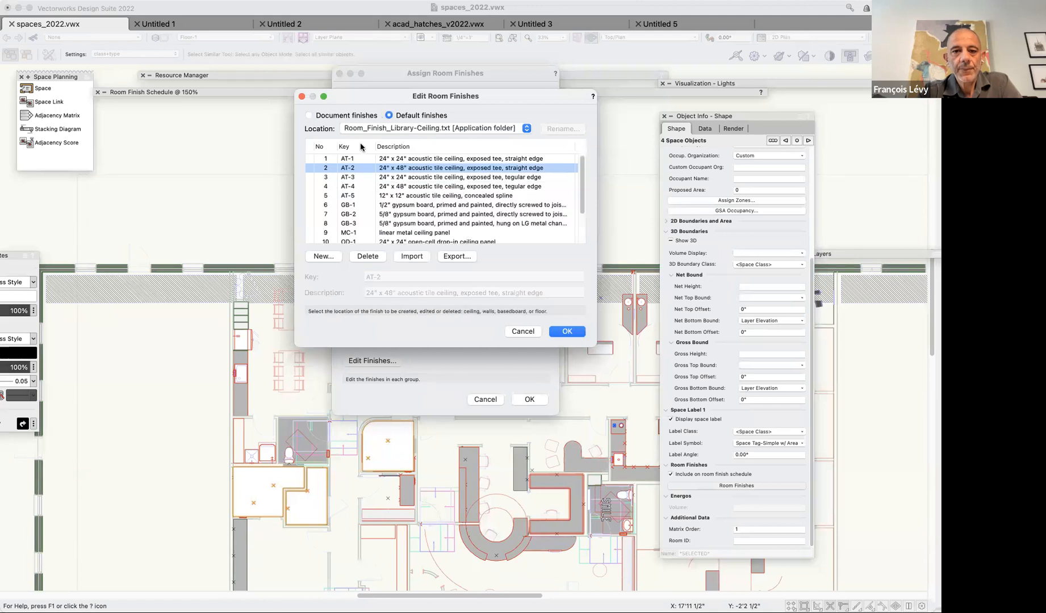
{"action": "scroll", "coordinate": [432, 173], "scroll_direction": "down", "scroll_amount": 3}
{"action": "scroll", "coordinate": [432, 173], "scroll_direction": "up", "scroll_amount": 3}
{"action": "left_click", "coordinate": [422, 129]}
{"action": "left_click", "coordinate": [437, 192]}
{"action": "scroll", "coordinate": [434, 218], "scroll_direction": "down", "scroll_amount": 2}
{"action": "scroll", "coordinate": [434, 218], "scroll_direction": "up", "scroll_amount": 2}
{"action": "left_click", "coordinate": [344, 116]}
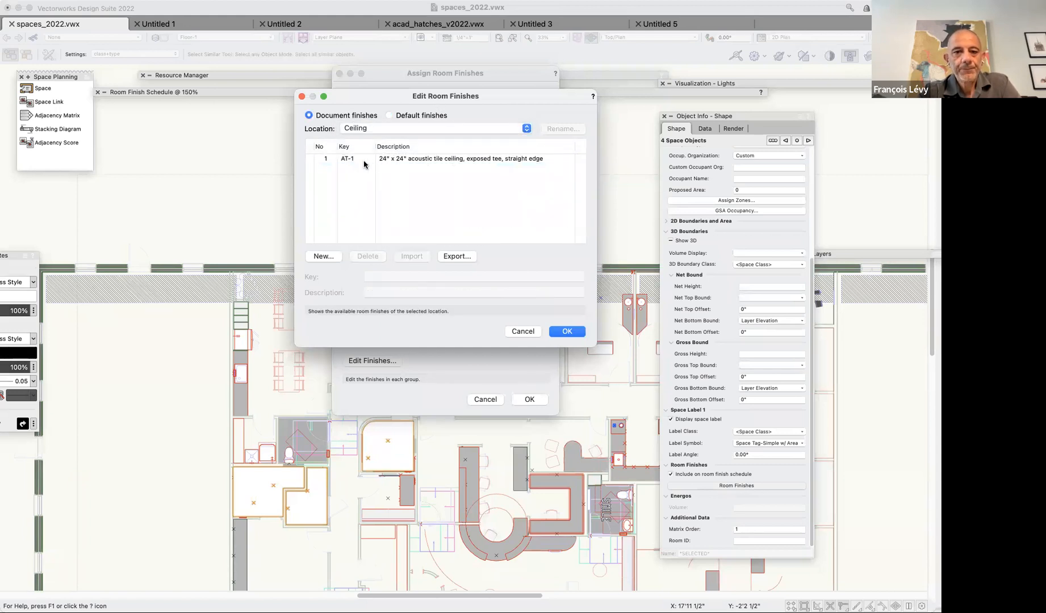
Add a document ceiling finish with key AT-2 and description PTD GYPSUM WALLBD.
{"action": "left_click", "coordinate": [325, 257]}
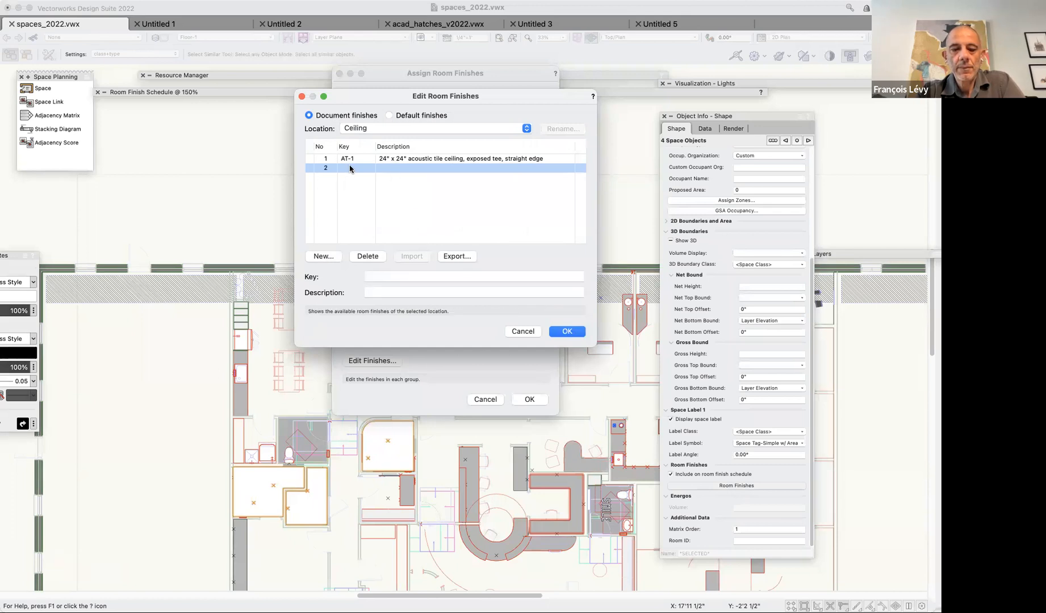
{"action": "type", "text": "AT-2"}
{"action": "left_click", "coordinate": [424, 289]}
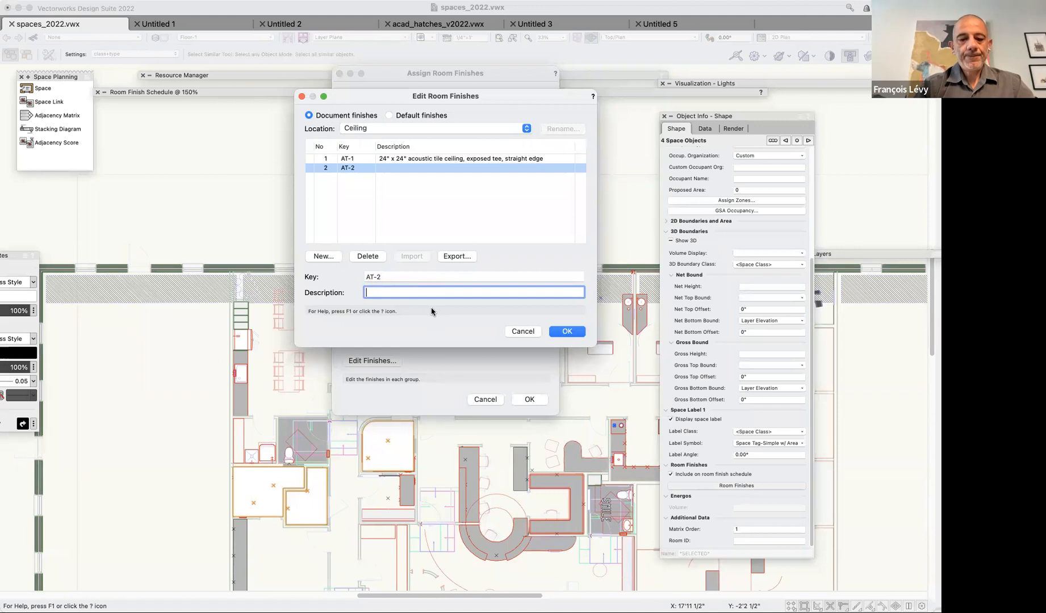
{"action": "type", "text": "PTD GYPSUM WALLBD"}
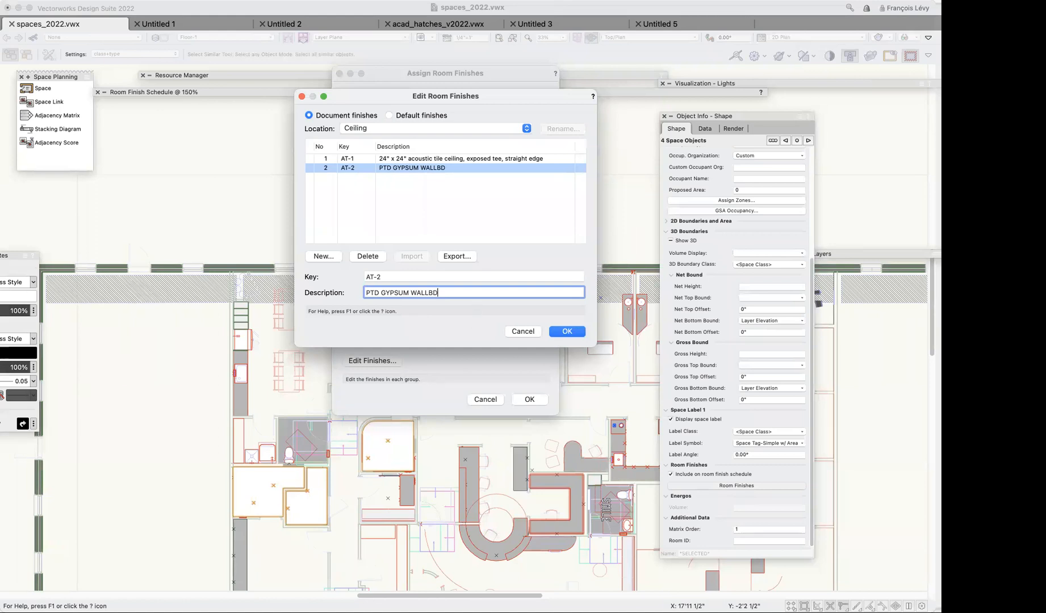
{"action": "left_click", "coordinate": [559, 332]}
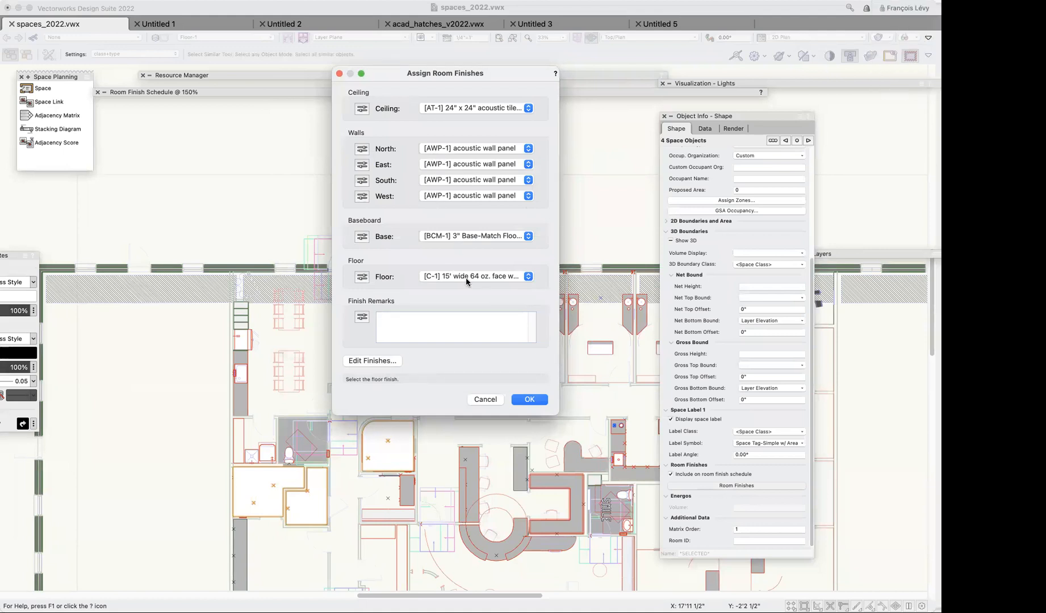
Assign [AT-2] PTD GYPSUM WALLBD as the ceiling finish of the selected spaces and accept the room finishes.
{"action": "left_click", "coordinate": [437, 108]}
{"action": "left_click", "coordinate": [438, 121]}
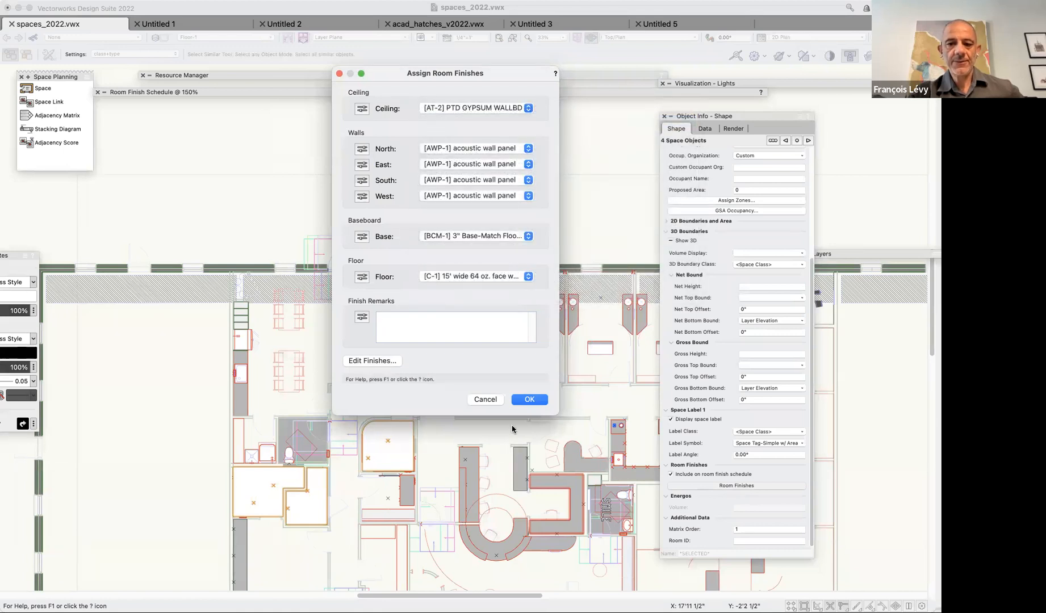
{"action": "left_click", "coordinate": [527, 400]}
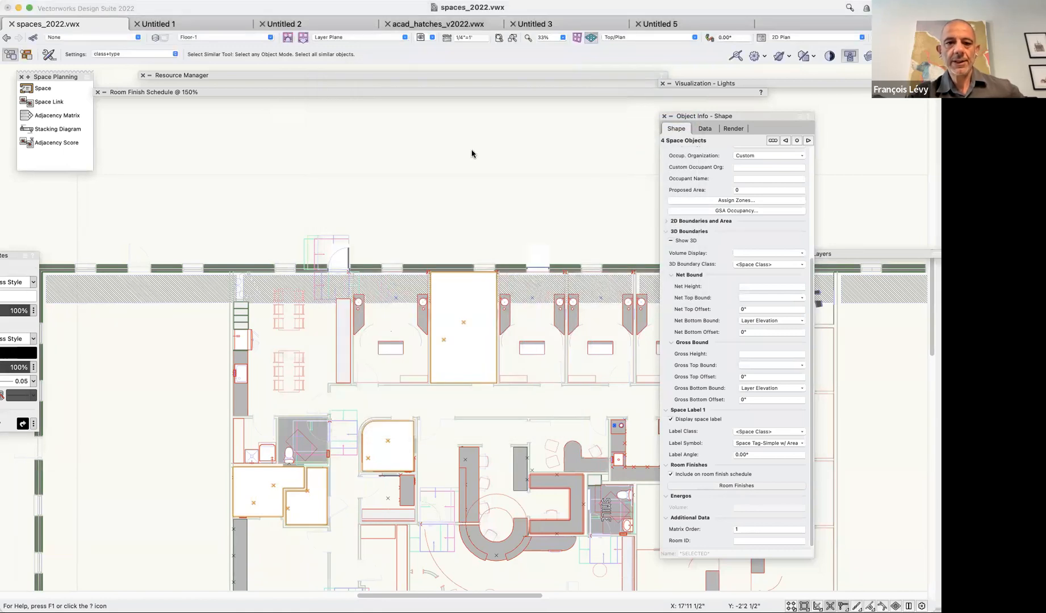
Reopen the Room Finish Schedule worksheet, recalculate it to list the included spaces, and collapse it again.
{"action": "double_click", "coordinate": [366, 92]}
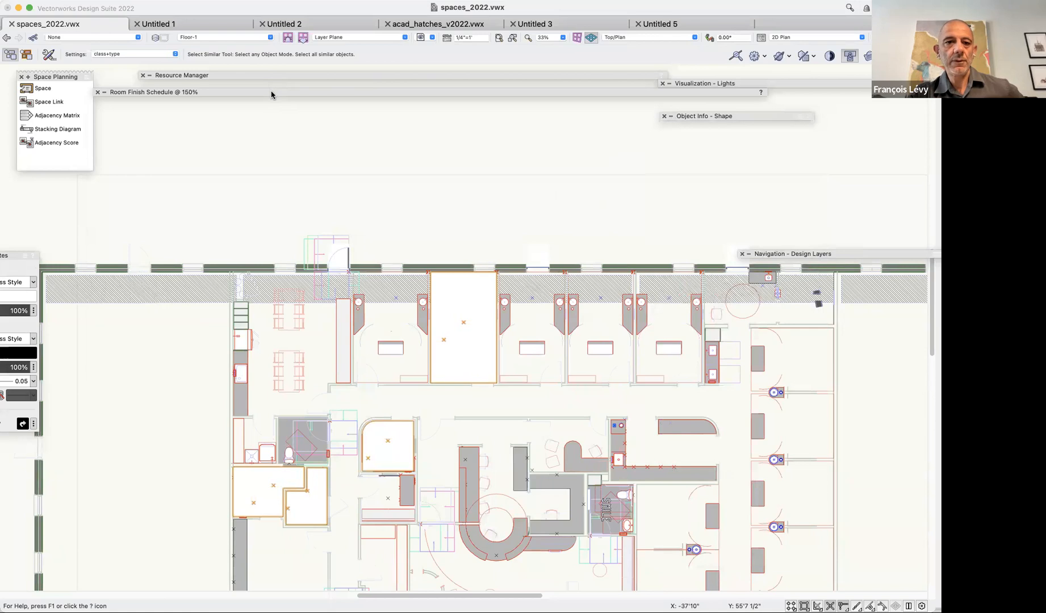
{"action": "mouse_move", "coordinate": [272, 92]}
{"action": "left_click", "coordinate": [106, 104]}
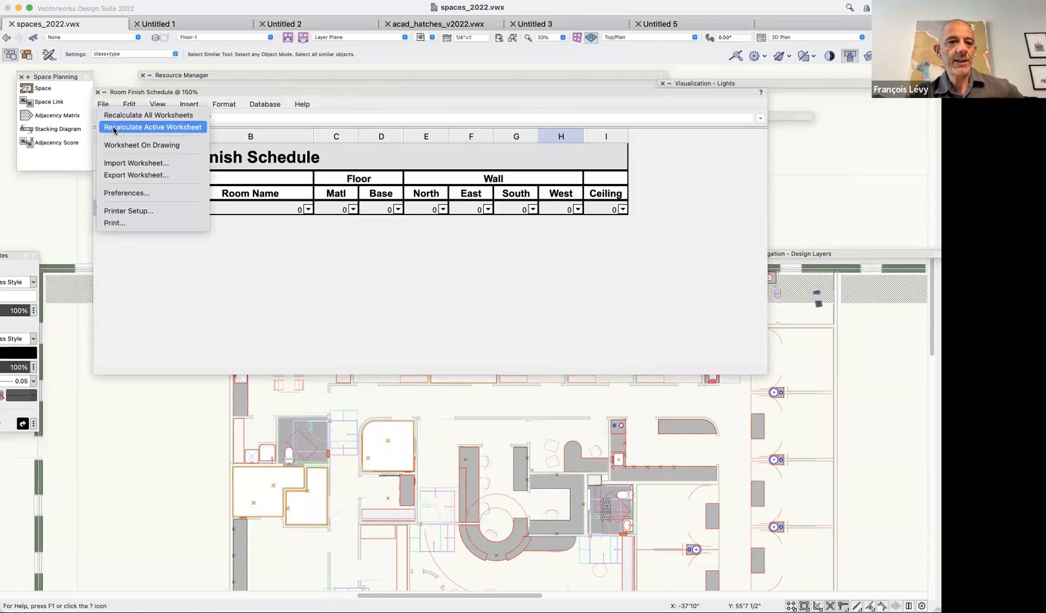
{"action": "left_click", "coordinate": [142, 126]}
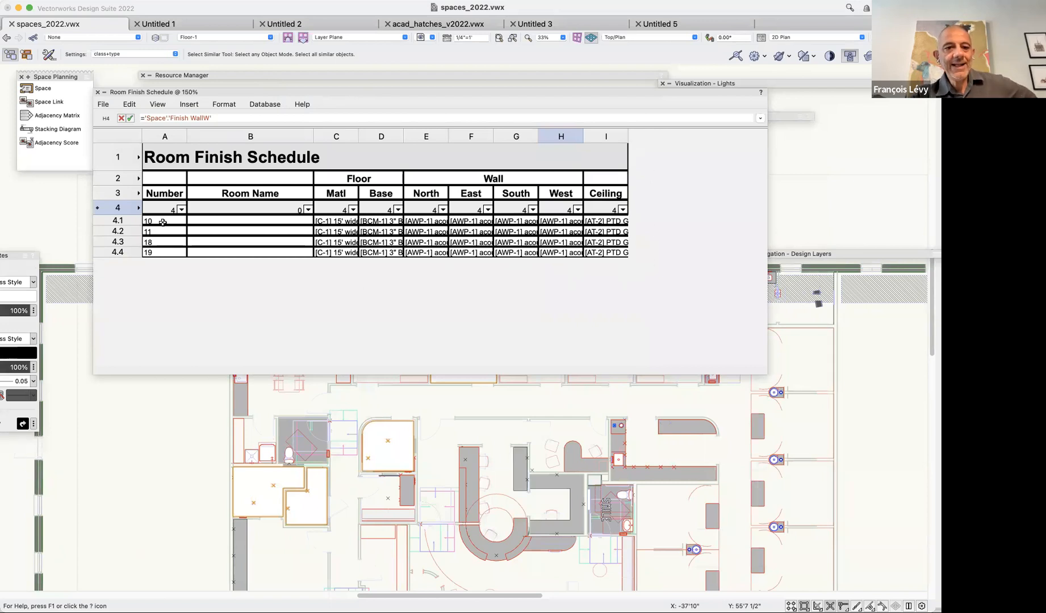
{"action": "double_click", "coordinate": [356, 94]}
Review the 2D boundary, area, occupancy and numbering settings of the four selected spaces.
{"action": "double_click", "coordinate": [714, 120]}
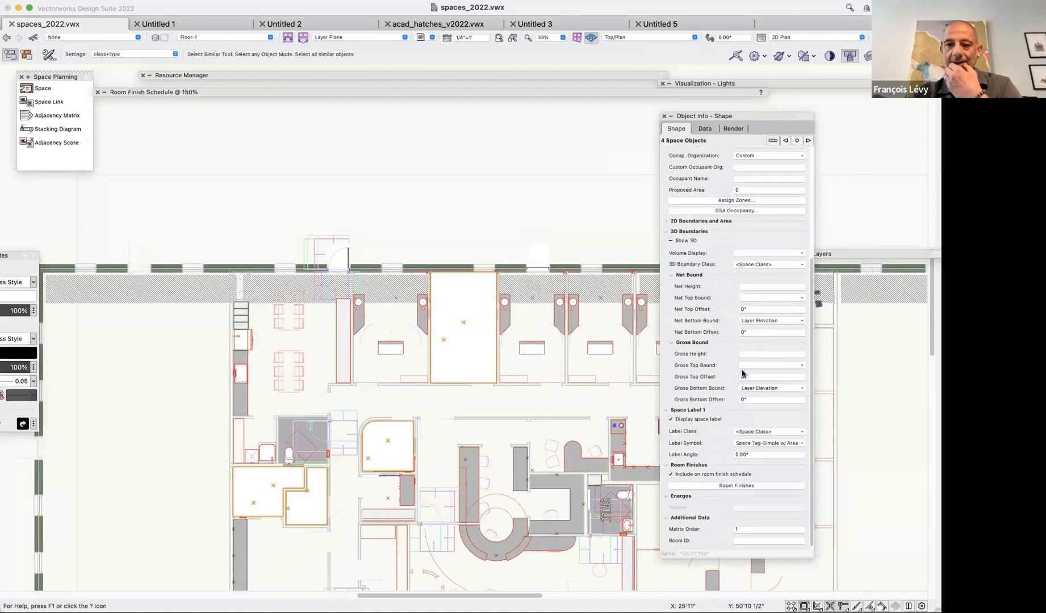
{"action": "left_click", "coordinate": [667, 221]}
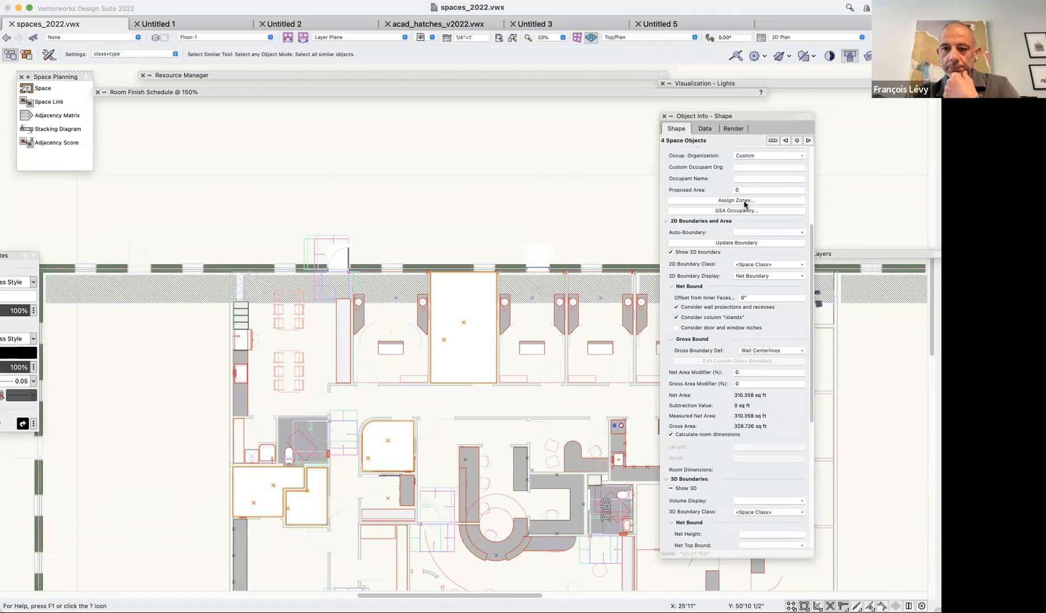
{"action": "scroll", "coordinate": [744, 204], "scroll_direction": "up", "scroll_amount": 5}
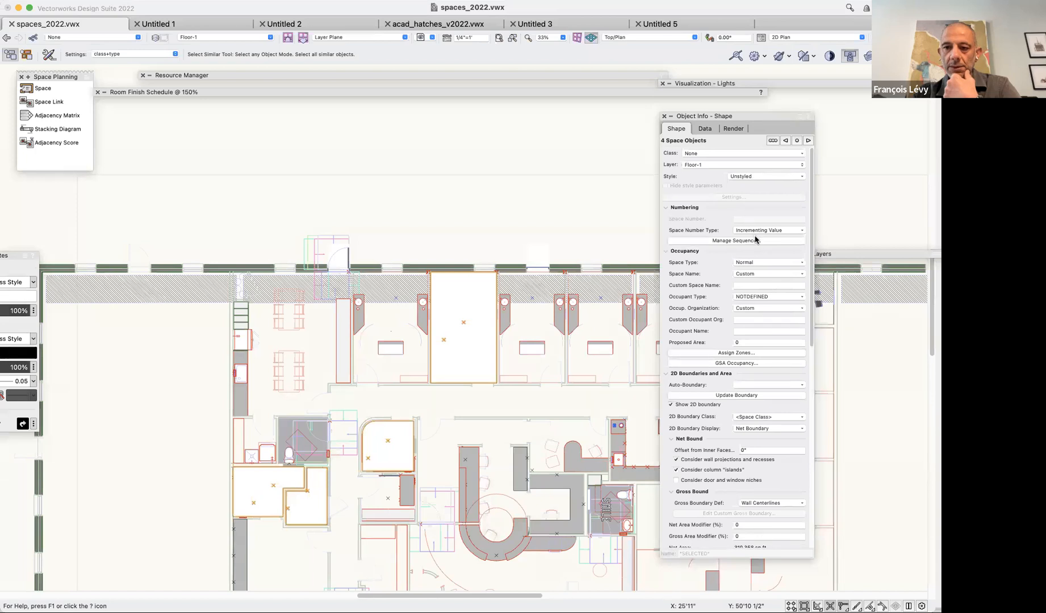
{"action": "scroll", "coordinate": [755, 239], "scroll_direction": "down", "scroll_amount": 1}
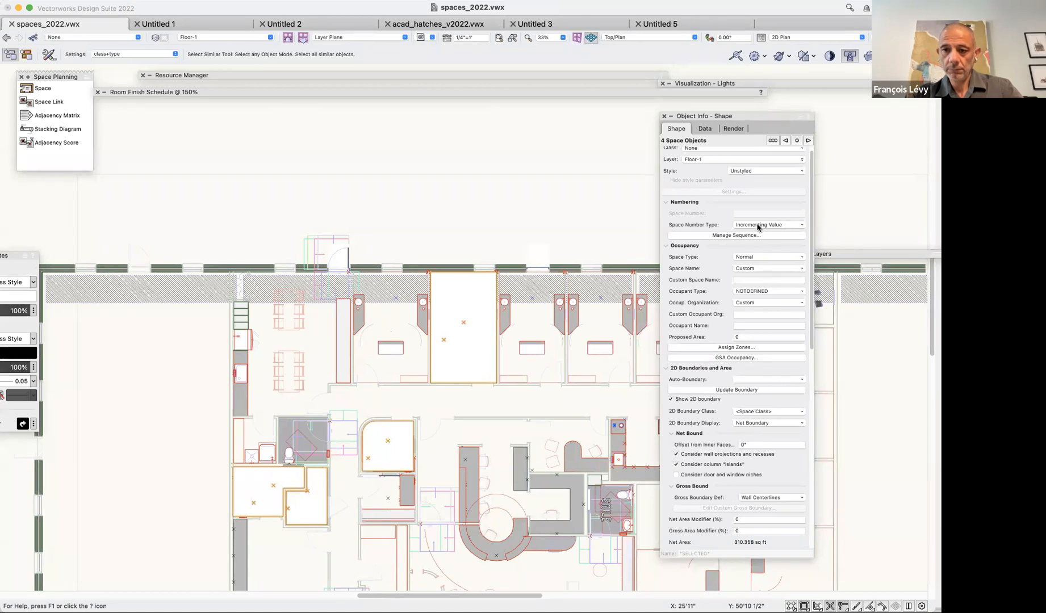
{"action": "left_click", "coordinate": [754, 171]}
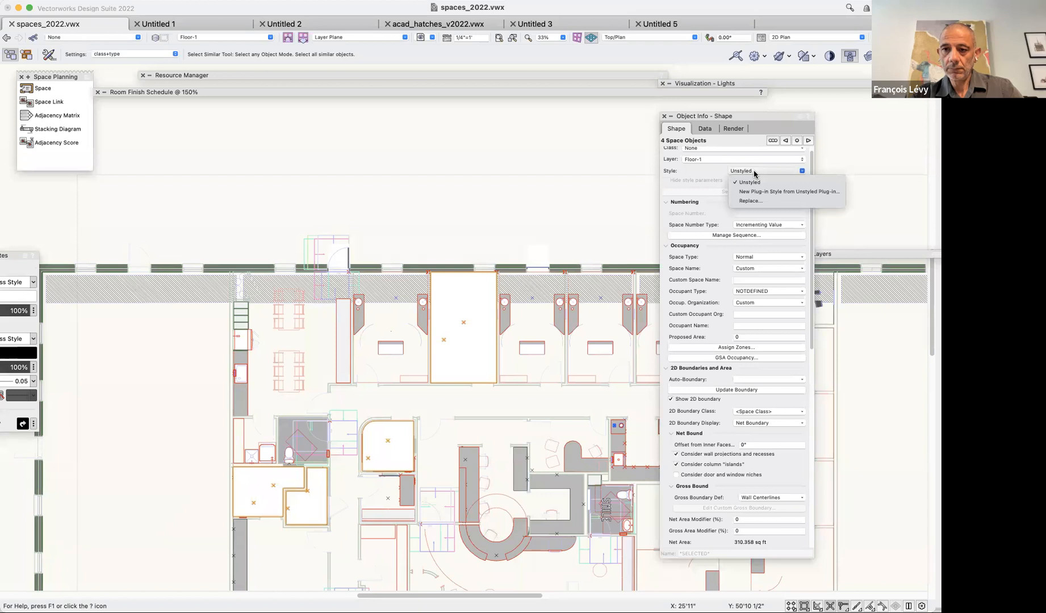
{"action": "left_click", "coordinate": [755, 192]}
{"action": "left_click", "coordinate": [548, 212]}
{"action": "left_click", "coordinate": [556, 195]}
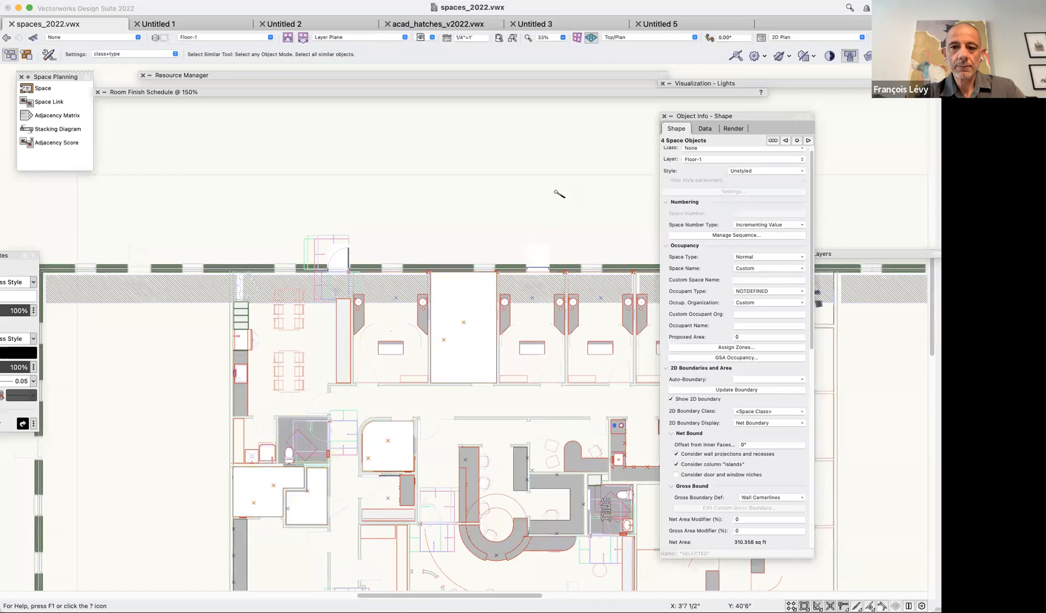
Start a new plug-in style from the unstyled space 19 and open its space label layout for editing.
{"action": "key", "text": "x"}
{"action": "left_click", "coordinate": [465, 309]}
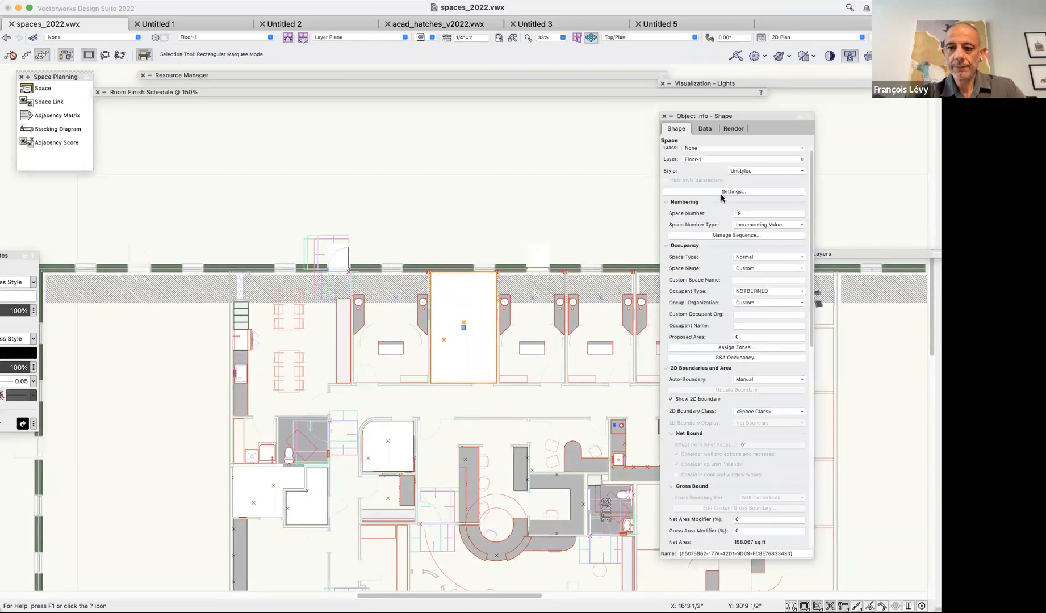
{"action": "left_click", "coordinate": [750, 171]}
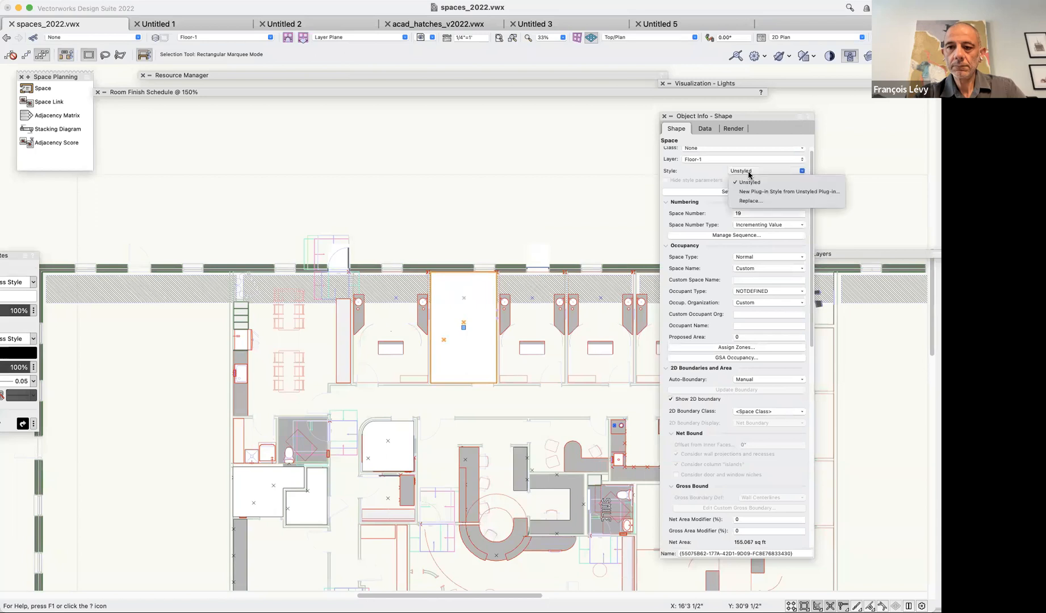
{"action": "left_click", "coordinate": [753, 191]}
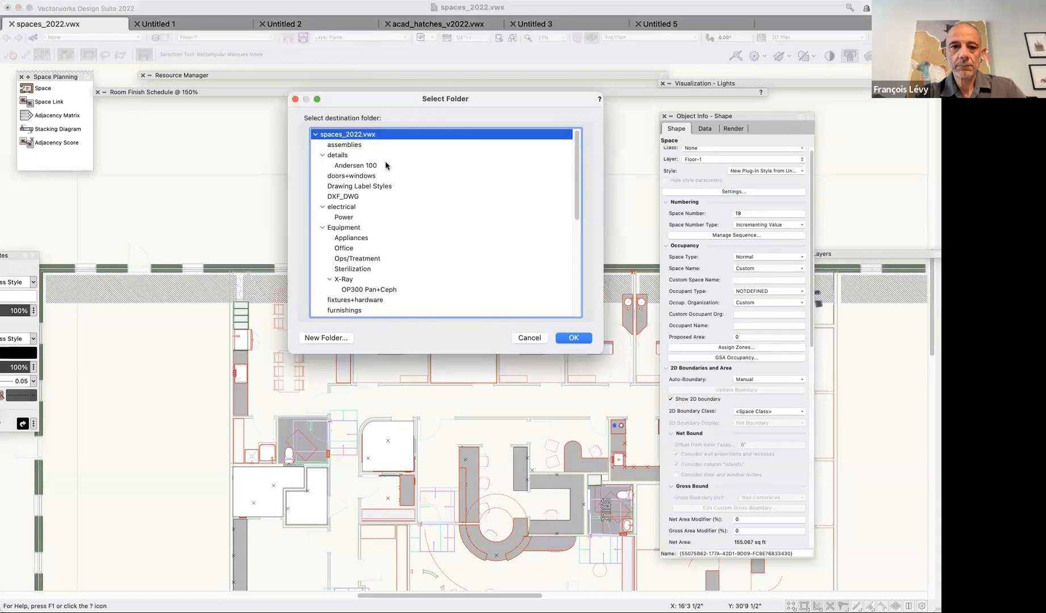
{"action": "left_click", "coordinate": [527, 338]}
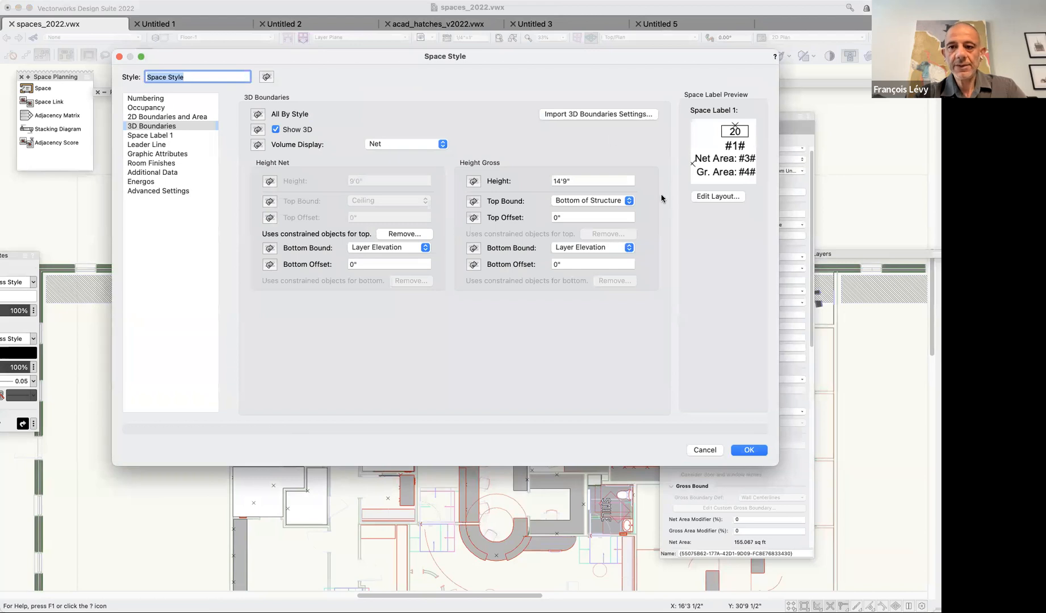
{"action": "left_click", "coordinate": [719, 196]}
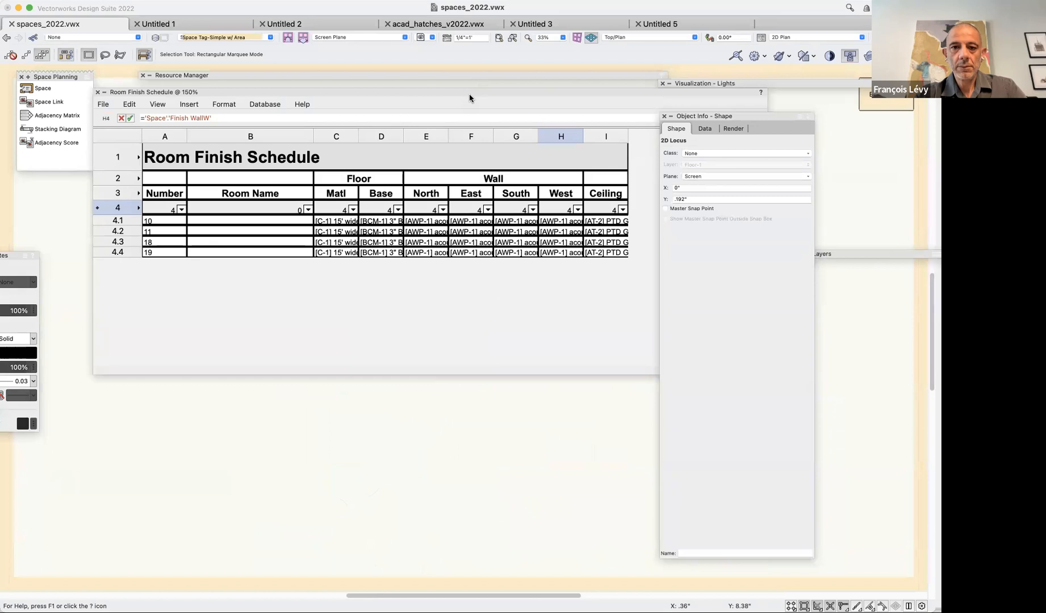
Collapse the worksheet and make all classes visible while editing the label layout.
{"action": "double_click", "coordinate": [467, 91]}
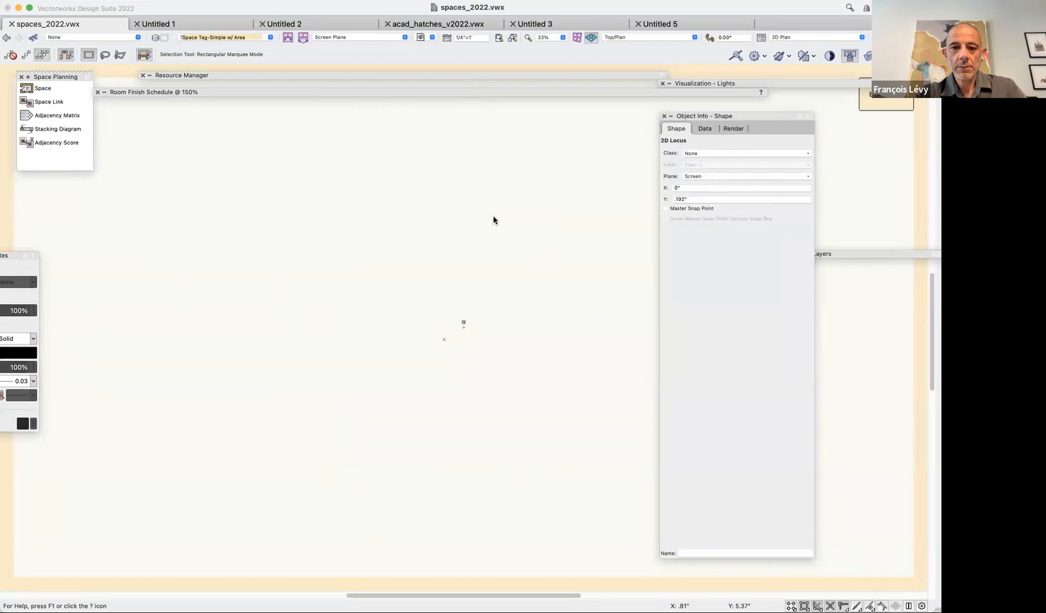
{"action": "key", "text": "super+a"}
{"action": "left_click", "coordinate": [550, 250]}
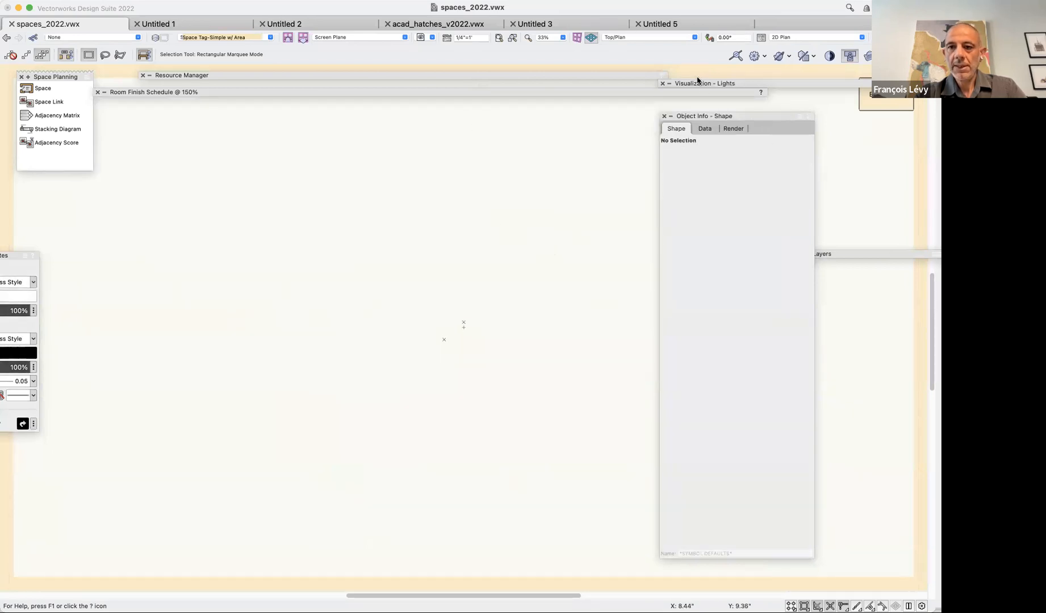
{"action": "double_click", "coordinate": [701, 116]}
{"action": "double_click", "coordinate": [491, 75]}
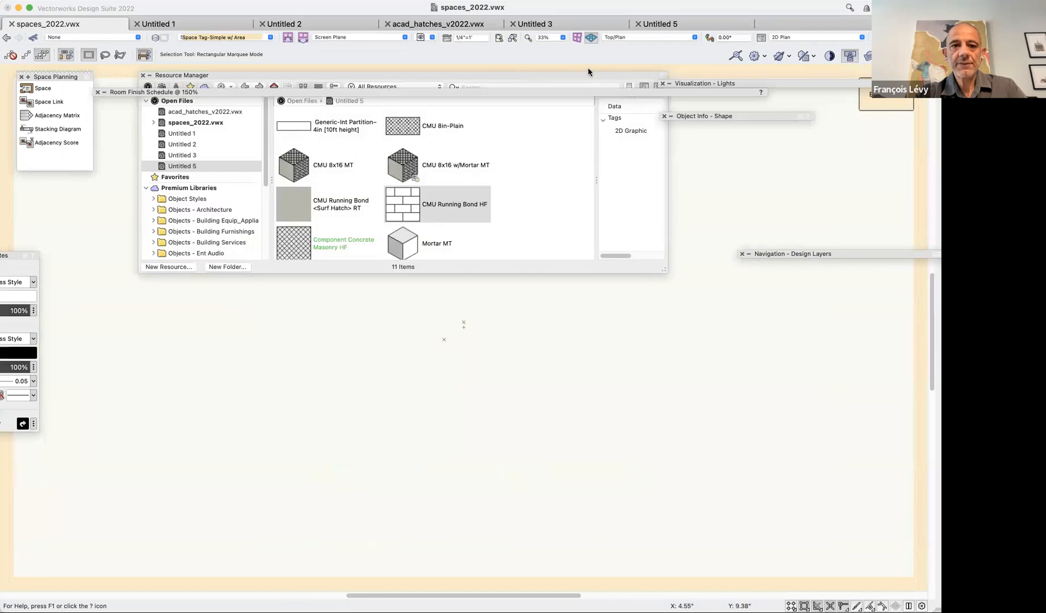
{"action": "double_click", "coordinate": [775, 254]}
{"action": "left_click_drag", "start_coordinate": [775, 253], "coordinate": [675, 116]}
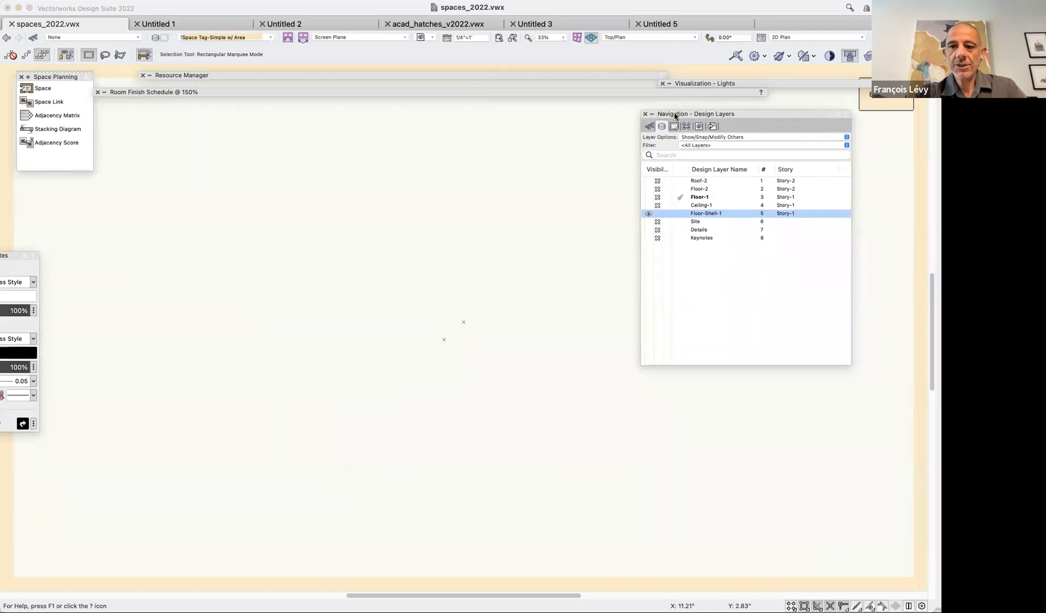
{"action": "left_click", "coordinate": [649, 126]}
{"action": "left_click", "coordinate": [646, 197]}
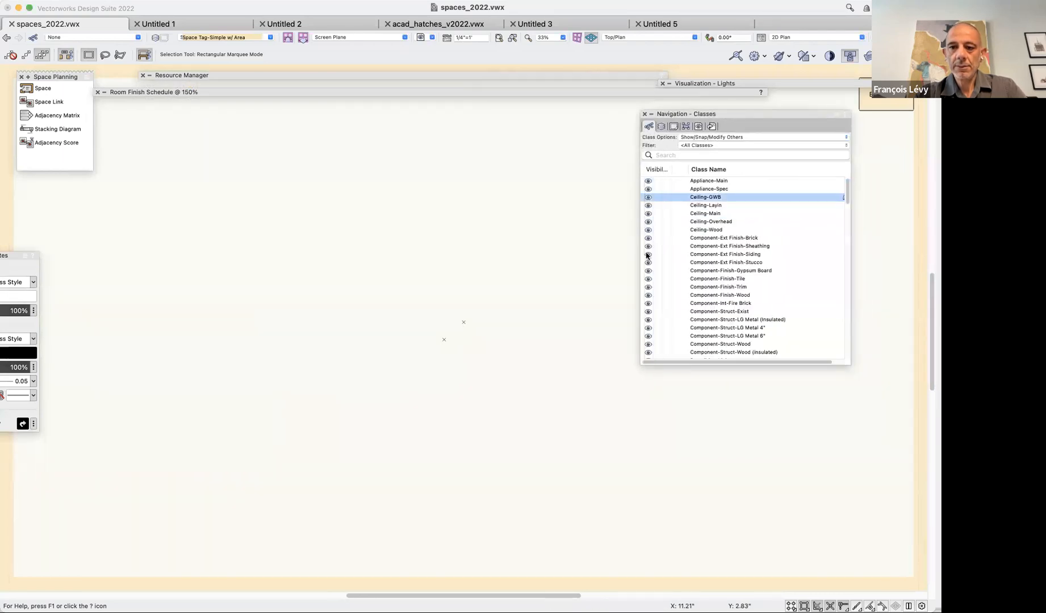
Select all the label layout's text and box objects, examine them one by one for their classes, and exit the layout.
{"action": "key", "text": "c"}
{"action": "left_click_drag", "start_coordinate": [434, 310], "coordinate": [130, 103]}
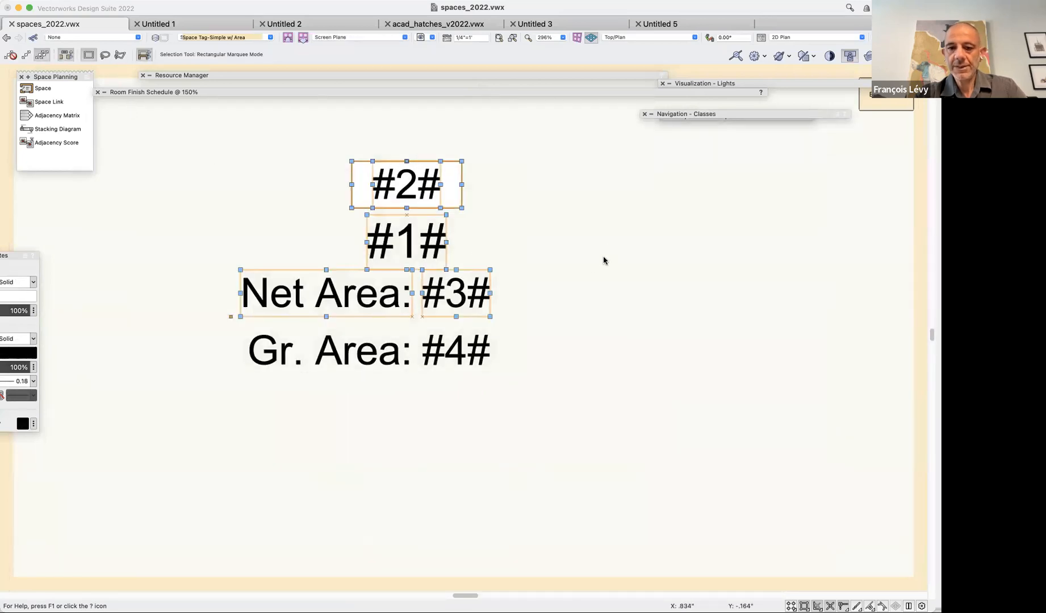
{"action": "left_click", "coordinate": [483, 351], "text": "shift"}
{"action": "left_click", "coordinate": [395, 347], "text": "shift"}
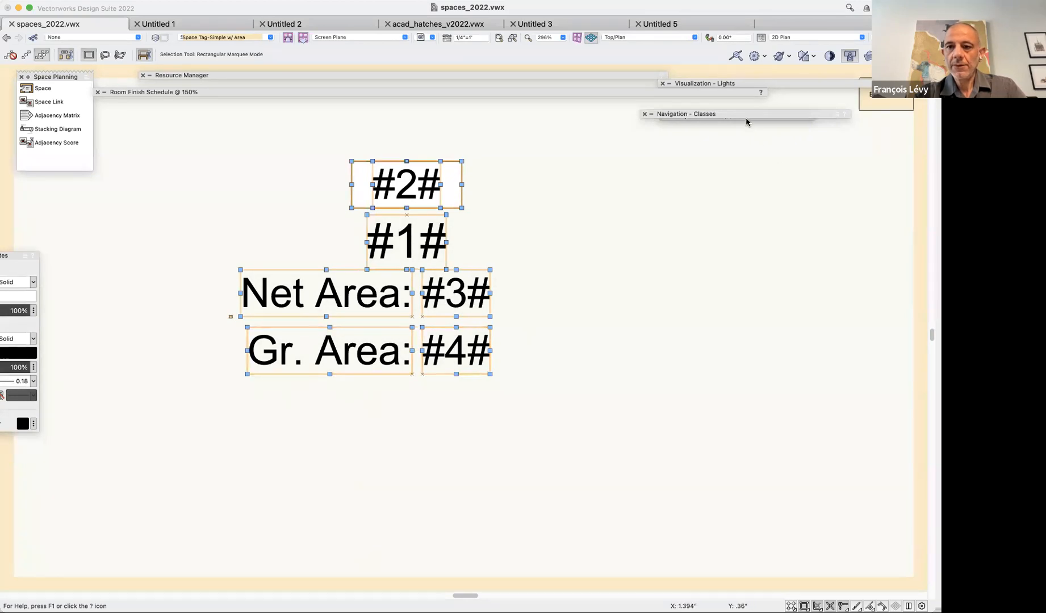
{"action": "mouse_move", "coordinate": [747, 117]}
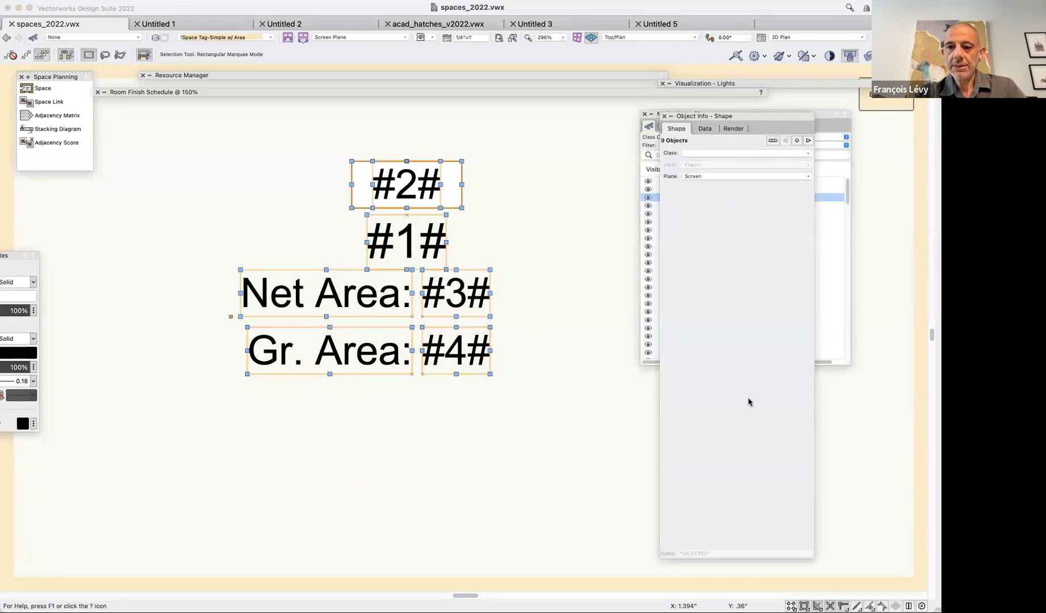
{"action": "left_click", "coordinate": [772, 142]}
{"action": "left_click", "coordinate": [808, 140]}
{"action": "left_click", "coordinate": [808, 140]}
{"action": "left_click", "coordinate": [808, 141]}
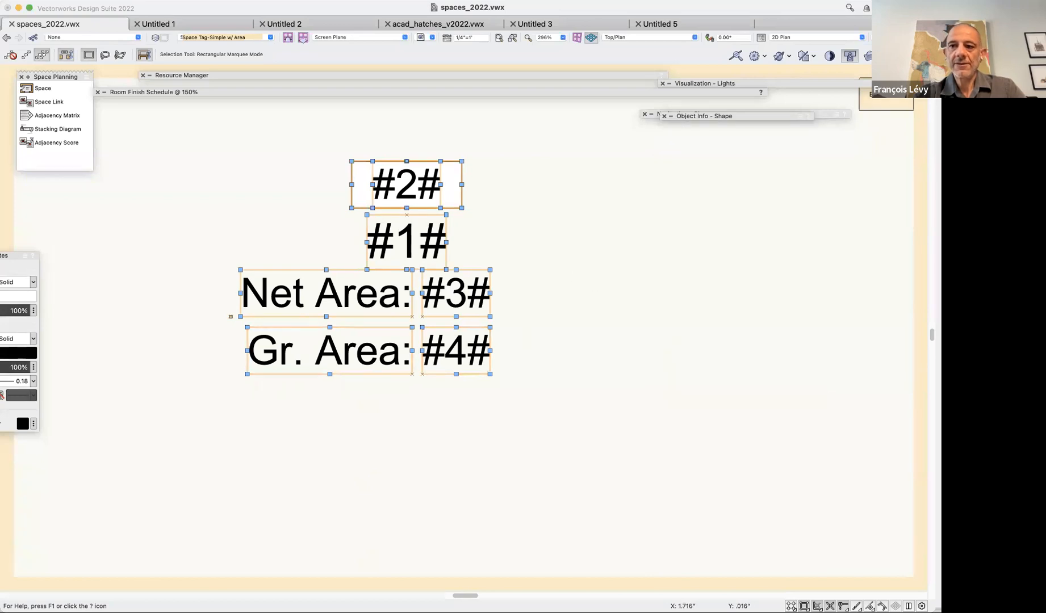
{"action": "left_click", "coordinate": [875, 102]}
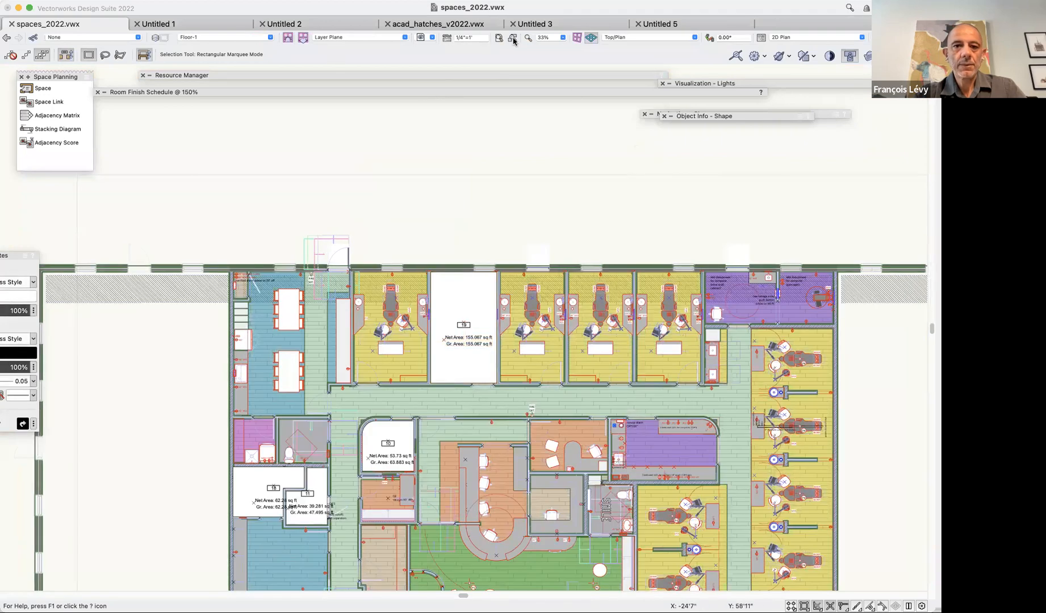
Restore a saved plan view that shows the whole floor without the coloured room and floor hatches.
{"action": "left_click", "coordinate": [424, 38]}
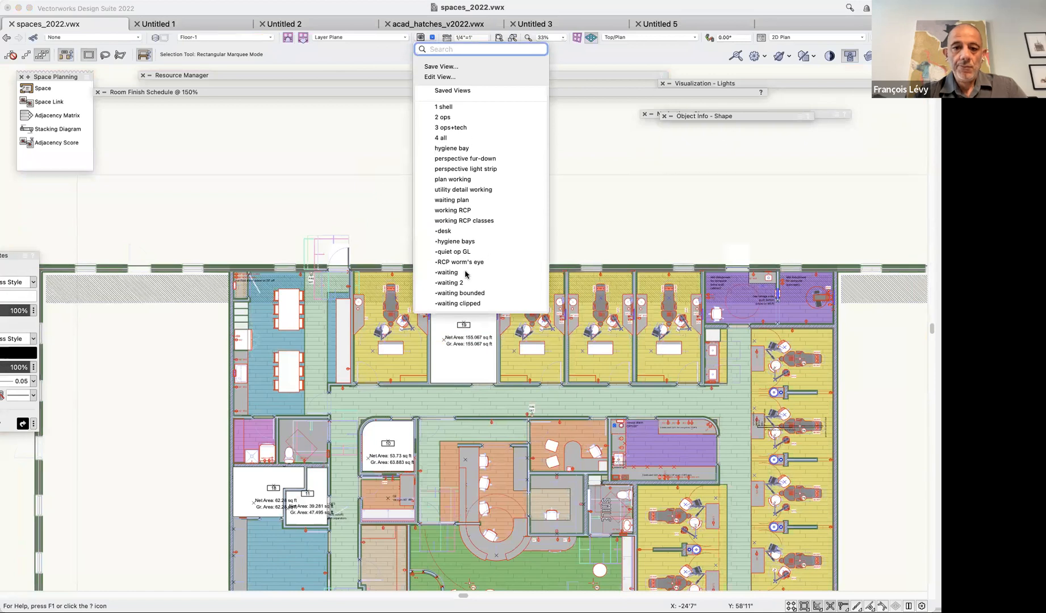
{"action": "left_click", "coordinate": [476, 204]}
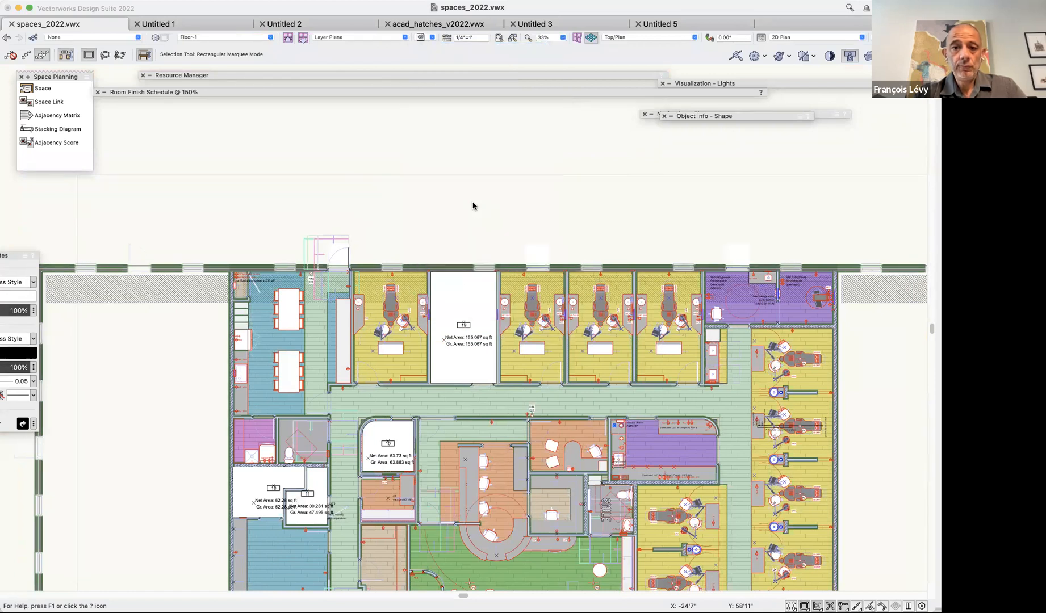
{"action": "key", "text": "super+2"}
{"action": "scroll", "coordinate": [554, 197], "scroll_direction": "up", "scroll_amount": 3}
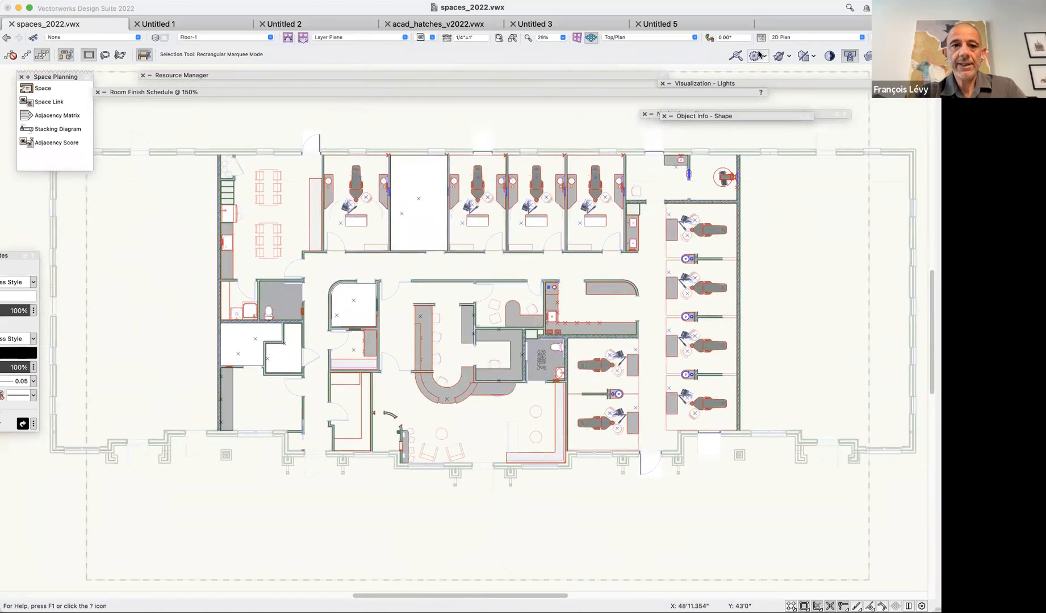
Filter the classes by "room" and make Room-Name and Room-Number visible.
{"action": "mouse_move", "coordinate": [753, 116]}
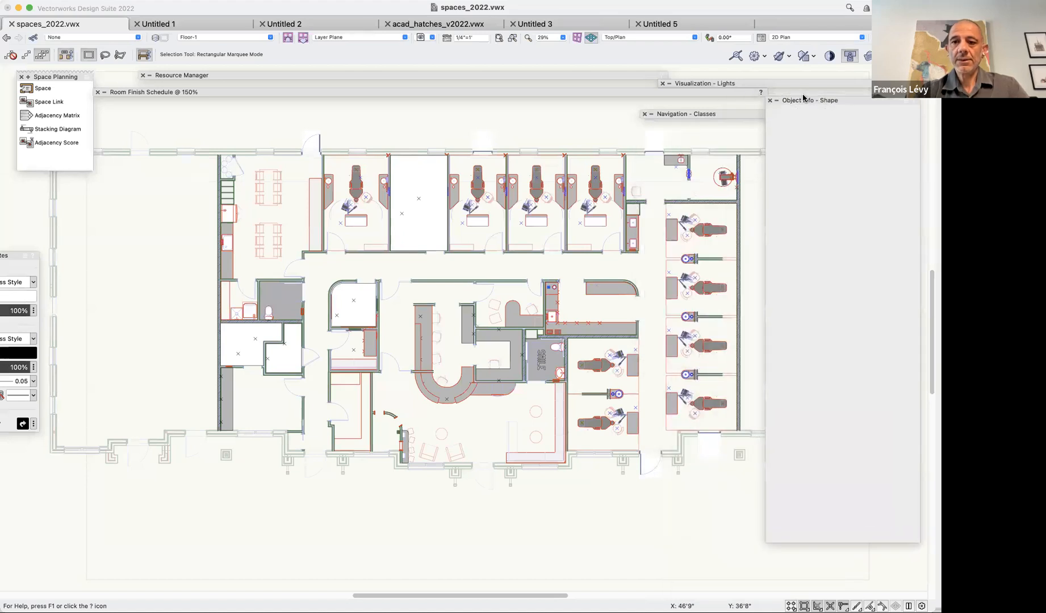
{"action": "mouse_move", "coordinate": [709, 117]}
{"action": "left_click", "coordinate": [691, 156]}
{"action": "type", "text": "r"}
{"action": "key", "text": "Return"}
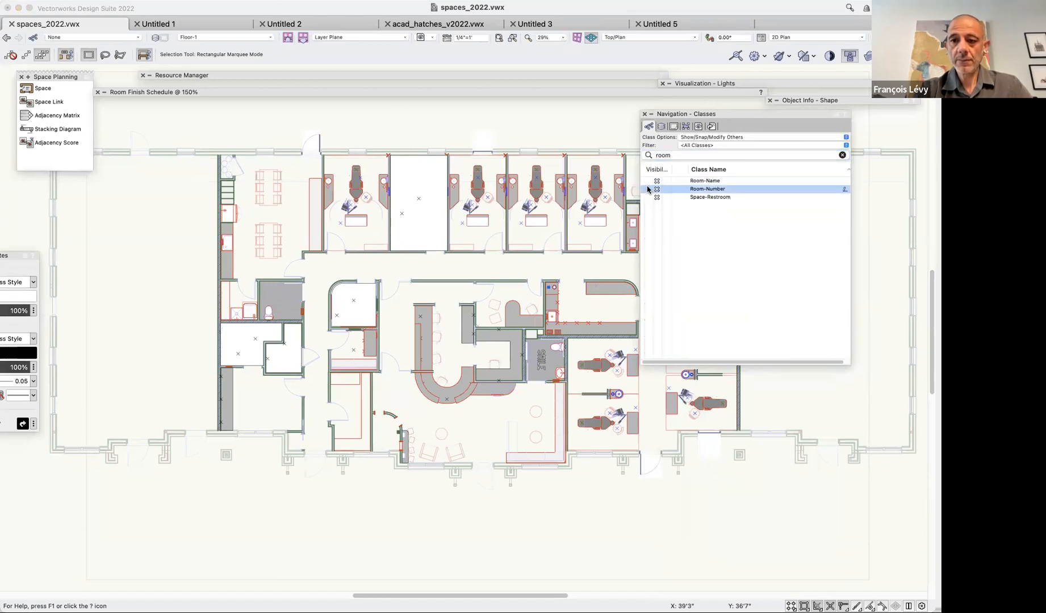
{"action": "left_click", "coordinate": [648, 189]}
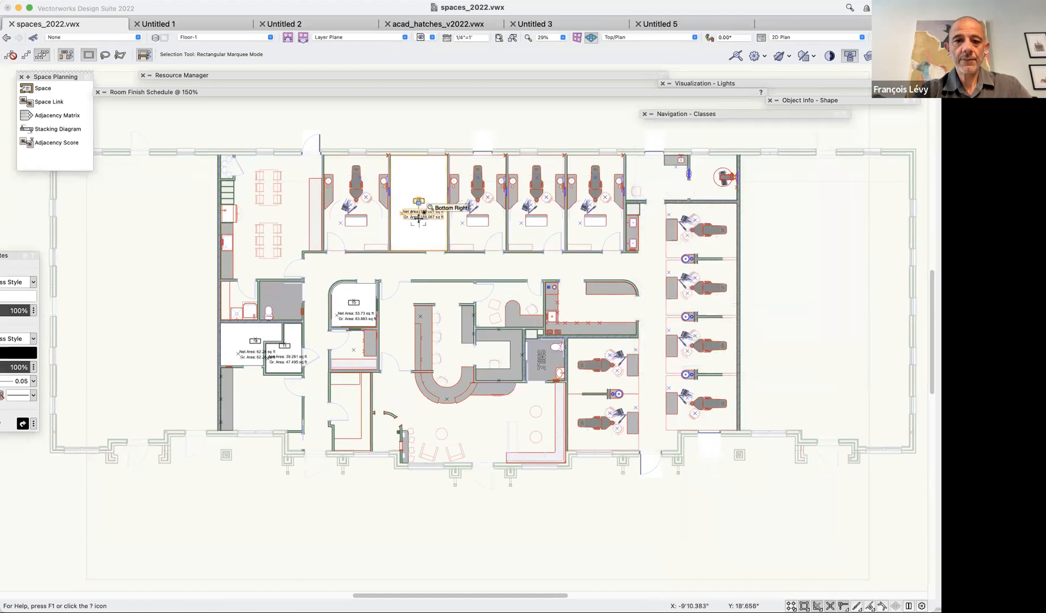
Select space 10 and check its label against the visibility of the Room-Name and Room-Number classes.
{"action": "key", "text": "super+2"}
{"action": "key", "text": "super+1"}
{"action": "key", "text": "super+1"}
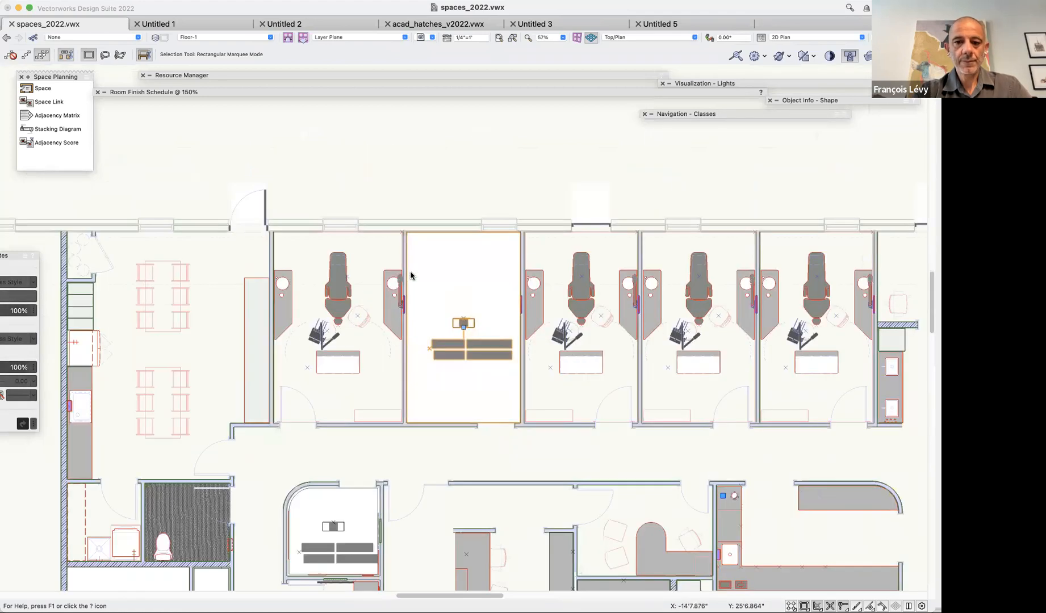
{"action": "scroll", "coordinate": [411, 276], "scroll_direction": "down", "scroll_amount": 10}
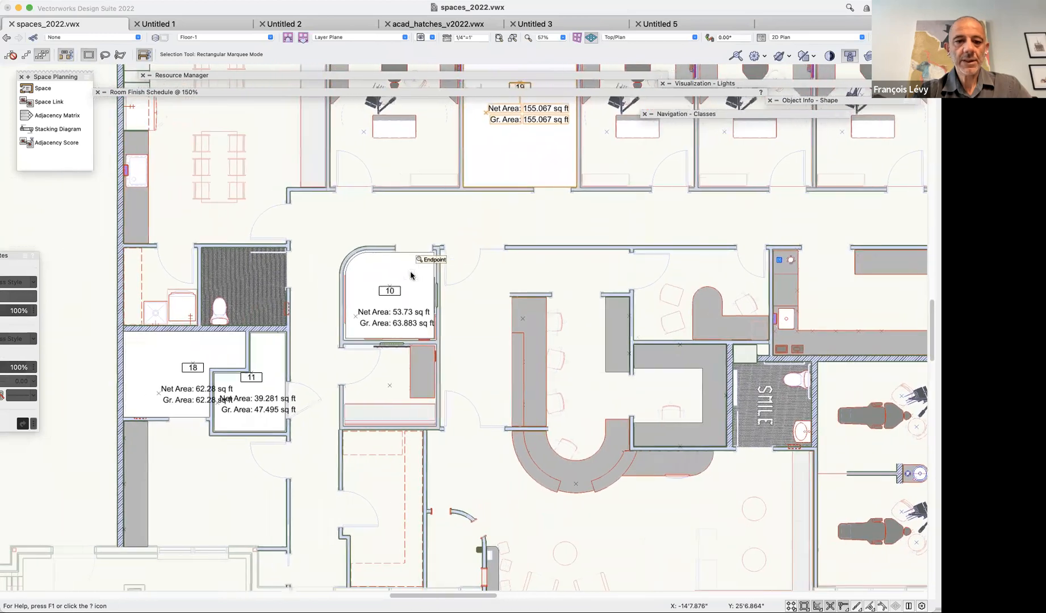
{"action": "left_click", "coordinate": [425, 279]}
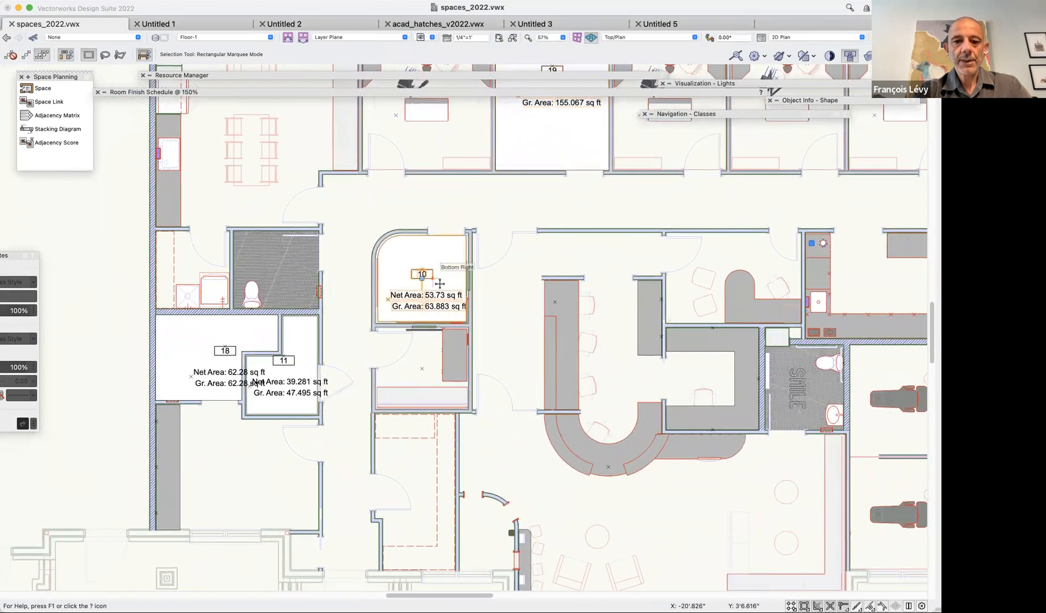
{"action": "mouse_move", "coordinate": [737, 114]}
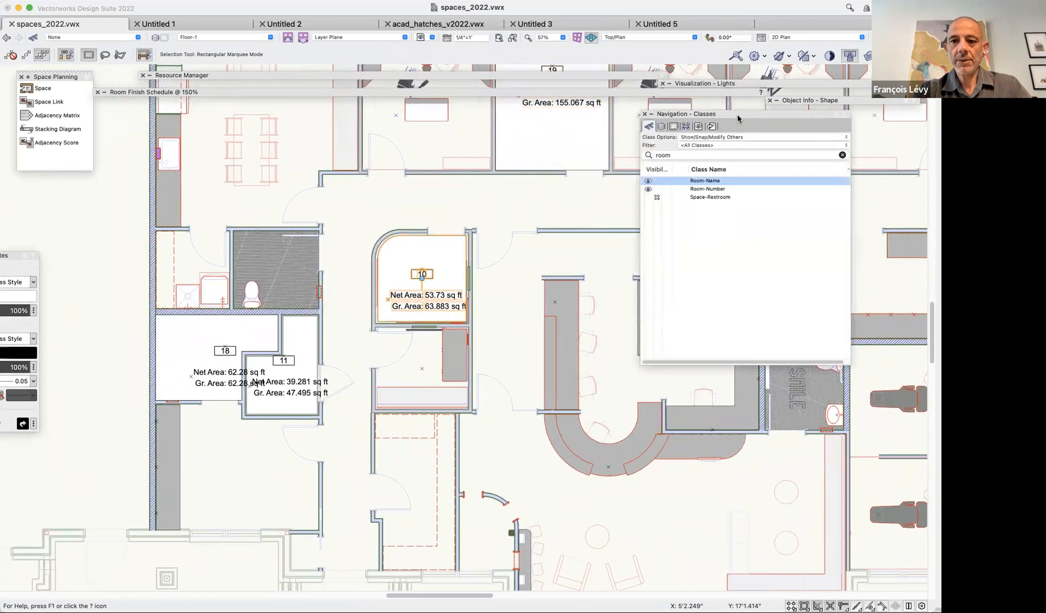
{"action": "left_click", "coordinate": [656, 181]}
{"action": "double_click", "coordinate": [669, 118]}
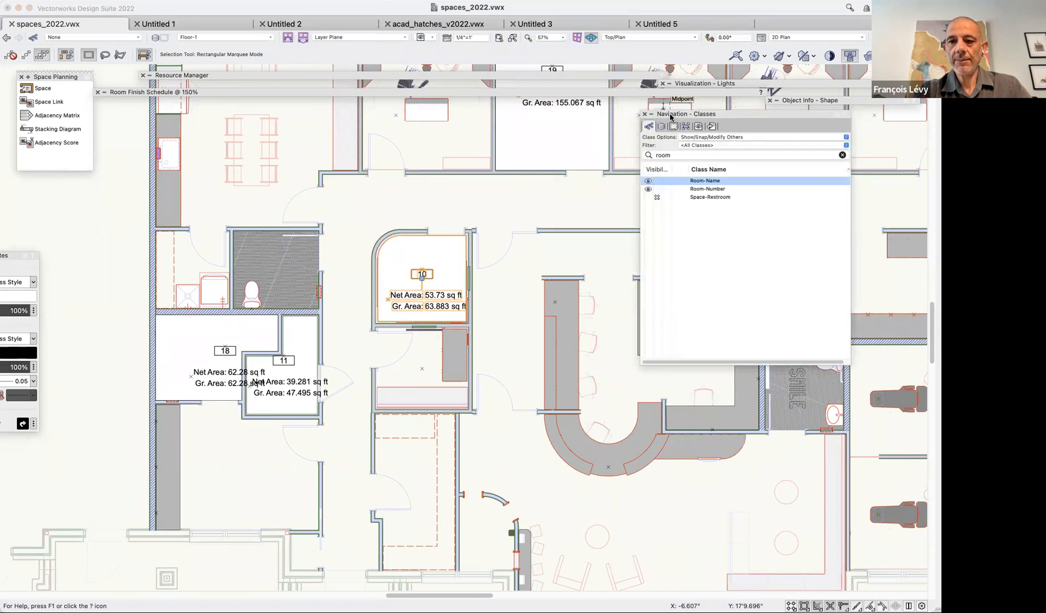
{"action": "mouse_move", "coordinate": [670, 117]}
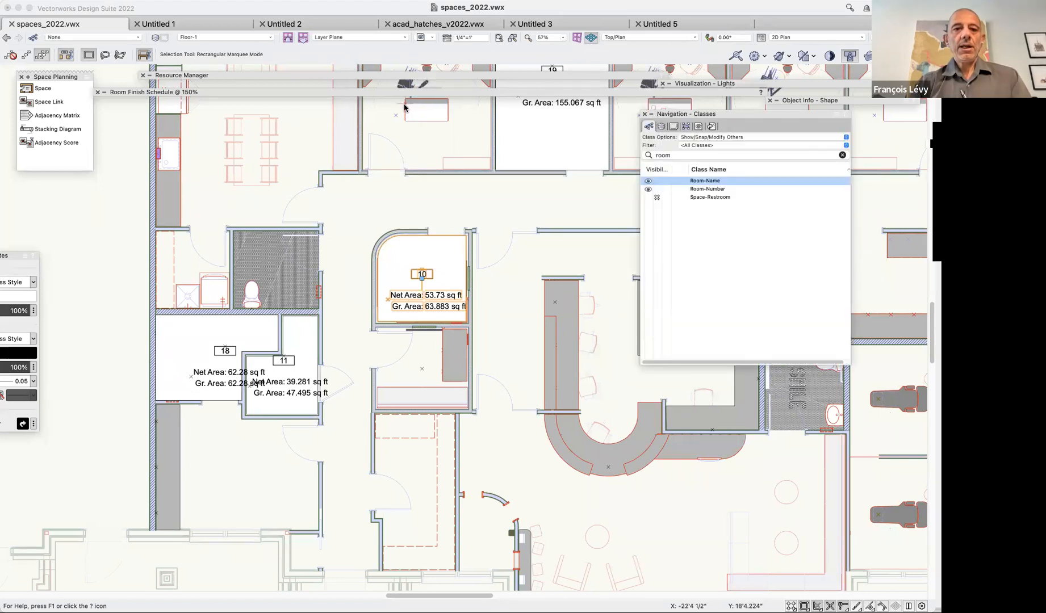
Re-enter 10 as the number of the first listed space in the Room Finish Schedule and collapse the worksheet.
{"action": "mouse_move", "coordinate": [388, 78]}
{"action": "mouse_move", "coordinate": [349, 94]}
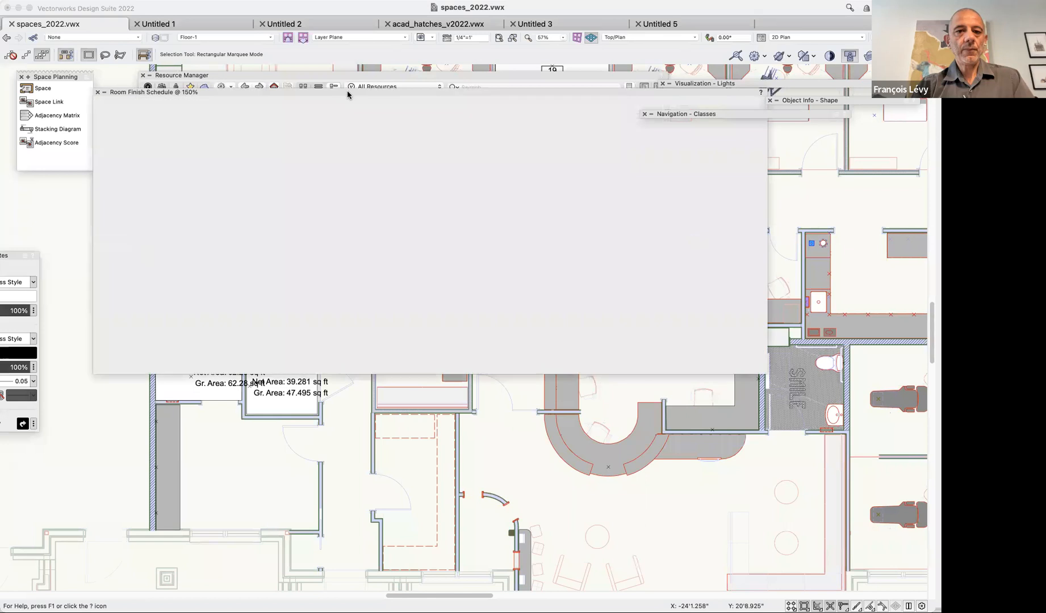
{"action": "left_click", "coordinate": [170, 220]}
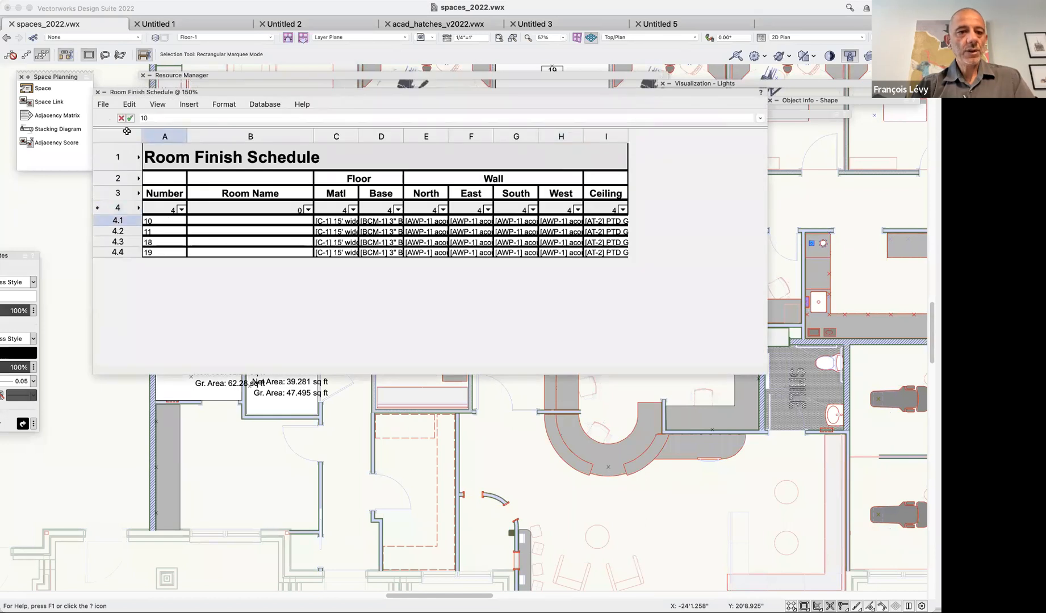
{"action": "type", "text": "10"}
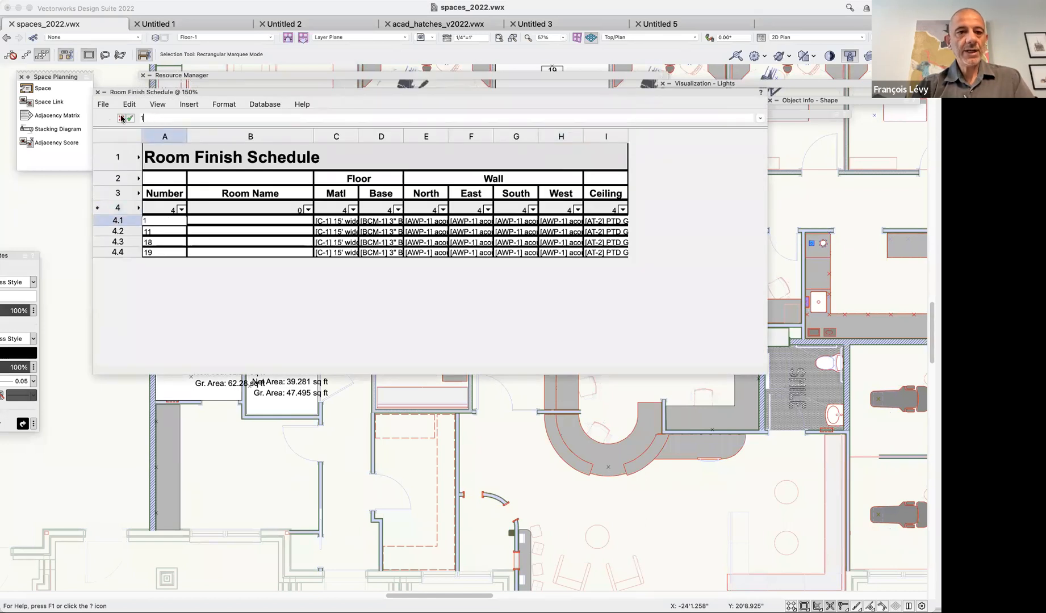
{"action": "key", "text": "Return"}
{"action": "left_click", "coordinate": [154, 221]}
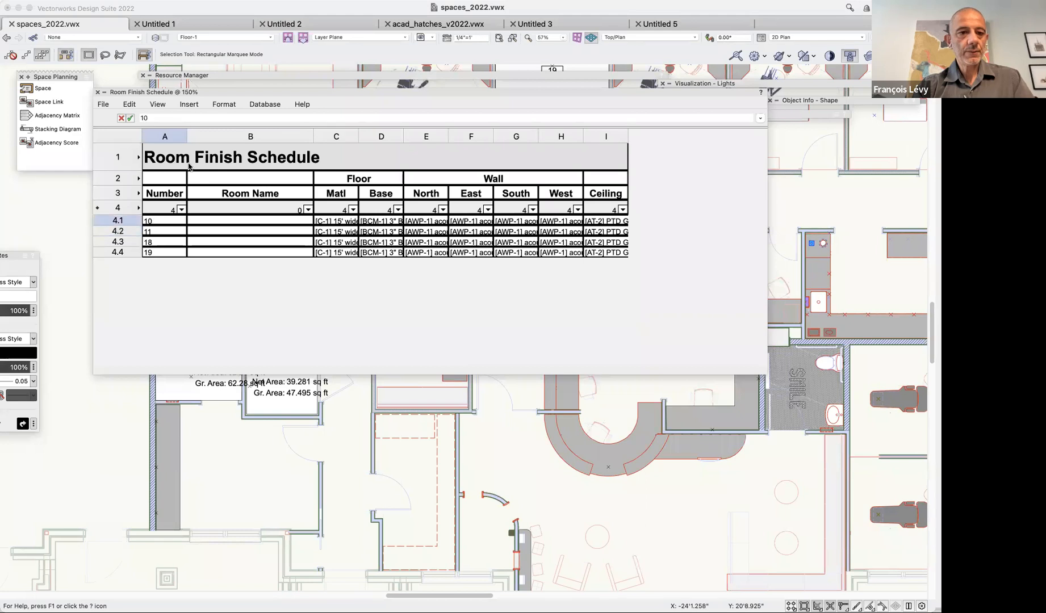
{"action": "left_click_drag", "start_coordinate": [156, 120], "coordinate": [121, 119]}
{"action": "type", "text": "1"}
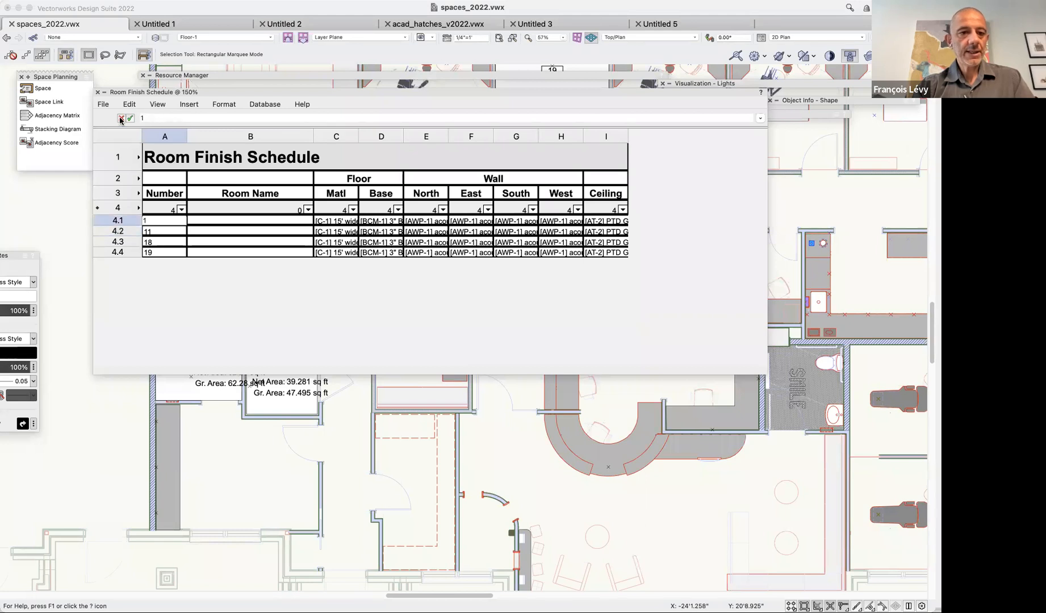
{"action": "type", "text": "0"}
{"action": "key", "text": "Return"}
{"action": "left_click", "coordinate": [166, 221]}
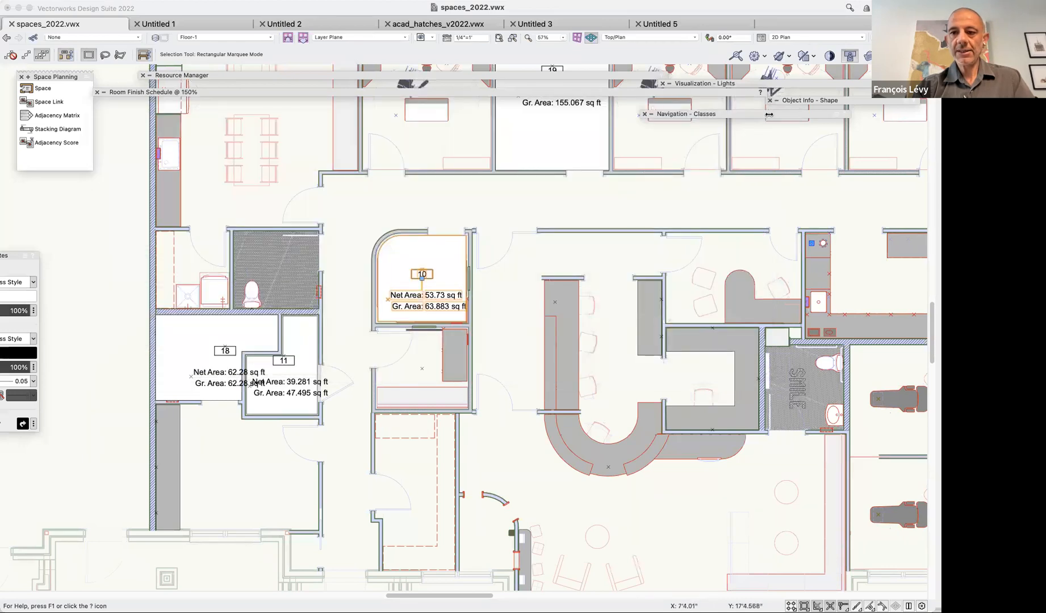
Manage the space number sequence and renumber all spaces from start value 1 with increment 1.
{"action": "mouse_move", "coordinate": [783, 104]}
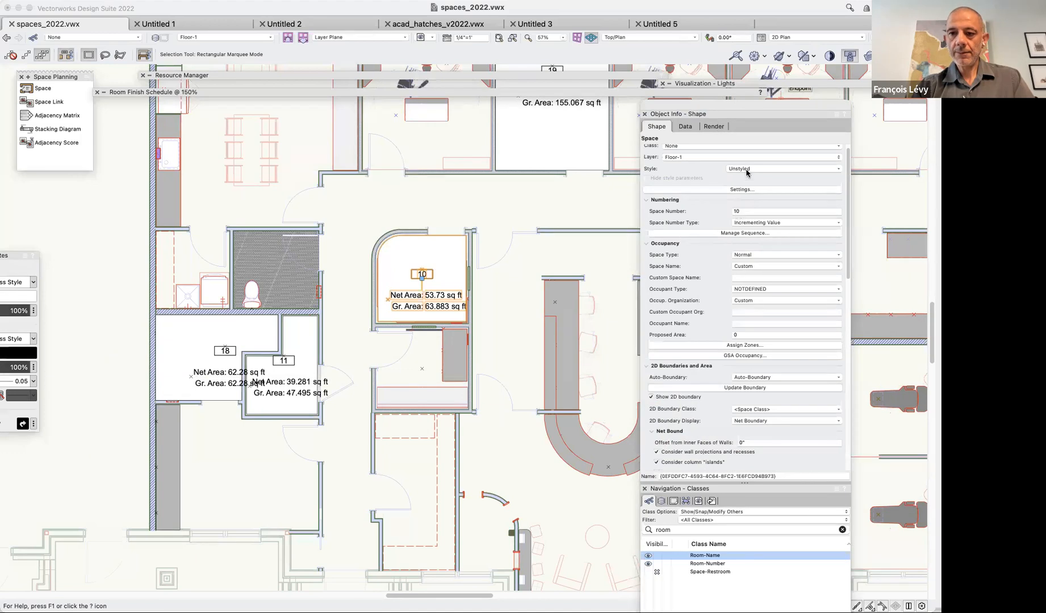
{"action": "left_click", "coordinate": [755, 224]}
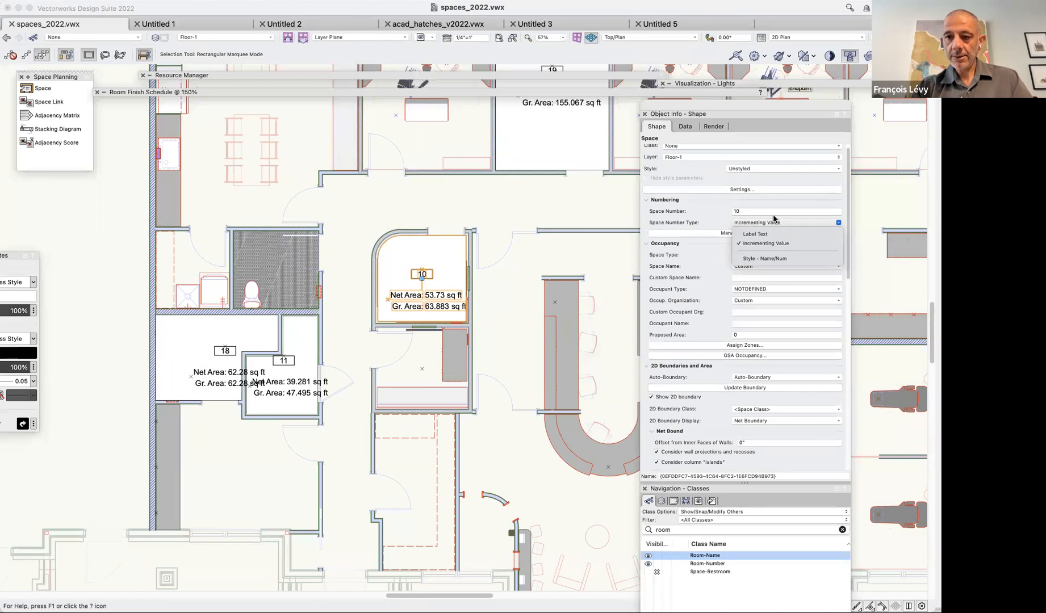
{"action": "left_click", "coordinate": [770, 224]}
{"action": "left_click", "coordinate": [763, 232]}
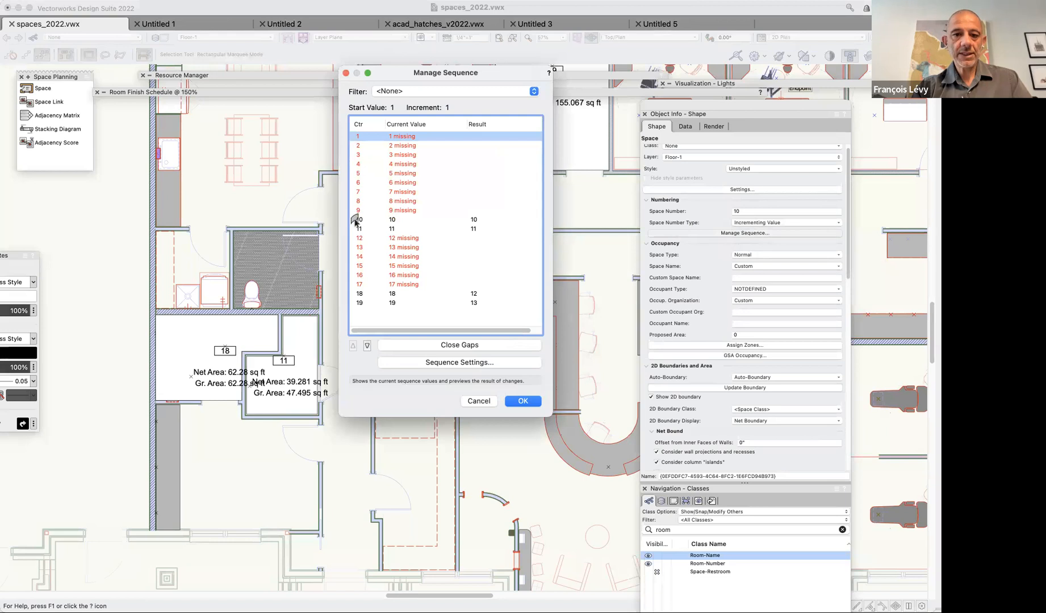
{"action": "left_click", "coordinate": [359, 220]}
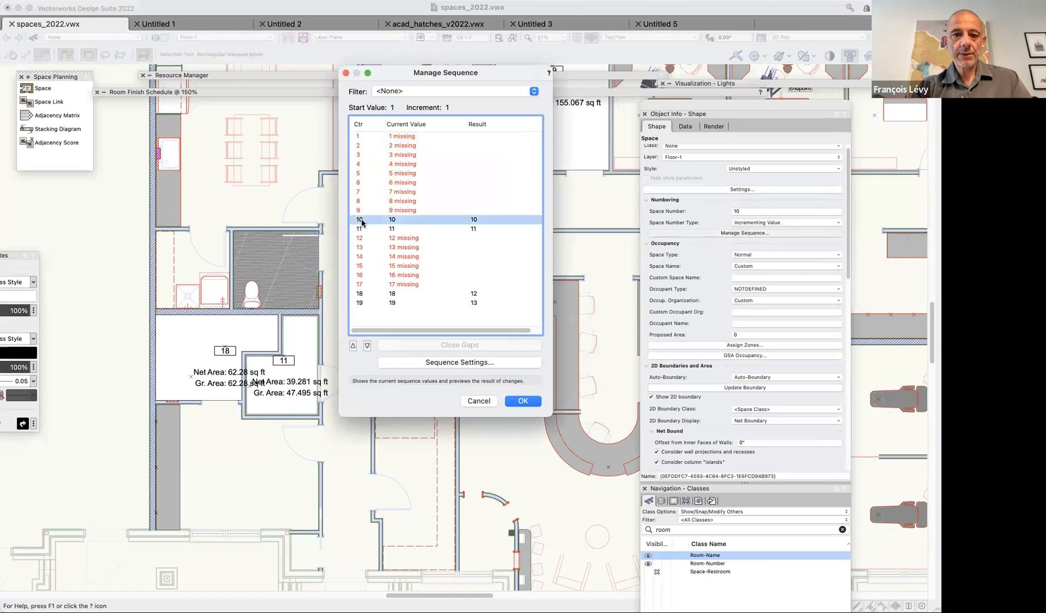
{"action": "left_click", "coordinate": [475, 364]}
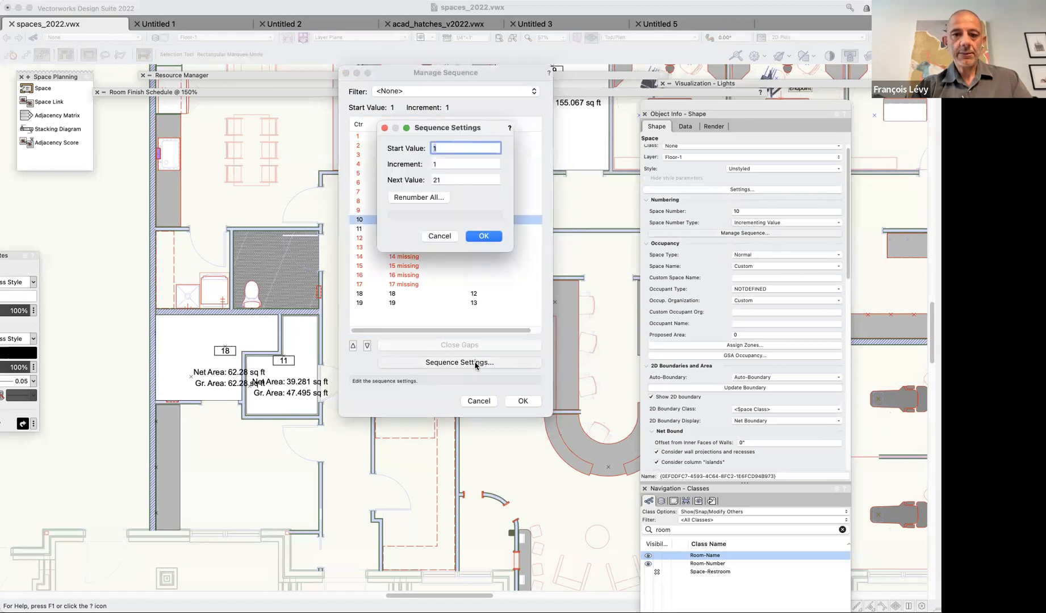
{"action": "left_click", "coordinate": [441, 200]}
{"action": "left_click", "coordinate": [501, 224]}
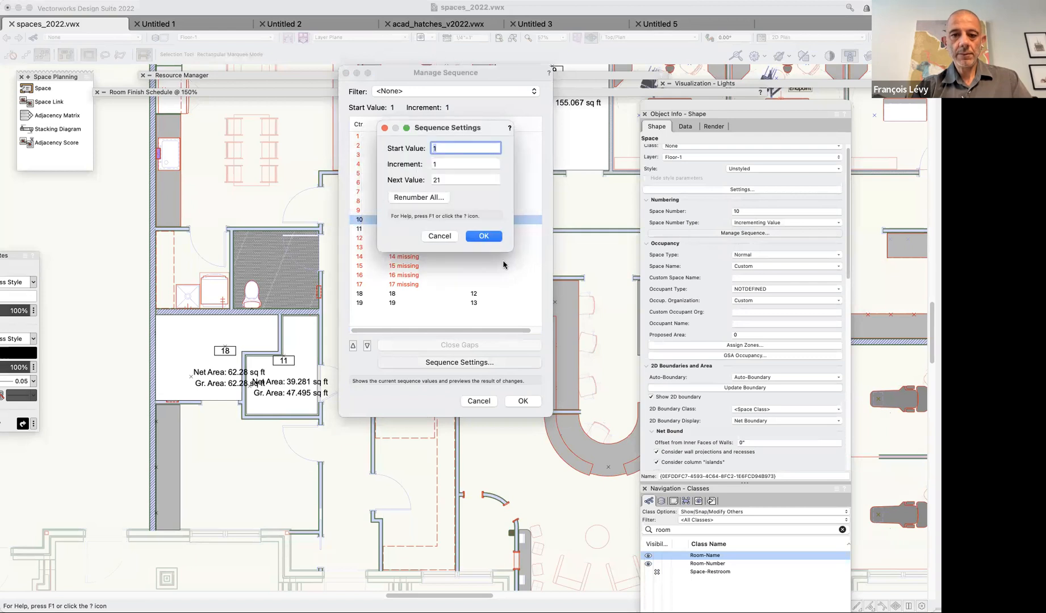
{"action": "left_click", "coordinate": [481, 235]}
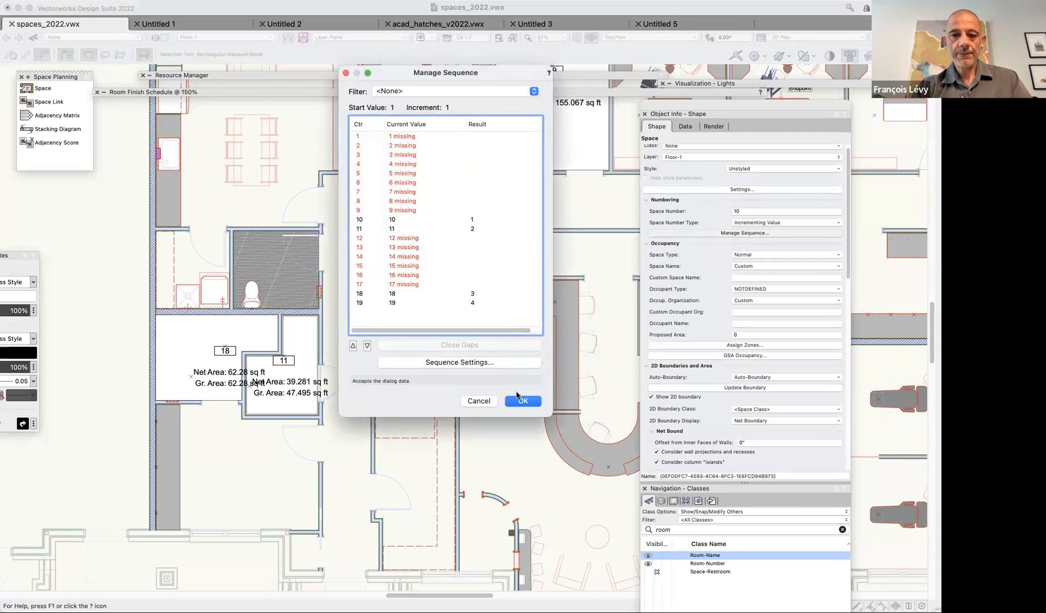
Set the sequence's next value to 2 and apply the renumbering to the plan's spaces.
{"action": "left_click", "coordinate": [489, 363]}
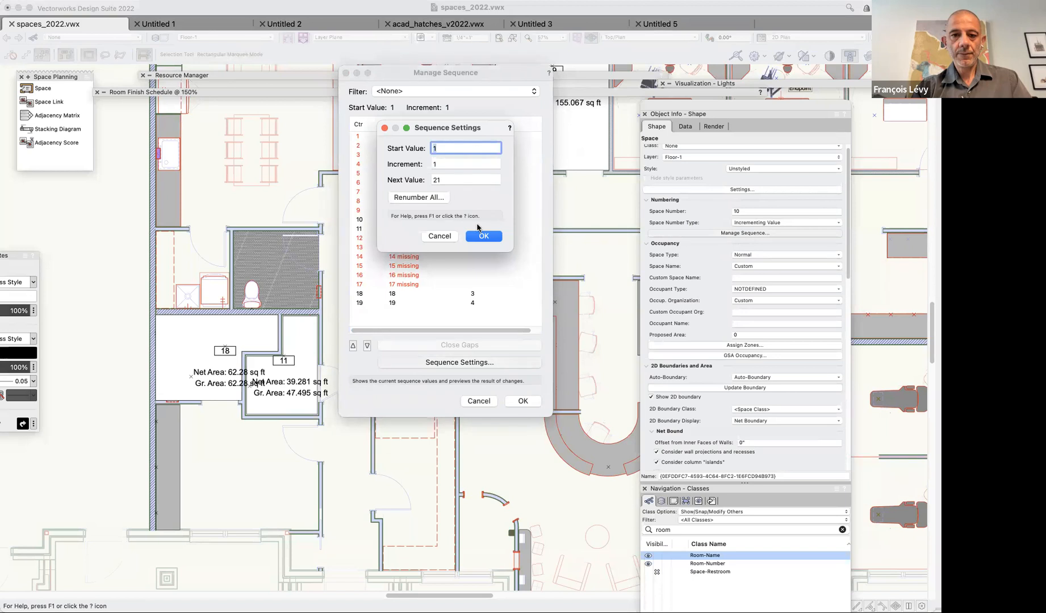
{"action": "double_click", "coordinate": [446, 180]}
{"action": "key", "text": "BackSpace"}
{"action": "type", "text": "2"}
{"action": "key", "text": "Tab"}
{"action": "left_click", "coordinate": [486, 237]}
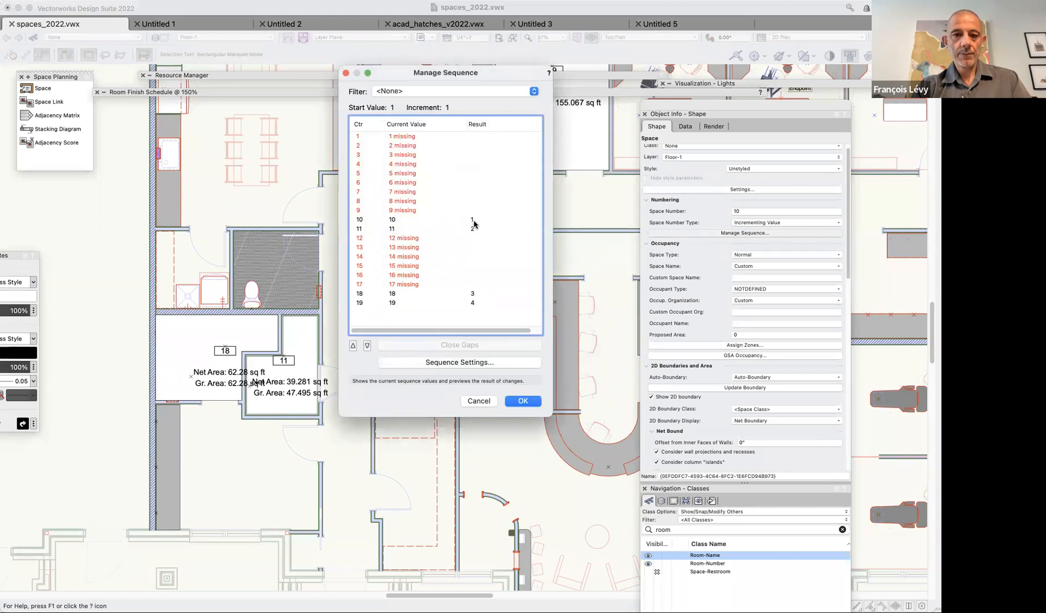
{"action": "left_click", "coordinate": [474, 223]}
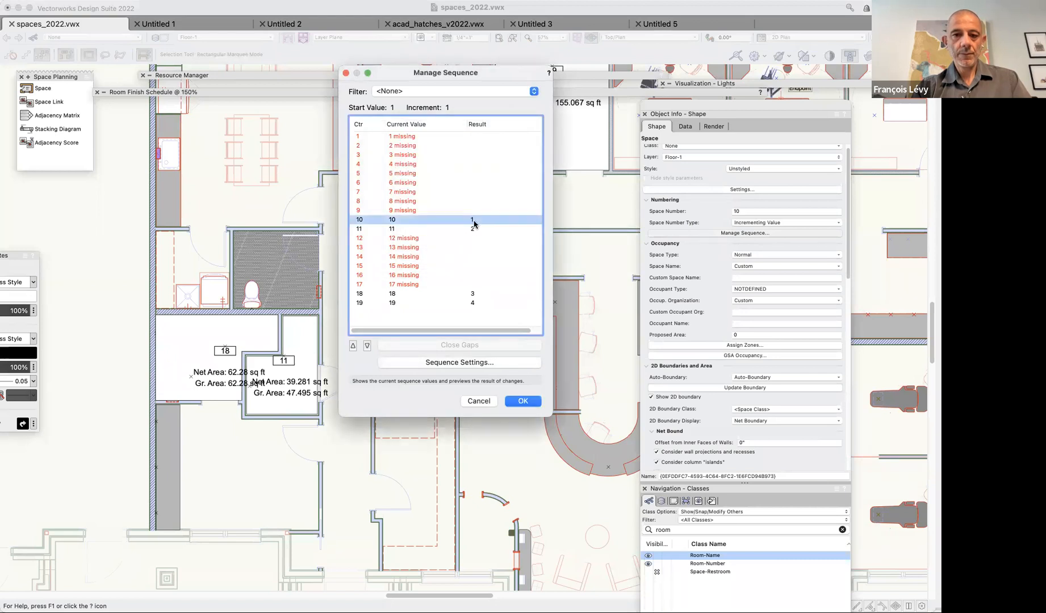
{"action": "left_click", "coordinate": [523, 402]}
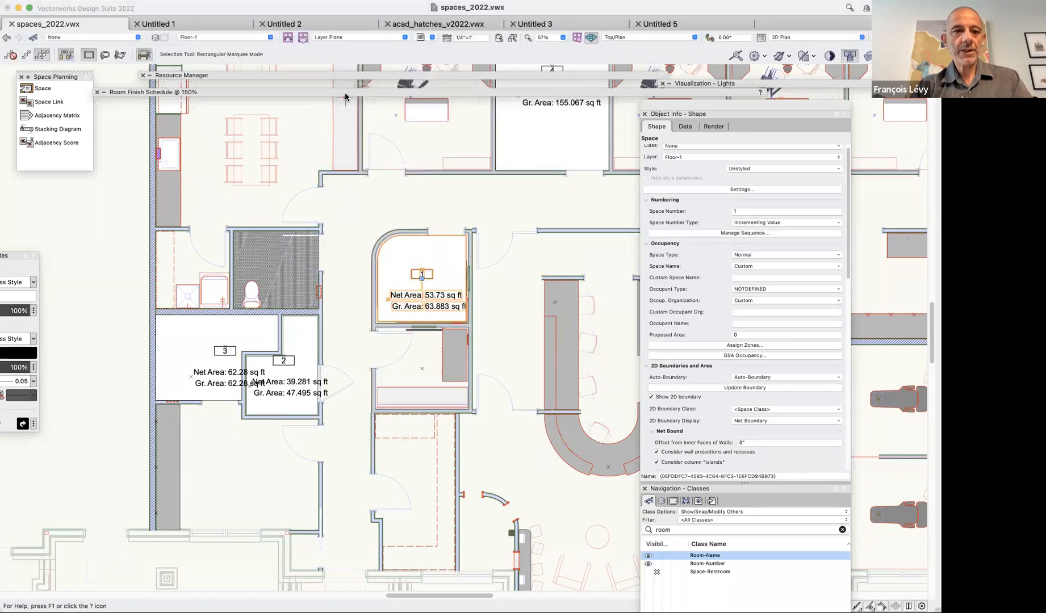
Try to enter CON as the first space's room name in the Room Finish Schedule, and collapse the worksheet.
{"action": "left_click", "coordinate": [102, 104]}
{"action": "left_click", "coordinate": [108, 127]}
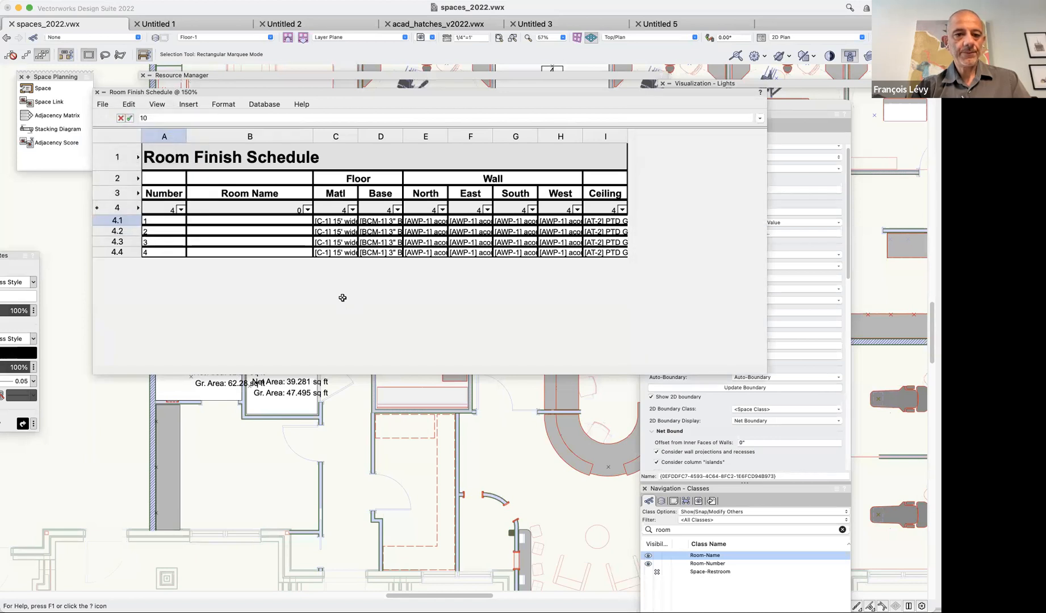
{"action": "left_click", "coordinate": [276, 222]}
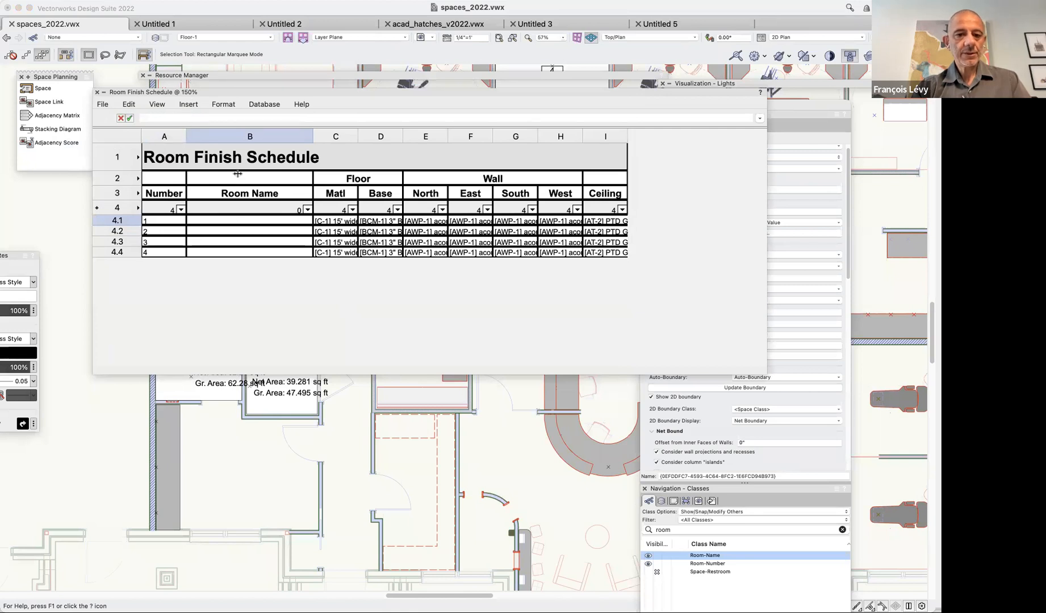
{"action": "left_click_drag", "start_coordinate": [272, 93], "coordinate": [355, 170]}
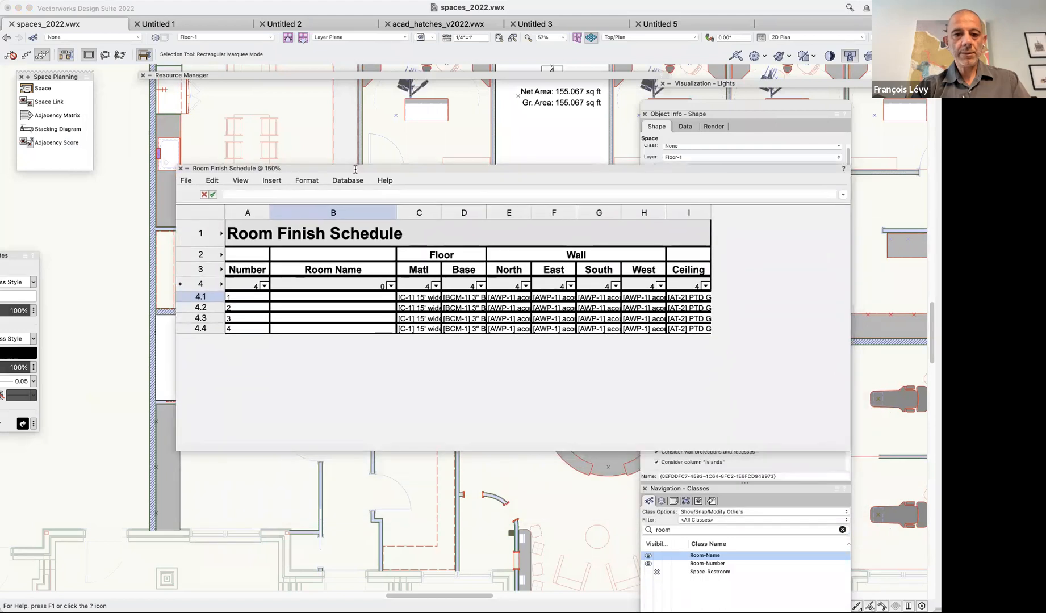
{"action": "type", "text": "CON"}
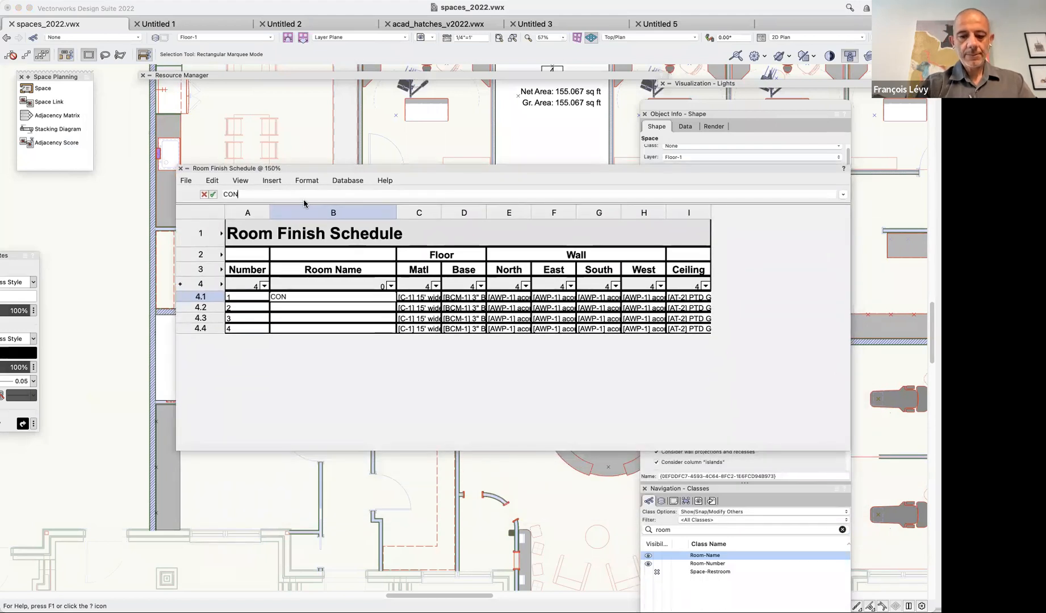
{"action": "key", "text": "Return"}
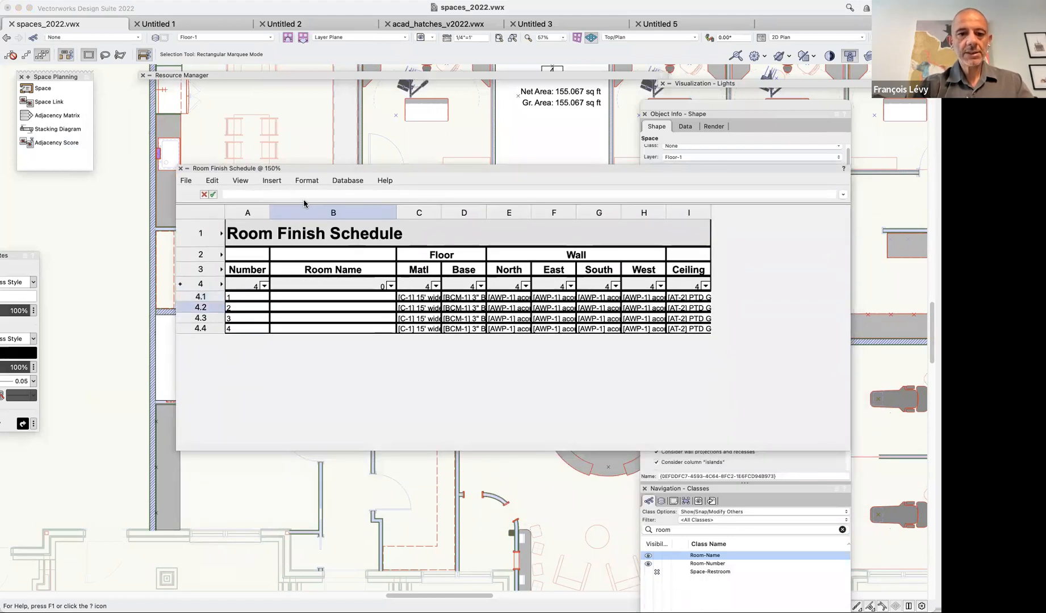
{"action": "left_click", "coordinate": [340, 296]}
{"action": "left_click_drag", "start_coordinate": [402, 169], "coordinate": [320, 33]}
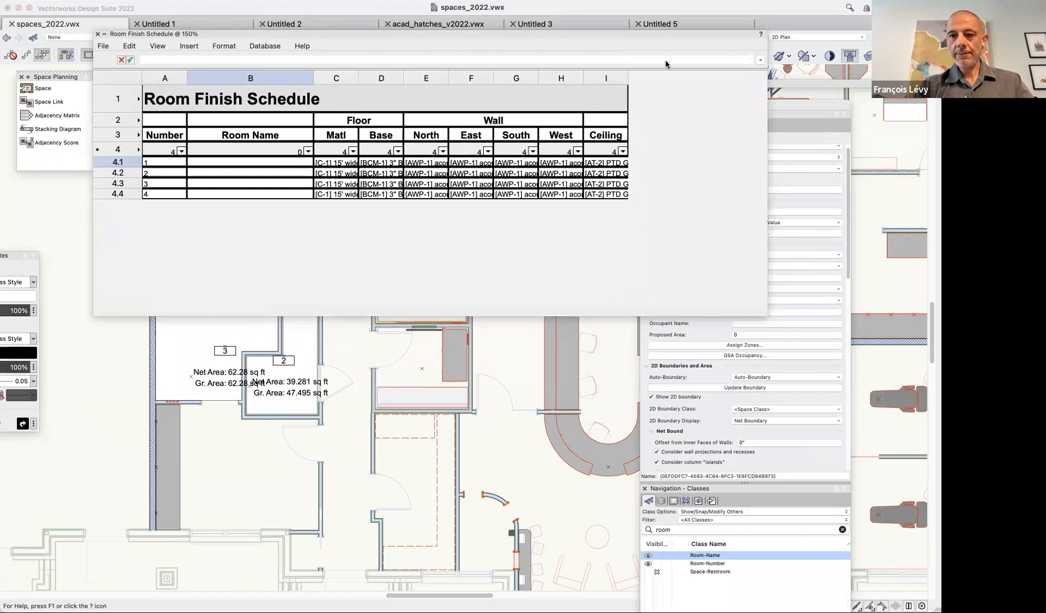
{"action": "double_click", "coordinate": [534, 33]}
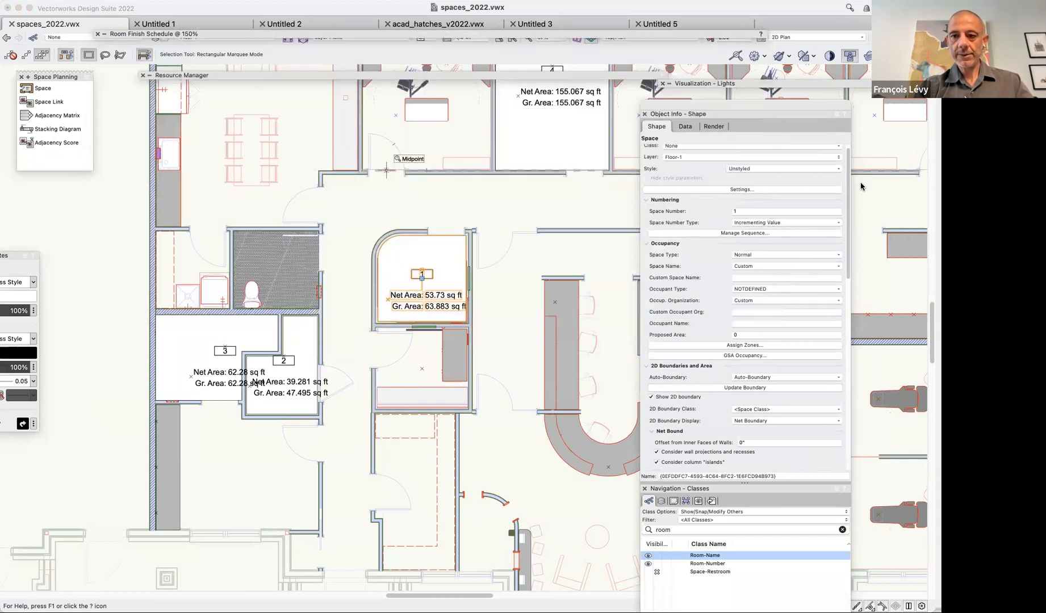
Change the Space Number Type of space 1 to Label Text in its settings.
{"action": "left_click", "coordinate": [756, 191]}
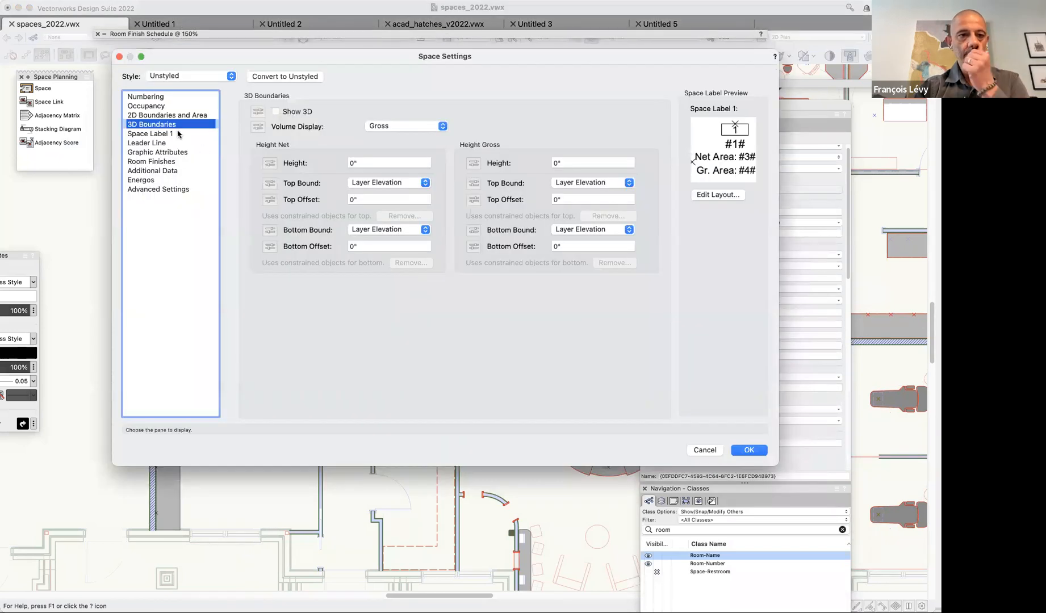
{"action": "left_click", "coordinate": [160, 97]}
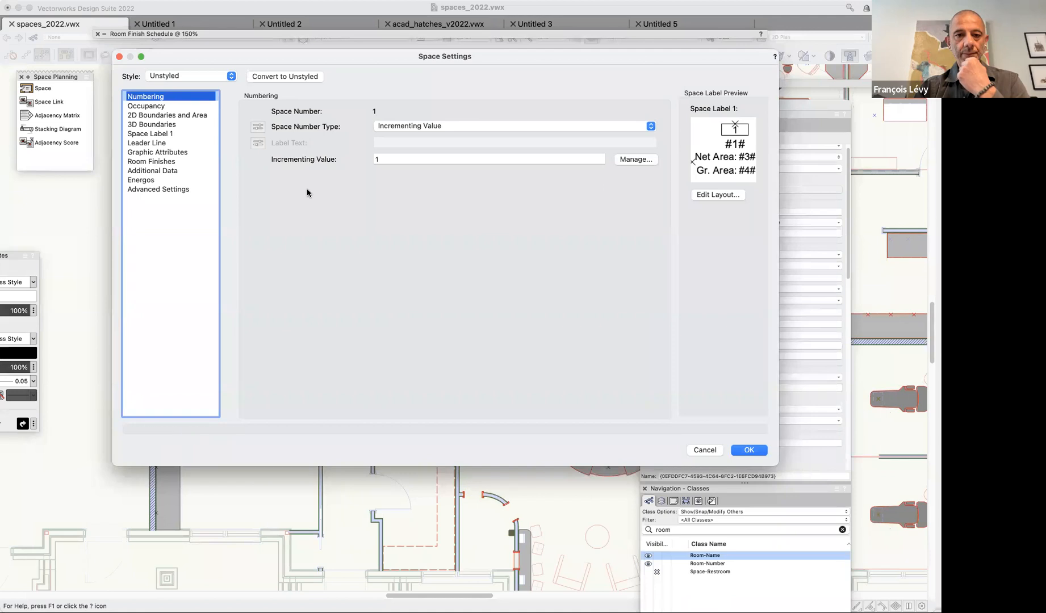
{"action": "left_click", "coordinate": [380, 127]}
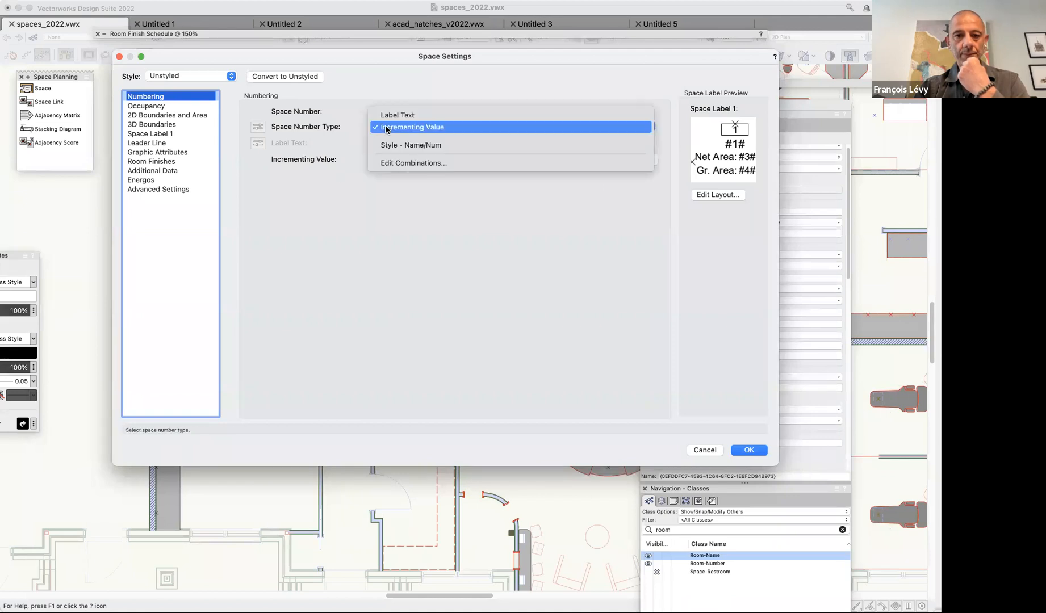
{"action": "left_click", "coordinate": [386, 115]}
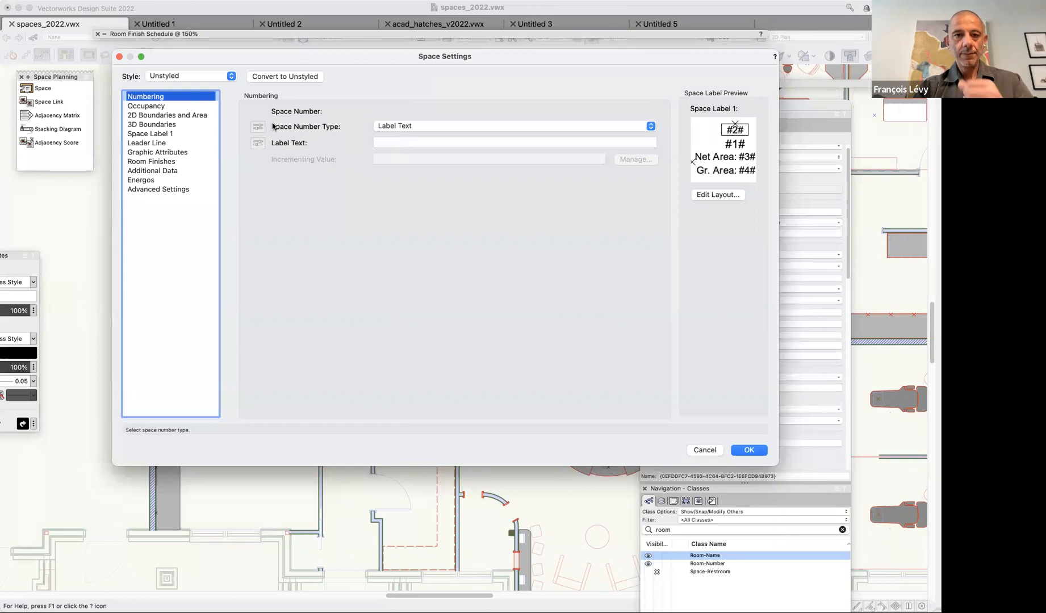
{"action": "left_click", "coordinate": [185, 115]}
{"action": "left_click", "coordinate": [183, 106]}
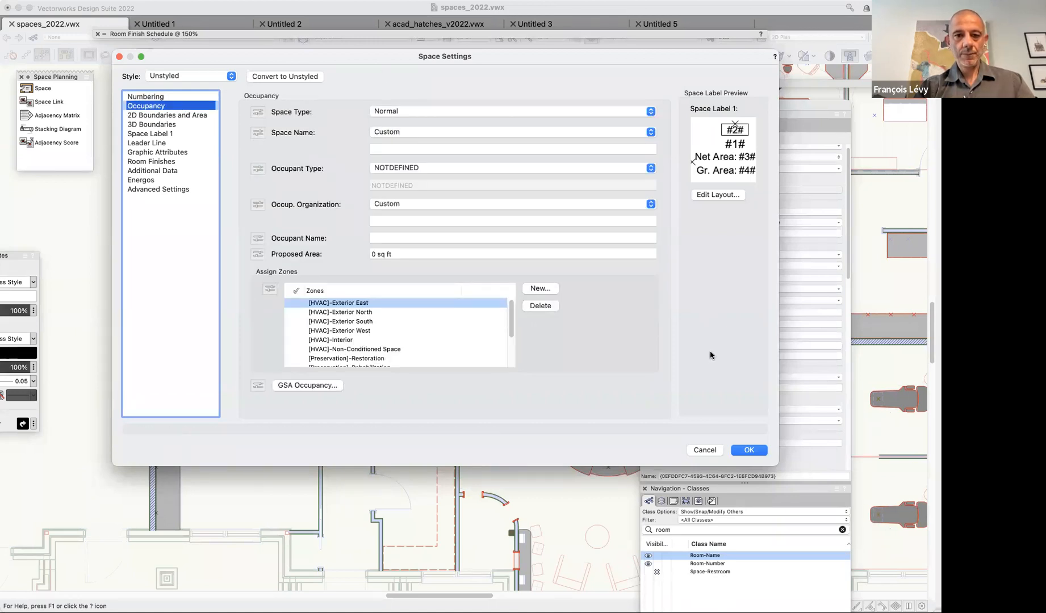
{"action": "left_click", "coordinate": [749, 450]}
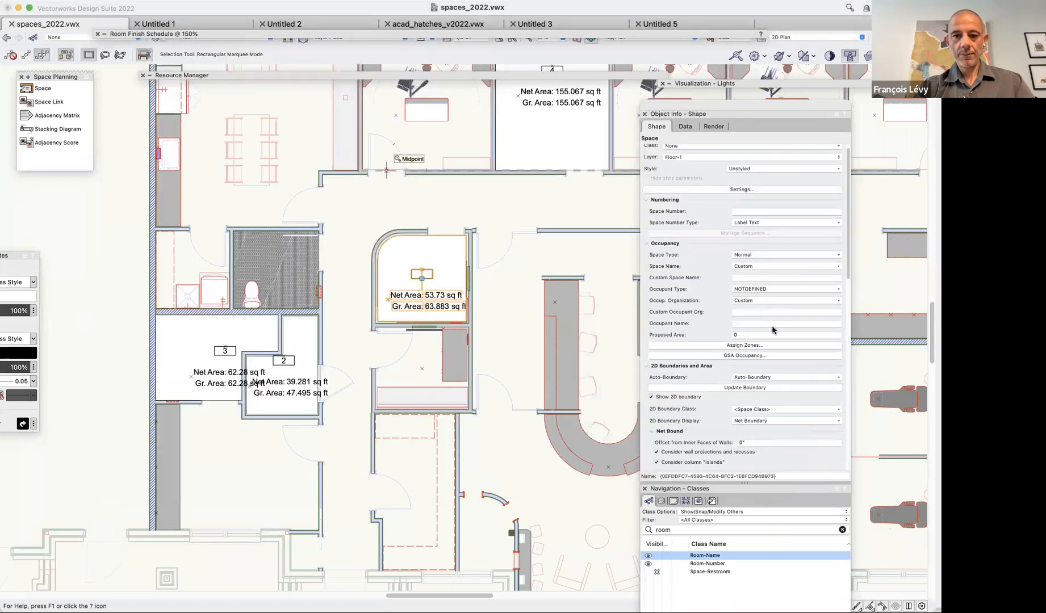
Select the three unstyled spaces together and replace their style with Space Style.
{"action": "left_click", "coordinate": [600, 119]}
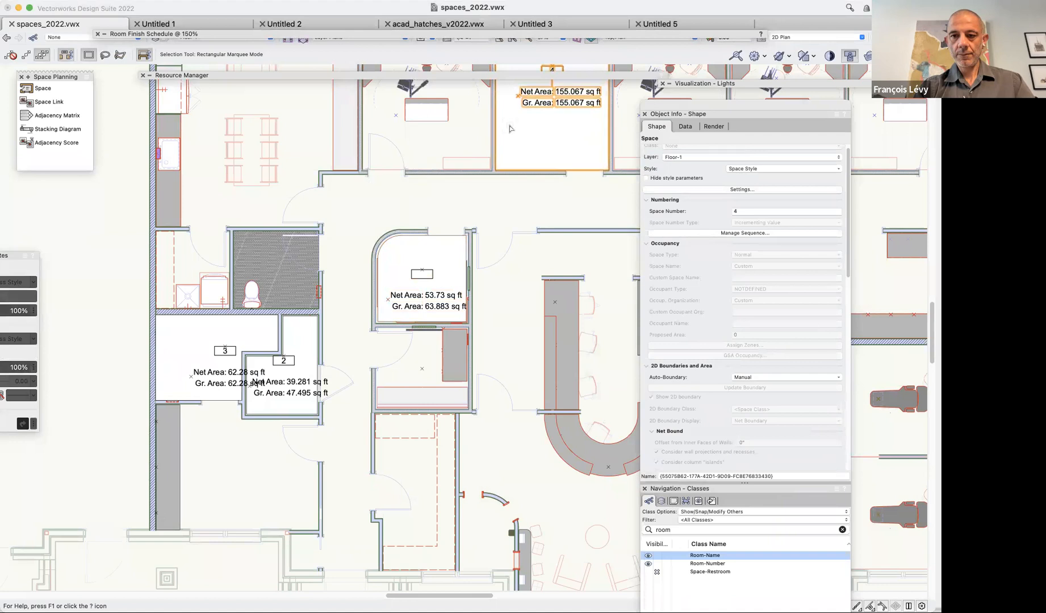
{"action": "left_click", "coordinate": [438, 259]}
{"action": "left_click", "coordinate": [312, 348]}
{"action": "left_click", "coordinate": [256, 340]}
{"action": "left_click", "coordinate": [296, 346], "text": "shift"}
{"action": "left_click", "coordinate": [448, 265], "text": "shift"}
{"action": "left_click", "coordinate": [761, 168]}
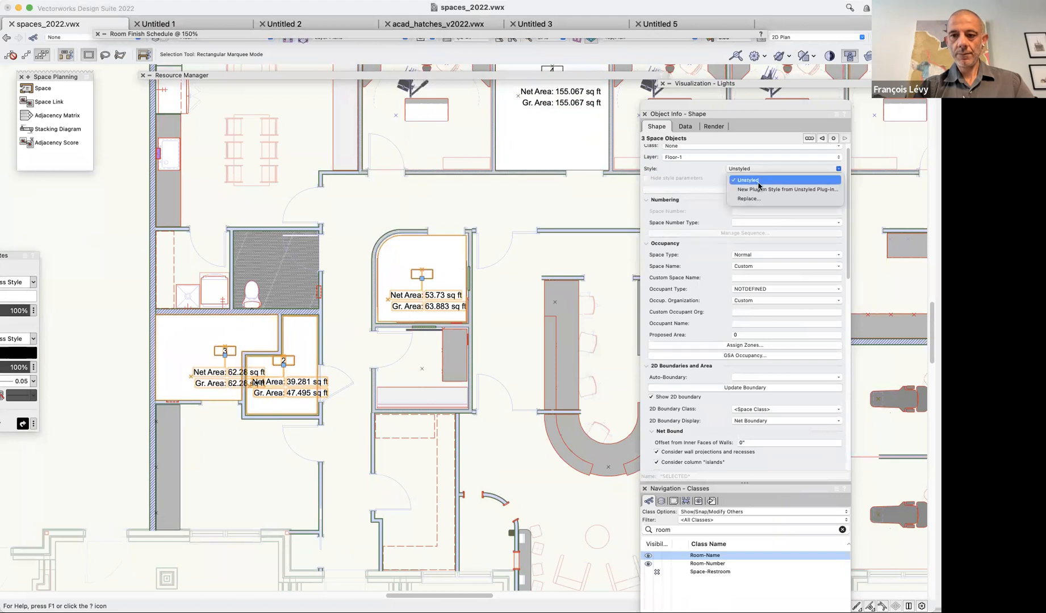
{"action": "left_click", "coordinate": [746, 199]}
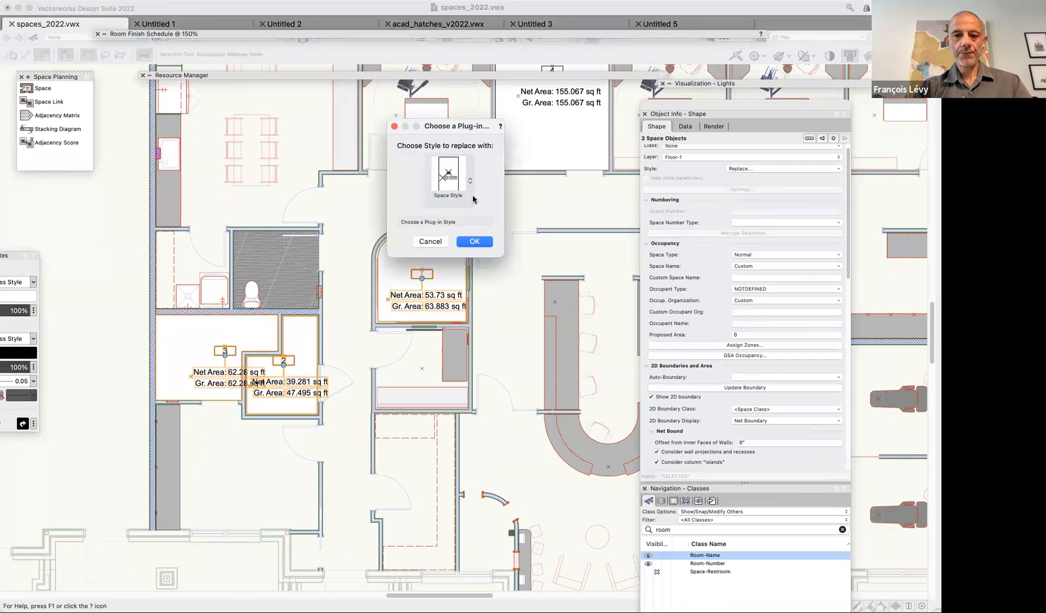
{"action": "left_click", "coordinate": [476, 242]}
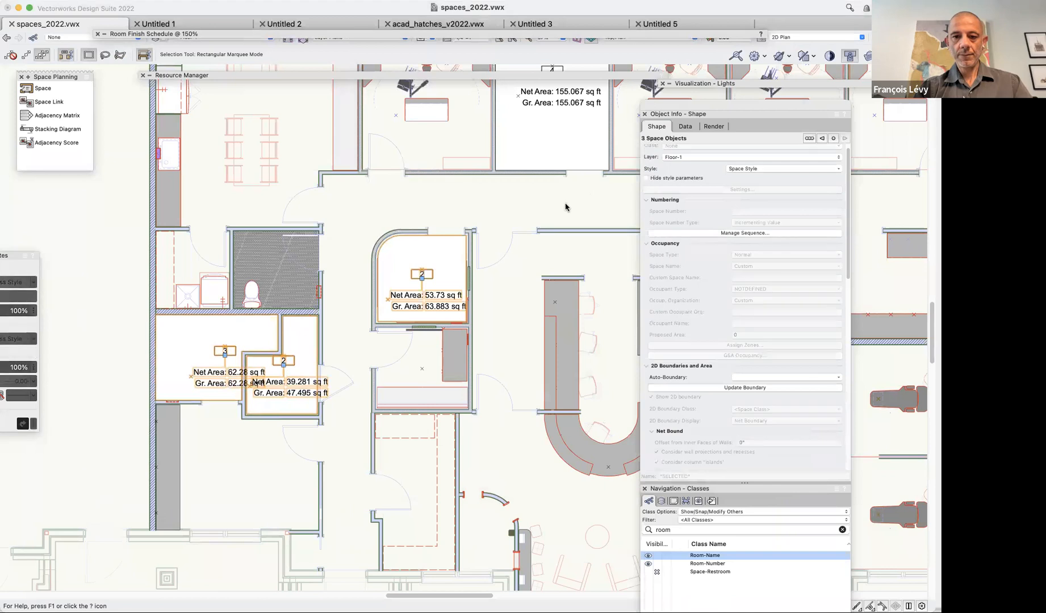
Select space 4 and check which Numbering settings its style controls.
{"action": "left_click", "coordinate": [555, 186]}
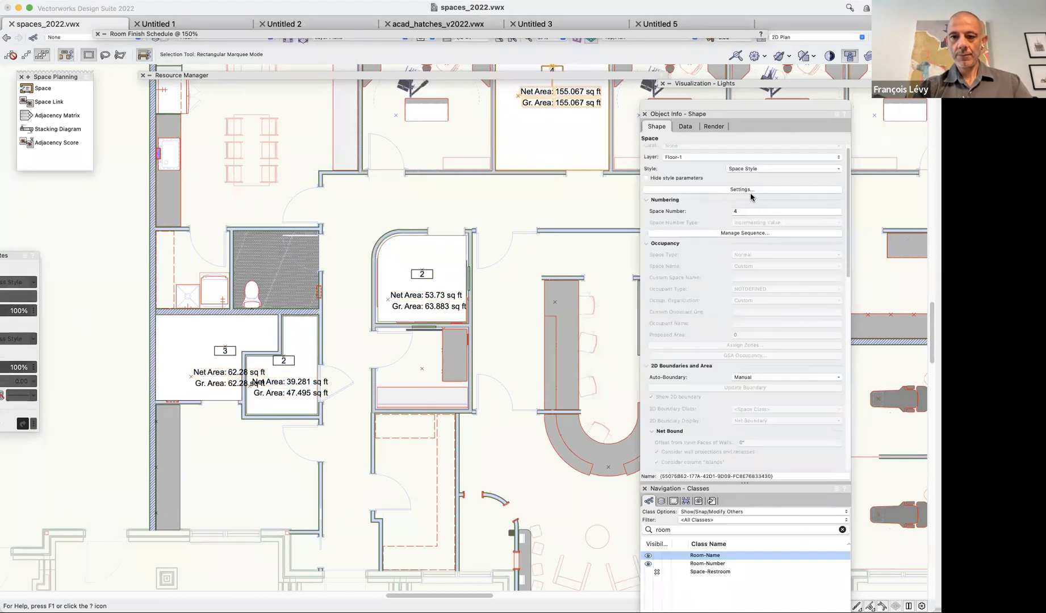
{"action": "left_click", "coordinate": [752, 190]}
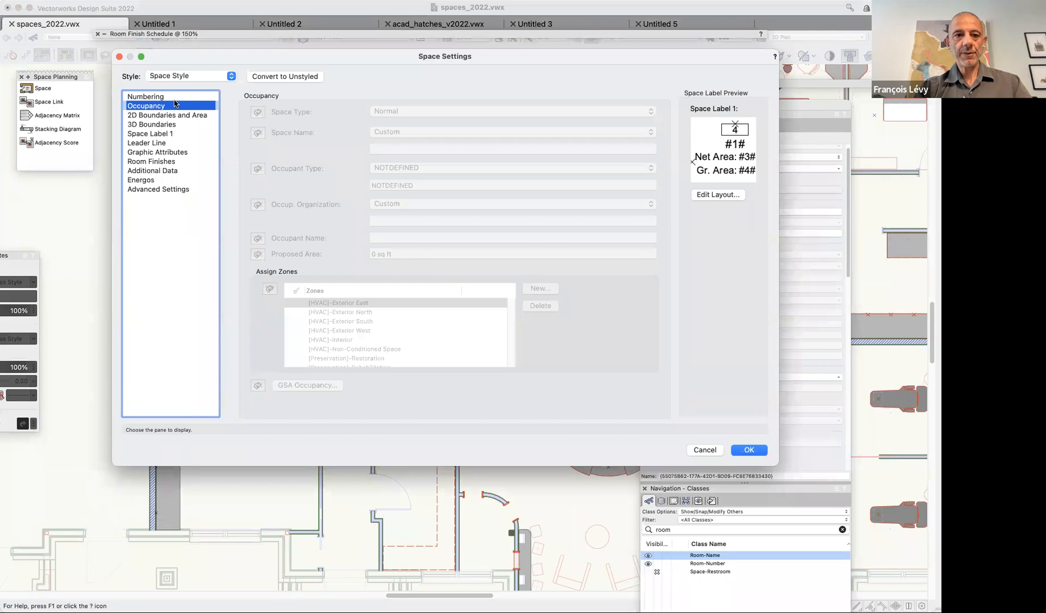
{"action": "left_click", "coordinate": [172, 97]}
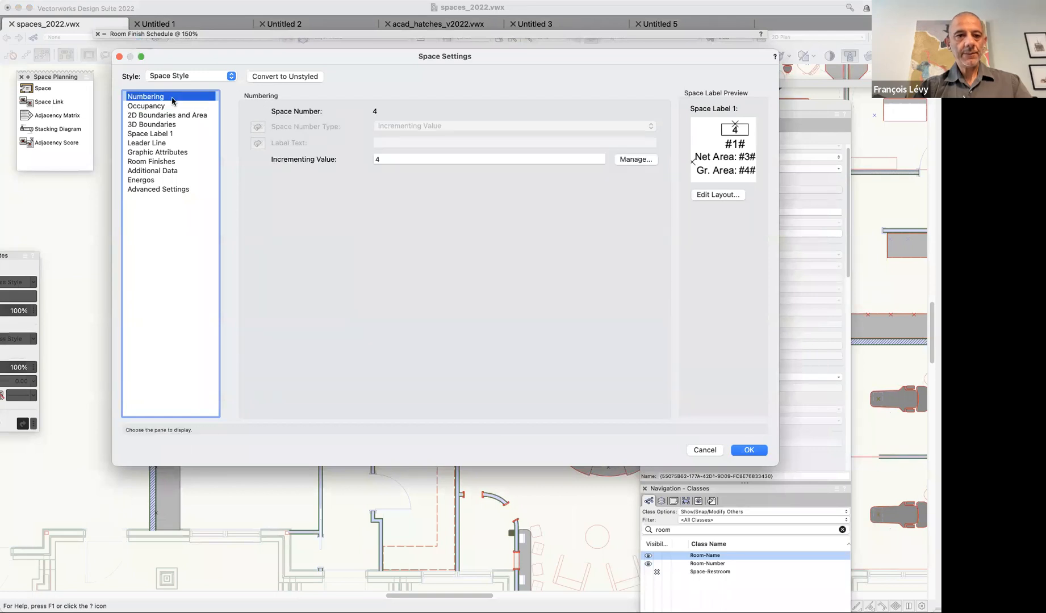
{"action": "left_click", "coordinate": [714, 453]}
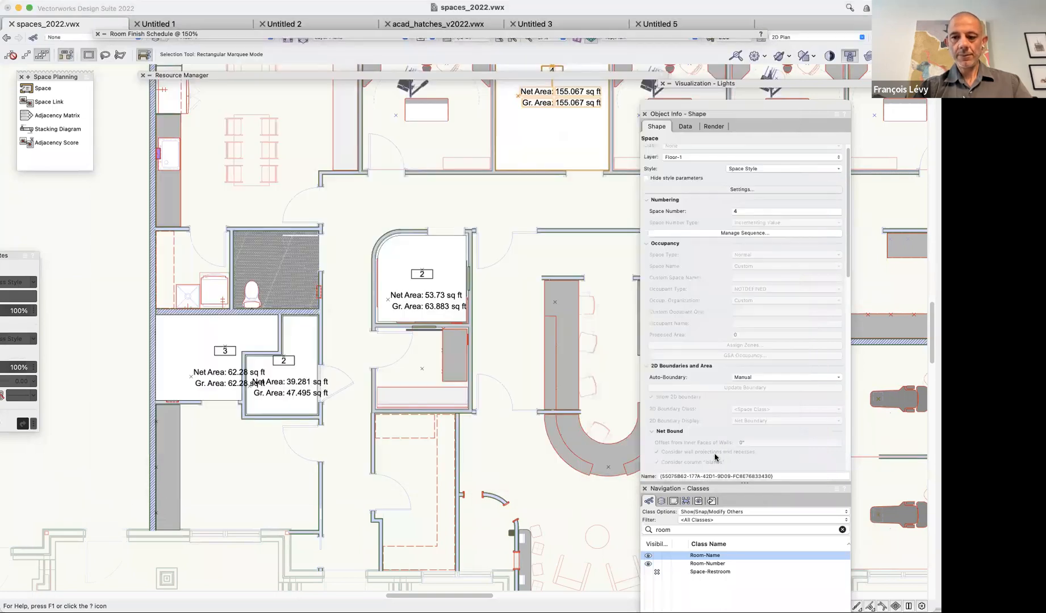
Edit the selected space's Space Style and make all of its parameters set by instance.
{"action": "left_click", "coordinate": [748, 172]}
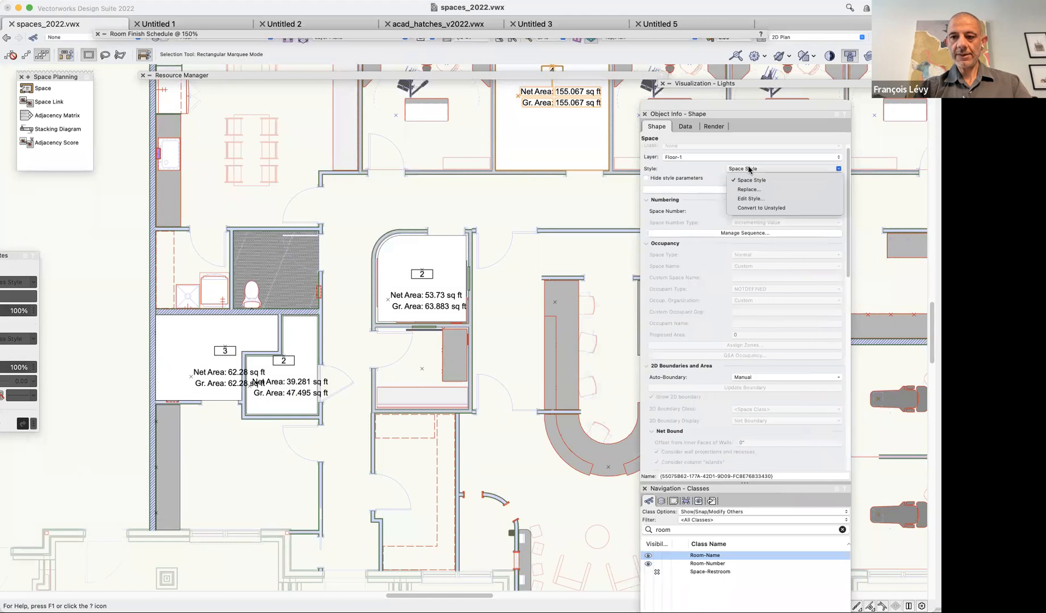
{"action": "left_click", "coordinate": [758, 199]}
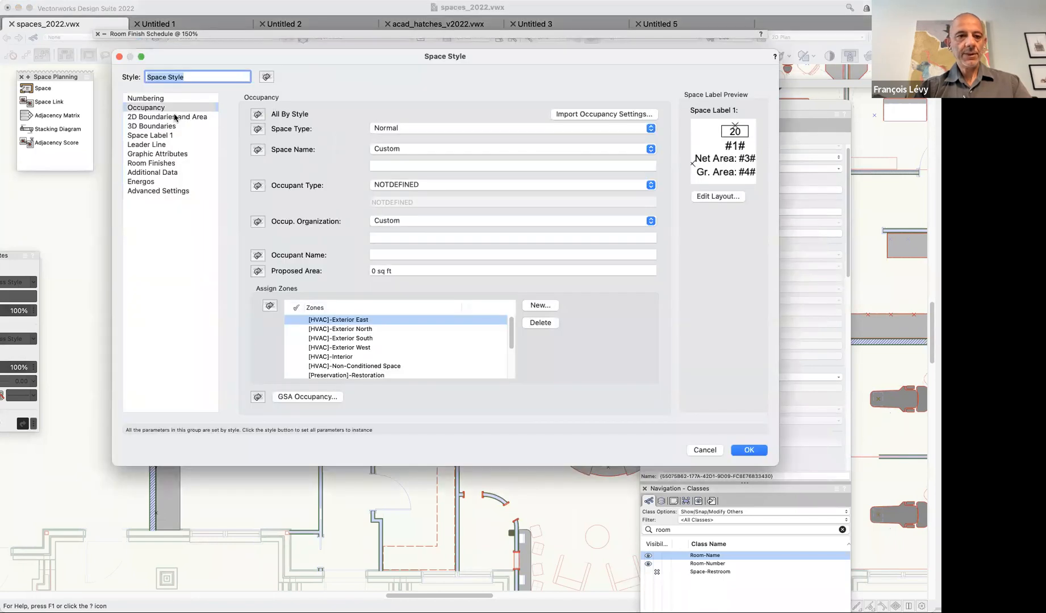
{"action": "left_click", "coordinate": [266, 78]}
Set the style's Space Number Type to Style - Name/Num with an incrementing value of 1, and apply the style changes.
{"action": "left_click", "coordinate": [149, 98]}
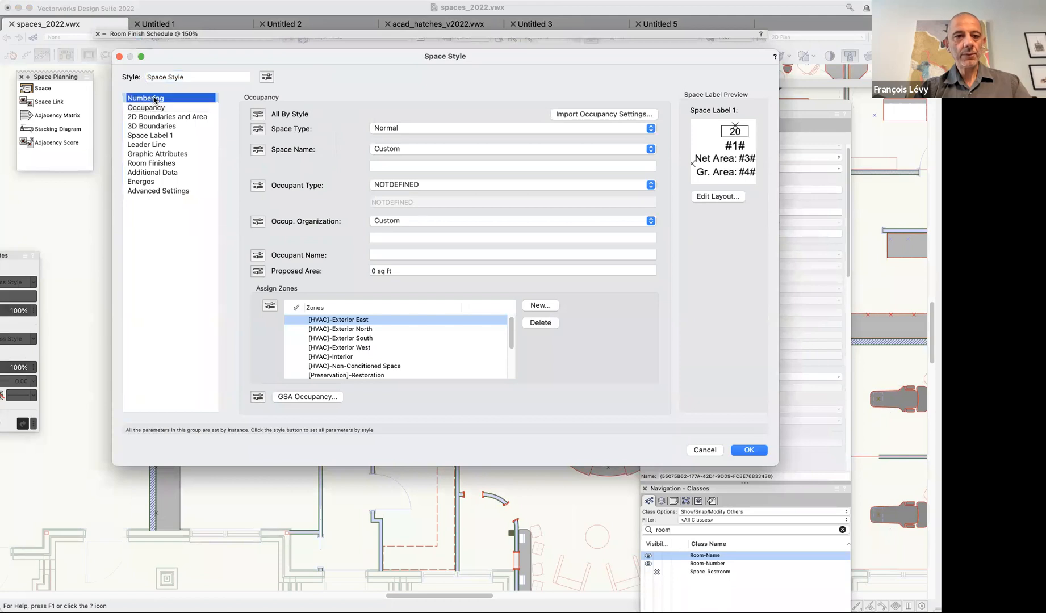
{"action": "left_click", "coordinate": [418, 144]}
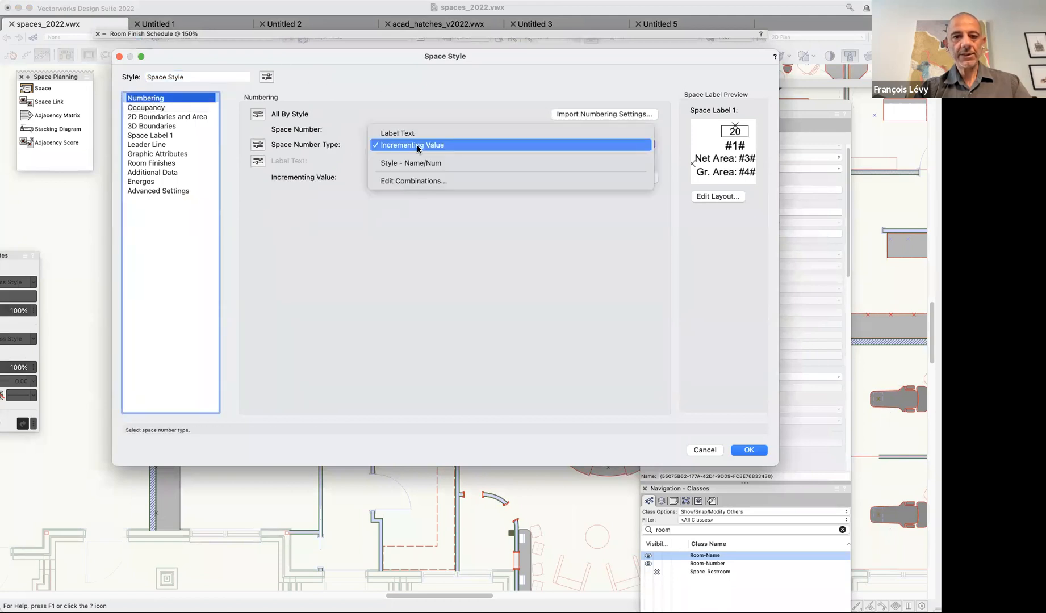
{"action": "left_click", "coordinate": [417, 133]}
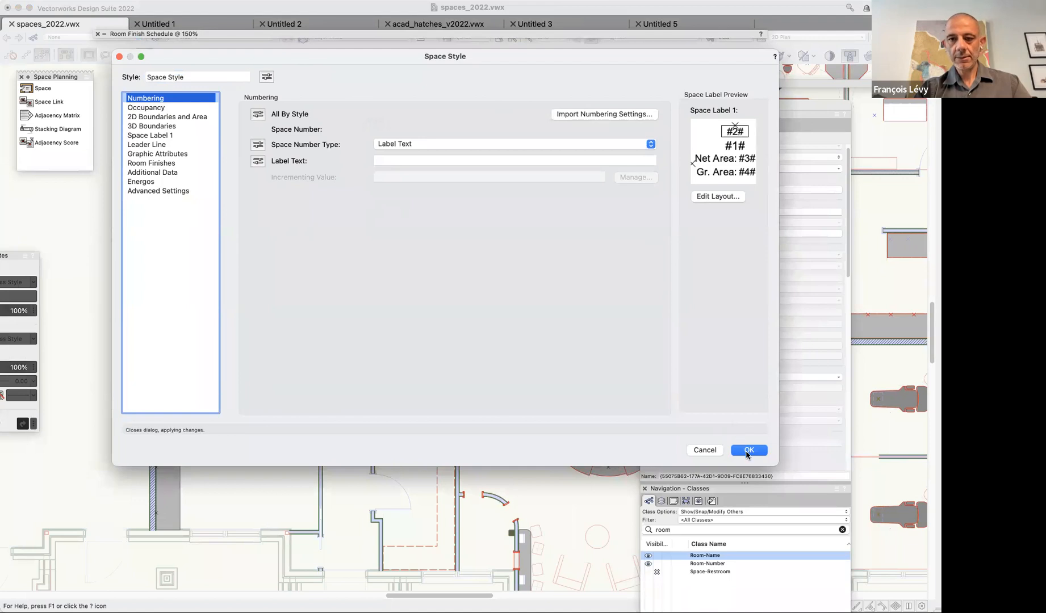
{"action": "left_click", "coordinate": [549, 144]}
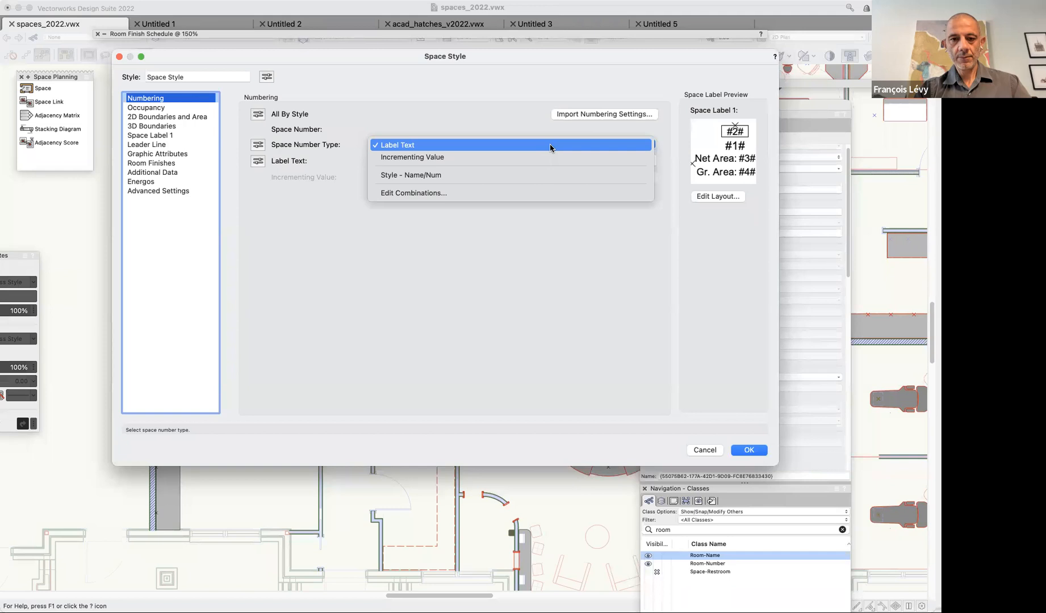
{"action": "left_click", "coordinate": [525, 176]}
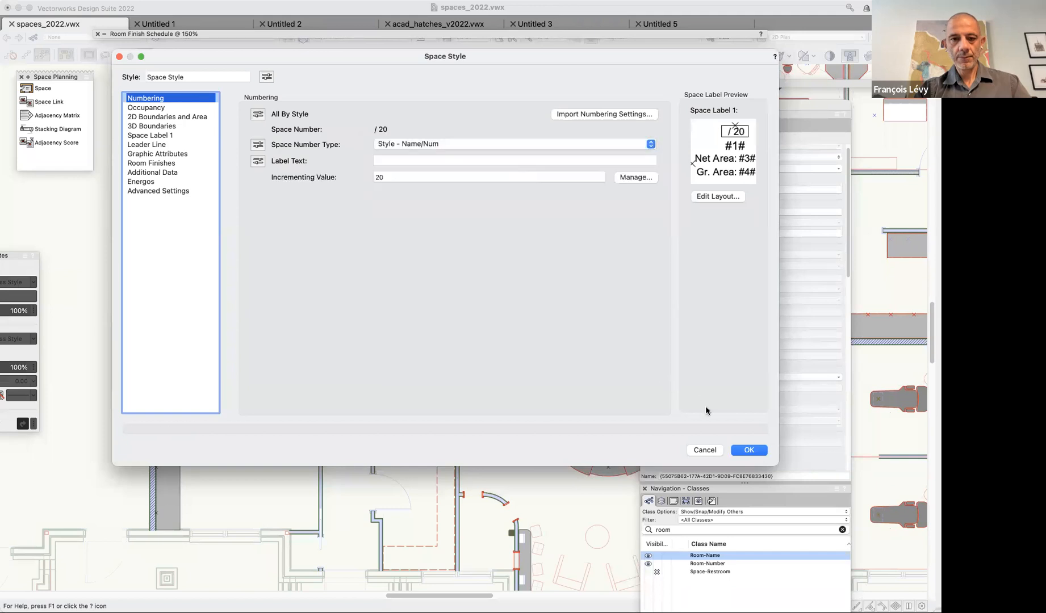
{"action": "left_click", "coordinate": [500, 177]}
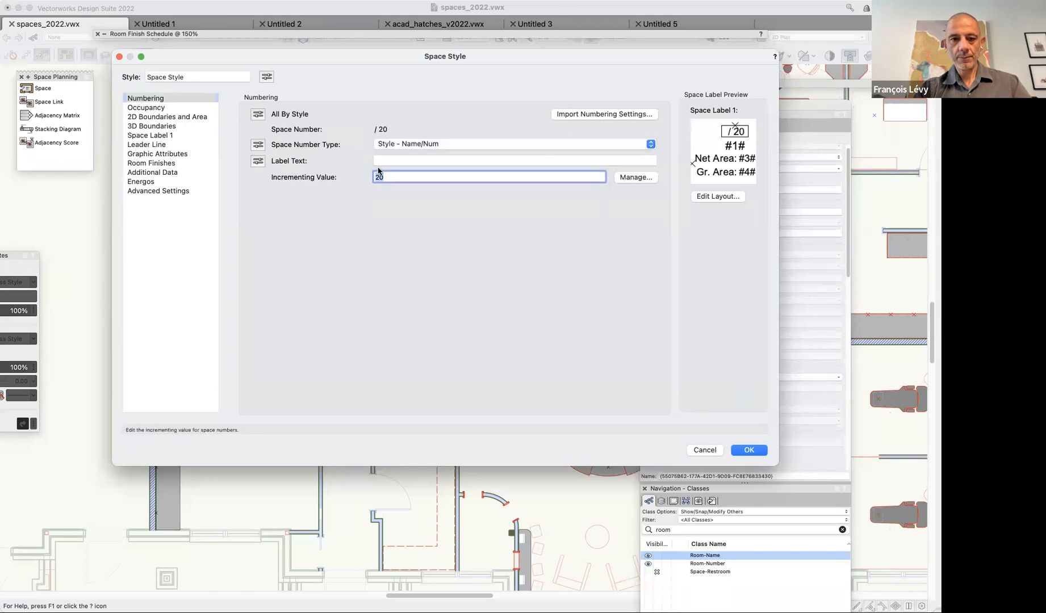
{"action": "type", "text": "1"}
{"action": "key", "text": "Tab"}
{"action": "left_click", "coordinate": [749, 449]}
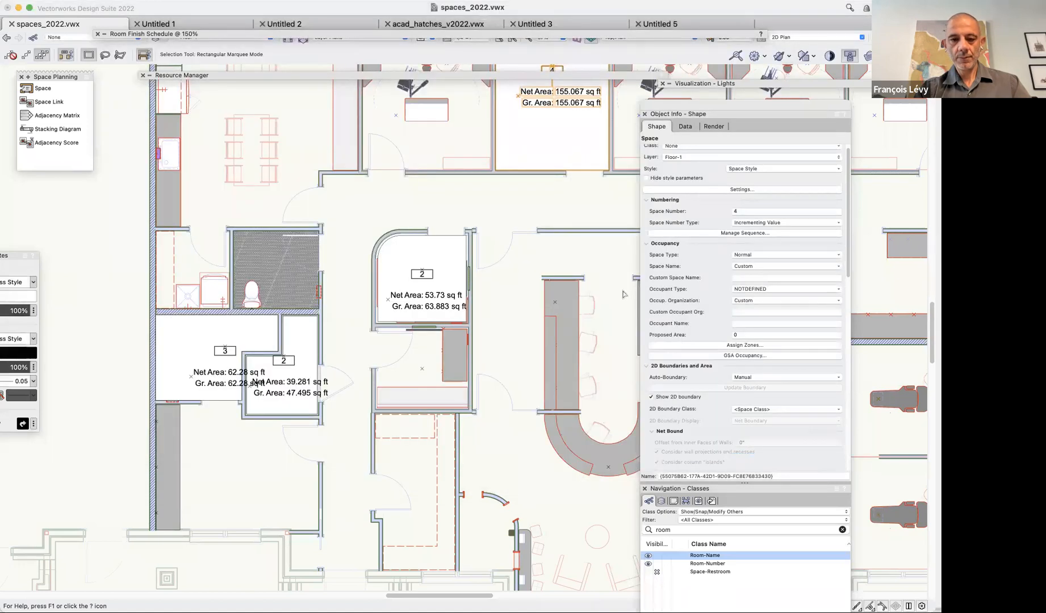
Set the space number of the selected 155.067 sq ft space to 1.
{"action": "double_click", "coordinate": [750, 210]}
{"action": "type", "text": "1"}
{"action": "key", "text": "Return"}
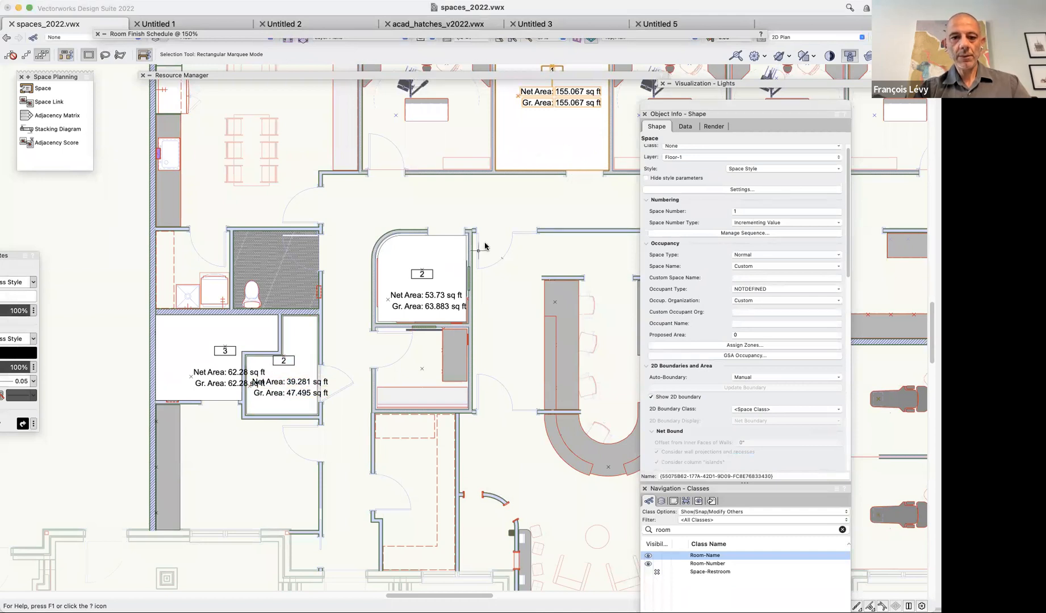
Set the space number of the 39.281 sq ft space to 3.
{"action": "left_click", "coordinate": [420, 282]}
{"action": "left_click", "coordinate": [284, 385]}
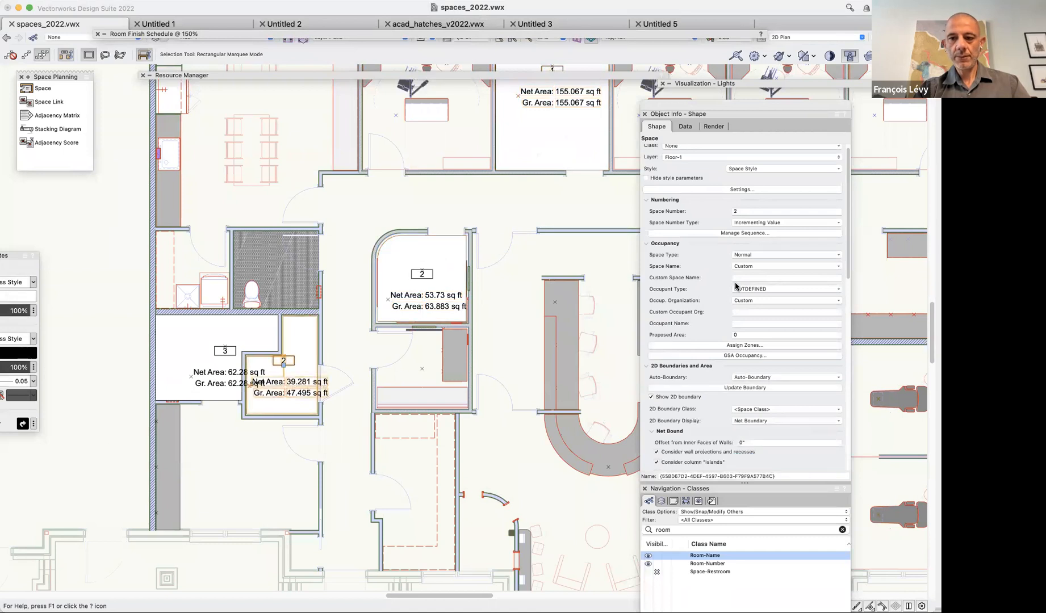
{"action": "left_click", "coordinate": [740, 211]}
{"action": "key", "text": "Return"}
{"action": "scroll", "coordinate": [93, 420], "scroll_direction": "up", "scroll_amount": 1}
Set the space number of the adjacent L-shaped 62.28 sq ft space to 4.
{"action": "left_click", "coordinate": [175, 401]}
{"action": "left_click_drag", "start_coordinate": [743, 211], "coordinate": [704, 213]}
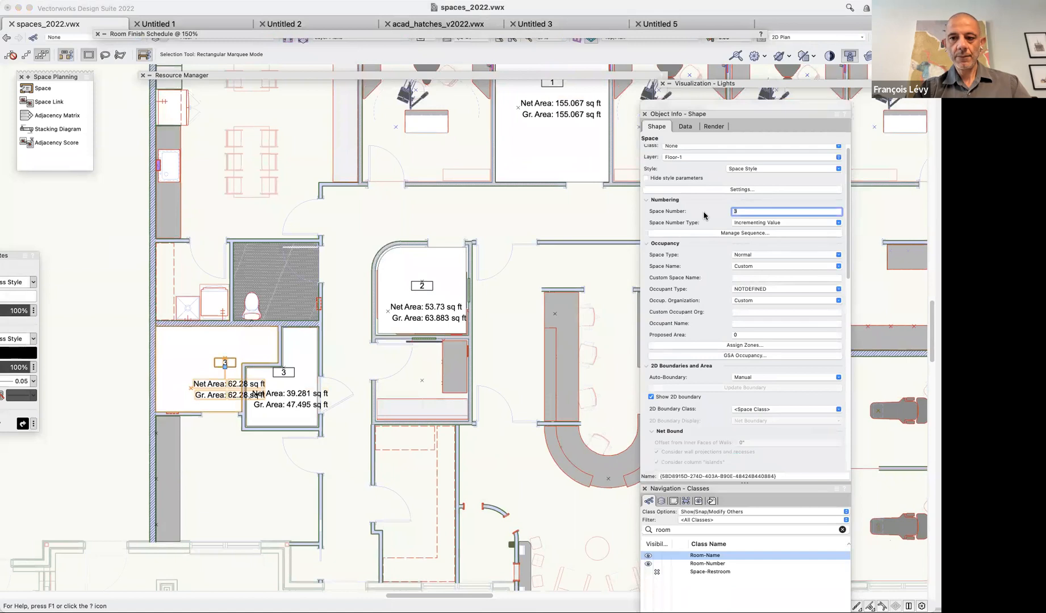
{"action": "type", "text": "4"}
{"action": "key", "text": "Return"}
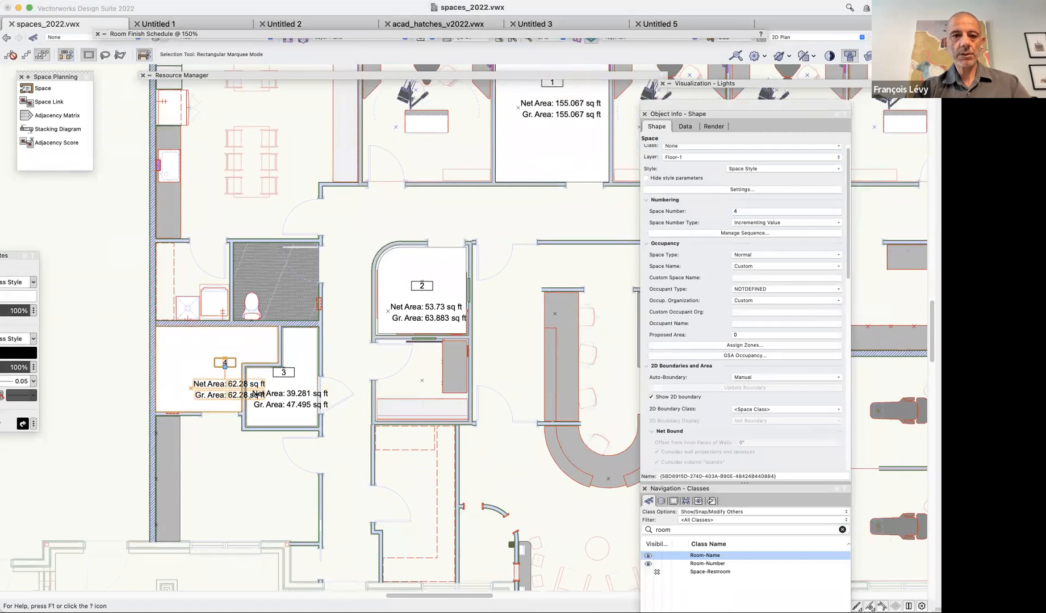
Expand the Room Finish Schedule worksheet and recalculate it.
{"action": "double_click", "coordinate": [262, 76]}
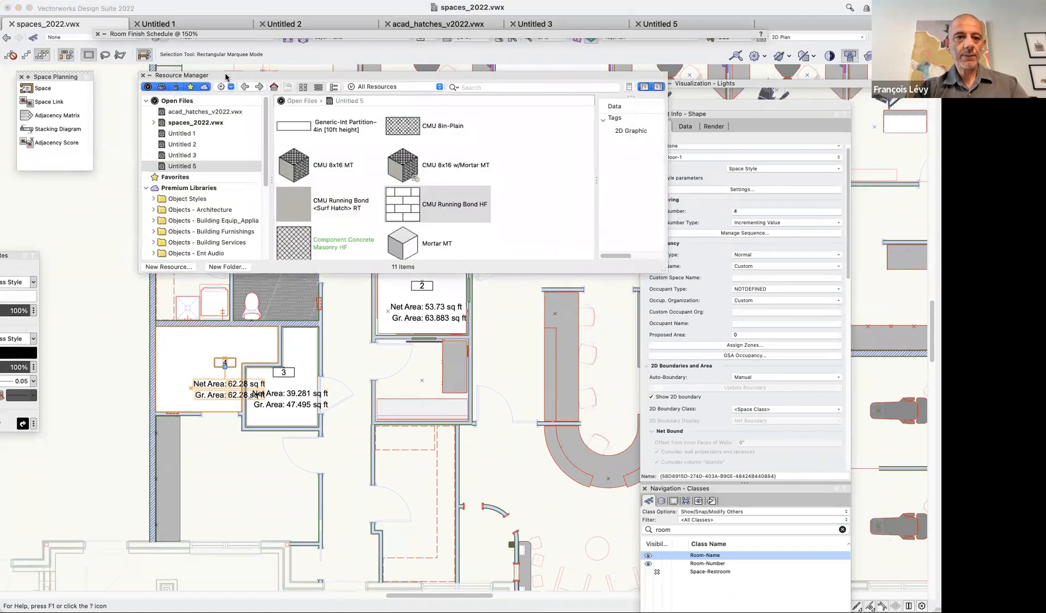
{"action": "double_click", "coordinate": [225, 76]}
{"action": "double_click", "coordinate": [222, 33]}
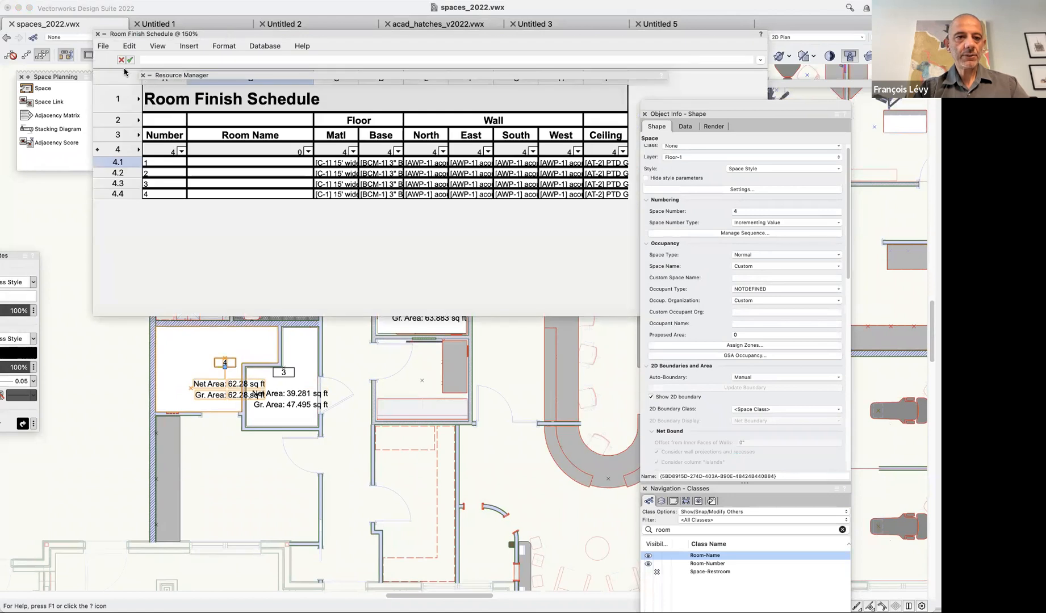
{"action": "left_click", "coordinate": [108, 48]}
{"action": "left_click", "coordinate": [116, 74]}
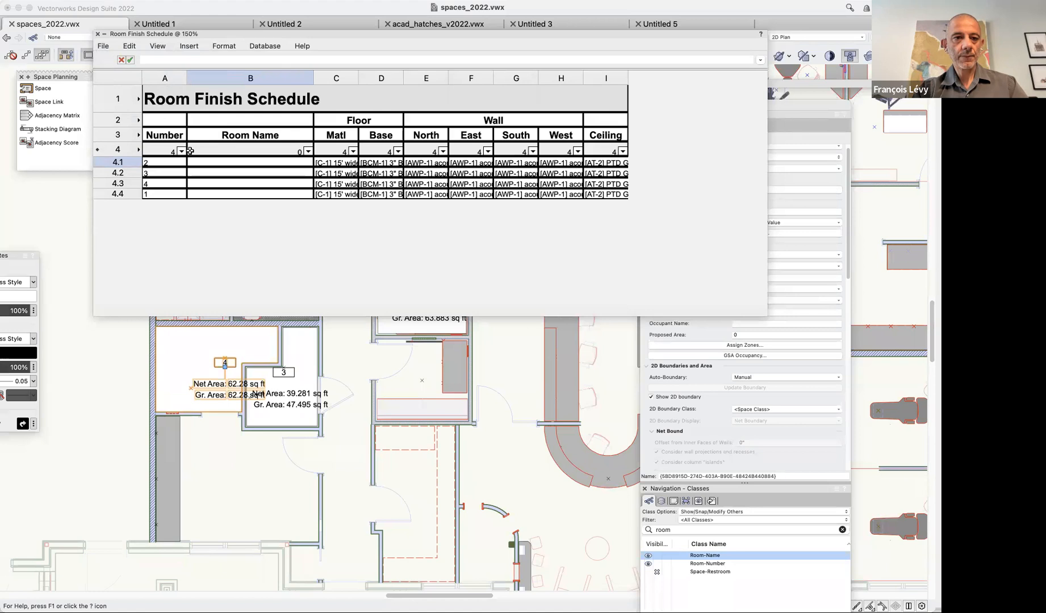
Sort the worksheet's database rows by Space Number in ascending order.
{"action": "left_click", "coordinate": [165, 79]}
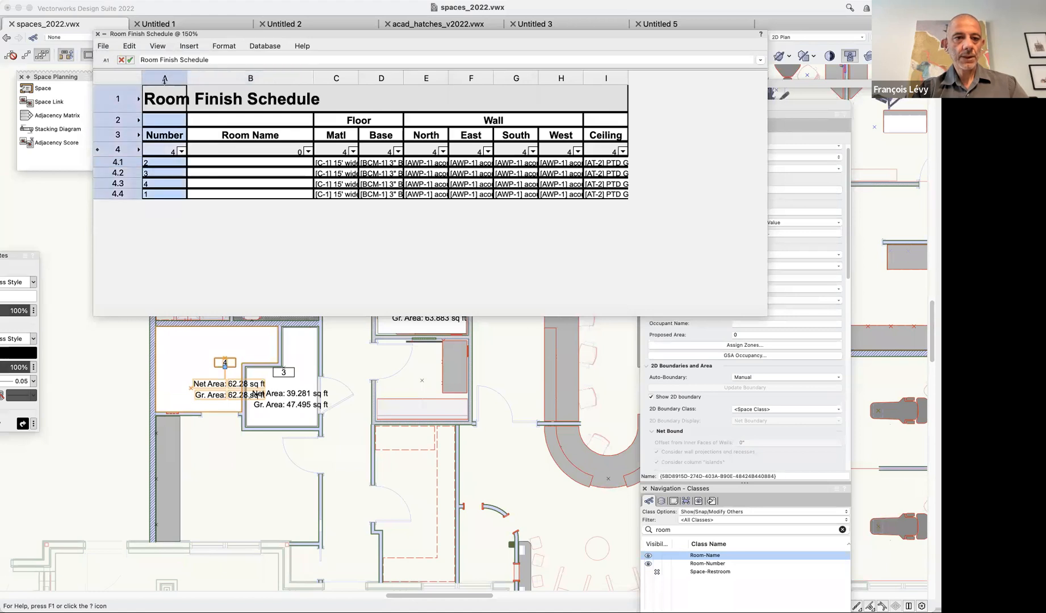
{"action": "left_click", "coordinate": [160, 152]}
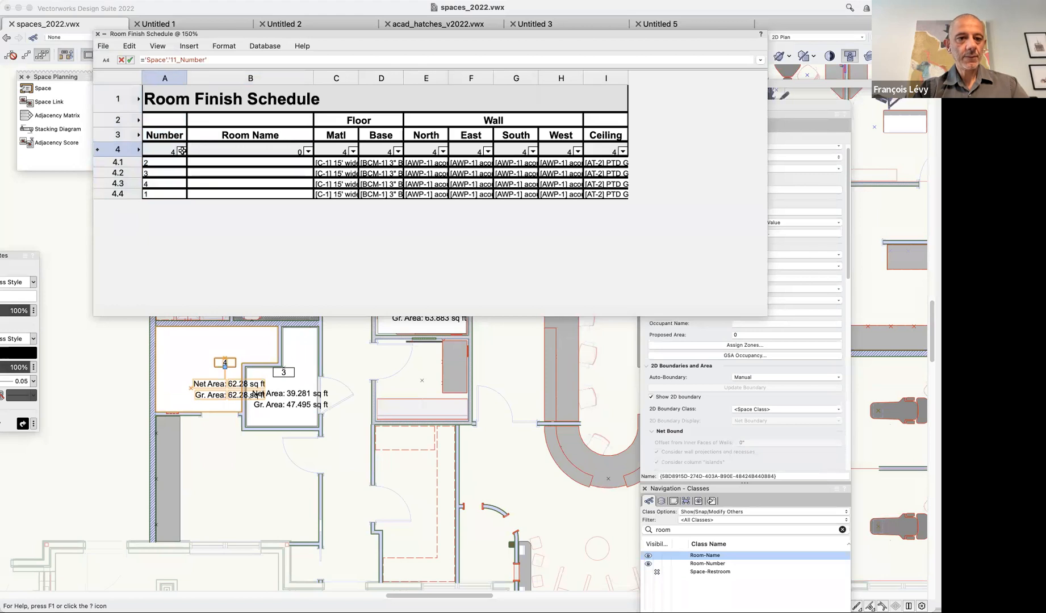
{"action": "left_click", "coordinate": [181, 150]}
{"action": "left_click_drag", "start_coordinate": [86, 170], "coordinate": [300, 199]}
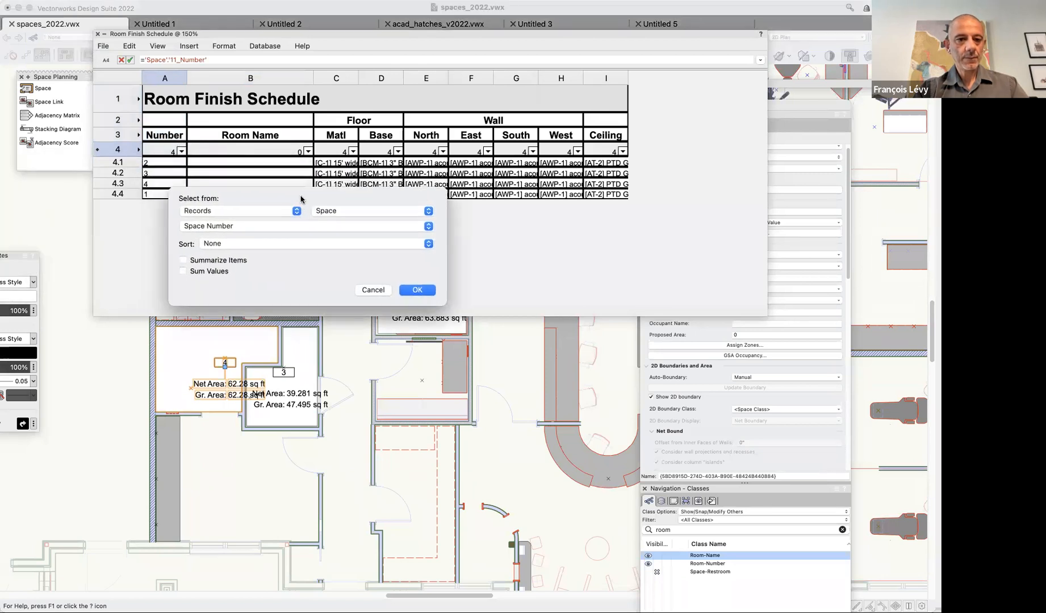
{"action": "left_click", "coordinate": [276, 243]}
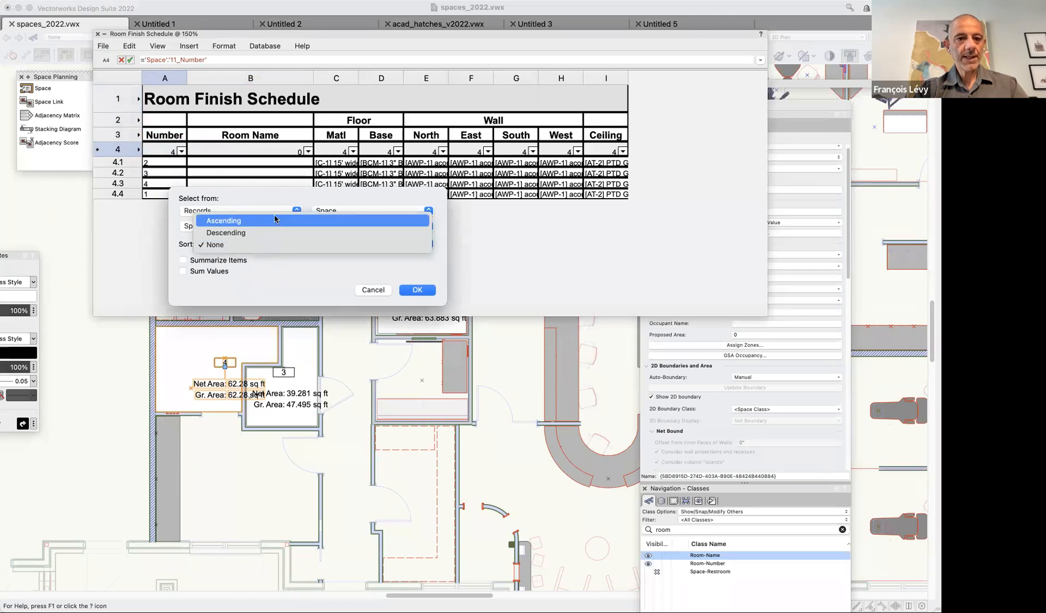
{"action": "left_click", "coordinate": [275, 220]}
{"action": "left_click", "coordinate": [415, 290]}
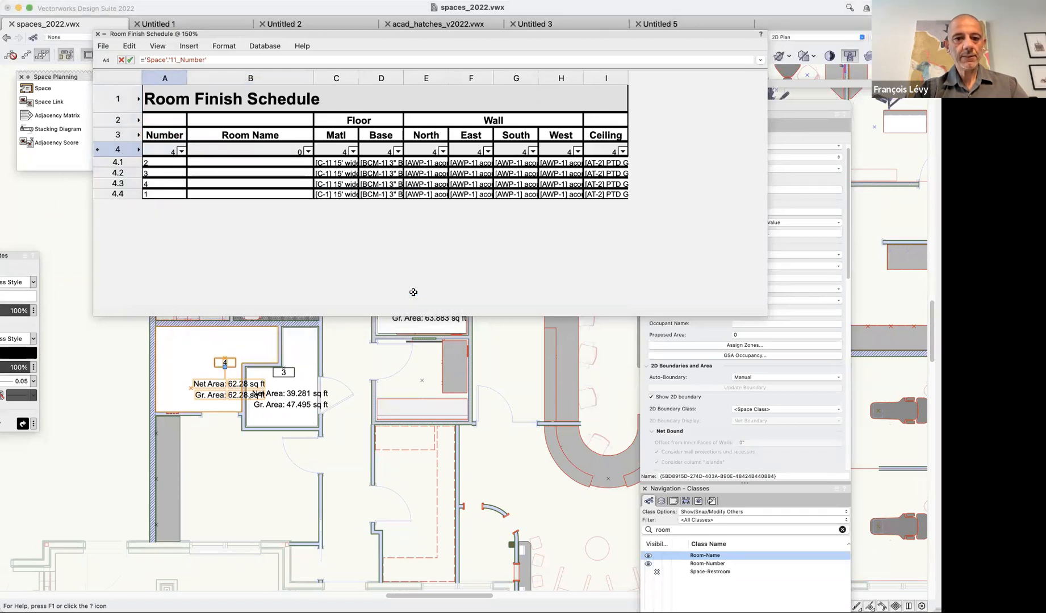
{"action": "left_click", "coordinate": [187, 166]}
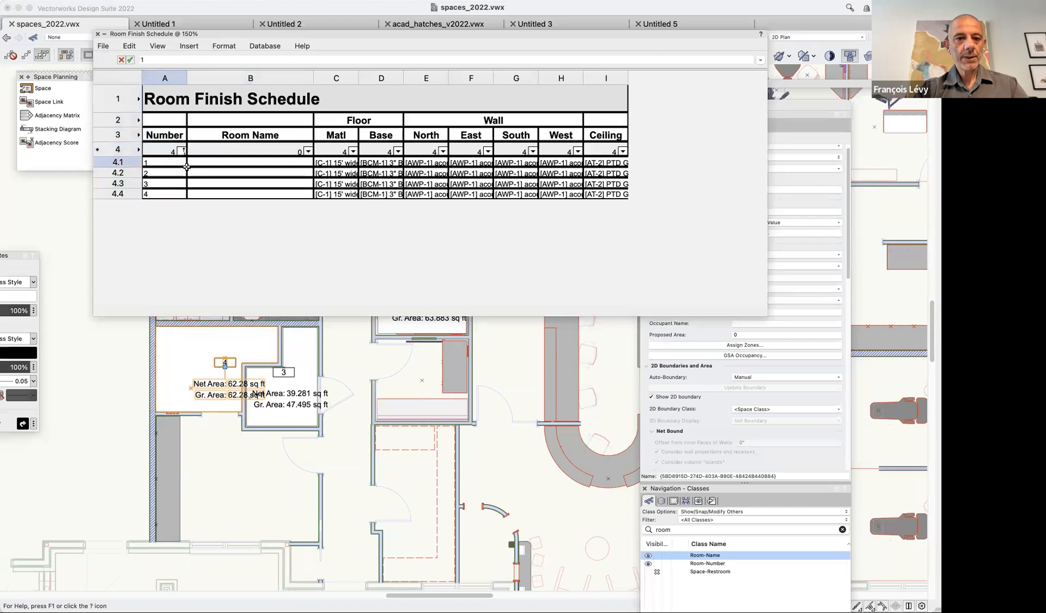
Move the worksheet clear of the plan and try to change the first row's space number to 5 directly in its cell.
{"action": "left_click_drag", "start_coordinate": [260, 37], "coordinate": [434, 189]}
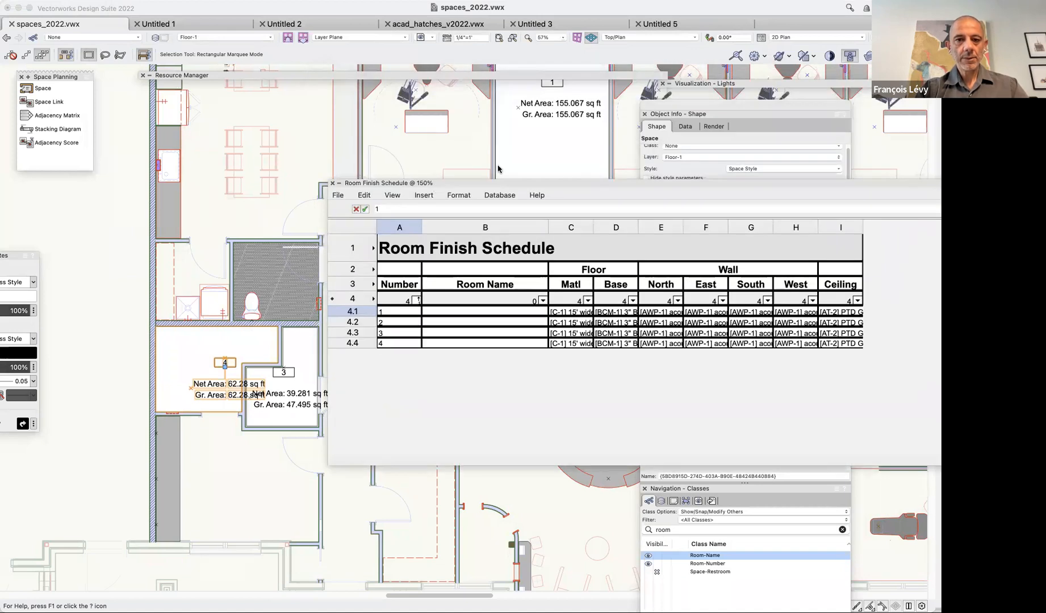
{"action": "double_click", "coordinate": [393, 311]}
{"action": "left_click_drag", "start_coordinate": [392, 310], "coordinate": [341, 305]}
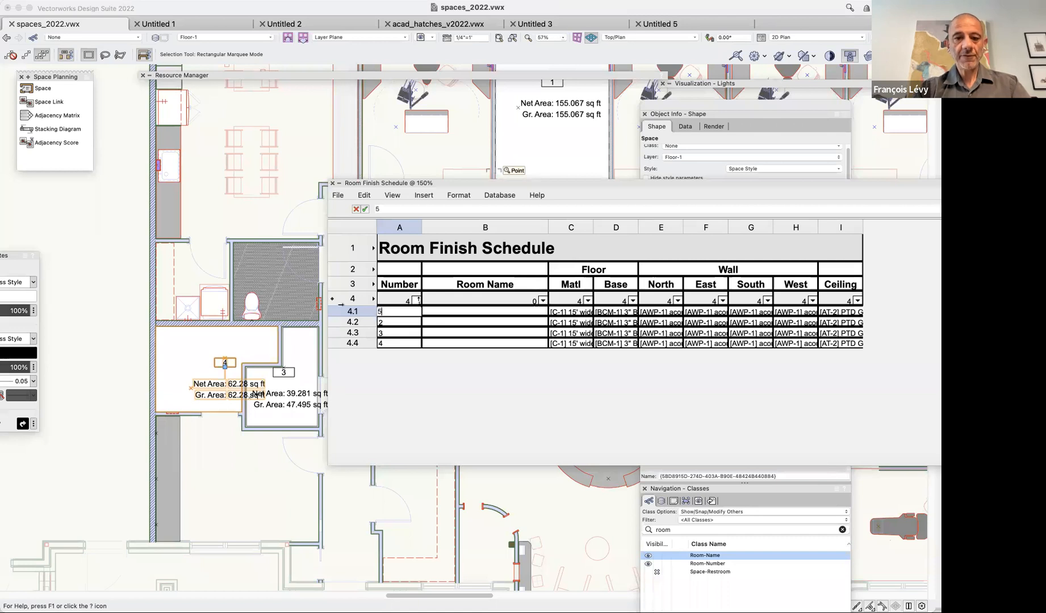
{"action": "key", "text": "Return"}
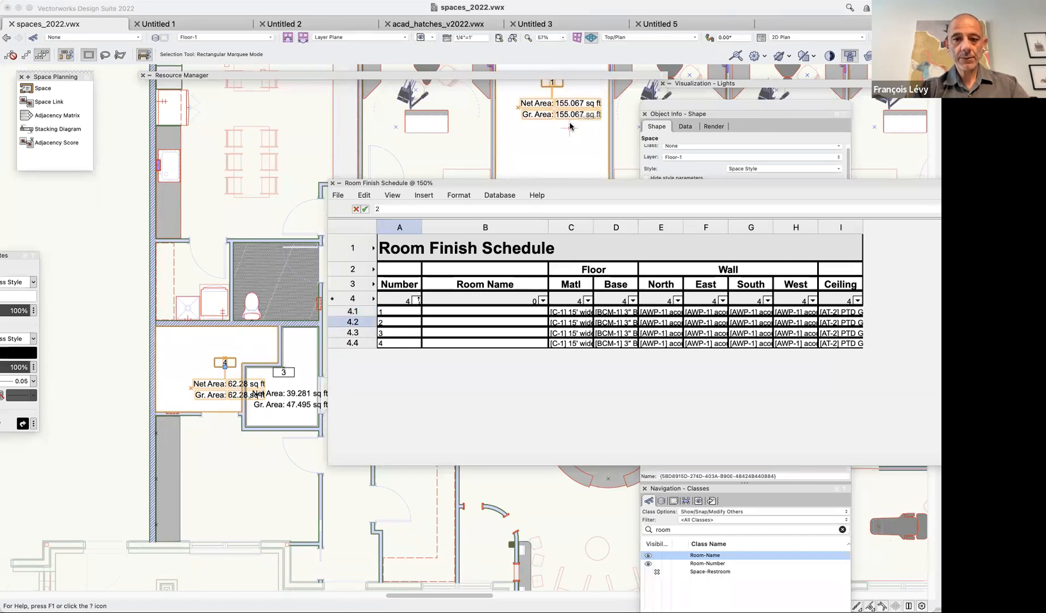
{"action": "left_click", "coordinate": [393, 311]}
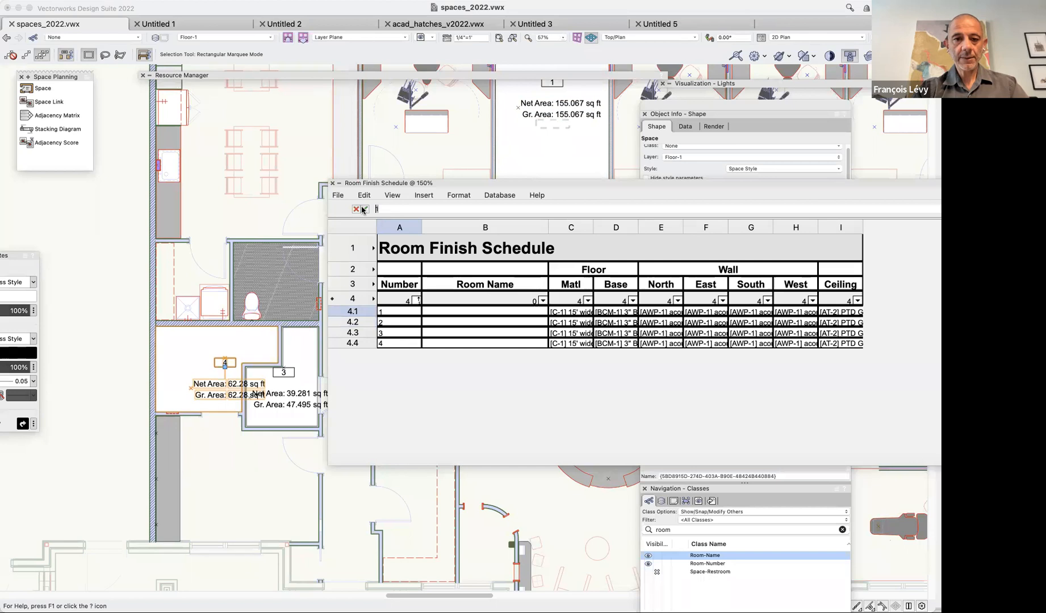
{"action": "key", "text": "Return"}
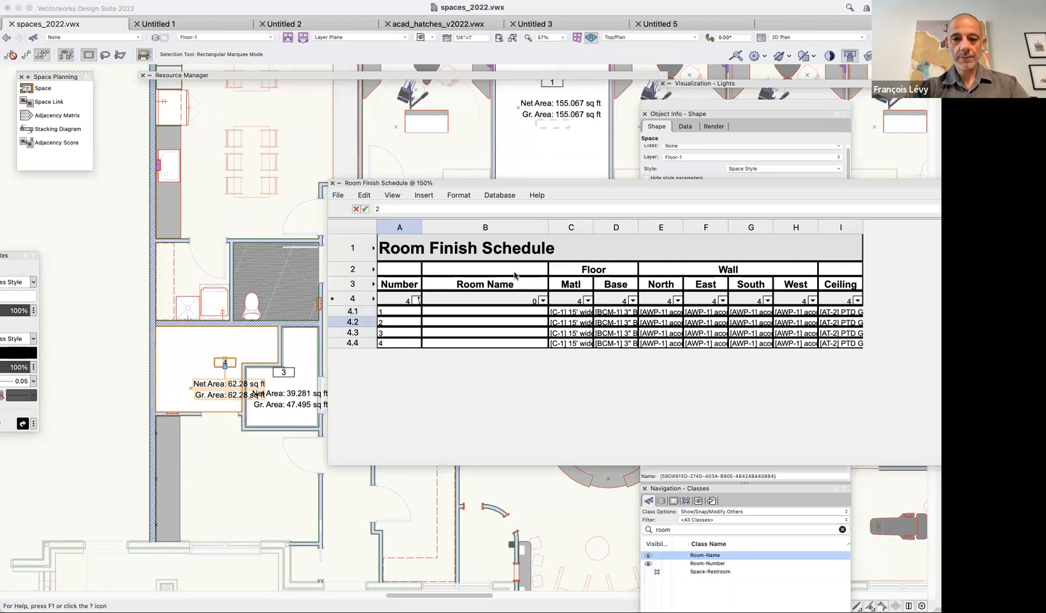
Collapse the worksheet and set the space number of the 155.067 sq ft space to 5 in its object properties.
{"action": "left_click_drag", "start_coordinate": [690, 188], "coordinate": [497, 196]}
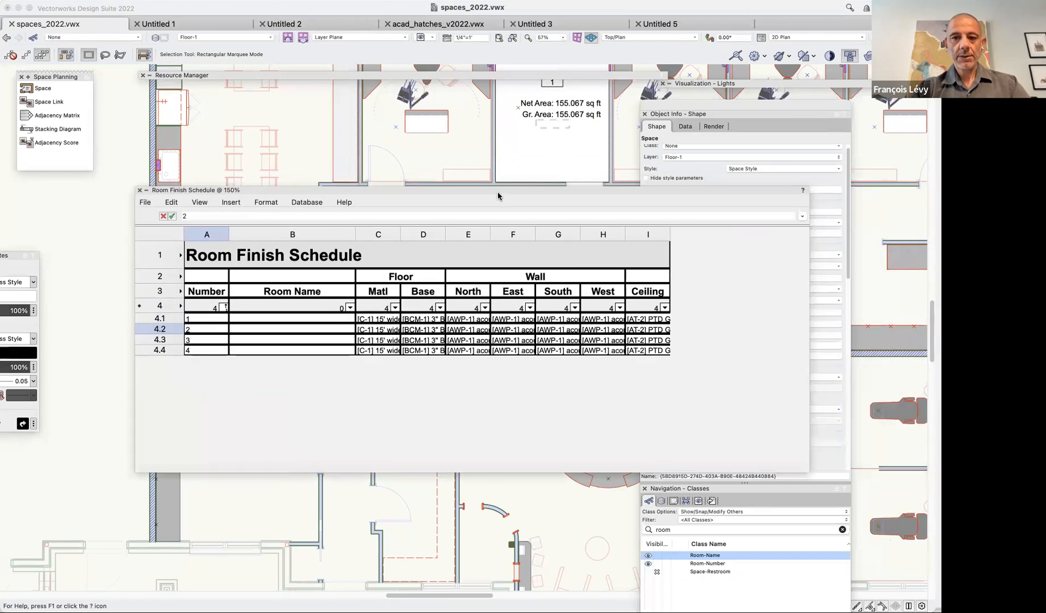
{"action": "double_click", "coordinate": [502, 196]}
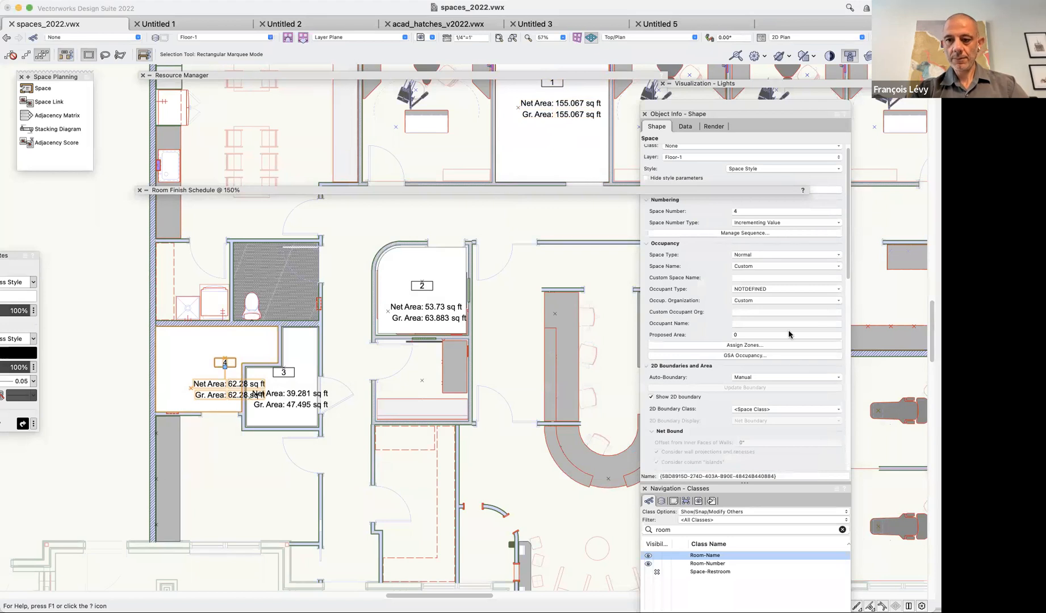
{"action": "left_click", "coordinate": [744, 211]}
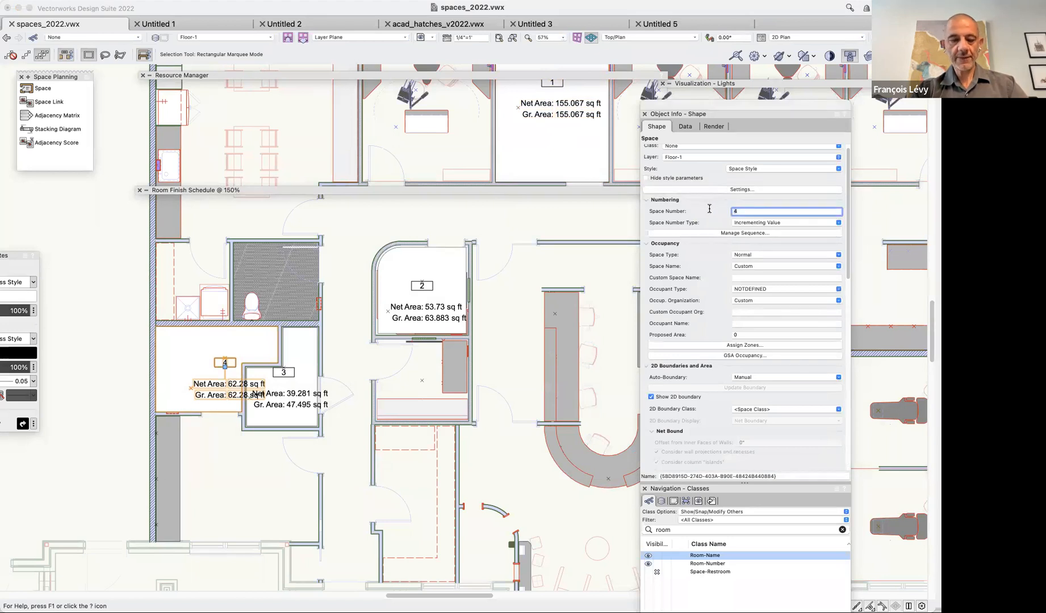
{"action": "left_click", "coordinate": [598, 151]}
{"action": "left_click", "coordinate": [735, 211]}
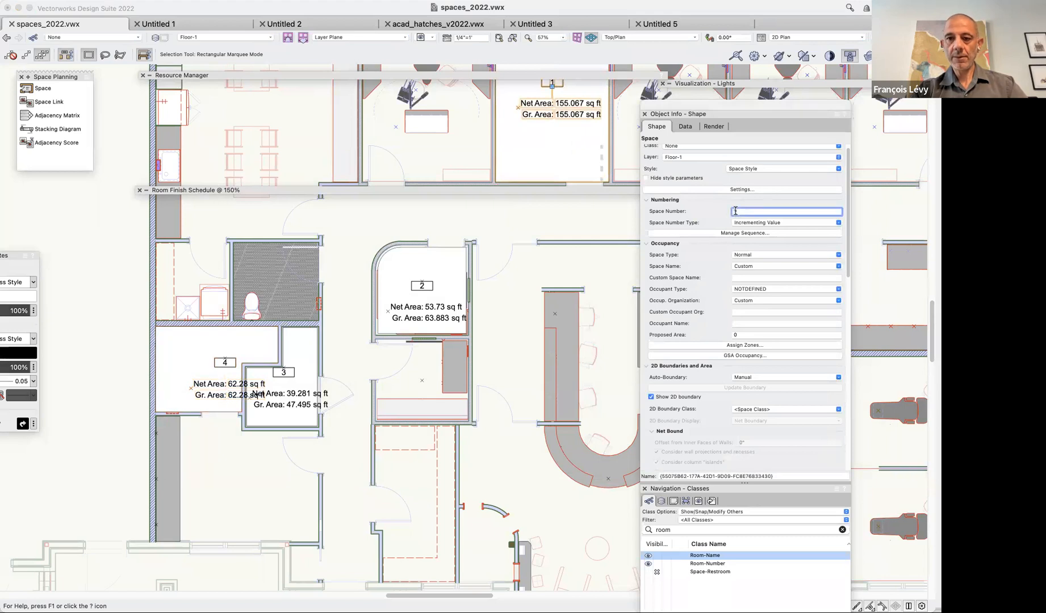
{"action": "type", "text": "5"}
{"action": "key", "text": "Return"}
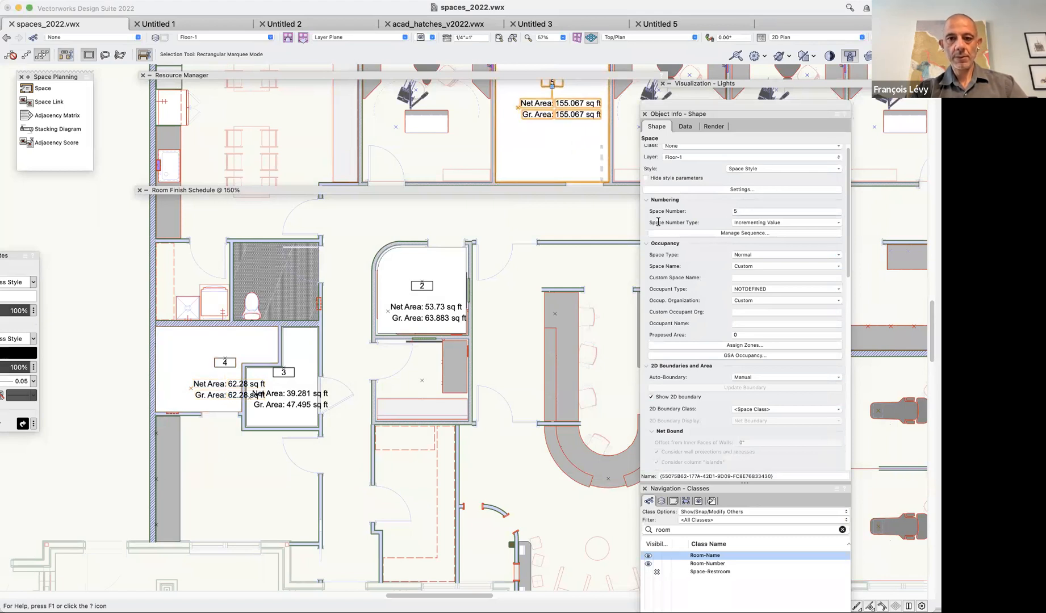
Reopen the Room Finish Schedule below the numbered spaces and recalculate it with the new space number.
{"action": "left_click", "coordinate": [487, 191]}
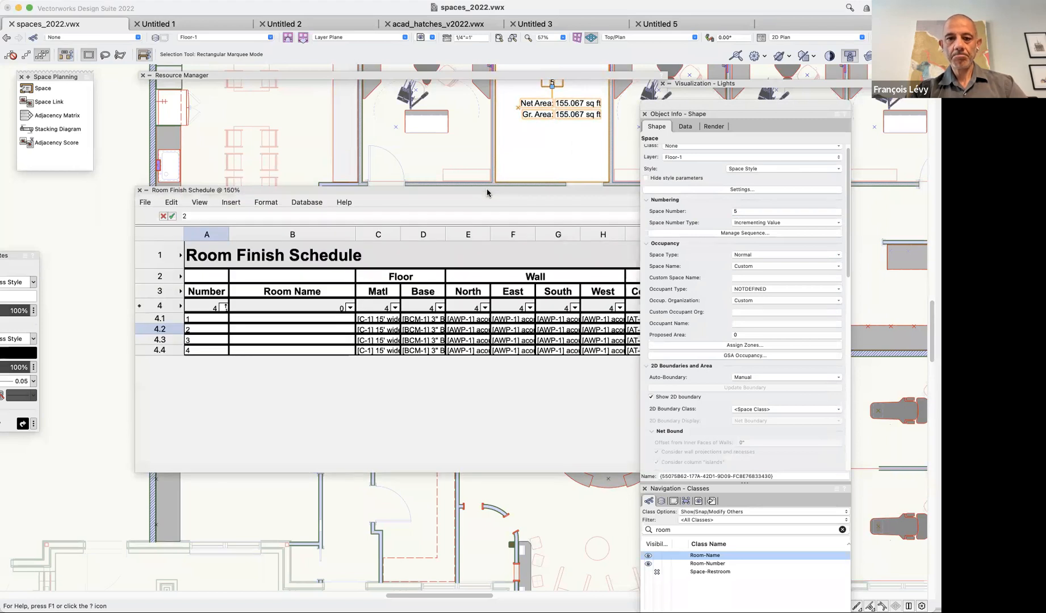
{"action": "left_click", "coordinate": [232, 317]}
{"action": "mouse_move", "coordinate": [334, 196]}
{"action": "left_mouse_down"}
{"action": "mouse_move", "coordinate": [638, 330]}
{"action": "mouse_move", "coordinate": [417, 213]}
{"action": "mouse_move", "coordinate": [380, 72]}
{"action": "mouse_move", "coordinate": [381, 531]}
{"action": "mouse_move", "coordinate": [408, 363]}
{"action": "mouse_move", "coordinate": [413, 397]}
{"action": "mouse_move", "coordinate": [336, 344]}
{"action": "left_mouse_up"}
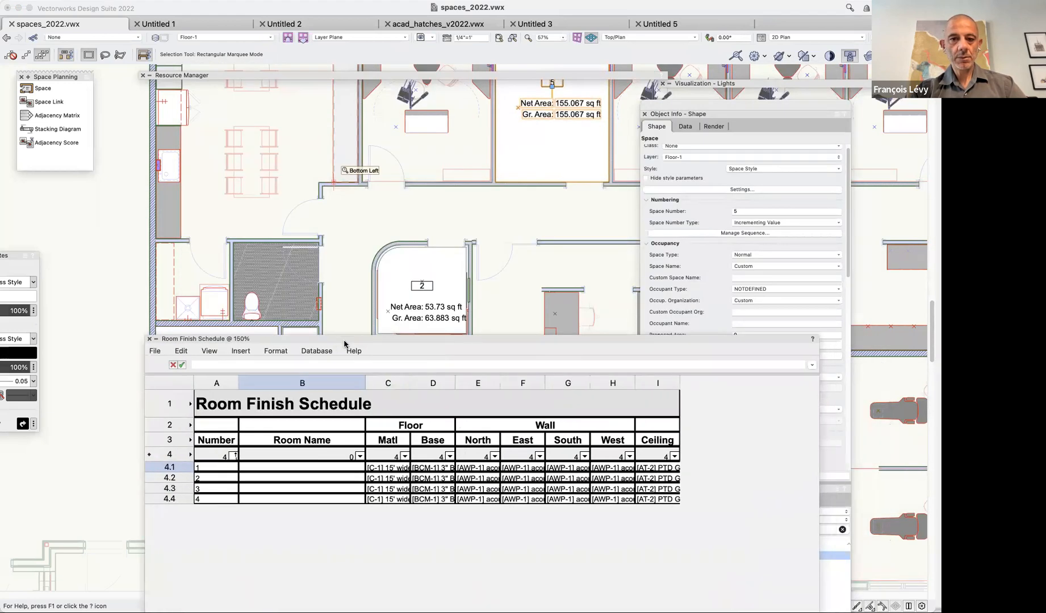
{"action": "left_click", "coordinate": [155, 351]}
{"action": "left_click", "coordinate": [159, 372]}
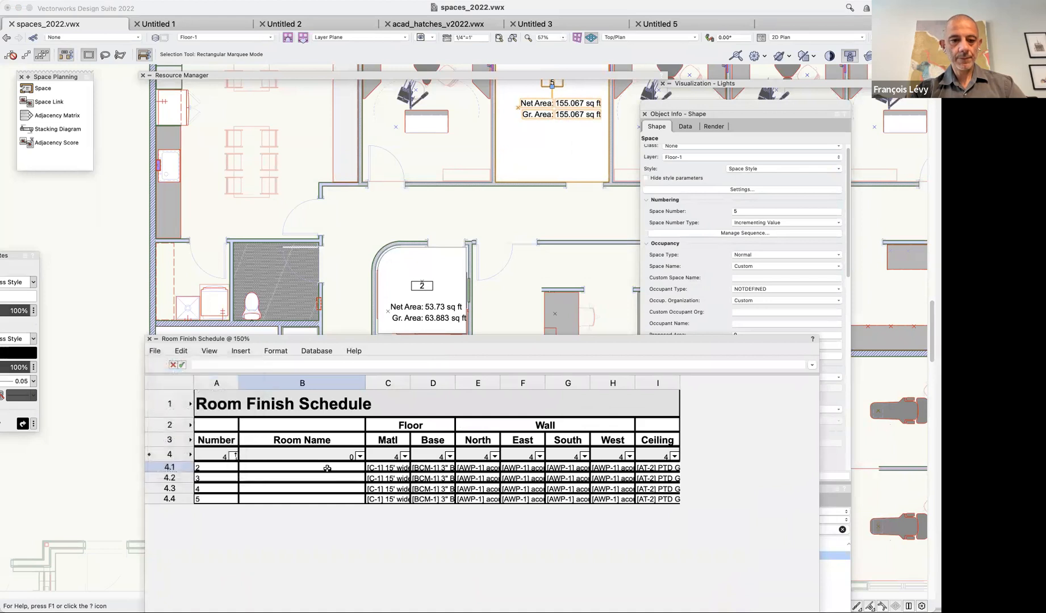
Try to enter CONSULT as the room name in the schedule's row for space 2.
{"action": "left_click", "coordinate": [320, 467]}
{"action": "type", "text": "C"}
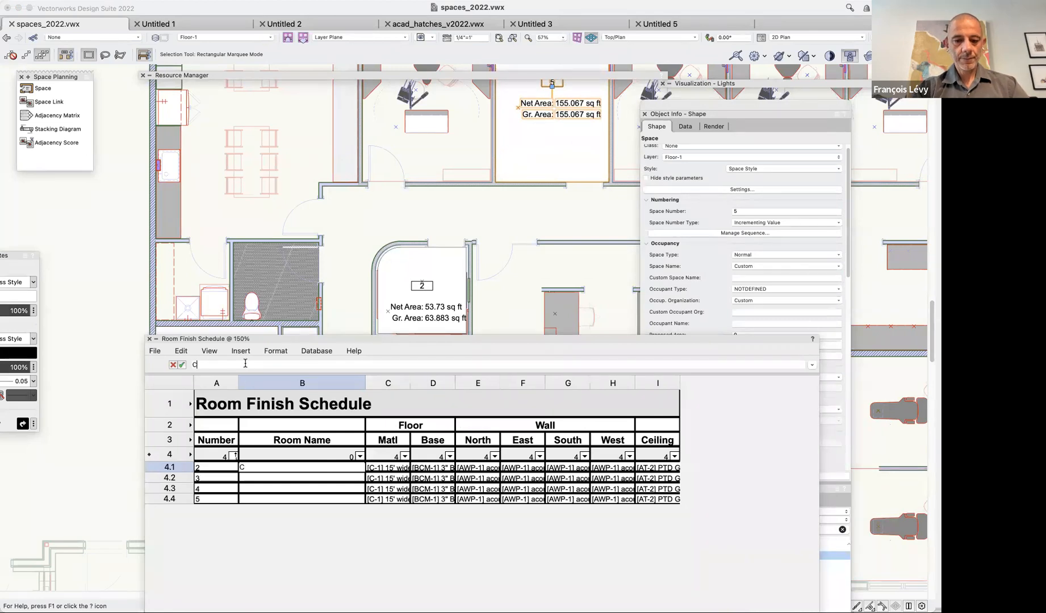
{"action": "type", "text": "ONSULT"}
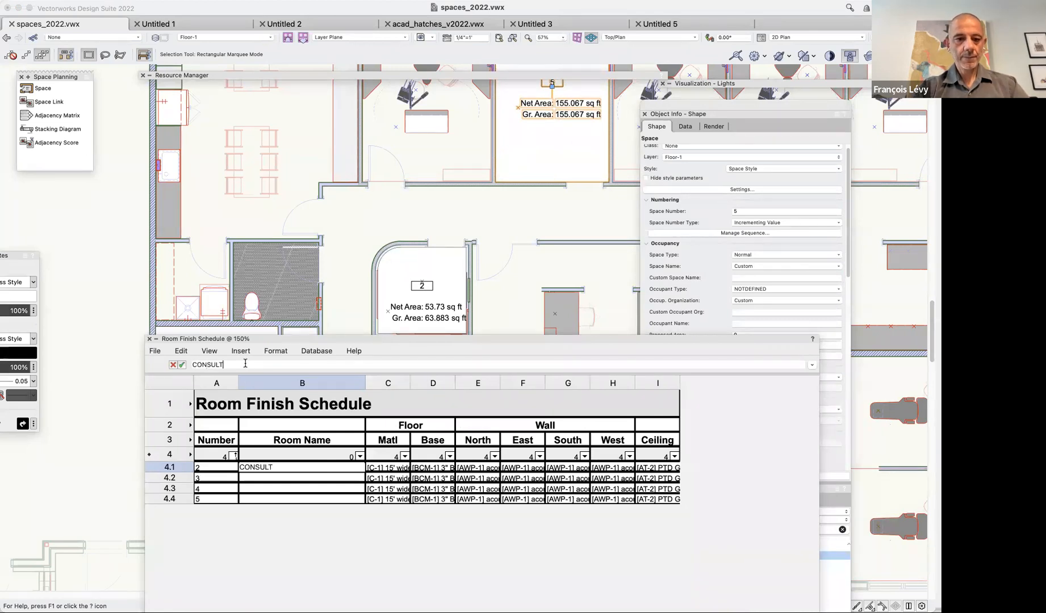
{"action": "key", "text": "Return"}
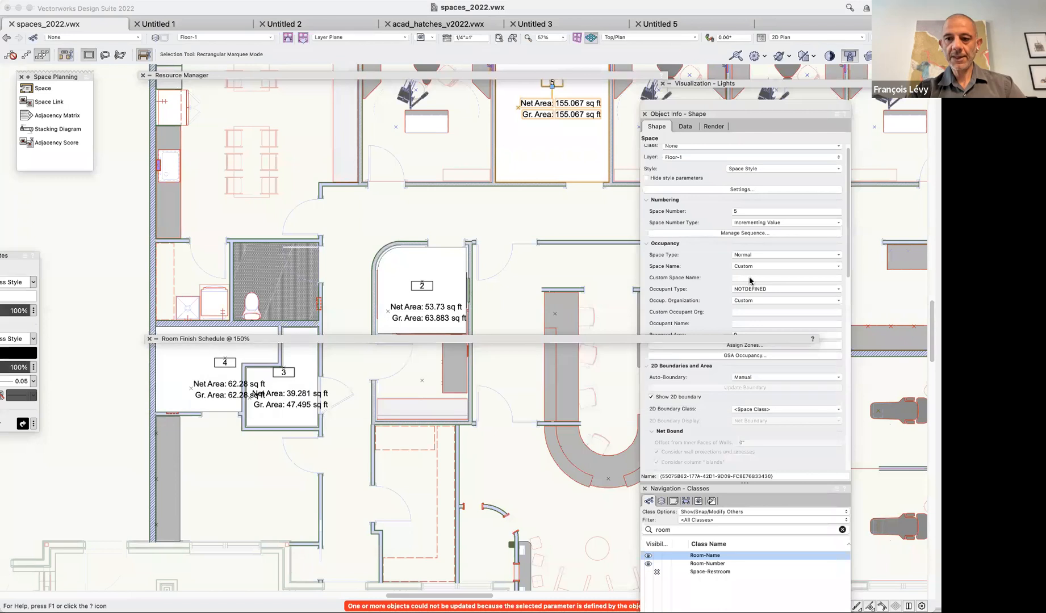
Set the custom name of space 5 to CONSULT in its properties, and check its occupant types and assignable zones.
{"action": "left_click", "coordinate": [768, 279]}
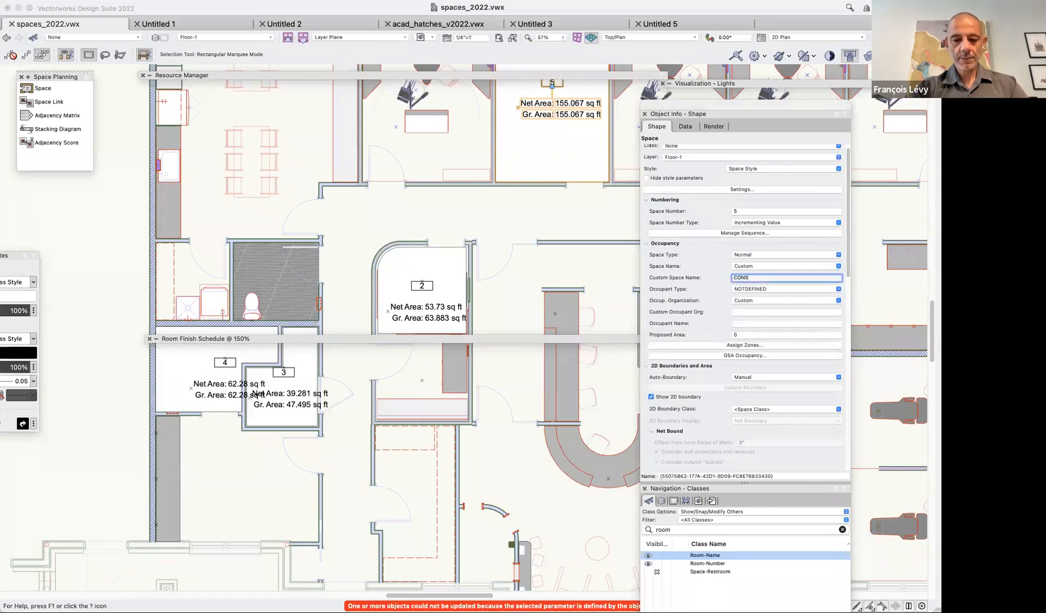
{"action": "key", "text": "Return"}
{"action": "left_click", "coordinate": [783, 289]}
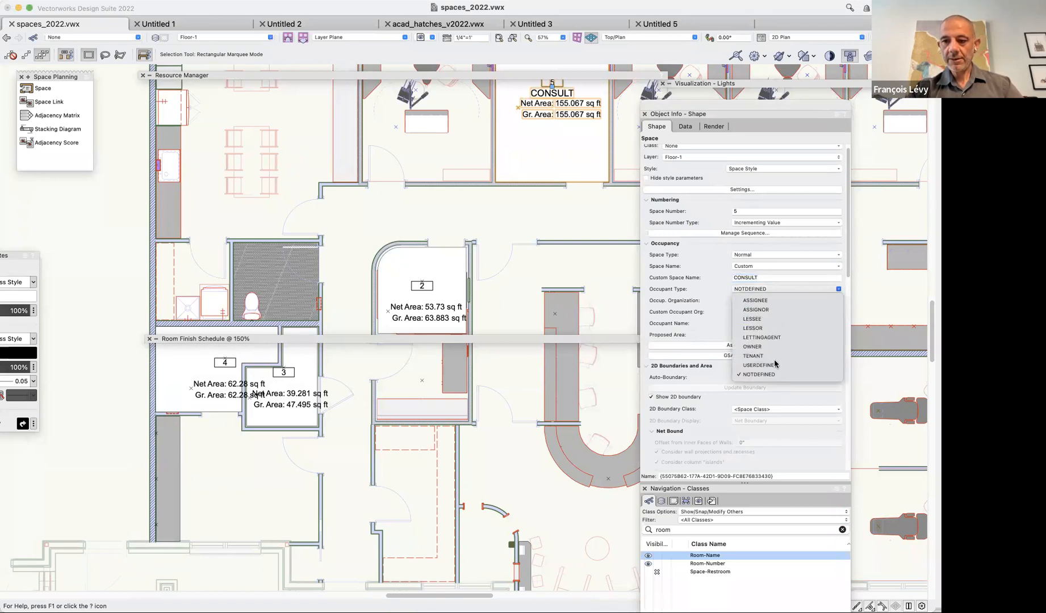
{"action": "left_click", "coordinate": [688, 265]}
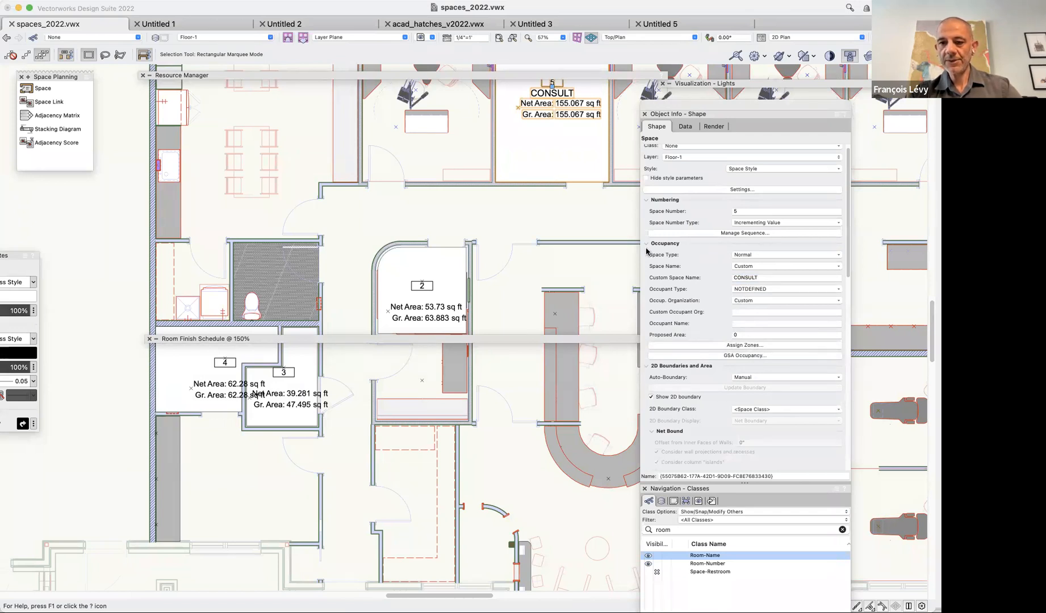
{"action": "left_click", "coordinate": [744, 345]}
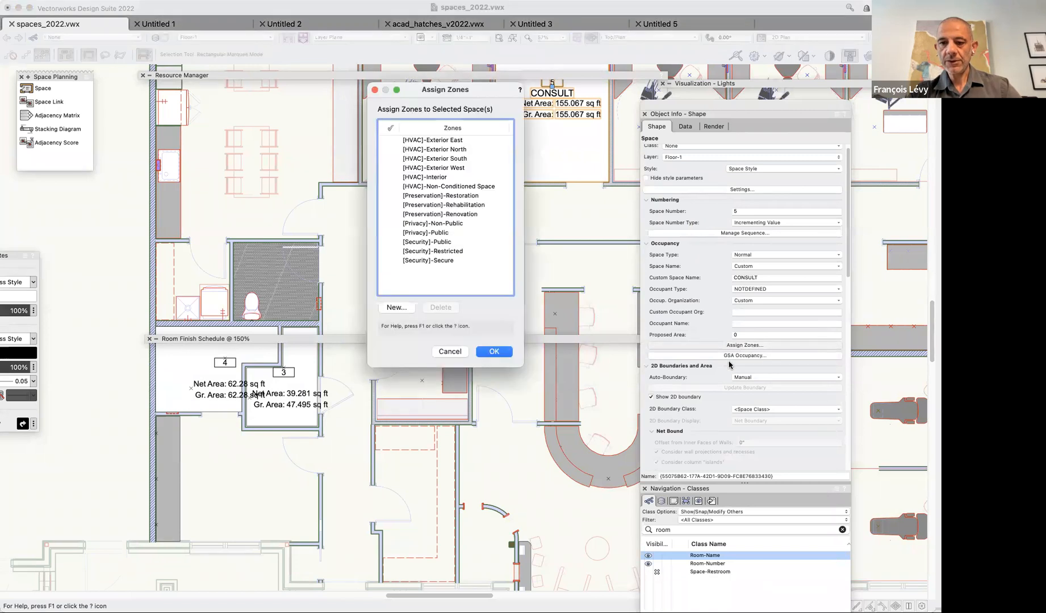
{"action": "left_click", "coordinate": [491, 352]}
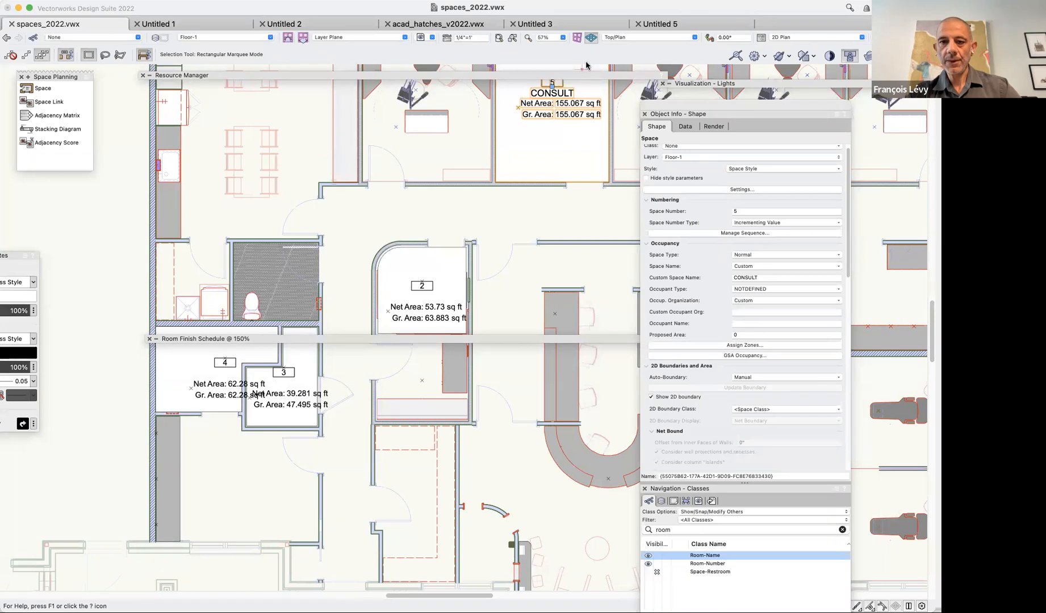
Reopen the Room Finish Schedule, move it higher over the plan and widen the floor Matl and Base columns.
{"action": "left_click", "coordinate": [585, 77]}
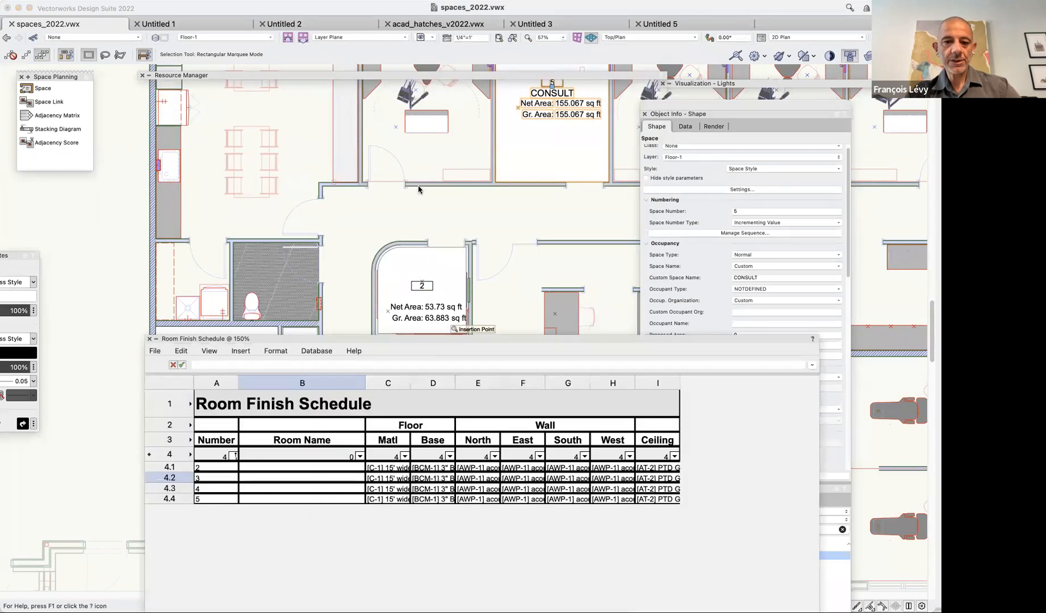
{"action": "left_click_drag", "start_coordinate": [463, 343], "coordinate": [397, 125]}
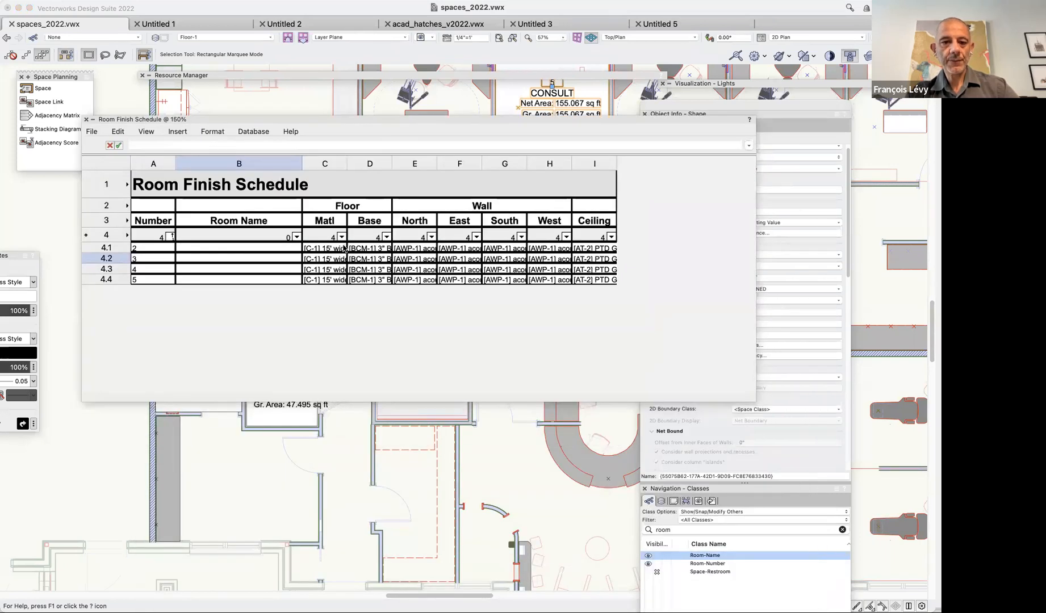
{"action": "left_click", "coordinate": [335, 168]}
{"action": "left_click_drag", "start_coordinate": [347, 164], "coordinate": [489, 164]}
{"action": "left_click", "coordinate": [423, 164]}
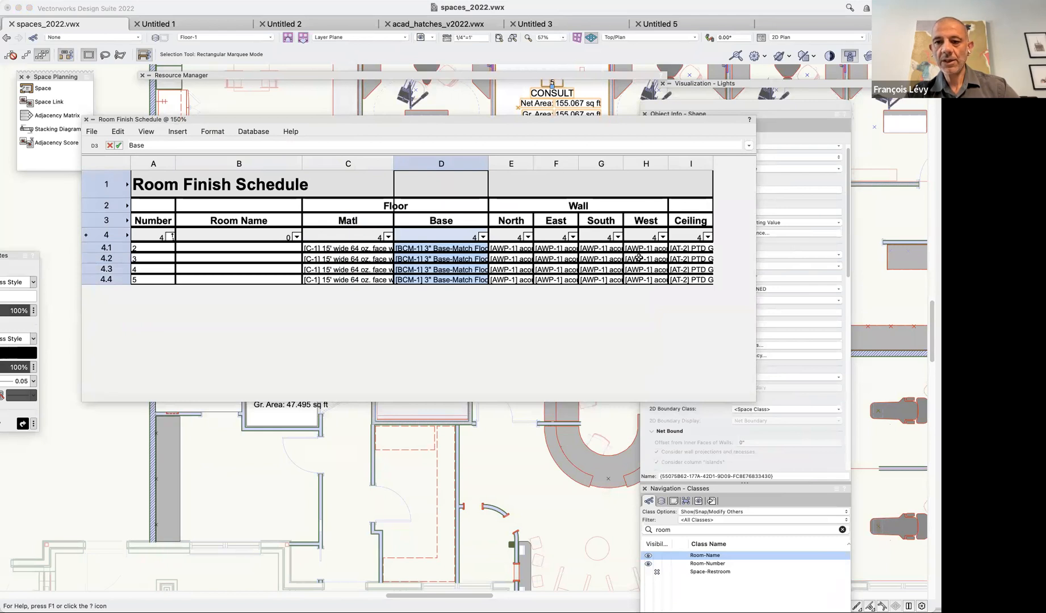
Check the floor material cell of space 2, narrow the Matl column and close the Room Finish Schedule.
{"action": "left_click", "coordinate": [351, 248]}
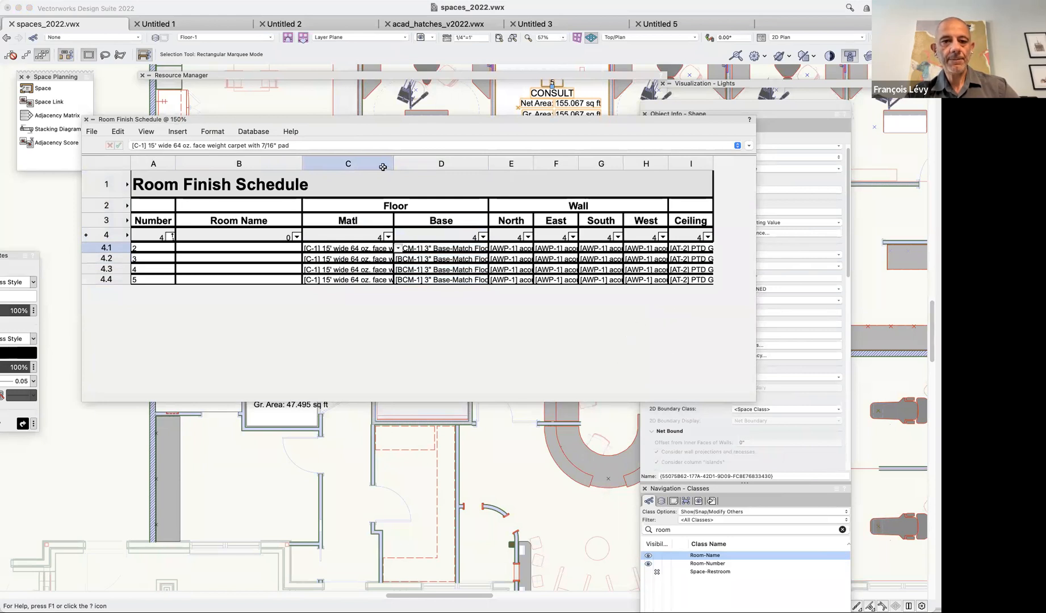
{"action": "left_click_drag", "start_coordinate": [392, 163], "coordinate": [342, 163]}
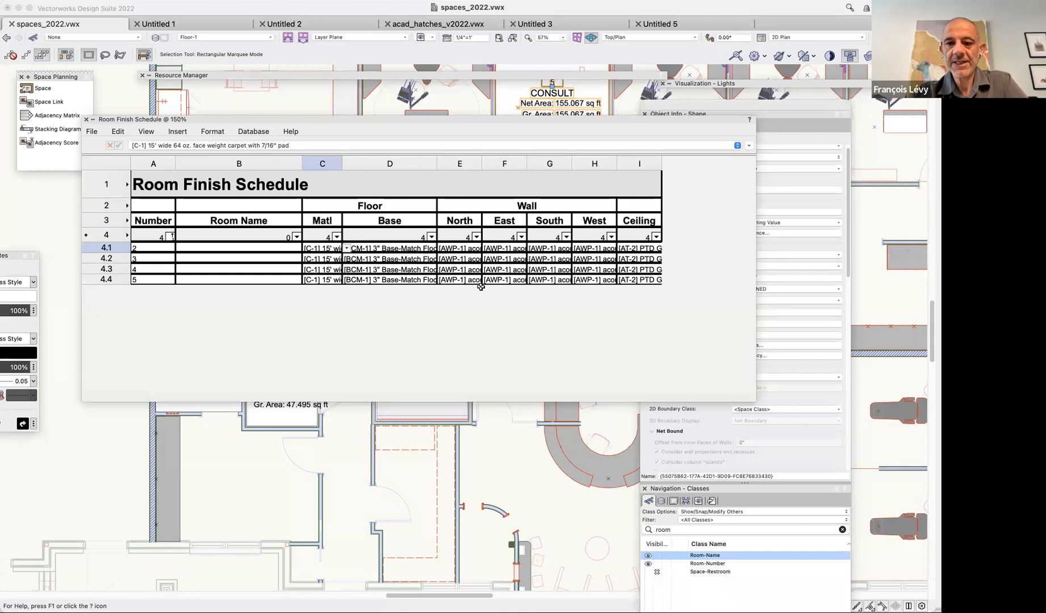
{"action": "left_click", "coordinate": [86, 119]}
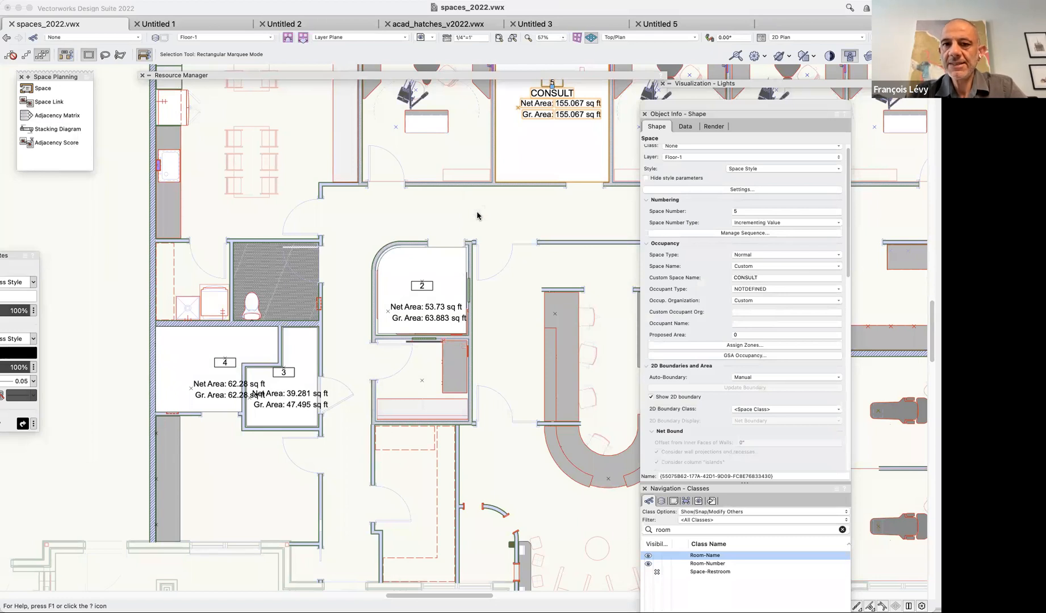
{"action": "key", "text": "space"}
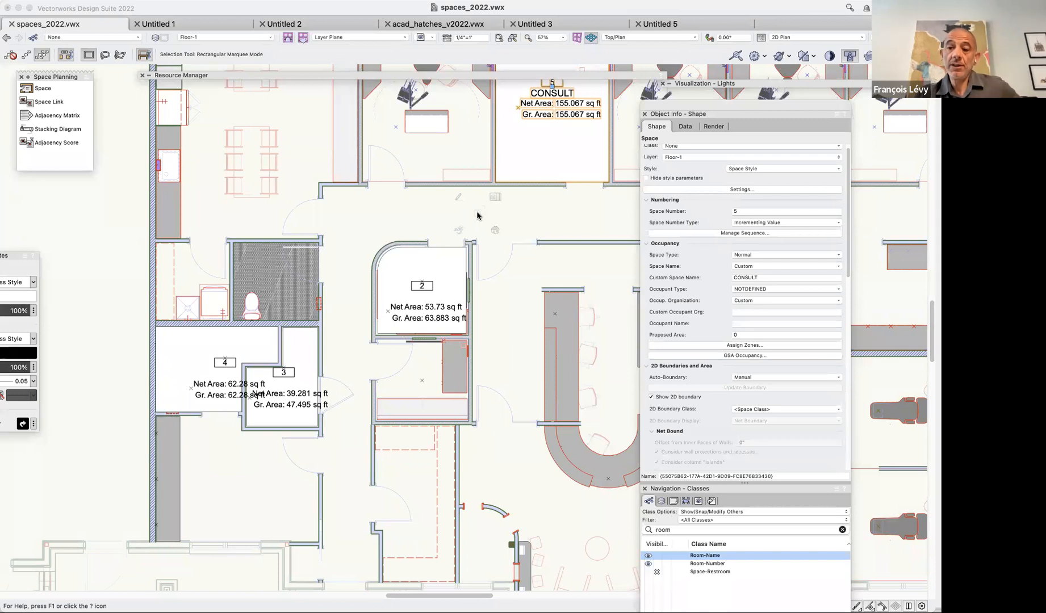
{"action": "mouse_move", "coordinate": [458, 197]}
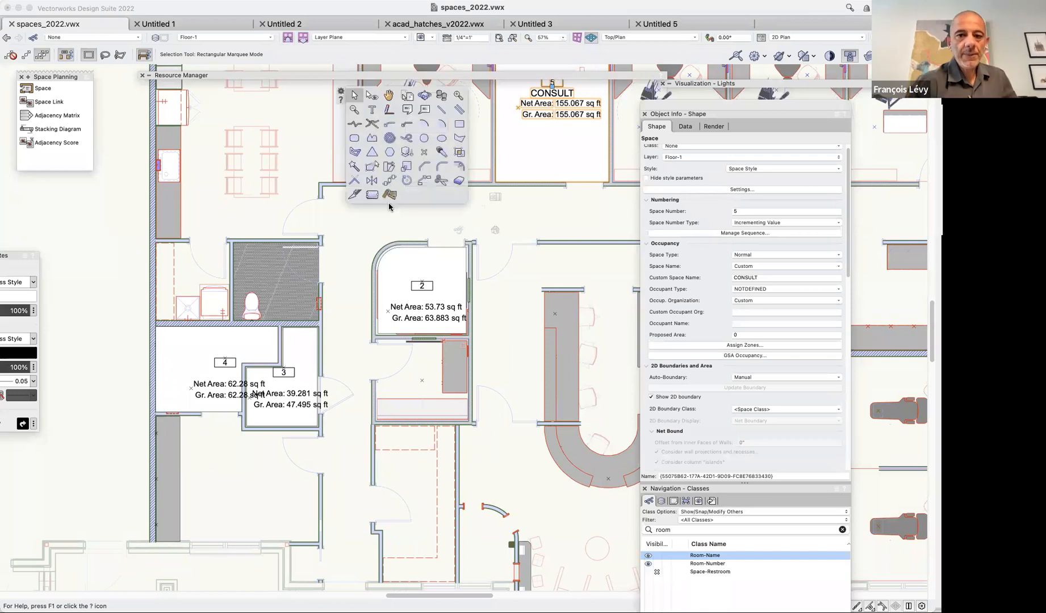
{"action": "mouse_move", "coordinate": [474, 77]}
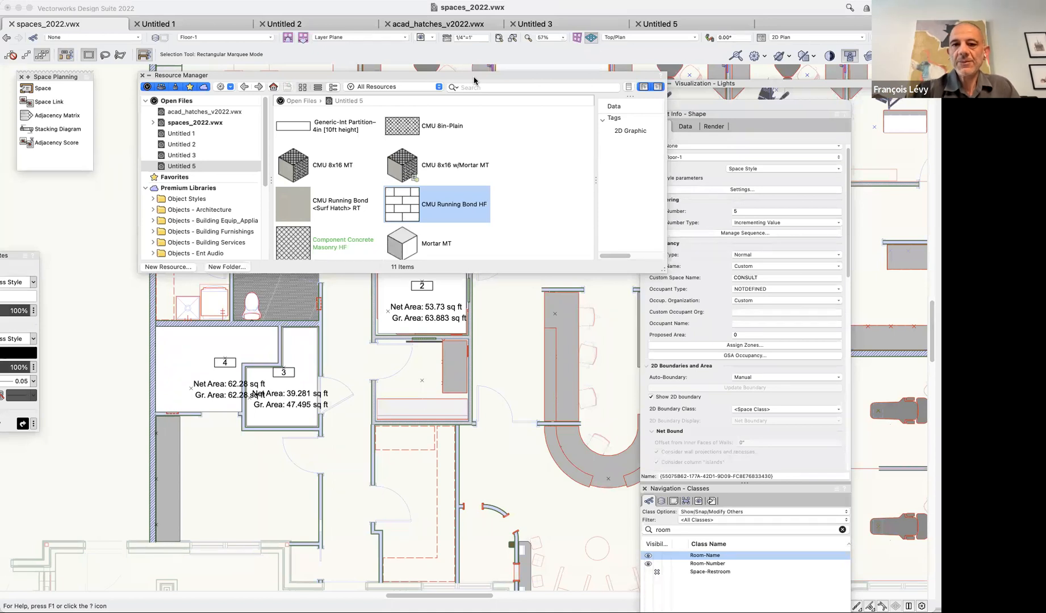
{"action": "double_click", "coordinate": [468, 78]}
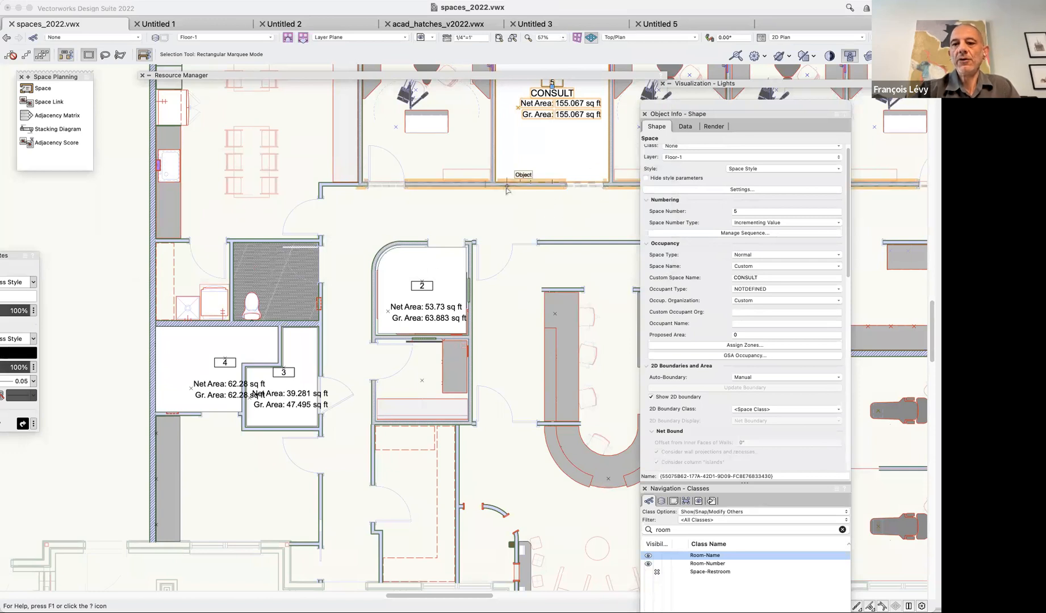
{"action": "scroll", "coordinate": [497, 122], "scroll_direction": "up", "scroll_amount": 3}
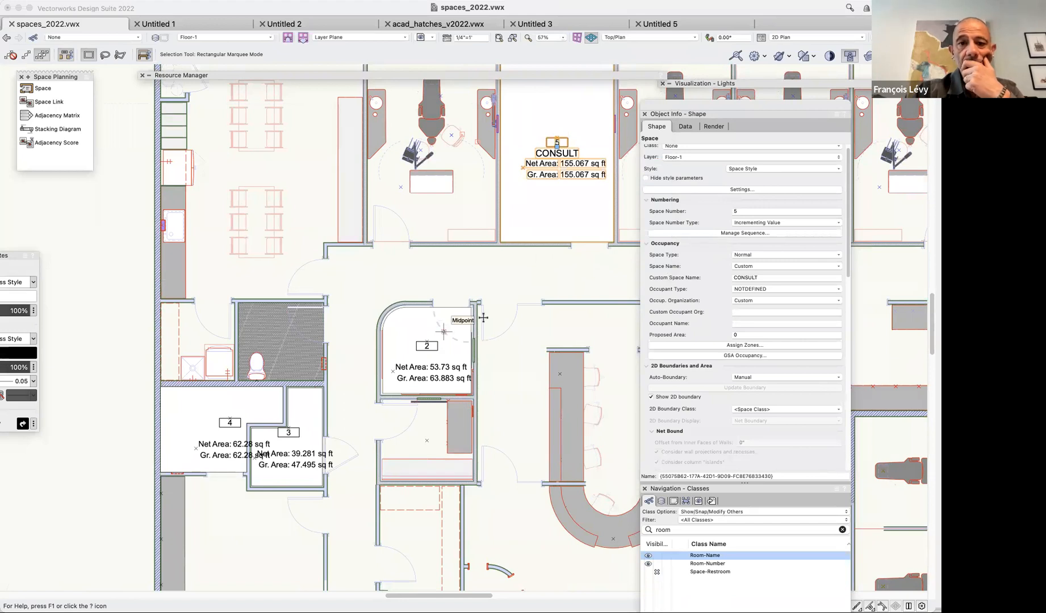
{"action": "left_click", "coordinate": [560, 281]}
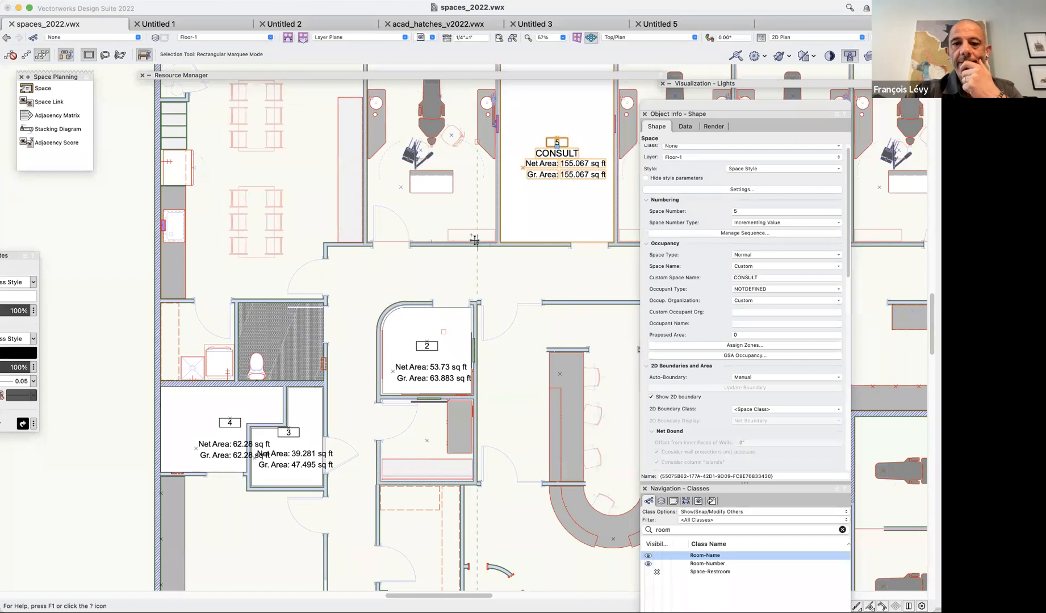
{"action": "scroll", "coordinate": [508, 283], "scroll_direction": "right", "scroll_amount": 2}
{"action": "scroll", "coordinate": [508, 280], "scroll_direction": "right", "scroll_amount": 10}
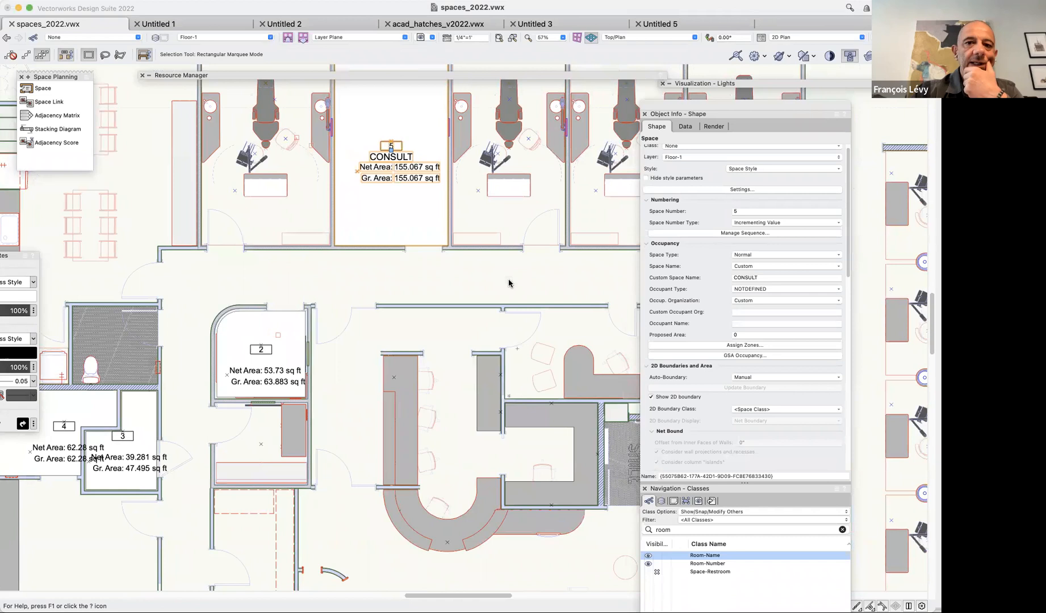
{"action": "scroll", "coordinate": [508, 282], "scroll_direction": "up", "scroll_amount": 4}
{"action": "scroll", "coordinate": [508, 282], "scroll_direction": "right", "scroll_amount": 2}
{"action": "scroll", "coordinate": [508, 283], "scroll_direction": "right", "scroll_amount": 2}
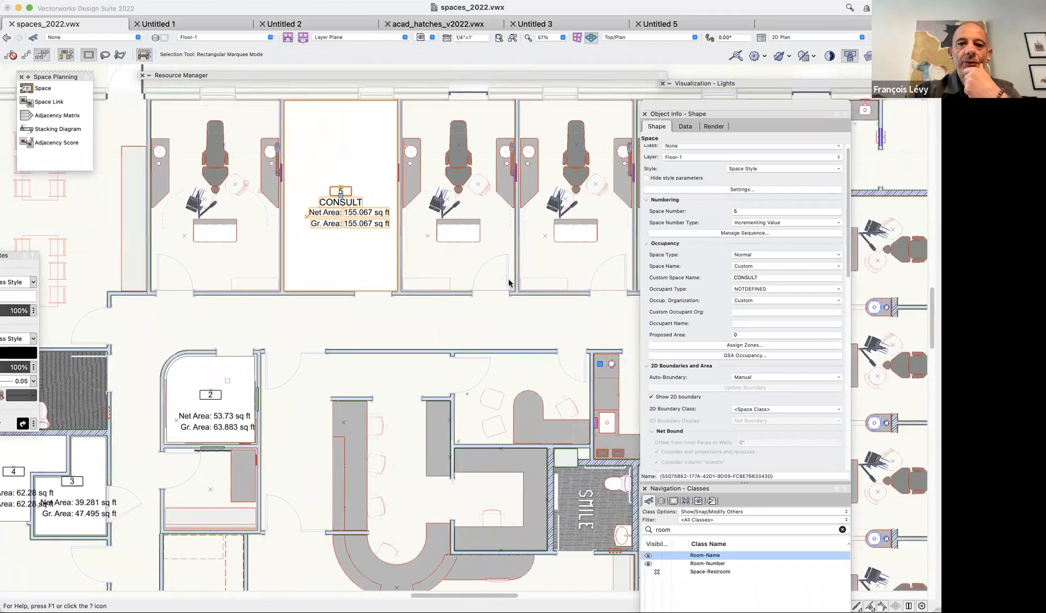
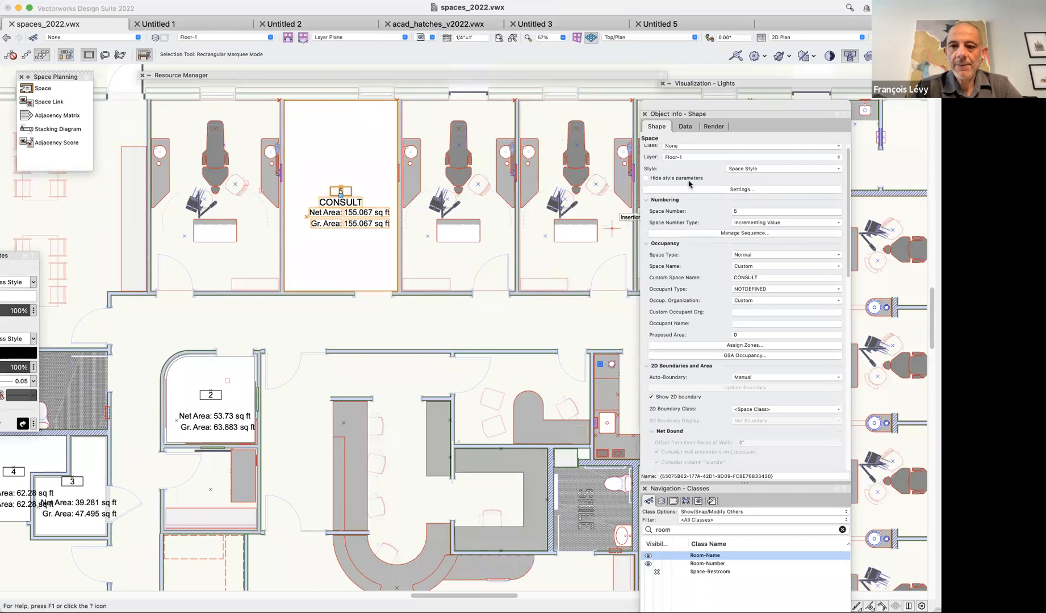
Move the Object Info palette clear of its previous spot, close the Resource Manager and keep Object Info expanded.
{"action": "left_click_drag", "start_coordinate": [713, 115], "coordinate": [593, 78]}
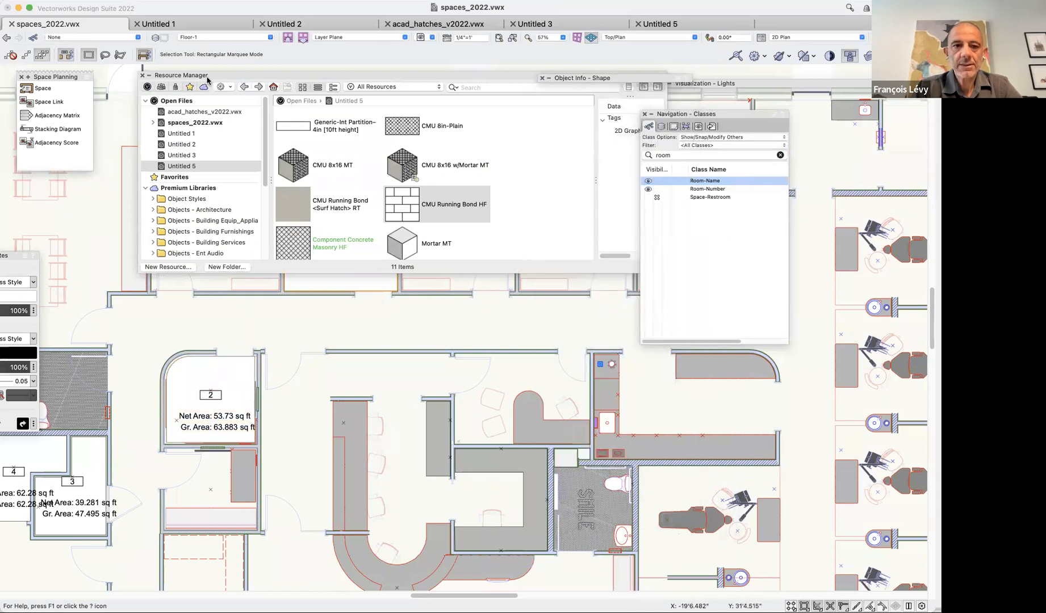
{"action": "left_click", "coordinate": [145, 75]}
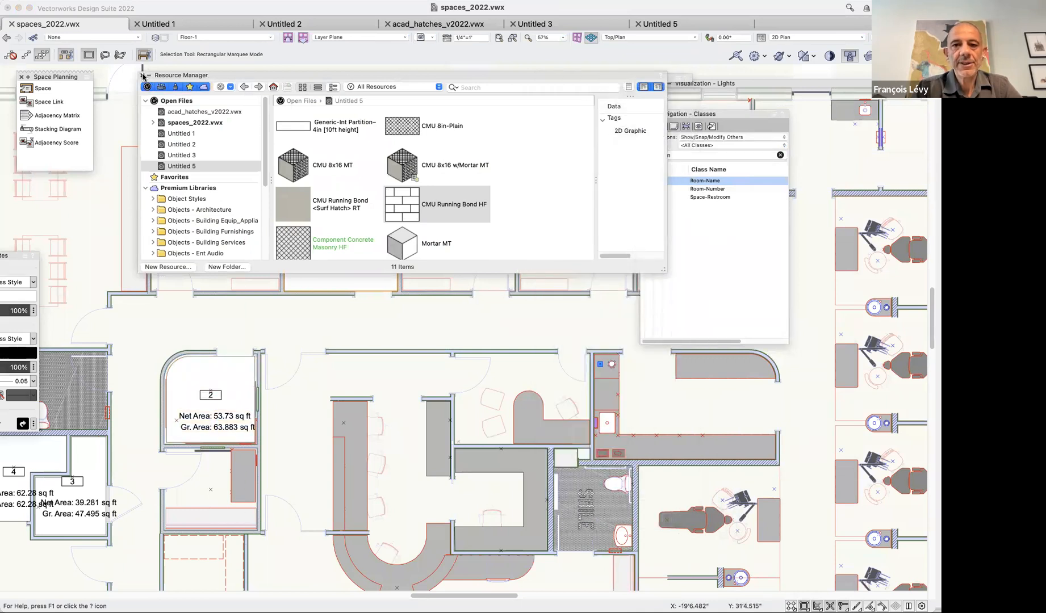
{"action": "left_click", "coordinate": [143, 76]}
{"action": "left_click", "coordinate": [548, 79]}
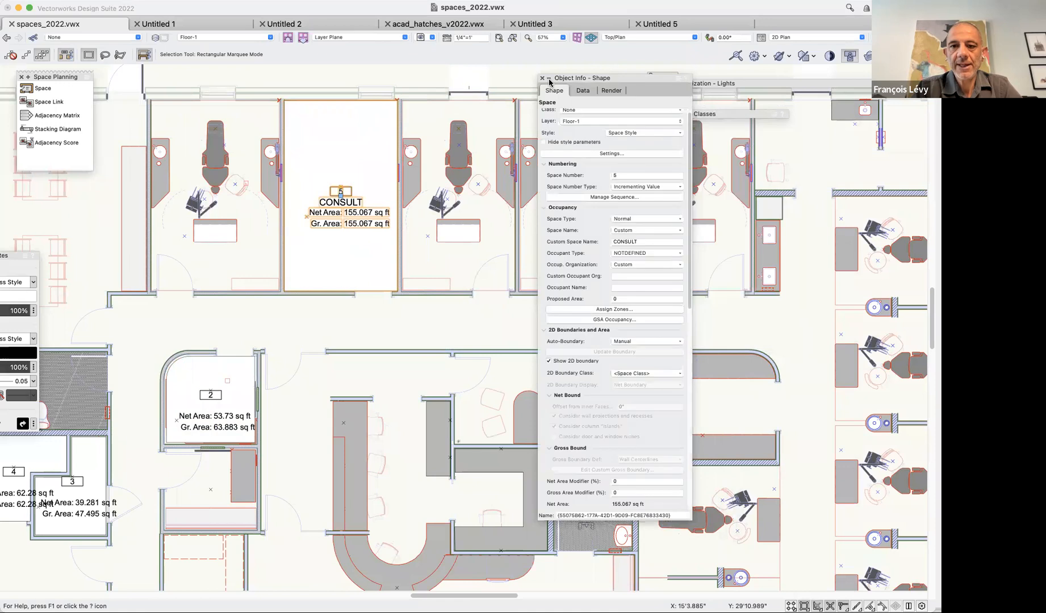
Compare the properties of spaces 2, 4 and CONSULT, and review the CONSULT space's 3D boundary, label and room finish settings.
{"action": "left_click", "coordinate": [232, 348]}
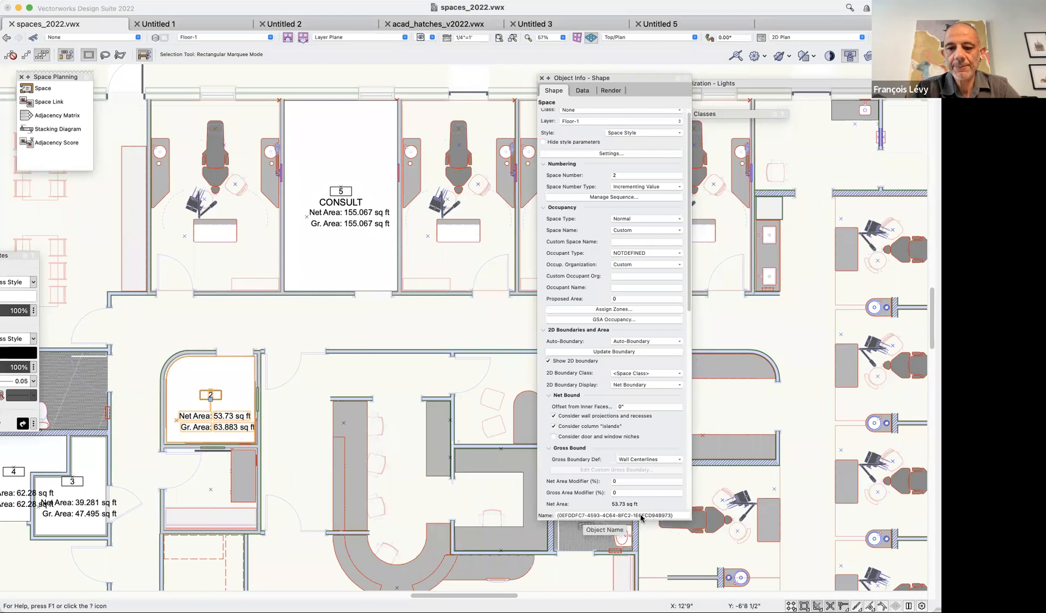
{"action": "left_click", "coordinate": [371, 274]}
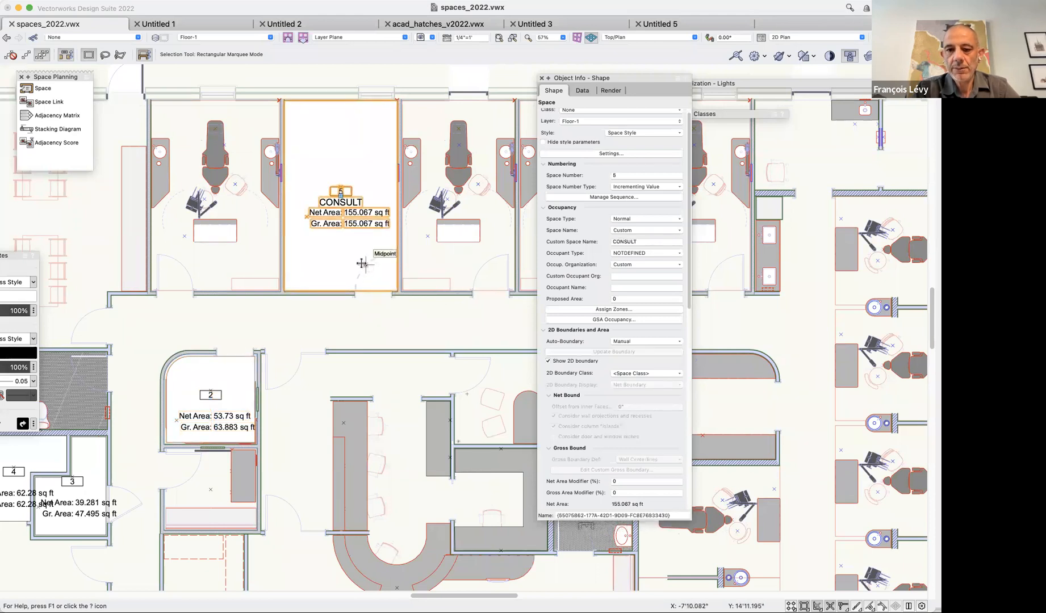
{"action": "left_click", "coordinate": [216, 421]}
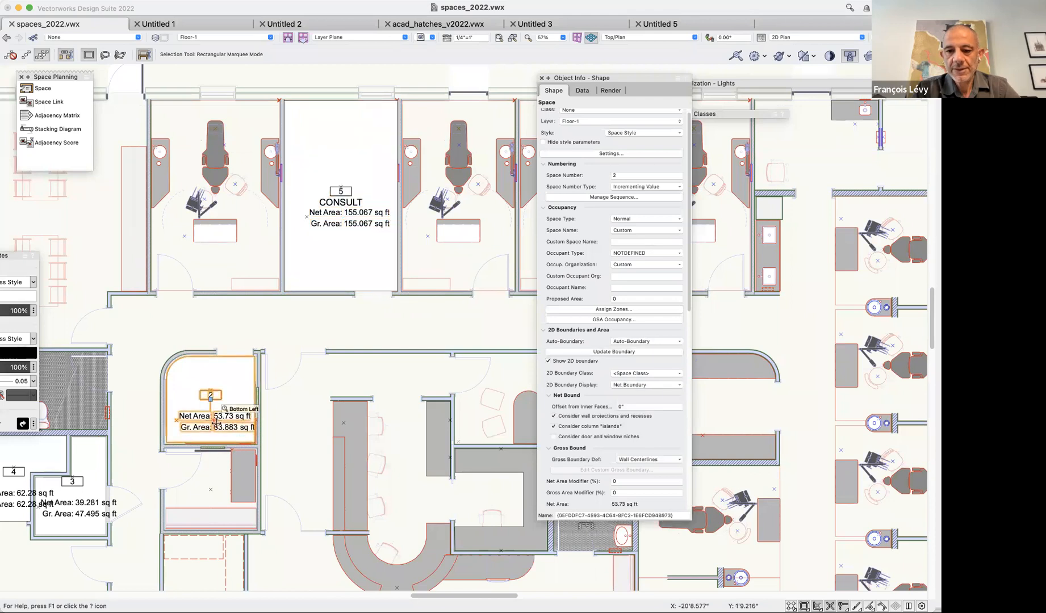
{"action": "left_click", "coordinate": [80, 508]}
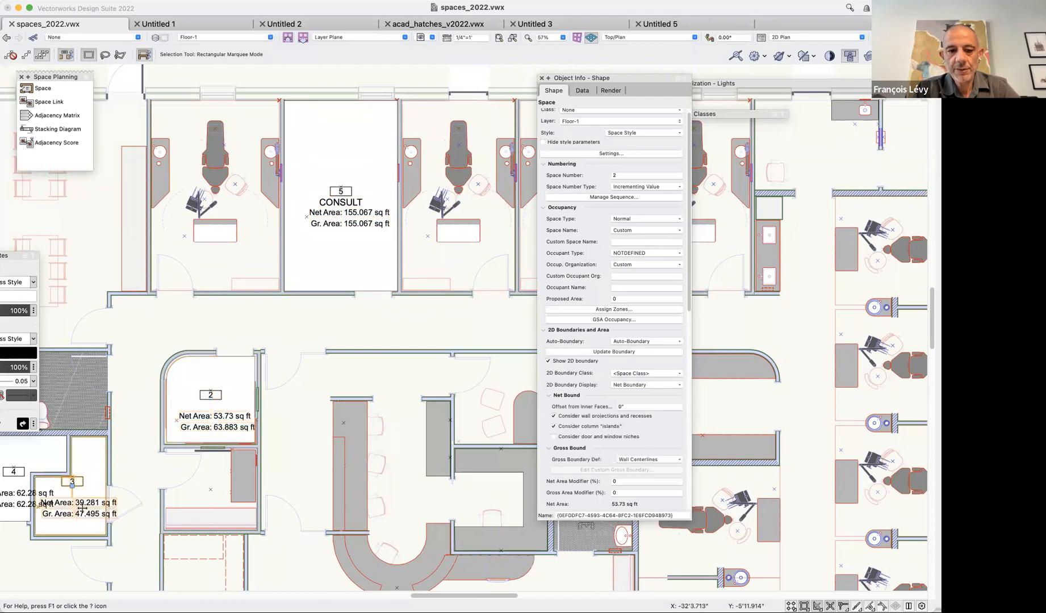
{"action": "left_click", "coordinate": [56, 462]}
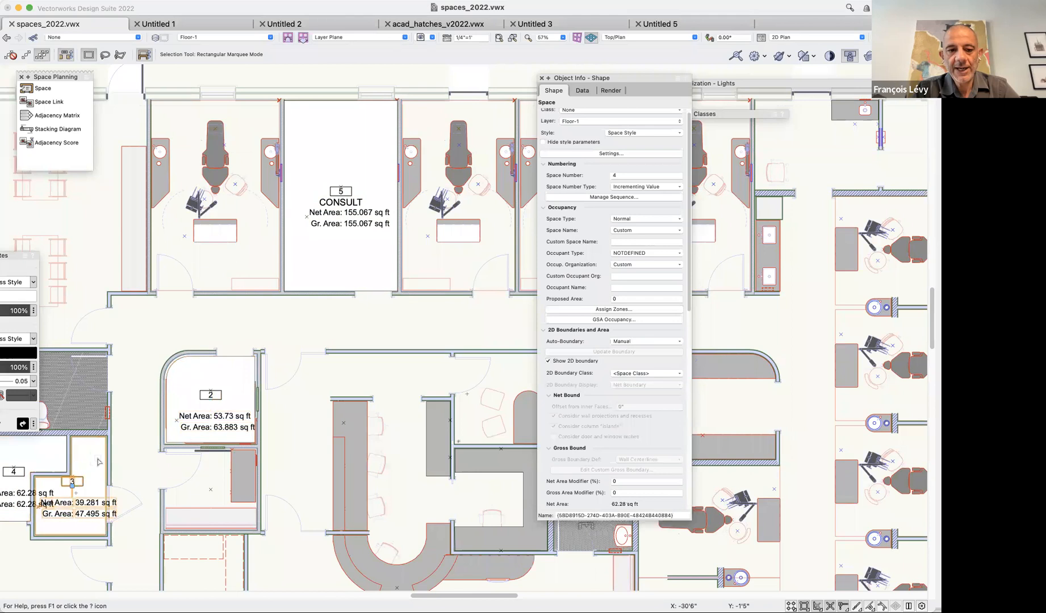
{"action": "left_click", "coordinate": [347, 217]}
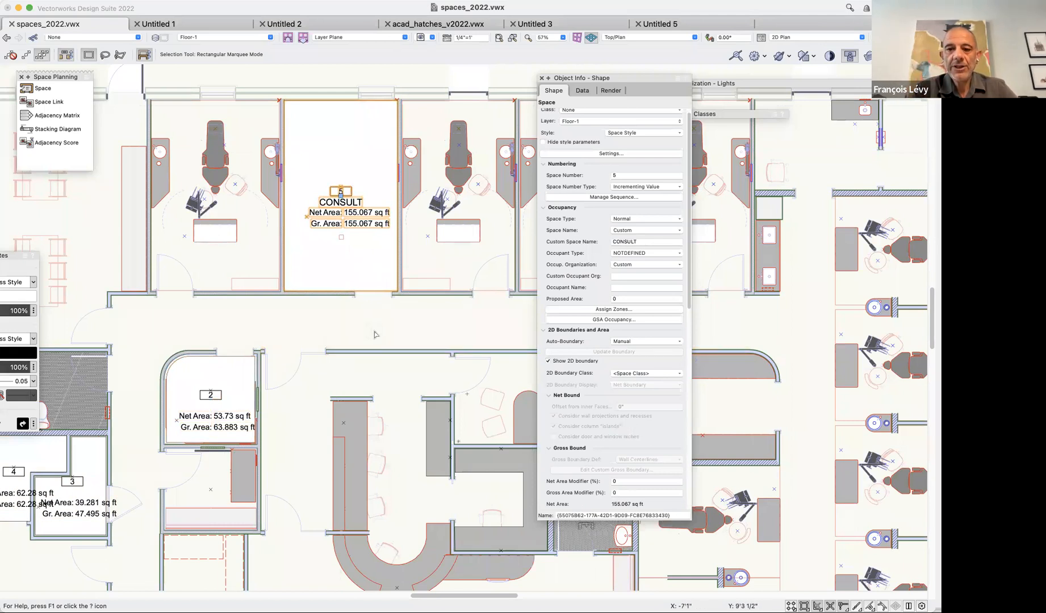
{"action": "scroll", "coordinate": [522, 252], "scroll_direction": "down", "scroll_amount": 3}
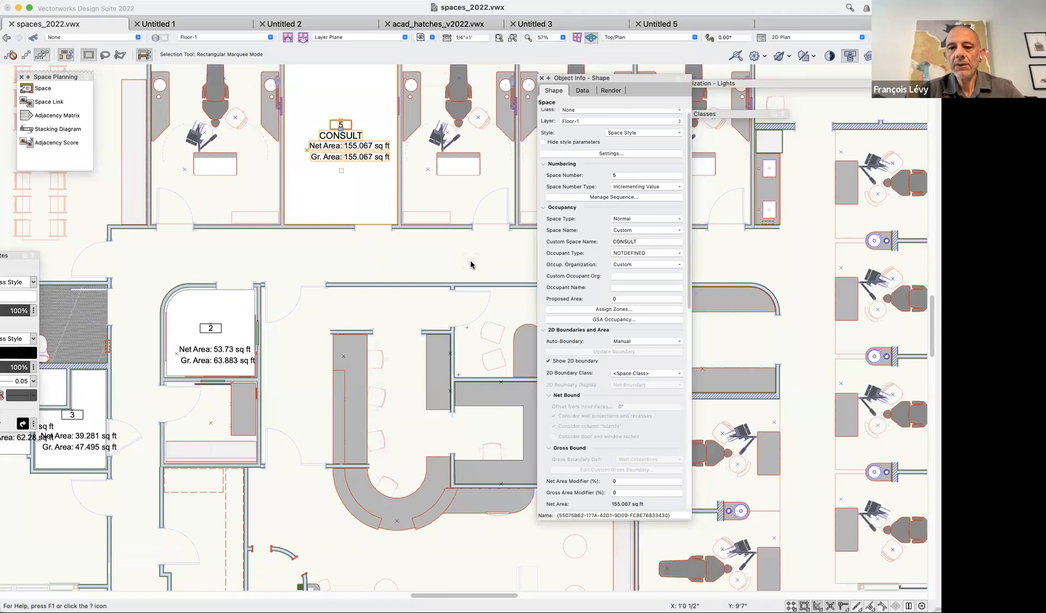
{"action": "scroll", "coordinate": [600, 298], "scroll_direction": "down", "scroll_amount": 12}
{"action": "scroll", "coordinate": [600, 298], "scroll_direction": "down", "scroll_amount": 2}
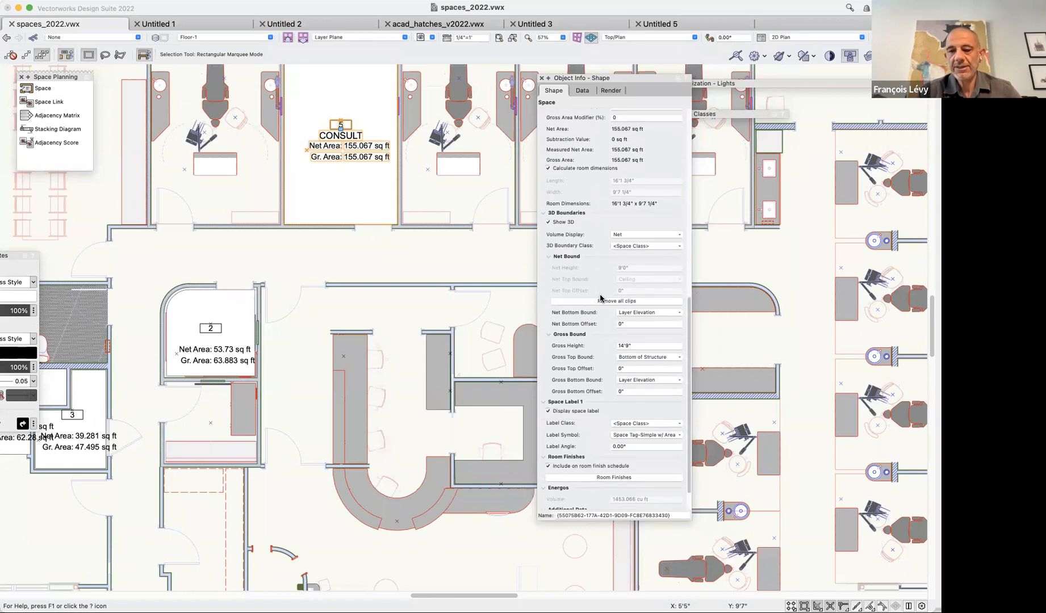
{"action": "scroll", "coordinate": [600, 297], "scroll_direction": "down", "scroll_amount": 1}
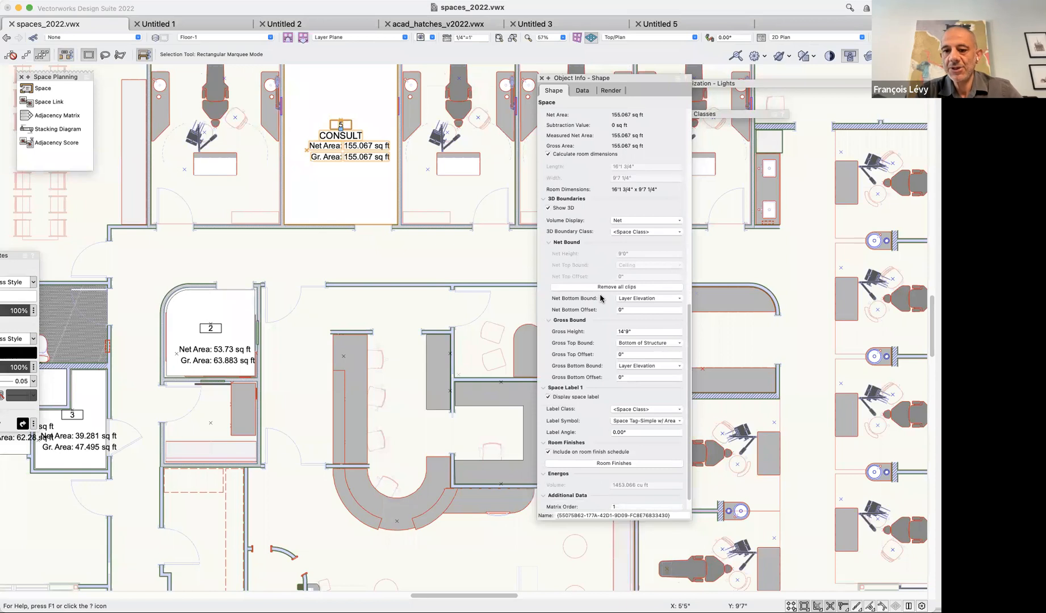
Review the CONSULT space's advanced, room finish, Energos and occupancy zone settings, then dismiss the settings without changes.
{"action": "scroll", "coordinate": [600, 296], "scroll_direction": "down", "scroll_amount": 1}
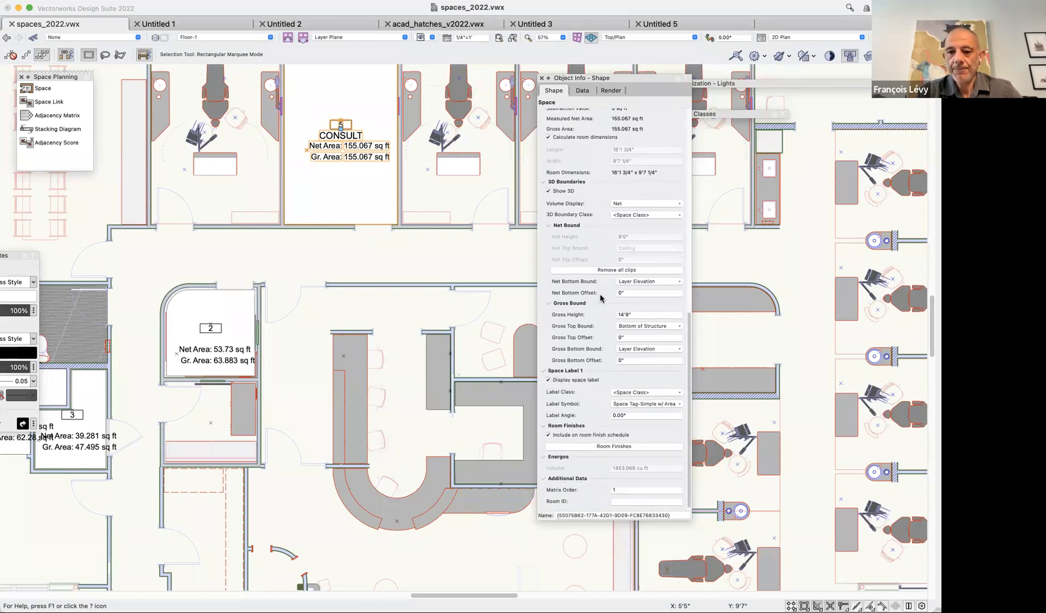
{"action": "scroll", "coordinate": [600, 296], "scroll_direction": "up", "scroll_amount": 15}
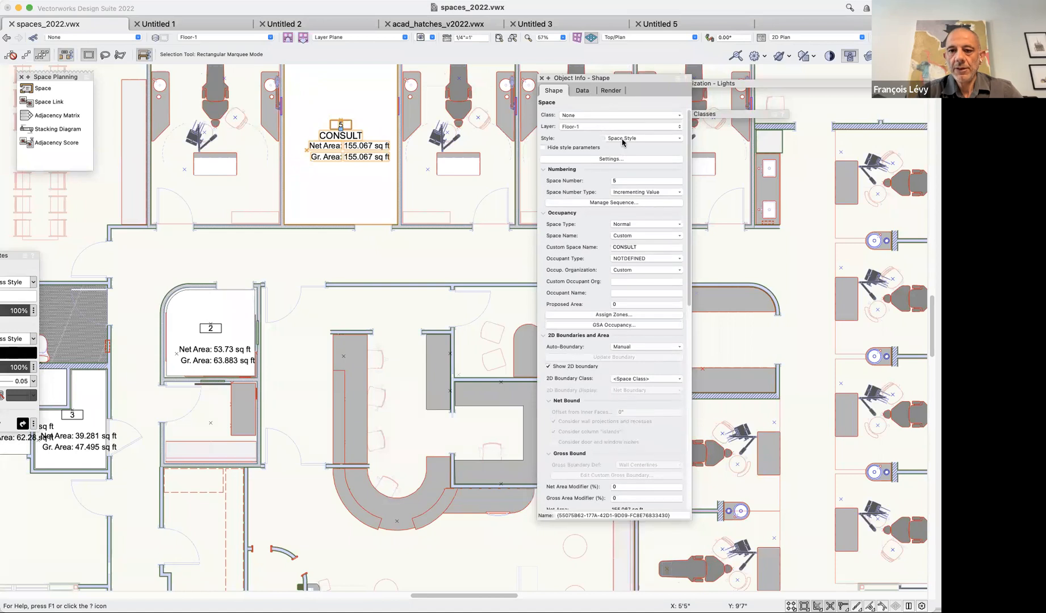
{"action": "double_click", "coordinate": [434, 232]}
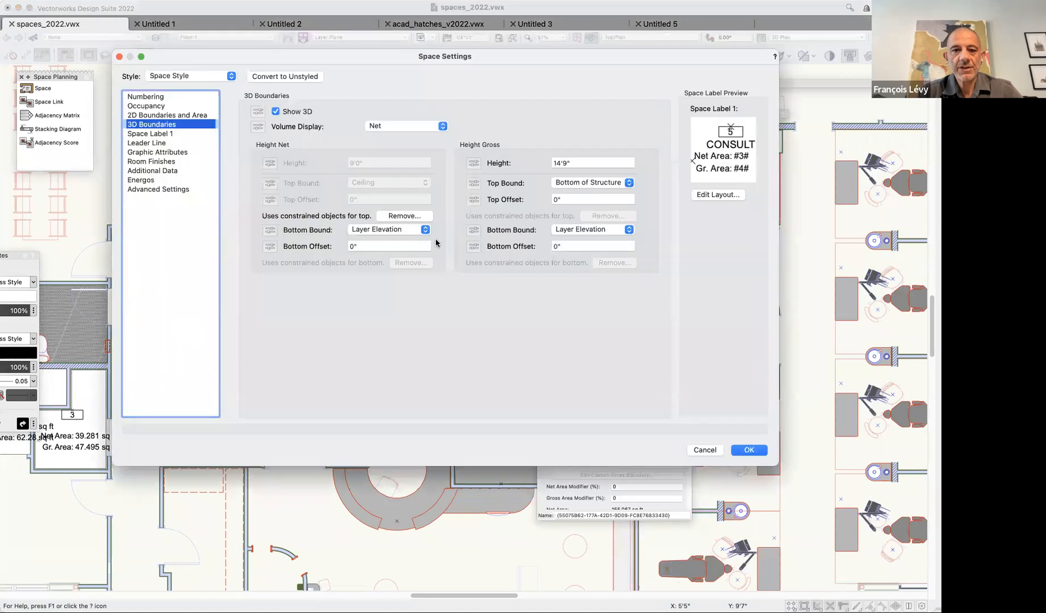
{"action": "left_click", "coordinate": [186, 191]}
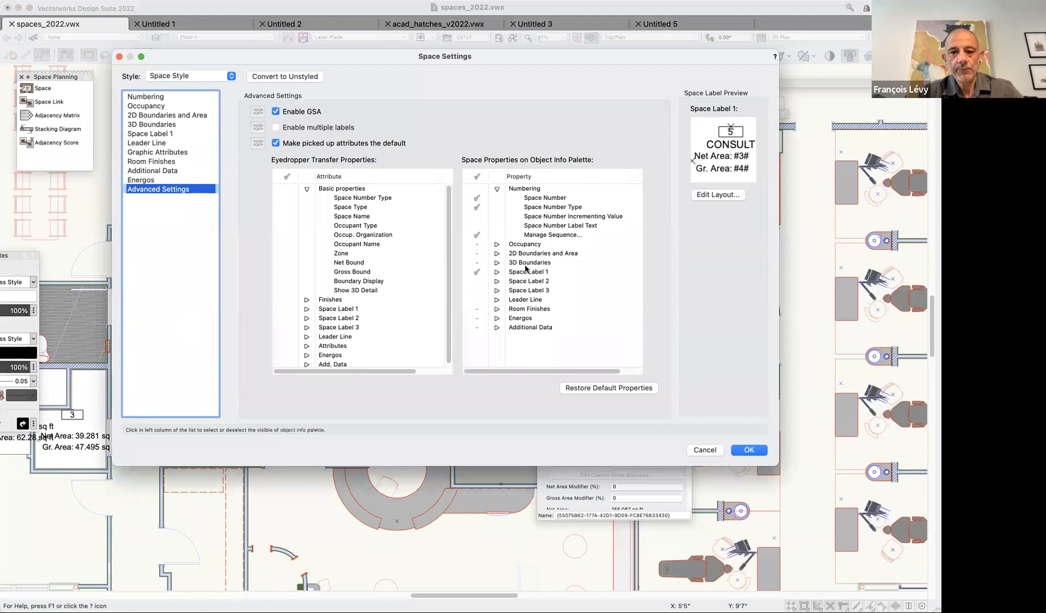
{"action": "left_click", "coordinate": [177, 162]}
{"action": "left_click", "coordinate": [177, 171]}
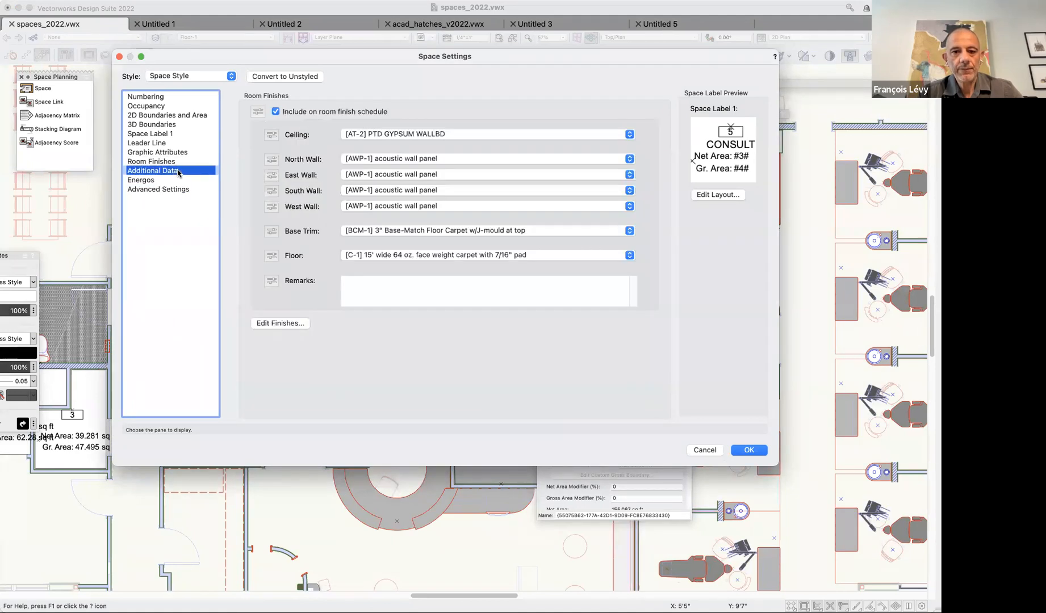
{"action": "left_click", "coordinate": [173, 181]}
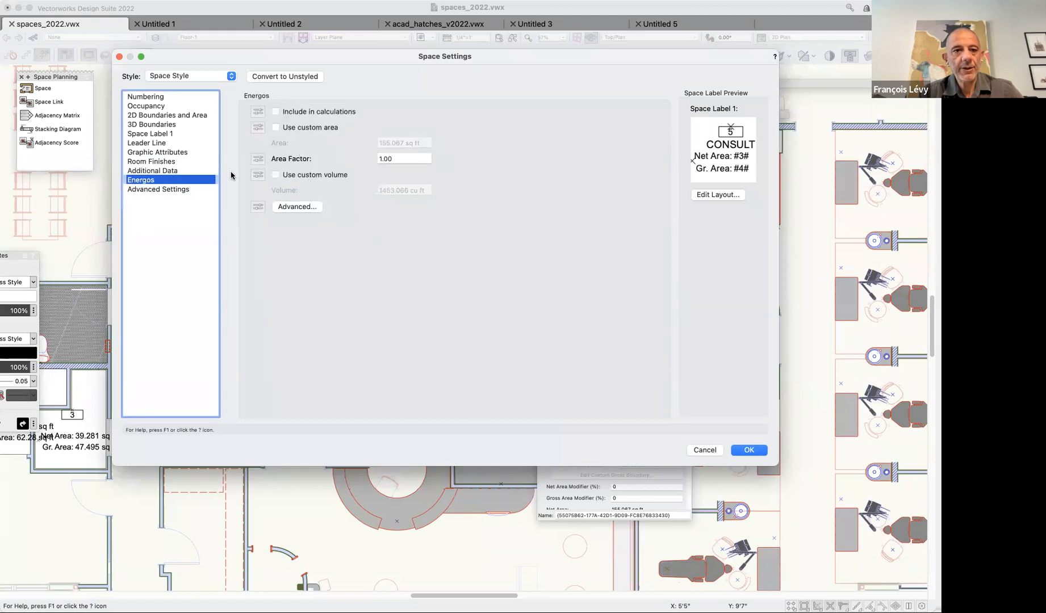
{"action": "left_click", "coordinate": [182, 106]}
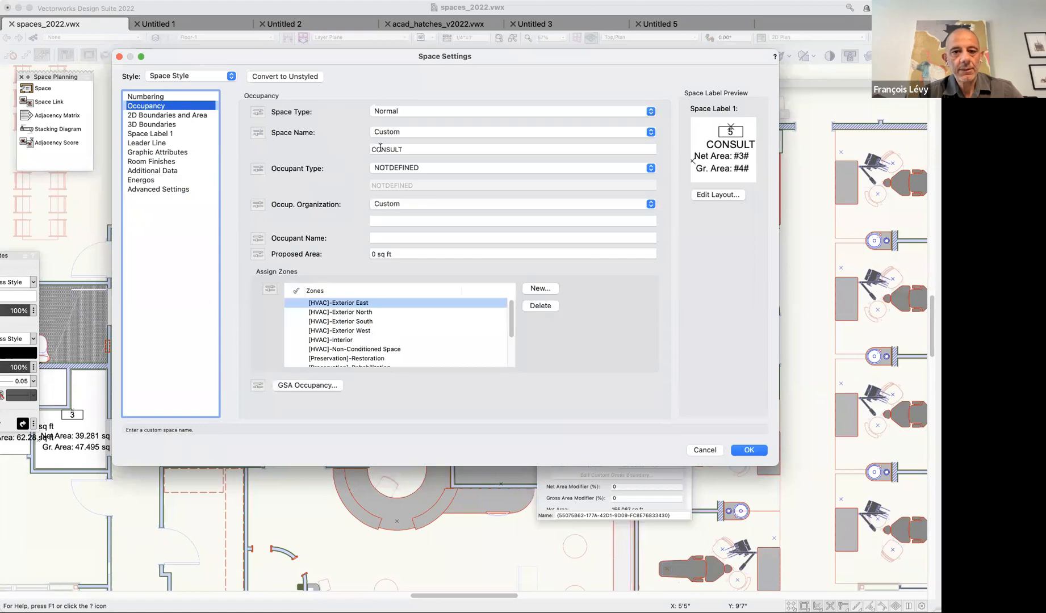
{"action": "scroll", "coordinate": [372, 335], "scroll_direction": "down", "scroll_amount": 5}
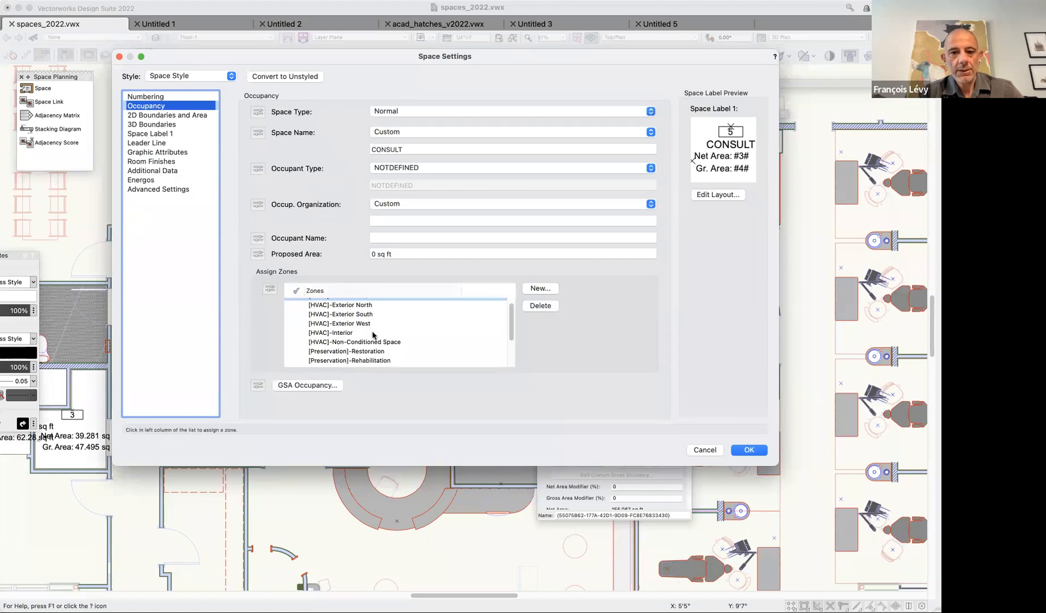
{"action": "scroll", "coordinate": [372, 335], "scroll_direction": "up", "scroll_amount": 3}
{"action": "scroll", "coordinate": [373, 335], "scroll_direction": "down", "scroll_amount": 2}
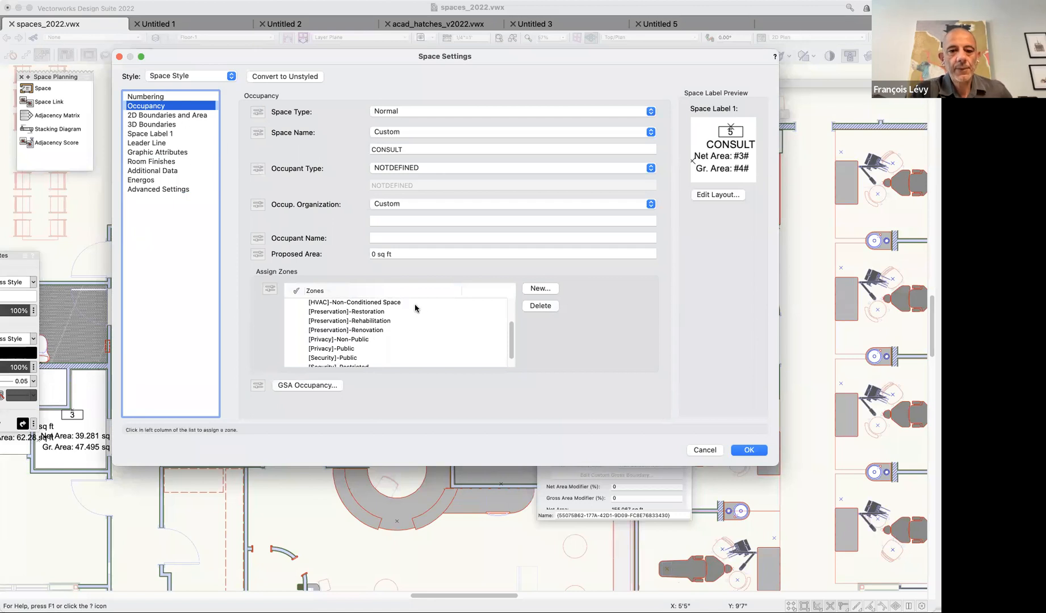
{"action": "left_click", "coordinate": [704, 450]}
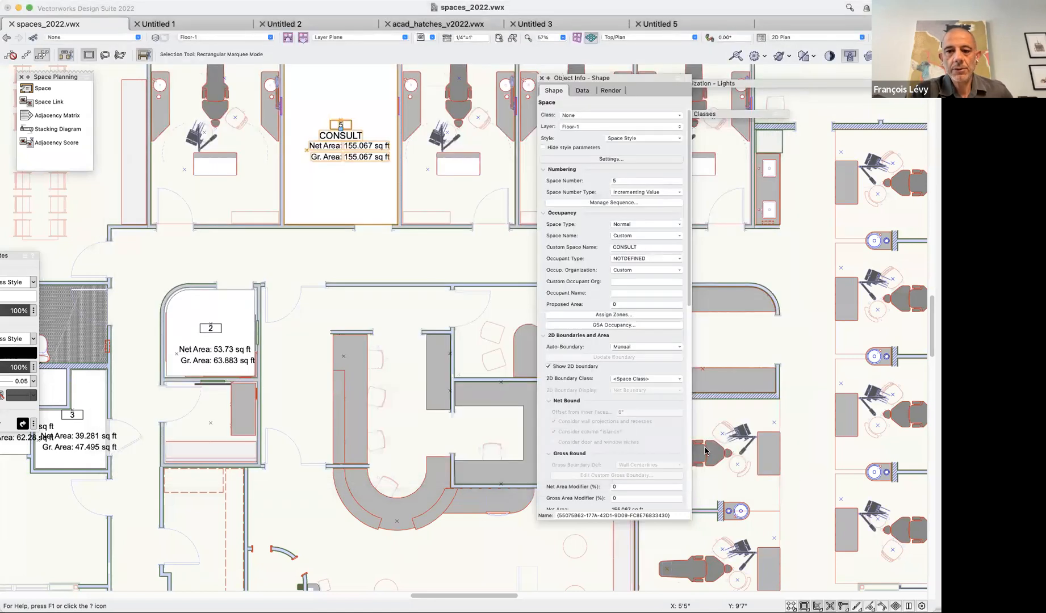
Select the CONSULT room's door in the plan and move the Object Info palette aside.
{"action": "double_click", "coordinate": [606, 83]}
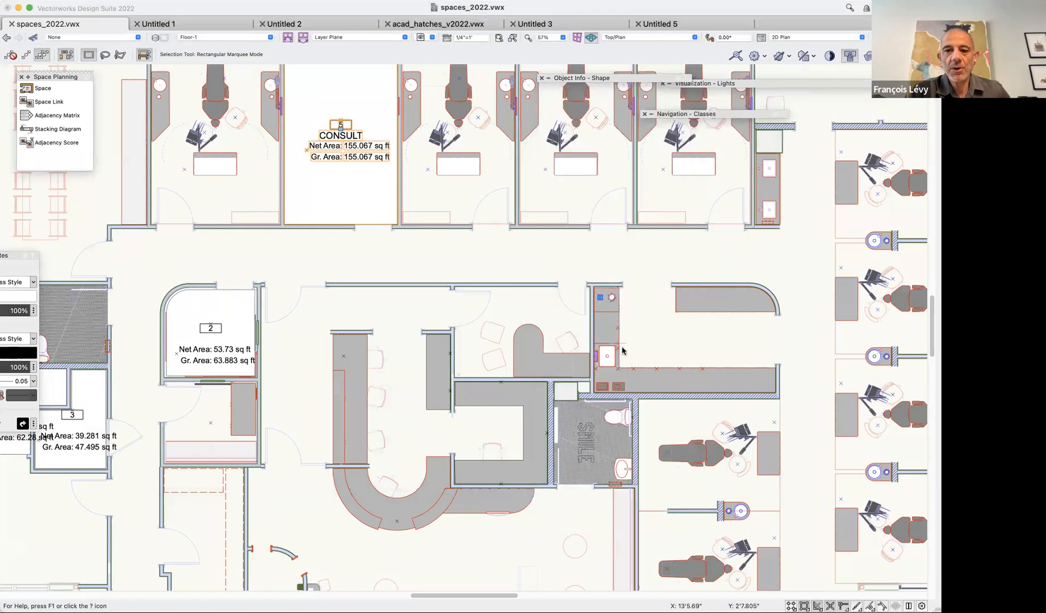
{"action": "left_click", "coordinate": [507, 206]}
{"action": "left_click", "coordinate": [388, 230]}
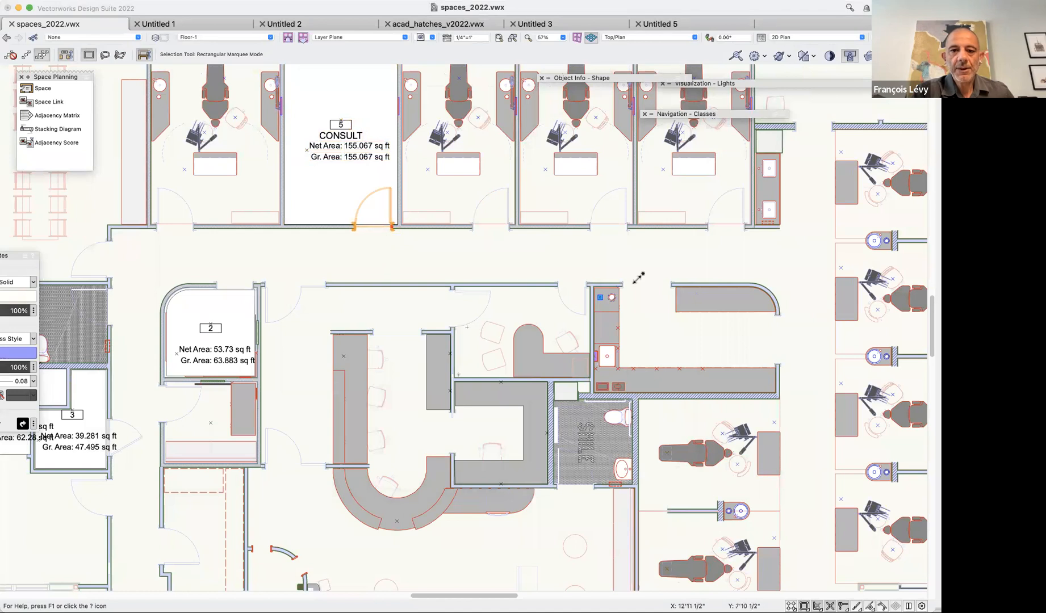
{"action": "scroll", "coordinate": [494, 284], "scroll_direction": "up", "scroll_amount": 5}
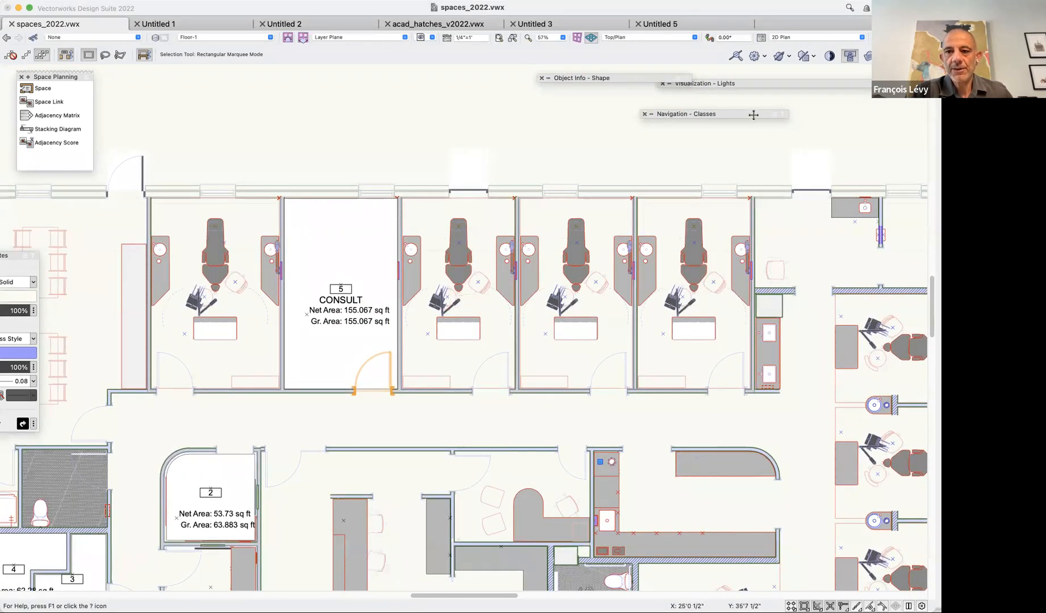
{"action": "left_click_drag", "start_coordinate": [653, 78], "coordinate": [774, 76]}
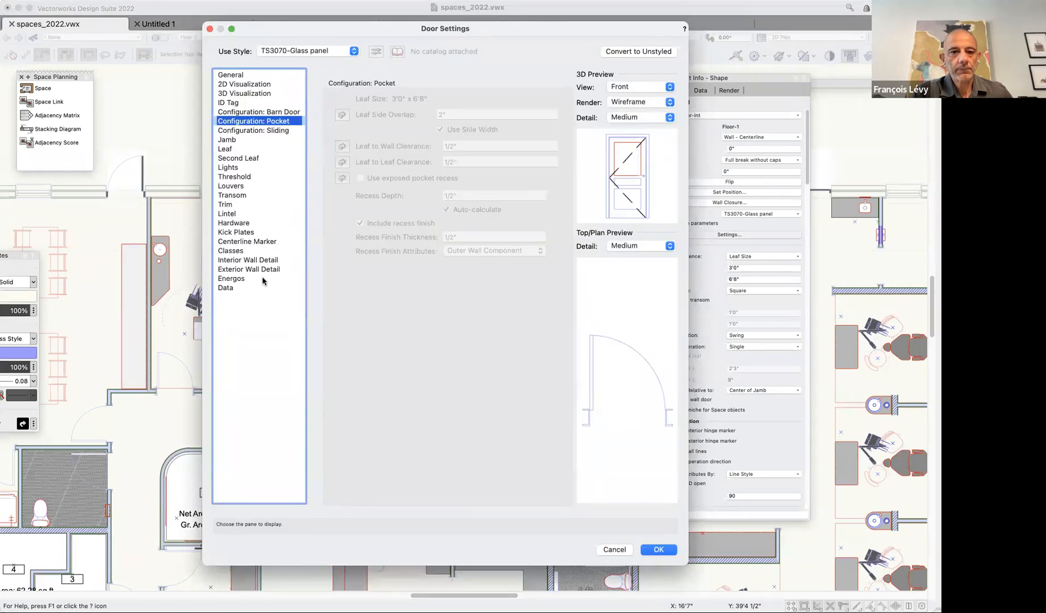
Check the CONSULT door's Energos, 3D Visualization and General settings, including the niche option for Space objects.
{"action": "left_click", "coordinate": [263, 280]}
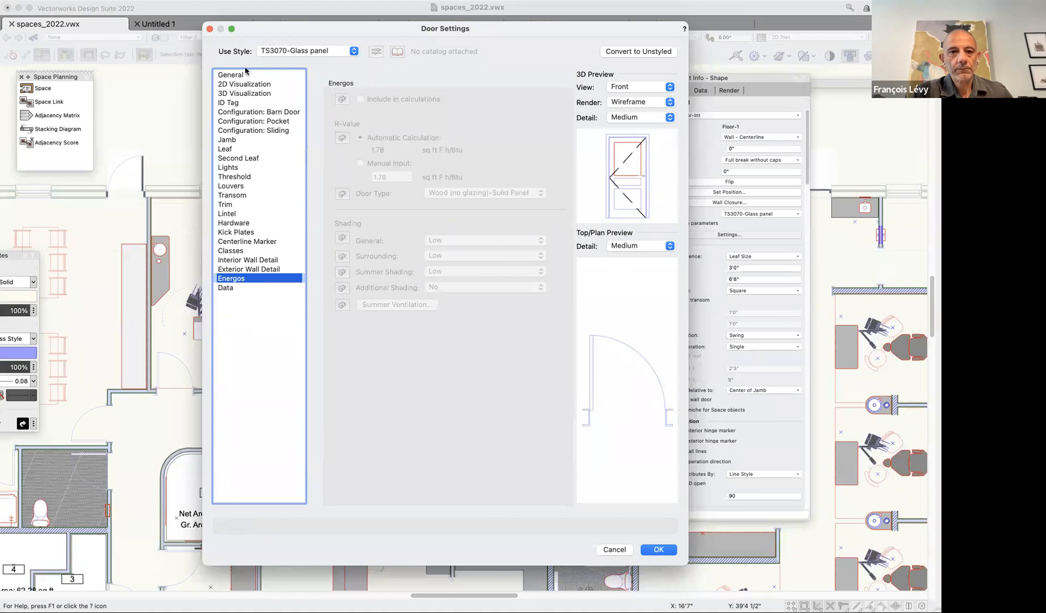
{"action": "left_click", "coordinate": [246, 94]}
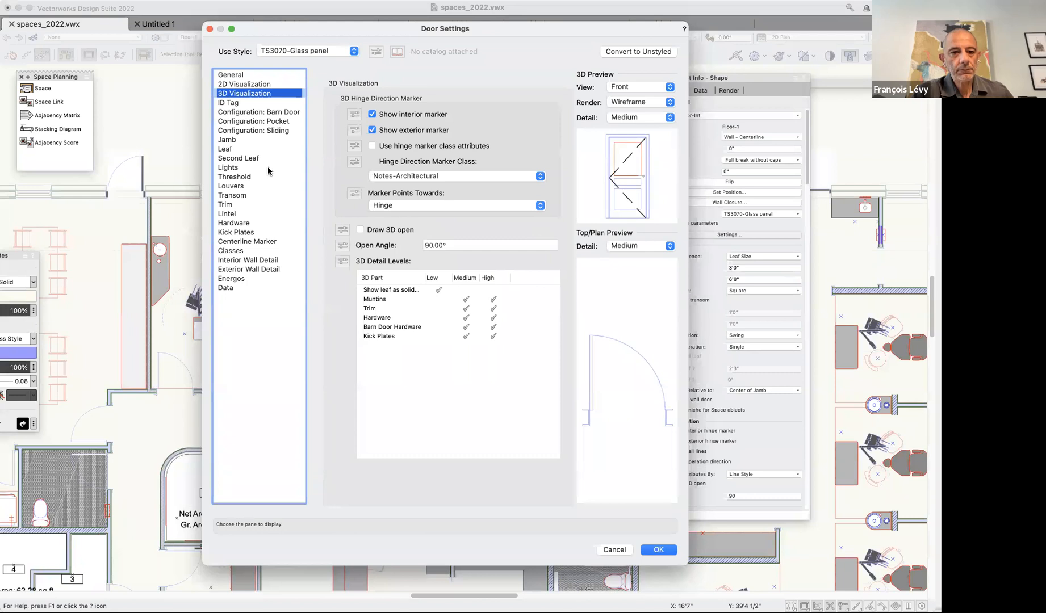
{"action": "left_click", "coordinate": [256, 76]}
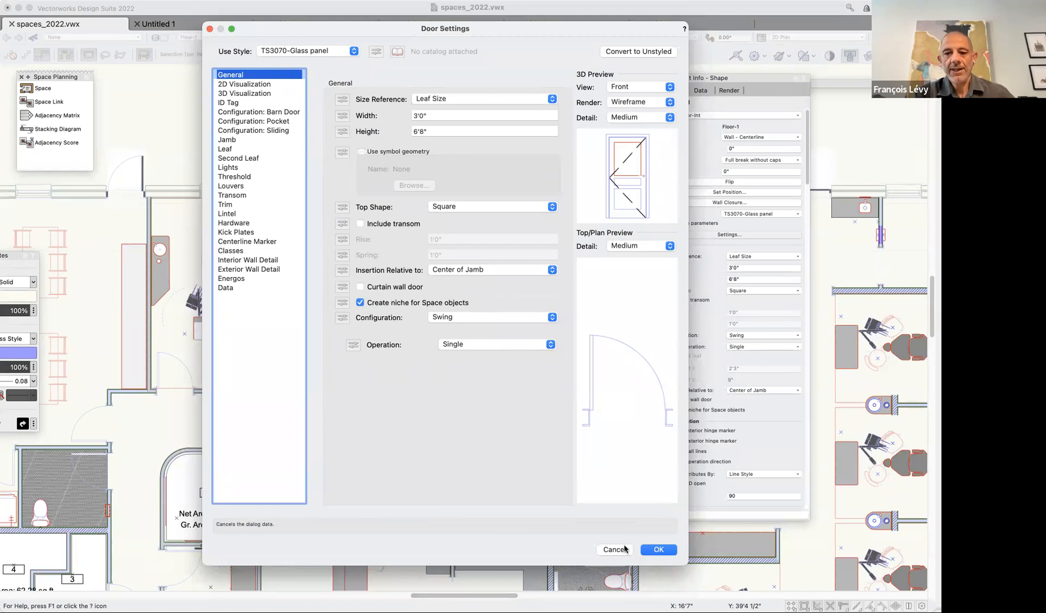
{"action": "left_click", "coordinate": [656, 550]}
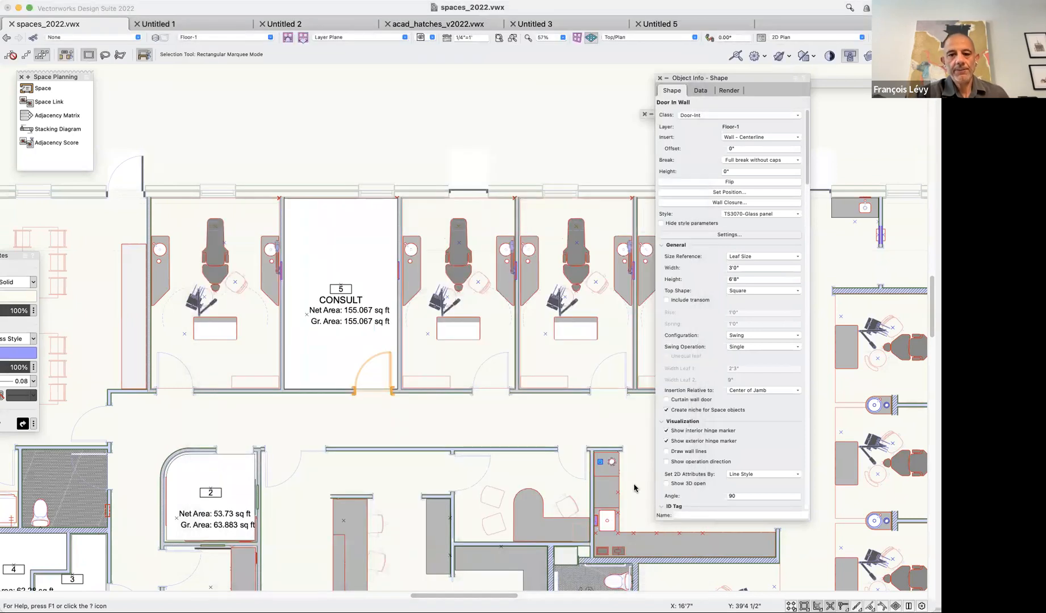
Select the CONSULT space and show it enlarged in a Right Isometric view.
{"action": "left_click", "coordinate": [344, 340]}
{"action": "key", "text": "super+3"}
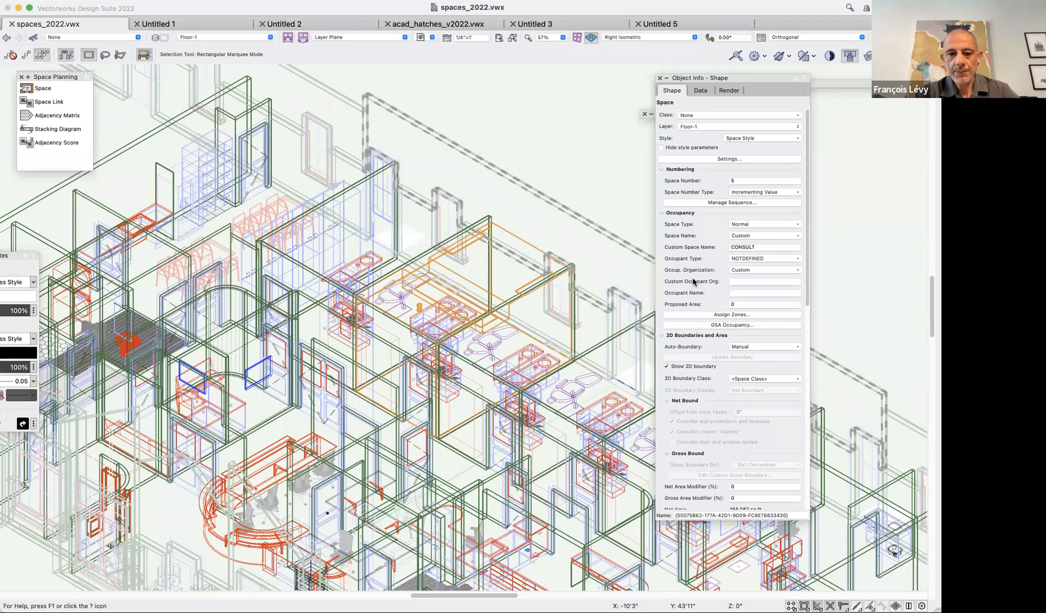
{"action": "key", "text": "super+1"}
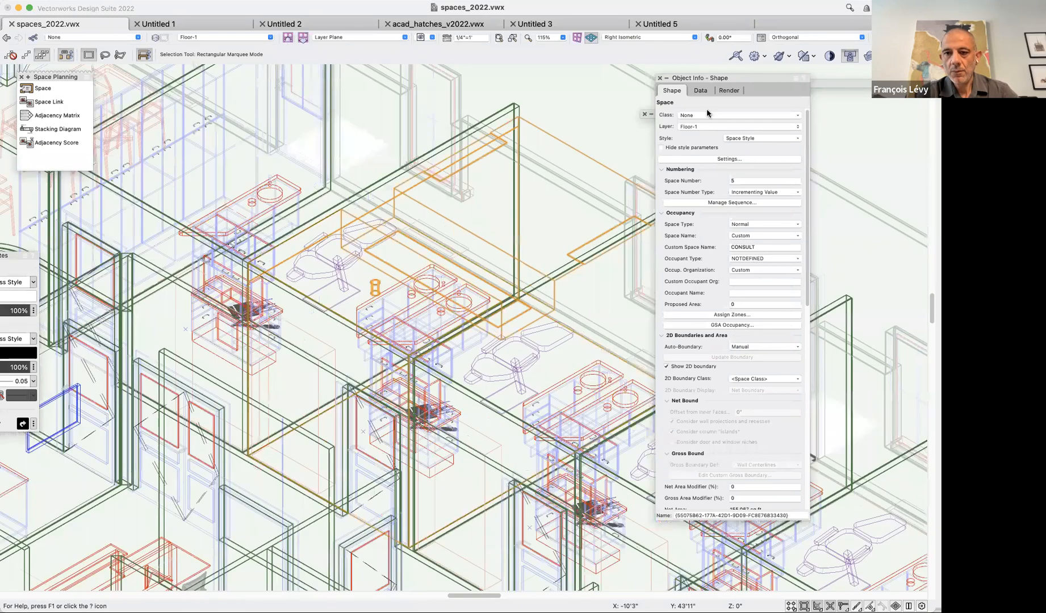
{"action": "left_click", "coordinate": [156, 1]}
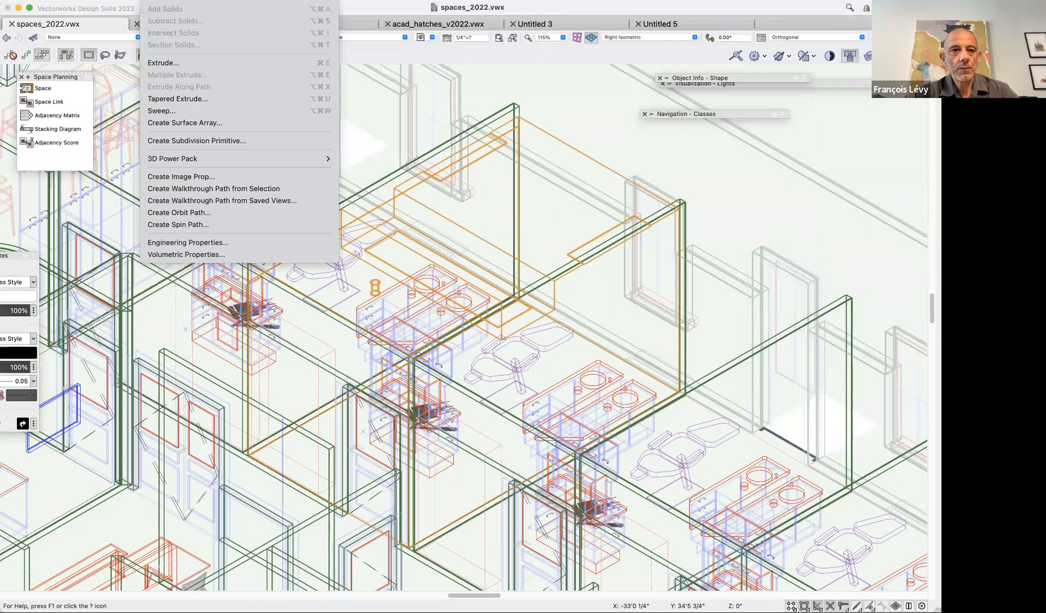
{"action": "mouse_move", "coordinate": [187, 1]}
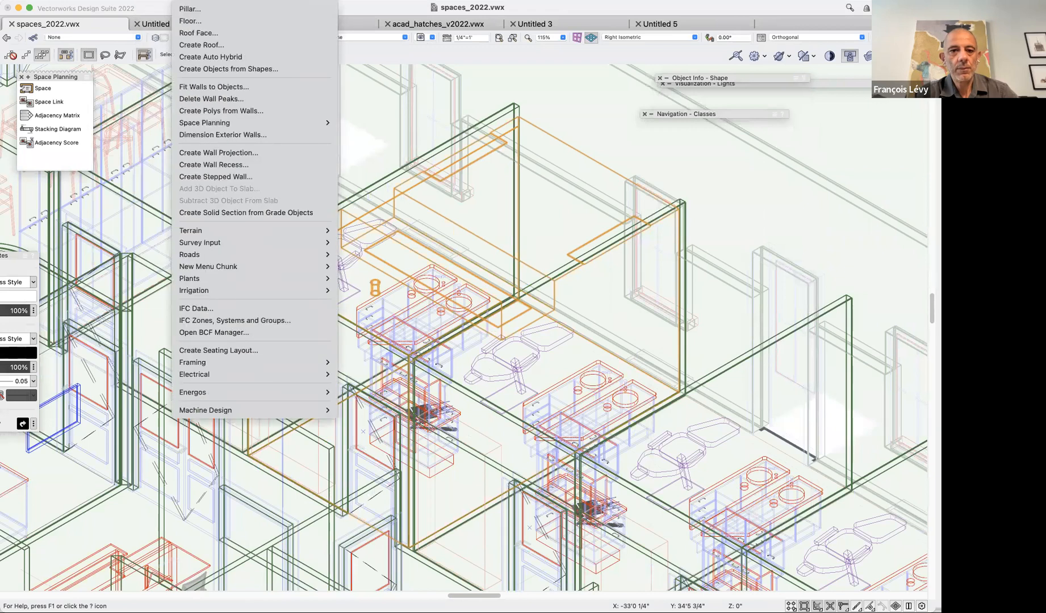
Examine the CONSULT space's 2D boundary, area and 3D boundary properties, and the surrounding rooms in the isometric view.
{"action": "left_click", "coordinate": [760, 76]}
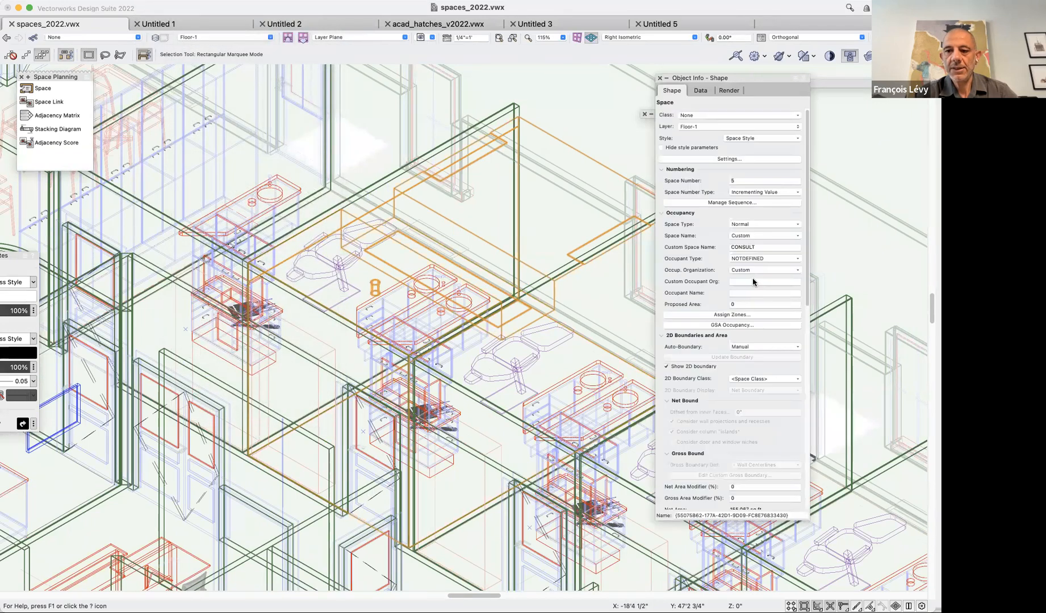
{"action": "scroll", "coordinate": [750, 280], "scroll_direction": "down", "scroll_amount": 6}
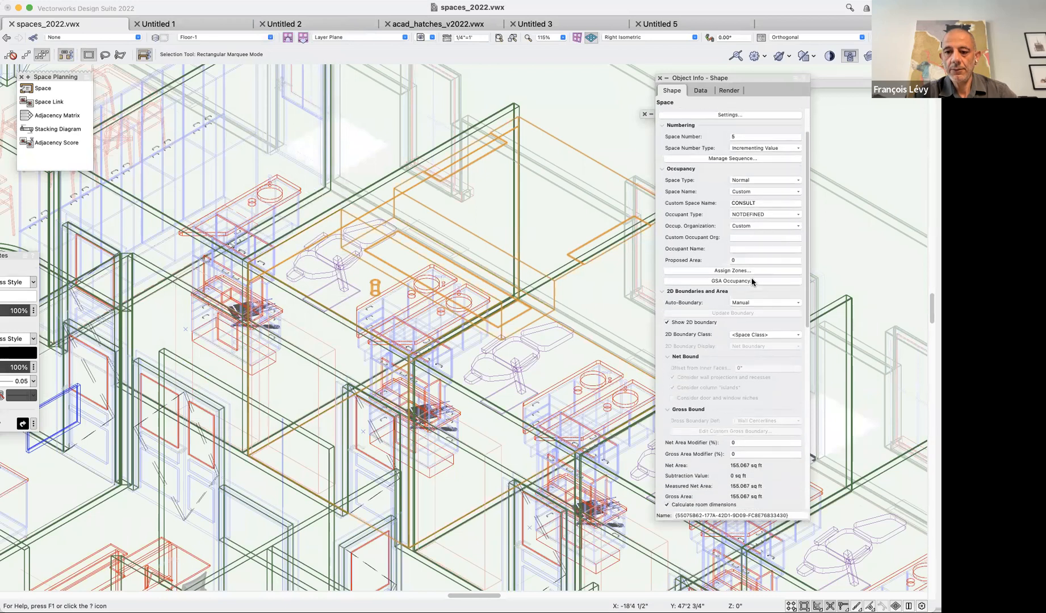
{"action": "scroll", "coordinate": [751, 281], "scroll_direction": "down", "scroll_amount": 1}
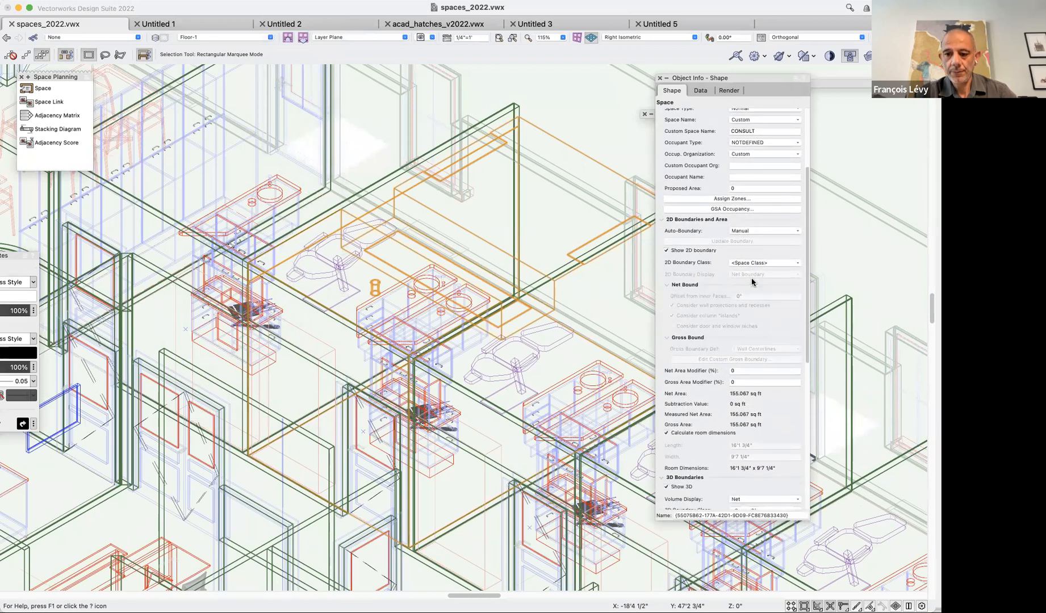
{"action": "scroll", "coordinate": [750, 277], "scroll_direction": "down", "scroll_amount": 6}
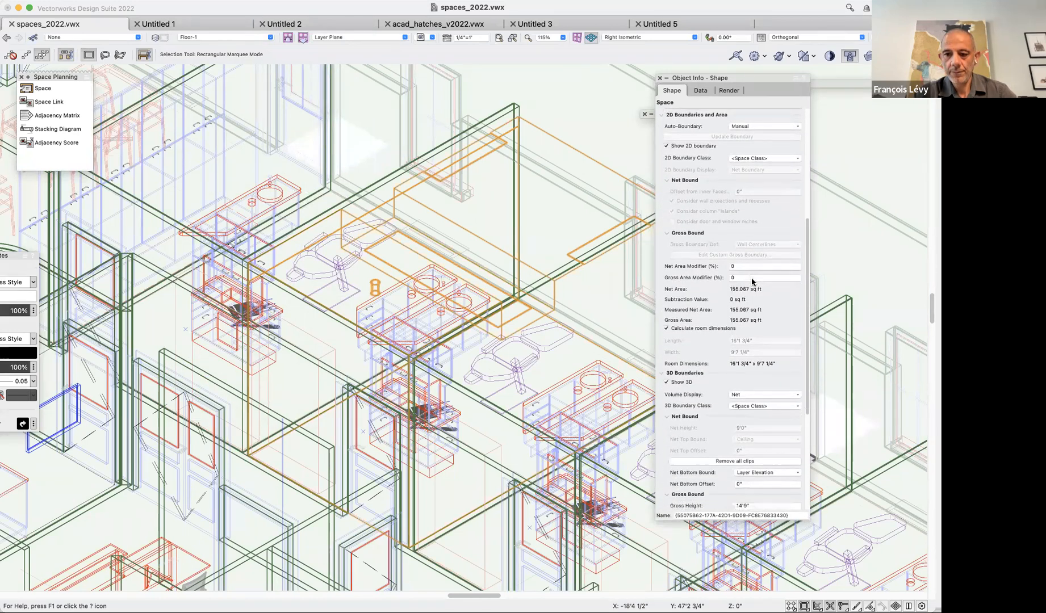
{"action": "scroll", "coordinate": [750, 278], "scroll_direction": "down", "scroll_amount": 1}
{"action": "scroll", "coordinate": [753, 282], "scroll_direction": "down", "scroll_amount": 1}
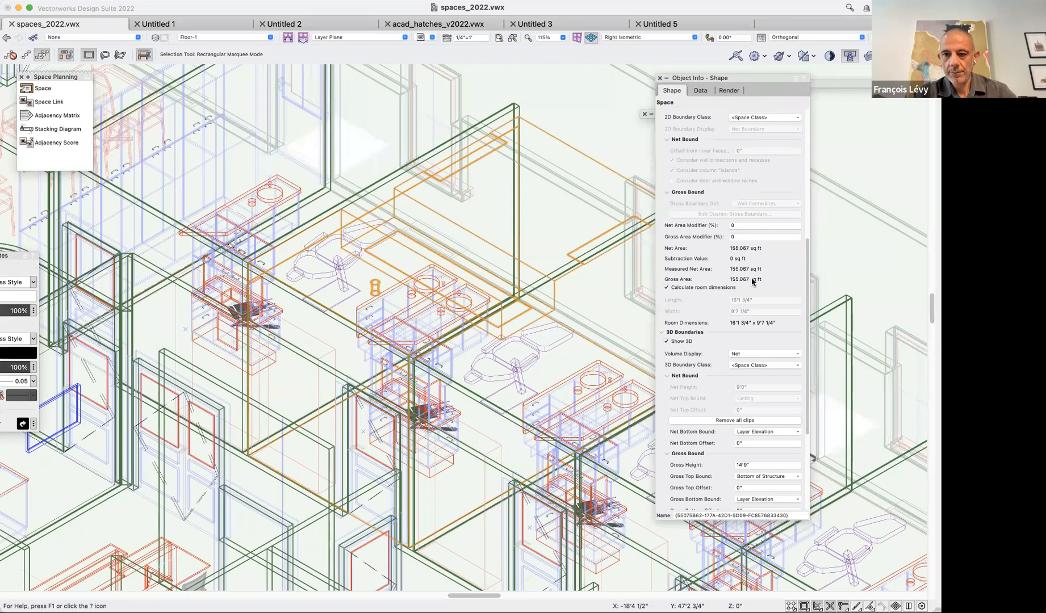
{"action": "scroll", "coordinate": [752, 281], "scroll_direction": "down", "scroll_amount": 3}
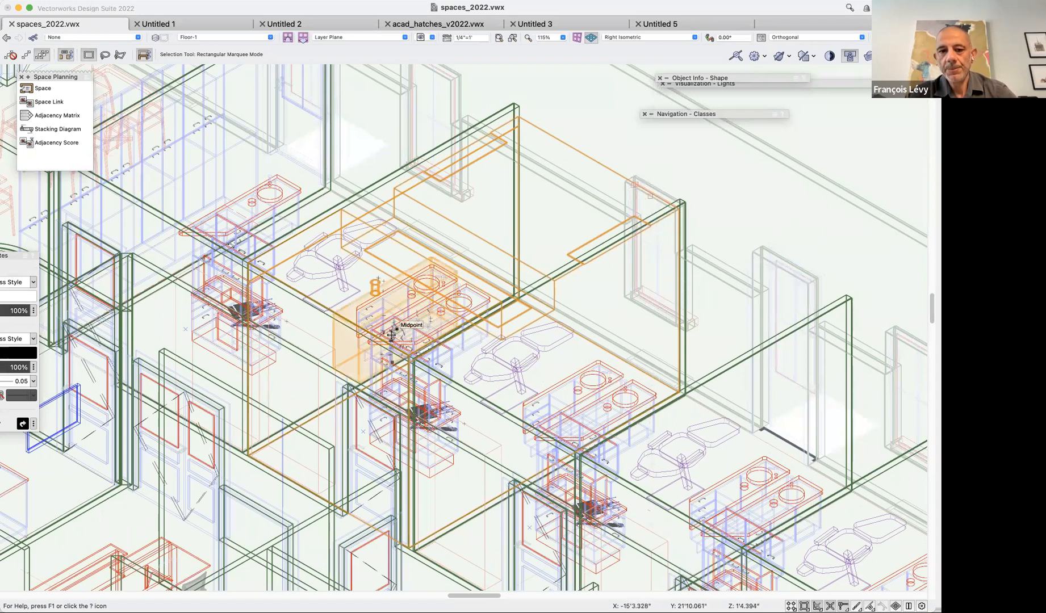
{"action": "scroll", "coordinate": [409, 454], "scroll_direction": "down", "scroll_amount": 5}
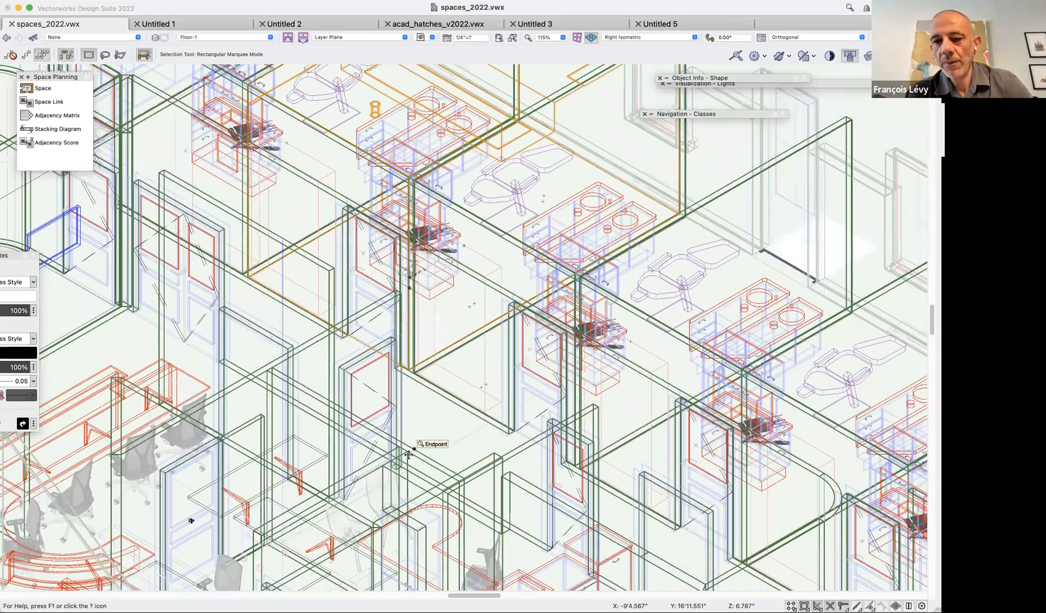
{"action": "scroll", "coordinate": [409, 454], "scroll_direction": "down", "scroll_amount": 3}
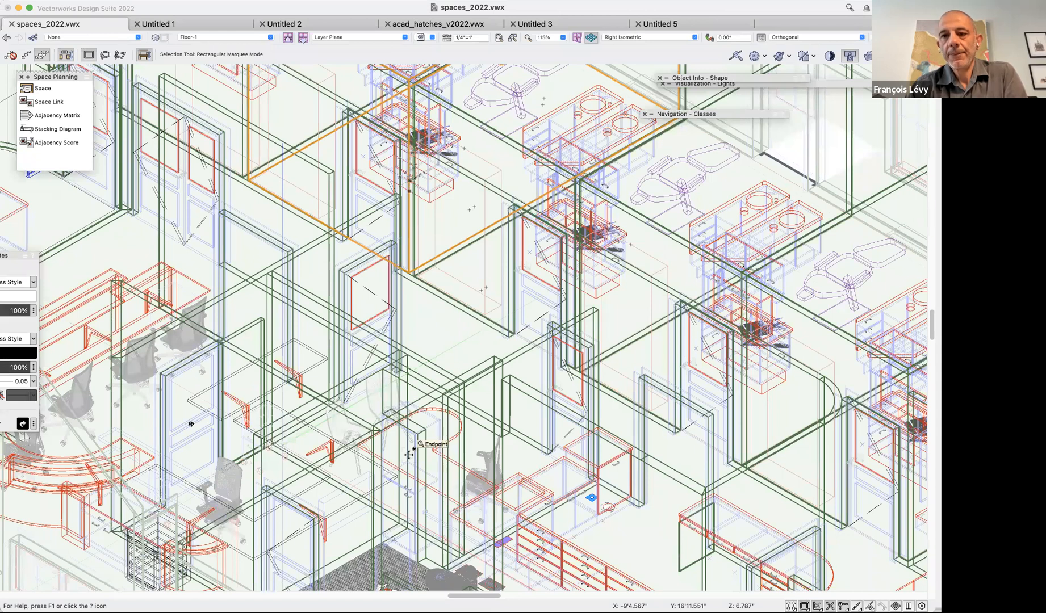
Expand the Object Info palette and open the settings of the CONSULT space.
{"action": "left_click", "coordinate": [756, 83]}
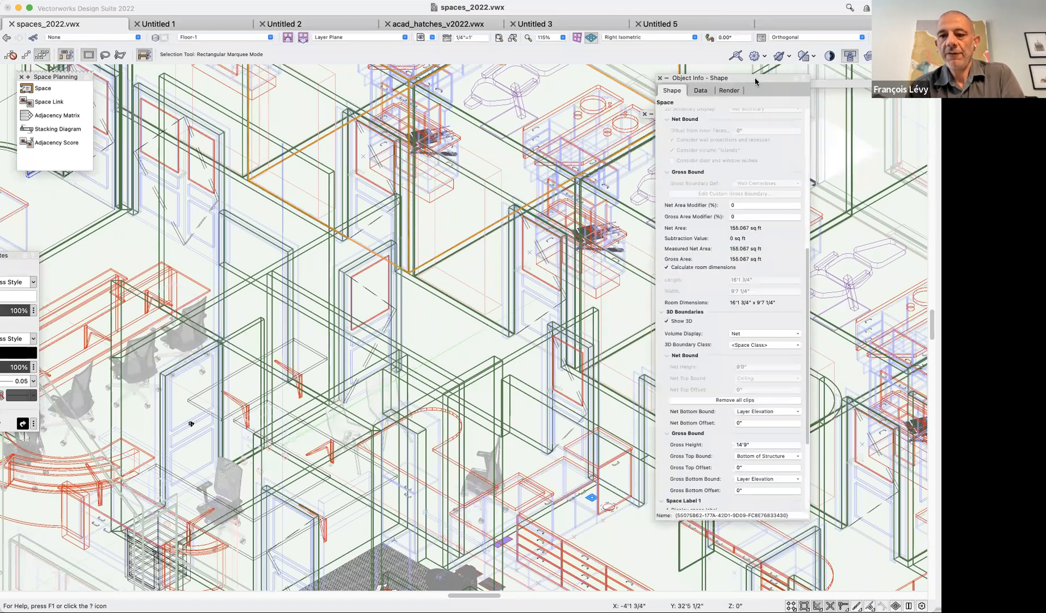
{"action": "scroll", "coordinate": [735, 267], "scroll_direction": "up", "scroll_amount": 6}
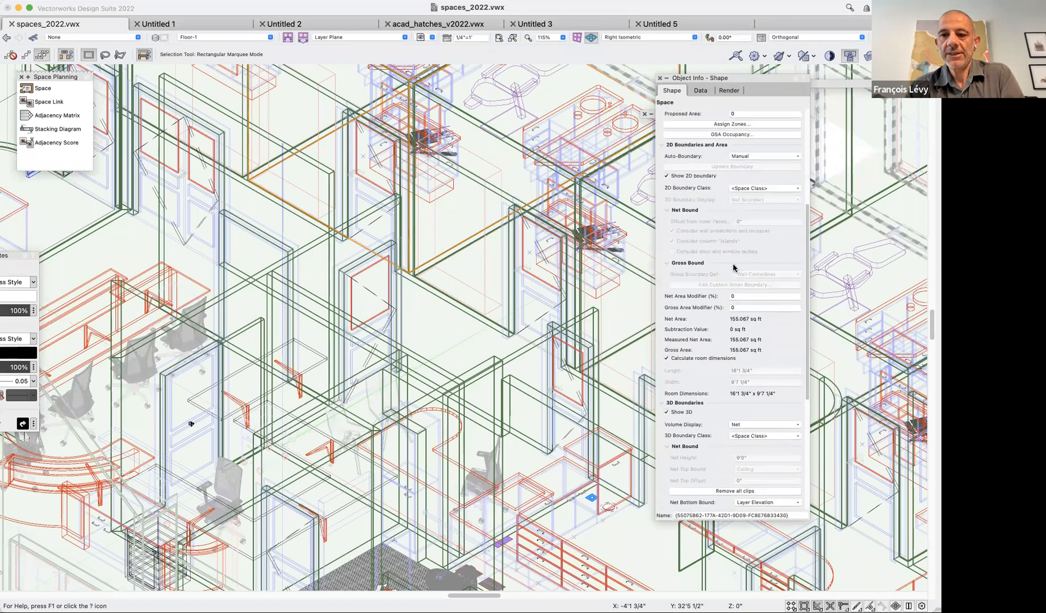
{"action": "scroll", "coordinate": [731, 199], "scroll_direction": "up", "scroll_amount": 3}
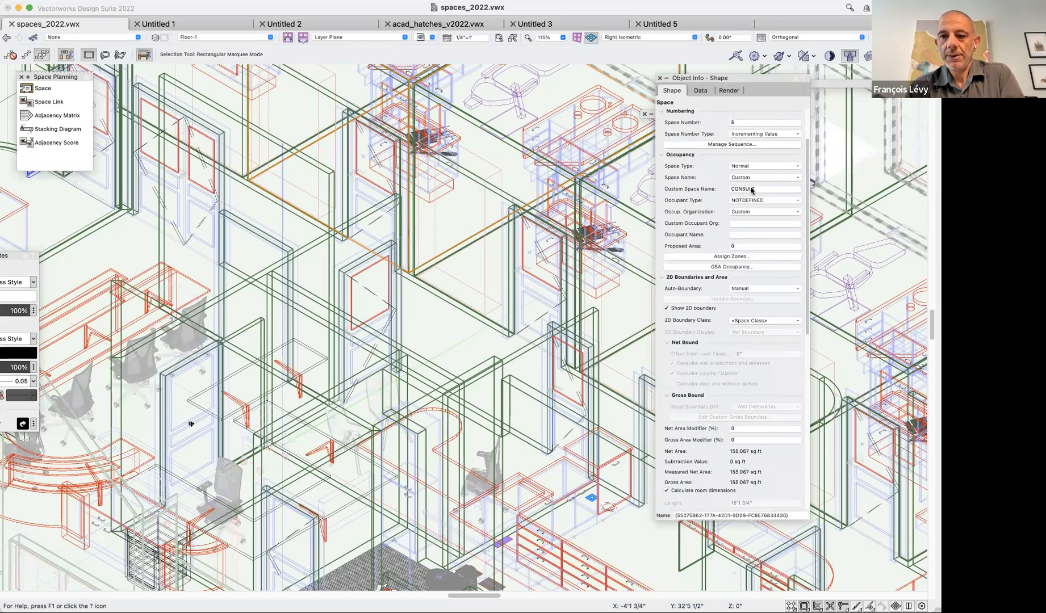
{"action": "scroll", "coordinate": [746, 182], "scroll_direction": "up", "scroll_amount": 3}
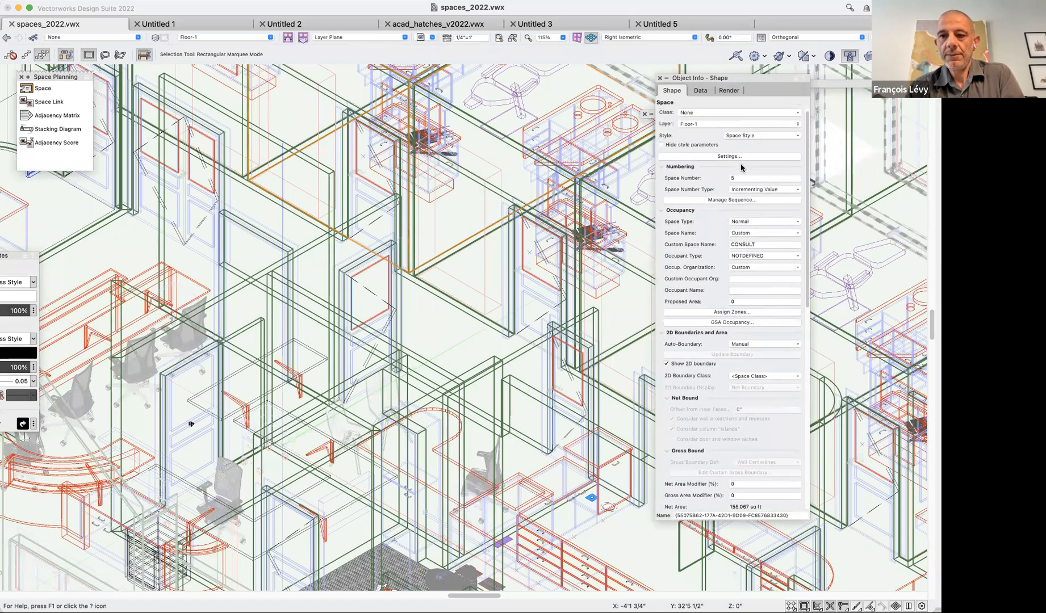
{"action": "left_click", "coordinate": [738, 160]}
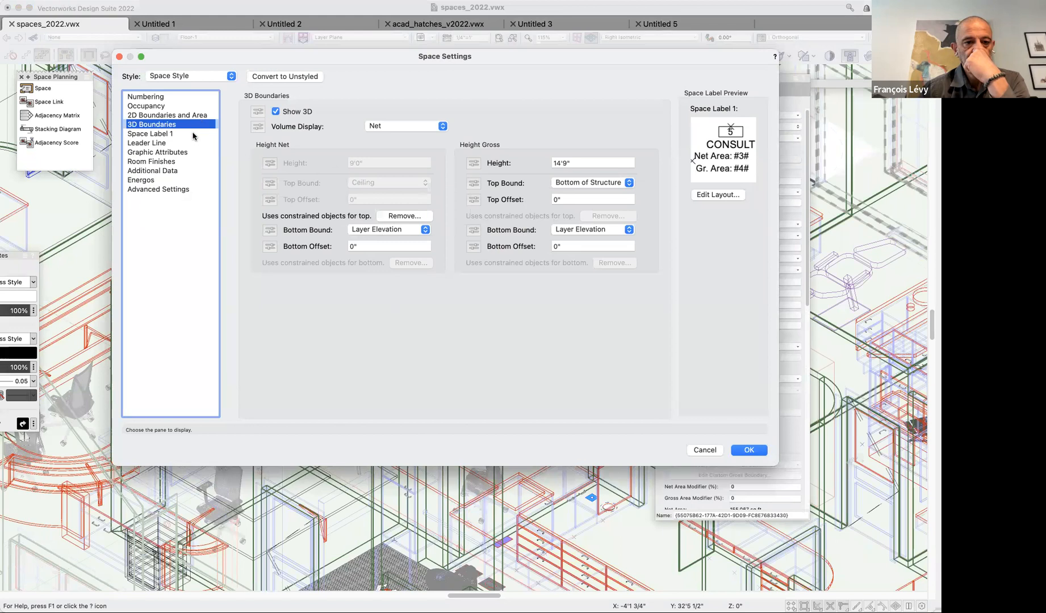
Review the space's Advanced Settings, Room Finishes, Graphic Attributes and 3D Boundaries with the Volume Display options, then cancel the settings.
{"action": "left_click", "coordinate": [184, 189]}
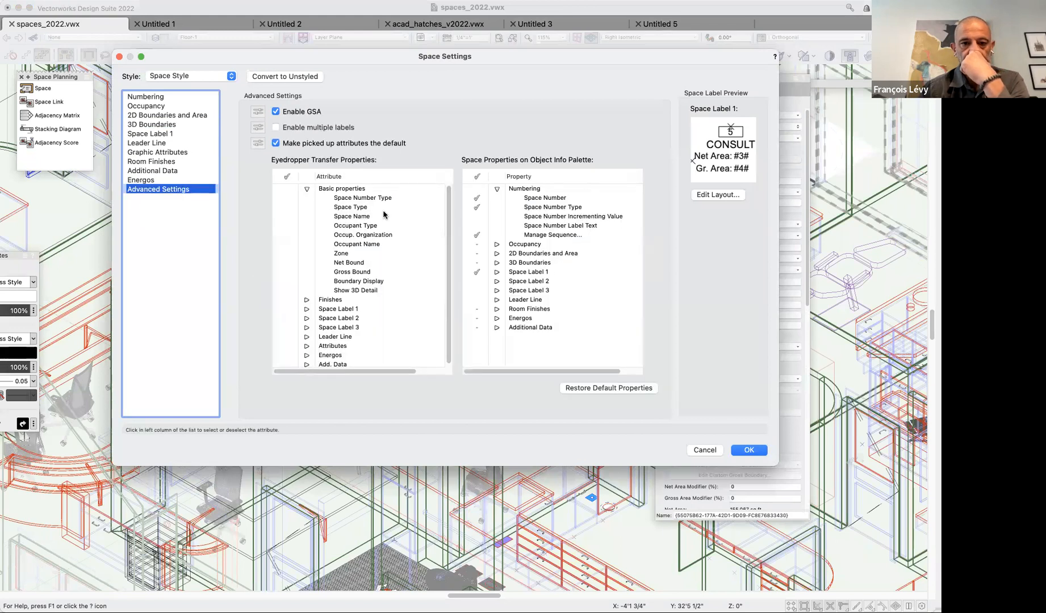
{"action": "left_click", "coordinate": [187, 169]}
{"action": "left_click", "coordinate": [186, 162]}
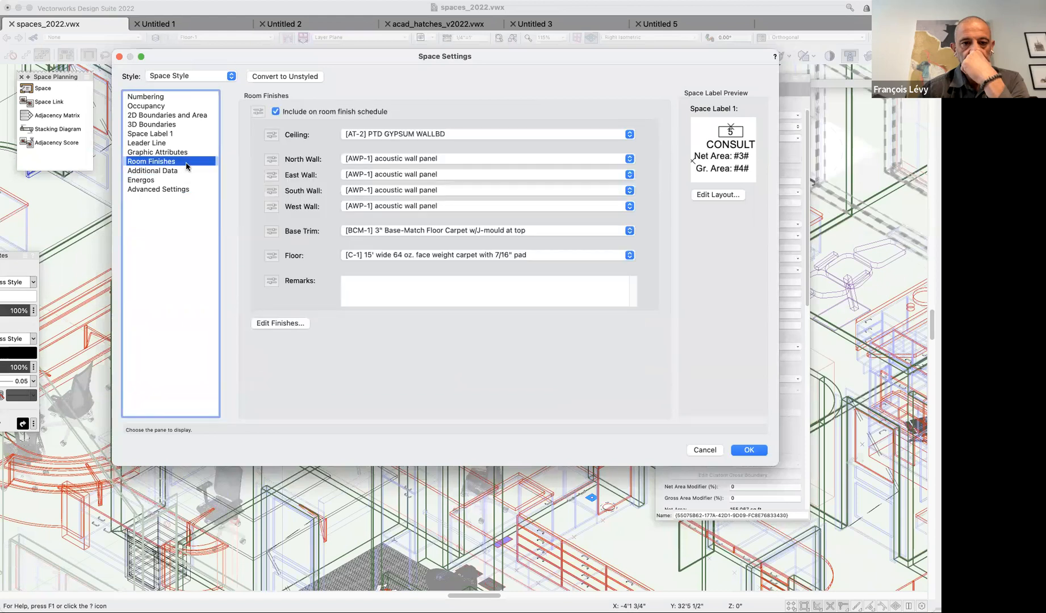
{"action": "left_click", "coordinate": [182, 154]}
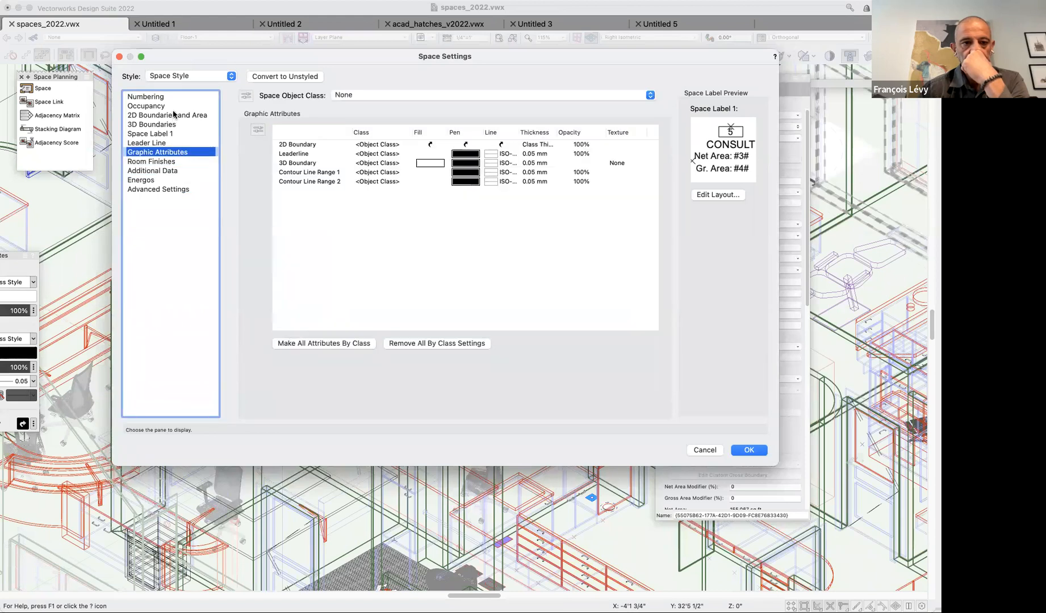
{"action": "left_click", "coordinate": [175, 124]}
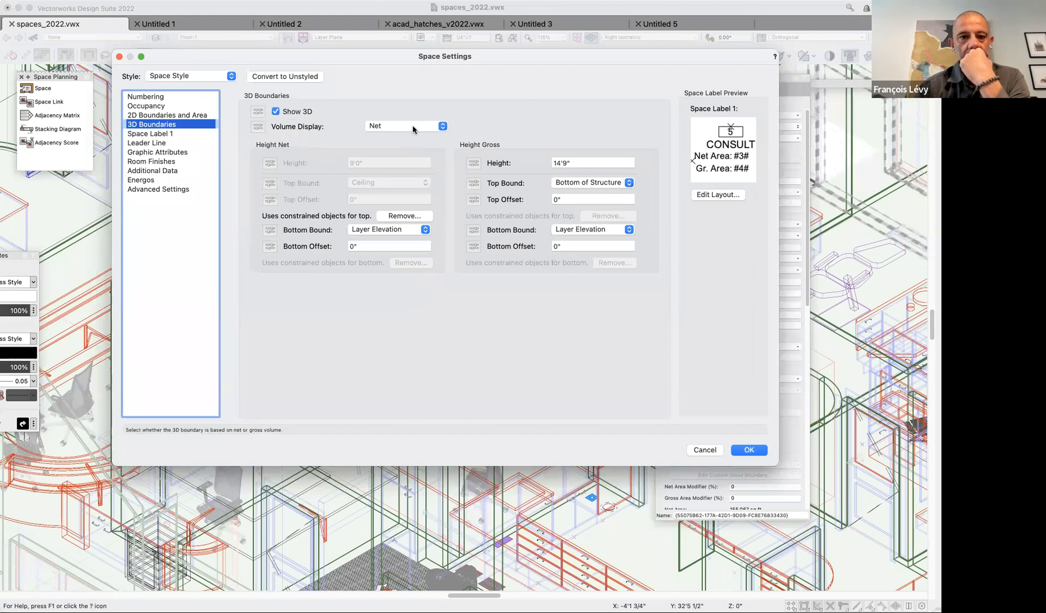
{"action": "left_click", "coordinate": [436, 127]}
{"action": "left_click", "coordinate": [522, 351]}
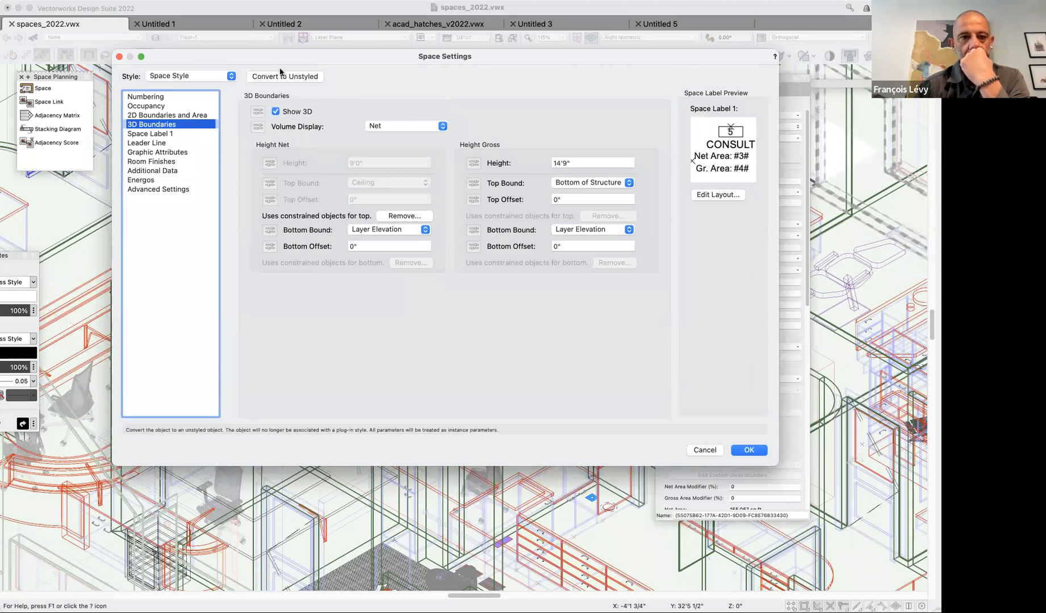
{"action": "left_click", "coordinate": [705, 450]}
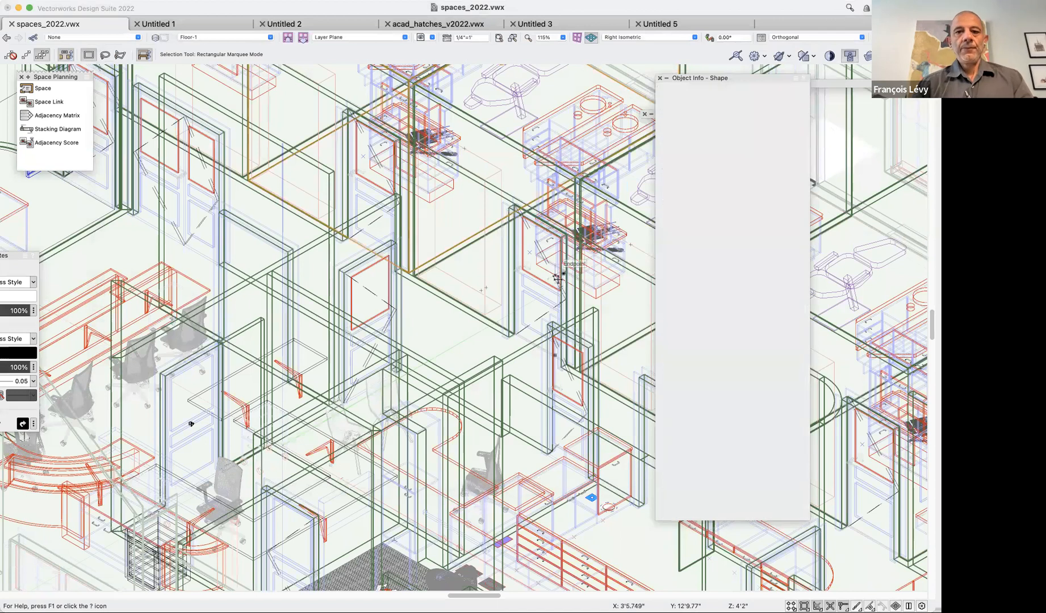
Open Fit Bottom of Space to Objects, separate the net boundary from the gross one, and check how the net bottom bound can be defined.
{"action": "scroll", "coordinate": [550, 193], "scroll_direction": "up", "scroll_amount": 5}
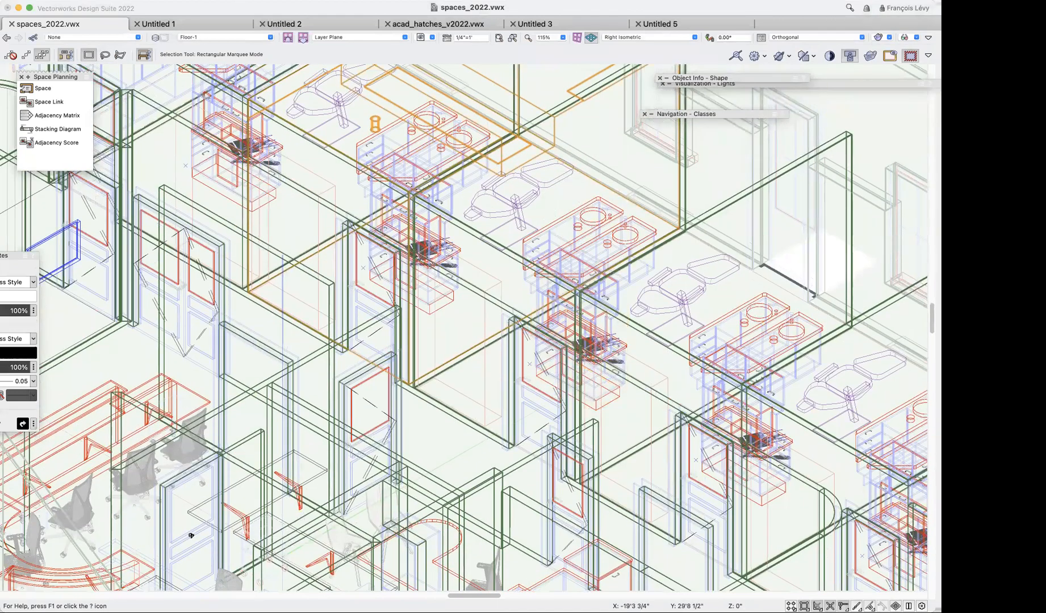
{"action": "left_click", "coordinate": [188, 1]}
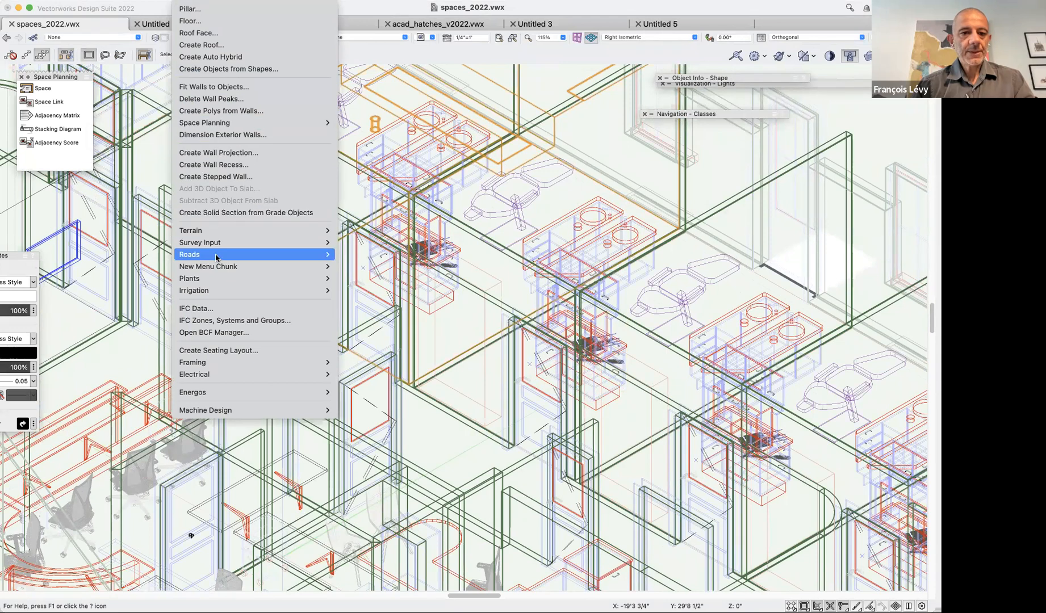
{"action": "mouse_move", "coordinate": [216, 253]}
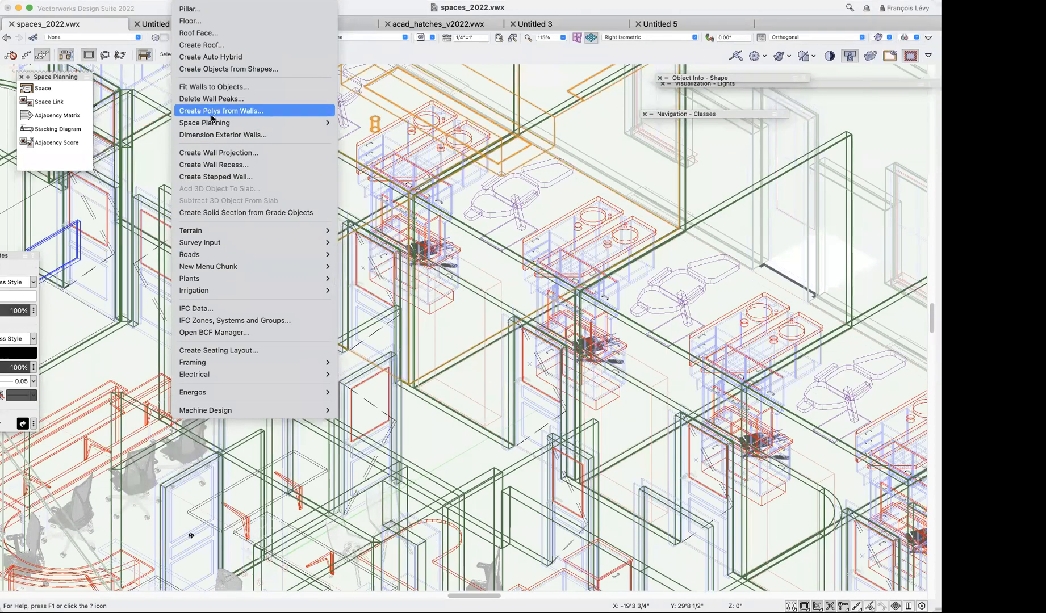
{"action": "mouse_move", "coordinate": [218, 126]}
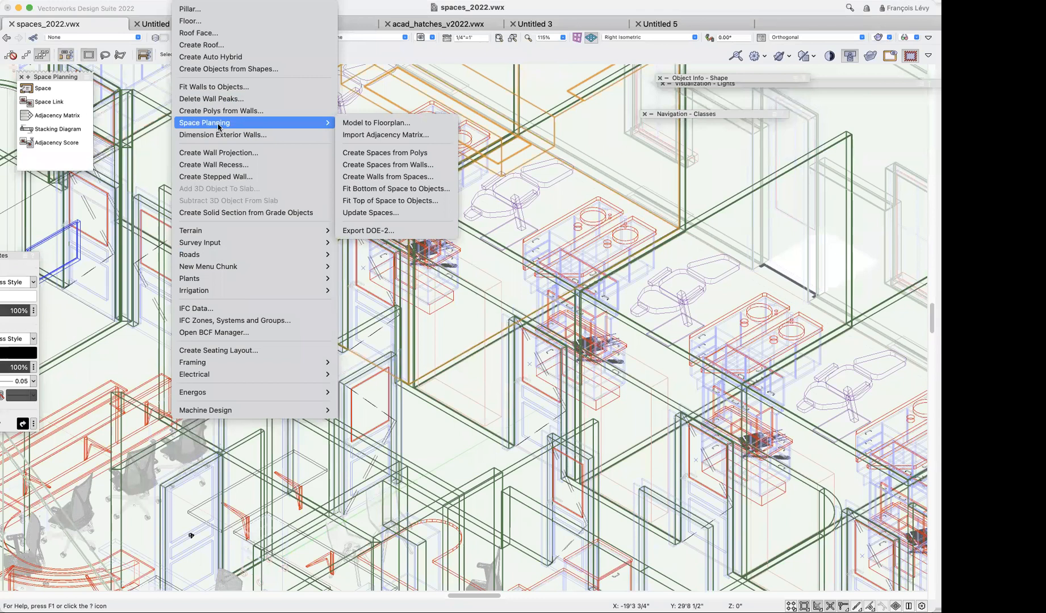
{"action": "left_click", "coordinate": [401, 189]}
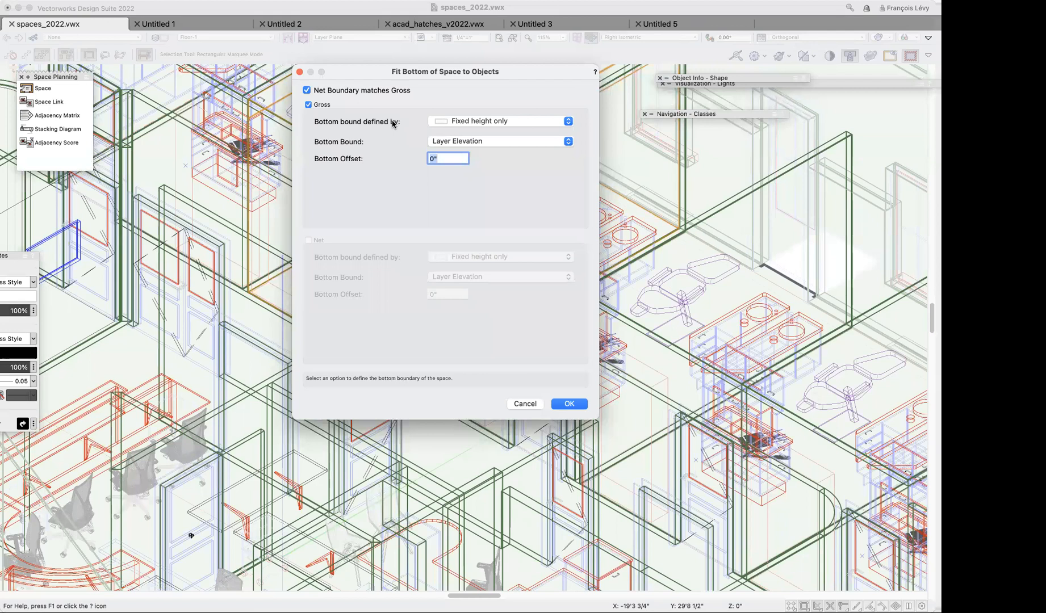
{"action": "left_click", "coordinate": [320, 90]}
{"action": "left_click", "coordinate": [311, 240]}
{"action": "left_click", "coordinate": [476, 258]}
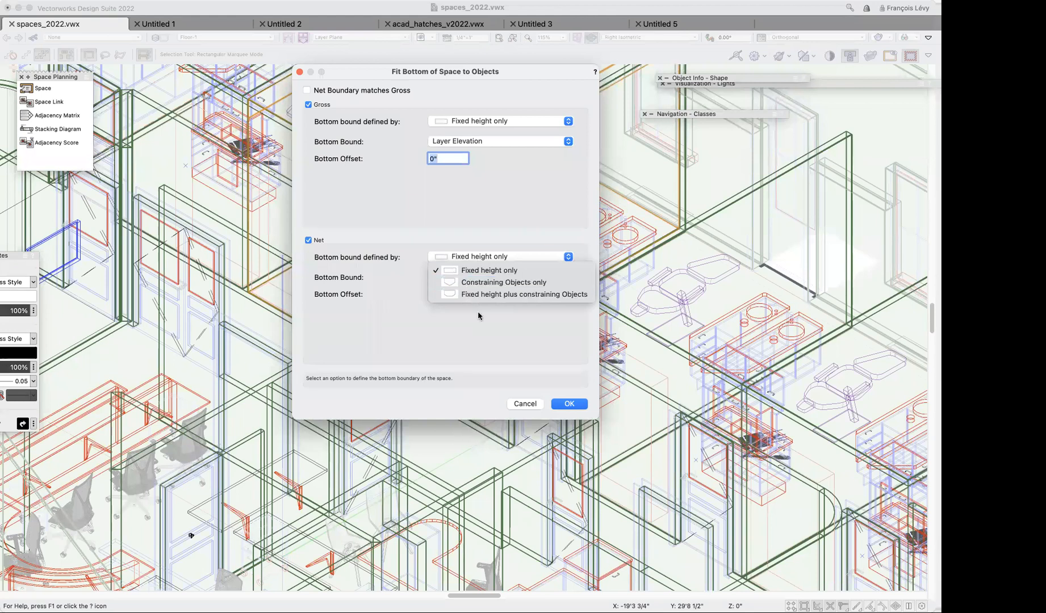
{"action": "left_click", "coordinate": [483, 338]}
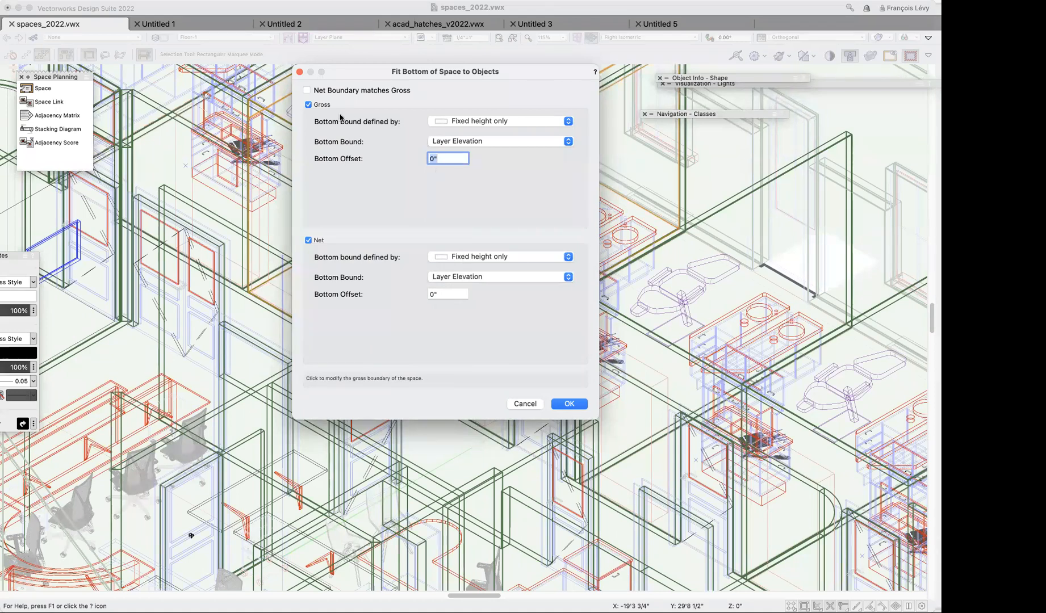
Check the gross boundary's Bottom Bound levels and definition options, and cancel fitting the bottom of the space.
{"action": "left_click", "coordinate": [449, 142]}
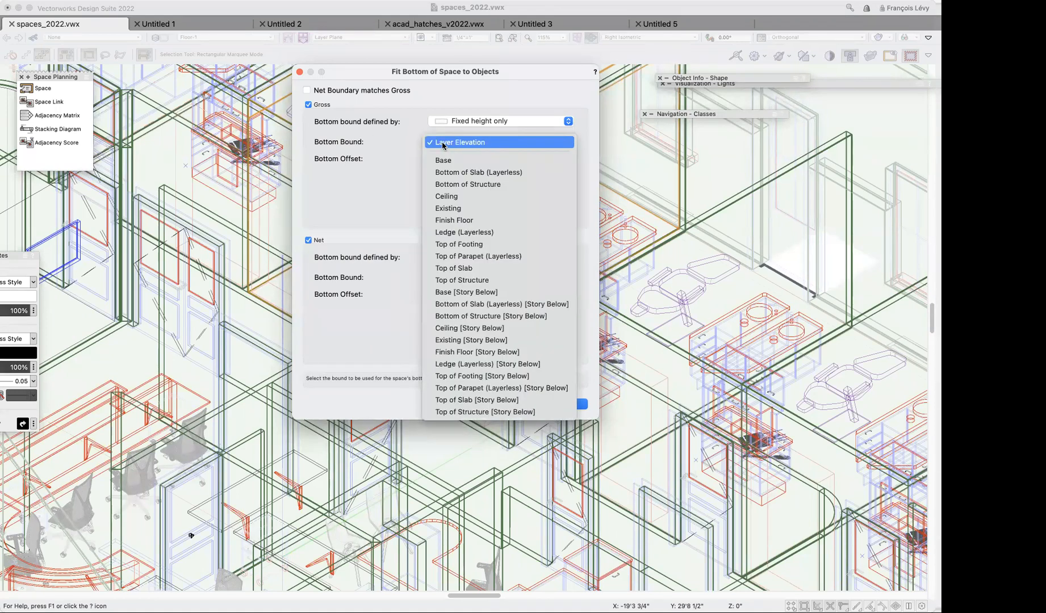
{"action": "left_click", "coordinate": [449, 143]}
{"action": "left_click", "coordinate": [448, 121]}
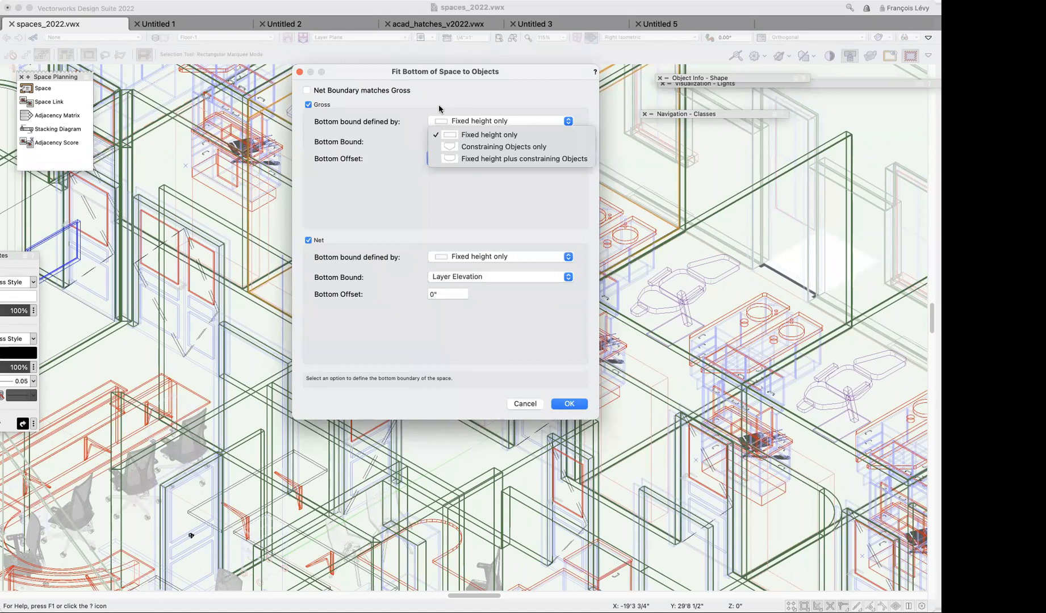
{"action": "left_click", "coordinate": [434, 97]}
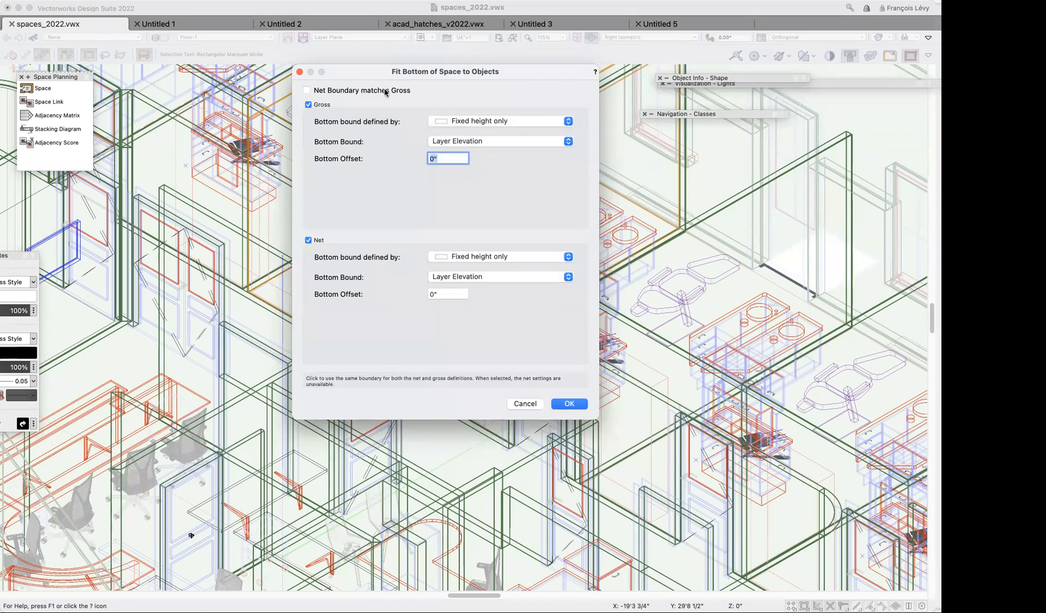
{"action": "left_click", "coordinate": [536, 404]}
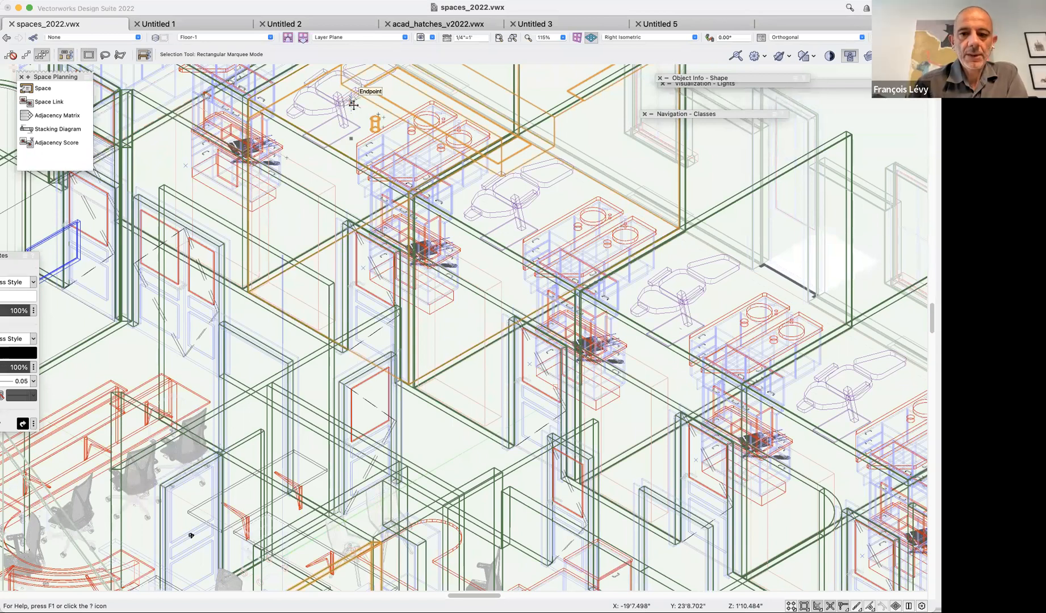
Return to the Top/Plan view and zoom in on the clinic's floor plan around all its rooms.
{"action": "key", "text": "super+6"}
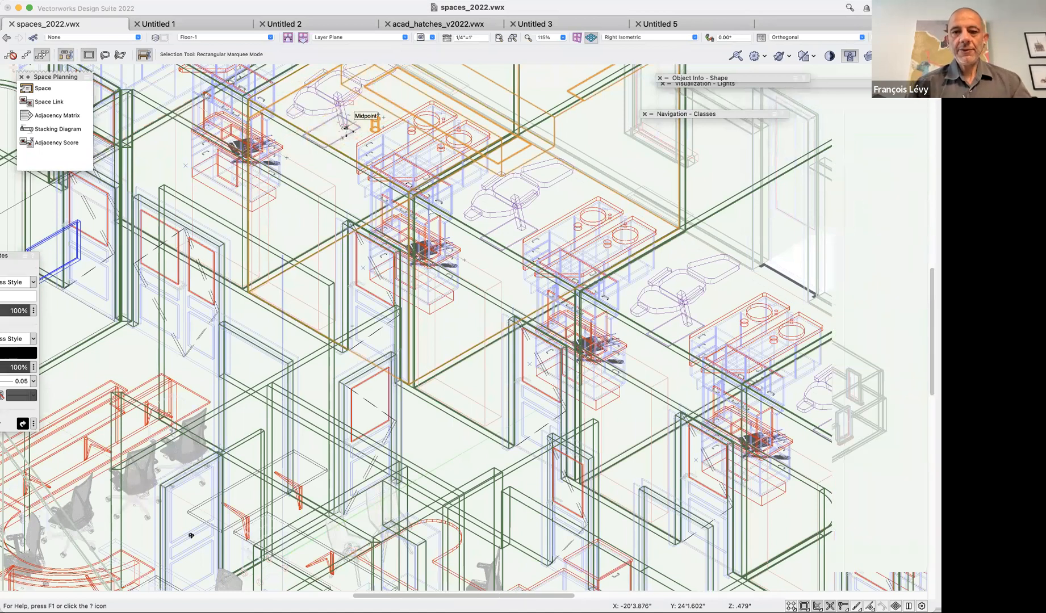
{"action": "key", "text": "super+5"}
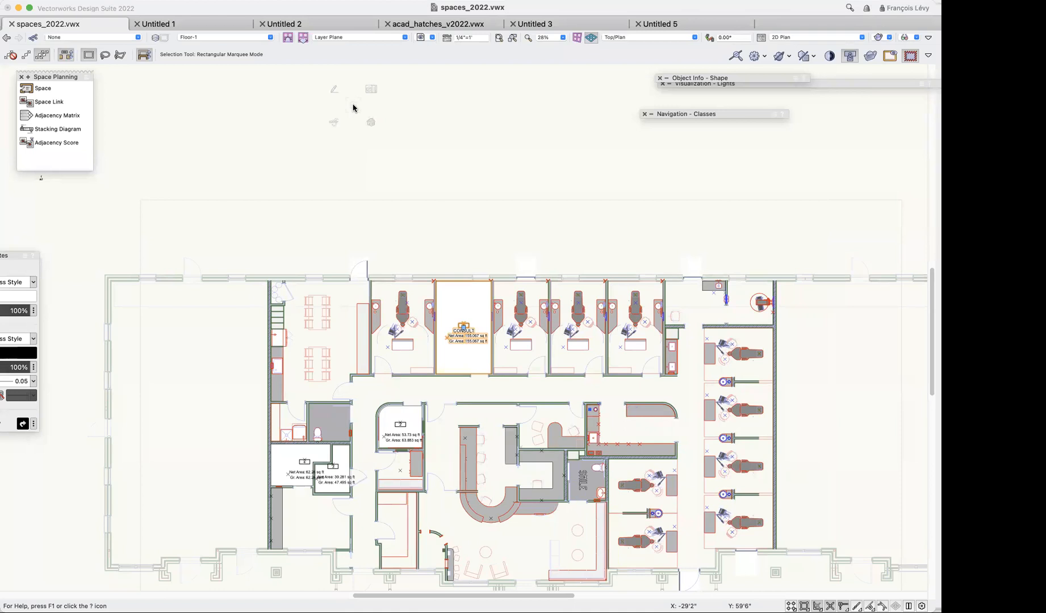
{"action": "scroll", "coordinate": [353, 108], "scroll_direction": "down", "scroll_amount": 3}
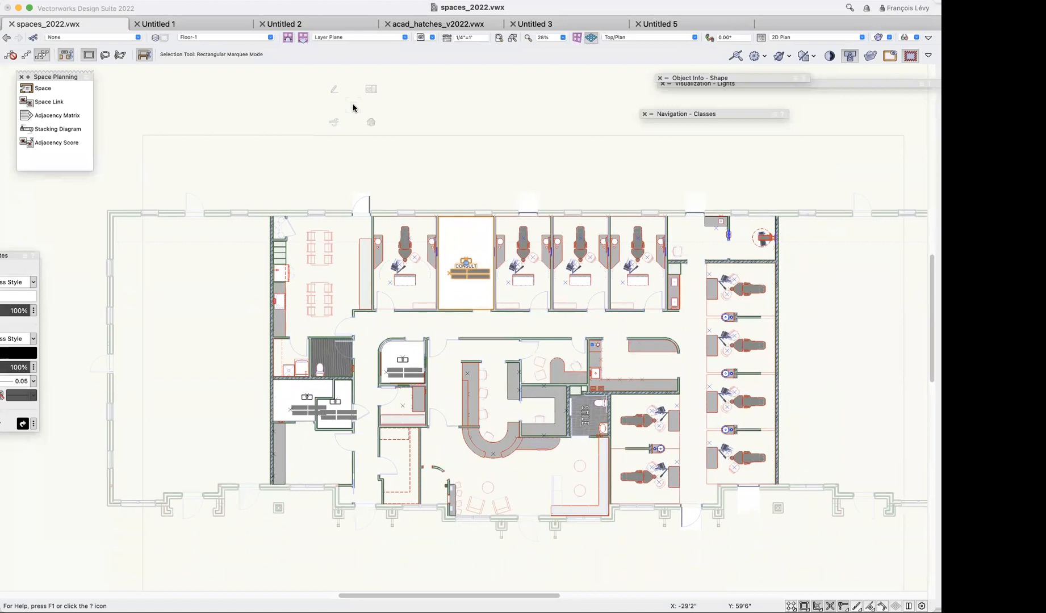
{"action": "key", "text": "c"}
{"action": "left_click_drag", "start_coordinate": [259, 200], "coordinate": [786, 528]}
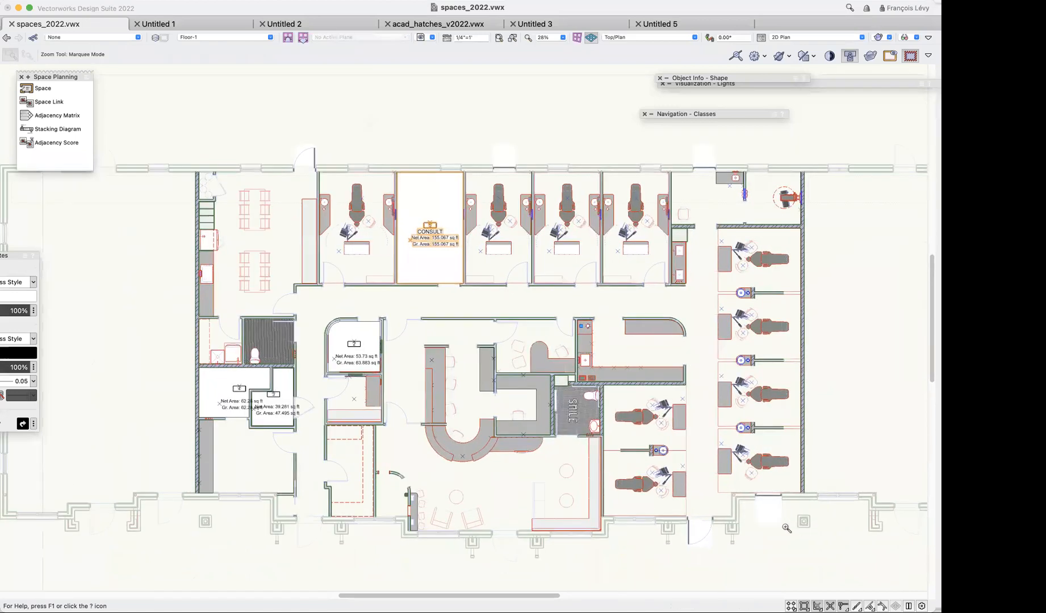